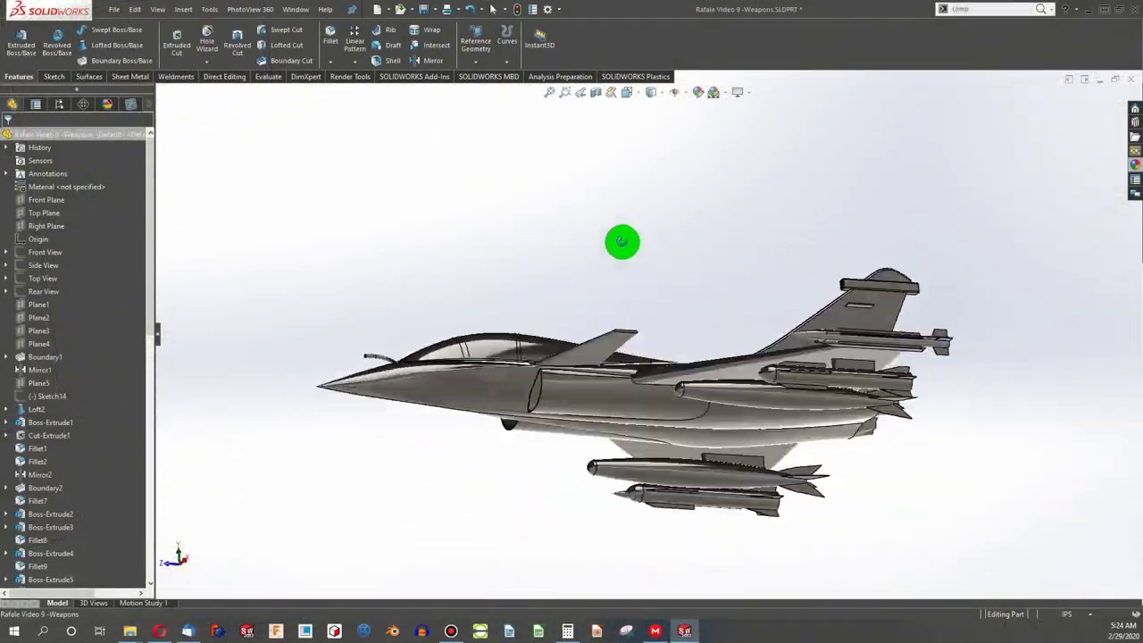
# Step: Start a fillet on the upper root edge where one main wing meets the fuselage, with a 0.03 in radius
pyautogui.moveTo(623, 242); pyautogui.dragTo(776, 297, button='middle')
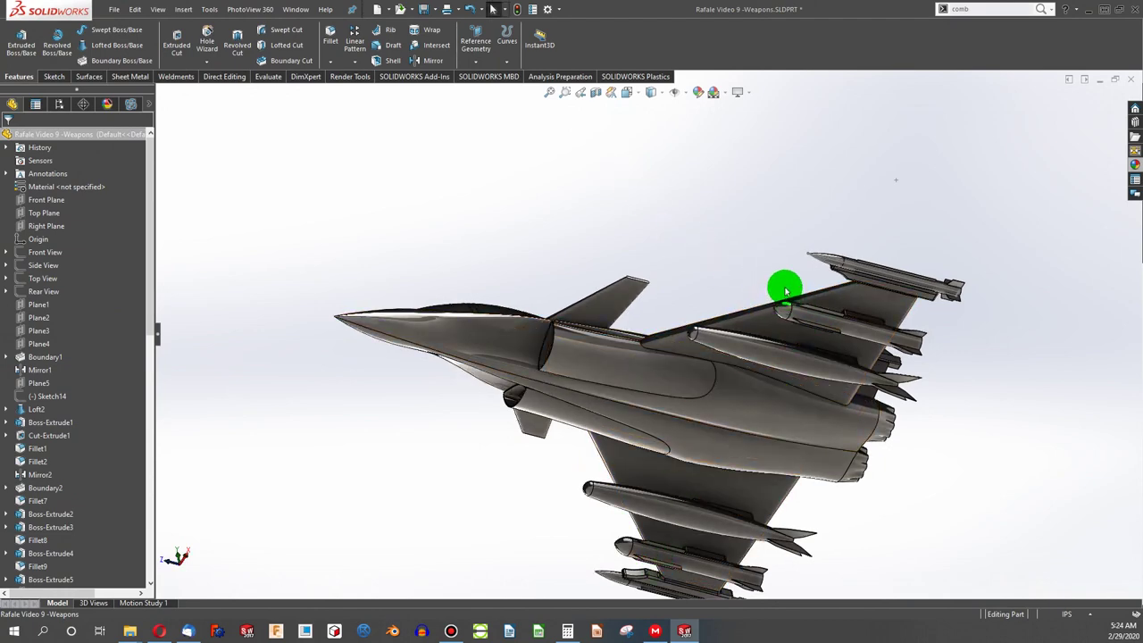
pyautogui.moveTo(786, 291); pyautogui.dragTo(650, 253, button='middle')
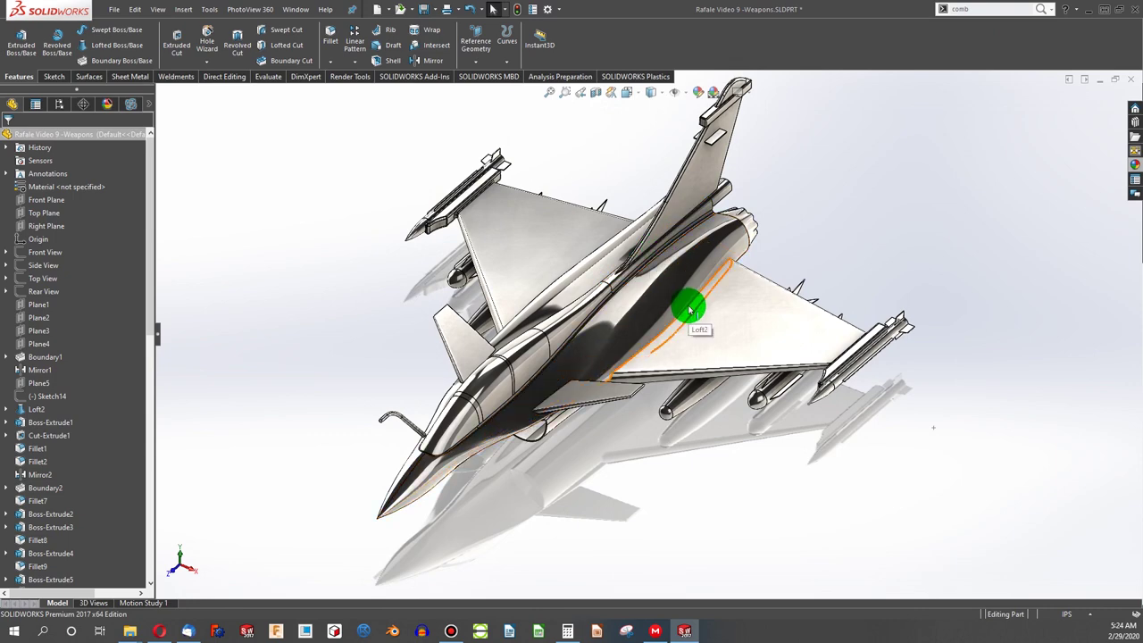
pyautogui.scroll(-5, 724, 268)
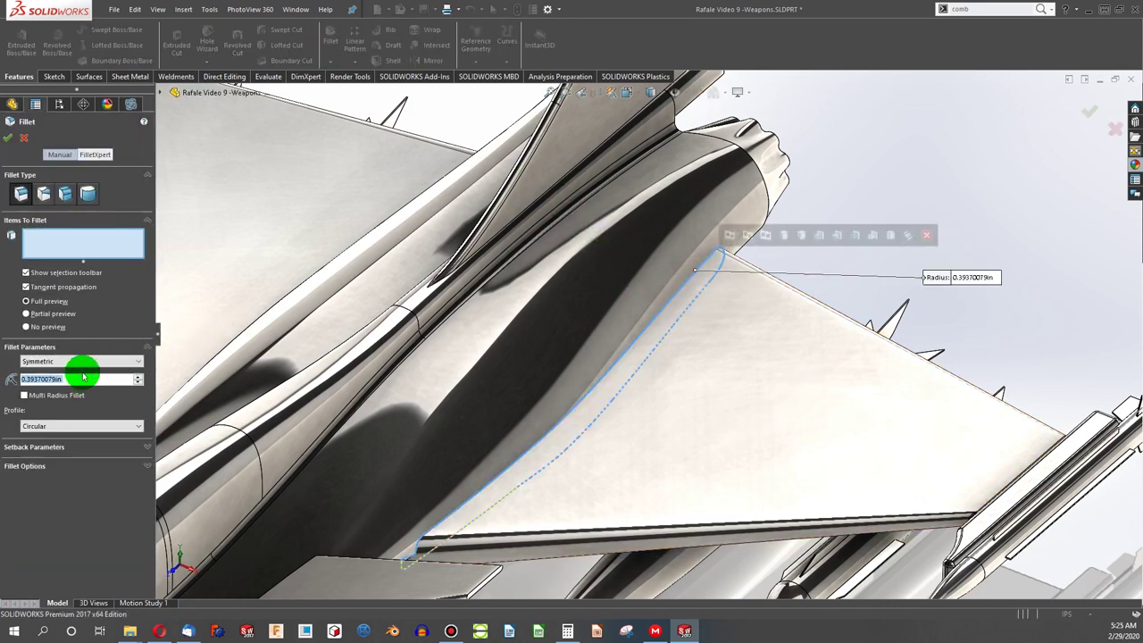
pyautogui.click(89, 378)
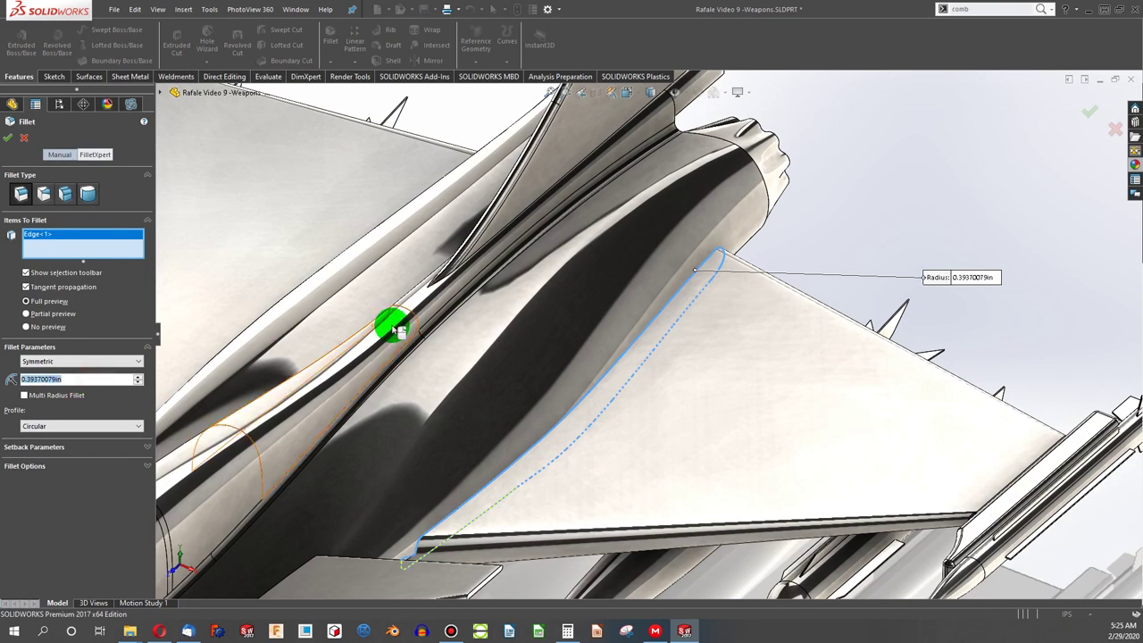
pyautogui.write('.03')
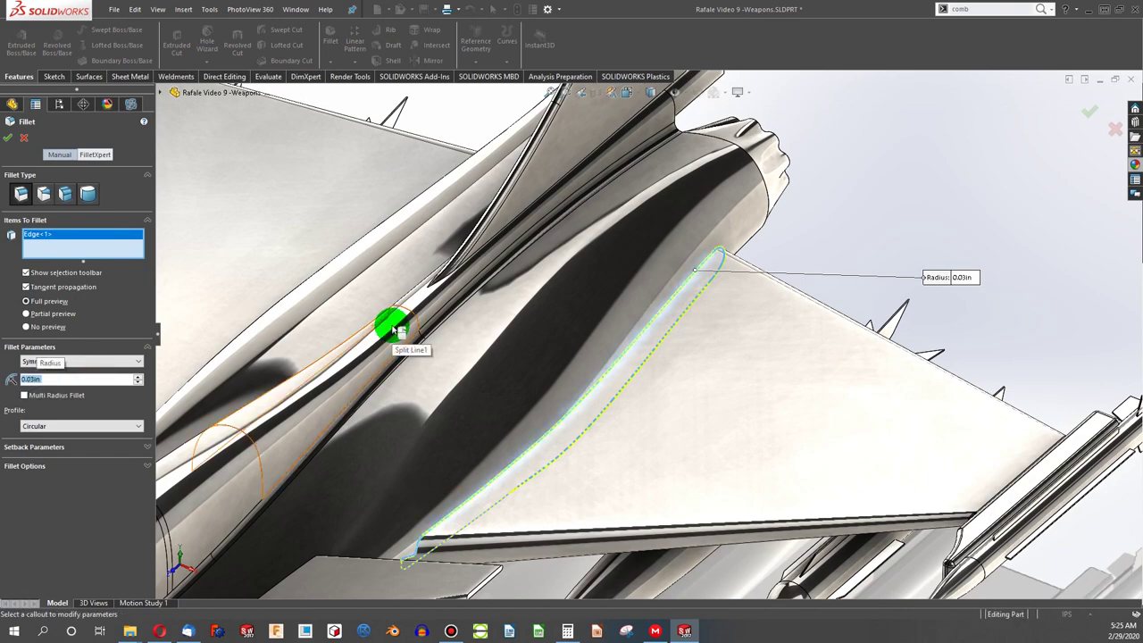
# Step: Add the remaining front and lower root edges of the same wing to the fillet selection
pyautogui.scroll(2, 449, 392)
pyautogui.moveTo(449, 401); pyautogui.dragTo(401, 309, button='middle')
pyautogui.scroll(-3, 455, 442)
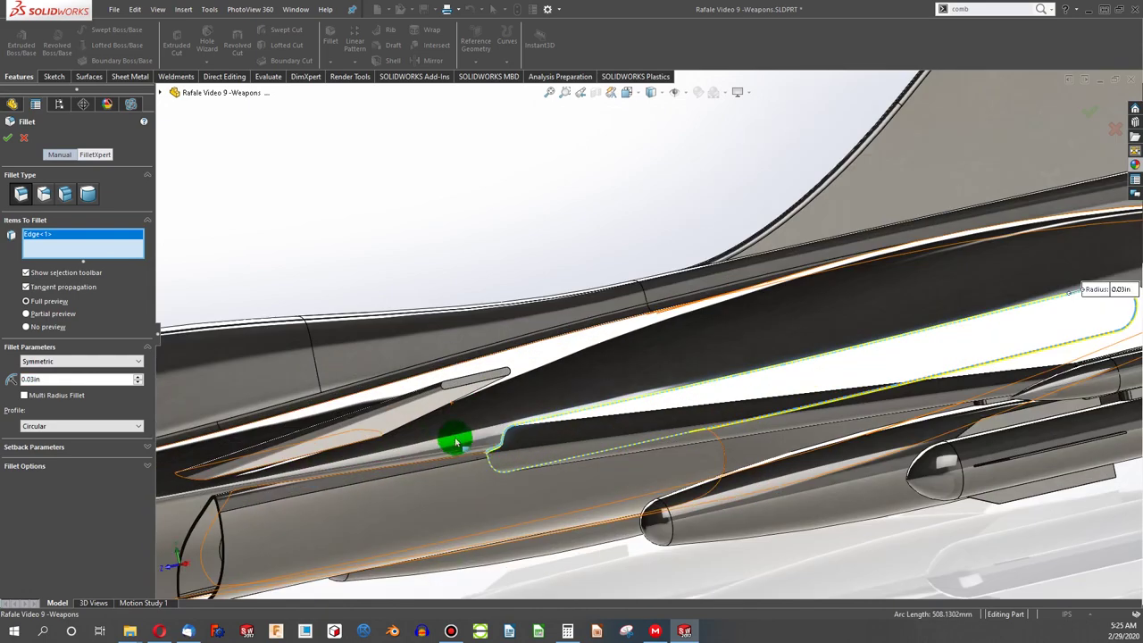
pyautogui.scroll(-6, 455, 442)
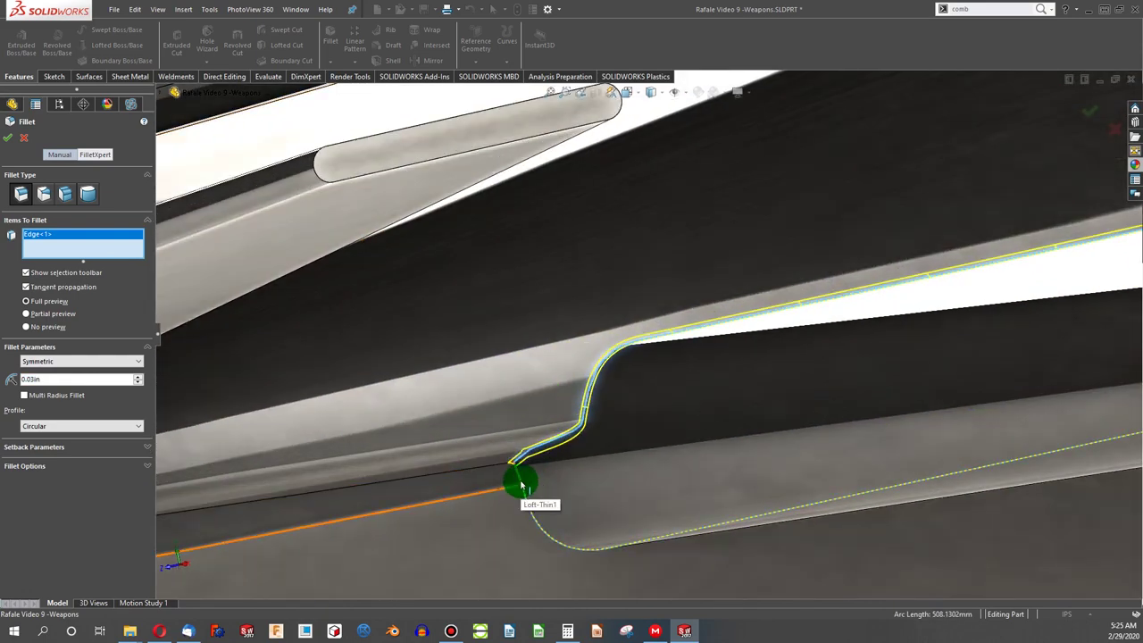
pyautogui.click(531, 511)
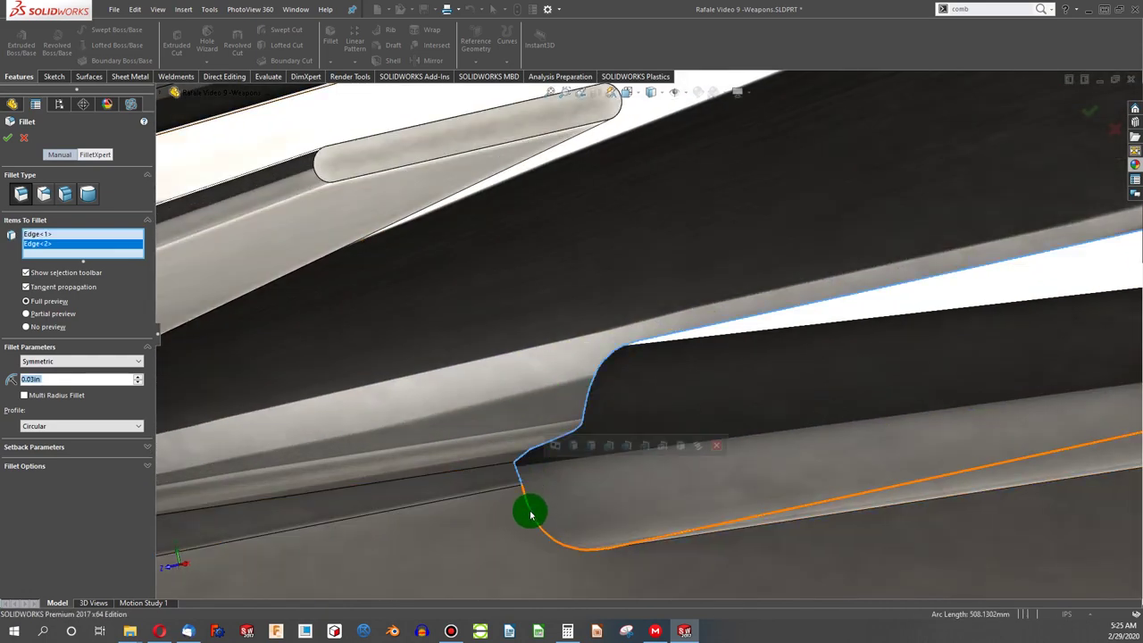
pyautogui.click(531, 515)
pyautogui.scroll(2, 622, 551)
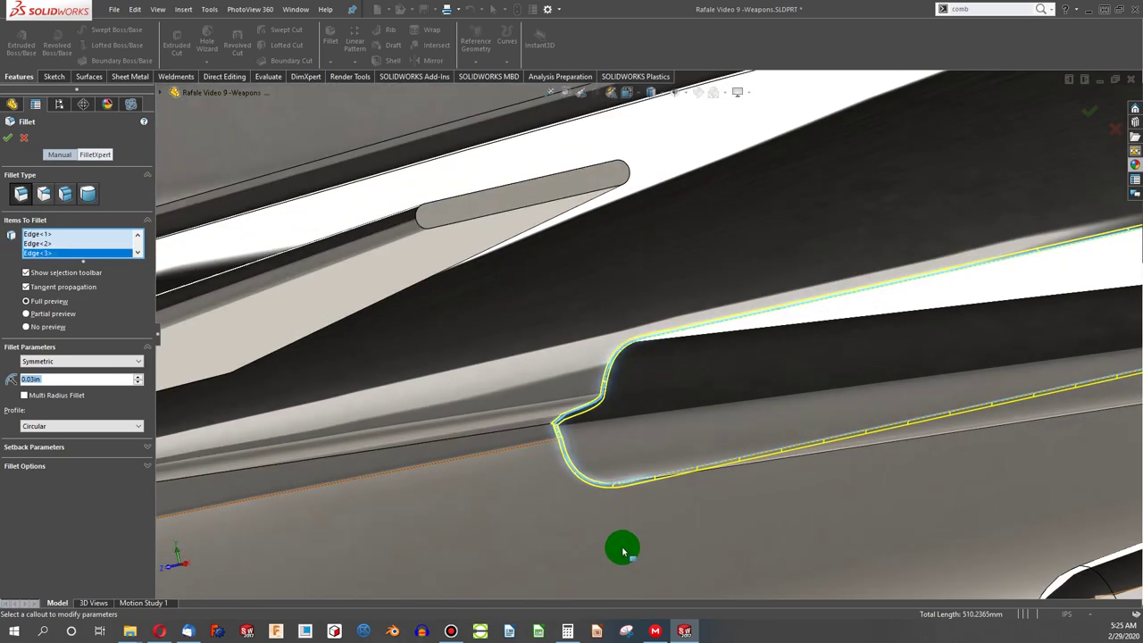
# Step: Add the opposite wing's upper, front and lower root edges to the selection and apply the fillet
pyautogui.moveTo(624, 547); pyautogui.dragTo(577, 373, button='middle')
pyautogui.scroll(-5, 576, 373)
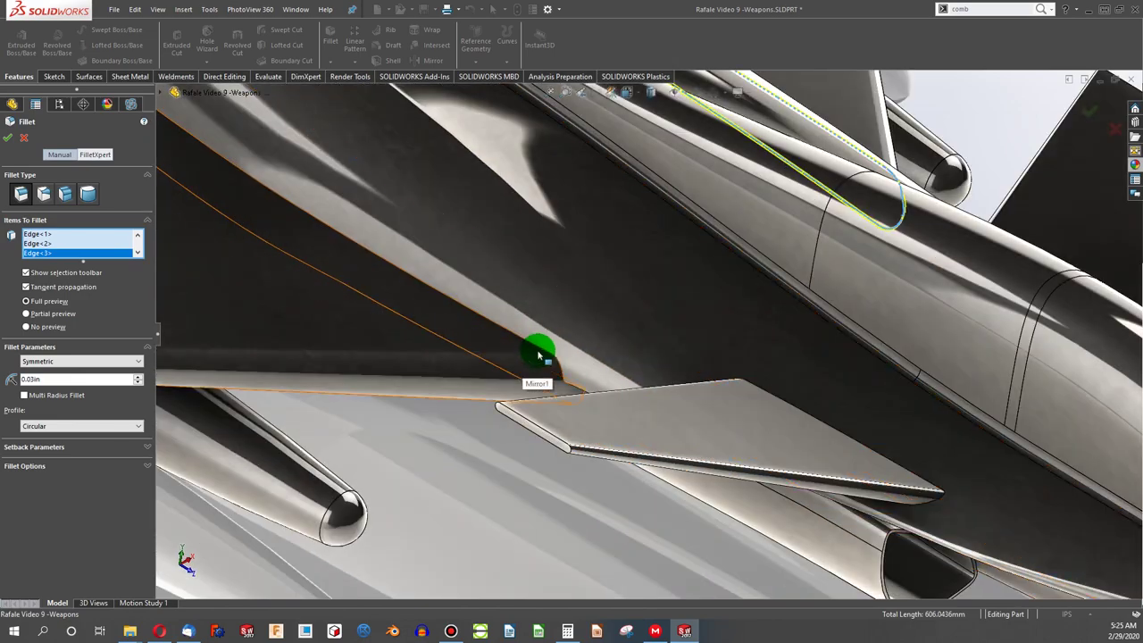
pyautogui.click(542, 351)
pyautogui.moveTo(544, 461); pyautogui.dragTo(439, 536, button='middle')
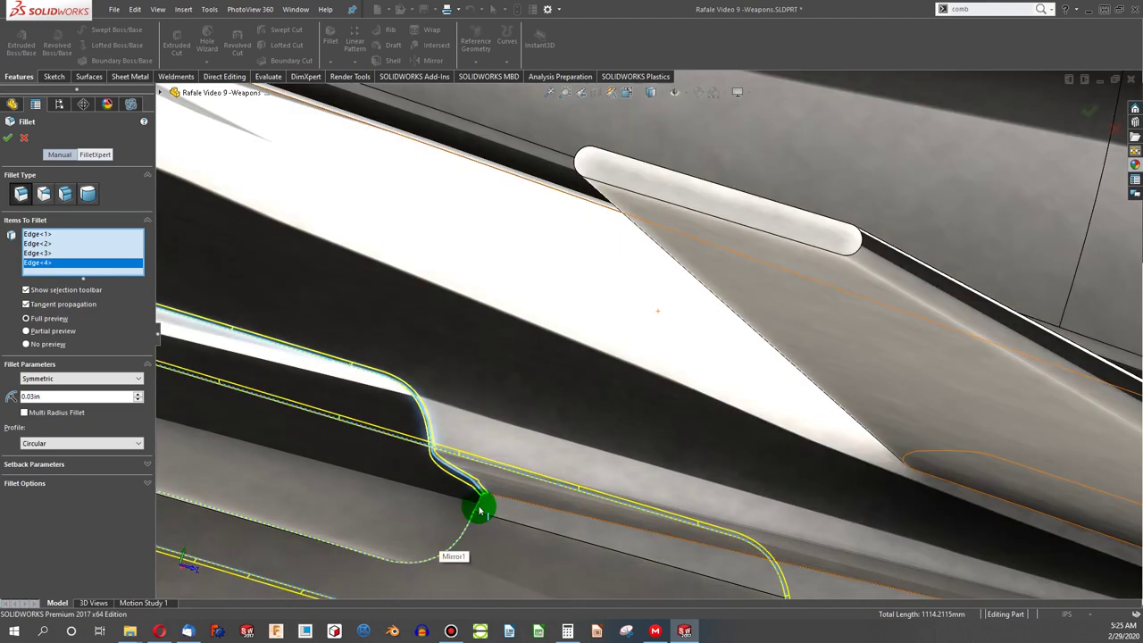
pyautogui.click(472, 519)
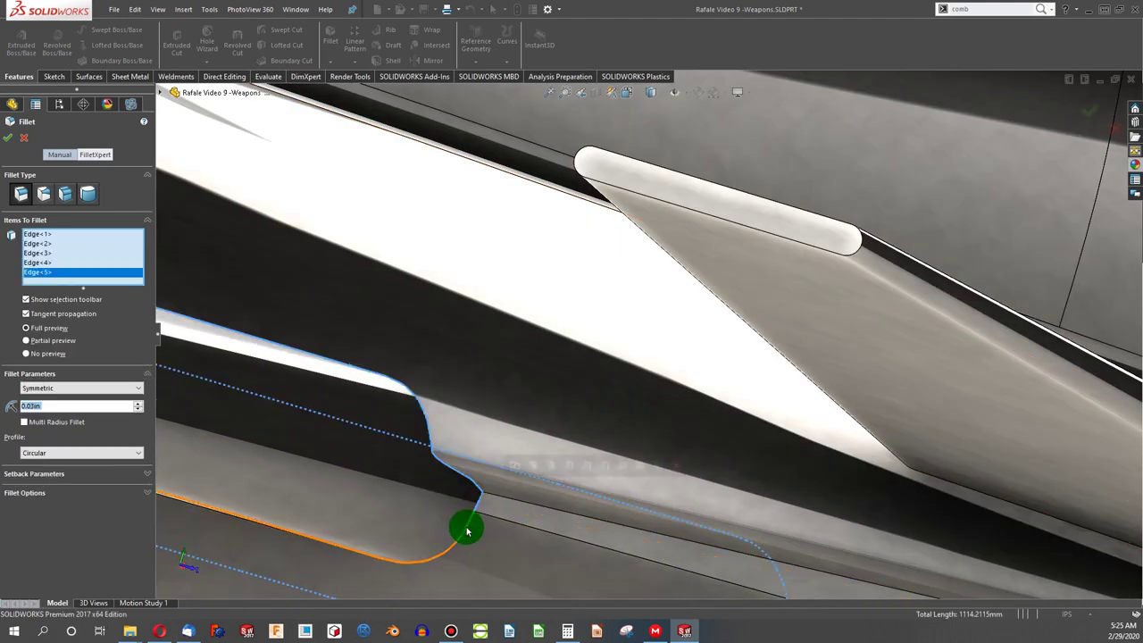
pyautogui.click(478, 538)
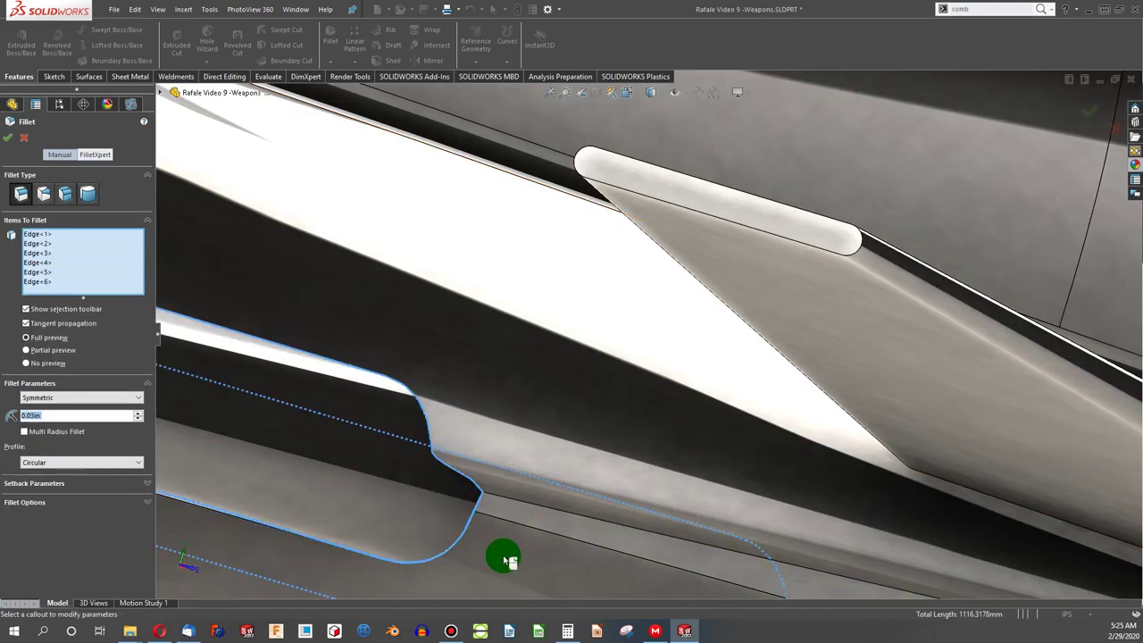
pyautogui.scroll(10, 504, 559)
pyautogui.moveTo(632, 405); pyautogui.dragTo(332, 418, button='middle')
pyautogui.click(20, 131)
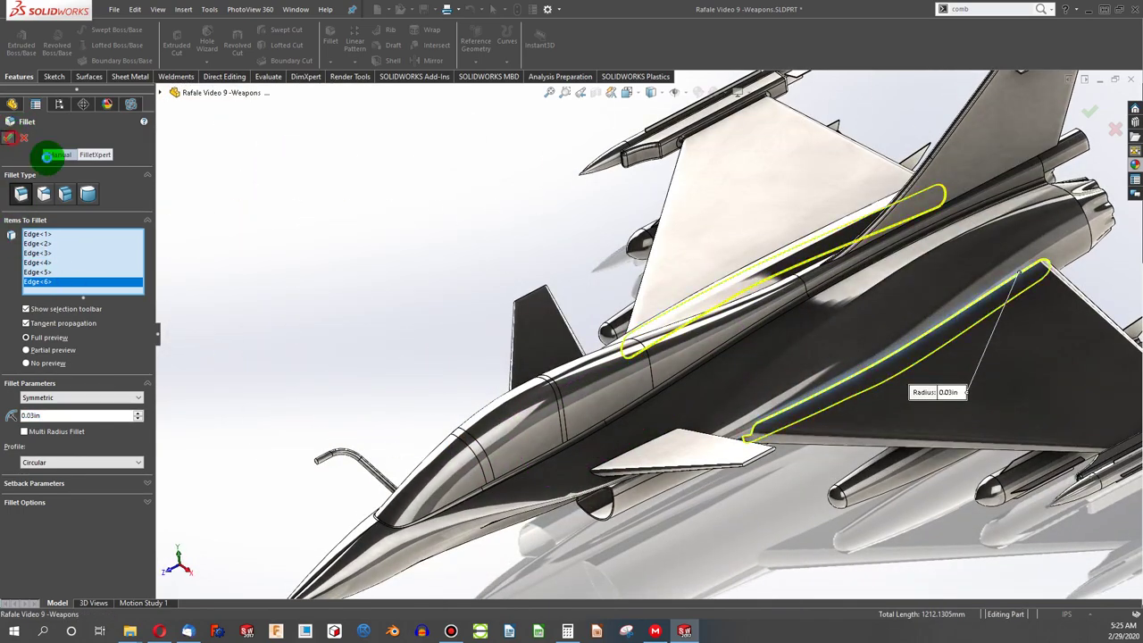
pyautogui.scroll(-8, 740, 411)
pyautogui.scroll(10, 705, 425)
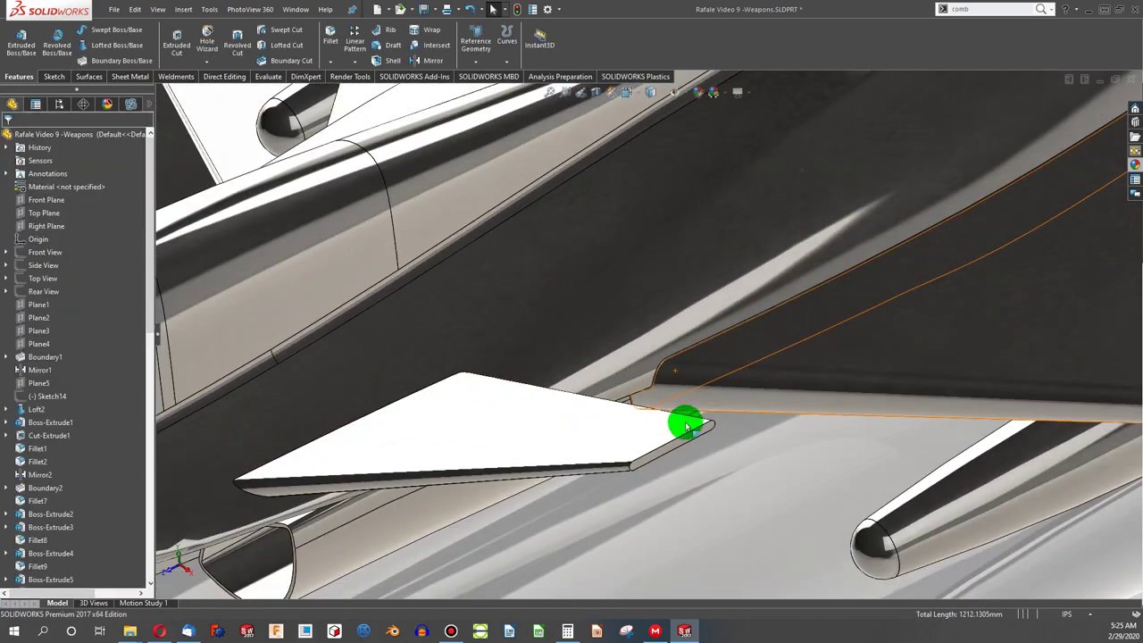
pyautogui.scroll(-4, 510, 349)
pyautogui.moveTo(510, 349); pyautogui.dragTo(547, 246, button='middle')
pyautogui.moveTo(459, 435); pyautogui.dragTo(528, 316, button='middle')
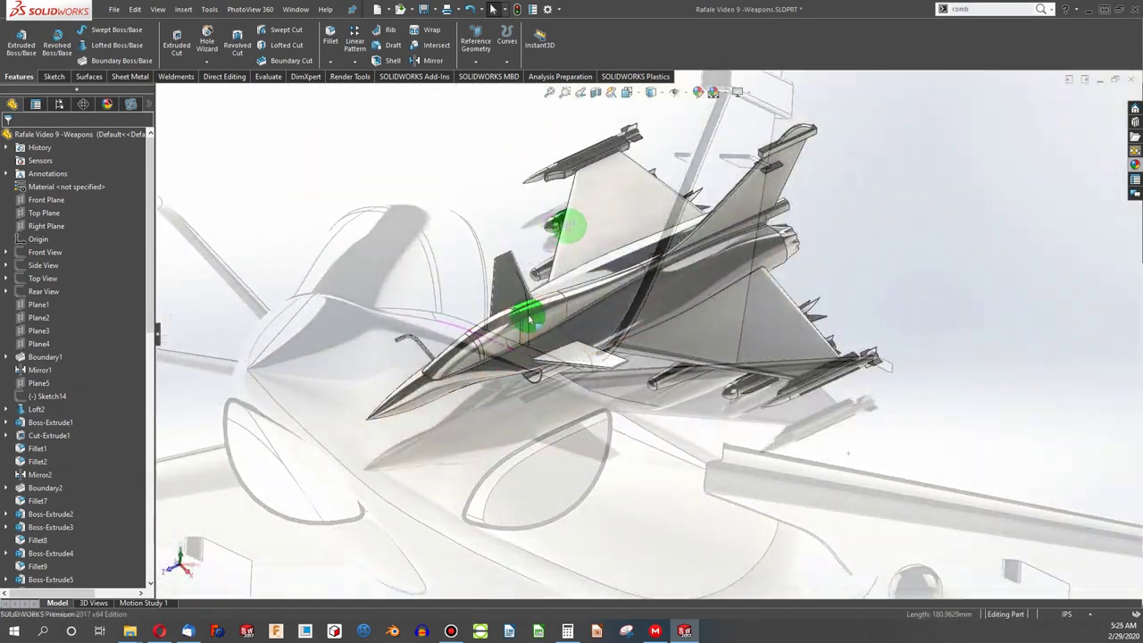
pyautogui.scroll(-10, 569, 420)
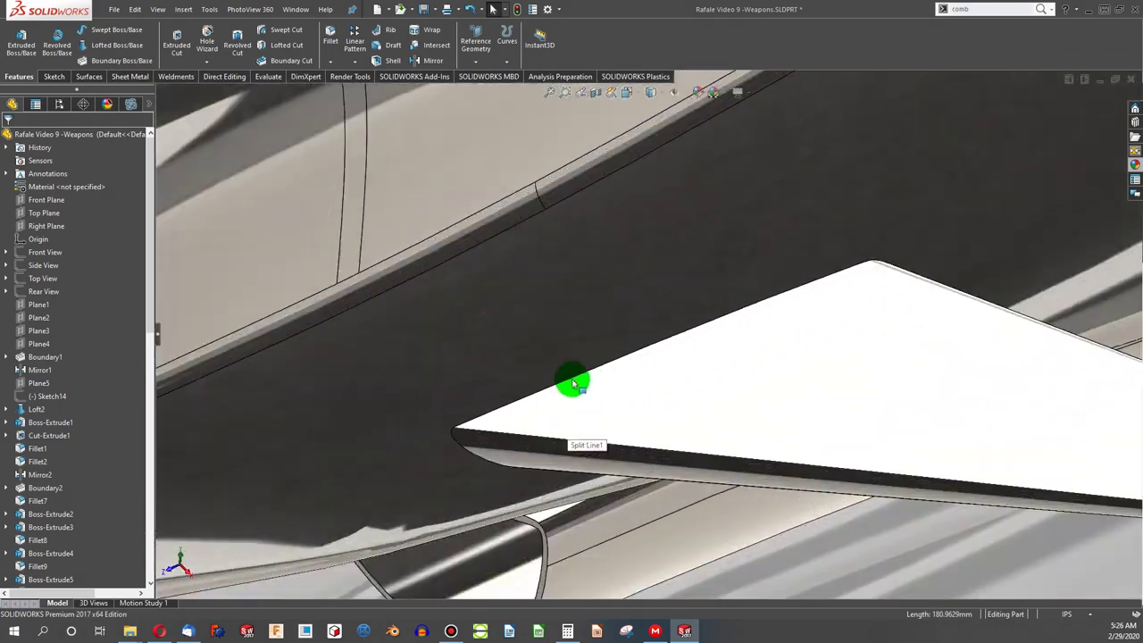
pyautogui.click(574, 384)
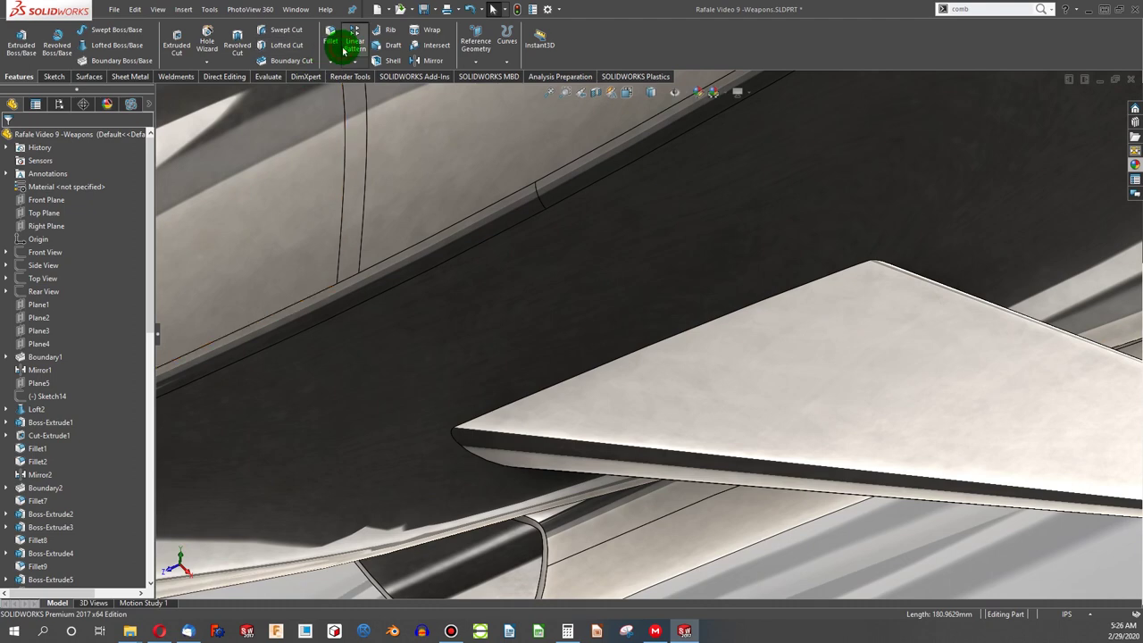
pyautogui.click(333, 54)
pyautogui.click(26, 132)
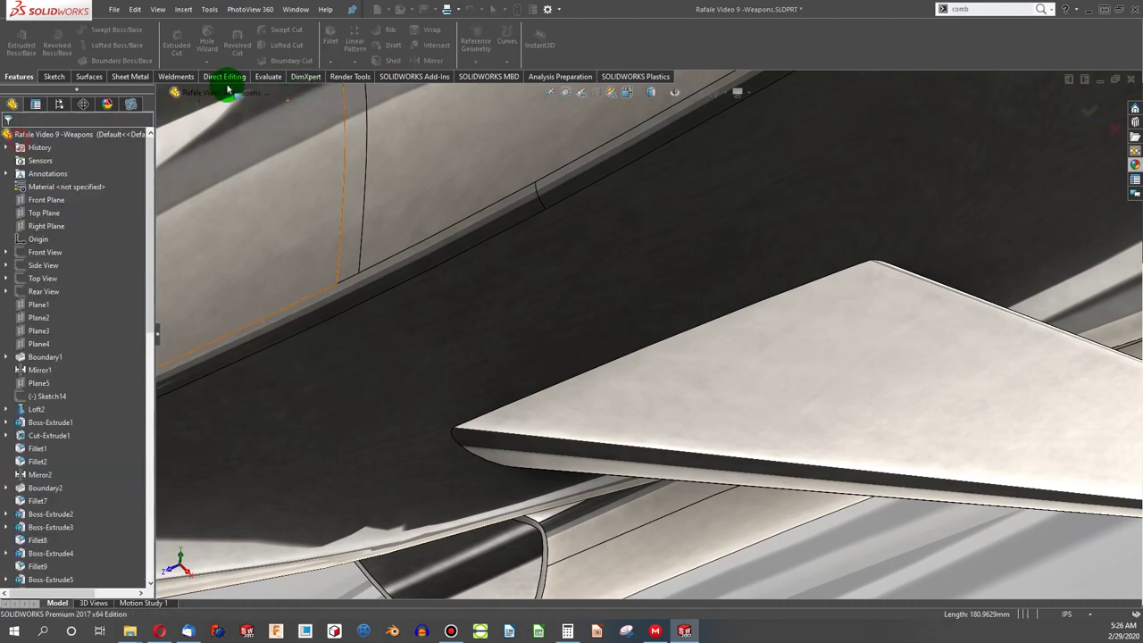
# Step: Start a face fillet and choose the canard's surface as the first face set
pyautogui.click(331, 49)
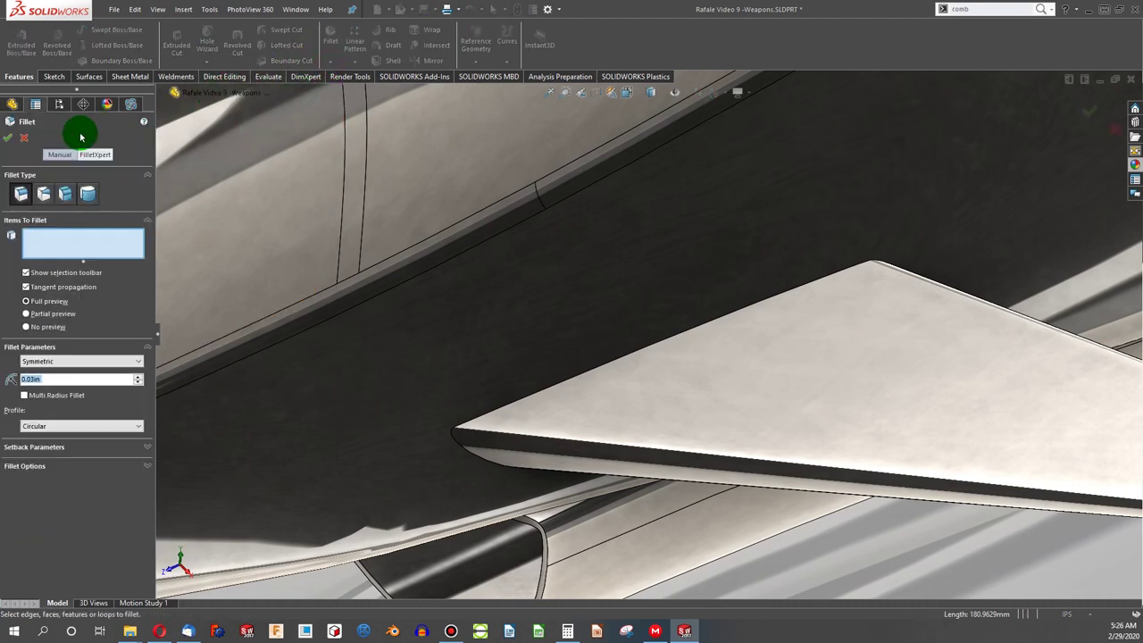
pyautogui.click(64, 192)
pyautogui.click(634, 399)
pyautogui.scroll(3, 635, 399)
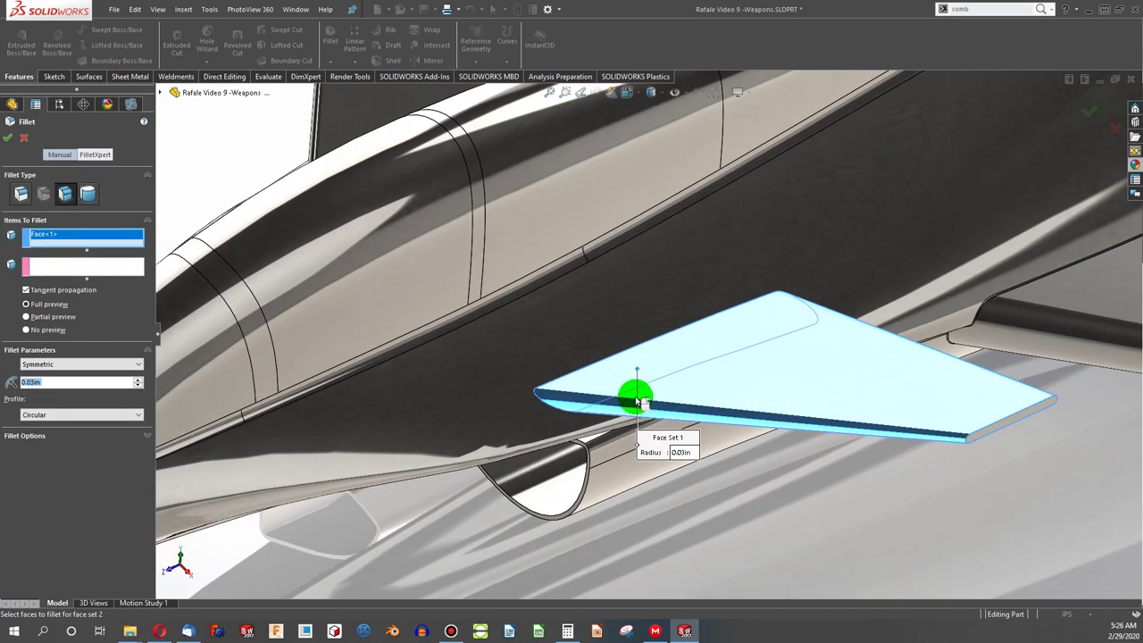
pyautogui.moveTo(635, 397); pyautogui.dragTo(937, 364, button='middle')
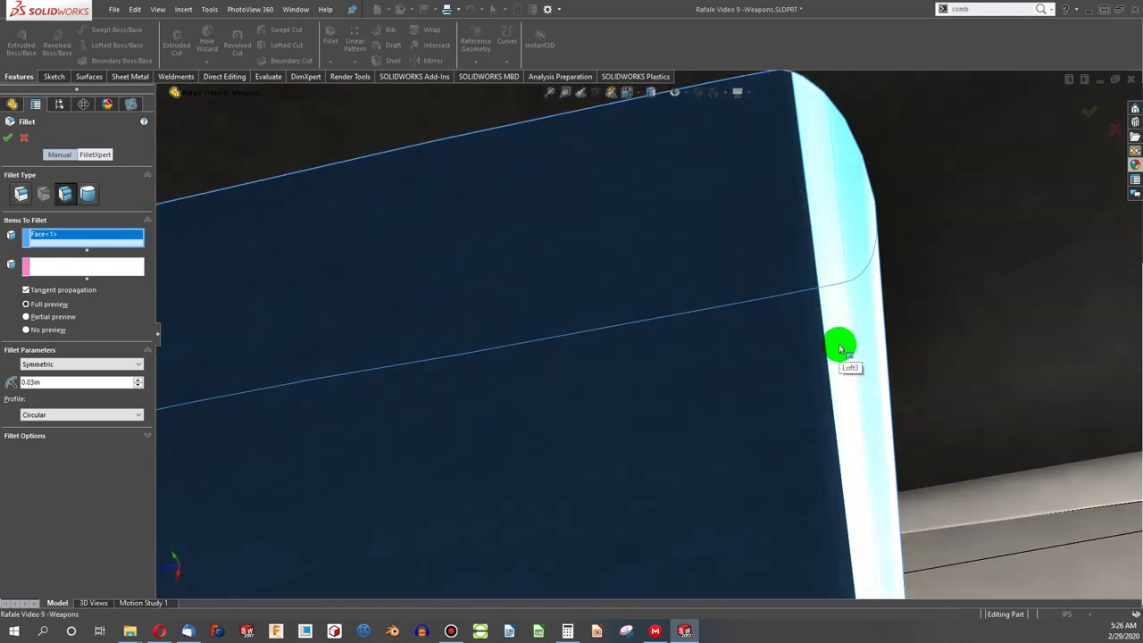
pyautogui.click(839, 347)
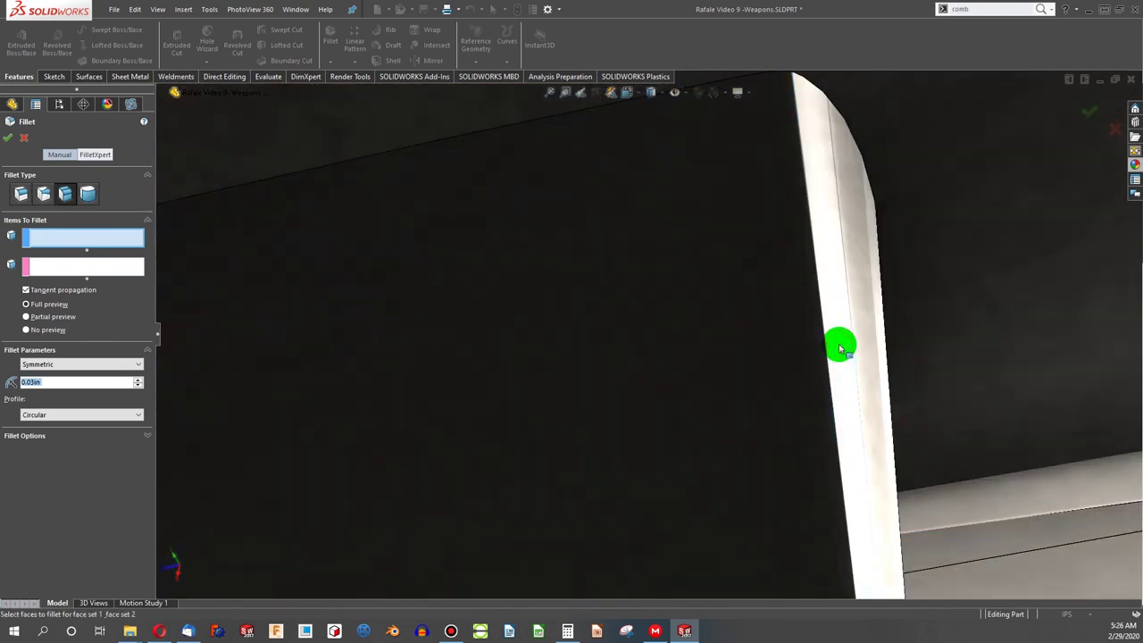
pyautogui.scroll(3, 824, 366)
pyautogui.click(717, 346)
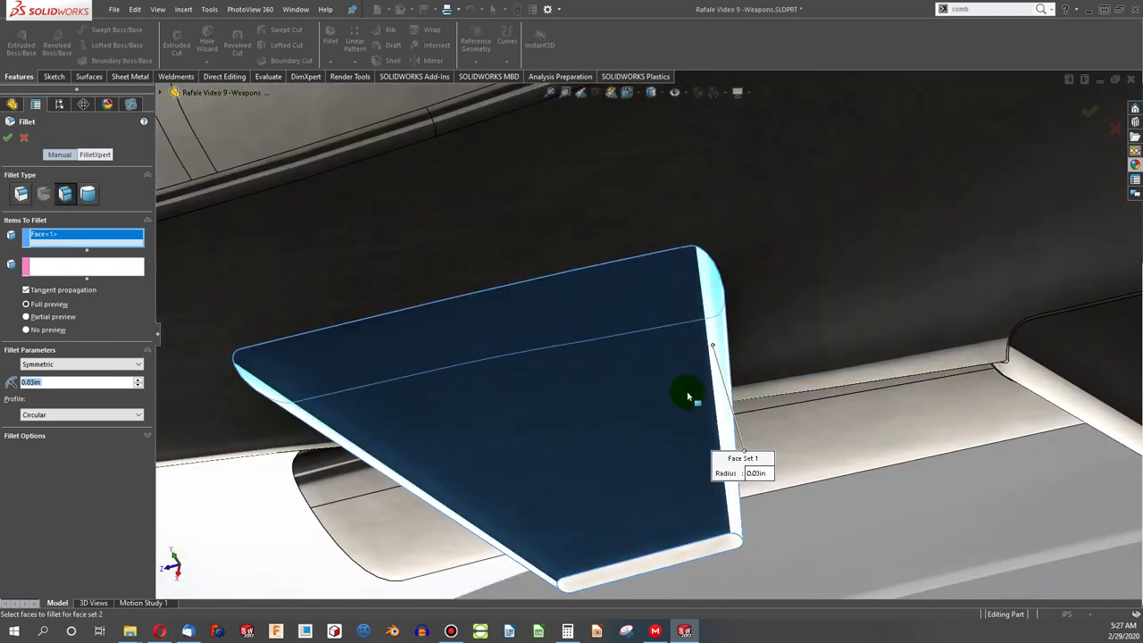
# Step: Choose the adjoining fuselage surface as the second face set, set the radius to 0.01 in and apply the face fillet
pyautogui.scroll(5, 660, 385)
pyautogui.click(75, 266)
pyautogui.click(369, 319)
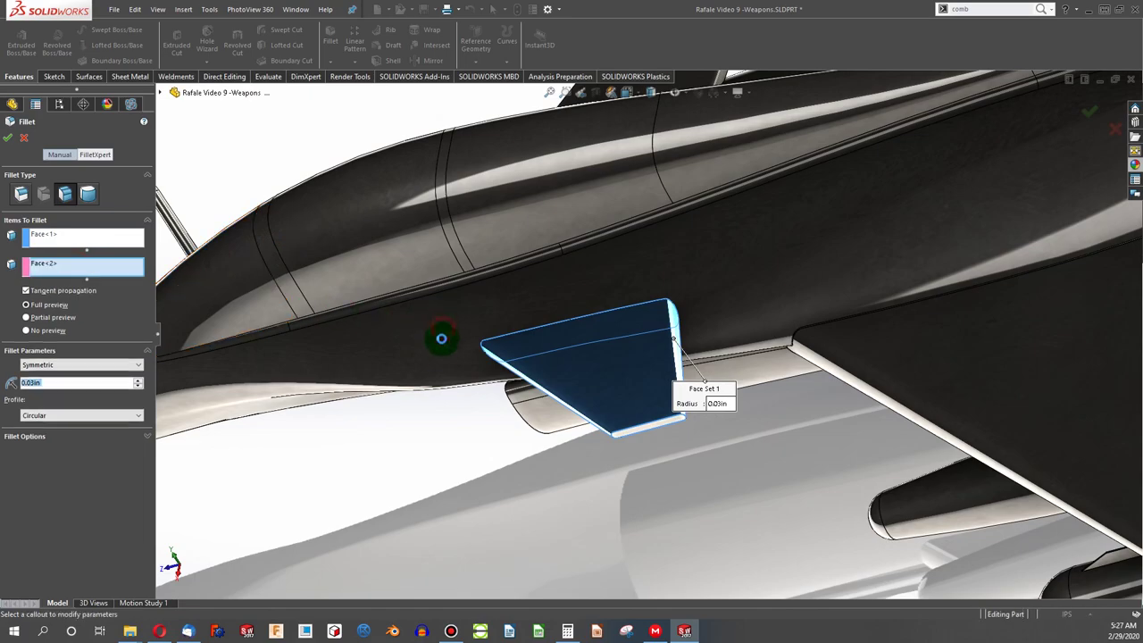
pyautogui.moveTo(441, 348); pyautogui.dragTo(69, 342, button='middle')
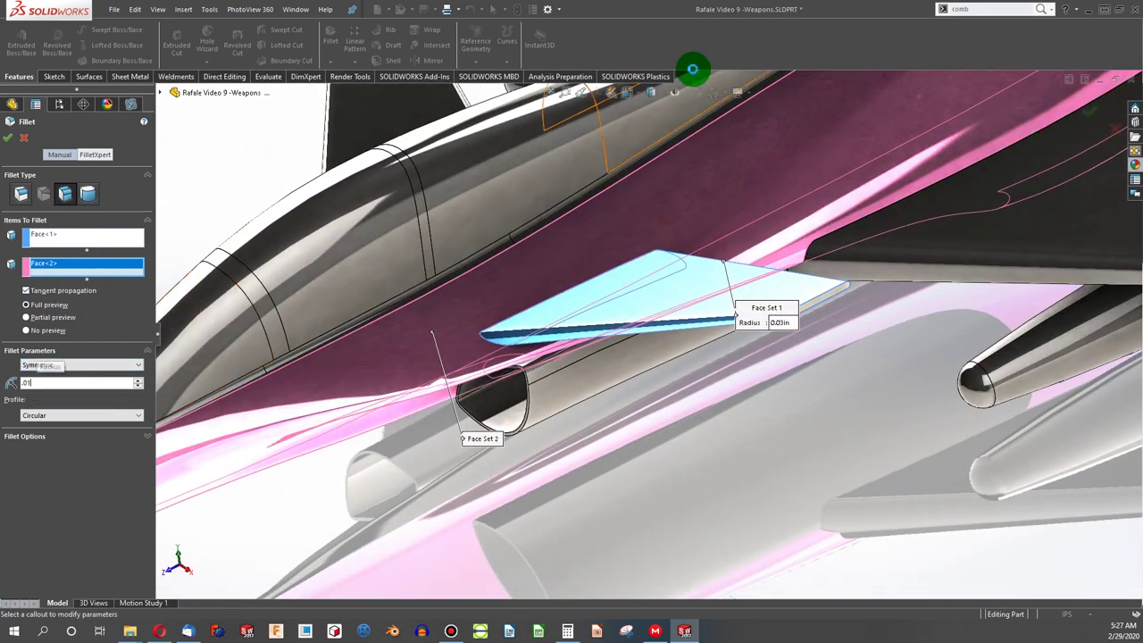
pyautogui.click(692, 70)
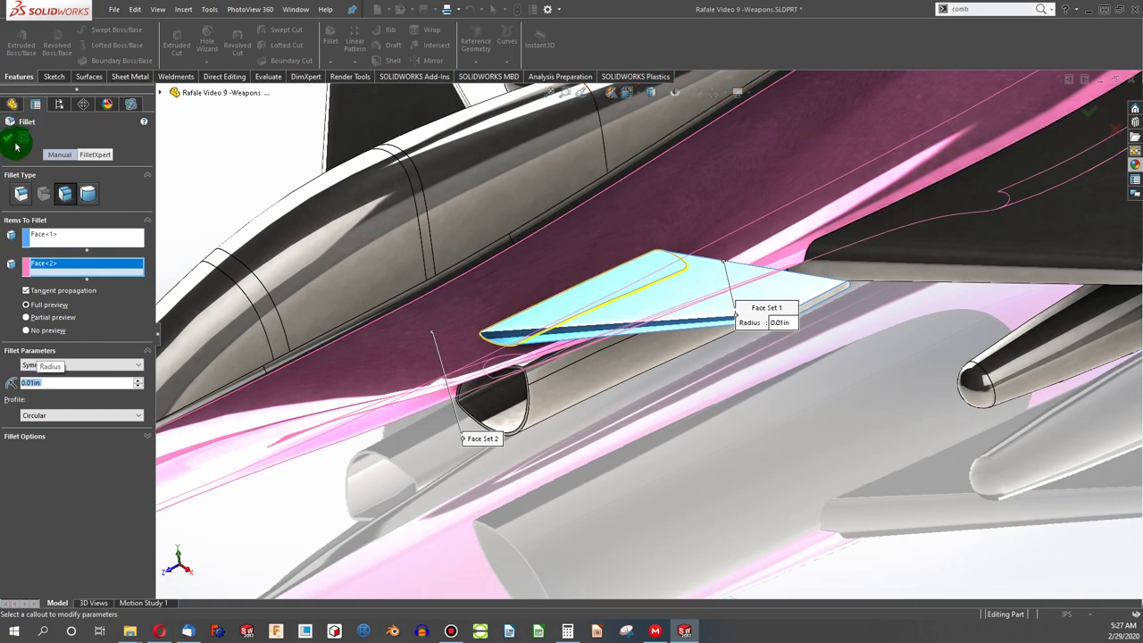
pyautogui.press('Return')
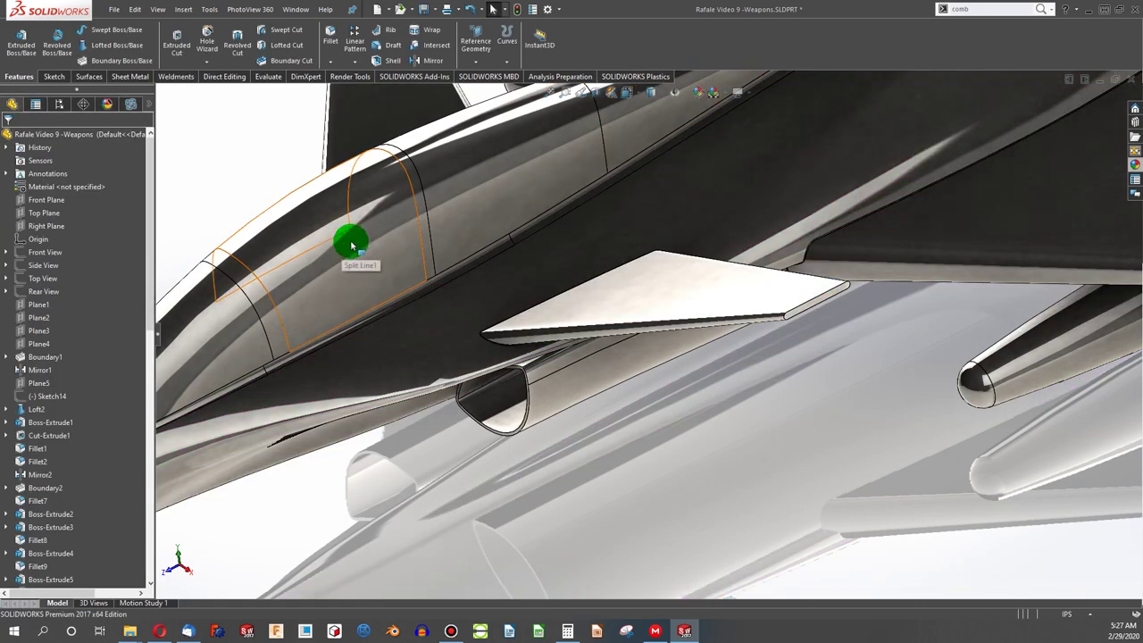
# Step: Add a constant-size 0.01 in fillet to the root edge of the opposite canard
pyautogui.scroll(-5, 500, 331)
pyautogui.scroll(-4, 543, 371)
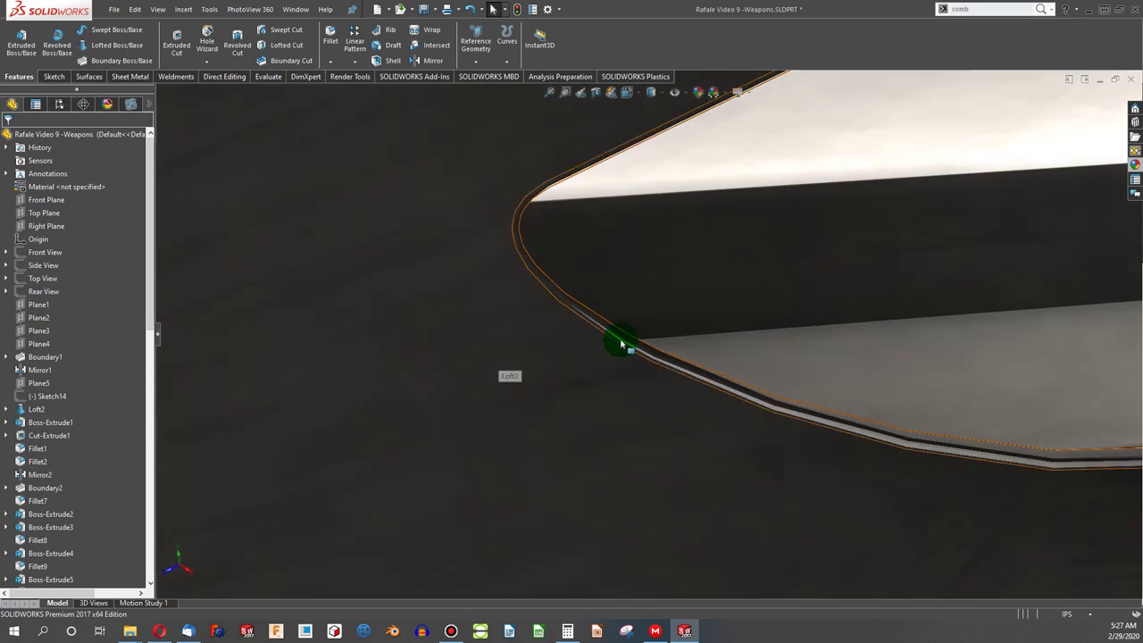
pyautogui.scroll(7, 621, 341)
pyautogui.scroll(5, 622, 344)
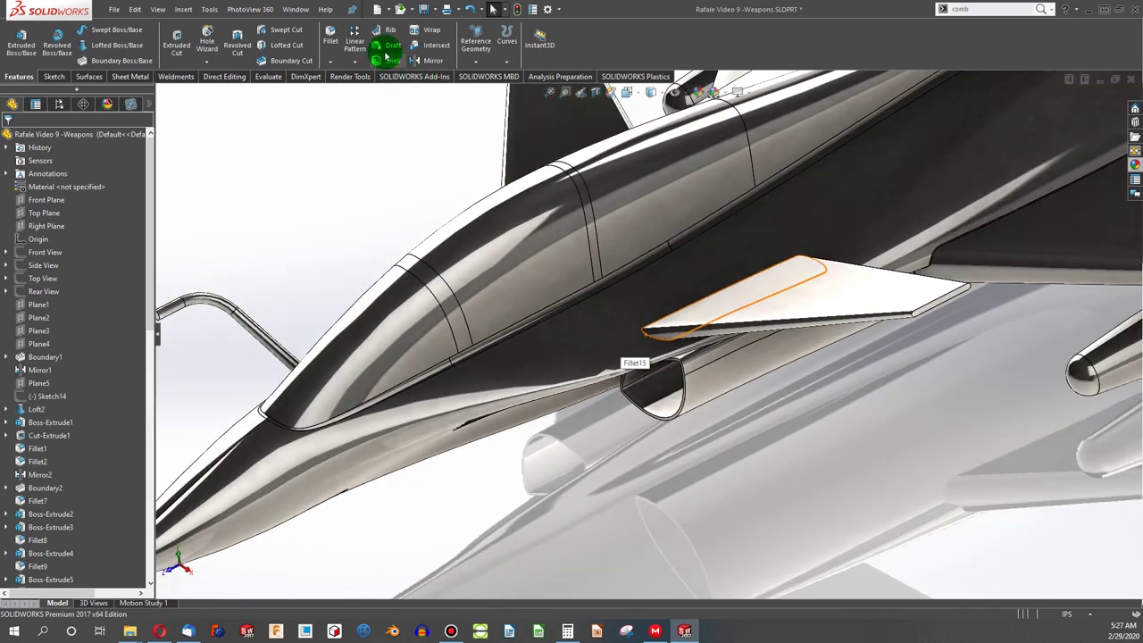
pyautogui.click(328, 56)
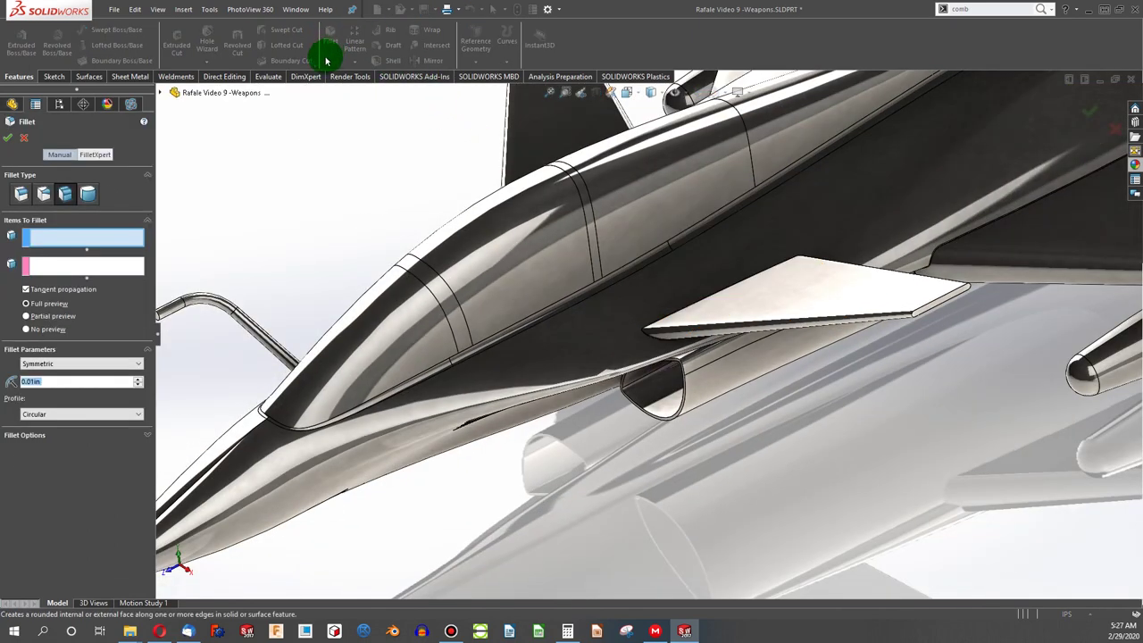
pyautogui.click(49, 188)
pyautogui.click(20, 195)
pyautogui.moveTo(378, 176); pyautogui.dragTo(549, 234, button='middle')
pyautogui.click(362, 265)
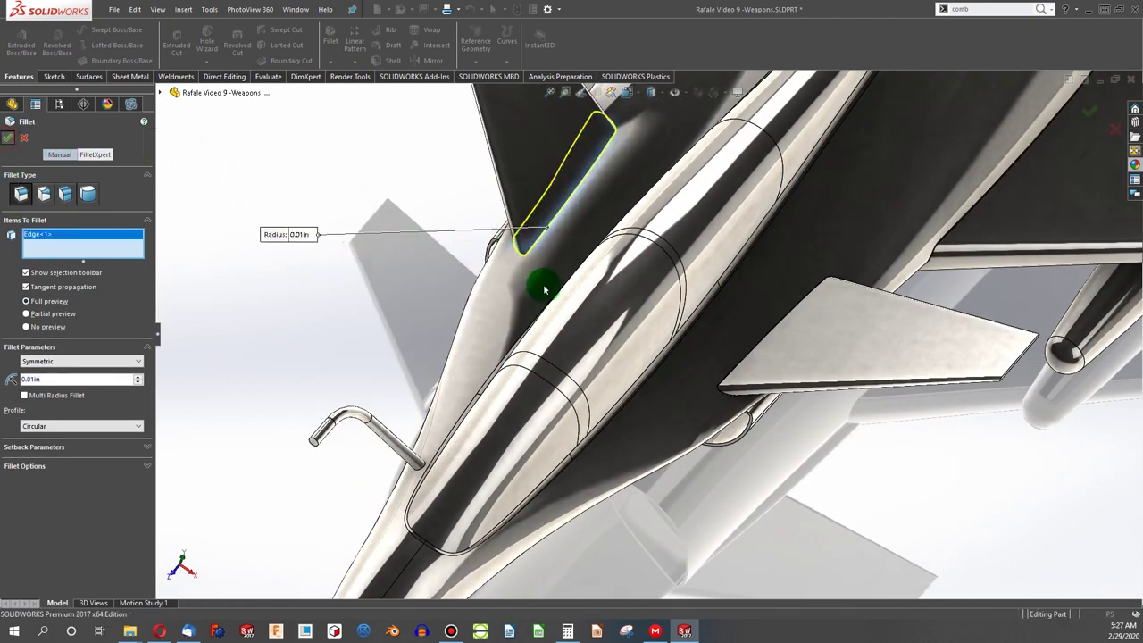
# Step: Start a fillet on one root edge of the vertical tail fin, where it meets the fuselage
pyautogui.scroll(7, 616, 305)
pyautogui.scroll(-6, 751, 215)
pyautogui.moveTo(750, 214); pyautogui.dragTo(727, 225, button='middle')
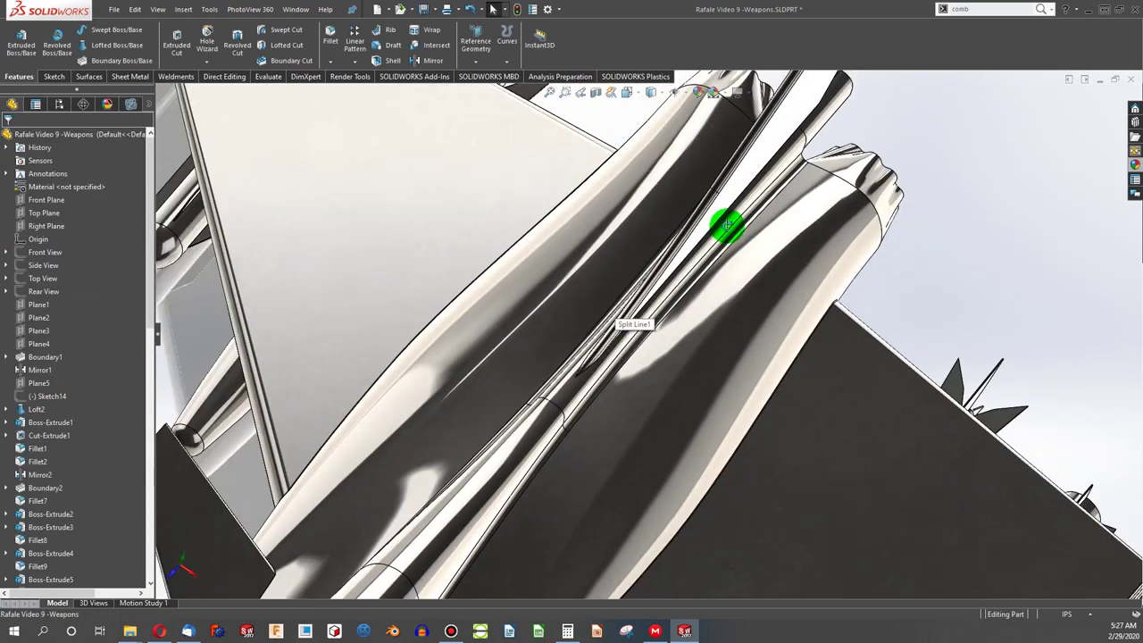
pyautogui.scroll(5, 625, 120)
pyautogui.moveTo(625, 119); pyautogui.dragTo(482, 252, button='middle')
pyautogui.scroll(-5, 639, 348)
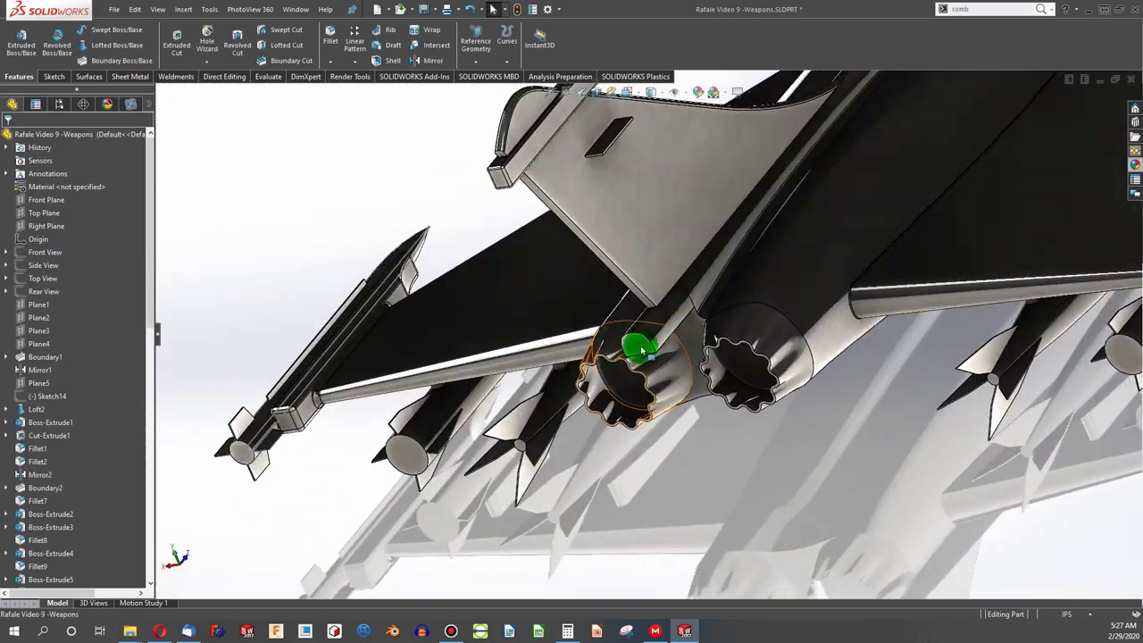
pyautogui.scroll(-5, 691, 280)
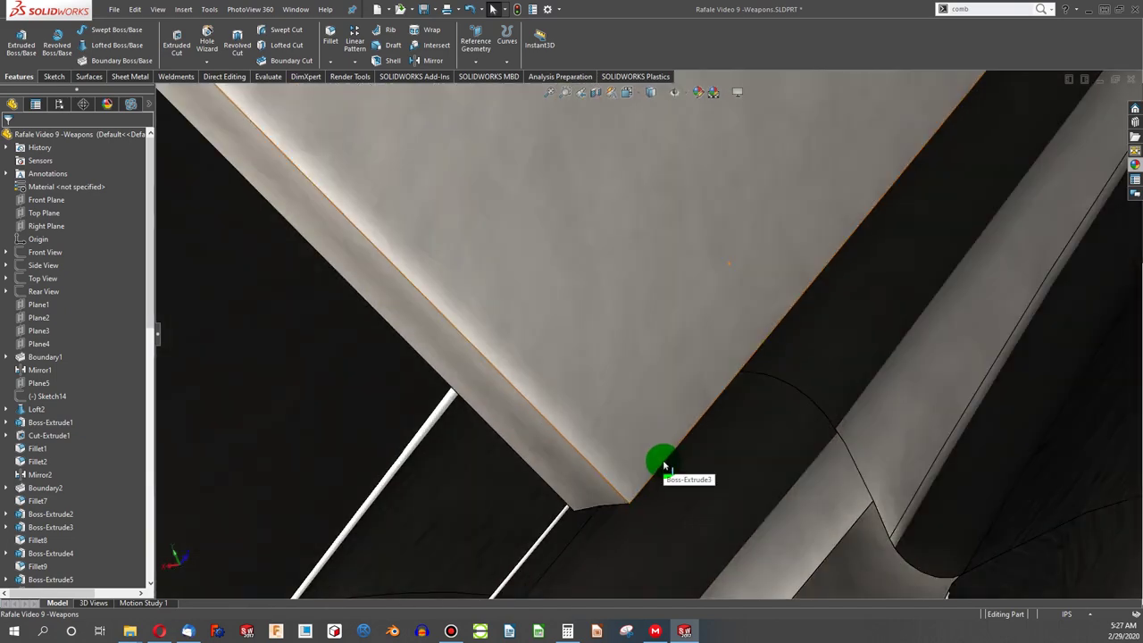
pyautogui.click(663, 460)
pyautogui.scroll(5, 625, 321)
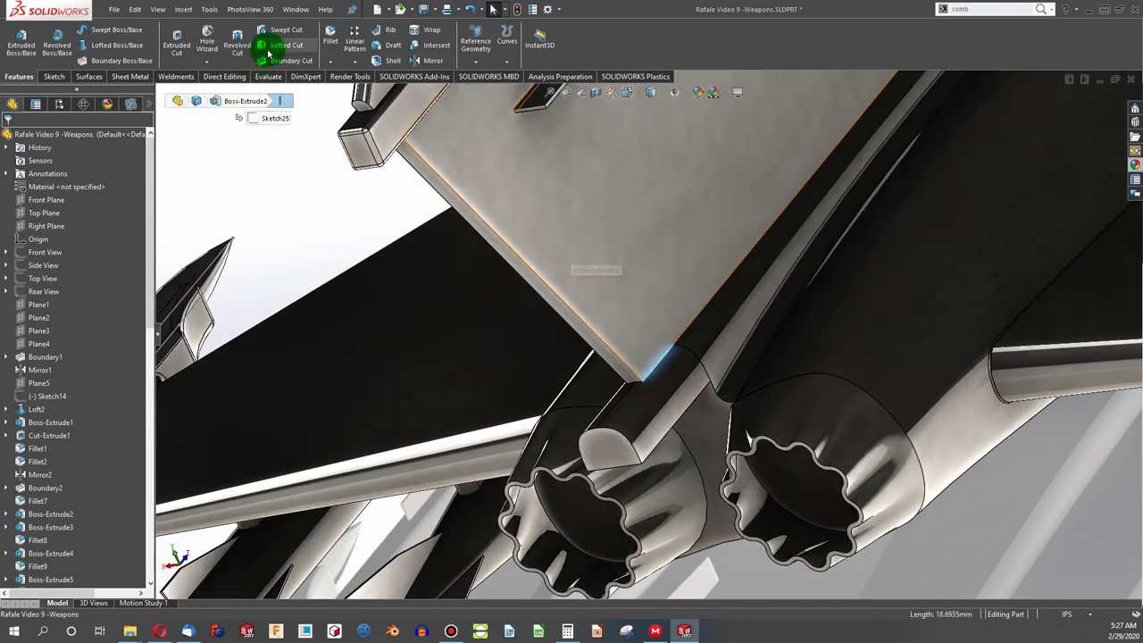
pyautogui.click(330, 40)
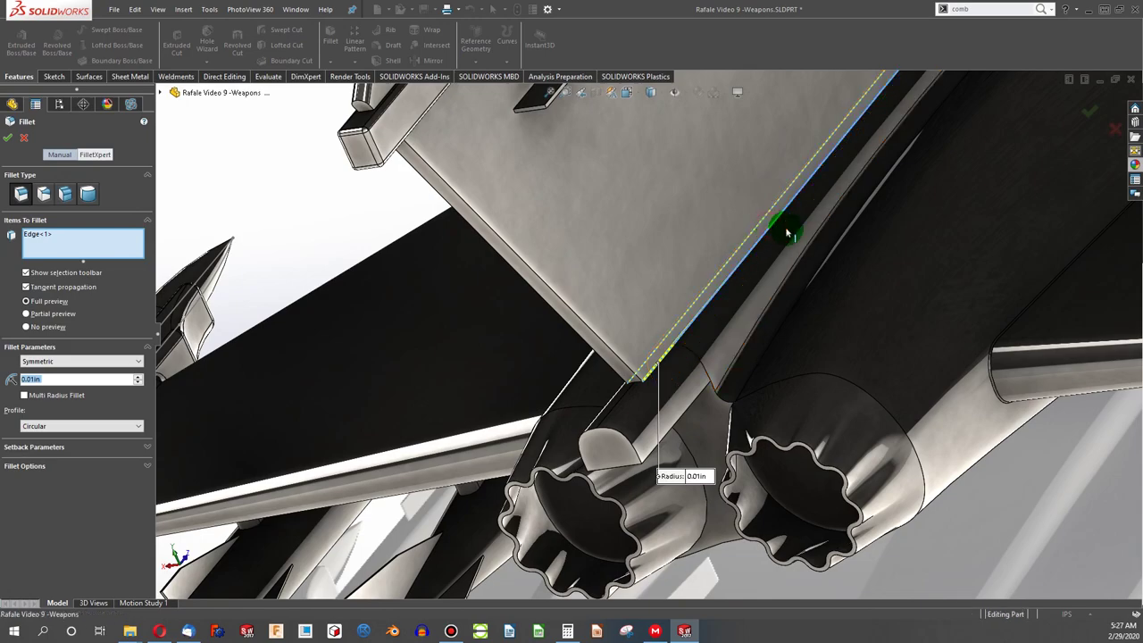
# Step: Add the fin's second root edge to the selection, set the fillet radius to 0.05 in and apply it
pyautogui.click(769, 266)
pyautogui.moveTo(765, 250); pyautogui.dragTo(656, 286, button='middle')
pyautogui.scroll(-6, 655, 286)
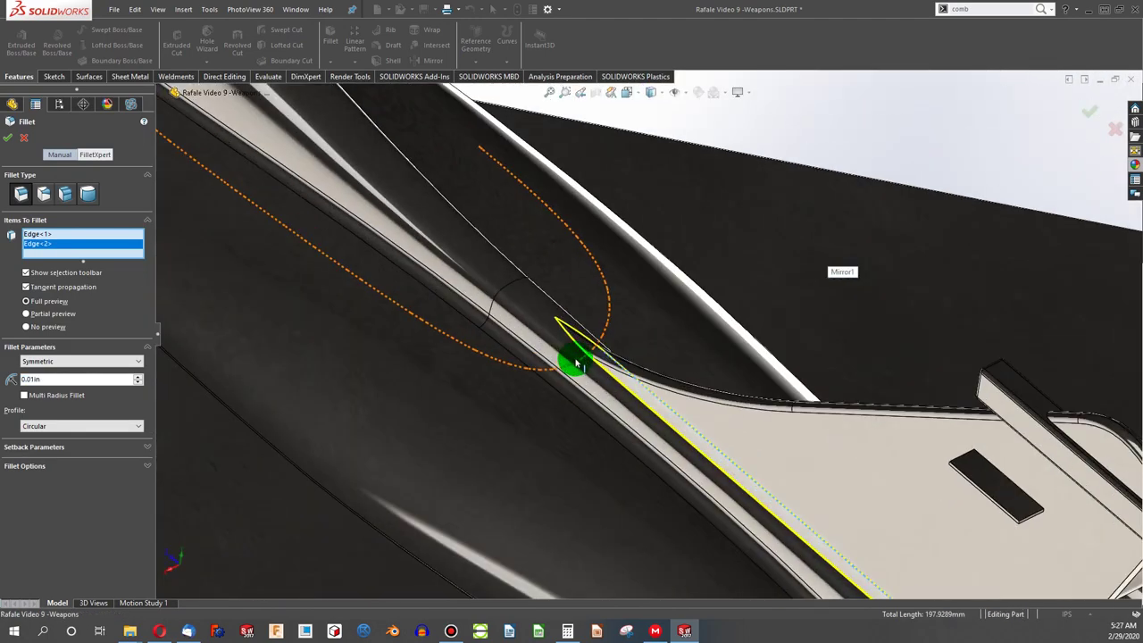
pyautogui.scroll(10, 659, 318)
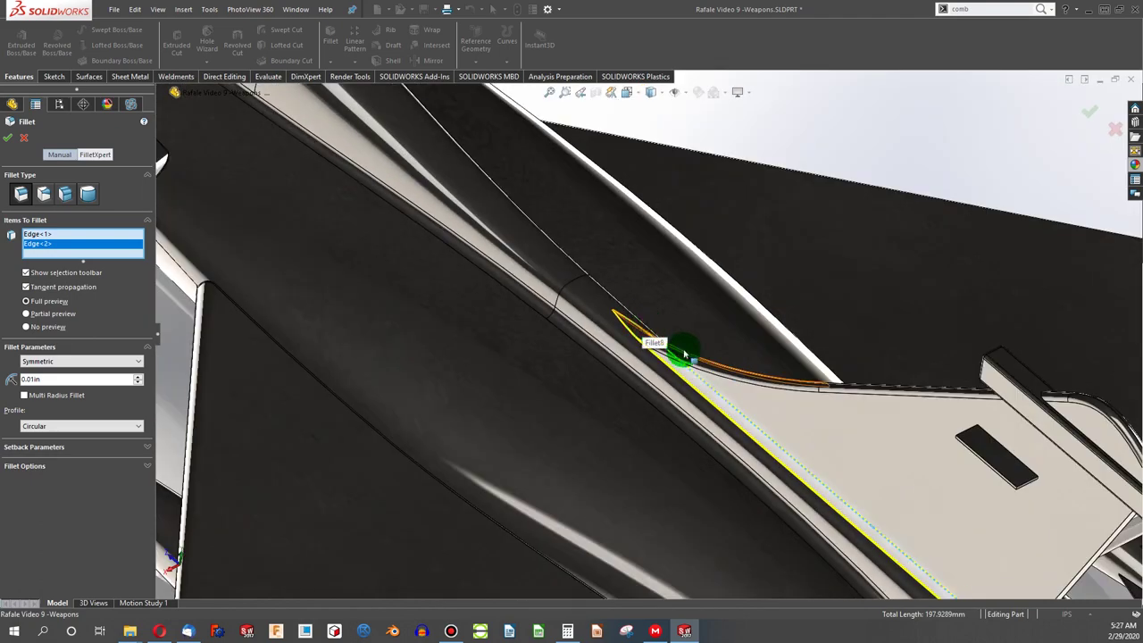
pyautogui.scroll(-8, 773, 455)
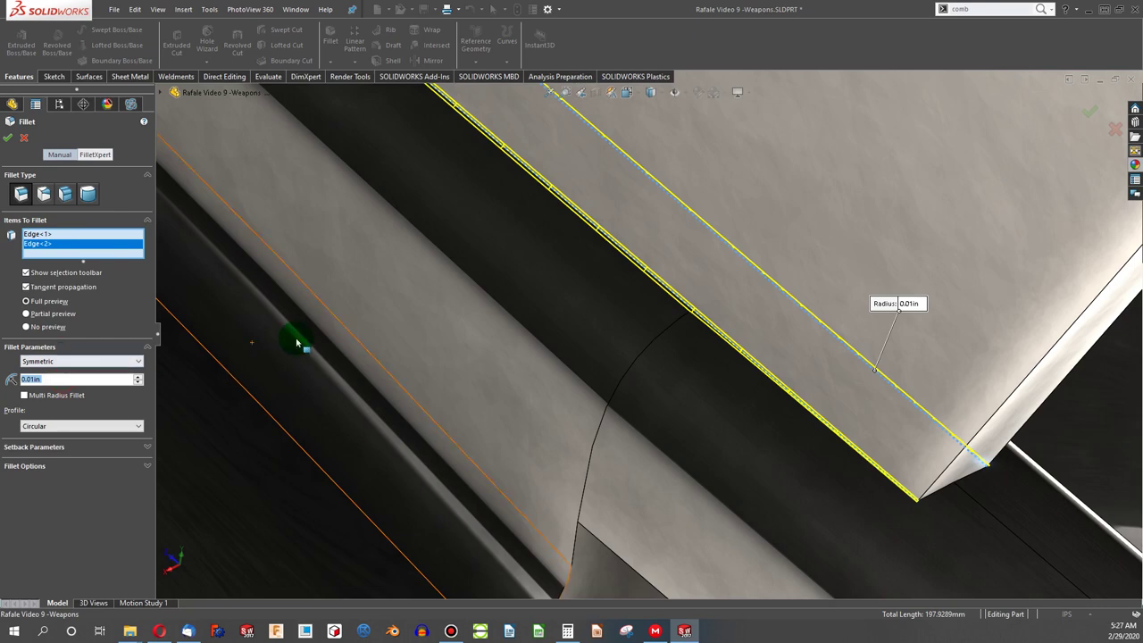
pyautogui.press('Return')
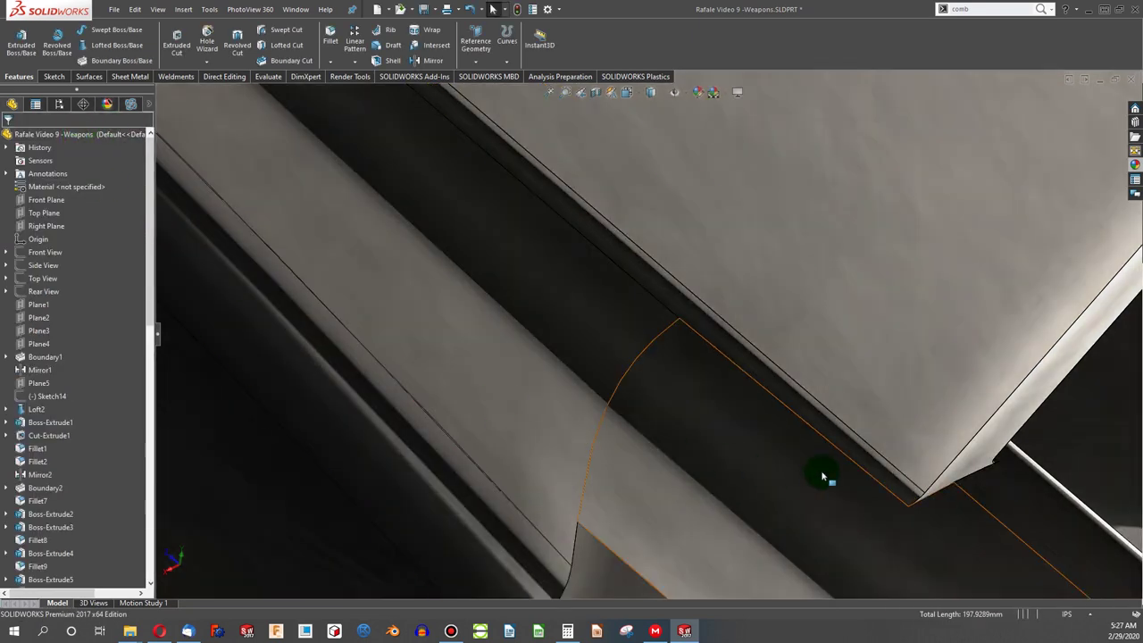
# Step: Edit the fin root fillet and add the short rear root edge to its selection
pyautogui.rightClick(880, 472)
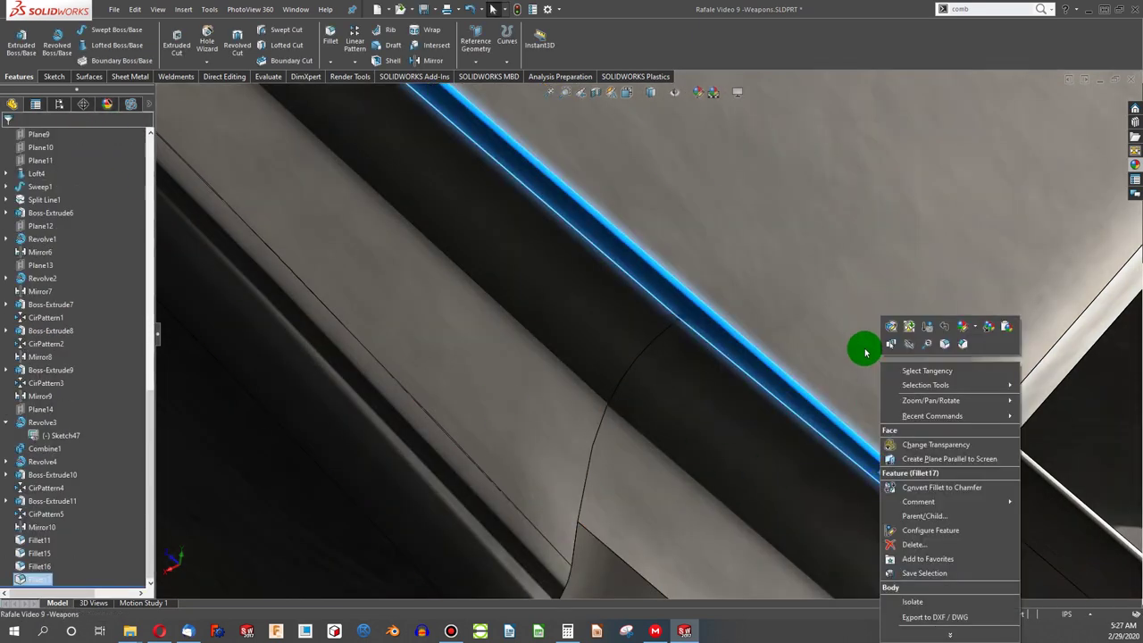
pyautogui.click(890, 328)
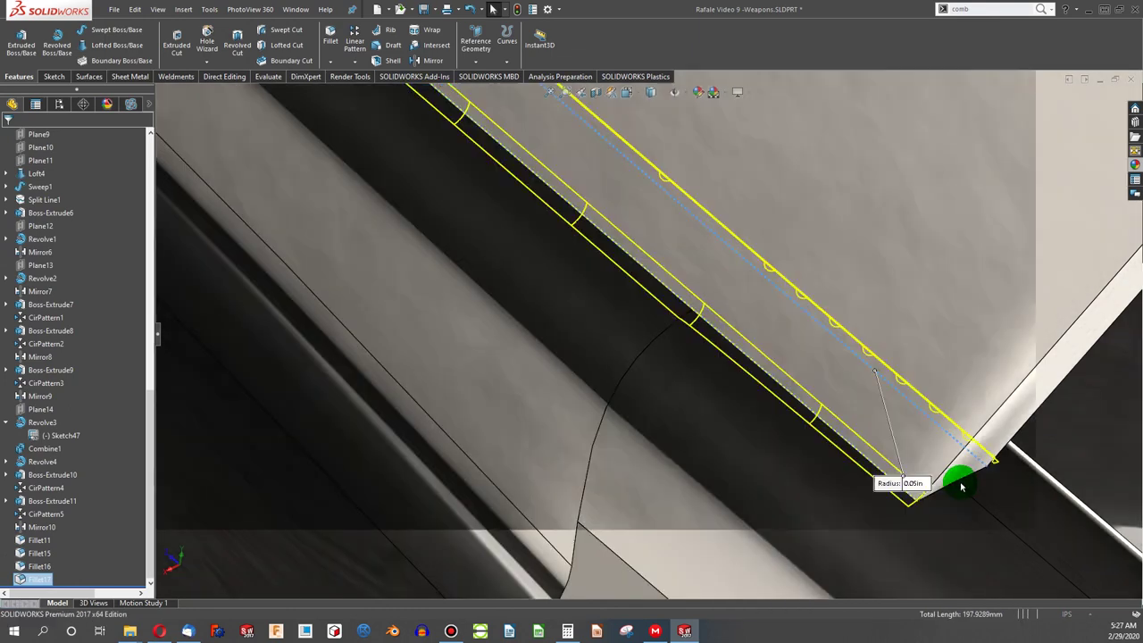
pyautogui.click(962, 478)
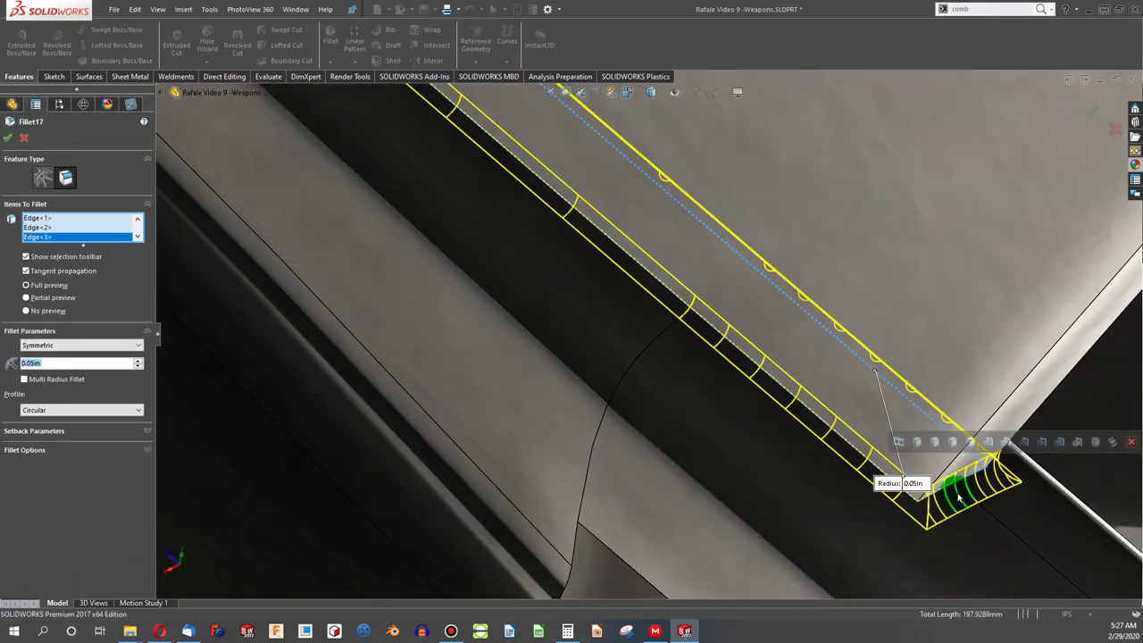
pyautogui.click(999, 409)
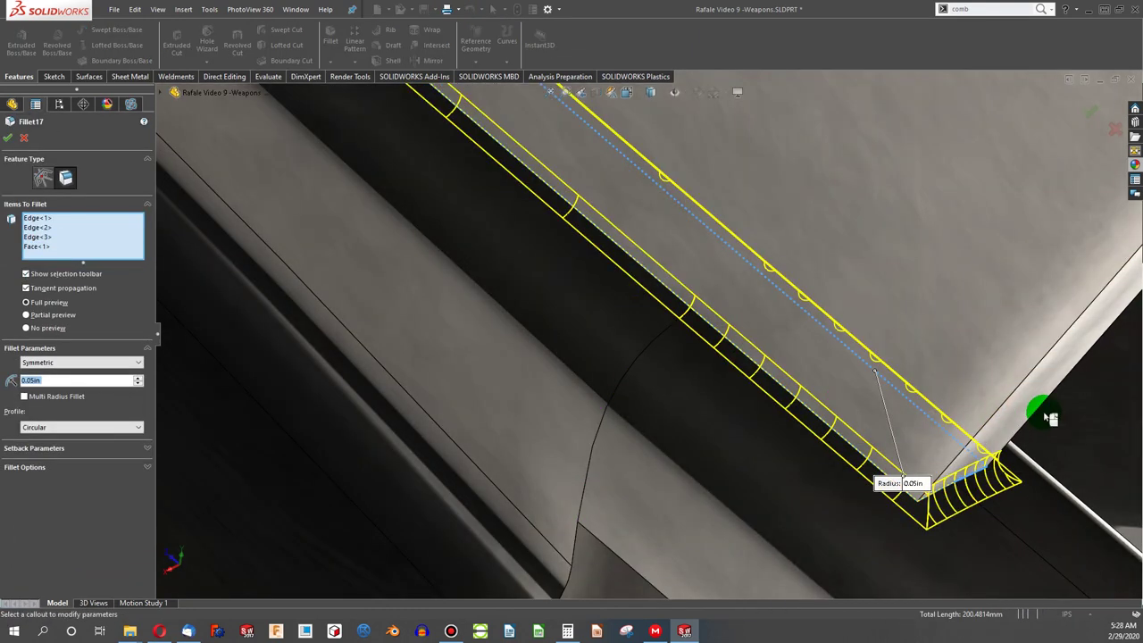
pyautogui.click(998, 400)
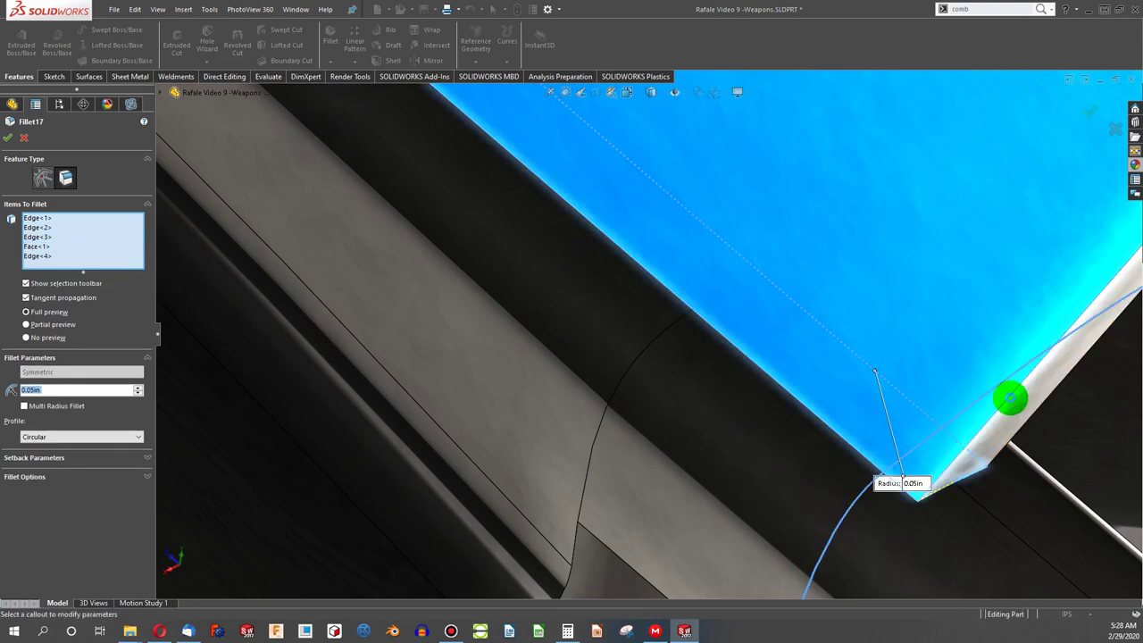
pyautogui.scroll(6, 1008, 400)
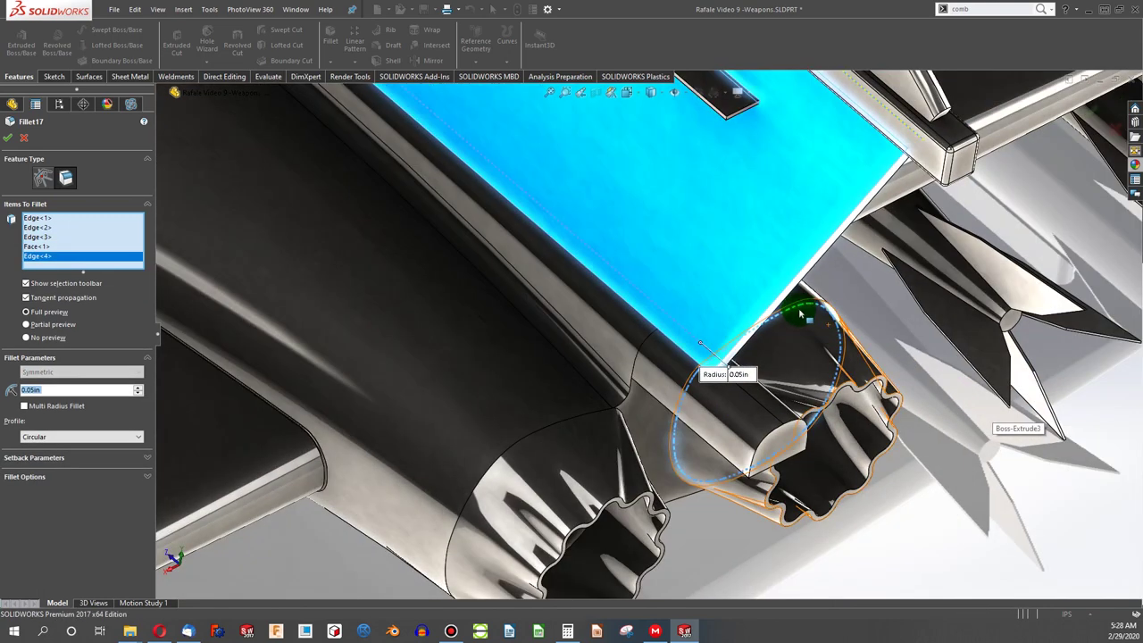
pyautogui.click(798, 312)
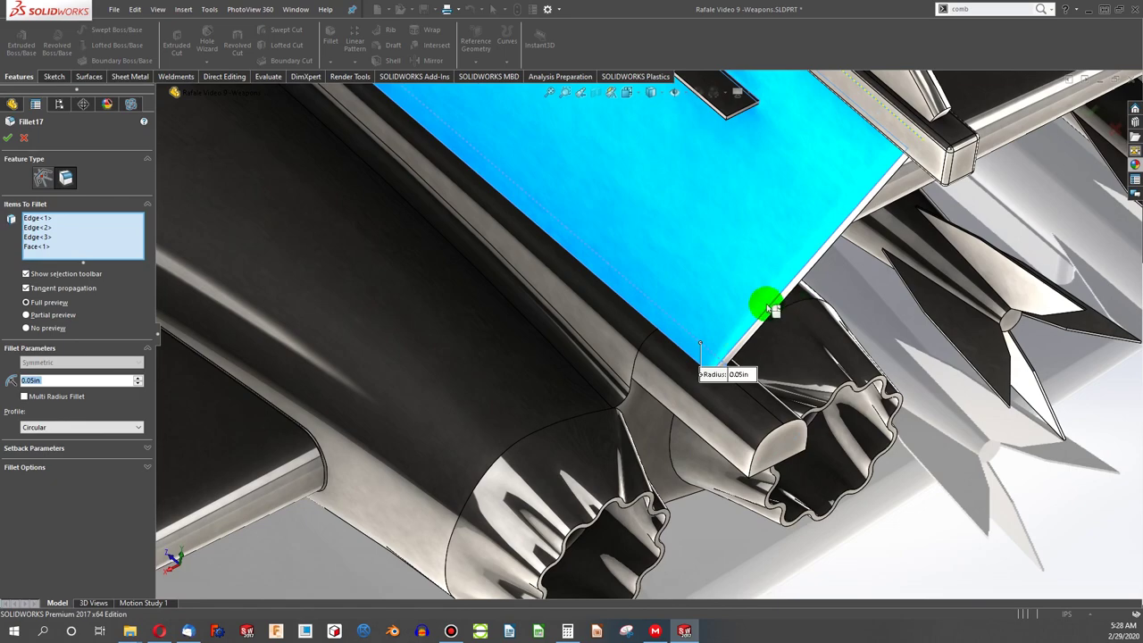
pyautogui.click(772, 308)
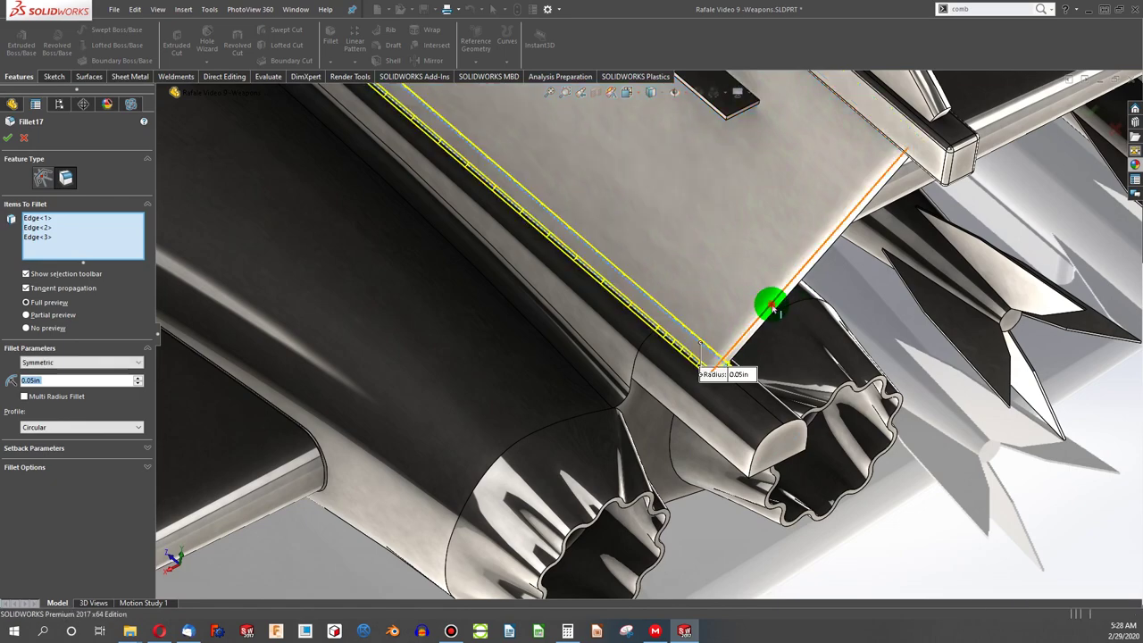
# Step: Add the fin's two trailing edges and the rear arched edge of the bulge on the fin-tip pod to the fillet
pyautogui.click(775, 308)
pyautogui.moveTo(774, 307); pyautogui.dragTo(857, 268, button='middle')
pyautogui.click(652, 458)
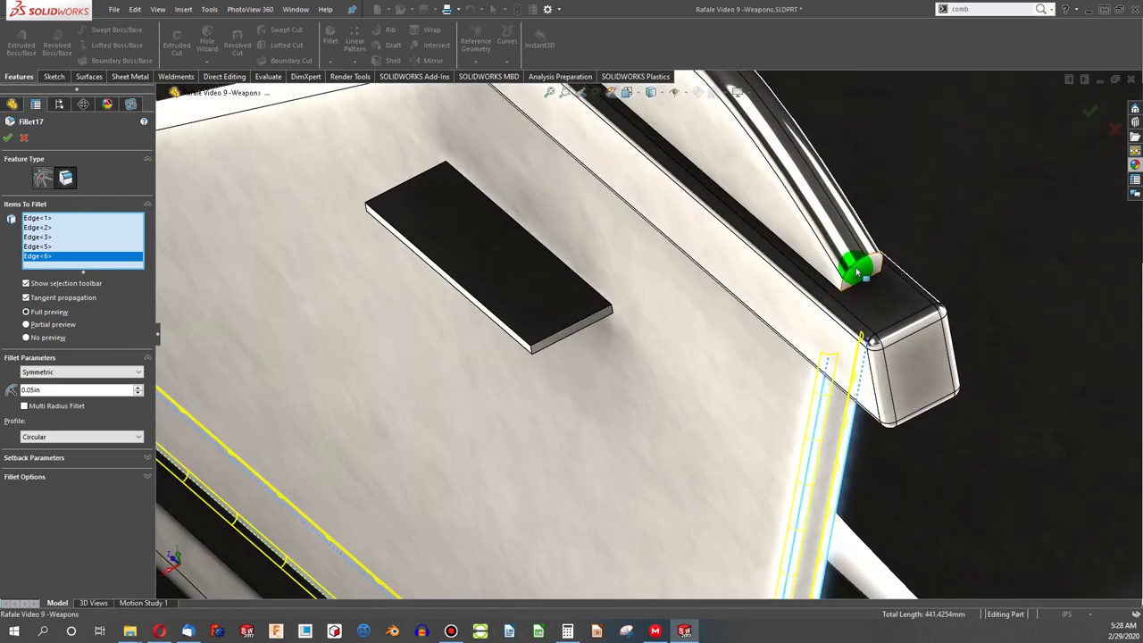
pyautogui.click(856, 266)
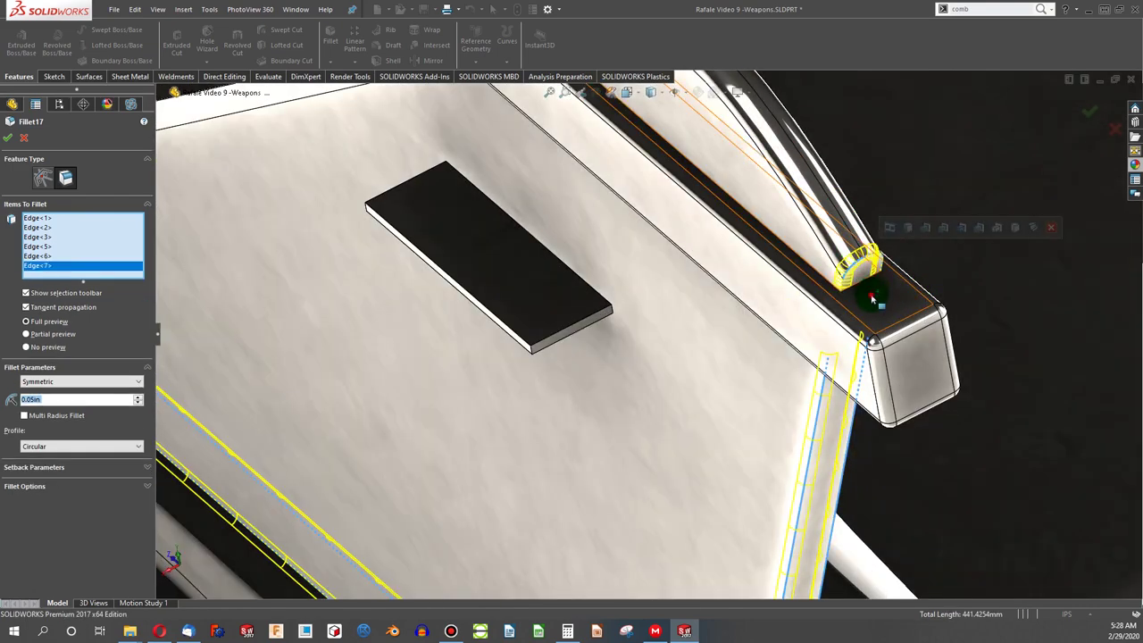
pyautogui.click(896, 326)
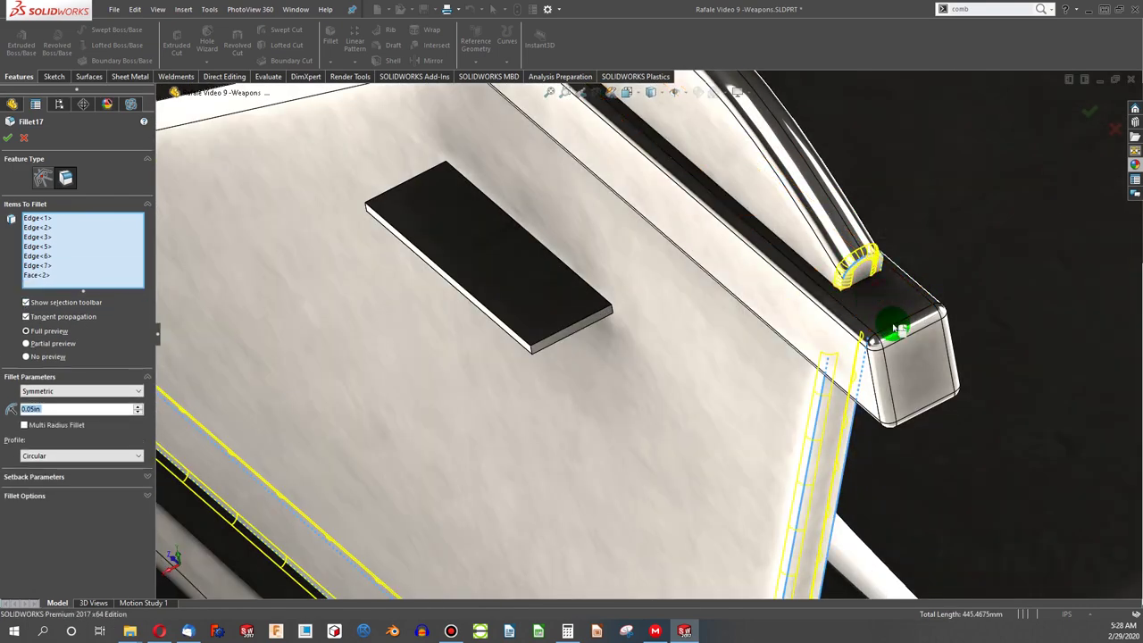
pyautogui.scroll(-5, 839, 309)
pyautogui.click(844, 297)
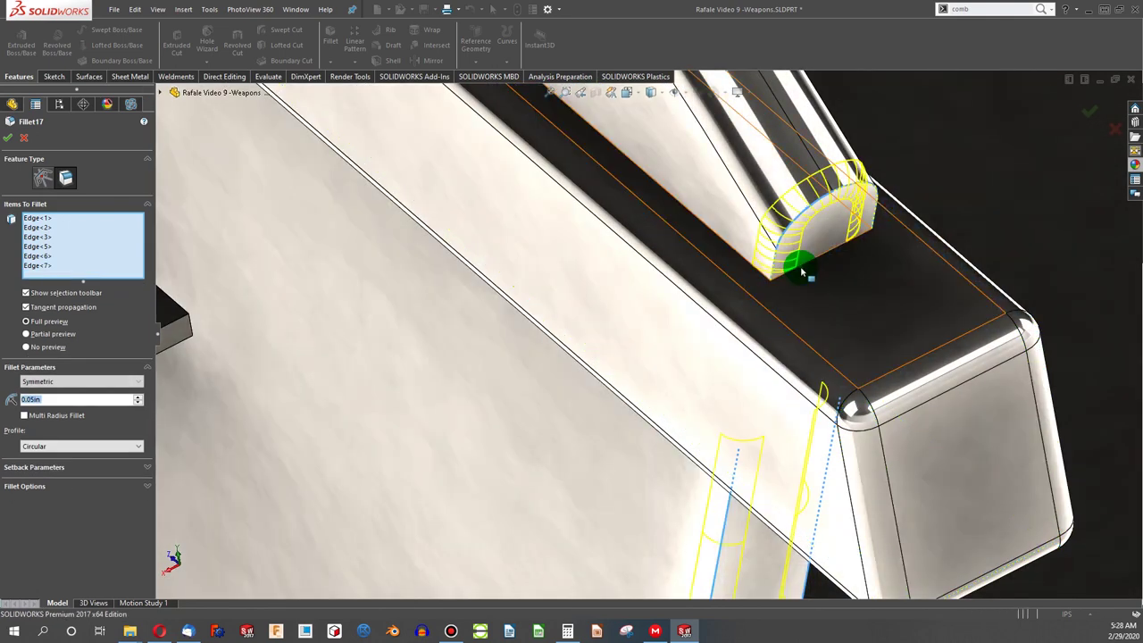
pyautogui.click(803, 266)
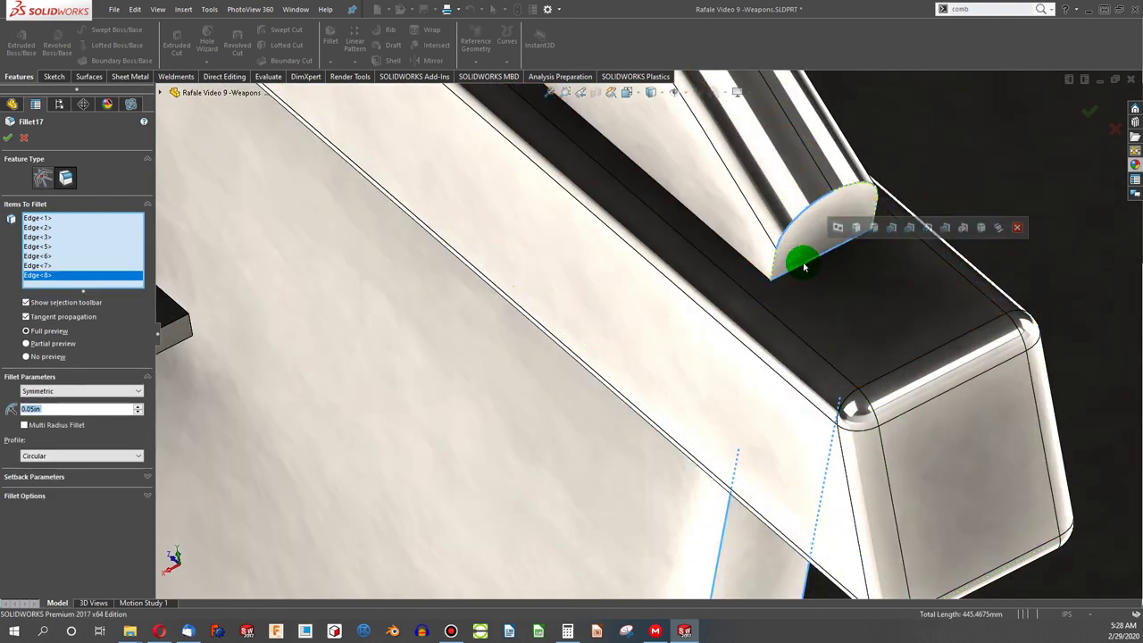
pyautogui.click(804, 266)
# Step: Apply the edited fin fillet and start a new 0.05 in fillet on the base edge of the bulge atop the fin-tip pod
pyautogui.scroll(6, 779, 275)
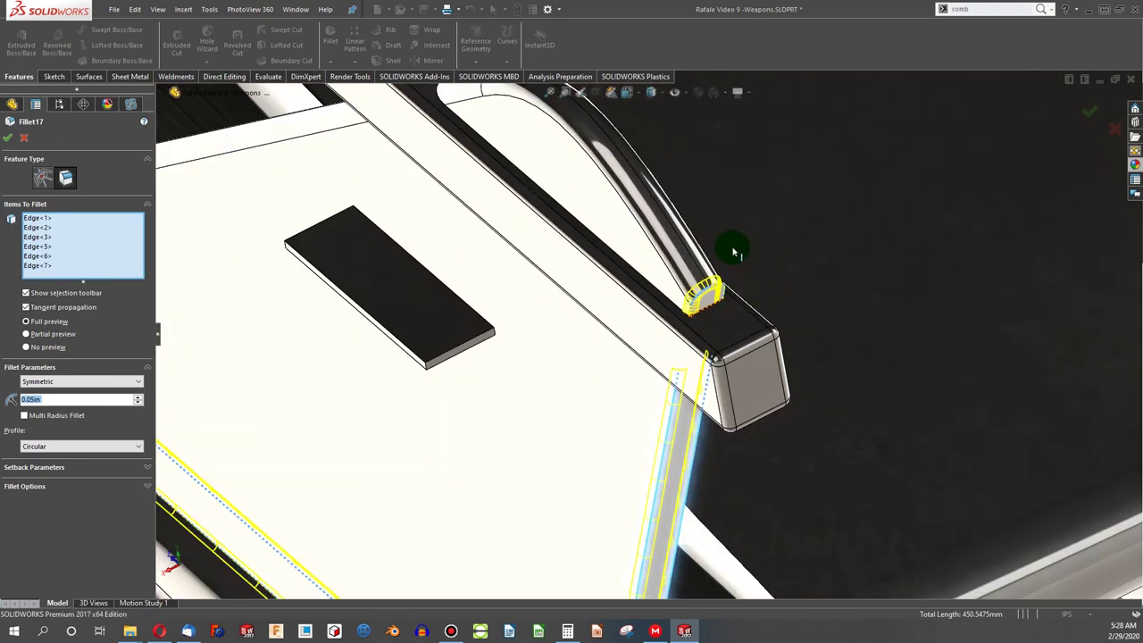
pyautogui.click(10, 140)
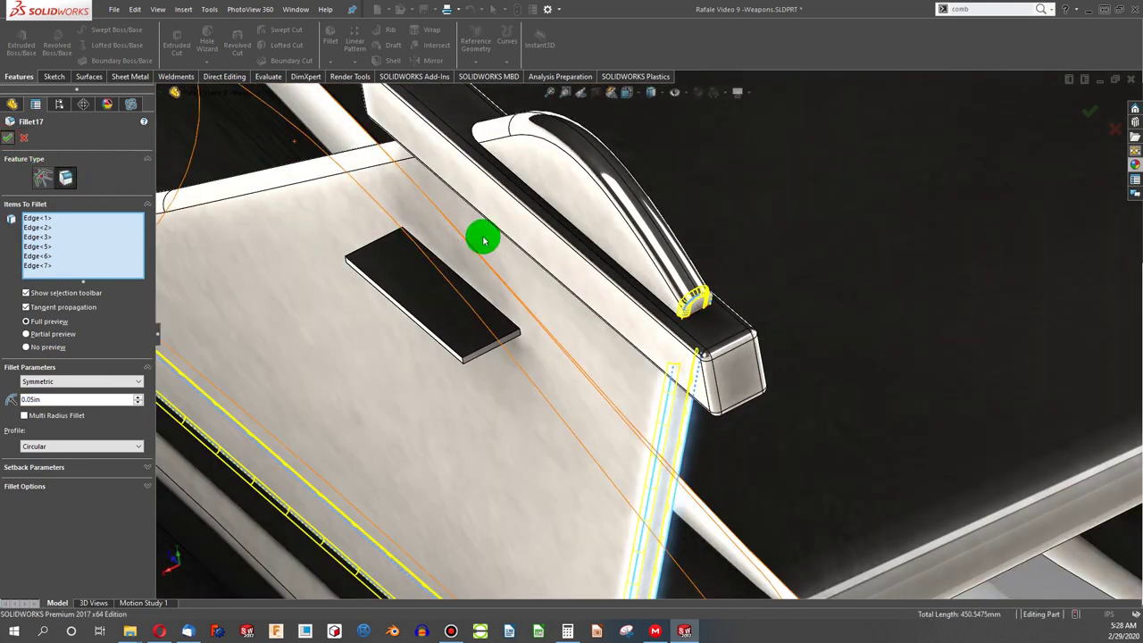
pyautogui.scroll(-4, 671, 301)
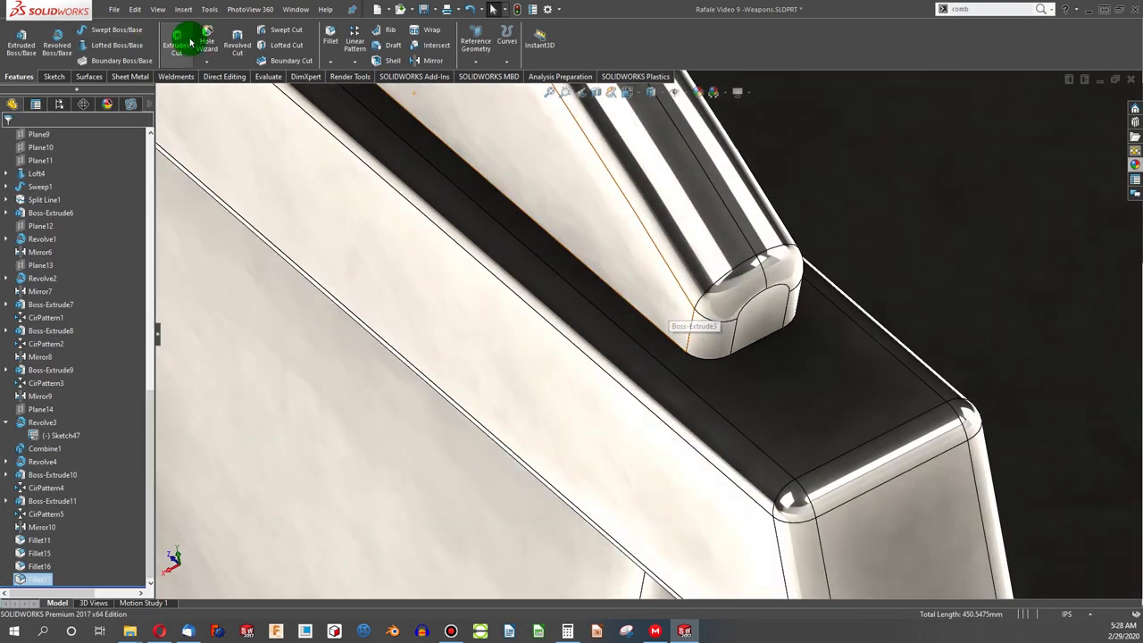
pyautogui.click(331, 40)
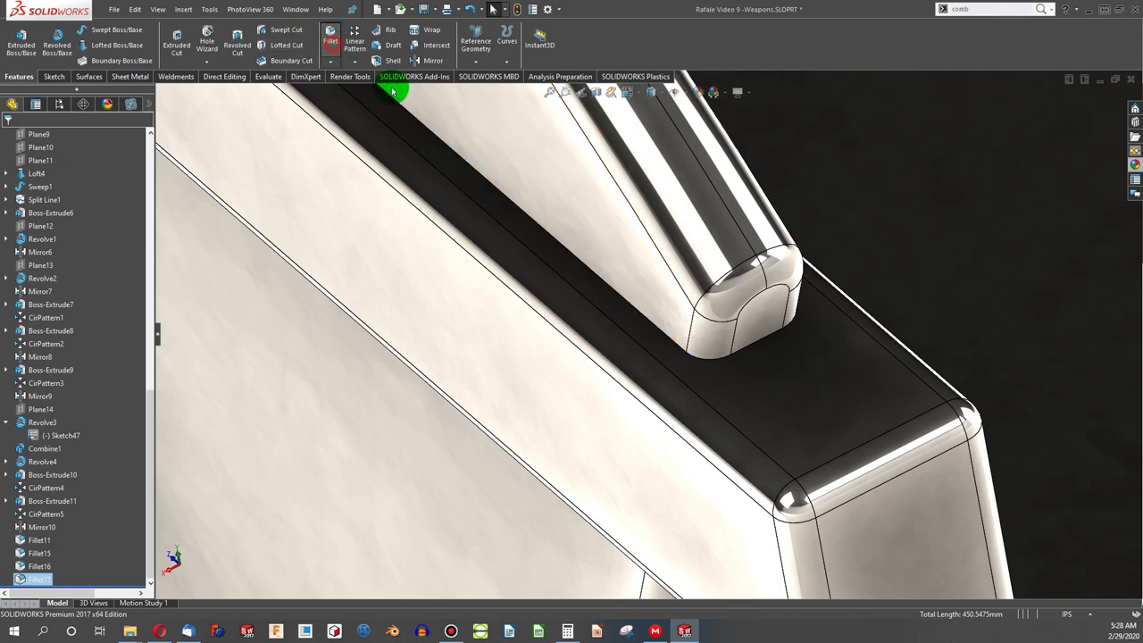
pyautogui.click(539, 232)
pyautogui.scroll(4, 541, 224)
pyautogui.moveTo(541, 224); pyautogui.dragTo(587, 317, button='middle')
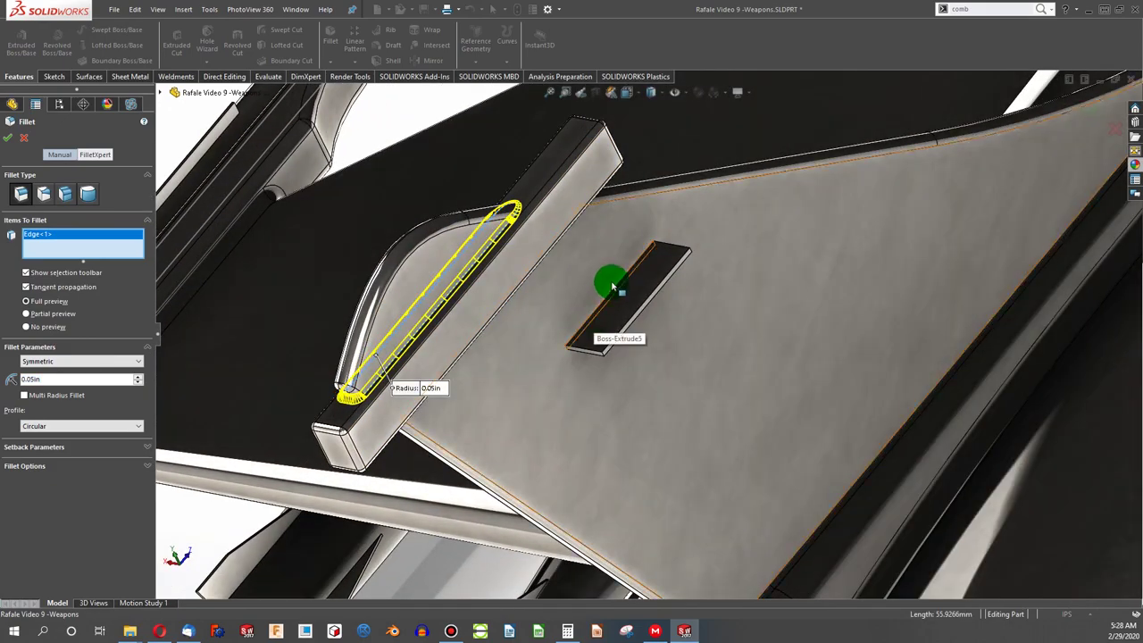
# Step: Add the rear end face of the rounded boom between the engine nozzles to the selection and apply the 0.05 in fillet
pyautogui.moveTo(597, 269); pyautogui.dragTo(836, 140, button='middle')
pyautogui.scroll(-6, 839, 429)
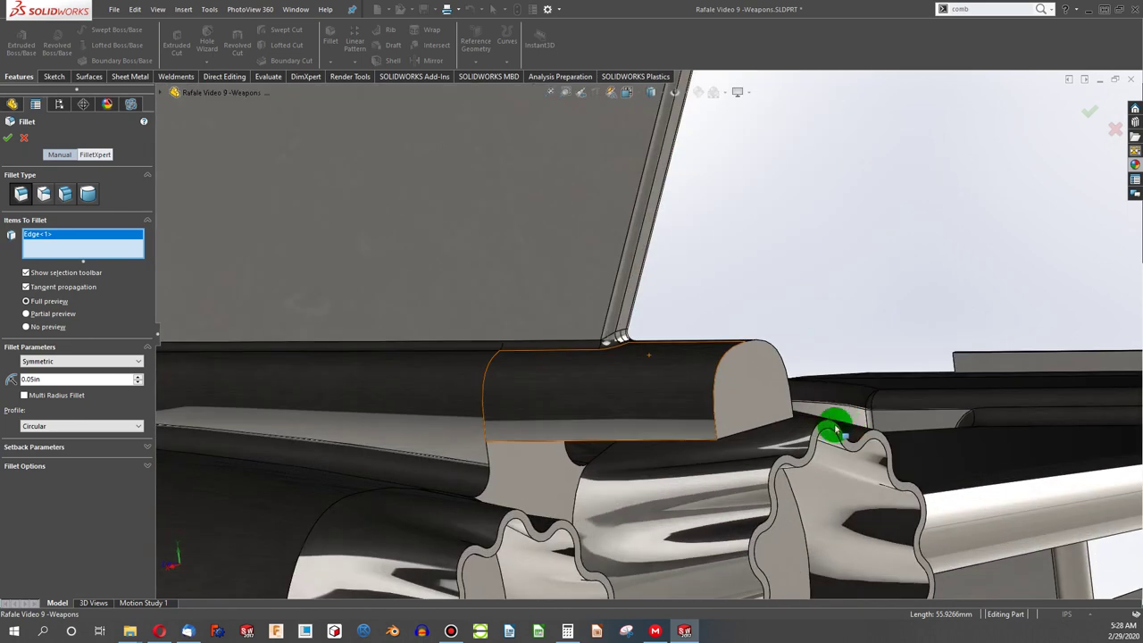
pyautogui.moveTo(838, 427); pyautogui.dragTo(745, 406, button='middle')
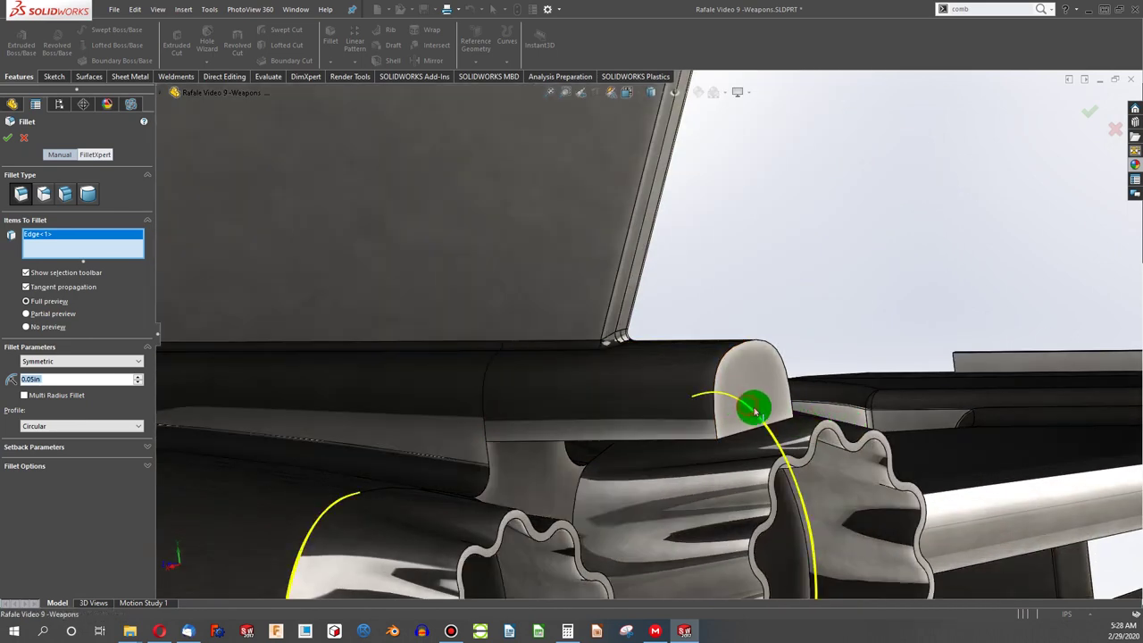
pyautogui.click(761, 400)
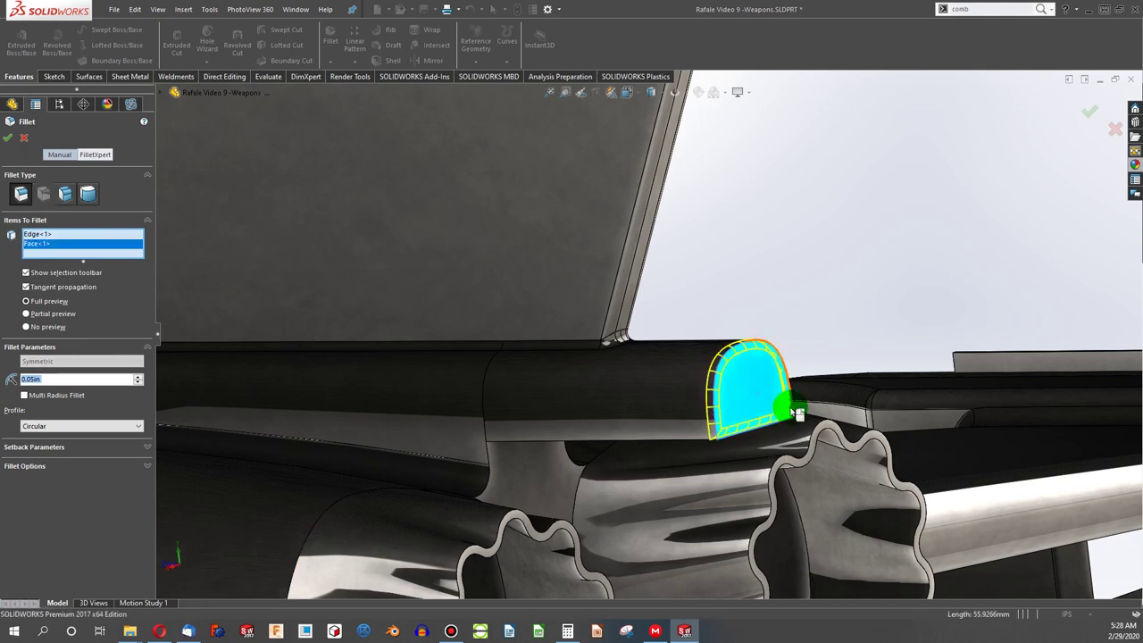
pyautogui.scroll(10, 688, 375)
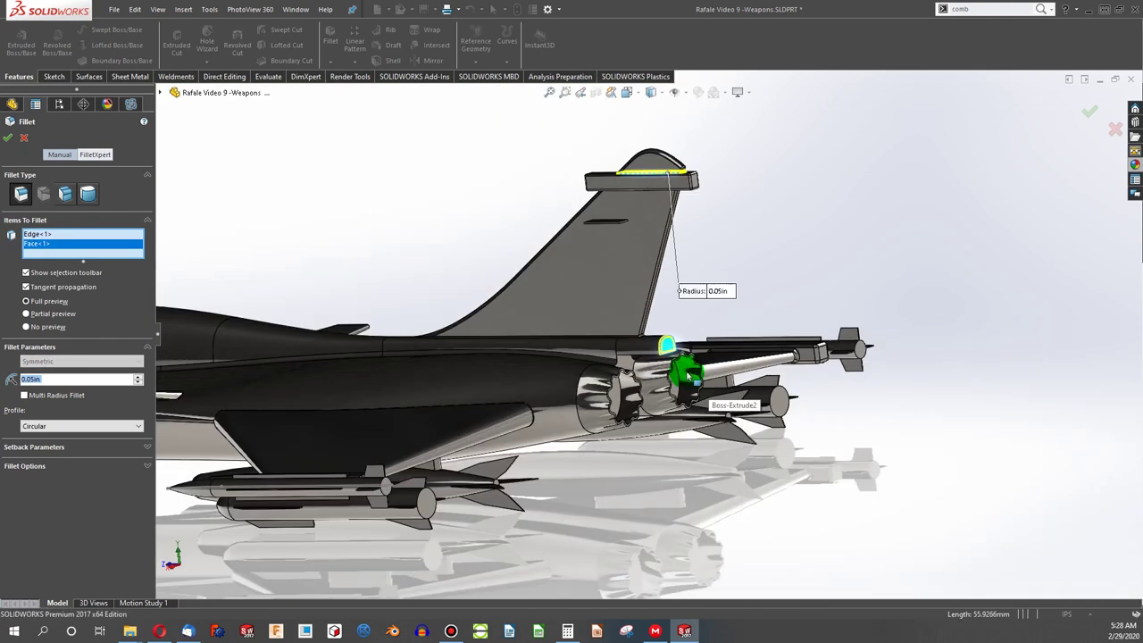
pyautogui.click(10, 140)
# Step: Save the part under the new file name Rafale Video 10 - Details
pyautogui.moveTo(427, 270); pyautogui.dragTo(439, 309, button='middle')
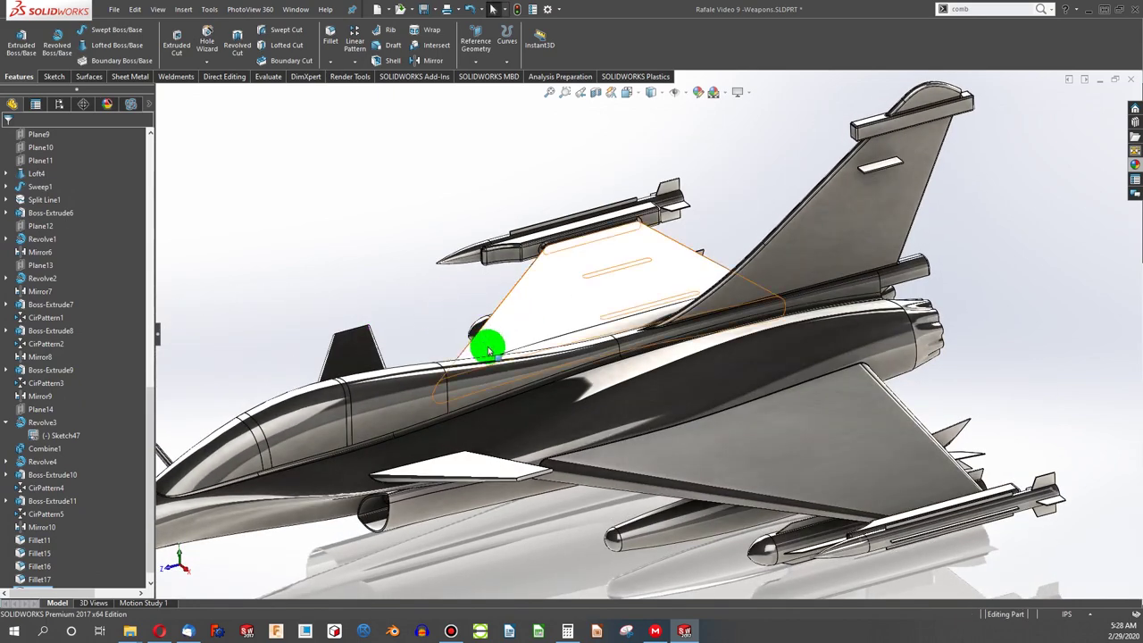
pyautogui.scroll(1, 568, 357)
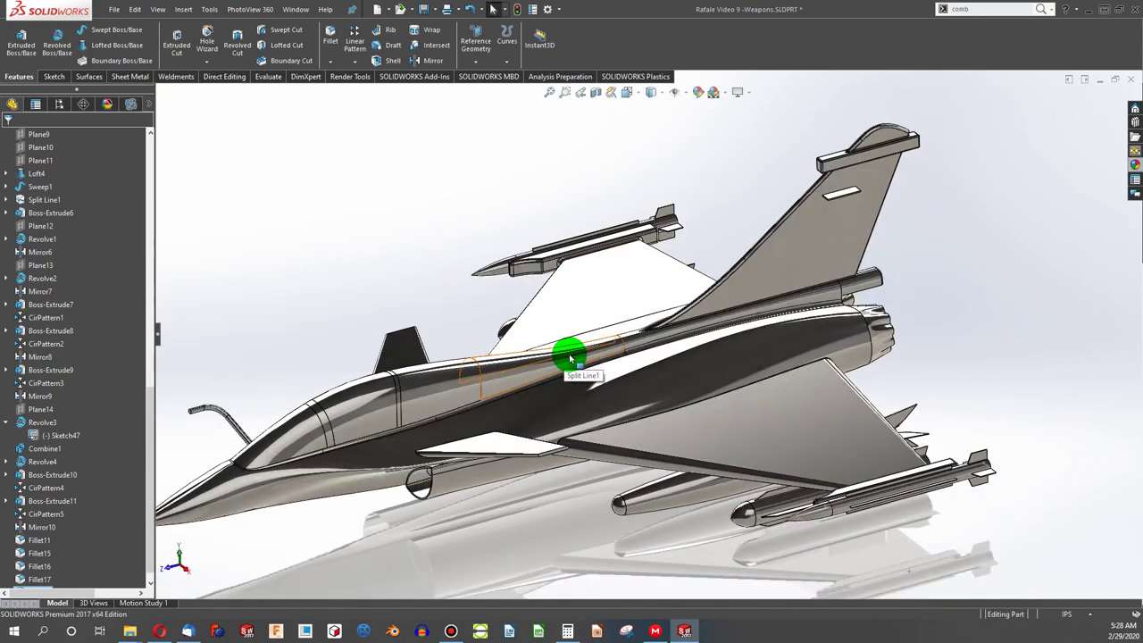
pyautogui.middleClick(569, 357)
pyautogui.moveTo(569, 357); pyautogui.dragTo(426, 18, button='middle')
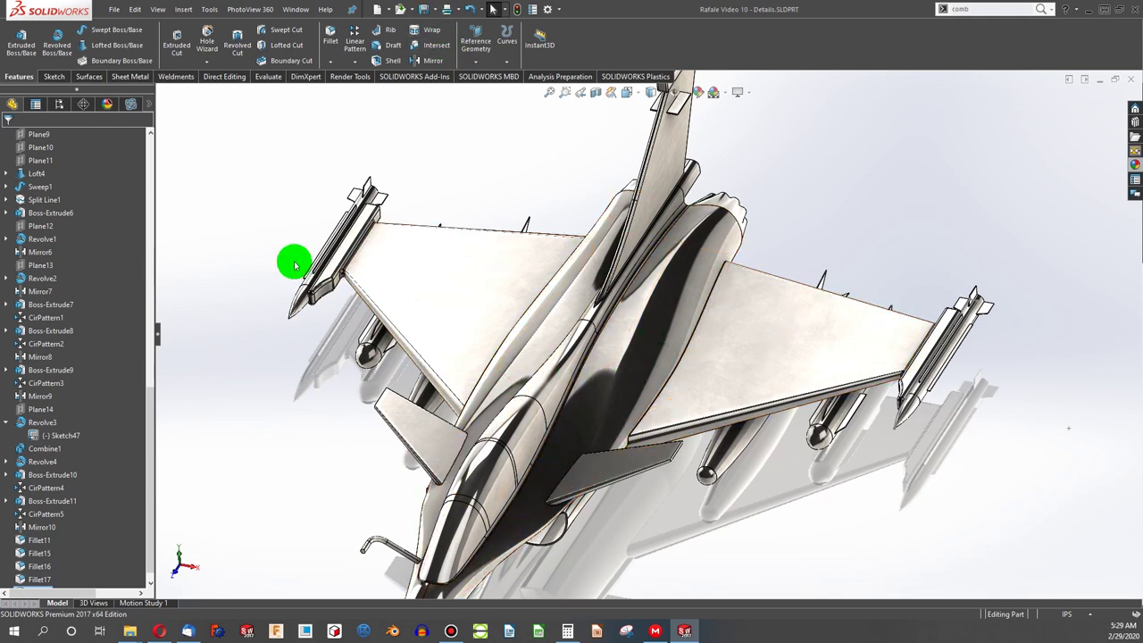
# Step: Show the Front View, Side View and Top View reference sketches in the model
pyautogui.scroll(4, 100, 234)
pyautogui.scroll(11, 52, 226)
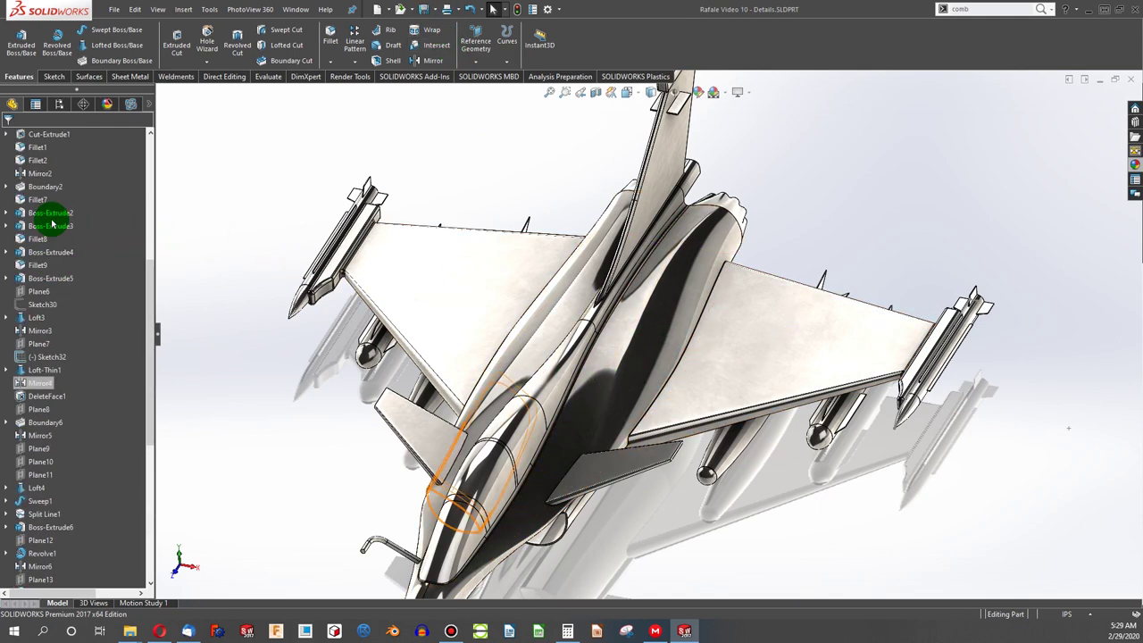
pyautogui.click(47, 253)
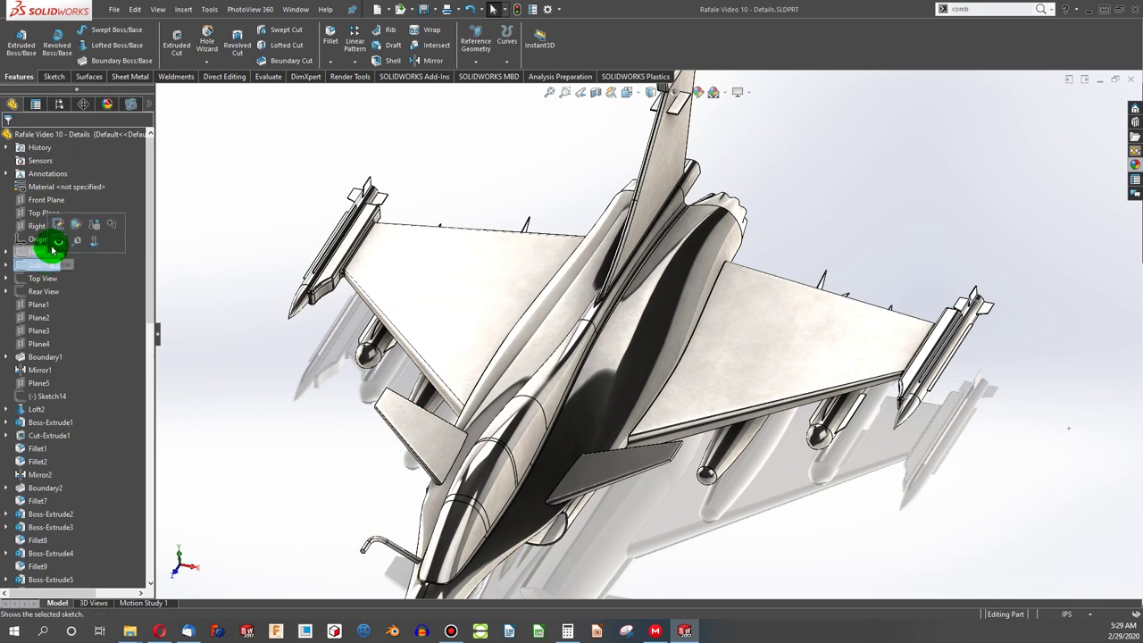
pyautogui.click(53, 243)
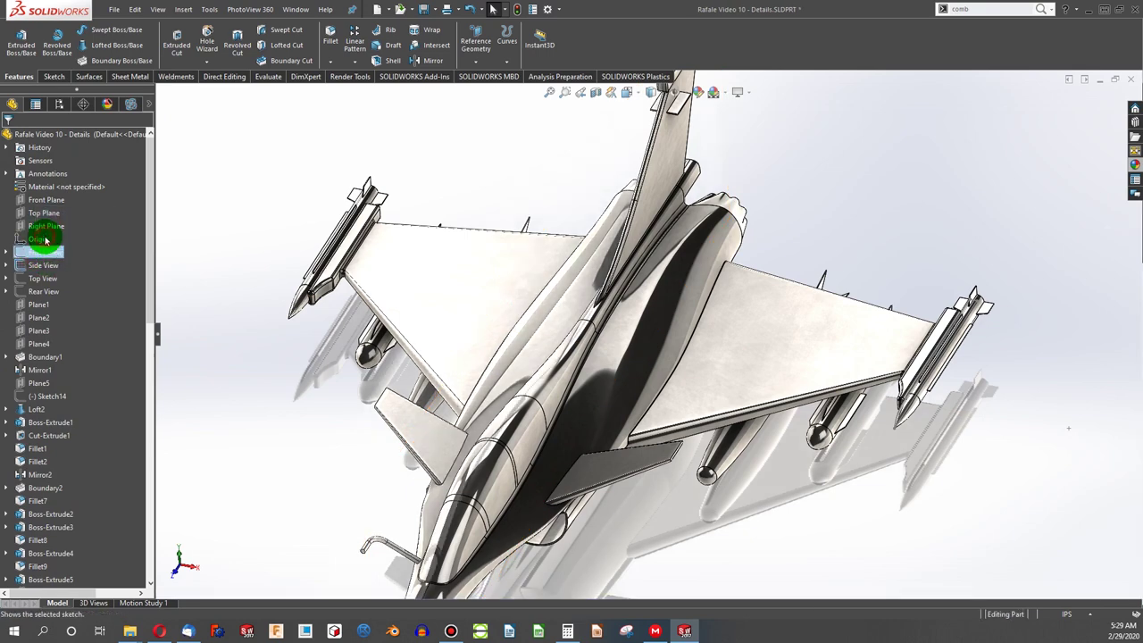
pyautogui.click(44, 280)
pyautogui.click(57, 266)
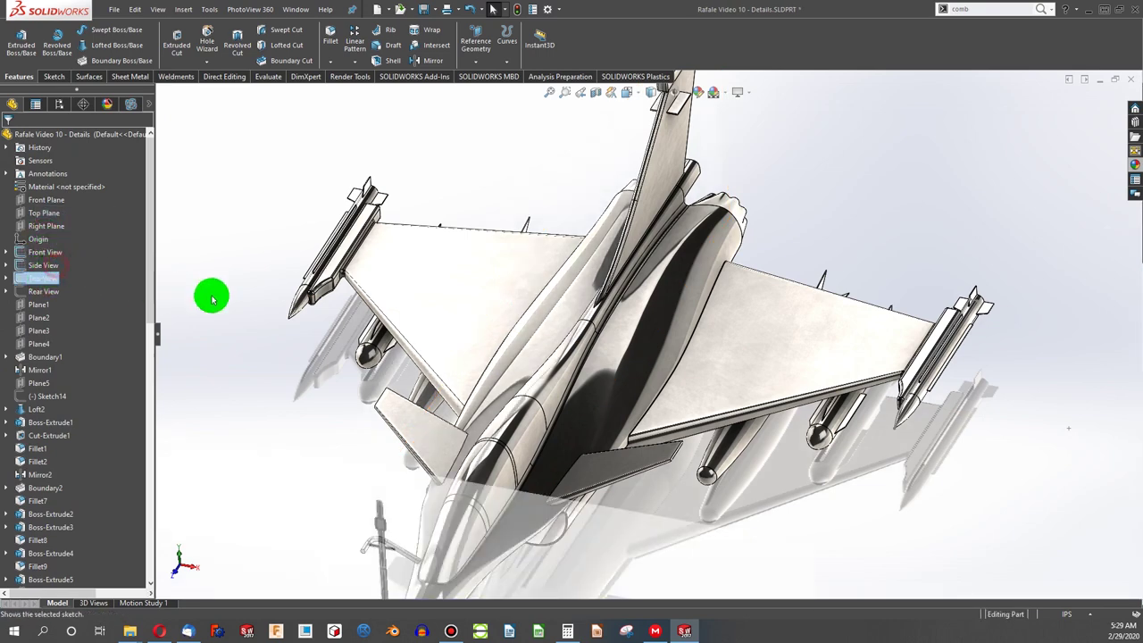
# Step: Make the whole part see-through by setting the transparent amount of its polished steel appearance to 0.80
pyautogui.scroll(4, 282, 302)
pyautogui.moveTo(705, 377); pyautogui.dragTo(681, 434, button='middle')
pyautogui.click(691, 361)
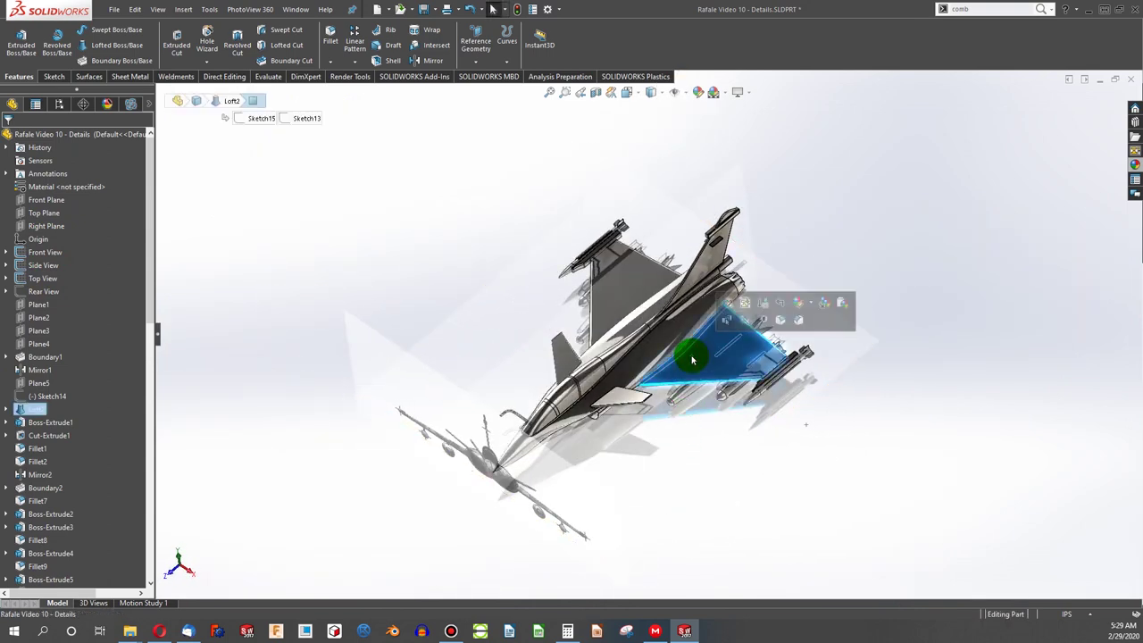
pyautogui.rightClick(52, 134)
pyautogui.click(92, 120)
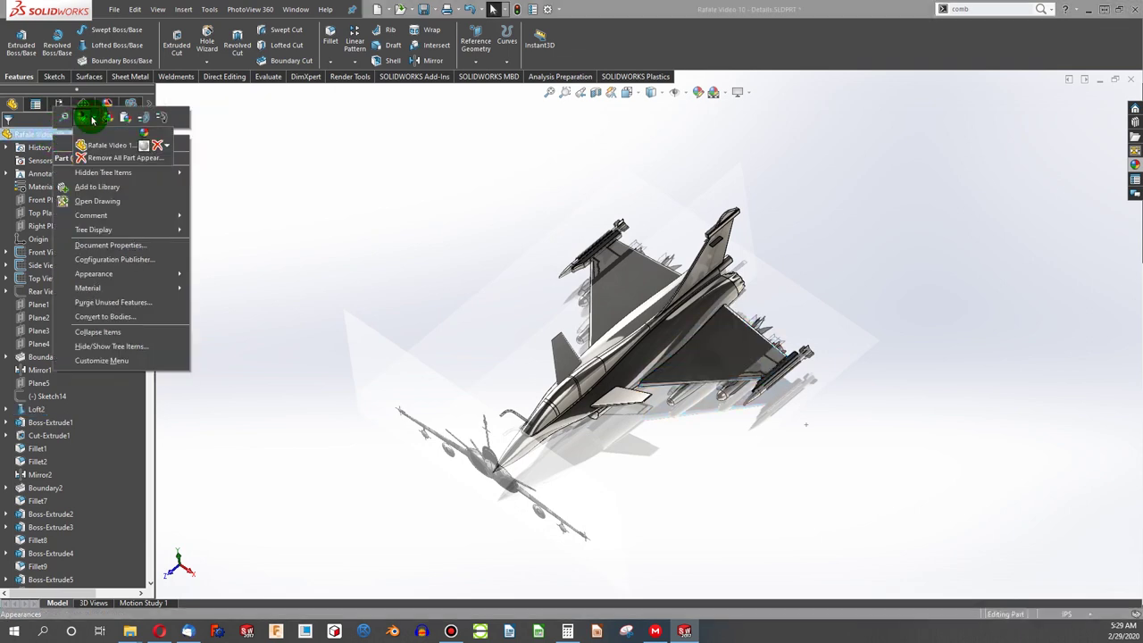
pyautogui.click(112, 147)
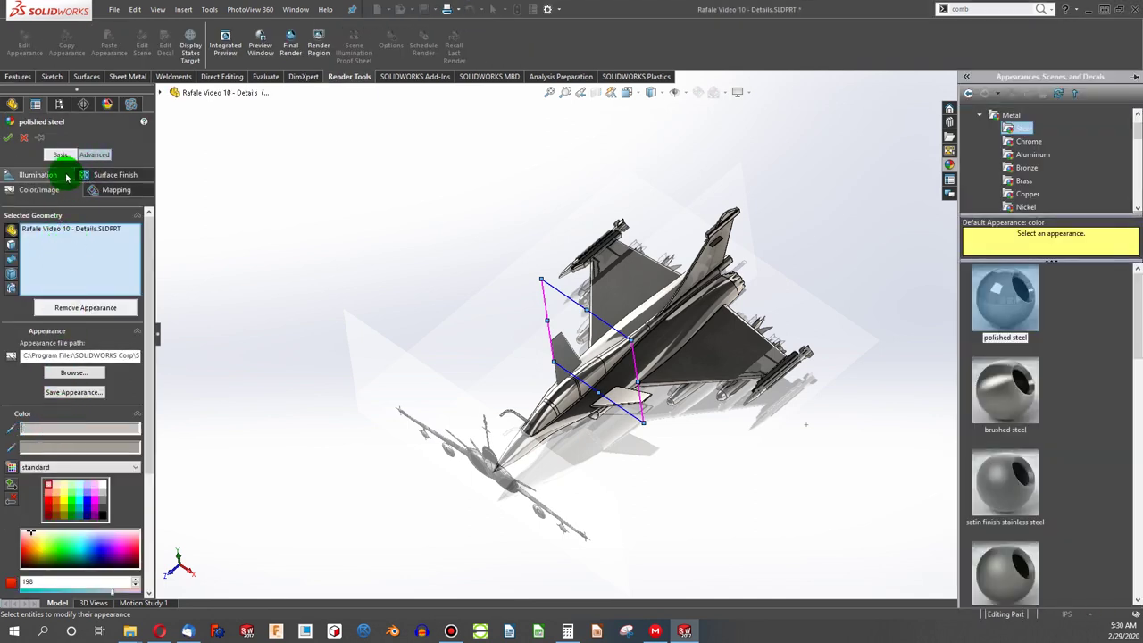
pyautogui.click(40, 175)
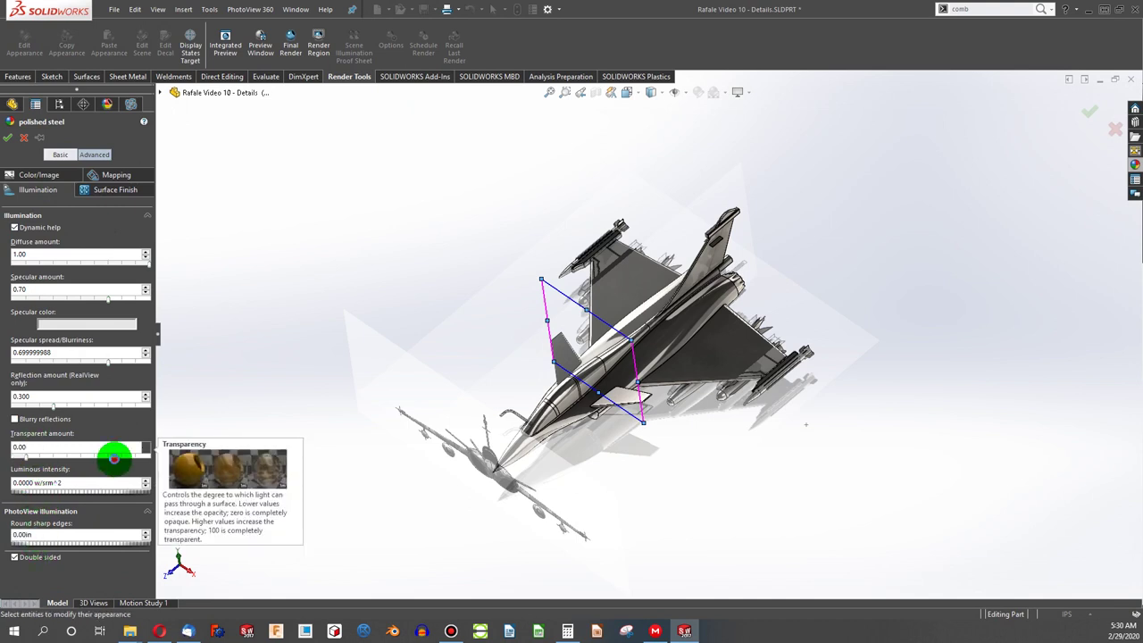
pyautogui.click(114, 458)
pyautogui.click(119, 459)
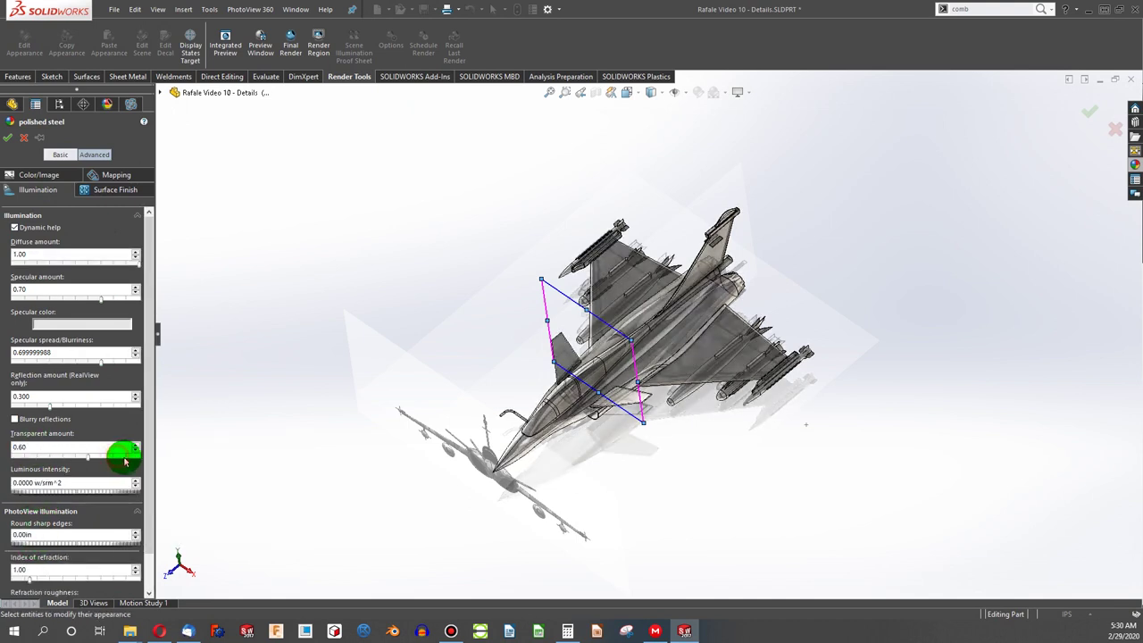
pyautogui.click(127, 461)
pyautogui.click(128, 461)
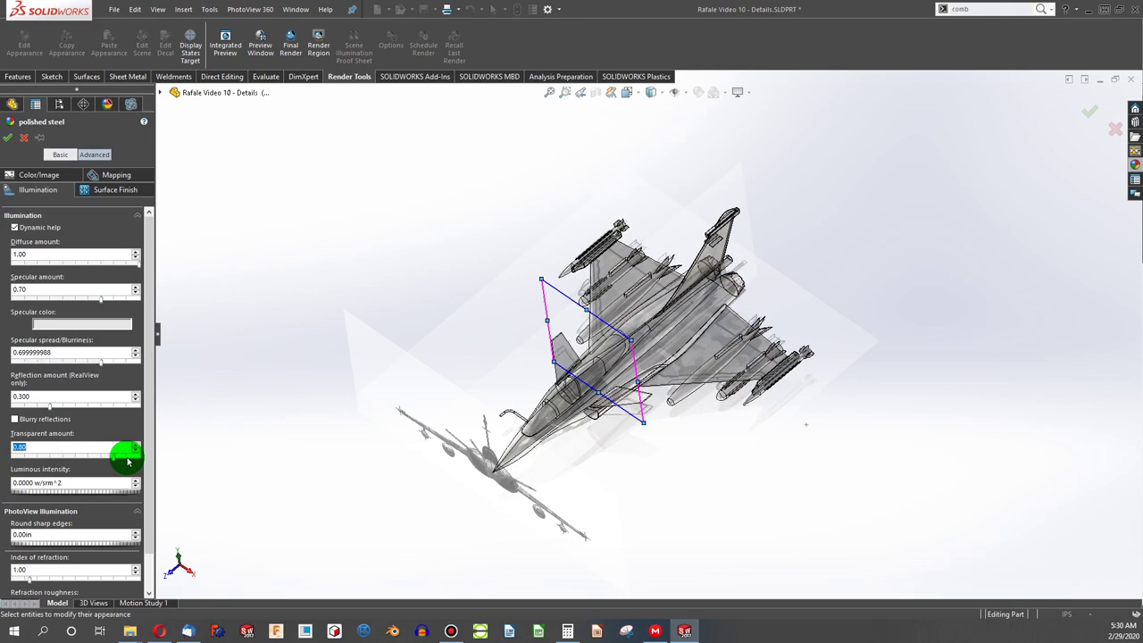
pyautogui.click(11, 143)
# Step: Start a new sketch on the Top Plane
pyautogui.moveTo(508, 322); pyautogui.dragTo(827, 250, button='middle')
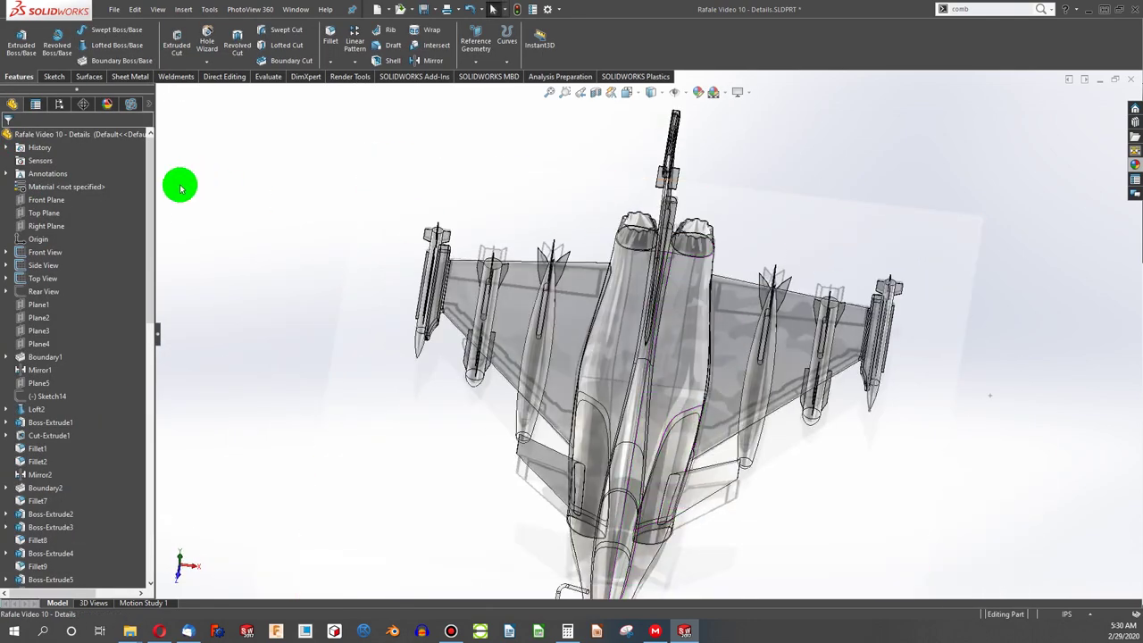
pyautogui.click(34, 212)
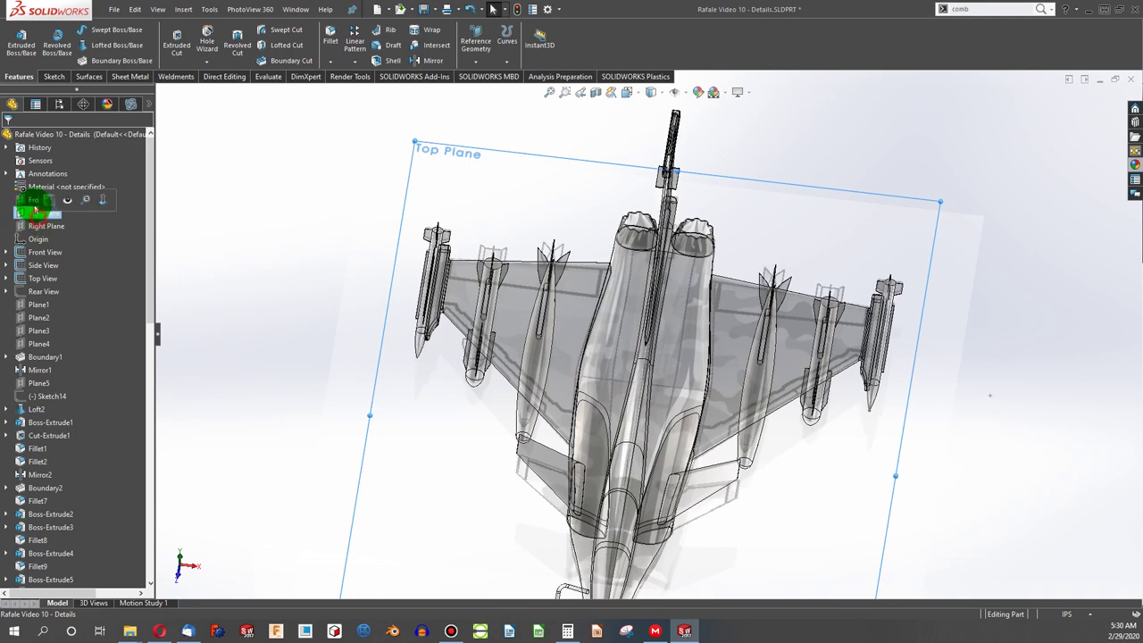
pyautogui.click(52, 76)
pyautogui.click(16, 40)
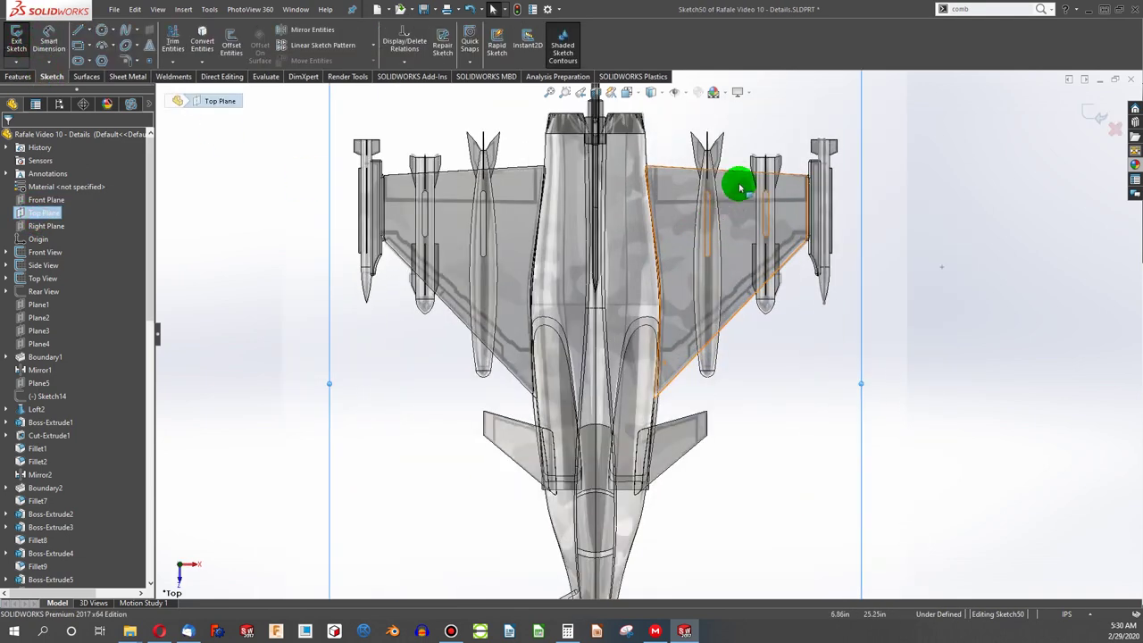
# Step: Sketch a line about 1.9 in long from the wing's trailing edge near the fuselage along the inboard side of the pictured flap
pyautogui.scroll(-5, 740, 185)
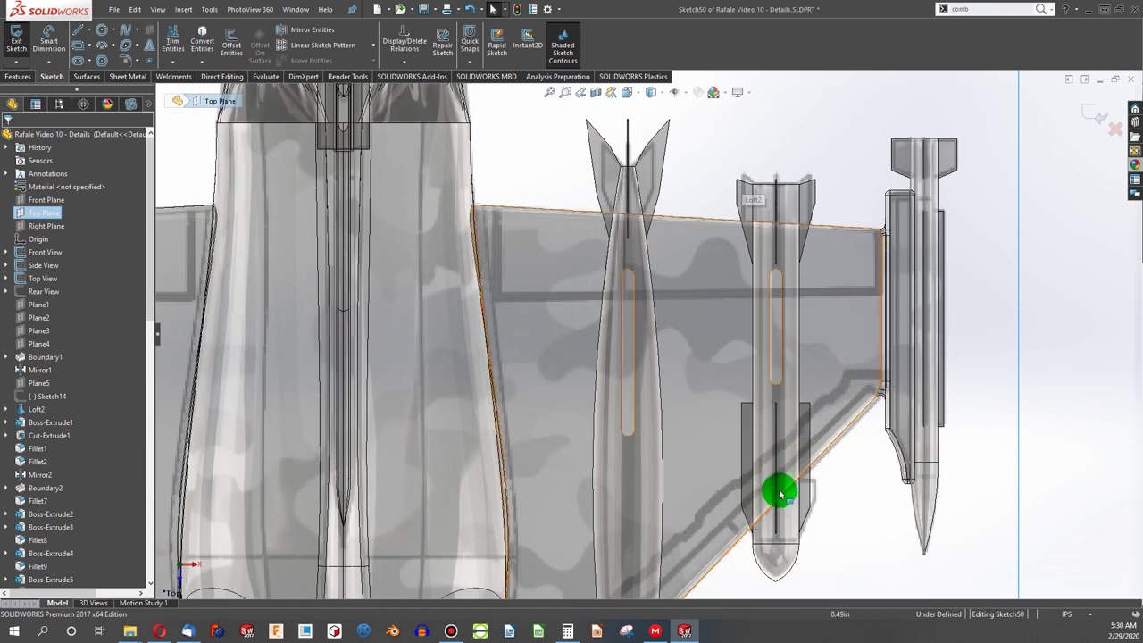
pyautogui.scroll(-6, 833, 263)
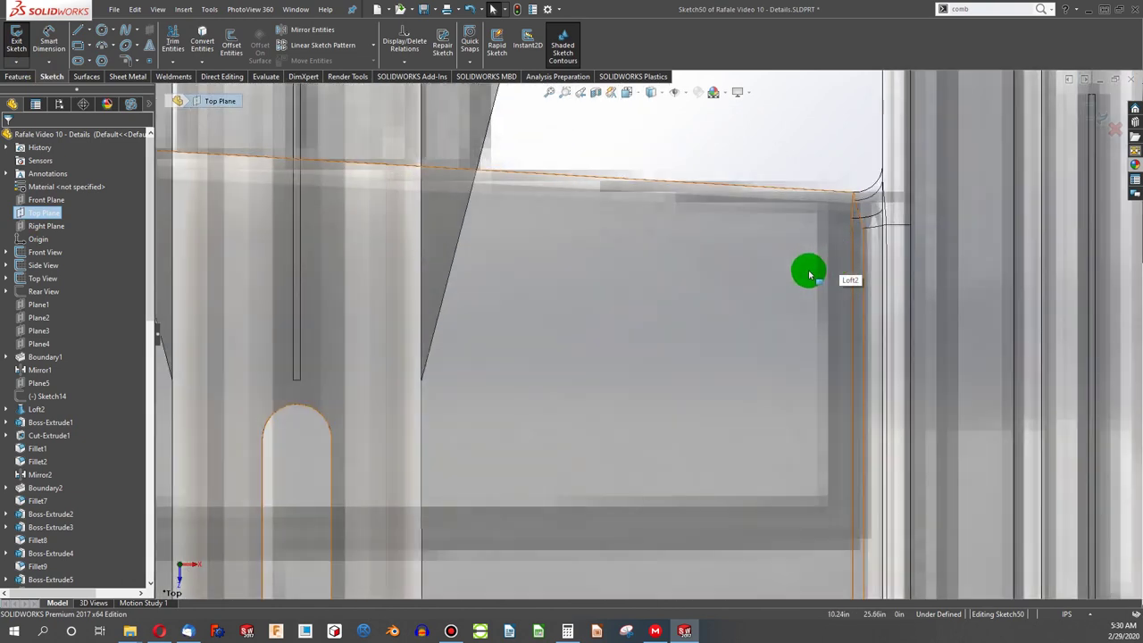
pyautogui.scroll(8, 658, 307)
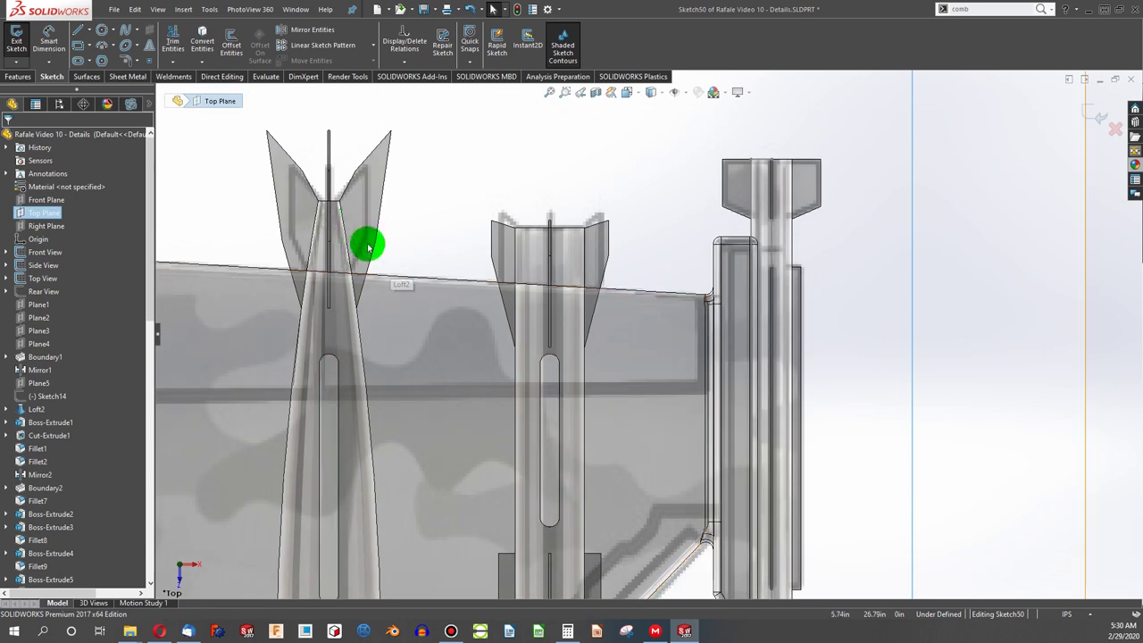
pyautogui.scroll(-2, 402, 272)
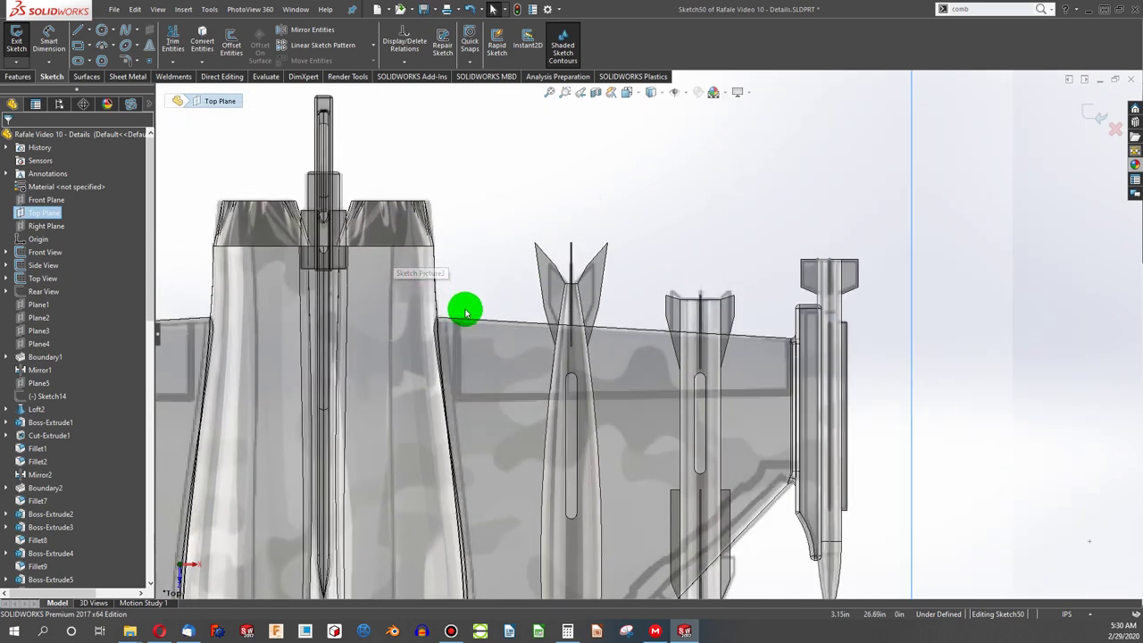
pyautogui.click(79, 33)
pyautogui.scroll(-4, 461, 327)
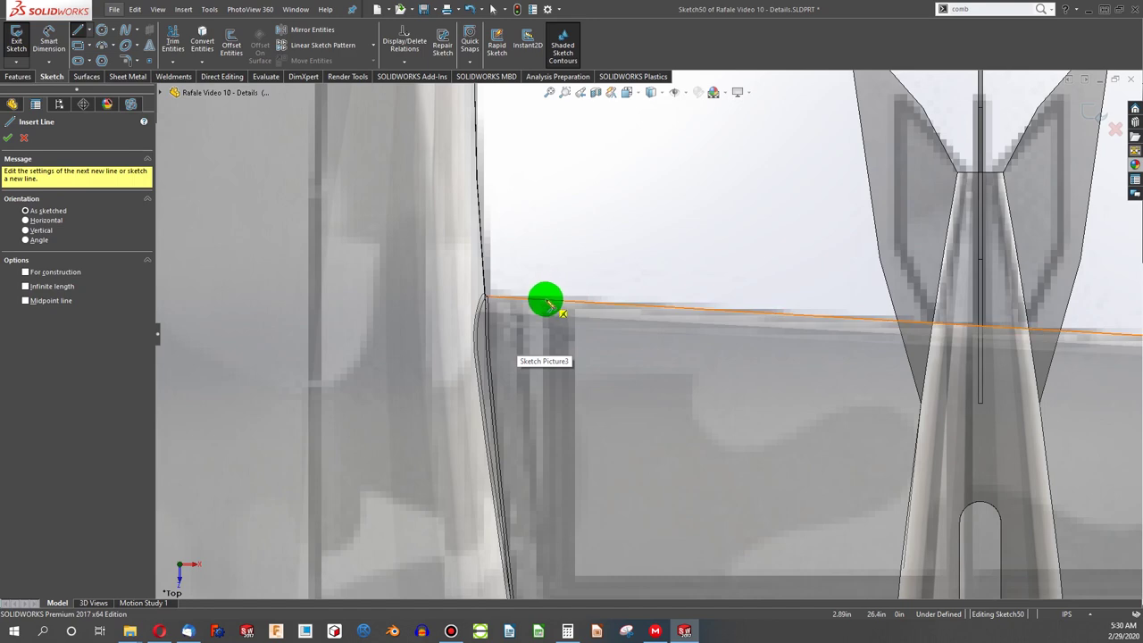
pyautogui.click(548, 303)
pyautogui.scroll(3, 554, 411)
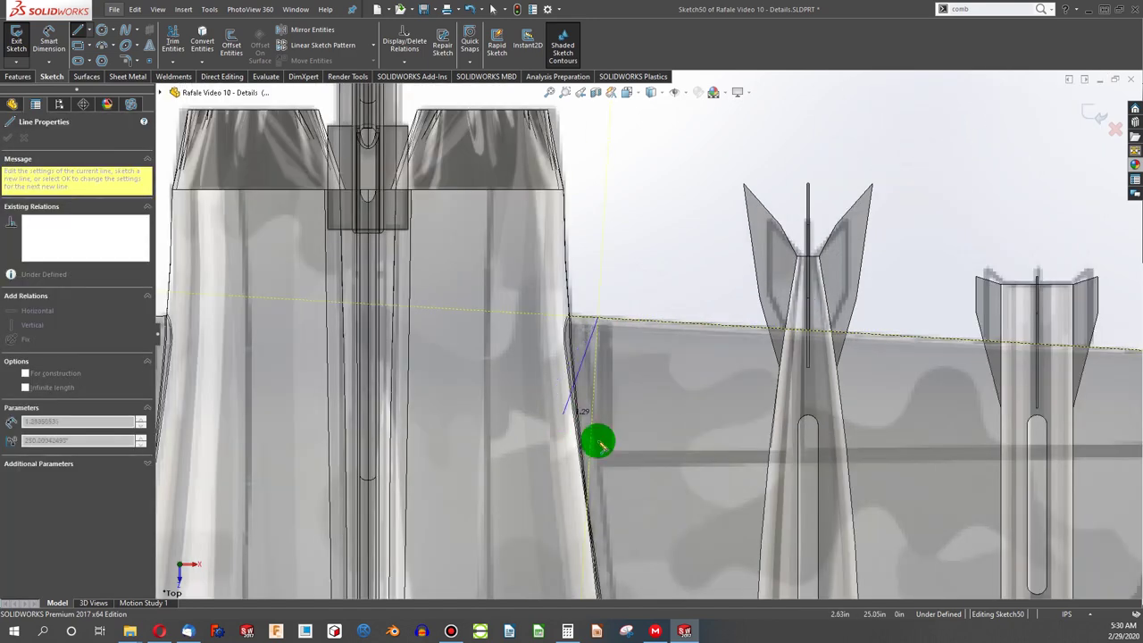
pyautogui.scroll(-3, 600, 438)
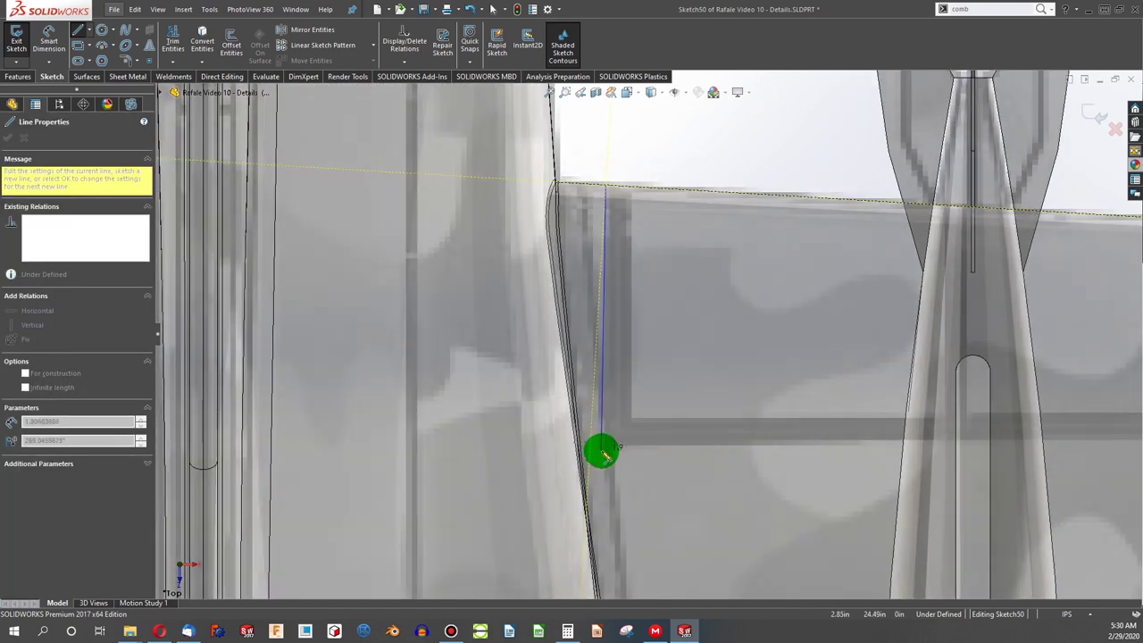
pyautogui.click(600, 449)
# Step: Continue the outline with a spanwise line about 7.61 in long to the wingtip, then a line back towards the trailing edge
pyautogui.scroll(4, 670, 459)
pyautogui.scroll(-3, 896, 362)
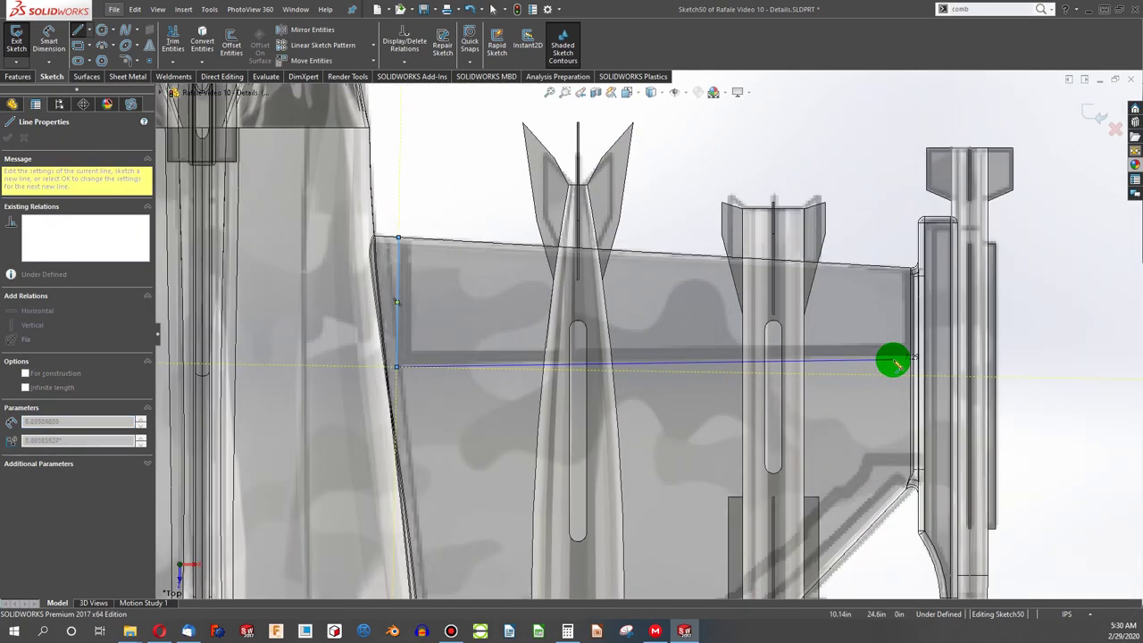
pyautogui.scroll(-4, 895, 361)
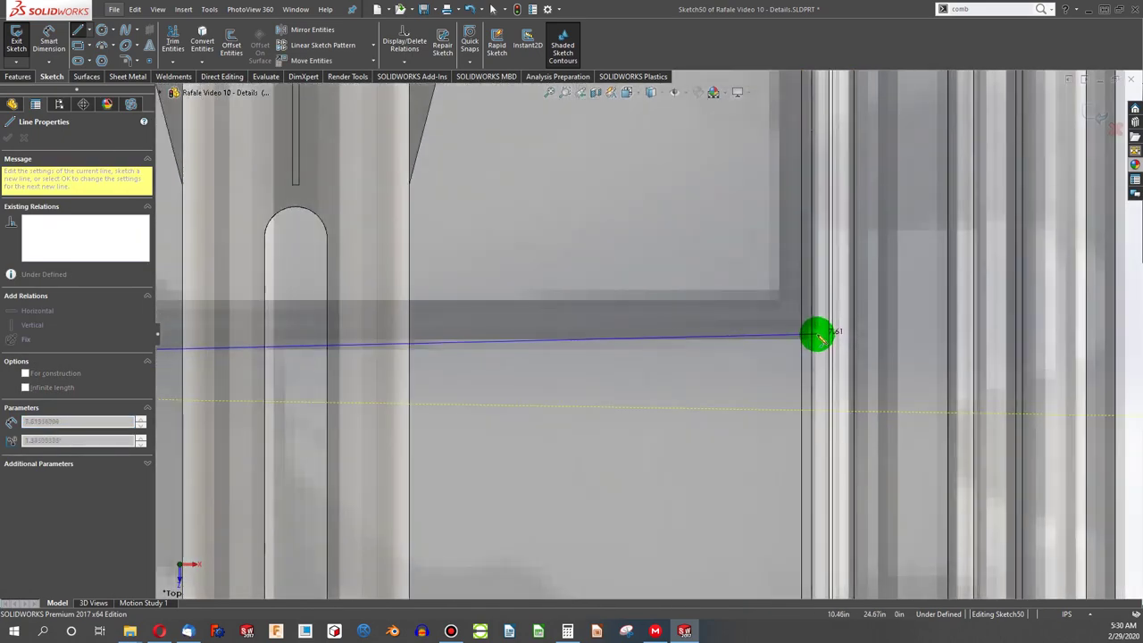
pyautogui.scroll(3, 813, 335)
pyautogui.scroll(-3, 729, 212)
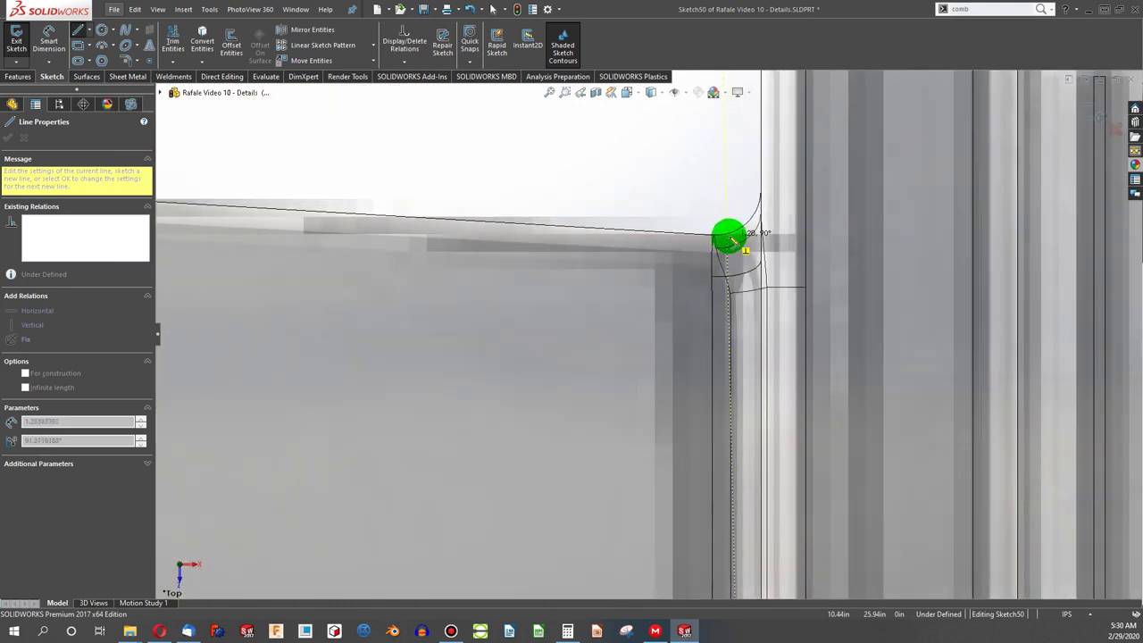
pyautogui.click(732, 255)
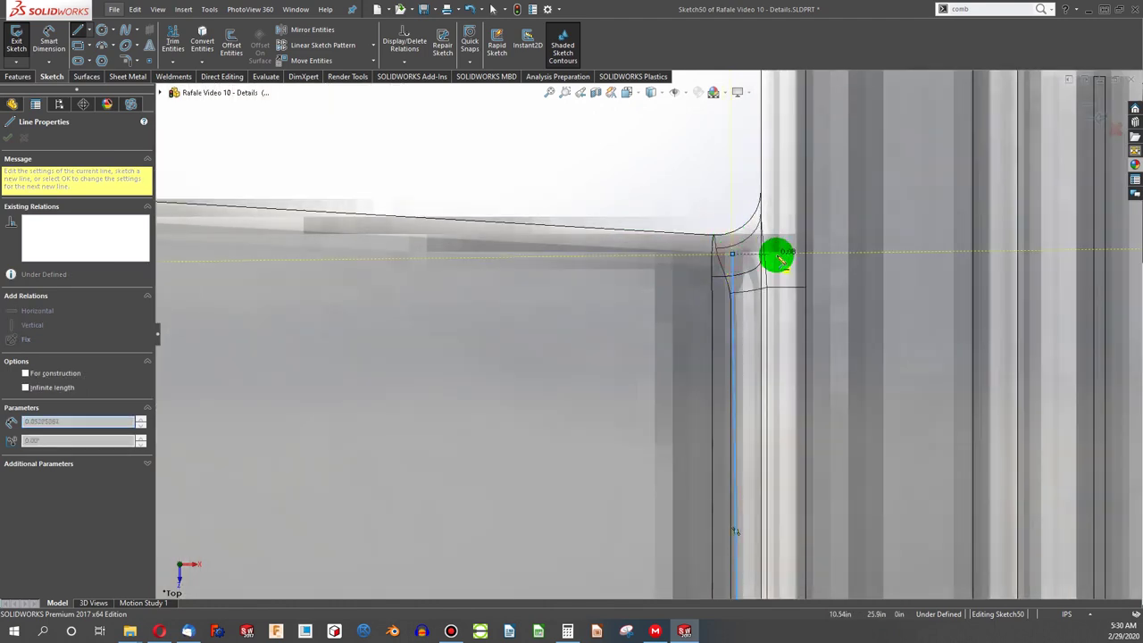
pyautogui.click(810, 257)
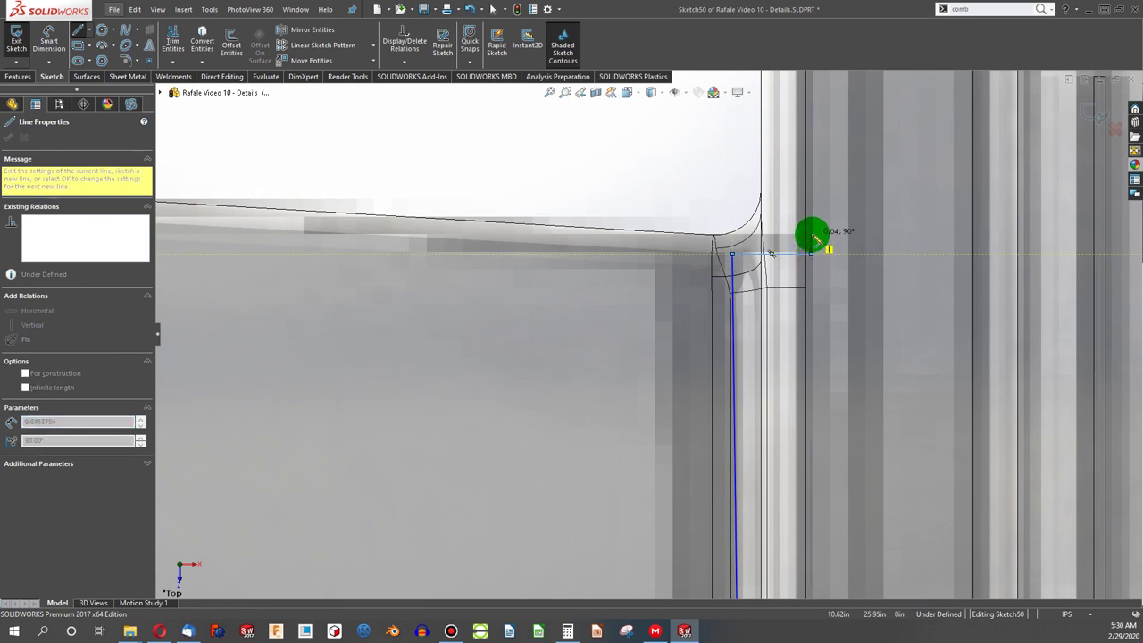
pyautogui.click(811, 235)
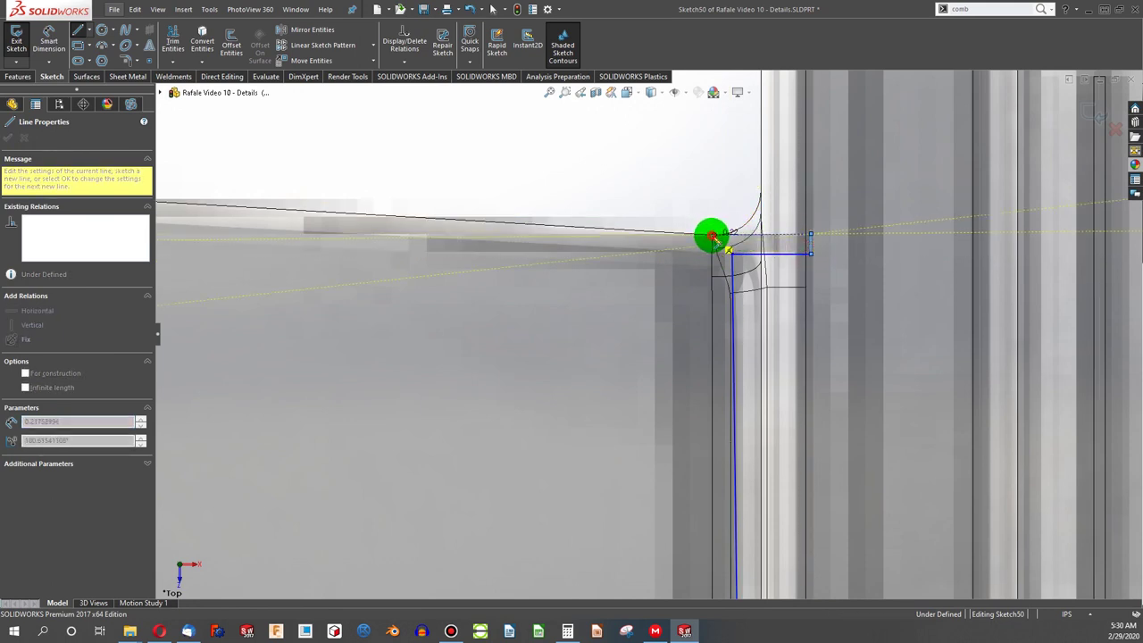
pyautogui.click(661, 237)
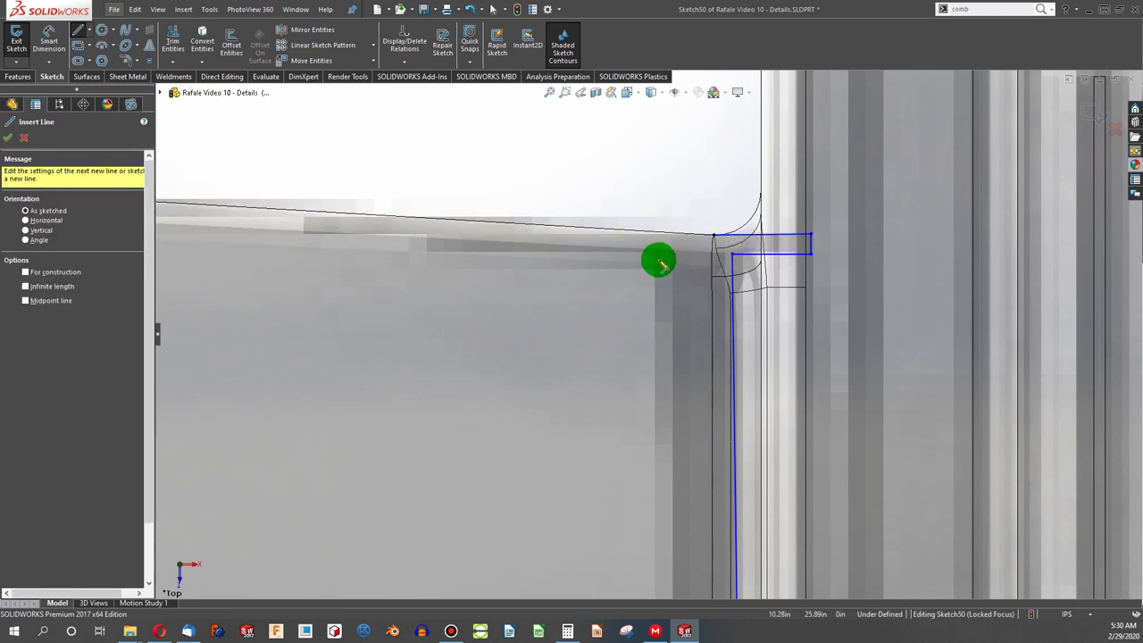
pyautogui.click(714, 238)
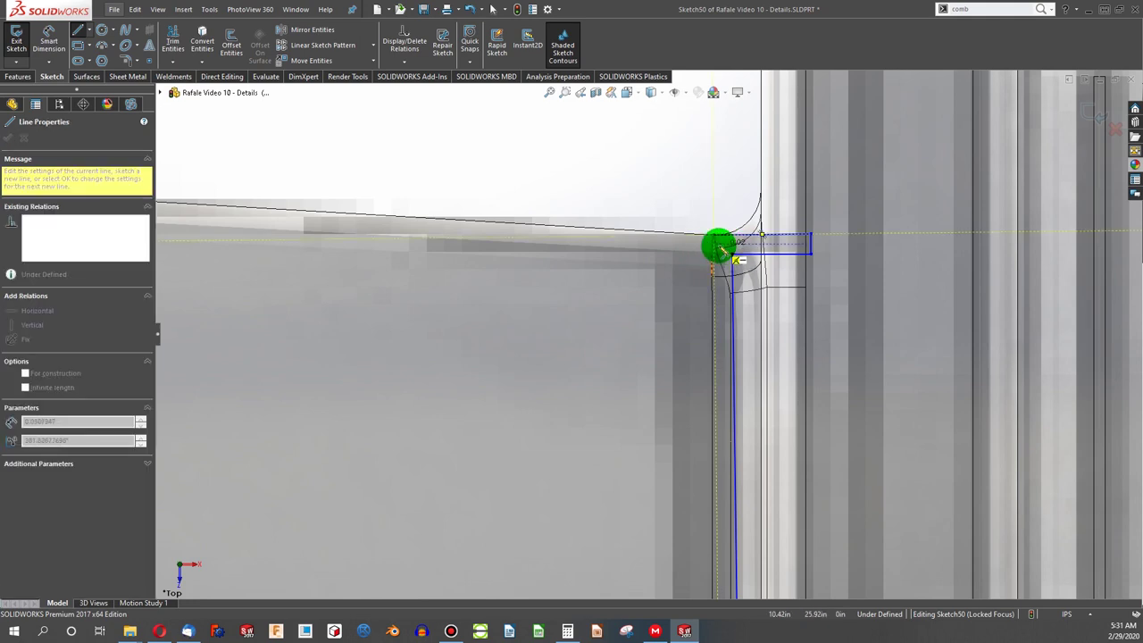
pyautogui.press('Escape')
pyautogui.click(737, 240)
pyautogui.press('Delete')
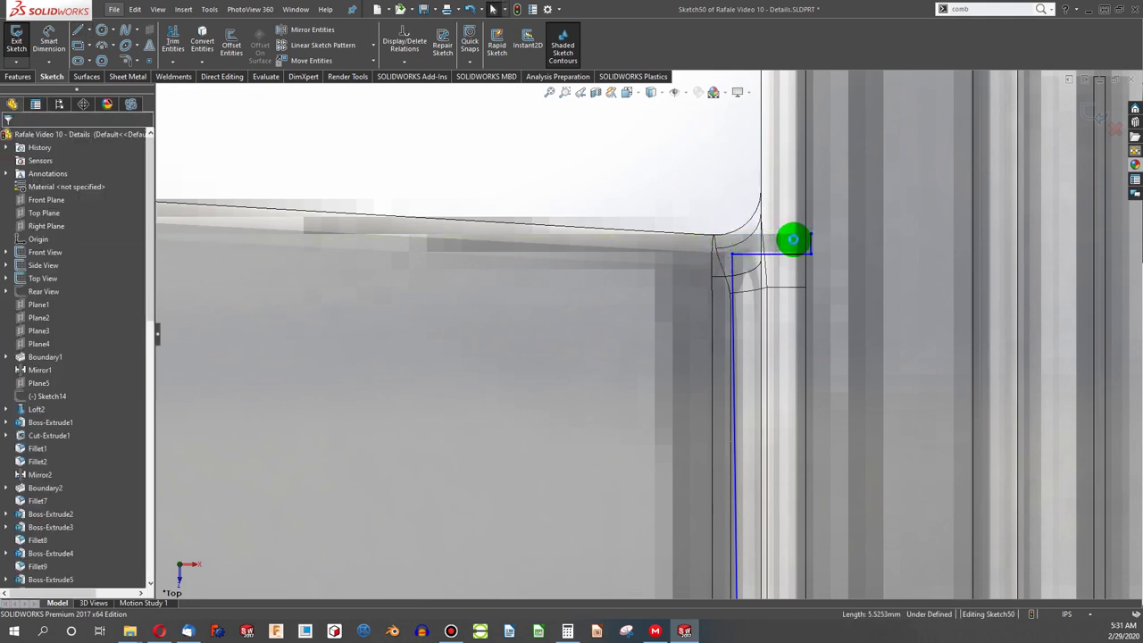
pyautogui.click(811, 244)
pyautogui.press('Delete')
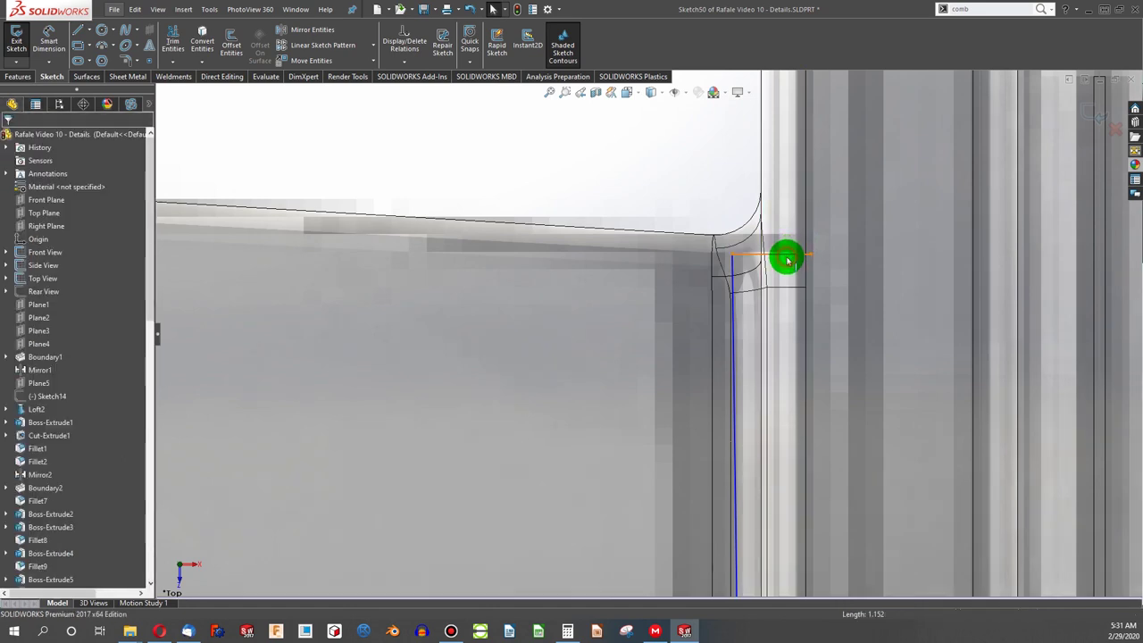
# Step: Extend the free end of the wingtip-side line to the wing's trailing edge
pyautogui.click(733, 255)
pyautogui.press('Escape')
pyautogui.click(733, 234)
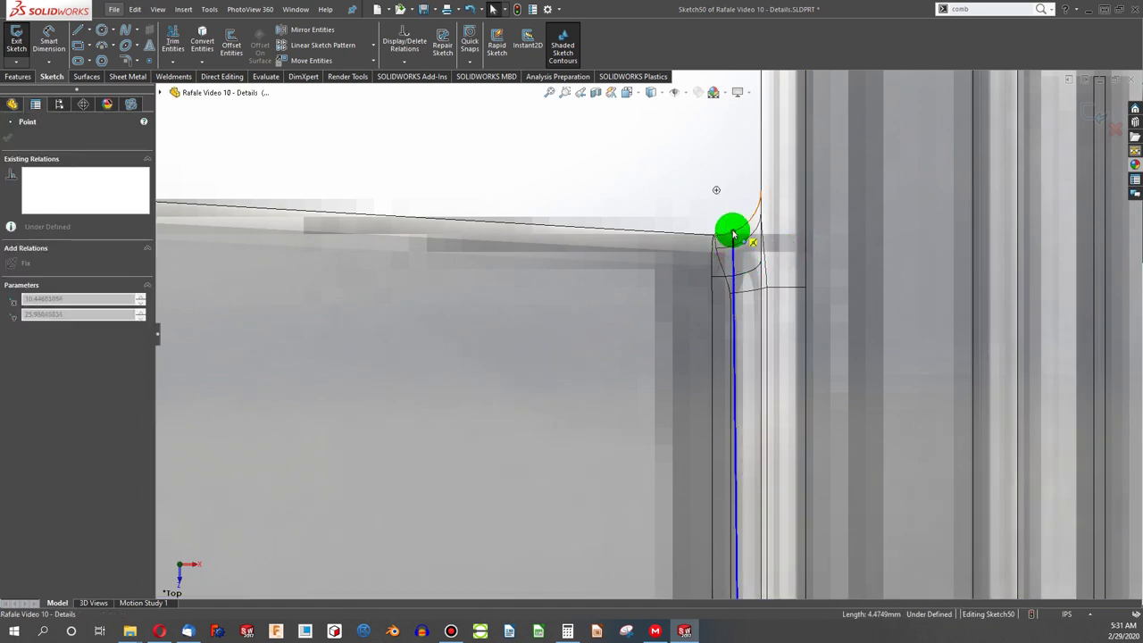
pyautogui.moveTo(730, 234); pyautogui.dragTo(735, 235)
pyautogui.click(701, 215)
# Step: Offset the three flap outline lines by 0.125 in towards the inside of the flap
pyautogui.scroll(-5, 700, 214)
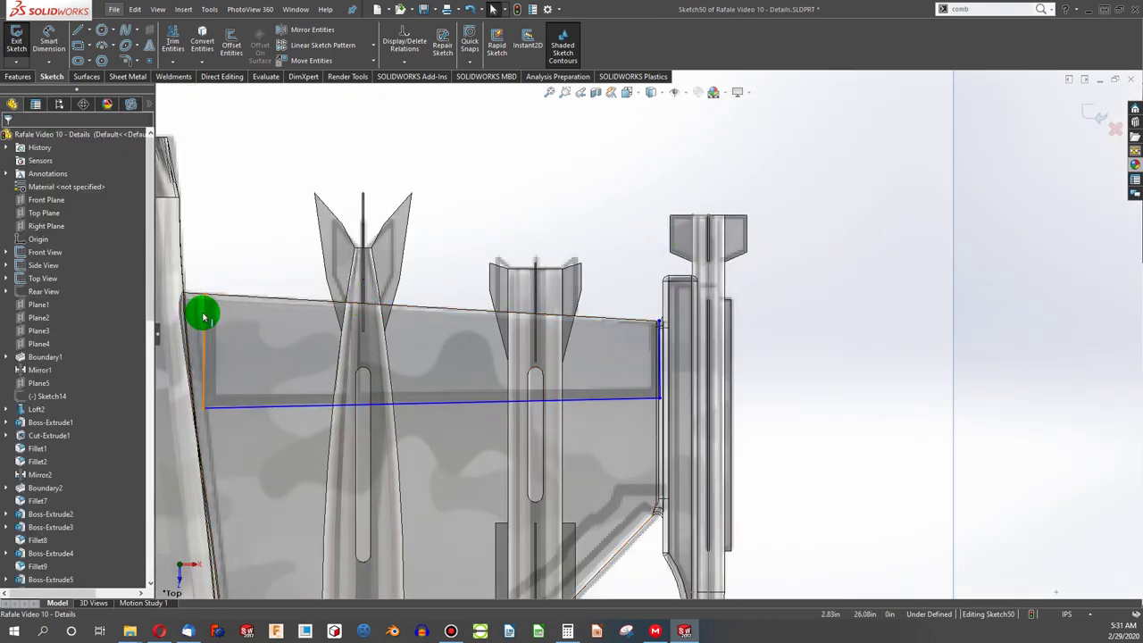
pyautogui.click(203, 314)
pyautogui.keyDown('ctrl'); pyautogui.click(284, 408); pyautogui.keyUp('ctrl')
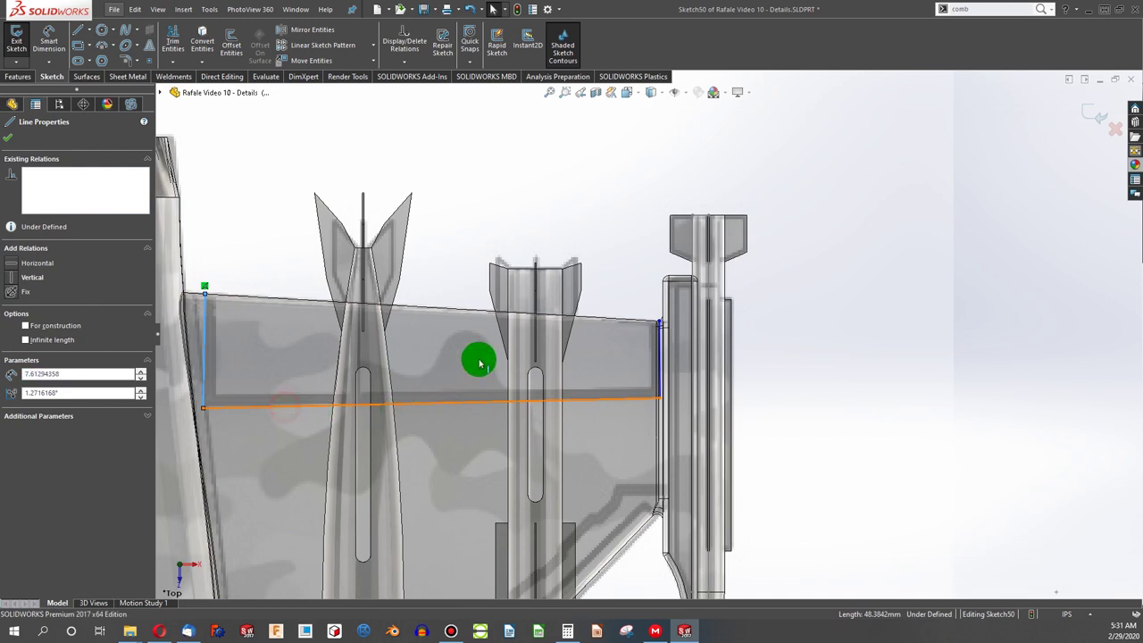
pyautogui.keyDown('ctrl'); pyautogui.click(658, 350); pyautogui.keyUp('ctrl')
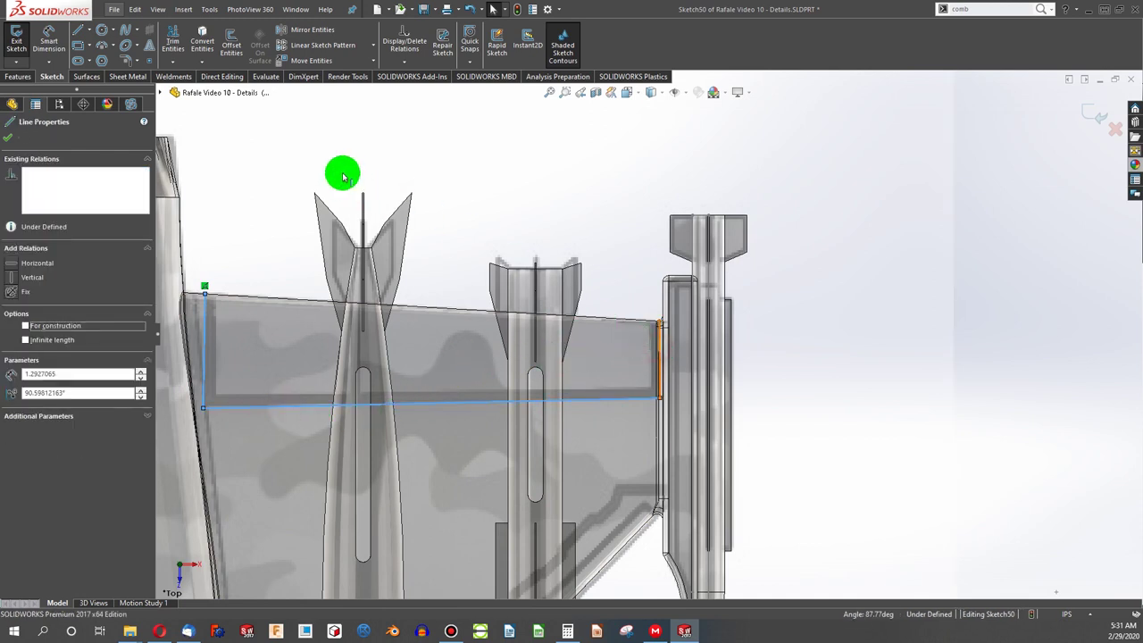
pyautogui.click(231, 45)
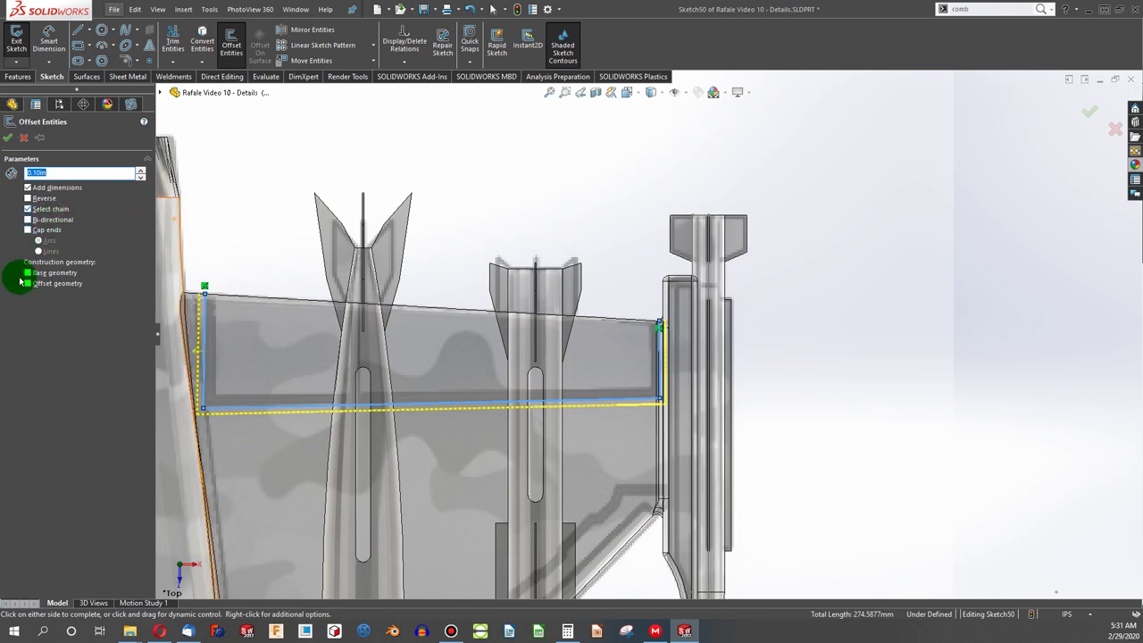
pyautogui.click(28, 200)
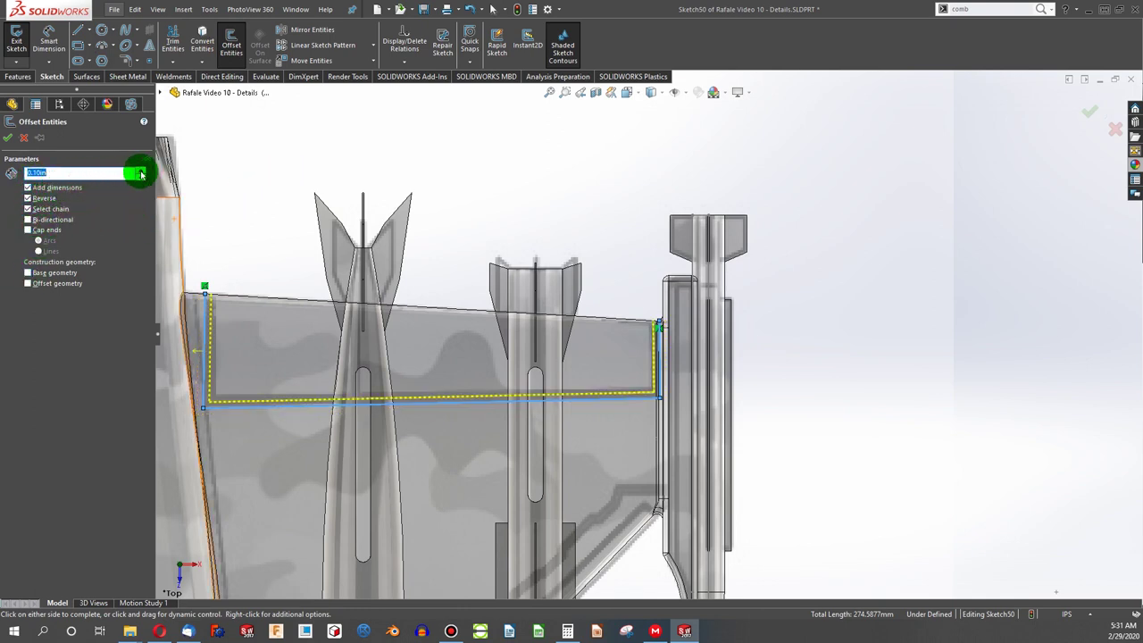
pyautogui.click(141, 172)
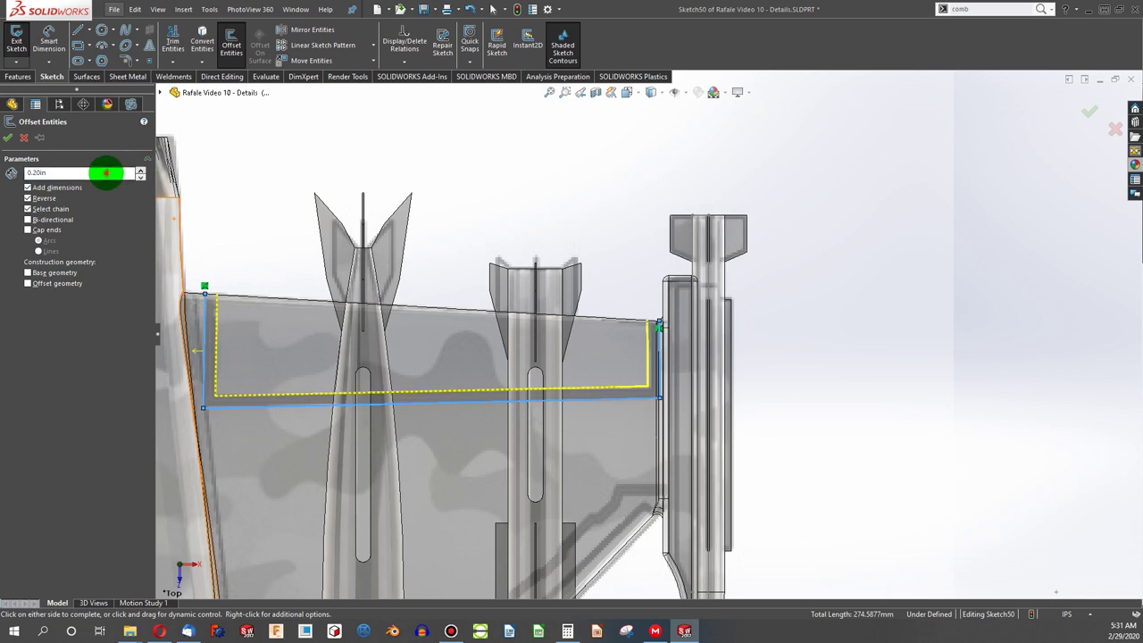
pyautogui.doubleClick(106, 172)
pyautogui.write('.15')
pyautogui.press('Return')
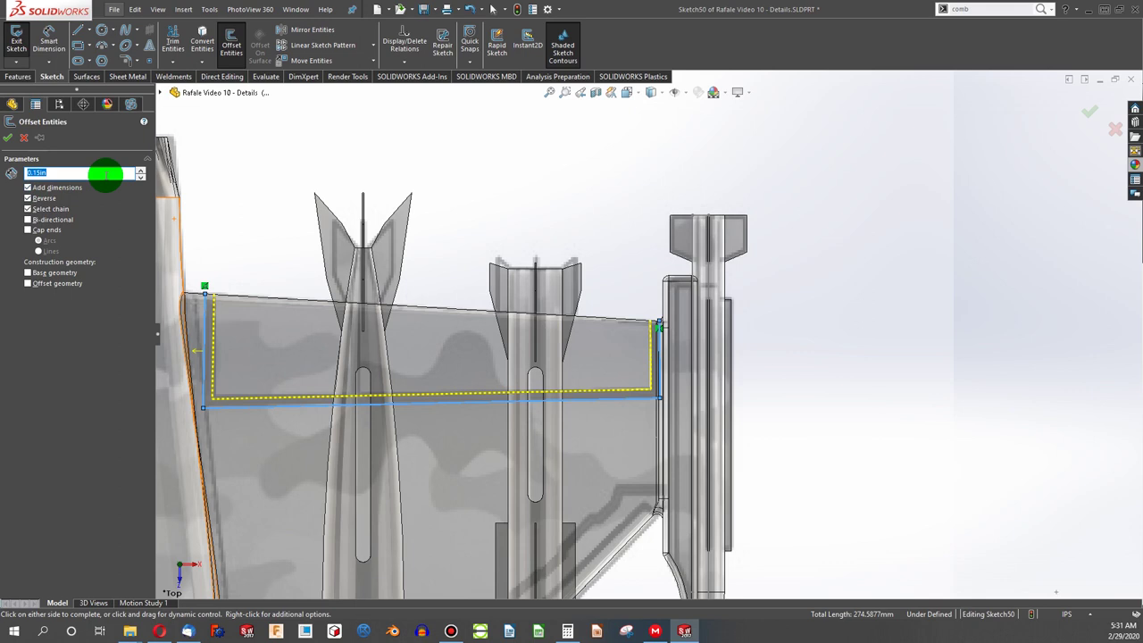
pyautogui.write('.125')
pyautogui.press('Return')
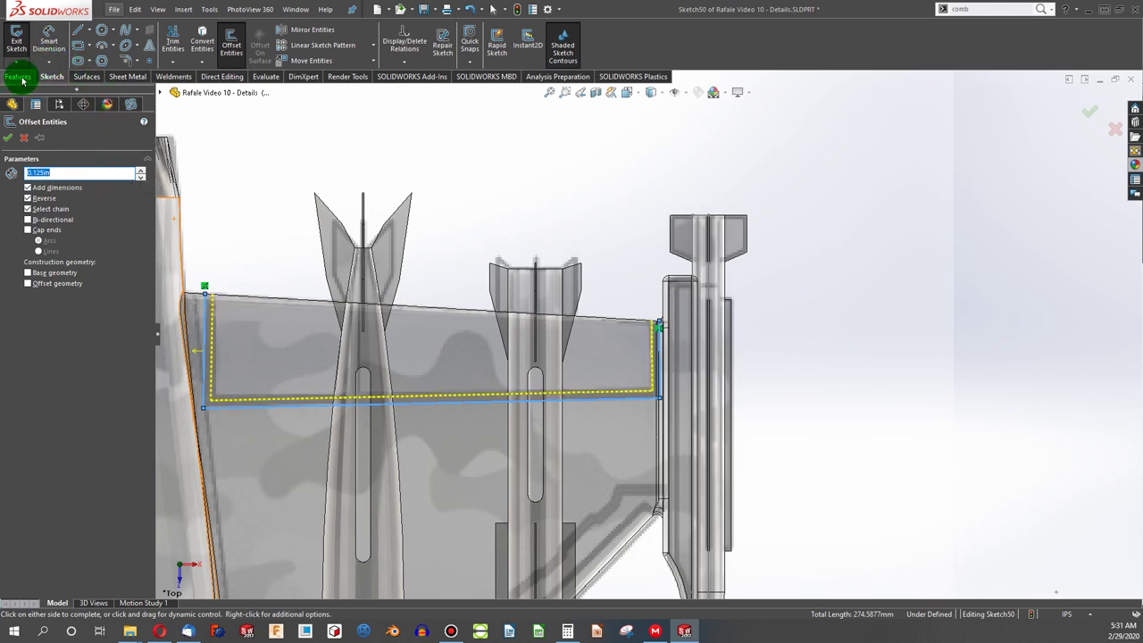
pyautogui.click(5, 139)
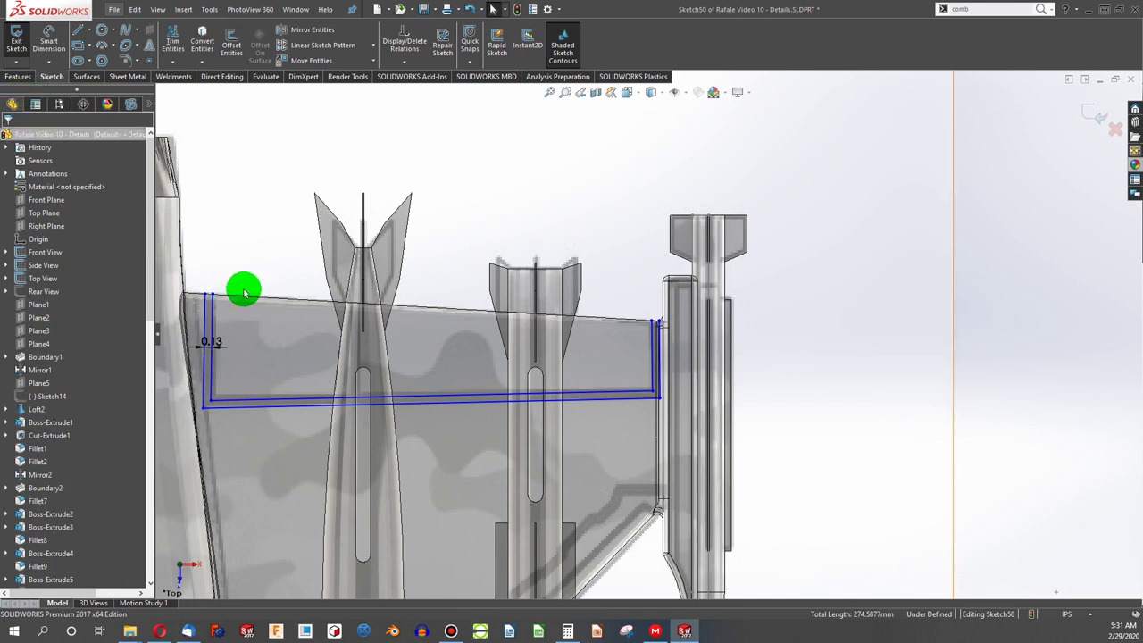
# Step: Project the current flap sketch as a split line onto the wing face and the adjoining fillet faces at the wingtip
pyautogui.click(25, 77)
pyautogui.click(506, 49)
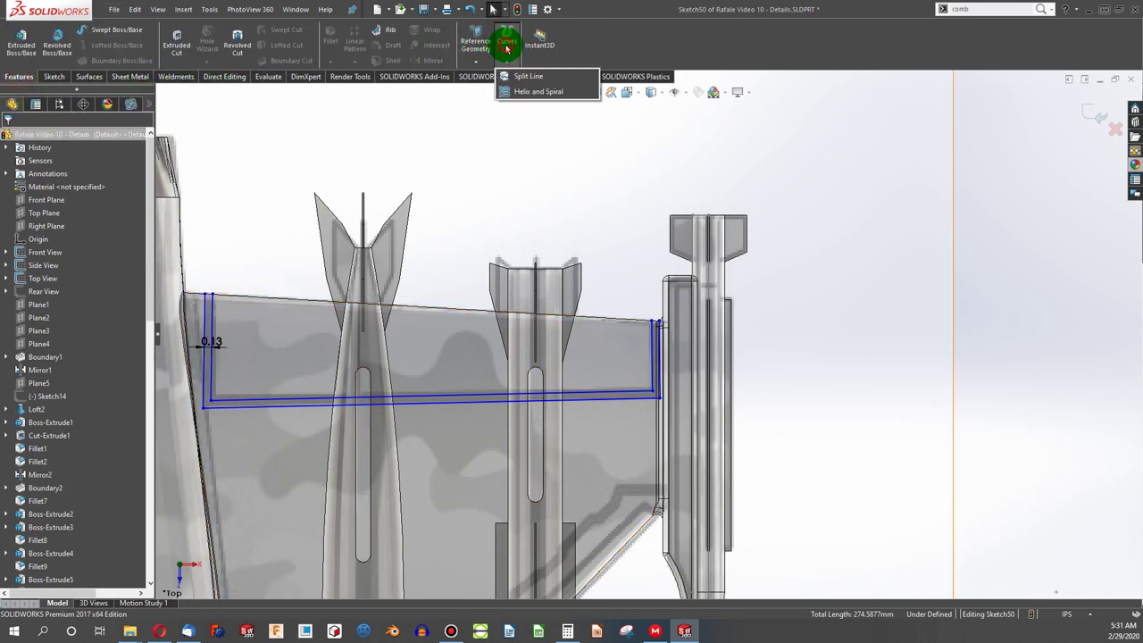
pyautogui.click(522, 71)
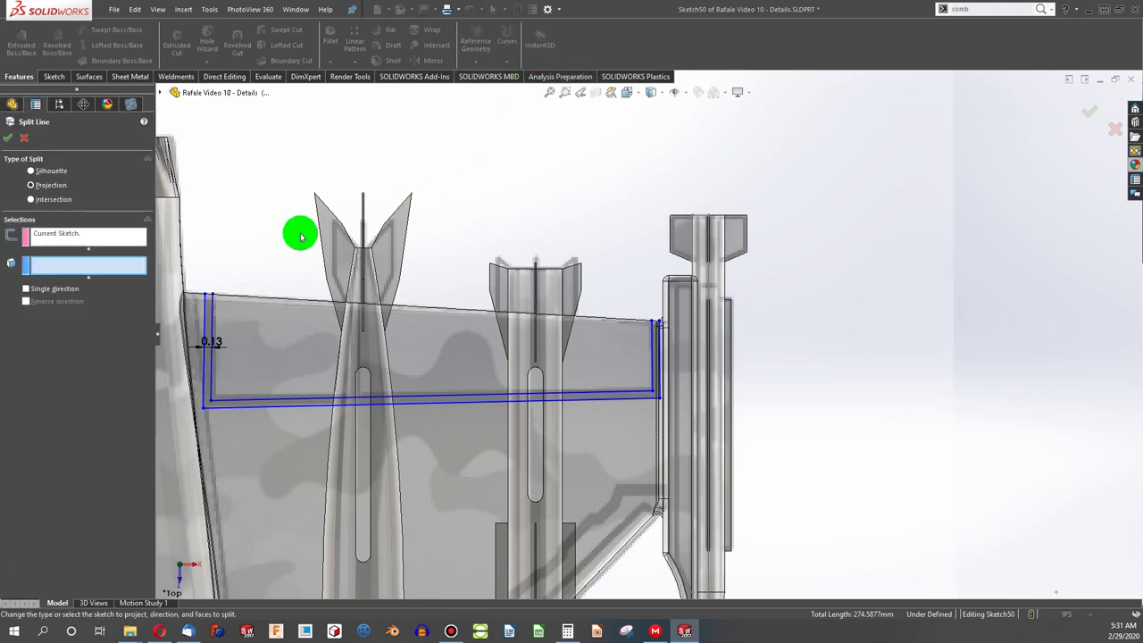
pyautogui.click(281, 333)
pyautogui.scroll(-6, 675, 340)
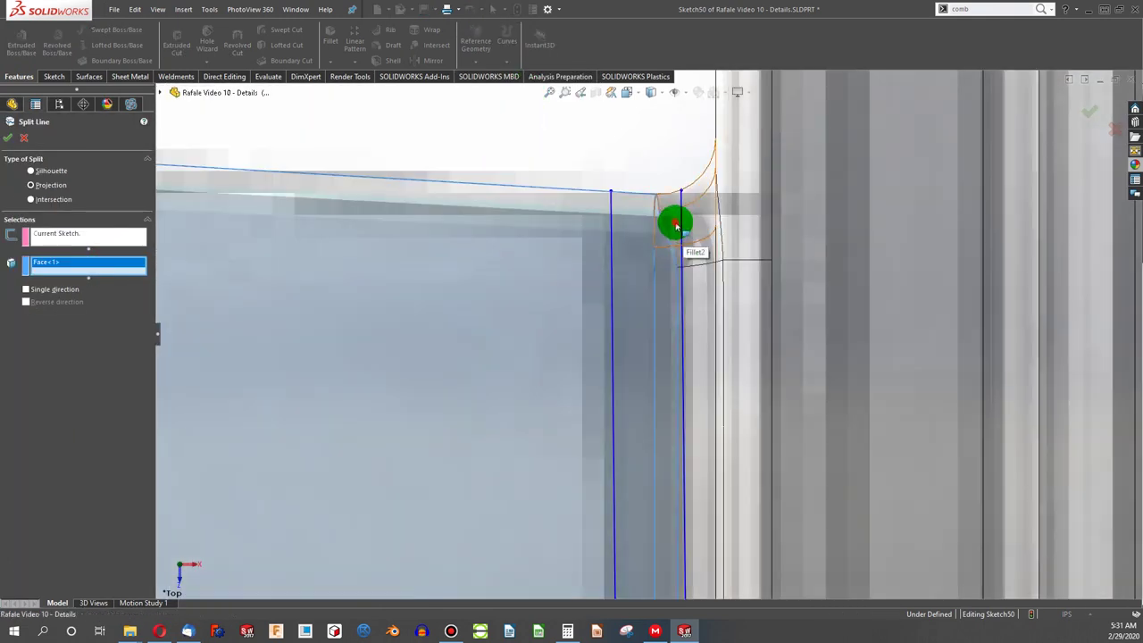
pyautogui.click(676, 225)
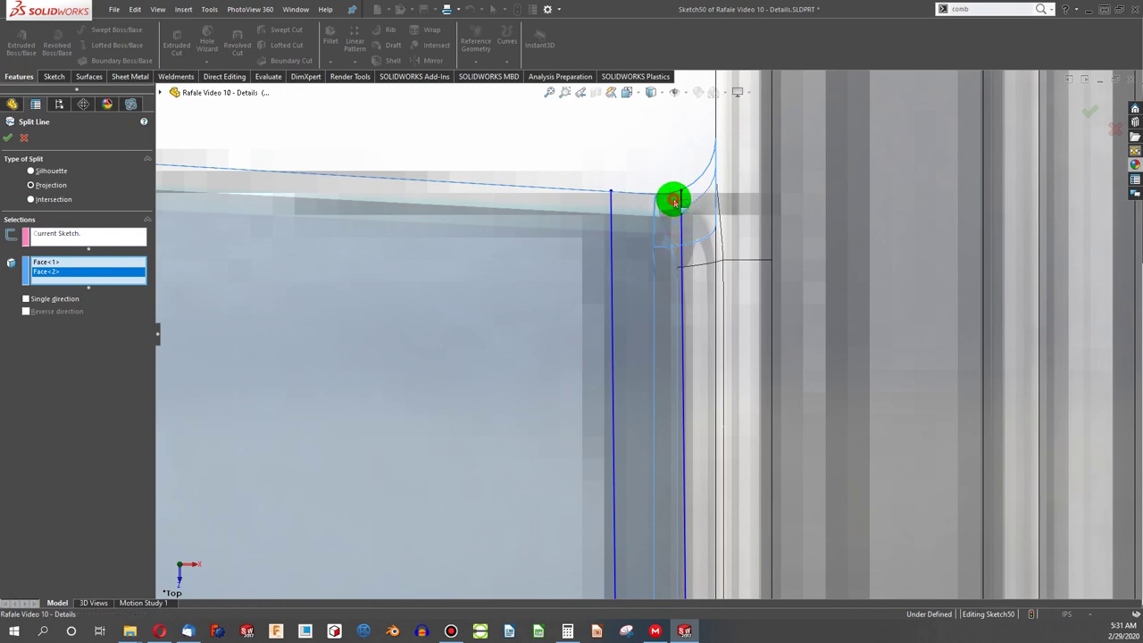
pyautogui.click(673, 200)
pyautogui.click(694, 232)
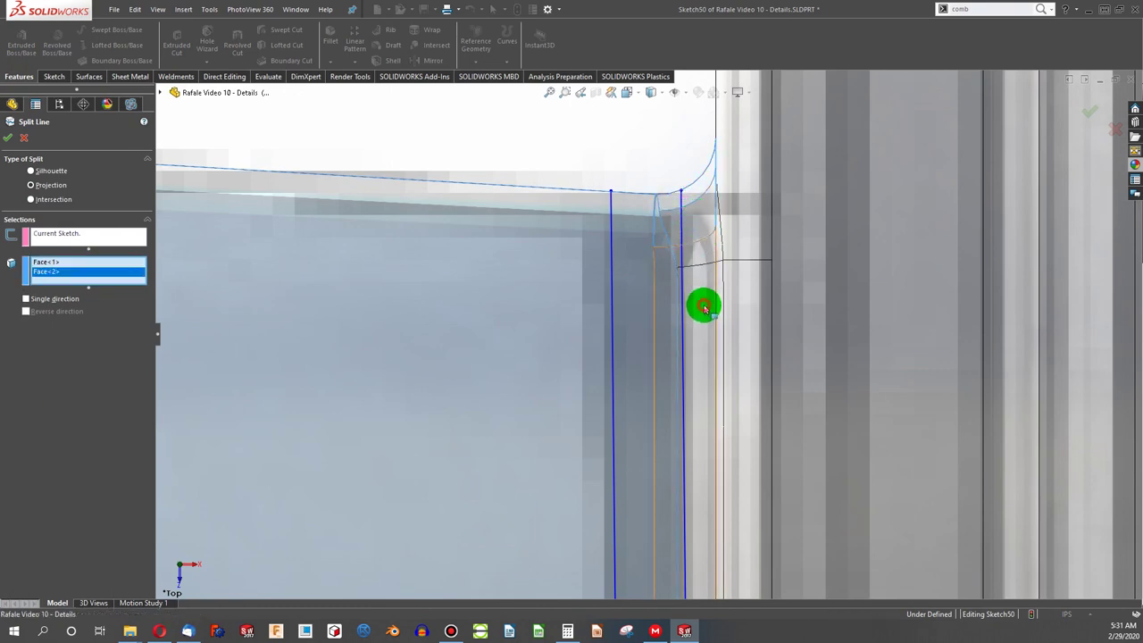
pyautogui.click(704, 266)
pyautogui.click(730, 256)
pyautogui.scroll(2, 730, 288)
pyautogui.scroll(3, 730, 289)
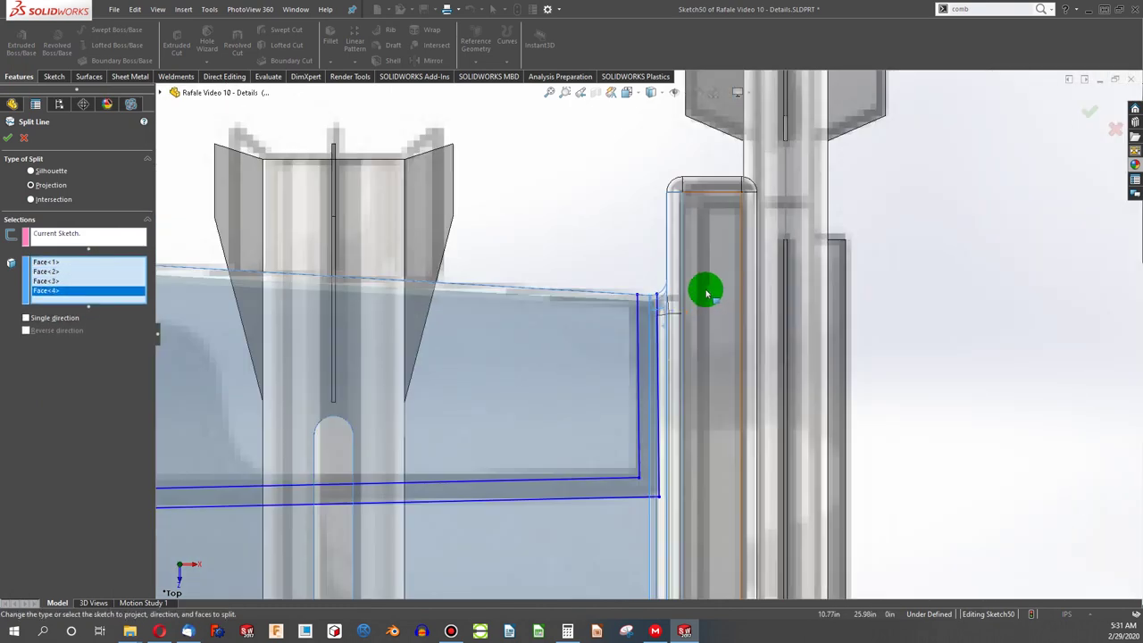
pyautogui.moveTo(684, 298)
pyautogui.mouseDown(button='middle')
pyautogui.moveTo(509, 506)
pyautogui.moveTo(671, 340)
pyautogui.moveTo(678, 373)
pyautogui.moveTo(362, 238)
pyautogui.mouseUp(button='middle')
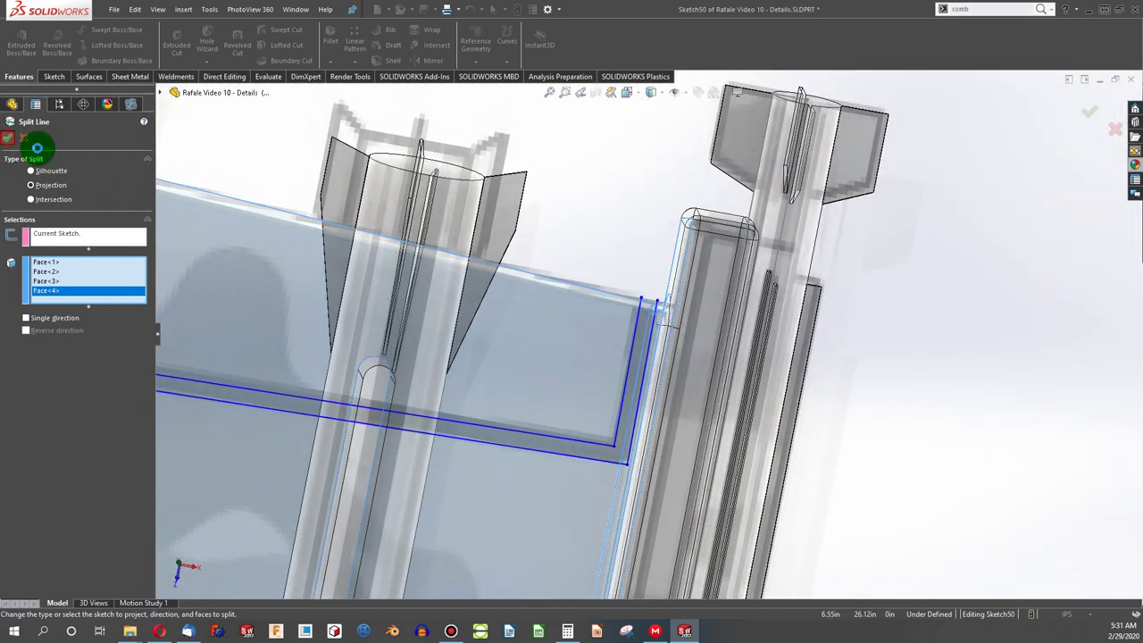
# Step: Set the transparency of the whole part's polished steel appearance to 0.00 and inspect the flap split lines on the wing
pyautogui.scroll(6, 559, 299)
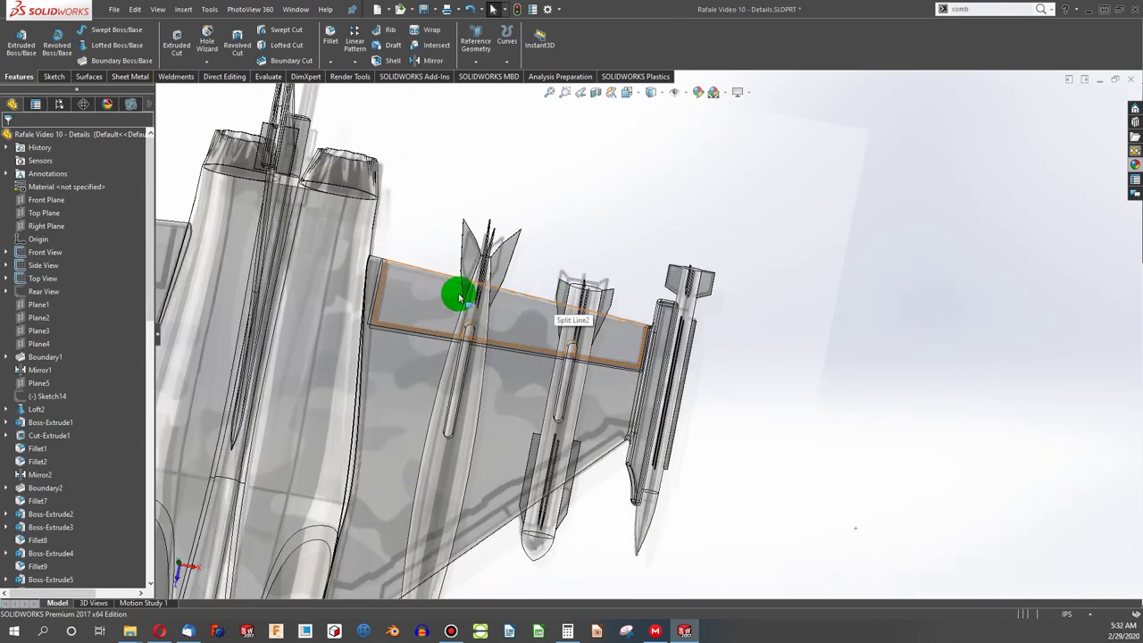
pyautogui.rightClick(251, 288)
pyautogui.click(215, 263)
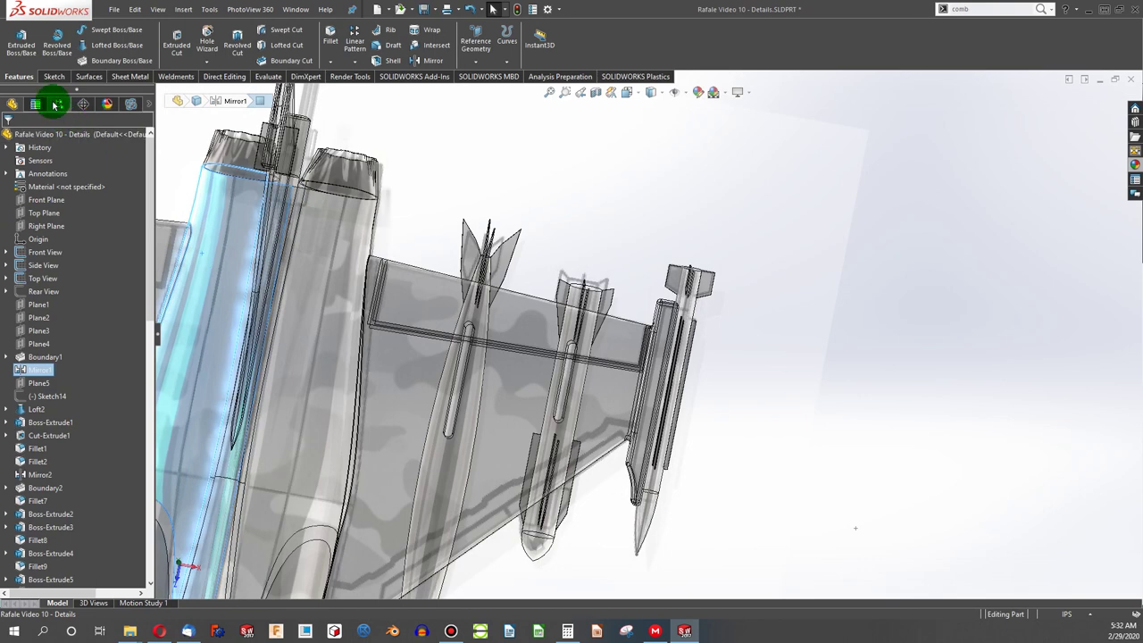
pyautogui.click(56, 105)
pyautogui.click(12, 104)
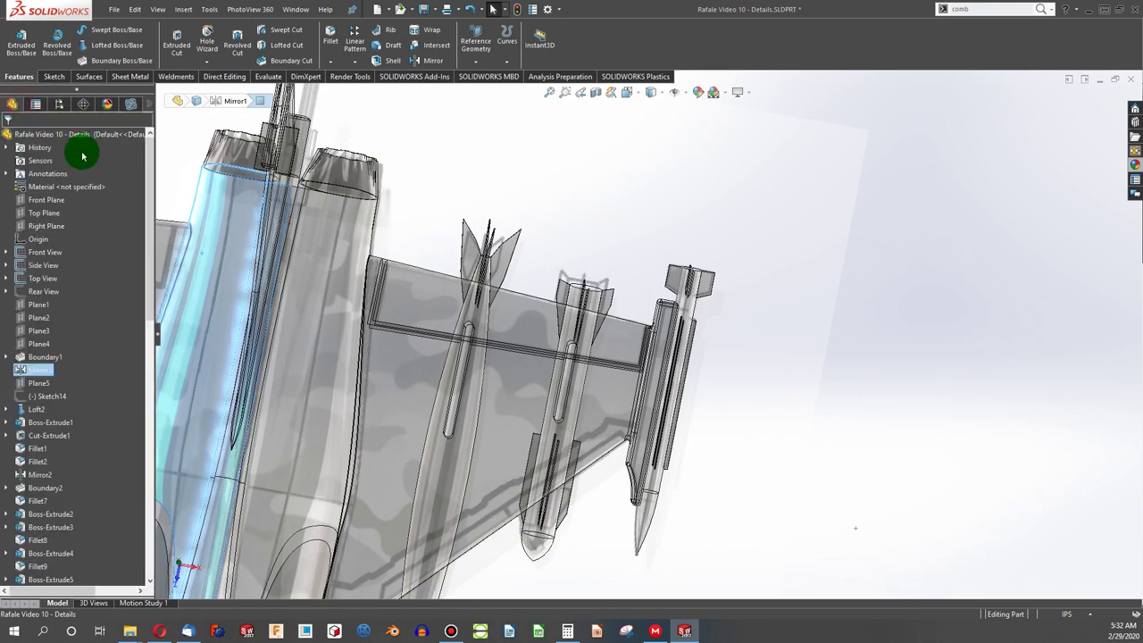
pyautogui.rightClick(51, 134)
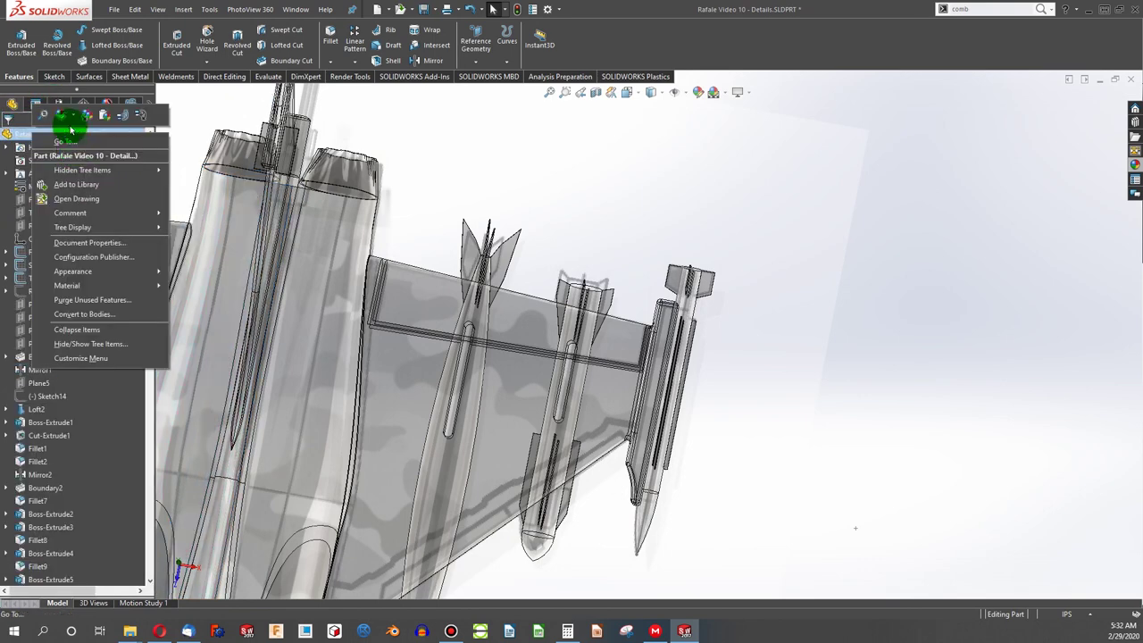
pyautogui.click(67, 118)
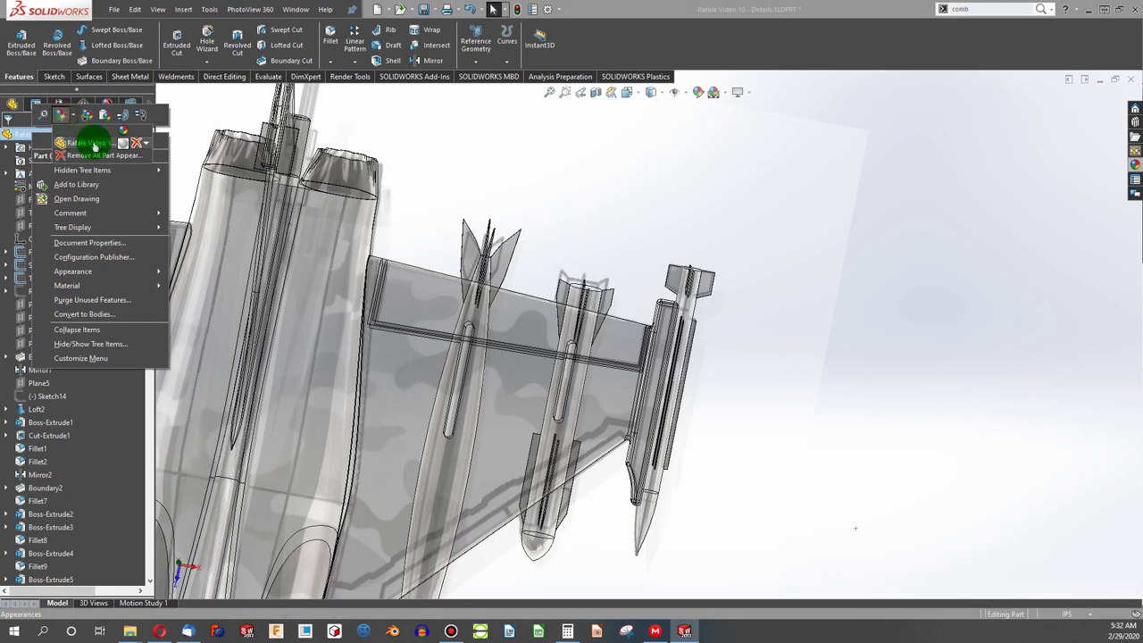
pyautogui.click(95, 145)
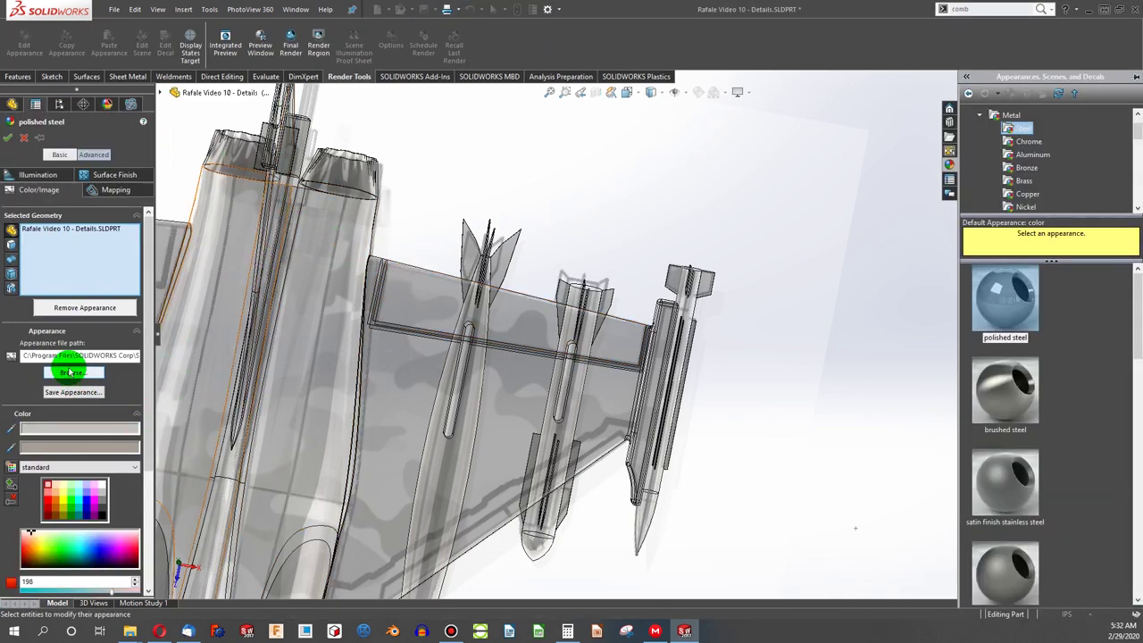
pyautogui.click(36, 174)
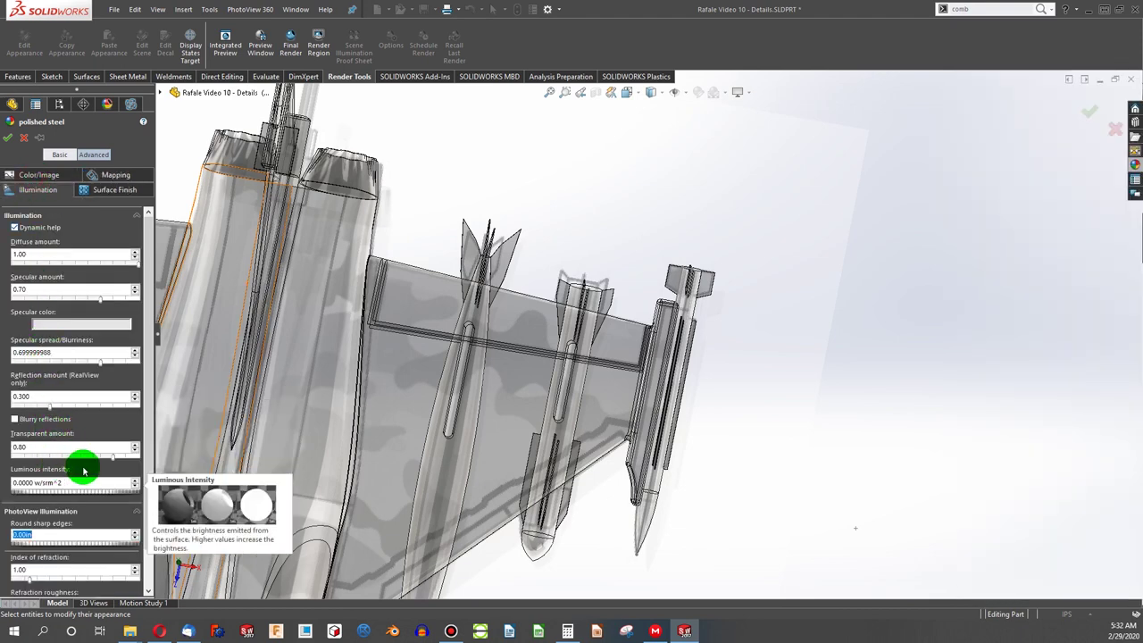
pyautogui.moveTo(112, 457); pyautogui.dragTo(11, 457)
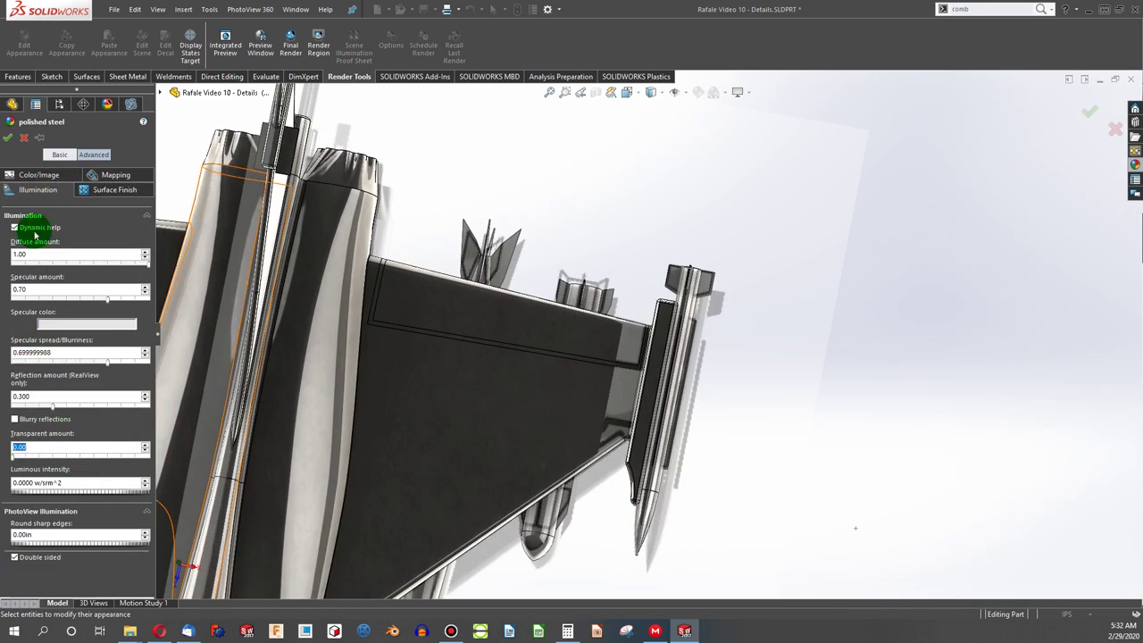
pyautogui.click(12, 139)
pyautogui.scroll(-5, 474, 331)
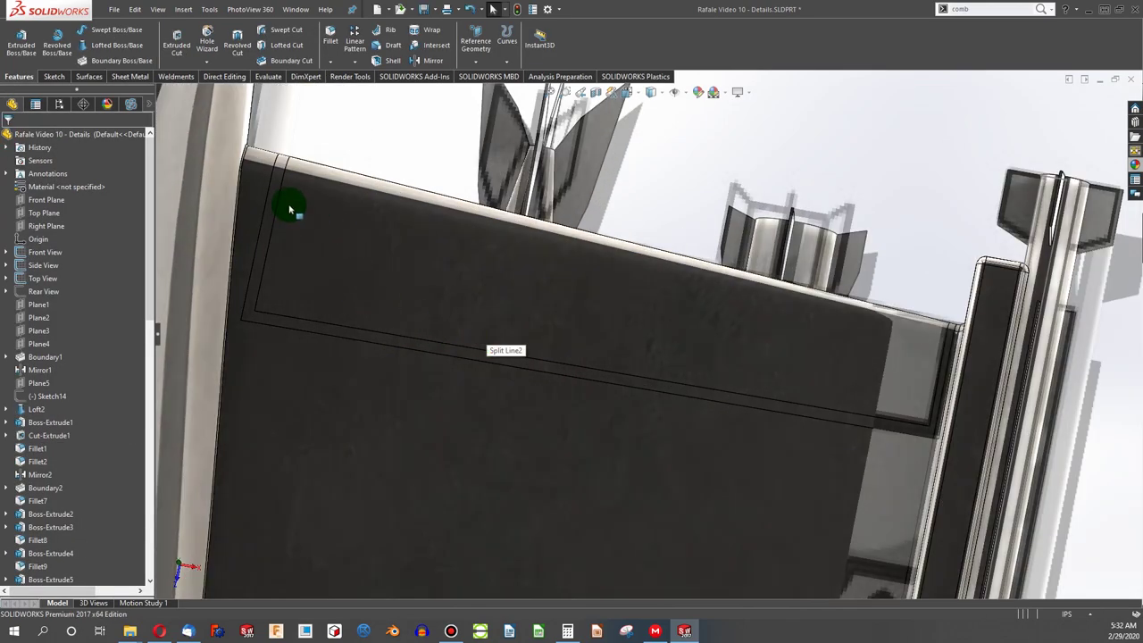
pyautogui.click(276, 173)
pyautogui.moveTo(401, 276)
pyautogui.mouseDown(button='middle')
pyautogui.moveTo(373, 316)
pyautogui.moveTo(235, 428)
pyautogui.moveTo(250, 398)
pyautogui.moveTo(327, 330)
pyautogui.moveTo(434, 256)
pyautogui.moveTo(462, 291)
pyautogui.moveTo(380, 116)
pyautogui.moveTo(385, 194)
pyautogui.moveTo(509, 292)
pyautogui.moveTo(452, 330)
pyautogui.moveTo(503, 224)
pyautogui.moveTo(528, 219)
pyautogui.moveTo(477, 318)
pyautogui.moveTo(544, 334)
pyautogui.moveTo(669, 301)
pyautogui.mouseUp(button='middle')
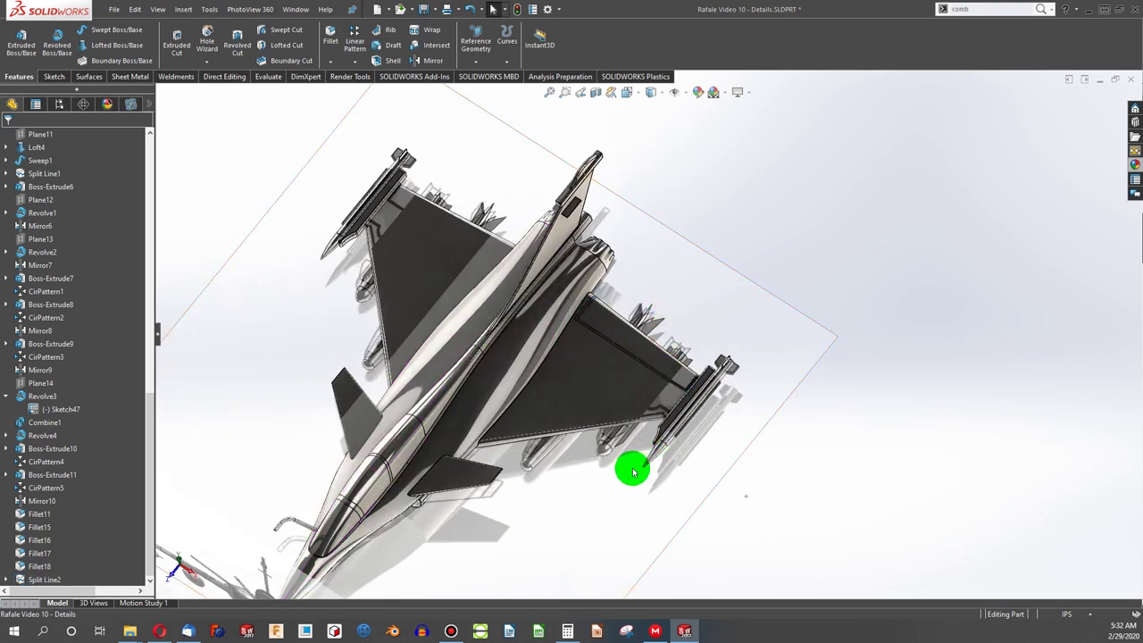
# Step: Set the transparency of the whole part's polished steel appearance back to 0.80
pyautogui.click(530, 387)
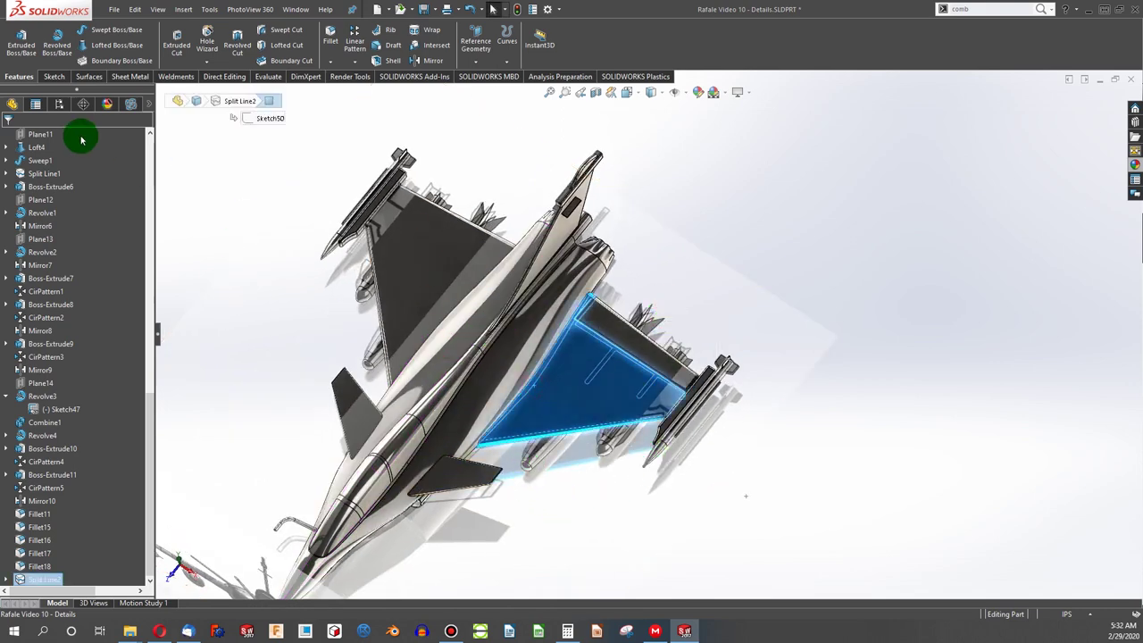
pyautogui.scroll(15, 47, 175)
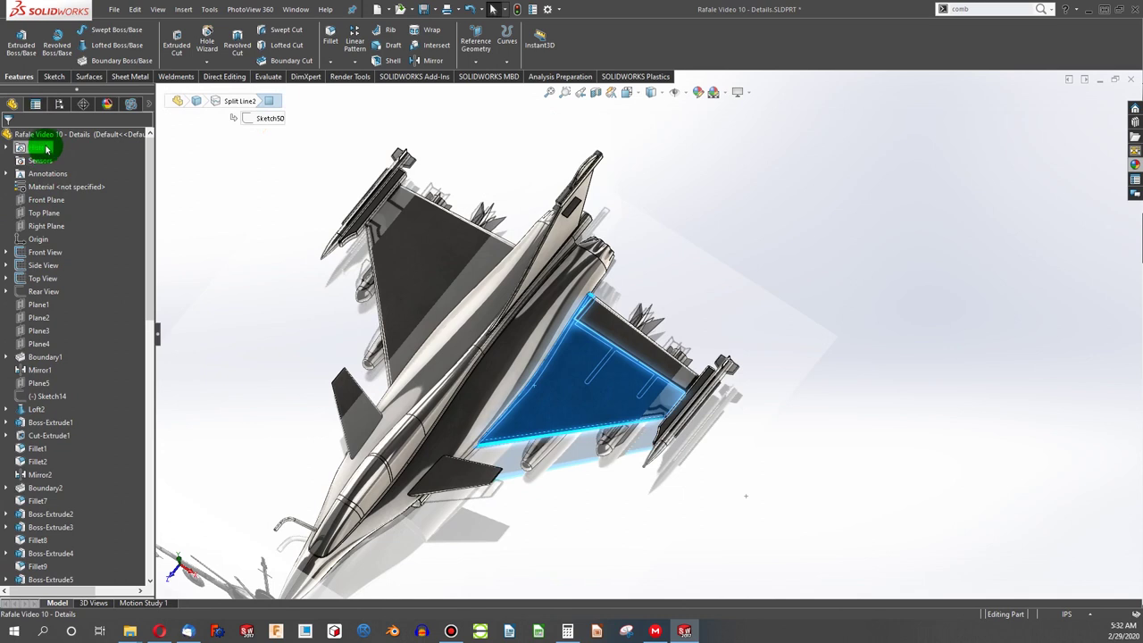
pyautogui.rightClick(47, 139)
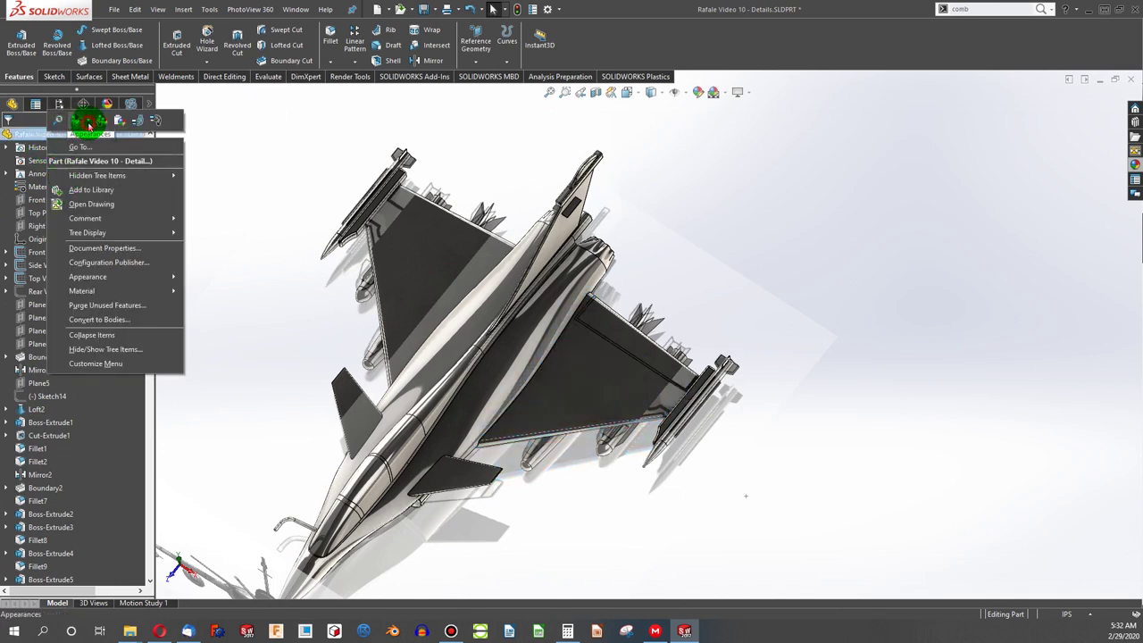
pyautogui.click(88, 123)
pyautogui.click(93, 158)
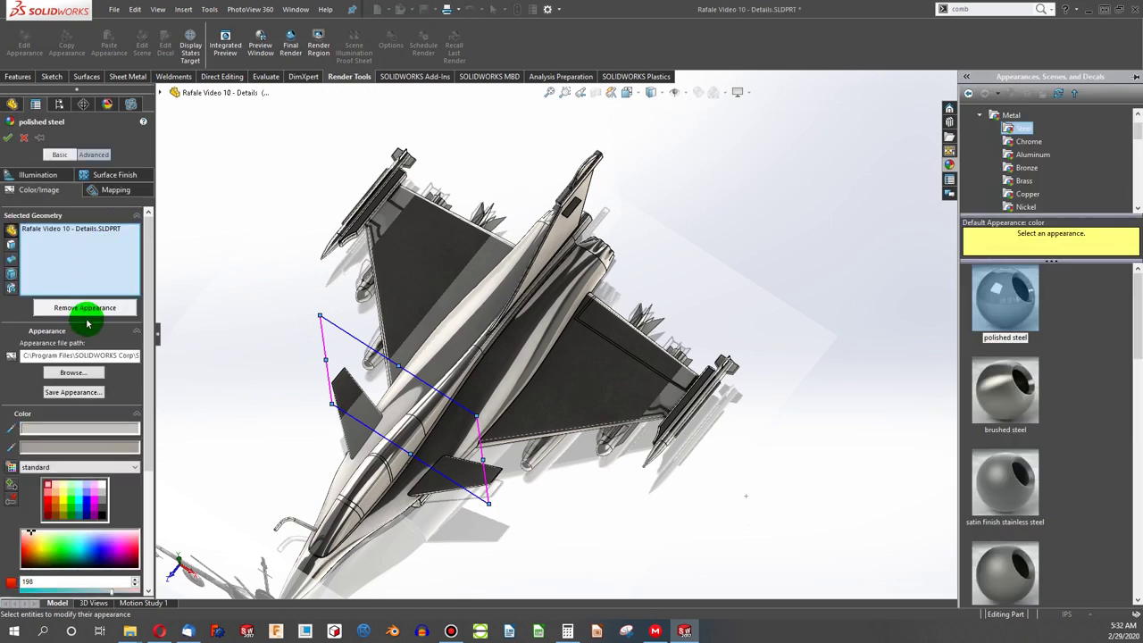
pyautogui.click(95, 154)
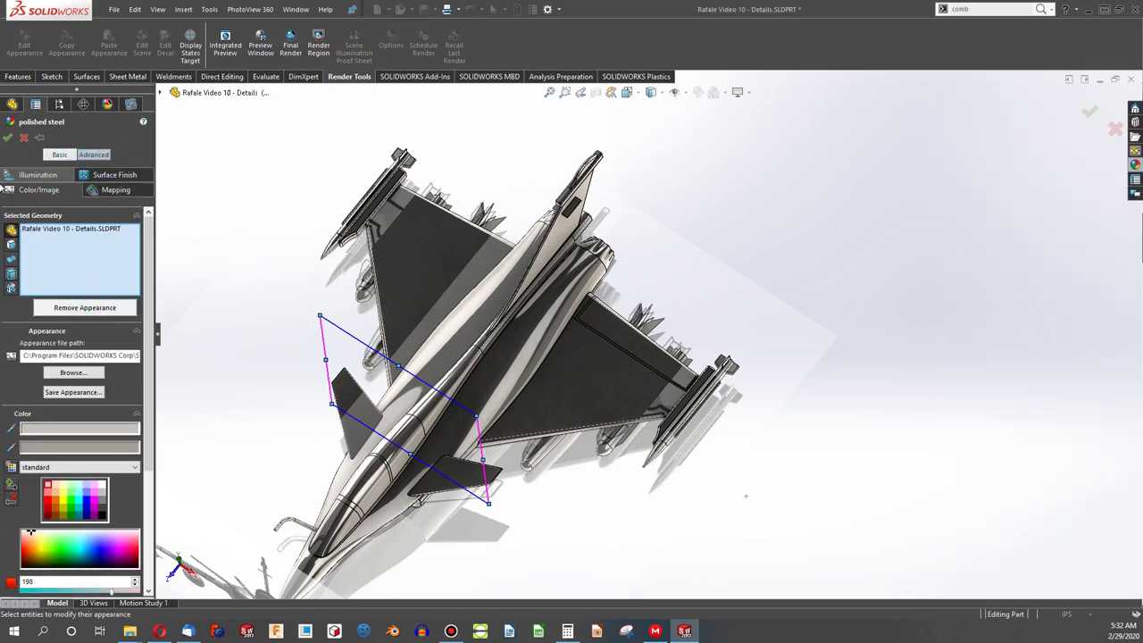
pyautogui.click(27, 175)
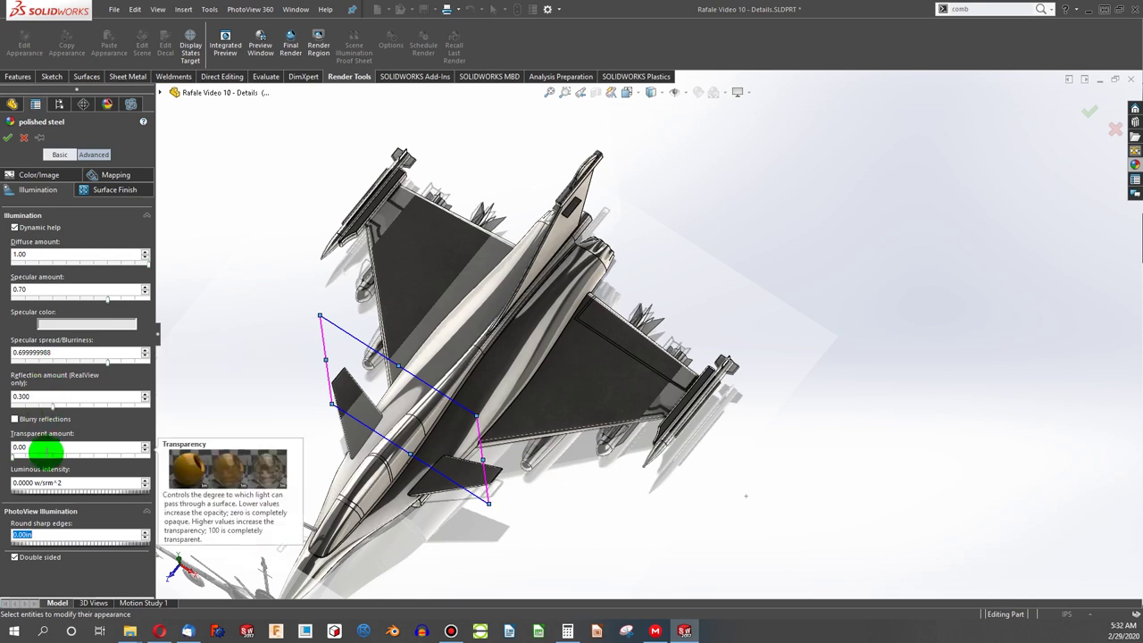
pyautogui.moveTo(49, 458); pyautogui.dragTo(114, 458)
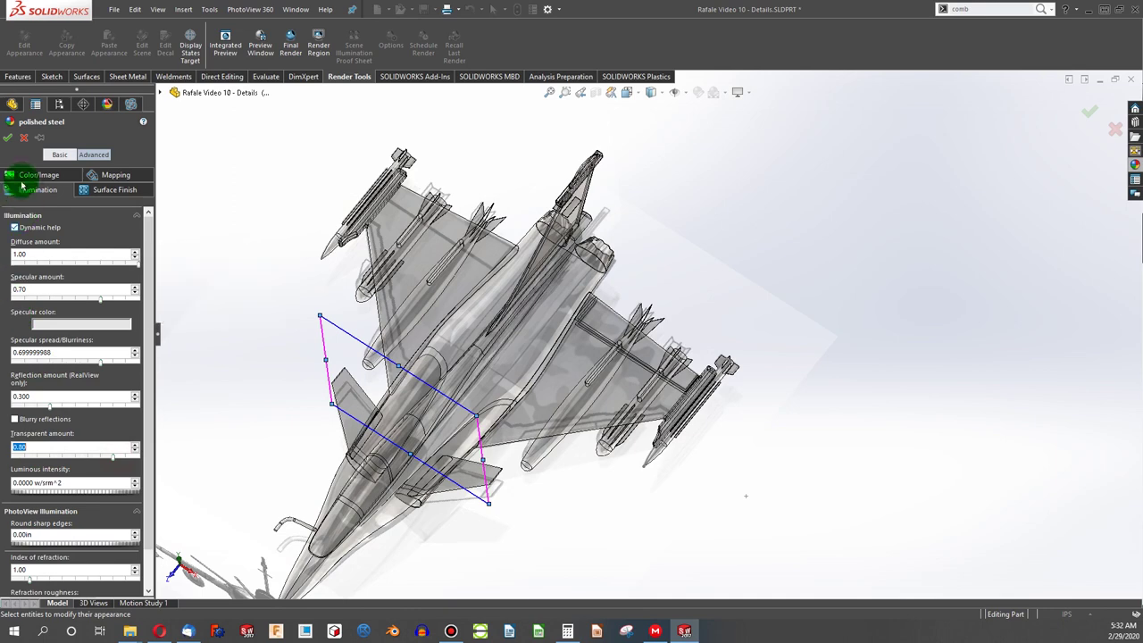
pyautogui.click(9, 139)
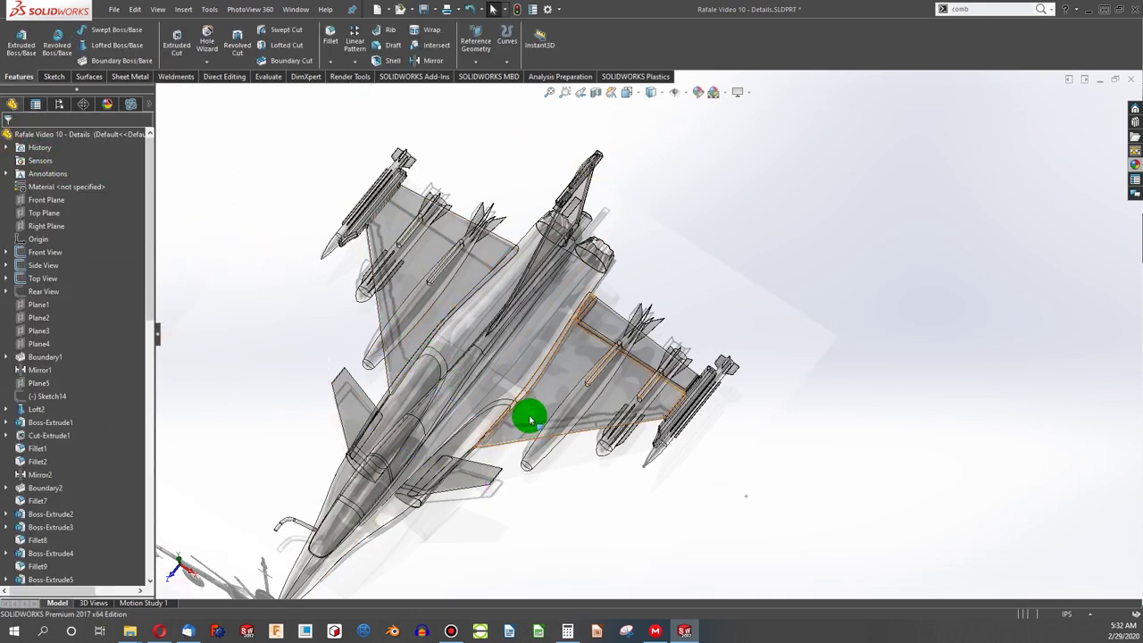
# Step: Start a new sketch on the Top Plane
pyautogui.click(54, 77)
pyautogui.click(22, 39)
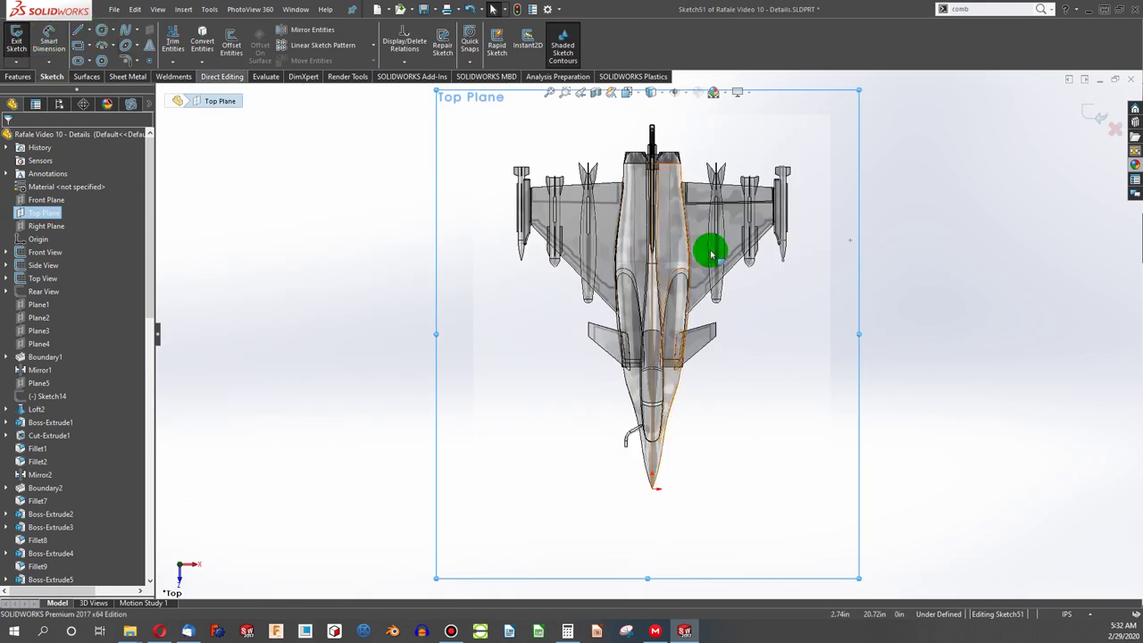
# Step: Start tracing the leading-edge panel from the wingtip with a horizontal line about 0.88 in long, two slanted lines and a short horizontal line
pyautogui.scroll(-10, 711, 255)
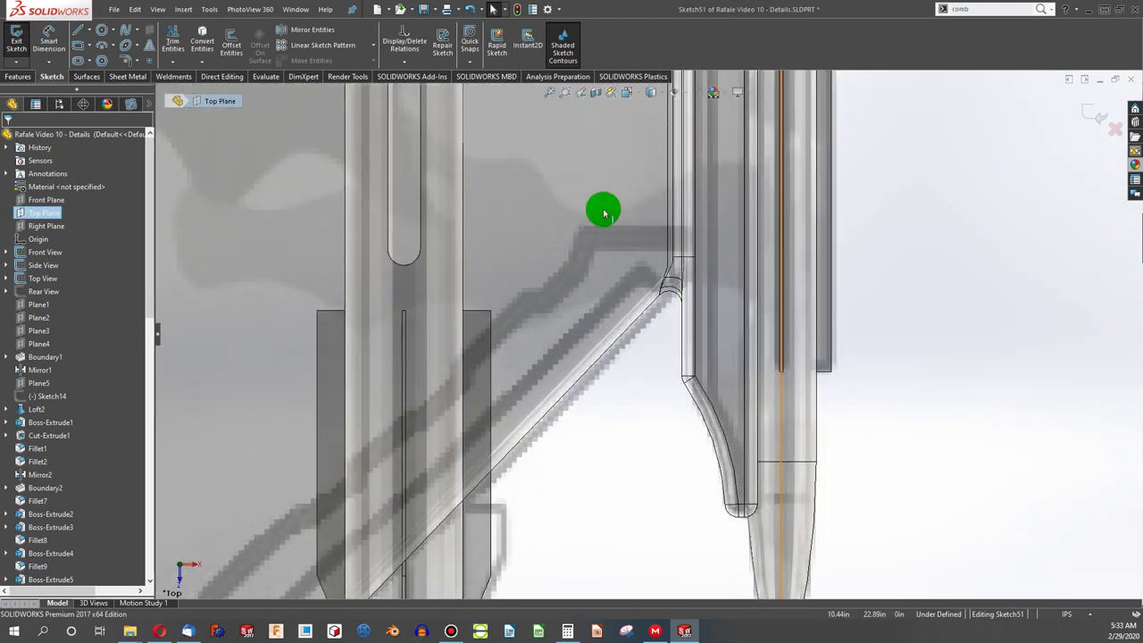
pyautogui.click(123, 43)
pyautogui.click(77, 32)
pyautogui.scroll(-4, 674, 243)
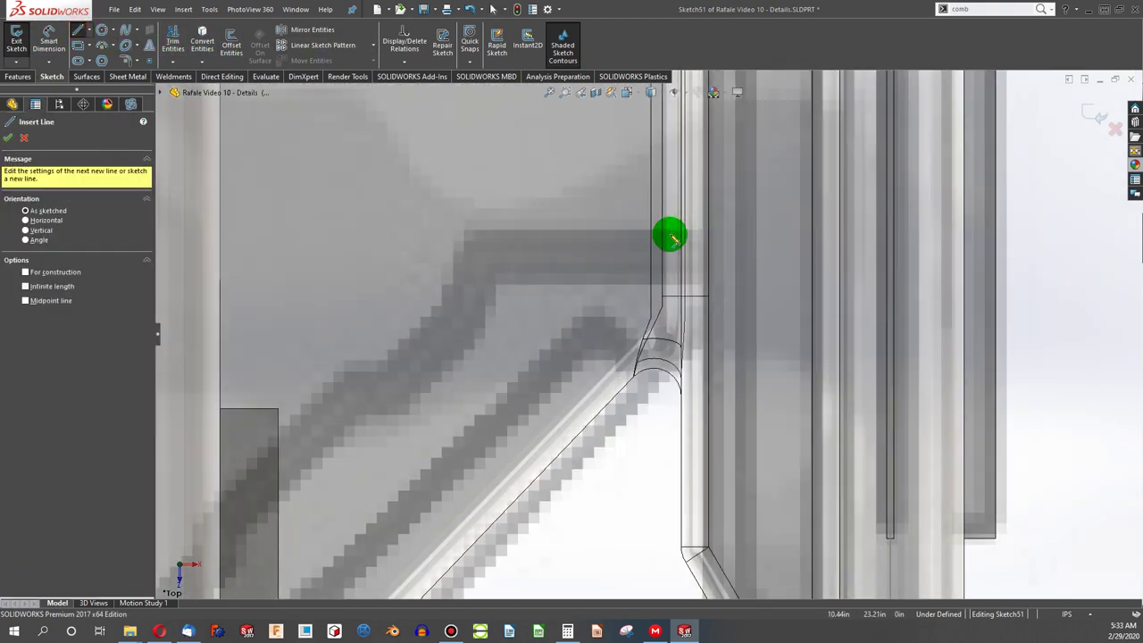
pyautogui.moveTo(710, 234)
pyautogui.mouseDown()
pyautogui.moveTo(670, 225)
pyautogui.moveTo(518, 237)
pyautogui.mouseUp()
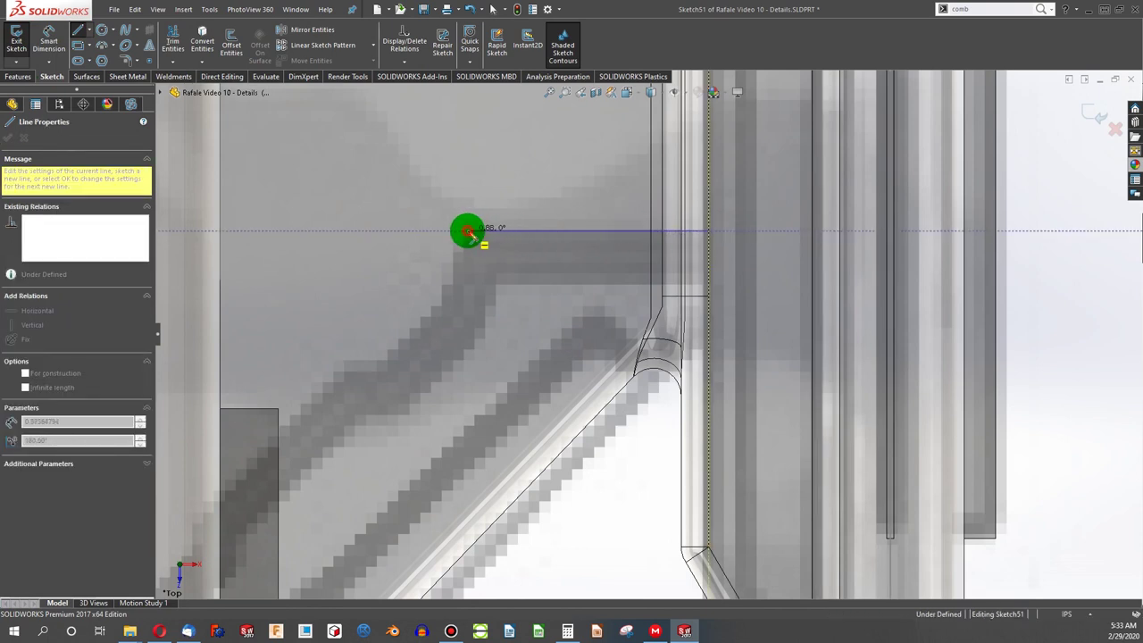
pyautogui.click(467, 231)
pyautogui.click(452, 288)
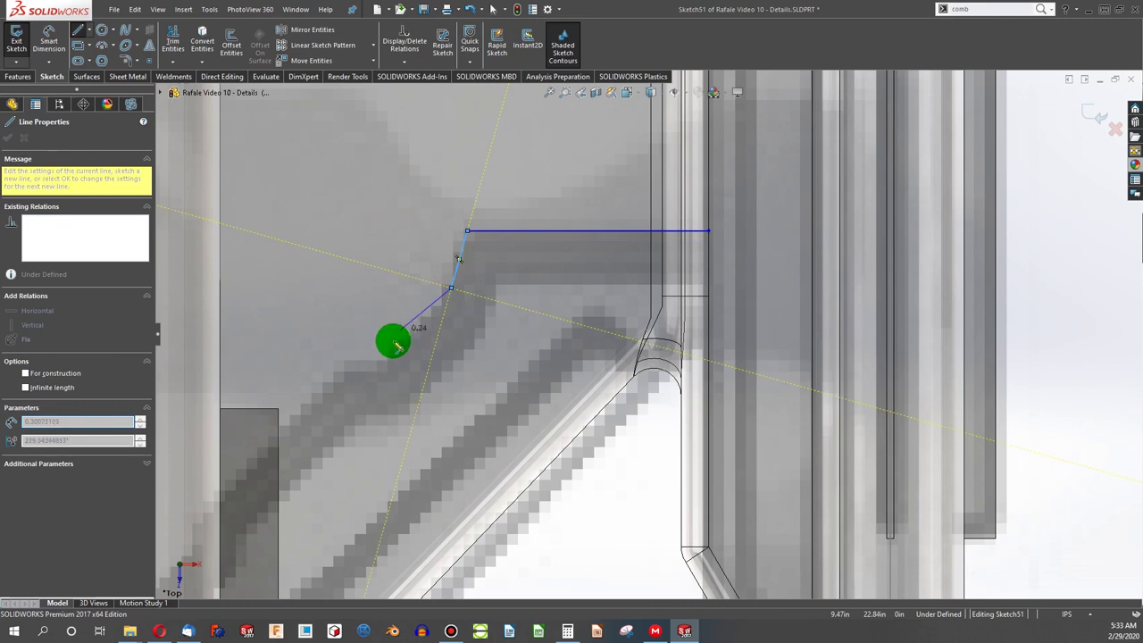
pyautogui.click(386, 364)
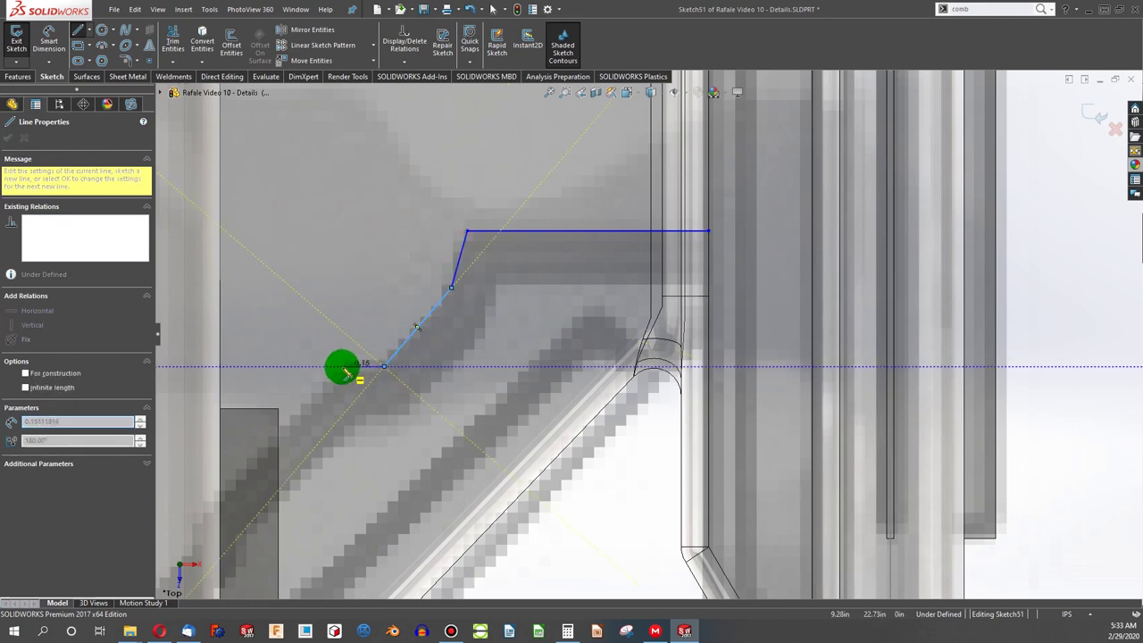
pyautogui.click(343, 363)
pyautogui.press('z')
pyautogui.scroll(3, 608, 259)
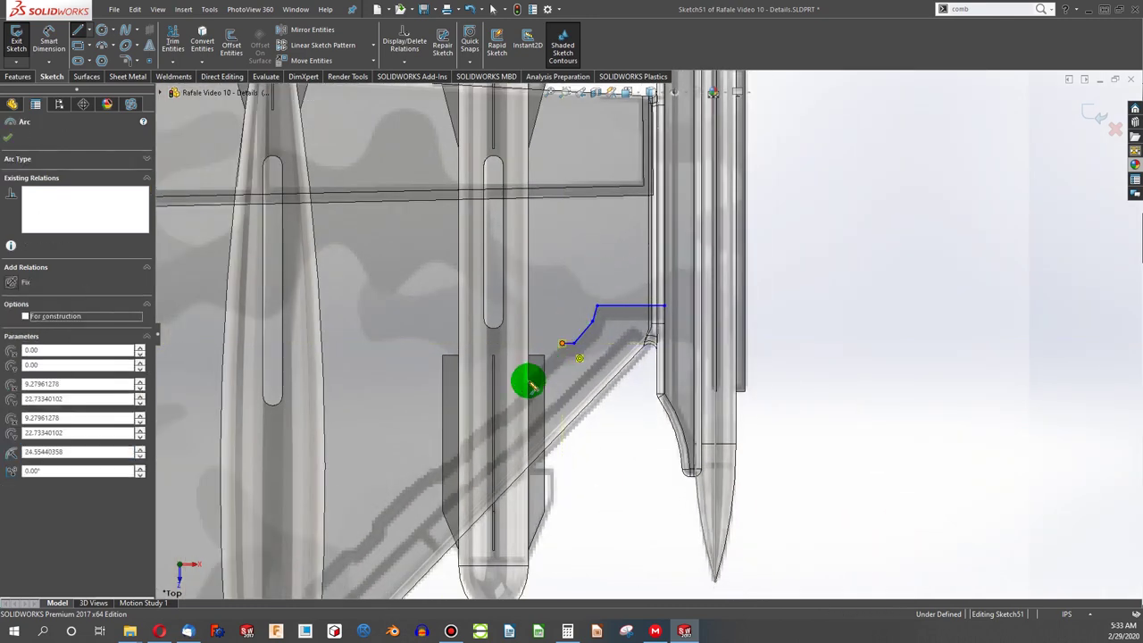
pyautogui.scroll(-7, 525, 379)
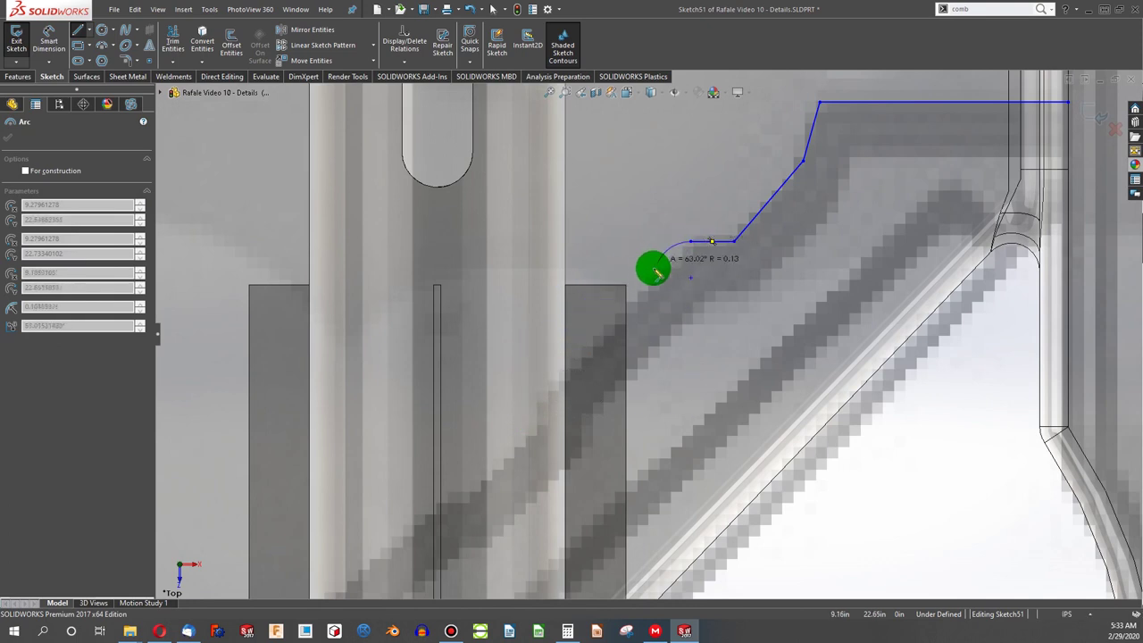
pyautogui.click(690, 244)
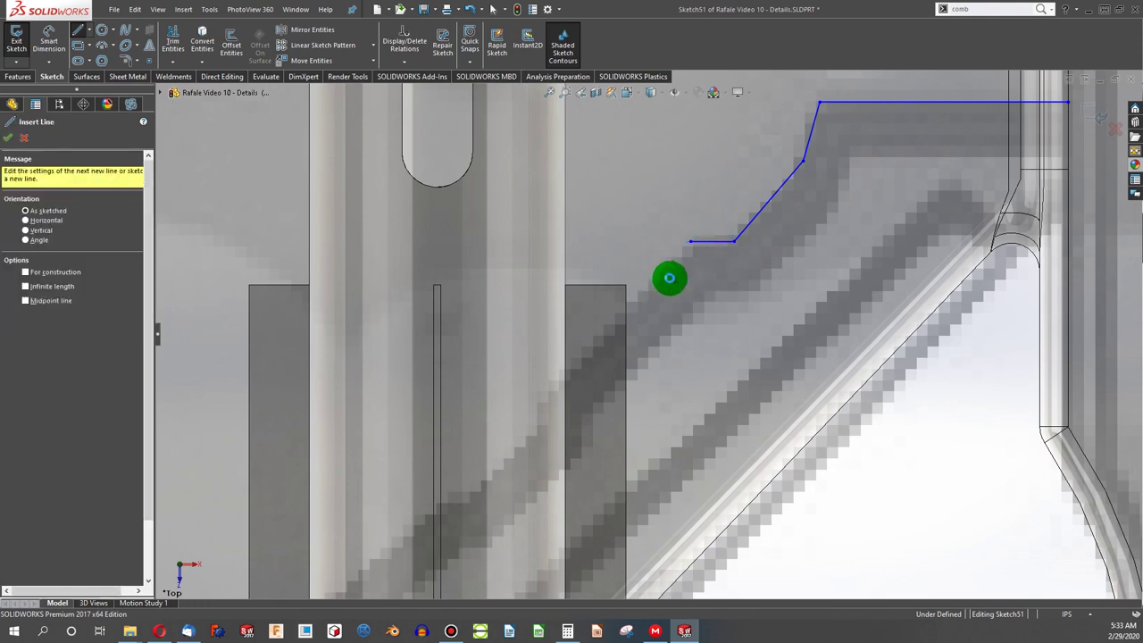
pyautogui.press('Escape')
# Step: Continue the panel trace to the outer store's centre with diagonals about 0.77 in and 0.41 in, joined by a short vertical and ended horizontally
pyautogui.click(75, 37)
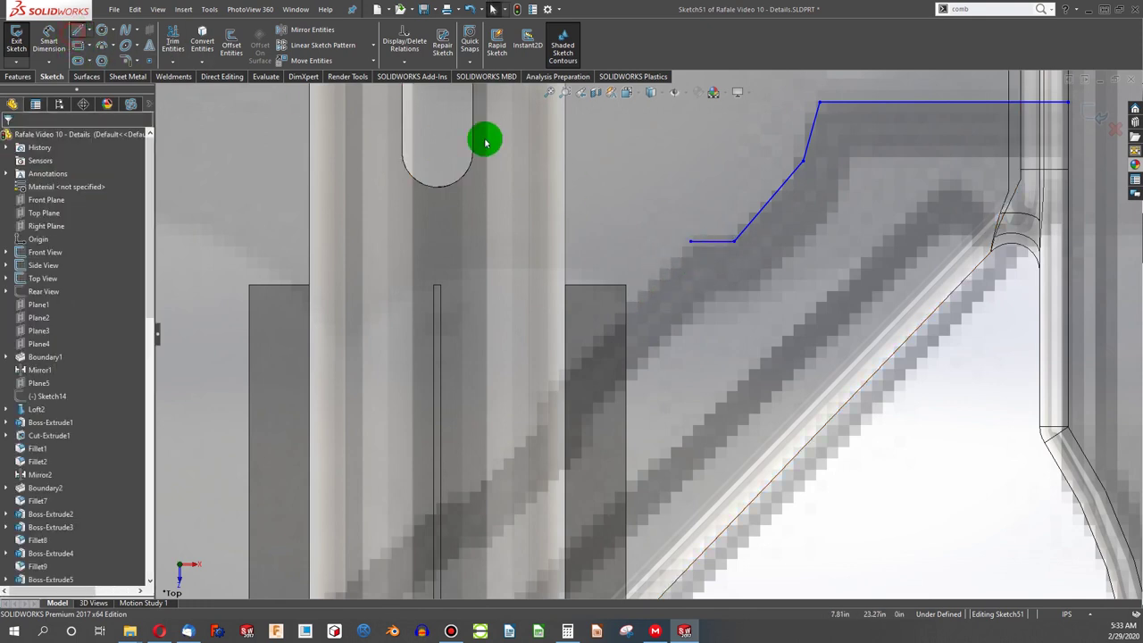
pyautogui.click(690, 243)
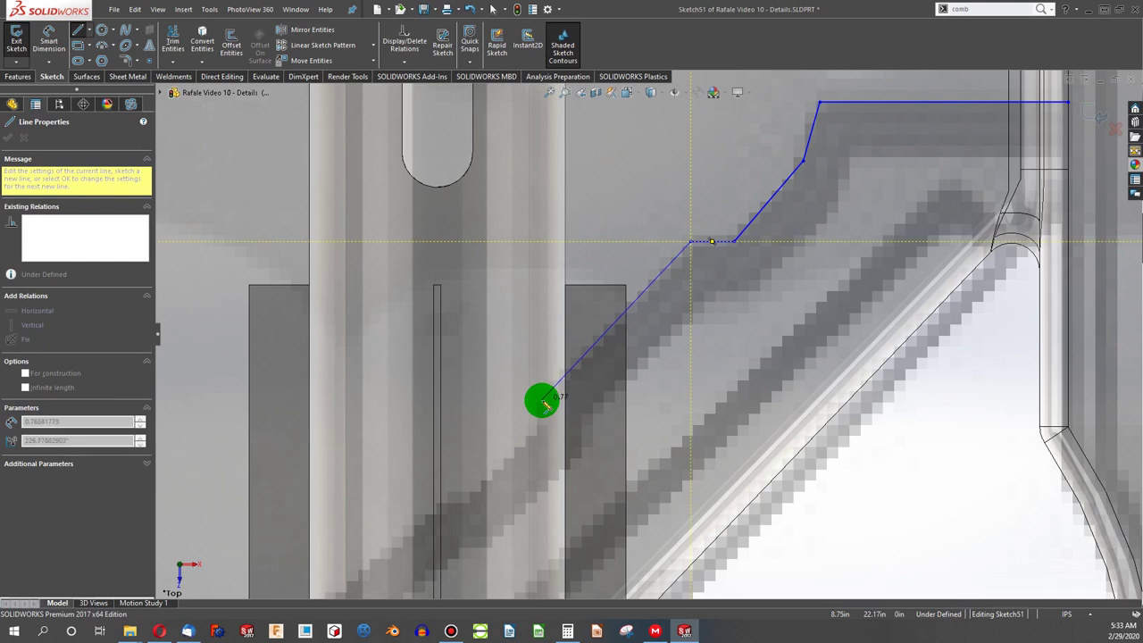
pyautogui.click(542, 400)
pyautogui.click(541, 424)
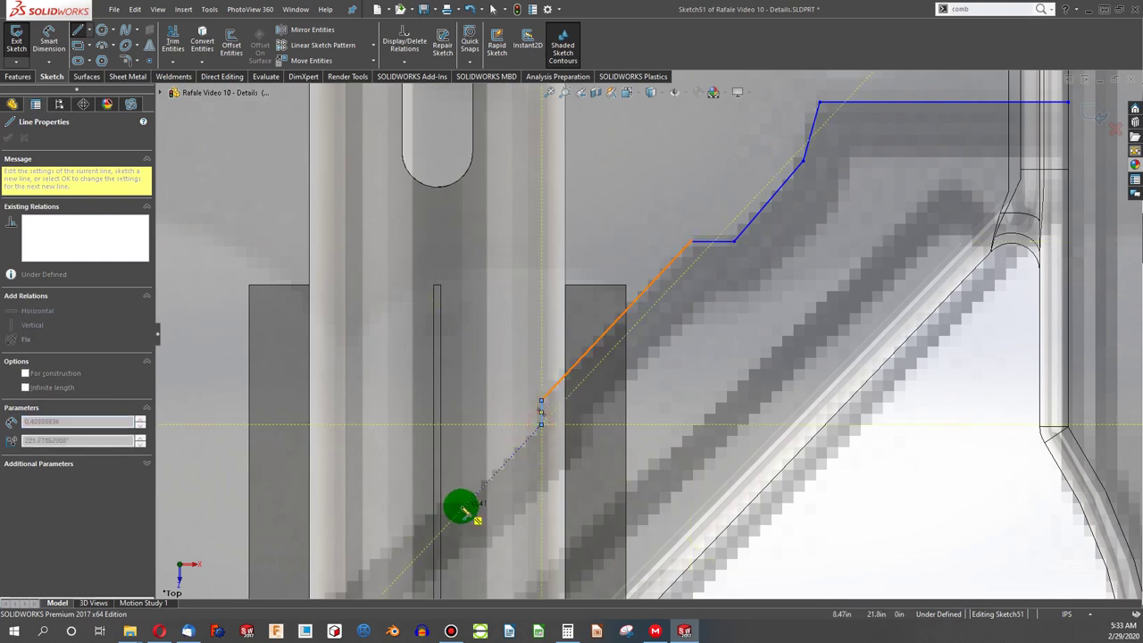
pyautogui.click(444, 505)
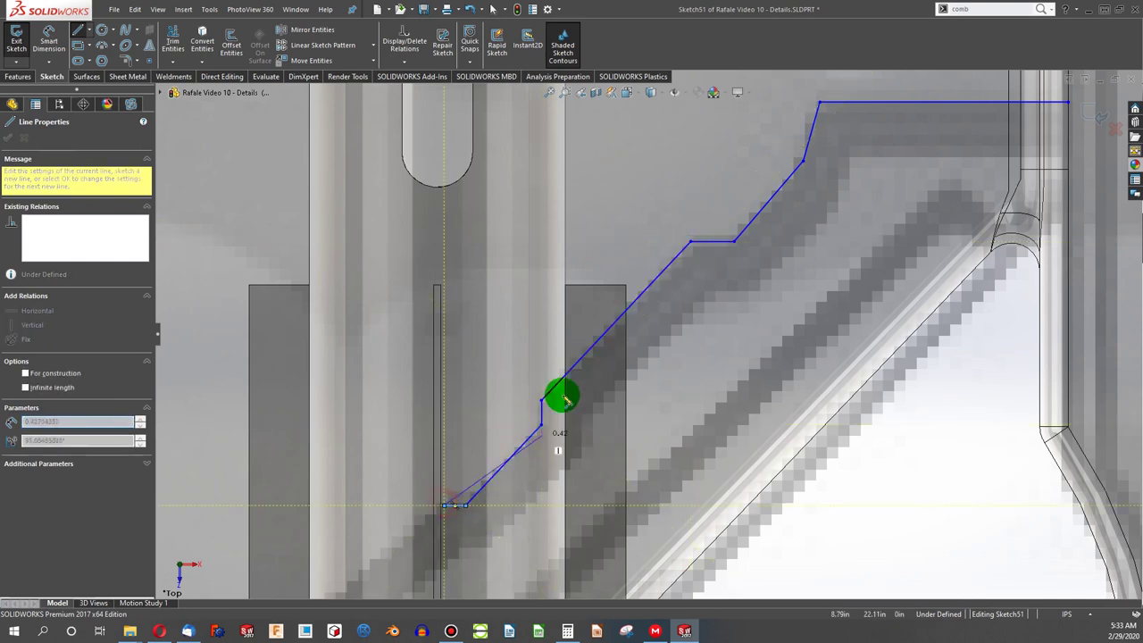
# Step: Extend the panel trace inboard past the outer store's fins with a diagonal, a short steep jog, another diagonal and a horizontal about 0.13 in
pyautogui.scroll(7, 630, 279)
pyautogui.scroll(-5, 561, 417)
pyautogui.scroll(-2, 558, 406)
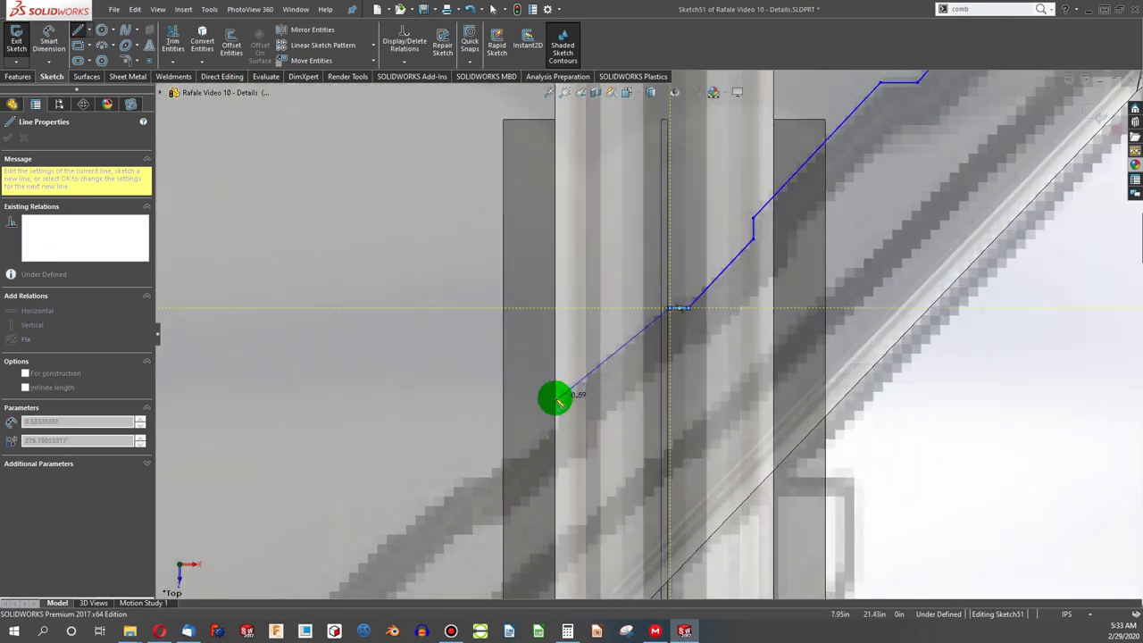
pyautogui.click(560, 402)
pyautogui.click(555, 423)
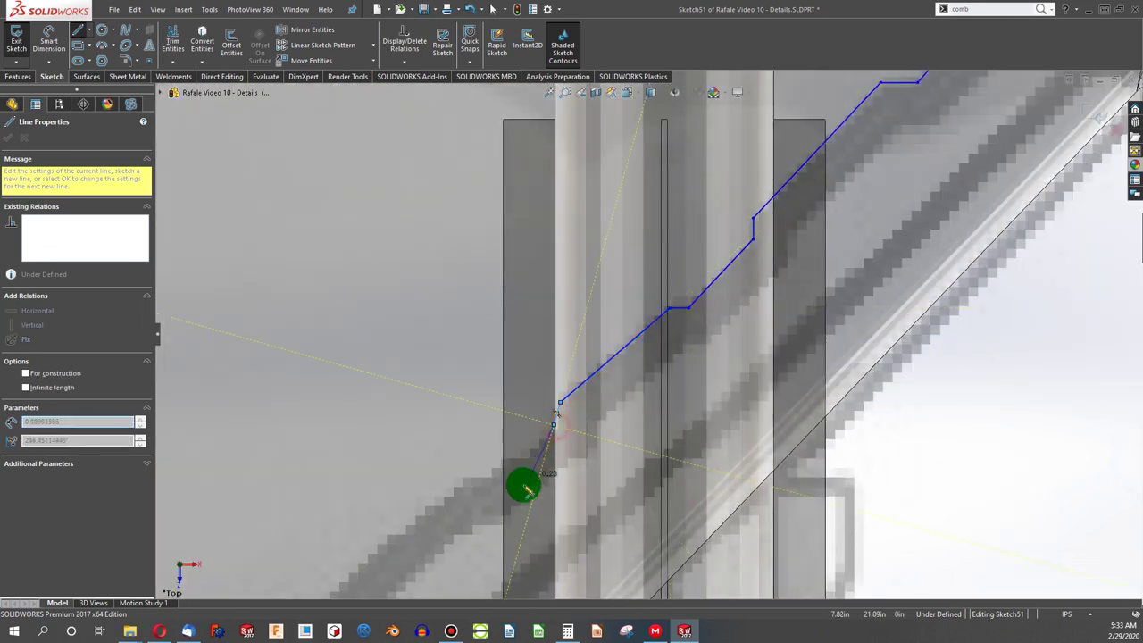
pyautogui.click(497, 482)
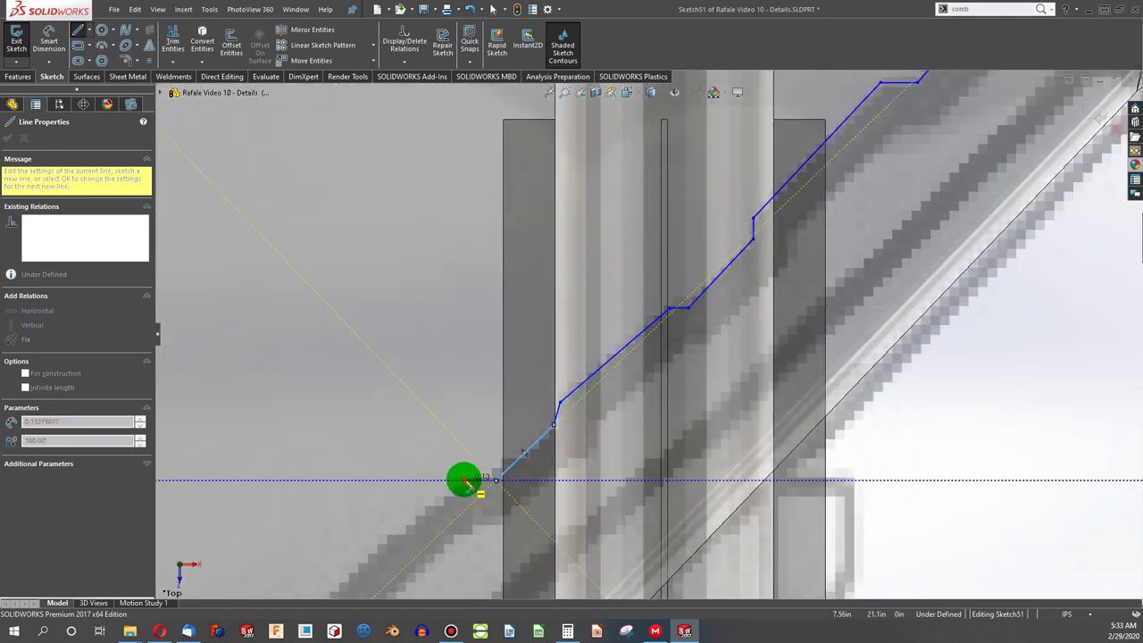
pyautogui.click(465, 480)
# Step: Trace the next panel jog between the two stores with a diagonal about 1.02 in long, a short vertical, a short diagonal and a short horizontal
pyautogui.scroll(5, 688, 262)
pyautogui.scroll(-3, 520, 428)
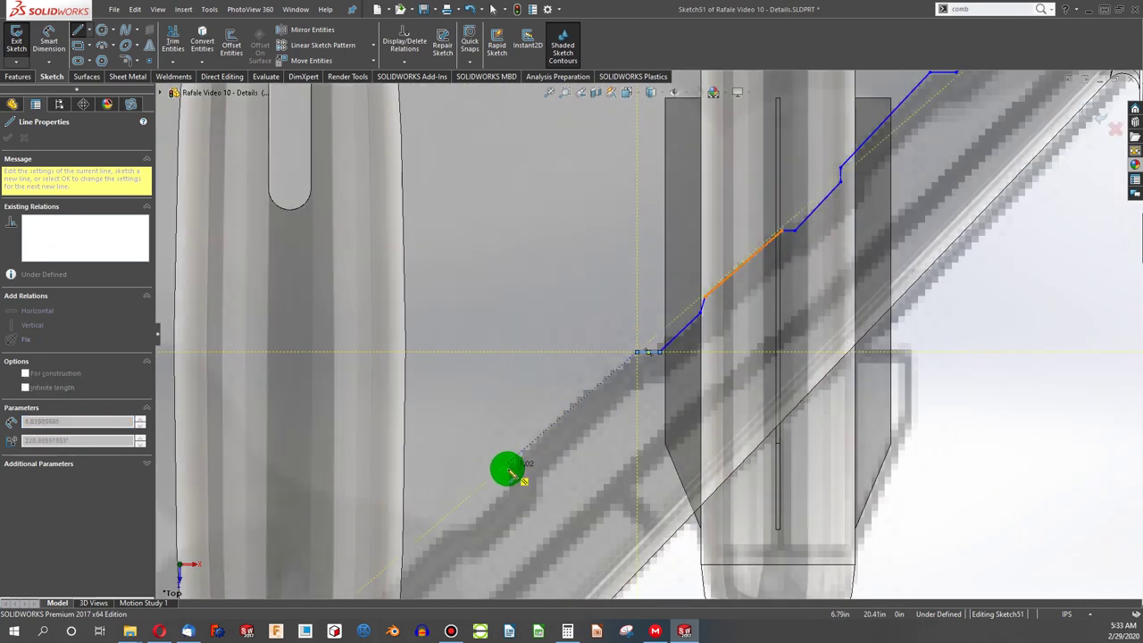
pyautogui.click(509, 471)
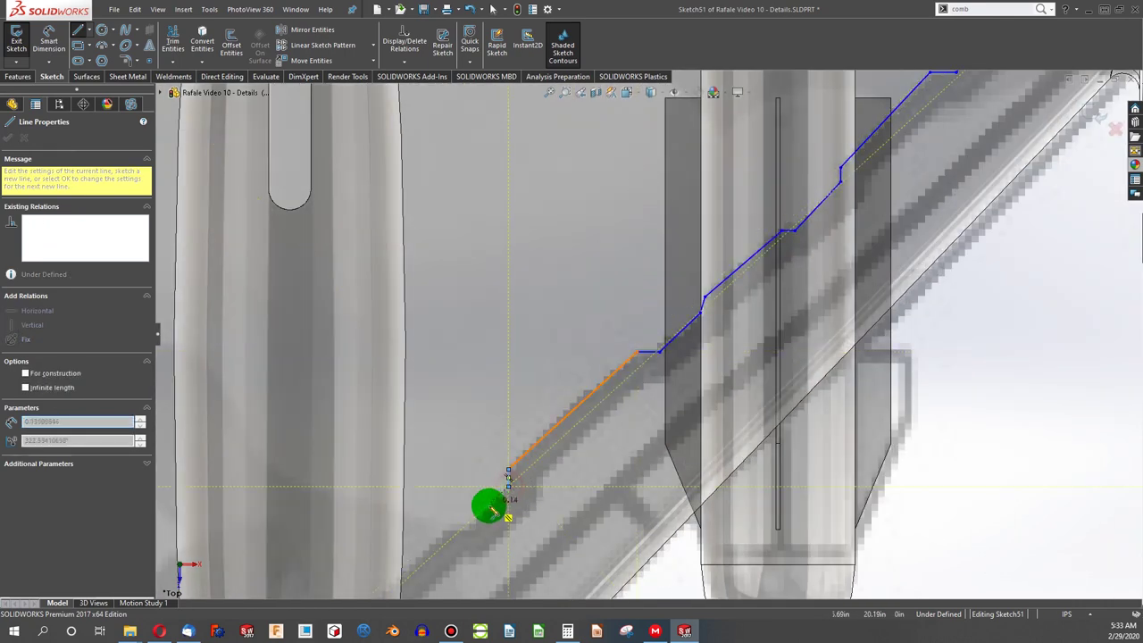
pyautogui.click(448, 531)
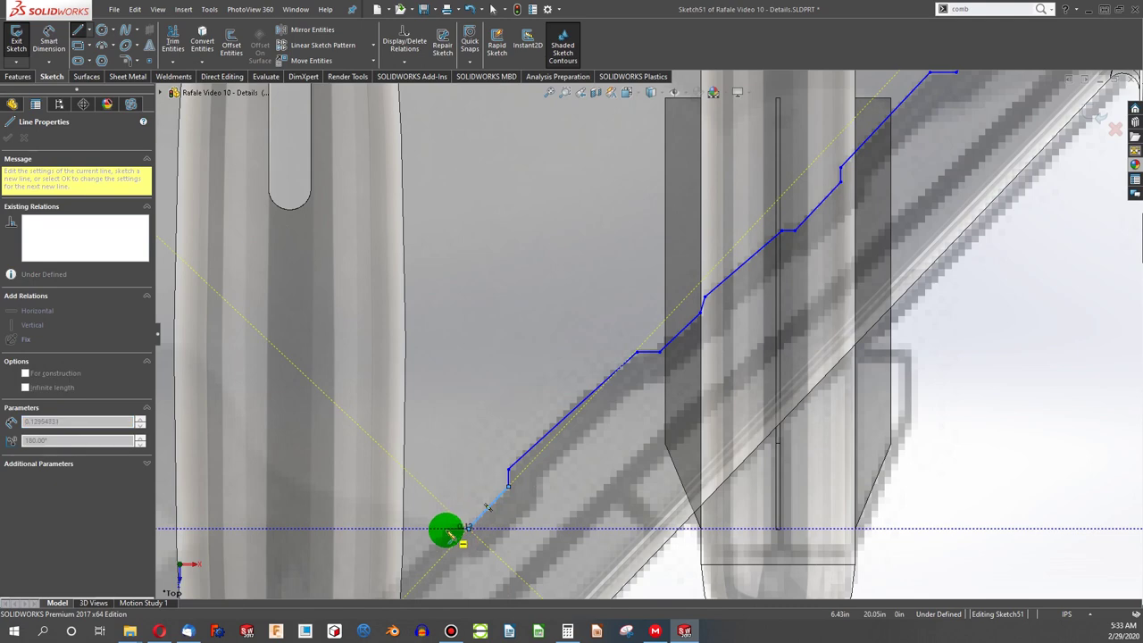
# Step: Carry the panel trace over the inner store with a diagonal, a short vertical, a second diagonal and a short horizontal line
pyautogui.scroll(4, 689, 208)
pyautogui.scroll(-2, 541, 452)
pyautogui.scroll(-3, 540, 453)
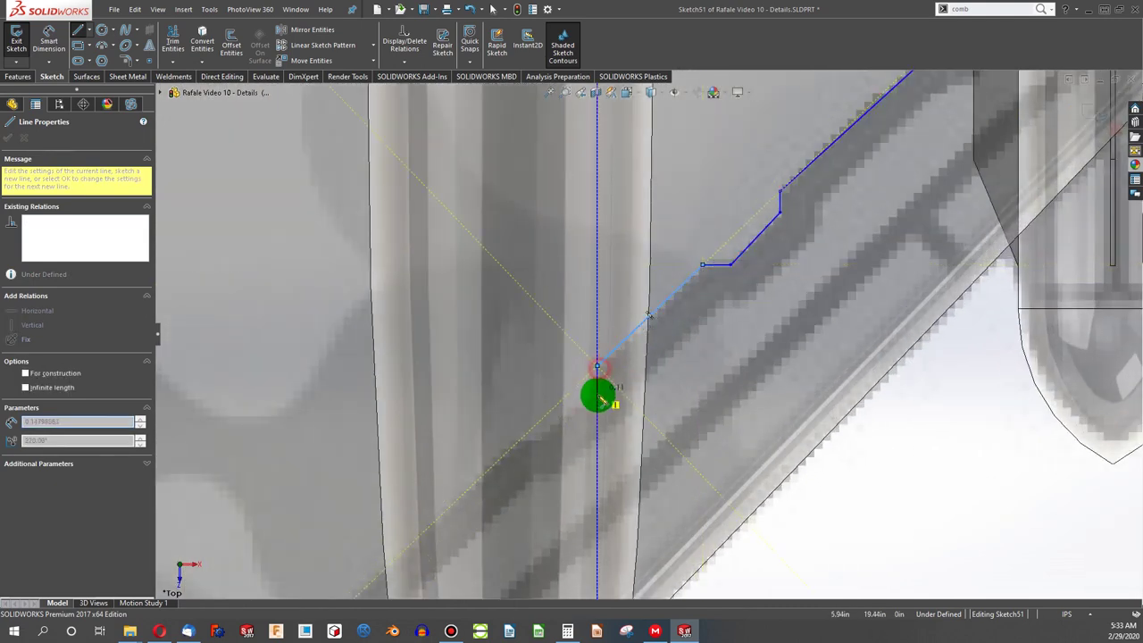
pyautogui.click(597, 398)
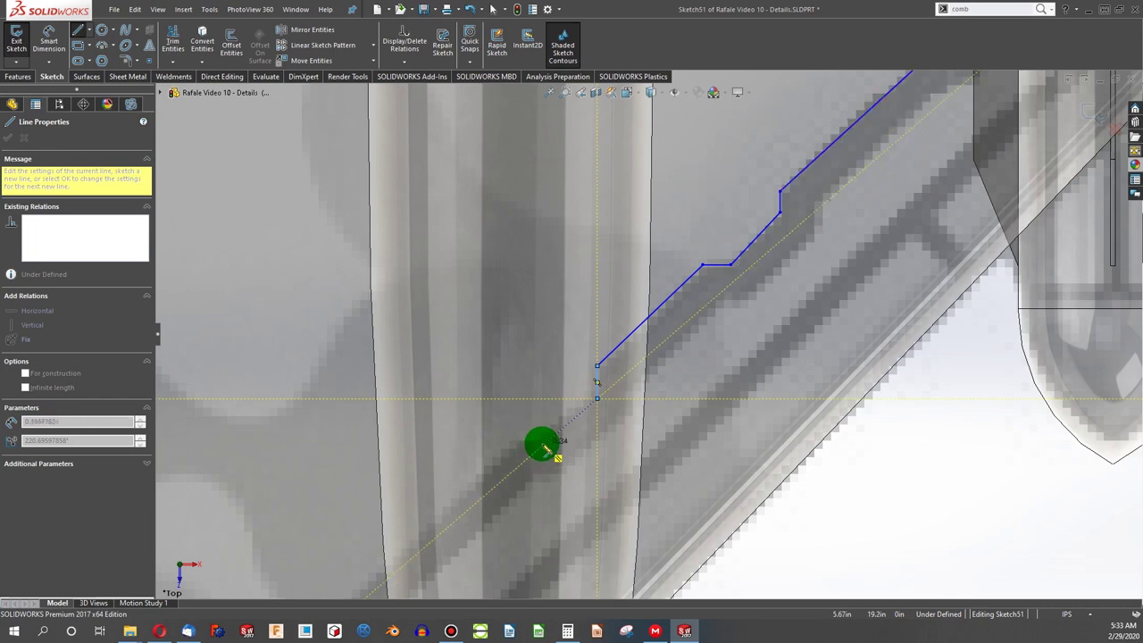
pyautogui.click(537, 441)
# Step: Trace the jog inboard of the inner store with a diagonal about 1.26 in, a short vertical, a diagonal and a horizontal about 0.18 in
pyautogui.scroll(3, 719, 247)
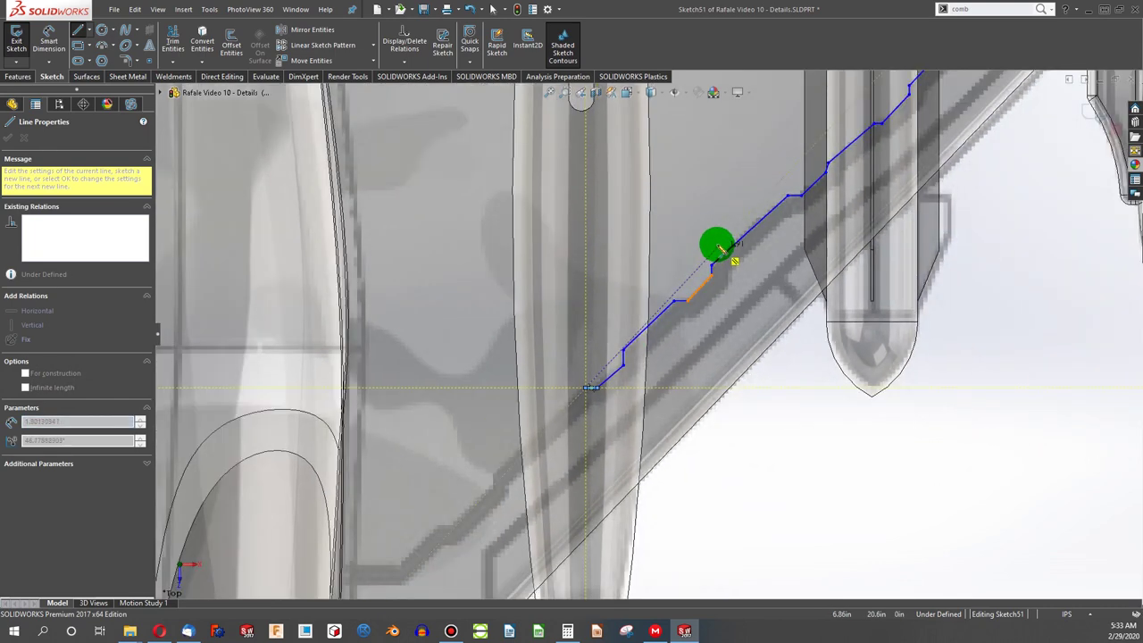
pyautogui.scroll(-2, 507, 459)
pyautogui.scroll(-3, 506, 460)
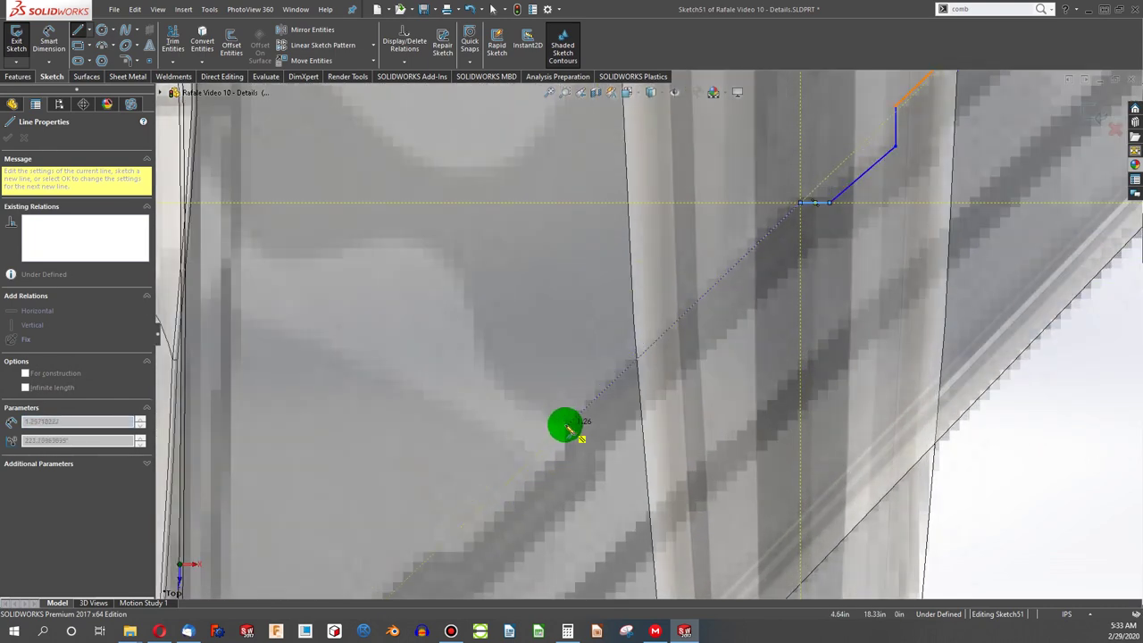
pyautogui.click(567, 425)
pyautogui.click(566, 462)
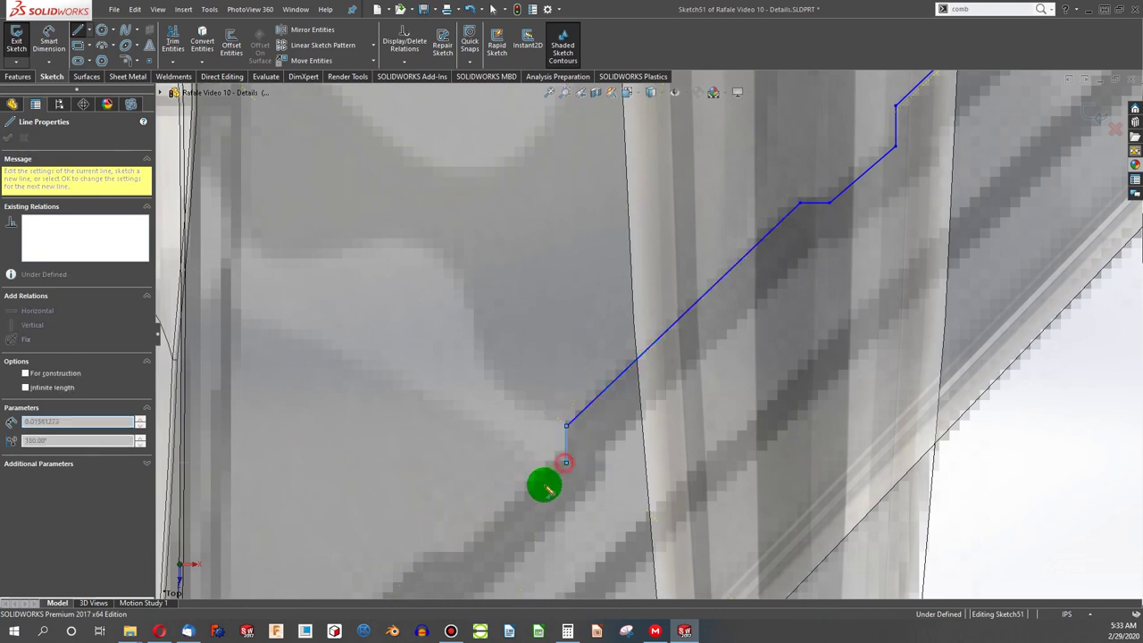
pyautogui.click(467, 556)
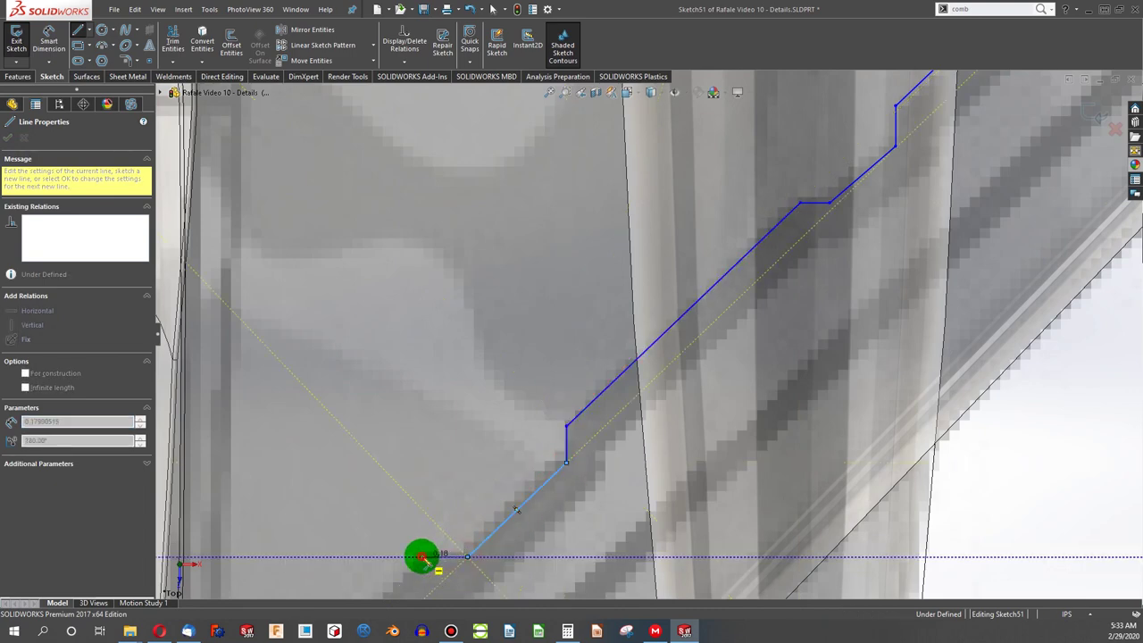
pyautogui.click(422, 557)
# Step: Finish the panel trace at the fuselage edge with a diagonal about 0.52 in long and a horizontal line about 0.59 in long
pyautogui.scroll(4, 643, 322)
pyautogui.scroll(-6, 508, 435)
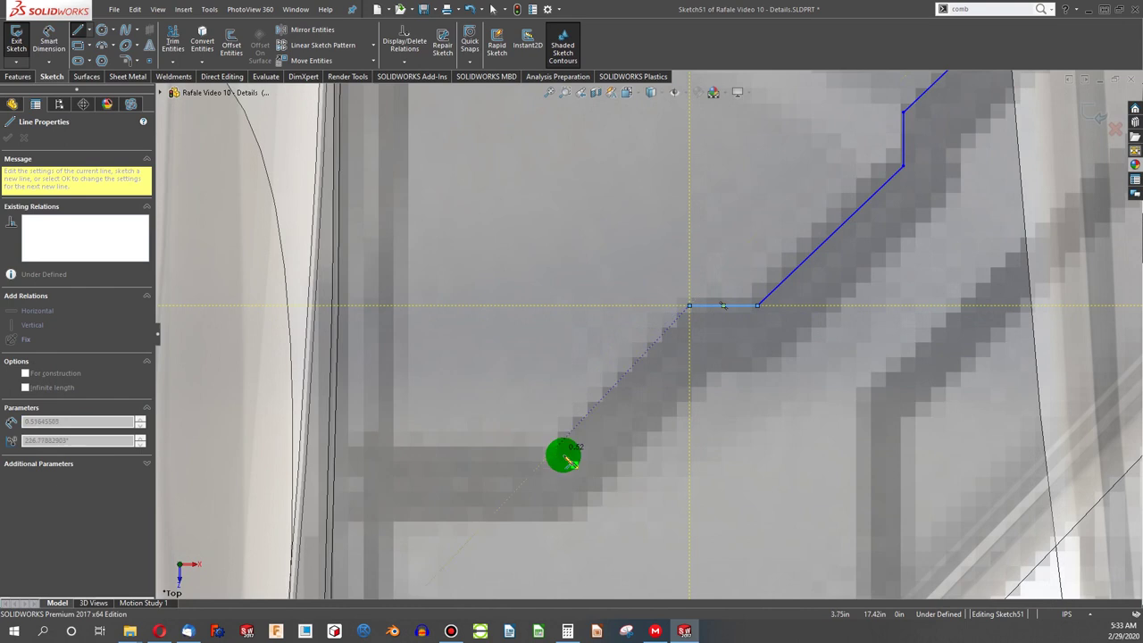
pyautogui.click(560, 456)
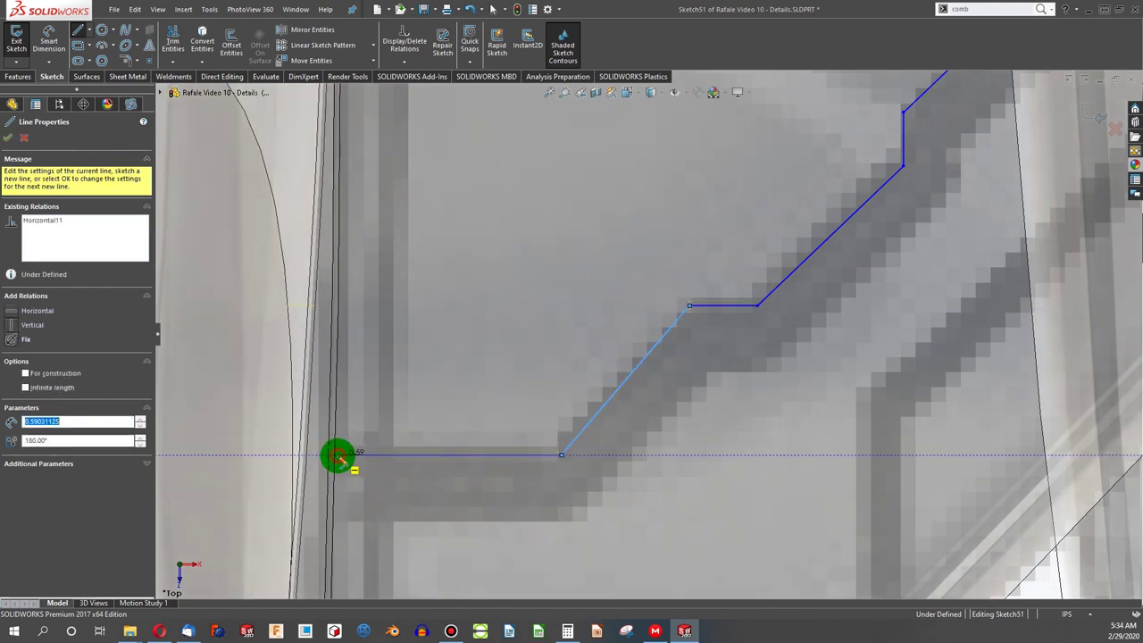
pyautogui.click(341, 456)
pyautogui.press('Escape')
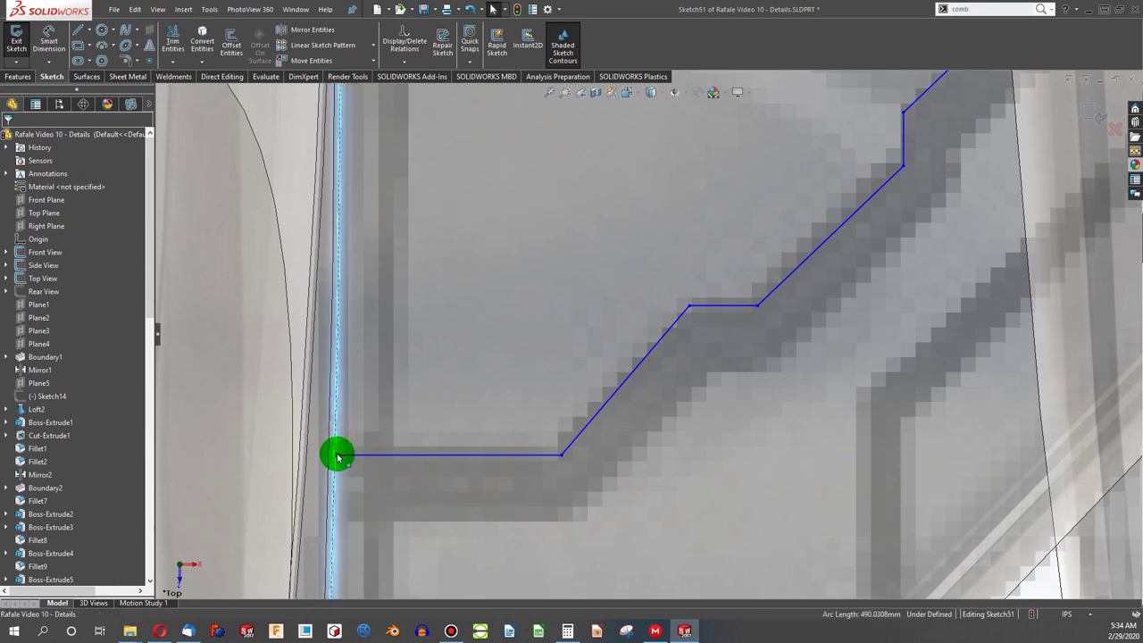
# Step: Try a Pierce relation between the trace's inboard endpoint and the fuselage edge, and undo it
pyautogui.click(338, 455)
pyautogui.keyDown('ctrl'); pyautogui.click(336, 446); pyautogui.keyUp('ctrl')
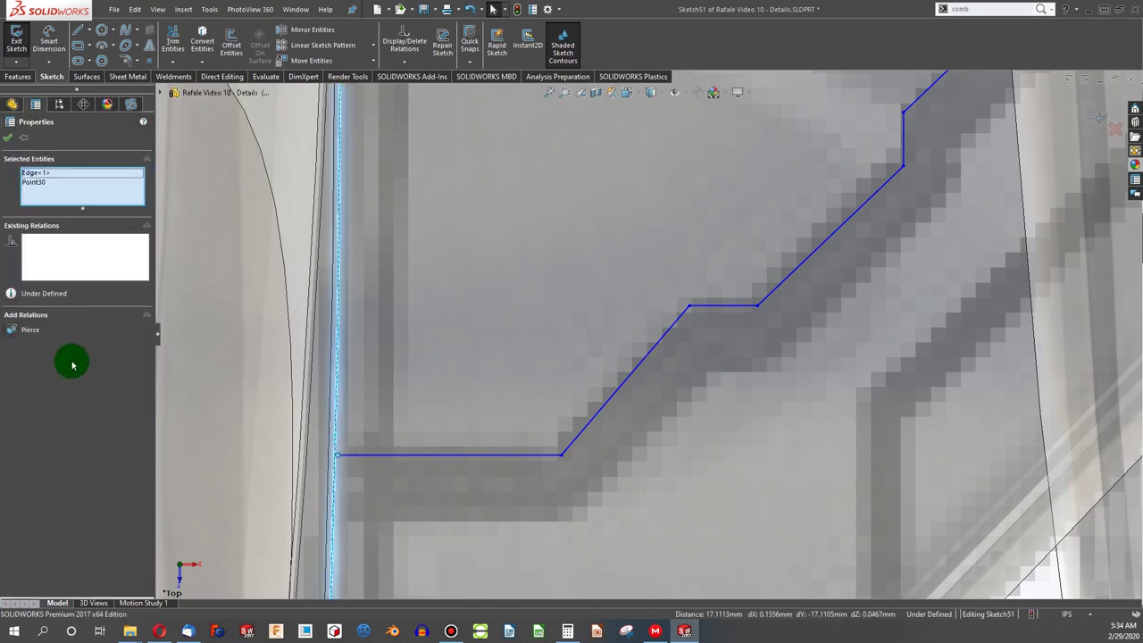
pyautogui.click(10, 330)
pyautogui.scroll(8, 382, 439)
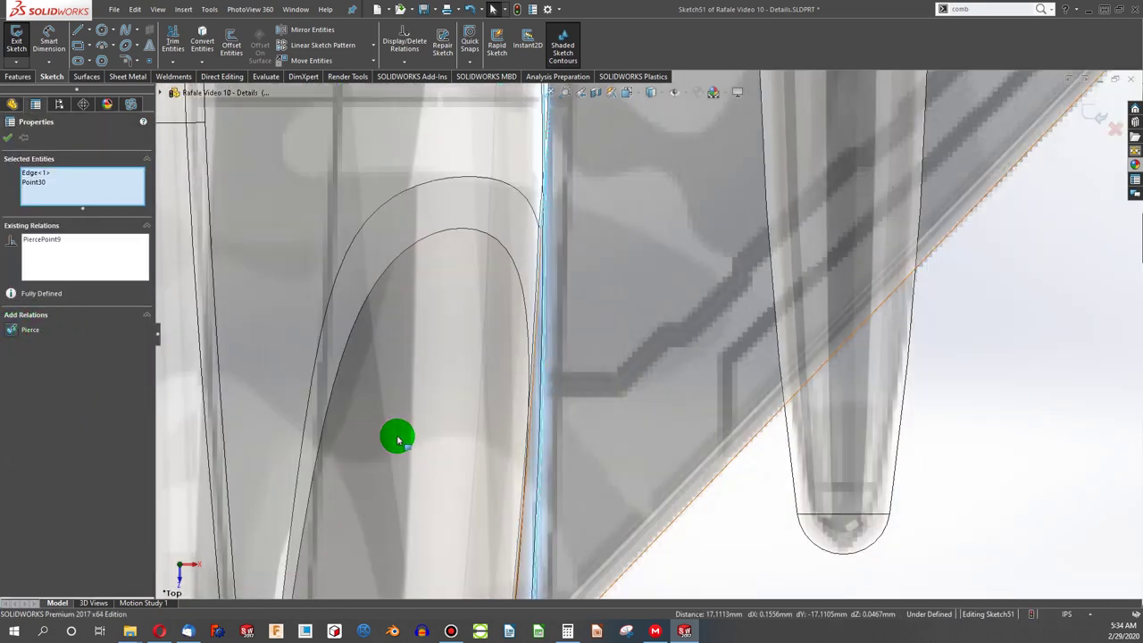
pyautogui.click(711, 445)
pyautogui.scroll(4, 710, 444)
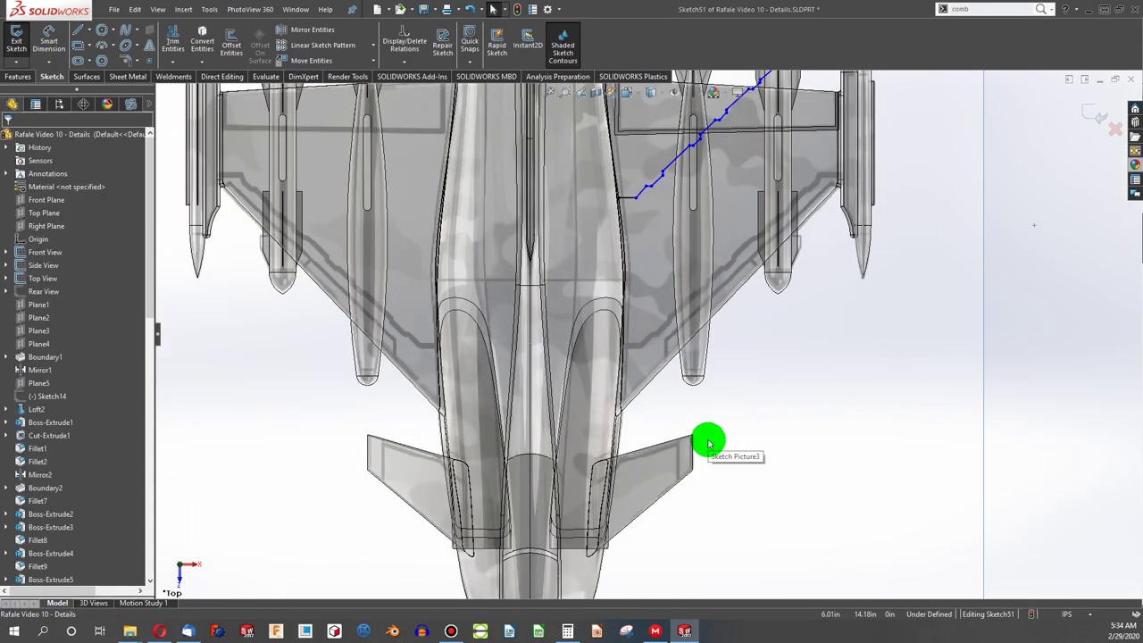
pyautogui.hotkey('ctrl', 'z')
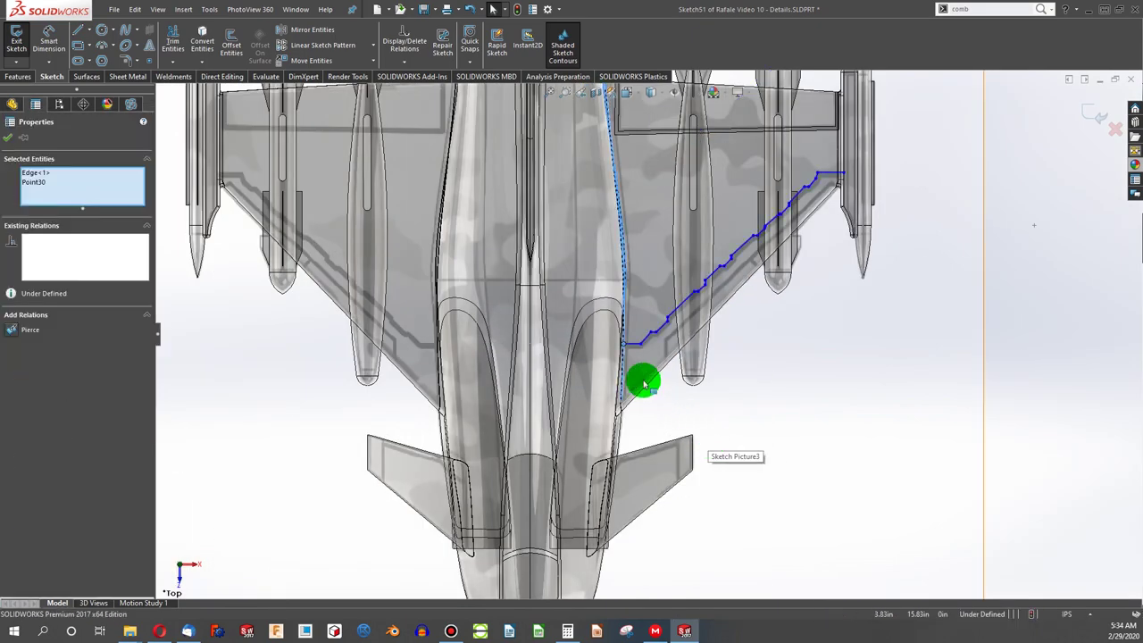
# Step: Move the trace's inboard endpoint onto the fuselage edge so that it is coincident with it
pyautogui.scroll(-10, 639, 364)
pyautogui.press('Escape')
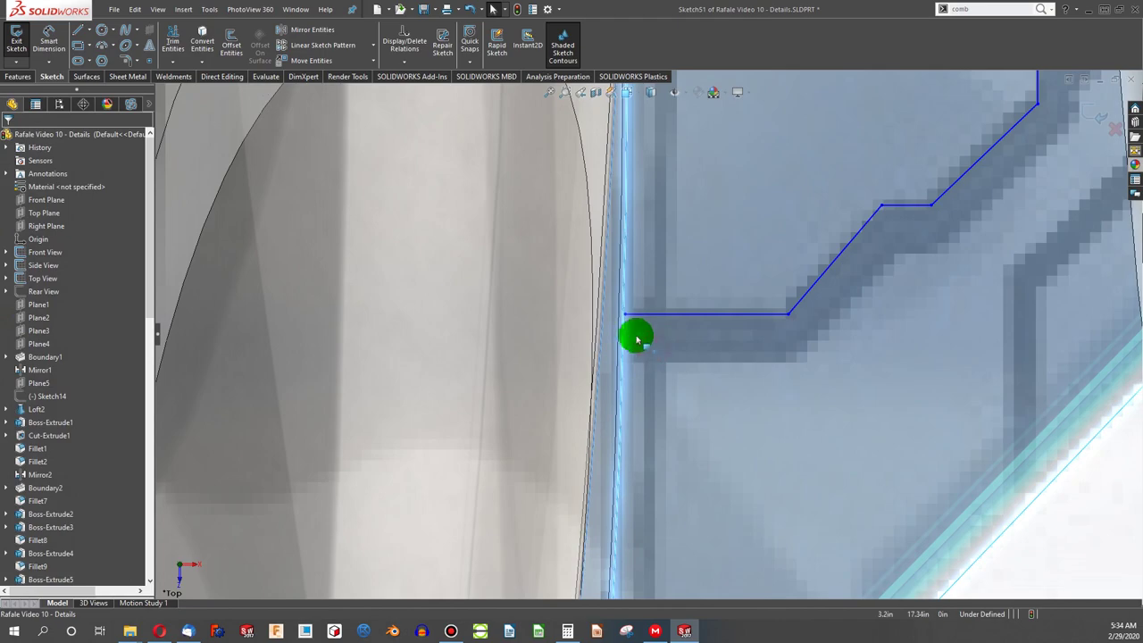
pyautogui.moveTo(638, 320); pyautogui.dragTo(618, 317)
pyautogui.scroll(5, 684, 354)
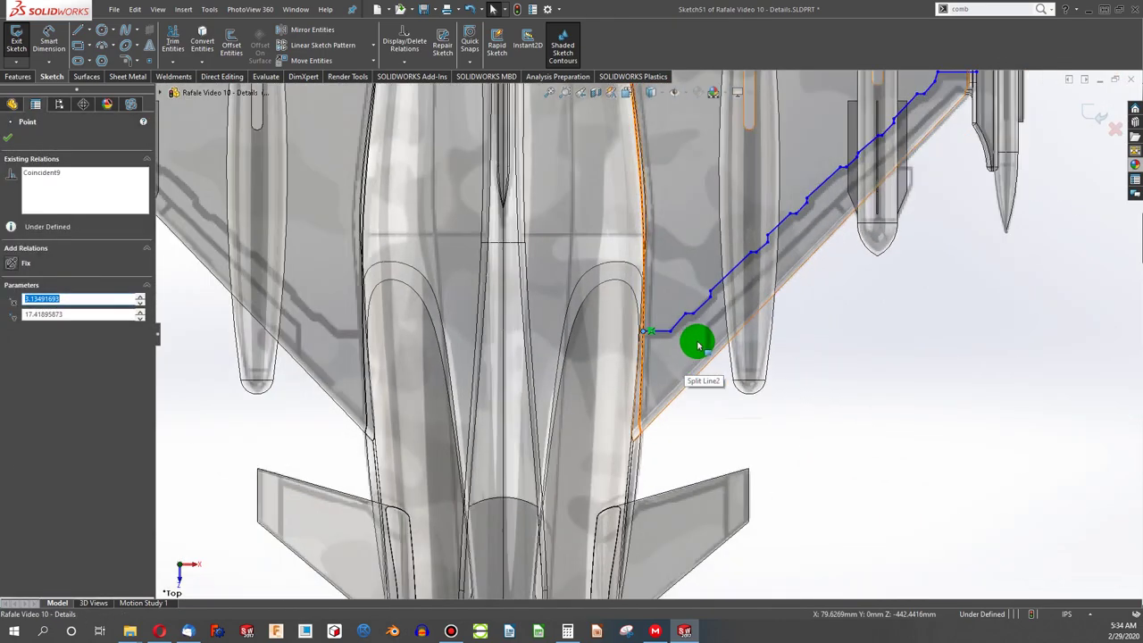
# Step: Offset the whole stepped panel trace 0.125 in toward the wing's leading edge
pyautogui.scroll(5, 783, 217)
pyautogui.scroll(-7, 872, 238)
pyautogui.click(887, 242)
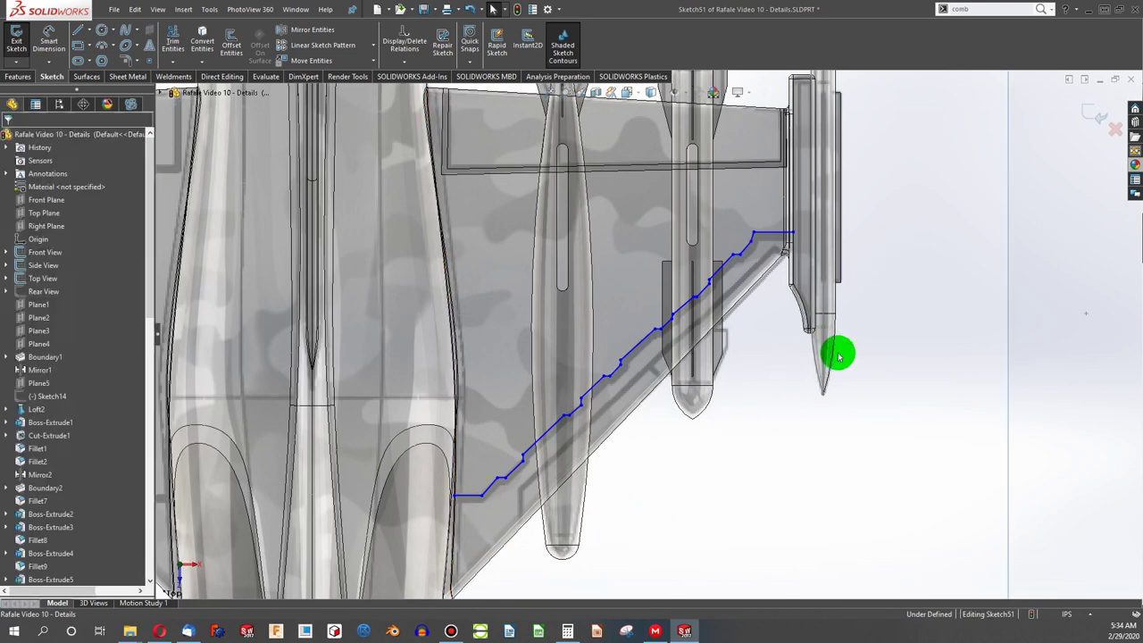
pyautogui.moveTo(1034, 235)
pyautogui.mouseDown()
pyautogui.moveTo(541, 629)
pyautogui.moveTo(416, 630)
pyautogui.mouseUp()
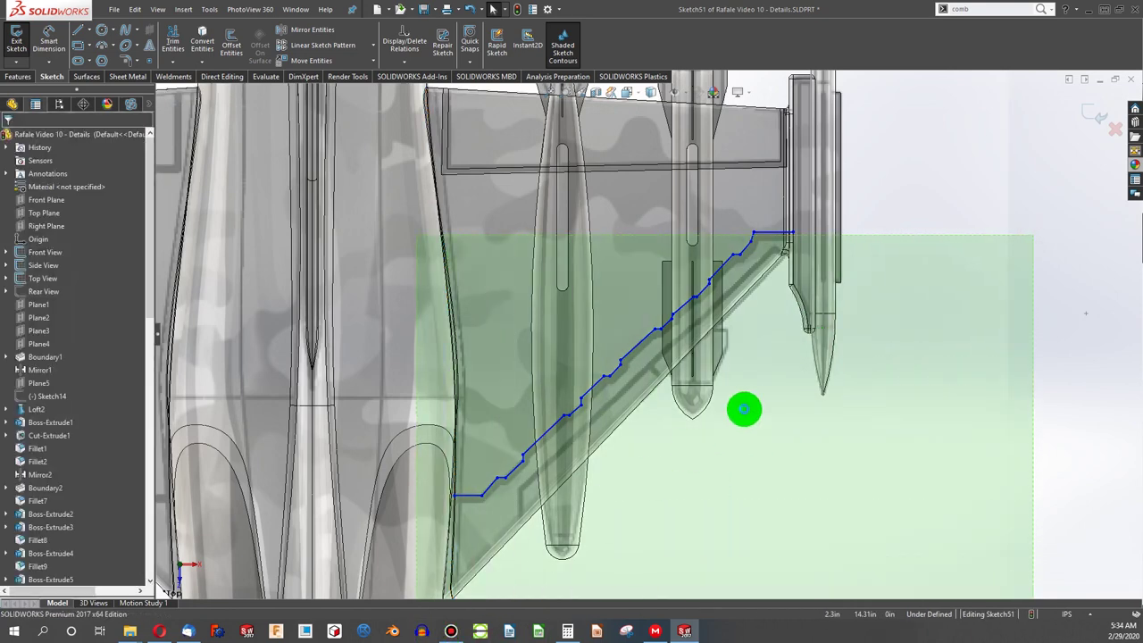
pyautogui.keyDown('ctrl'); pyautogui.click(762, 237); pyautogui.keyUp('ctrl')
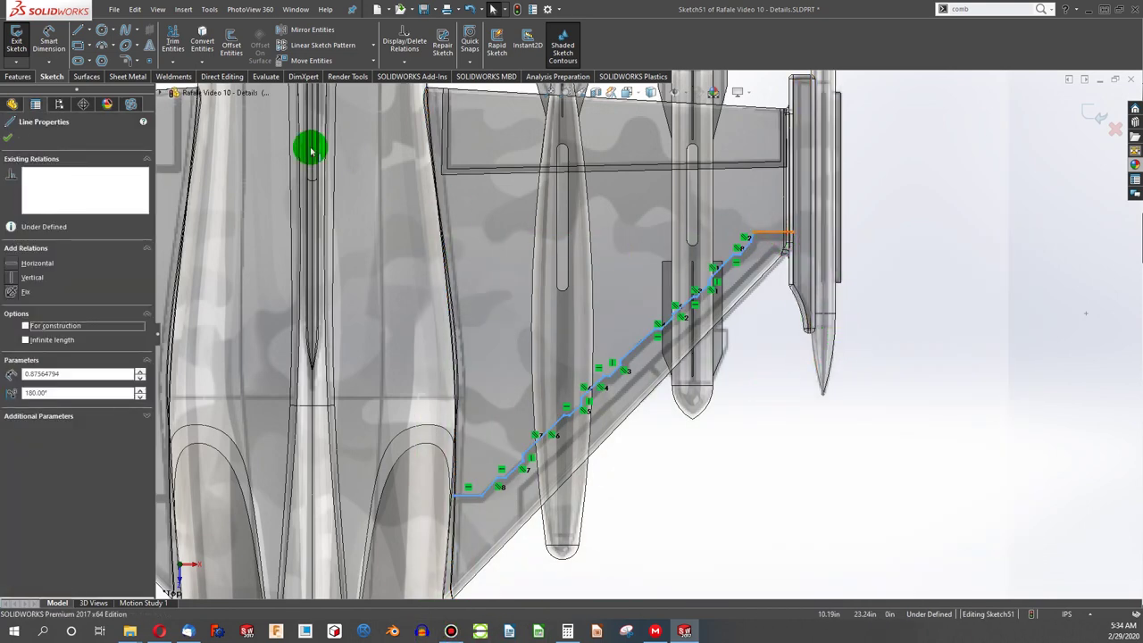
pyautogui.click(228, 41)
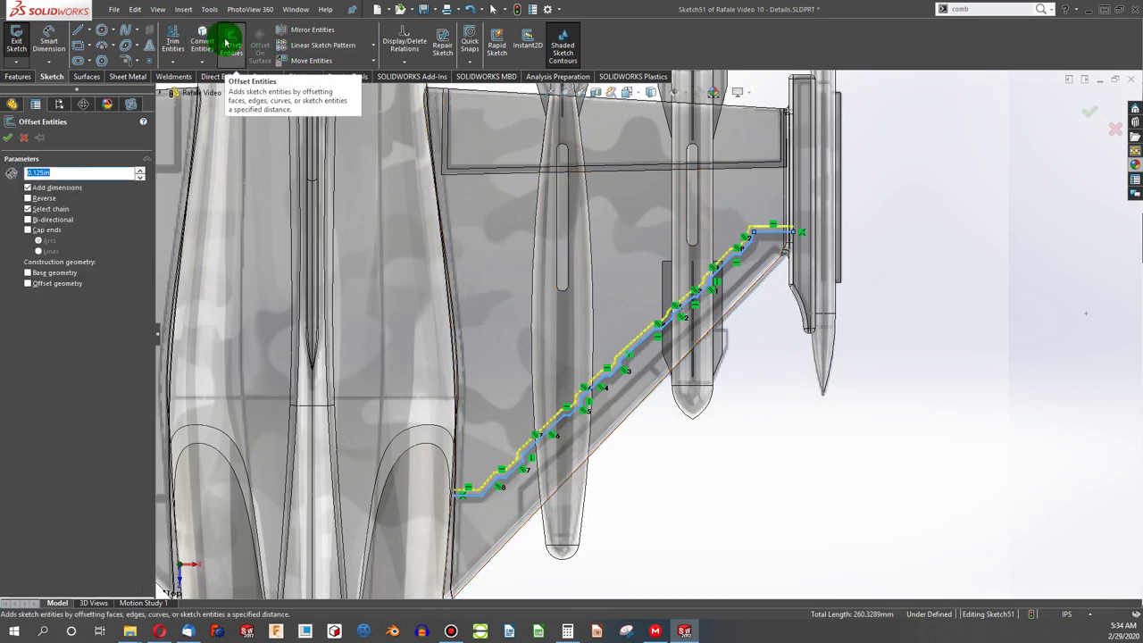
pyautogui.click(9, 138)
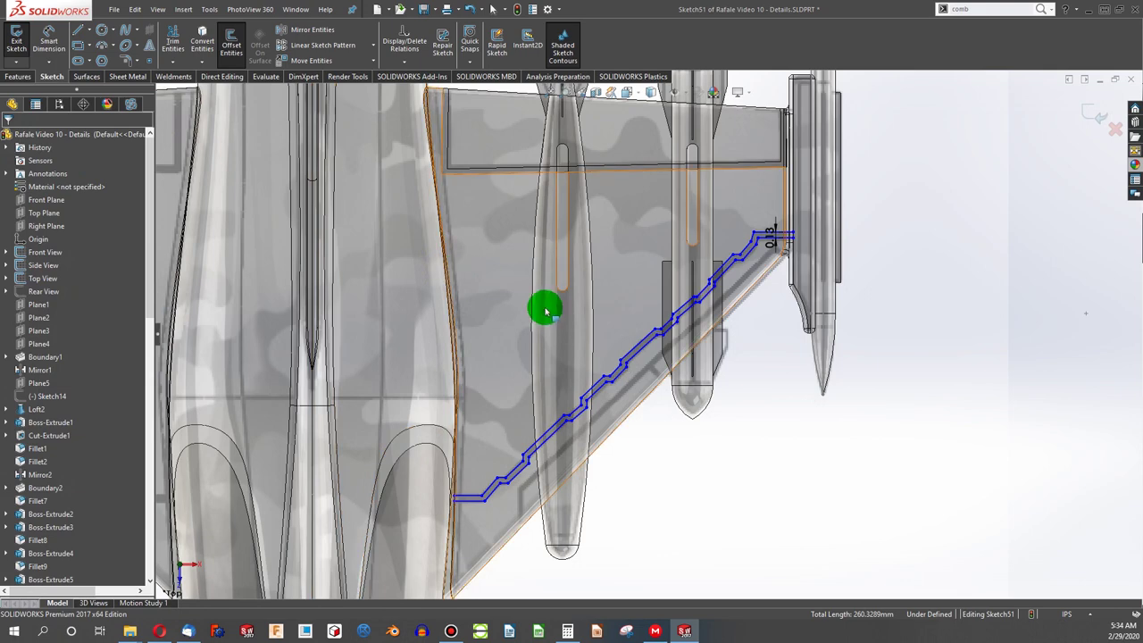
# Step: Make the offset line's outboard endpoint coincident with the wingtip rail edge and its inboard endpoint coincident with the fuselage edge
pyautogui.scroll(1, 685, 338)
pyautogui.scroll(-8, 706, 284)
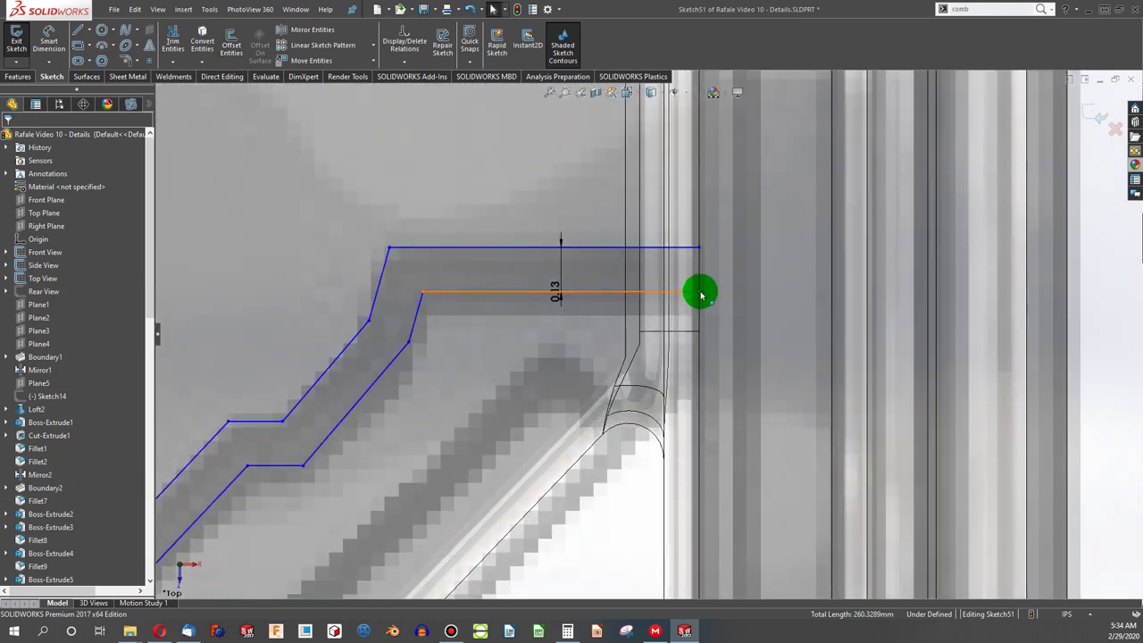
pyautogui.moveTo(698, 294)
pyautogui.mouseDown()
pyautogui.moveTo(687, 298)
pyautogui.moveTo(700, 296)
pyautogui.mouseUp()
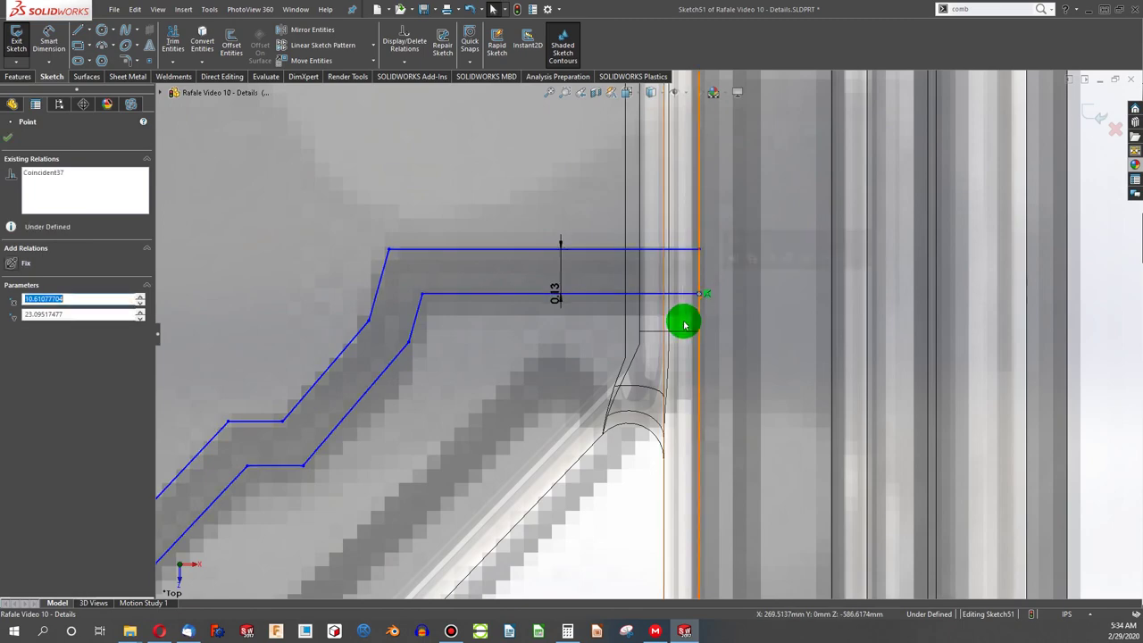
pyautogui.scroll(8, 666, 328)
pyautogui.scroll(2, 393, 514)
pyautogui.scroll(-10, 449, 502)
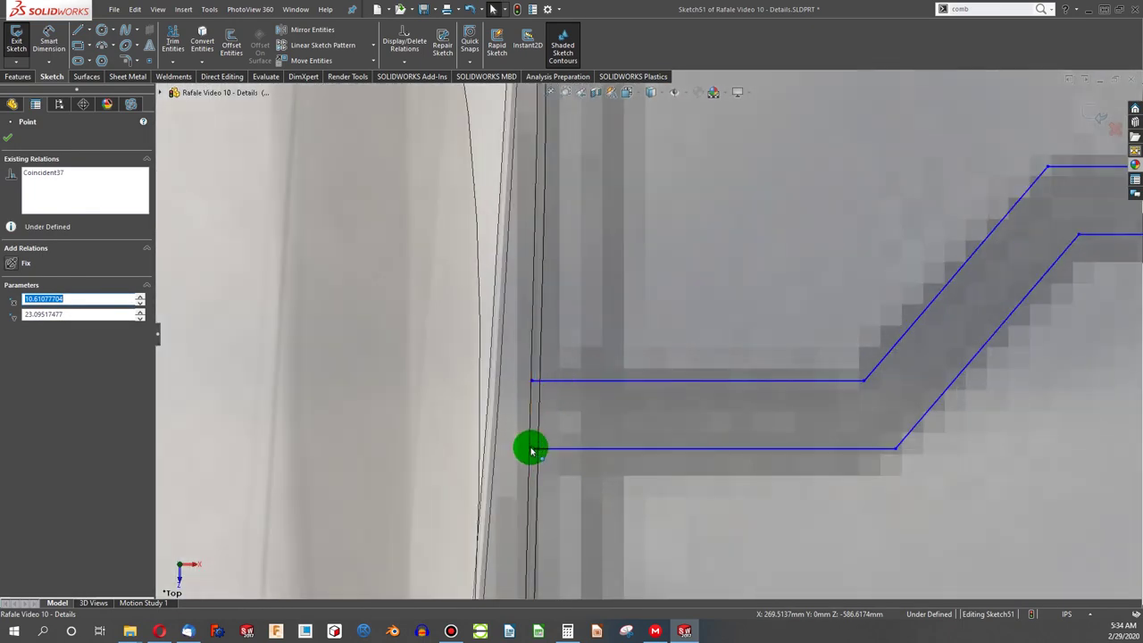
pyautogui.moveTo(531, 451); pyautogui.dragTo(528, 454)
pyautogui.scroll(10, 559, 455)
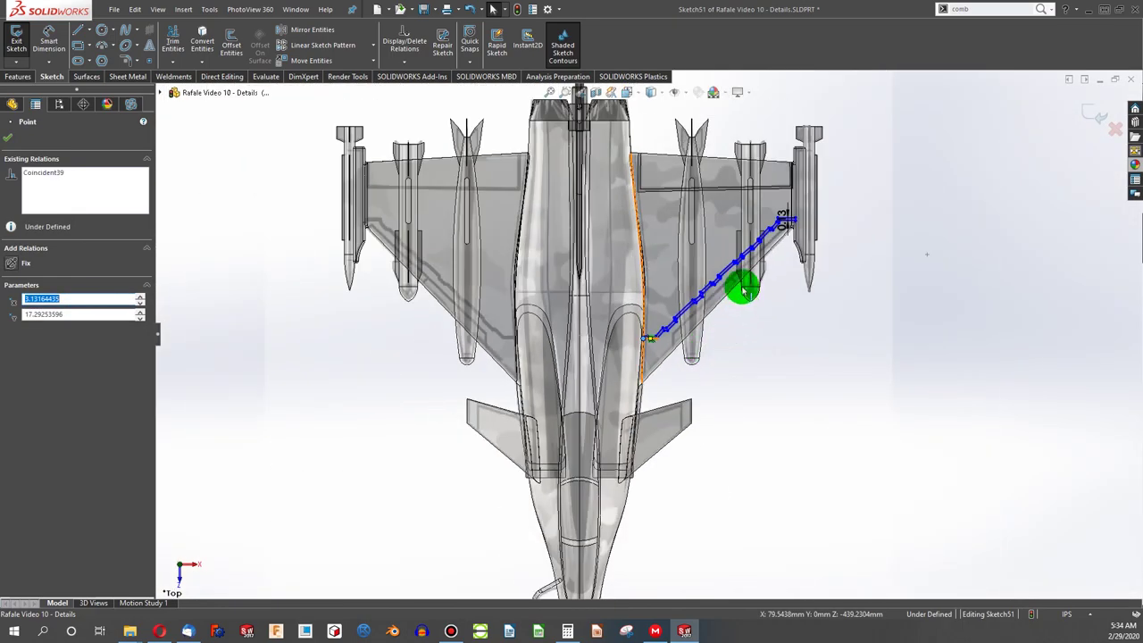
# Step: Close both ends of the stepped strip with short lines about 0.125 in long, at the fuselage and at the wingtip rail
pyautogui.scroll(-3, 530, 367)
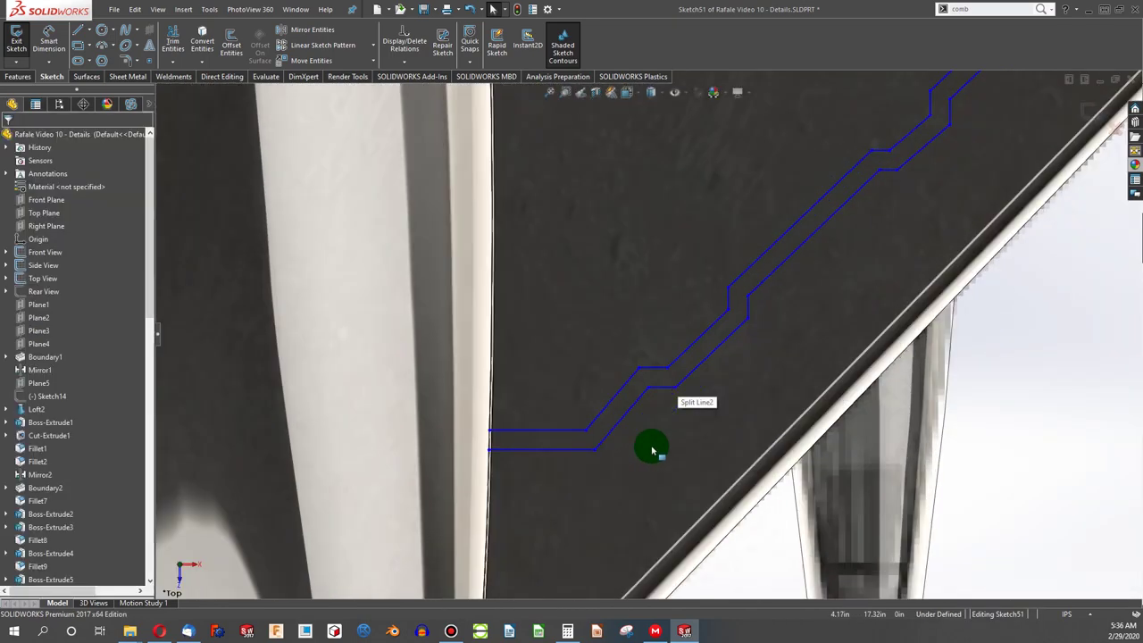
pyautogui.scroll(-5, 605, 408)
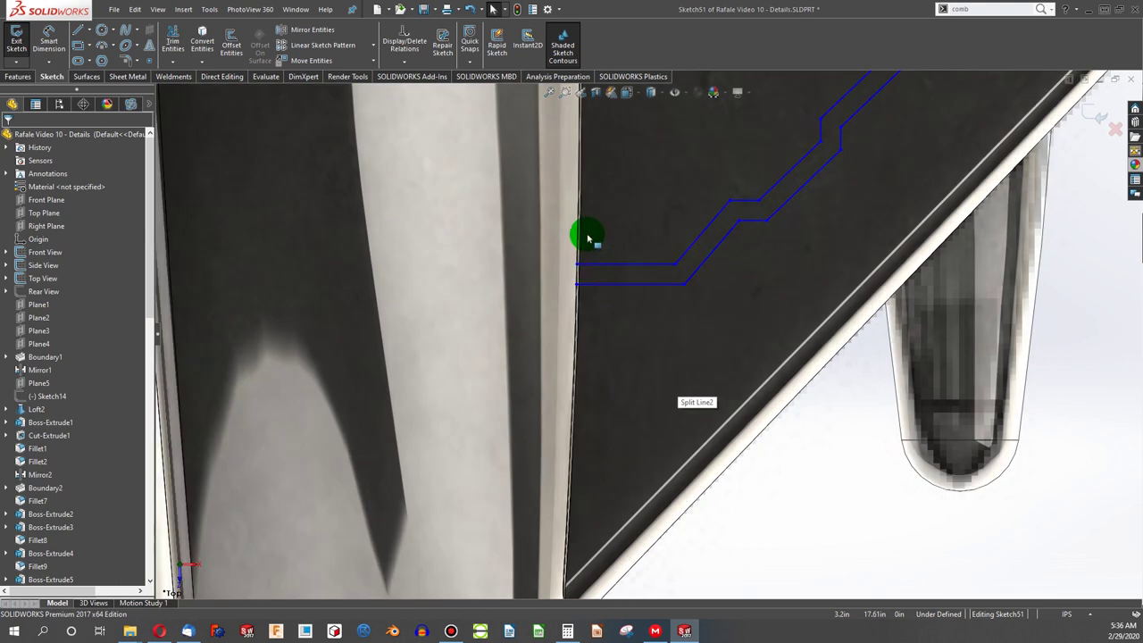
pyautogui.scroll(-3, 587, 238)
pyautogui.press('l')
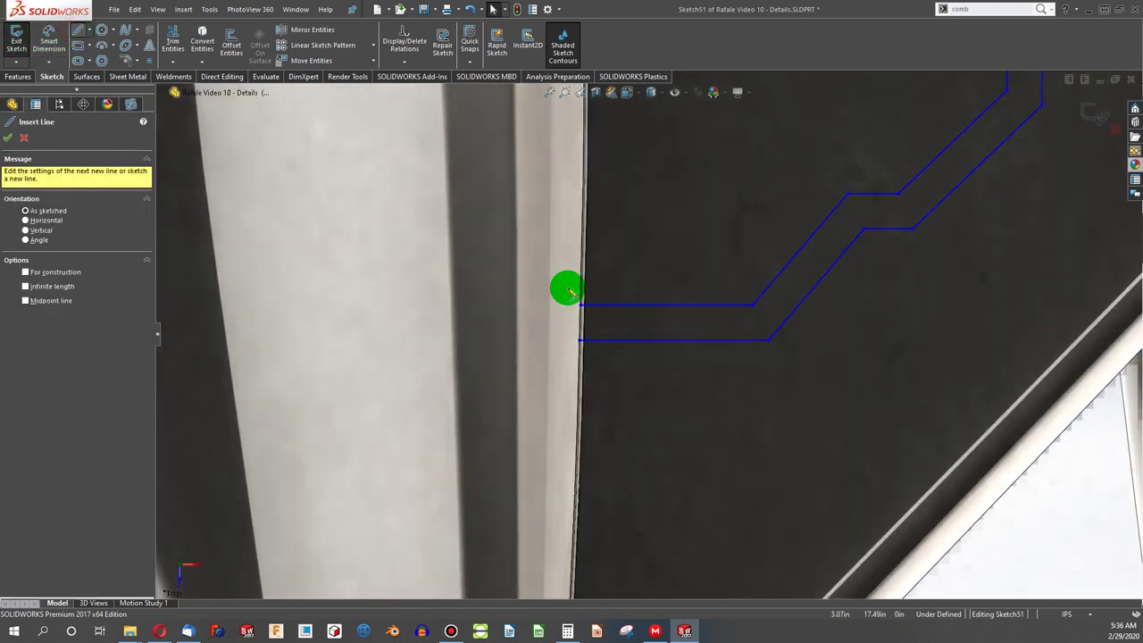
pyautogui.click(581, 308)
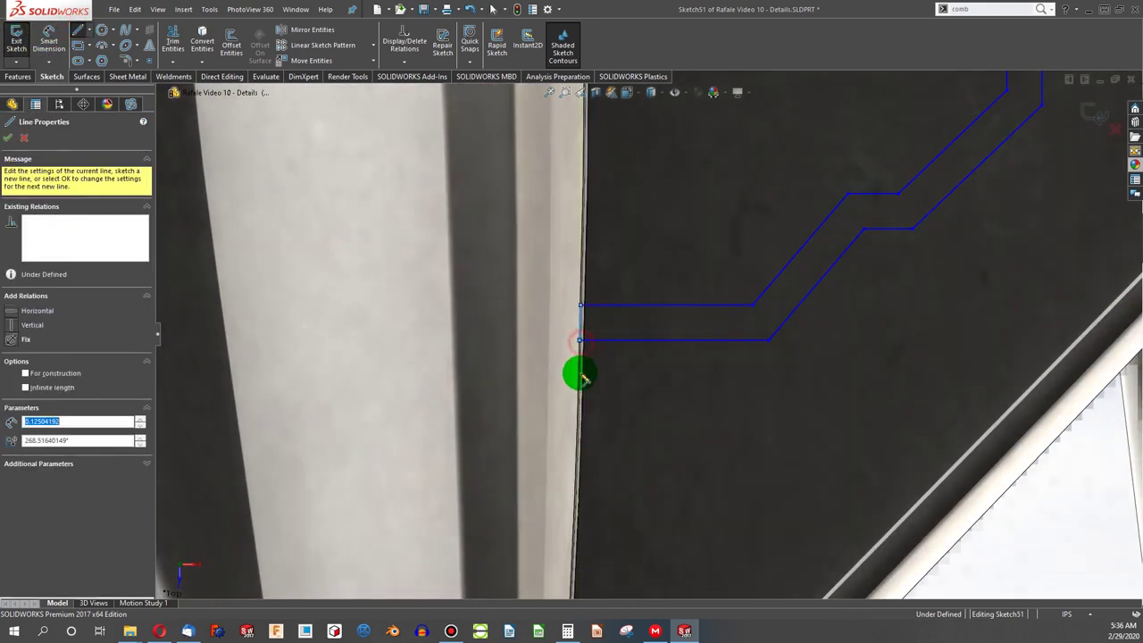
pyautogui.scroll(3, 572, 384)
pyautogui.scroll(3, 630, 335)
pyautogui.scroll(-10, 790, 223)
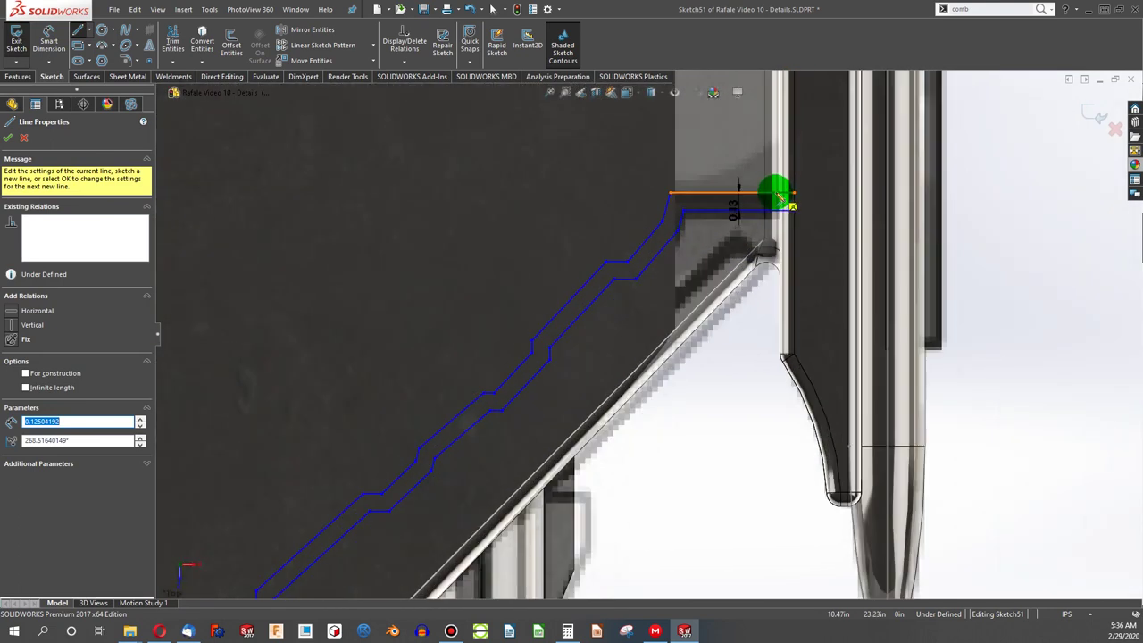
pyautogui.click(782, 223)
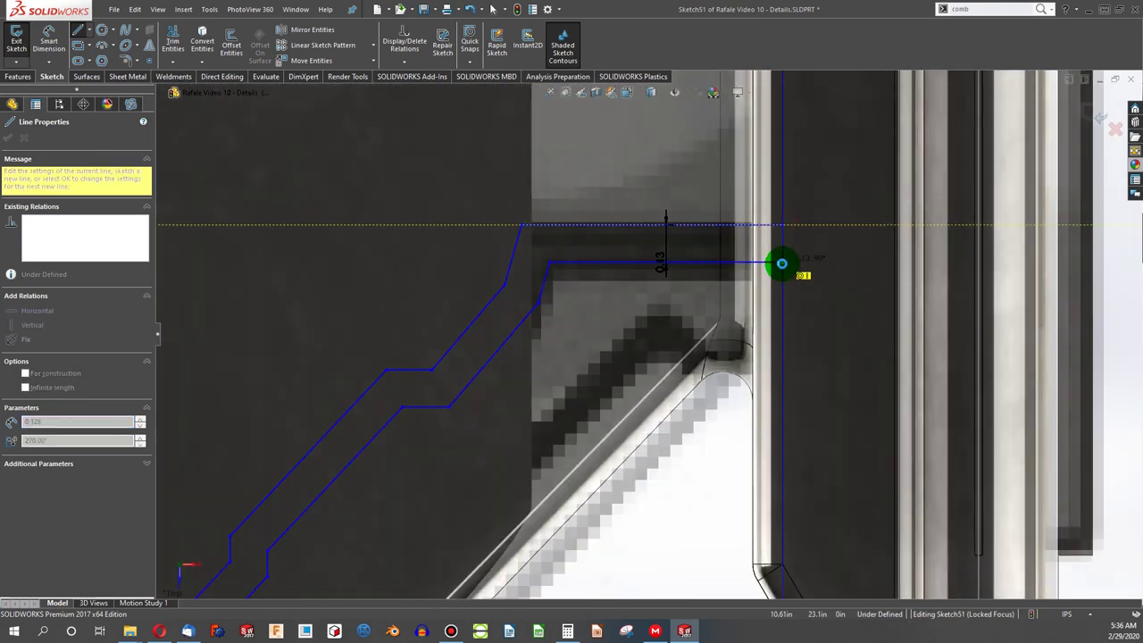
pyautogui.click(782, 262)
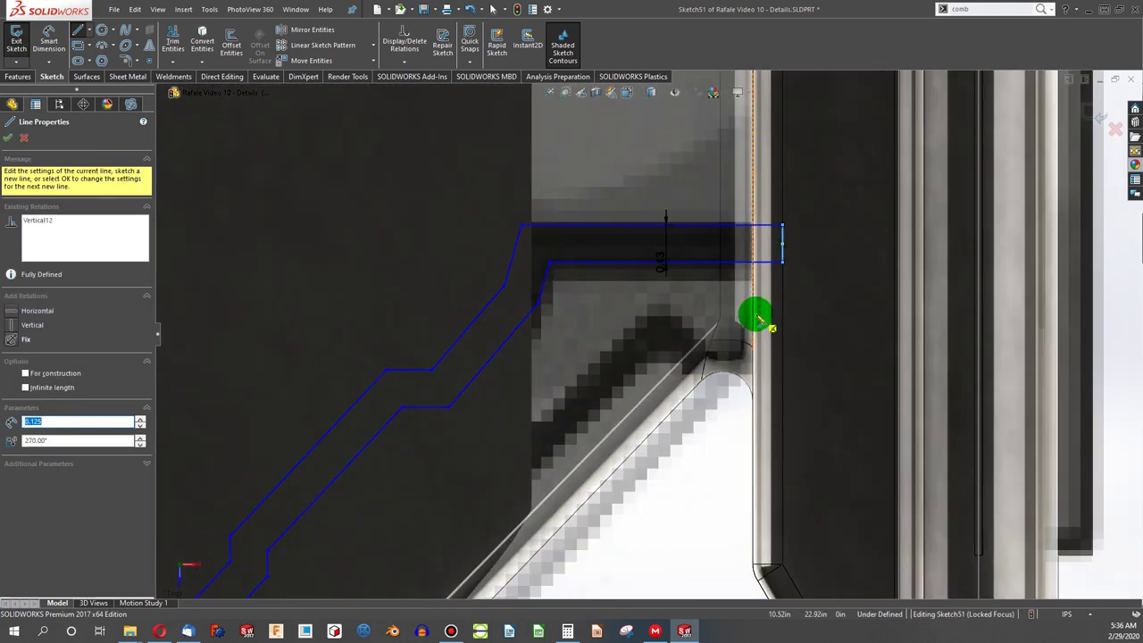
pyautogui.press('Escape')
pyautogui.scroll(8, 735, 318)
pyautogui.scroll(-3, 582, 412)
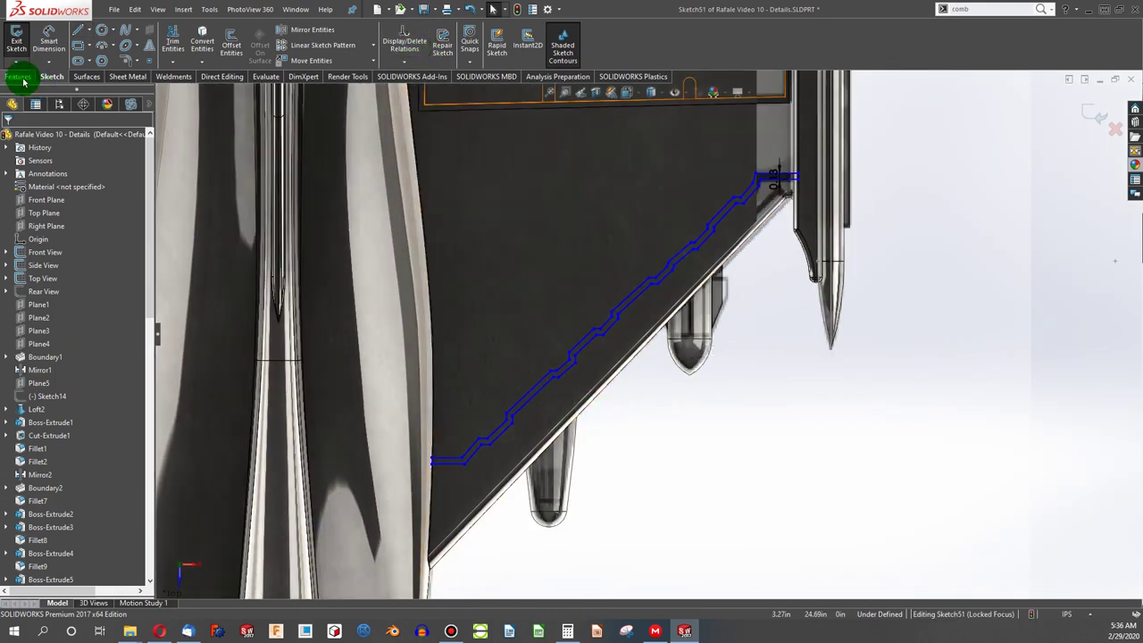
# Step: Create a projection Split Line from the strip sketch on the wing face, the adjoining wingtip faces and the fuselage face
pyautogui.click(19, 77)
pyautogui.click(507, 40)
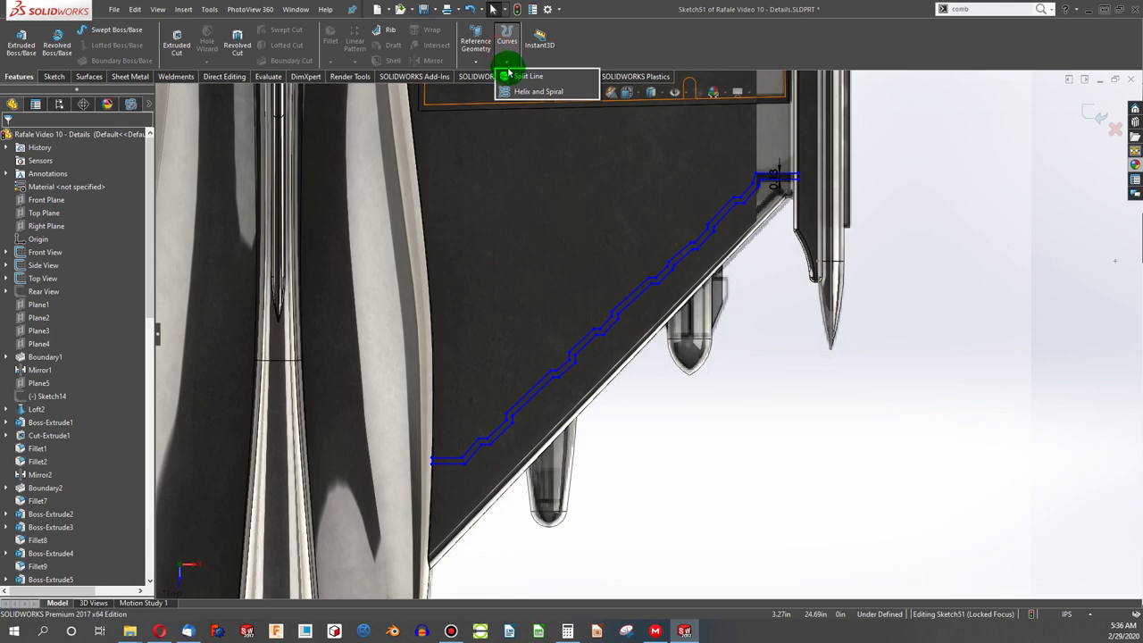
pyautogui.click(527, 78)
pyautogui.click(569, 261)
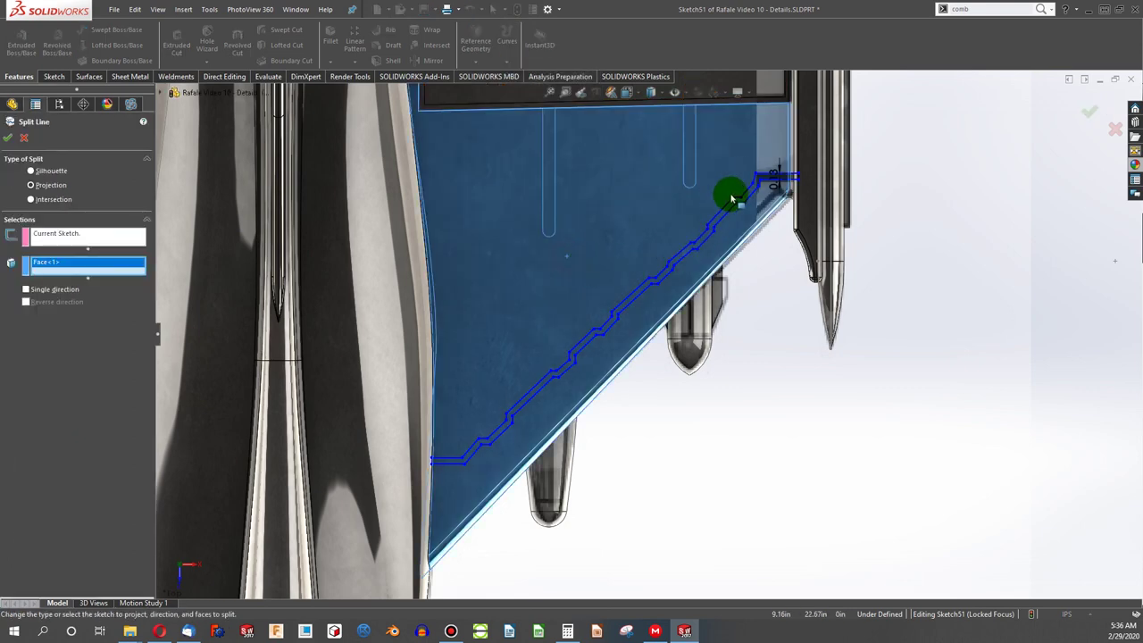
pyautogui.scroll(-5, 731, 198)
pyautogui.click(821, 258)
pyautogui.click(847, 275)
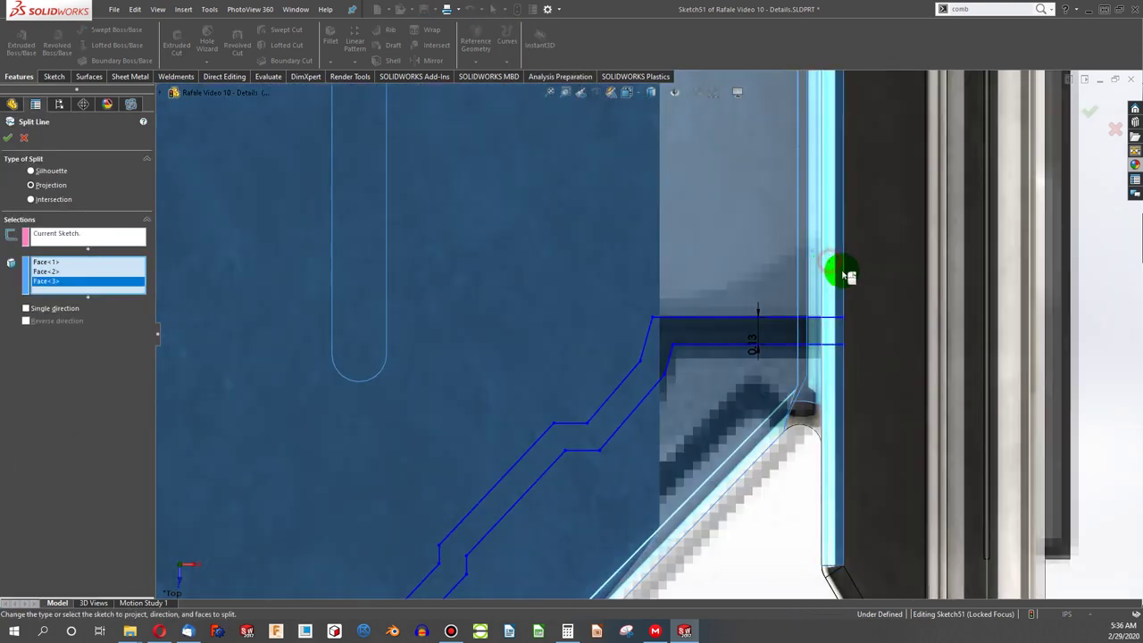
pyautogui.click(821, 319)
pyautogui.scroll(5, 669, 349)
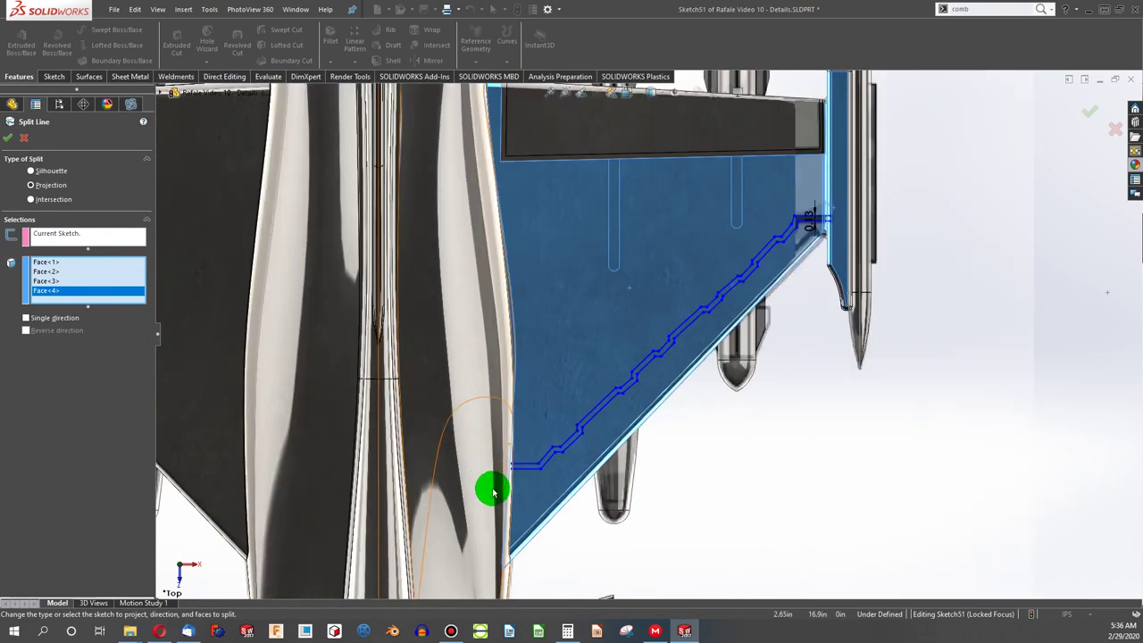
pyautogui.scroll(-3, 553, 460)
pyautogui.click(548, 457)
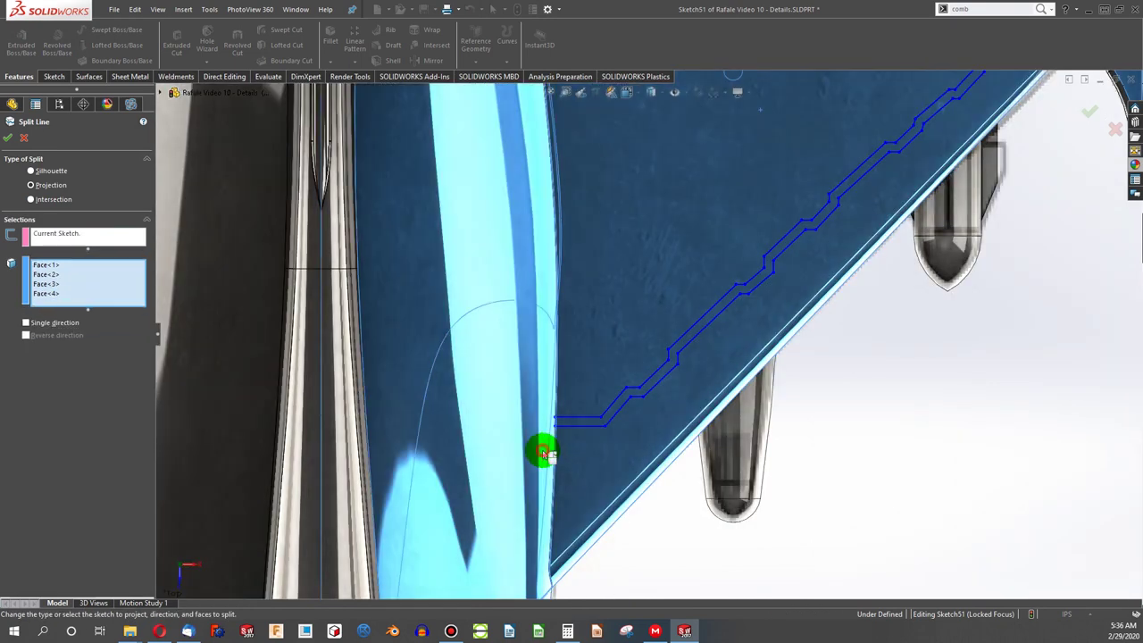
pyautogui.click(547, 453)
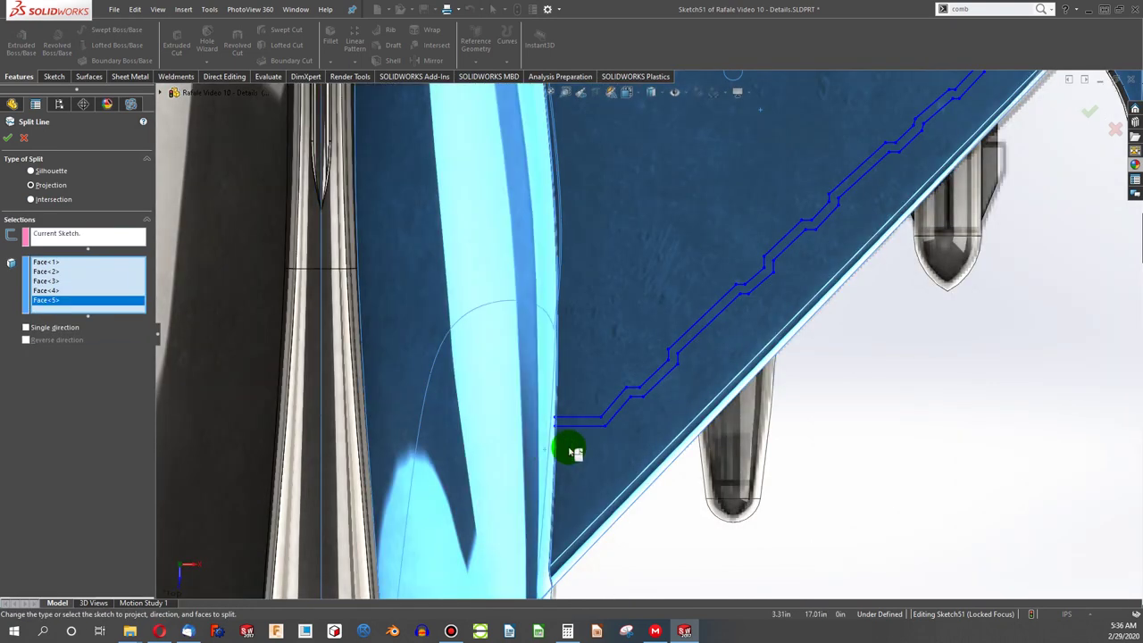
pyautogui.click(12, 139)
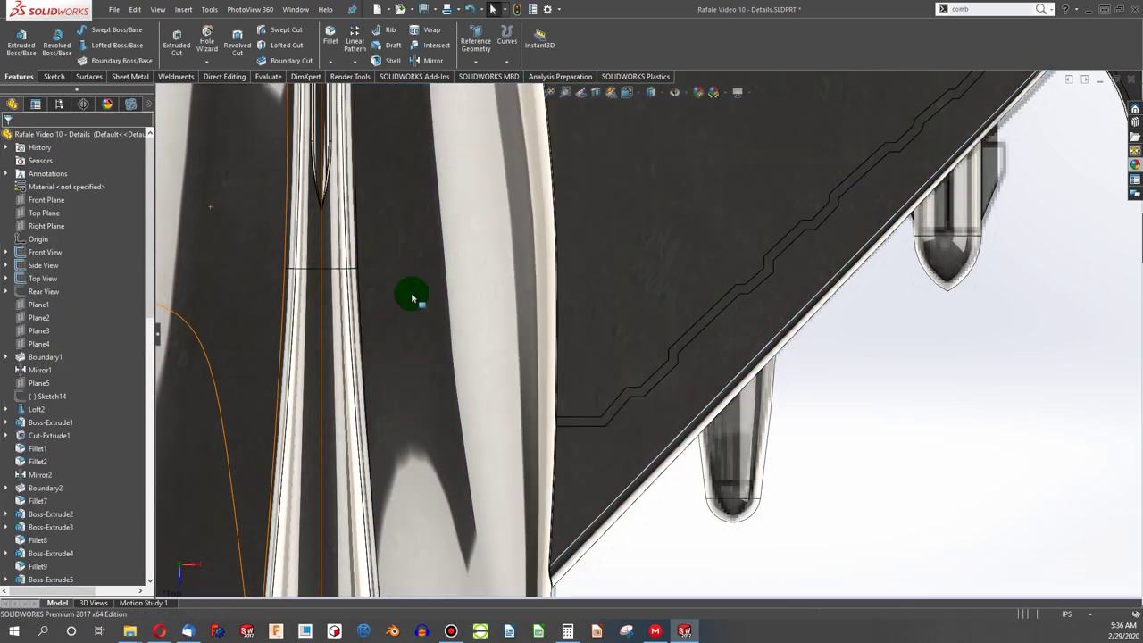
# Step: Inspect the stepped split line along the wing from above and at an angle
pyautogui.scroll(3, 728, 305)
pyautogui.scroll(2, 728, 305)
pyautogui.scroll(-6, 711, 303)
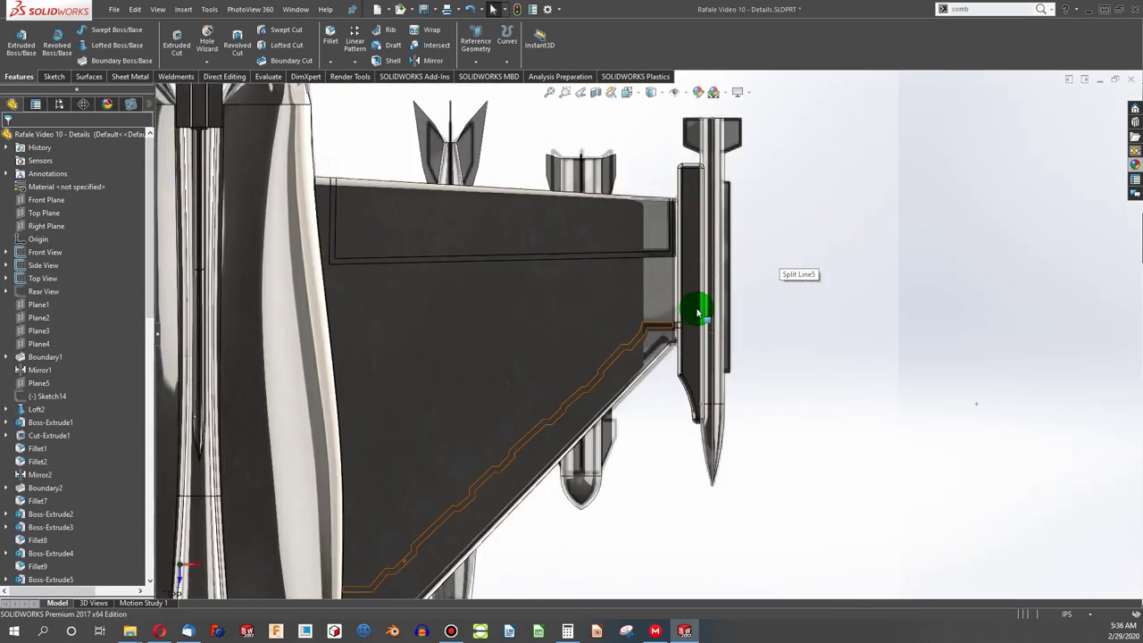
pyautogui.scroll(2, 665, 323)
pyautogui.moveTo(594, 342); pyautogui.dragTo(550, 255, button='middle')
pyautogui.scroll(3, 548, 260)
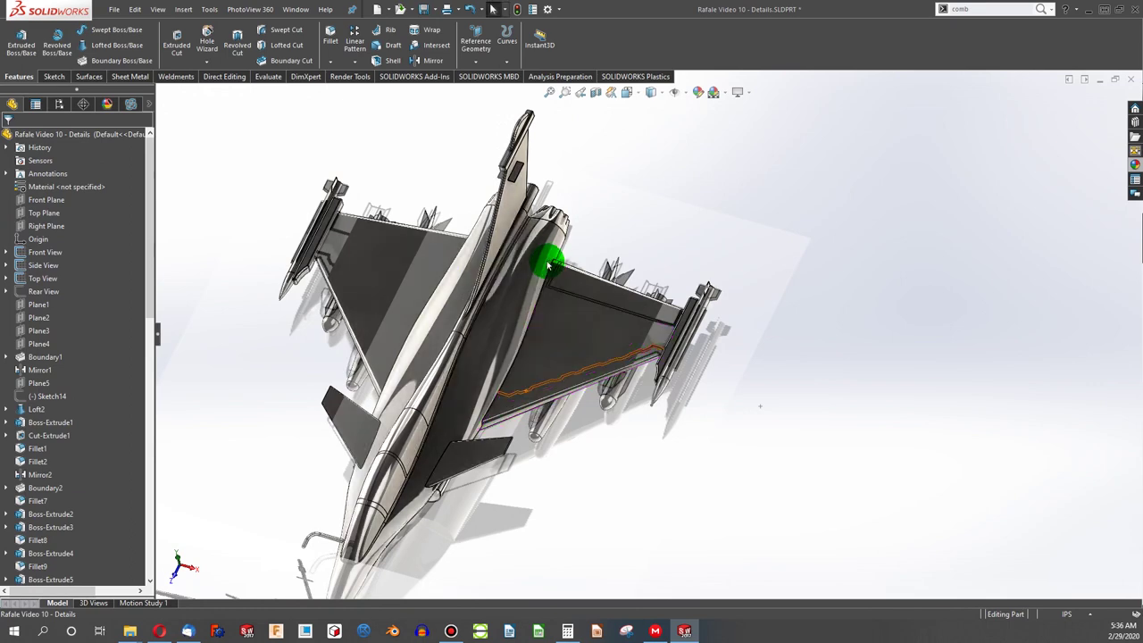
# Step: Set the transparent amount of the whole part's polished steel appearance to 0.74 and show the aircraft from below
pyautogui.scroll(-5, 491, 457)
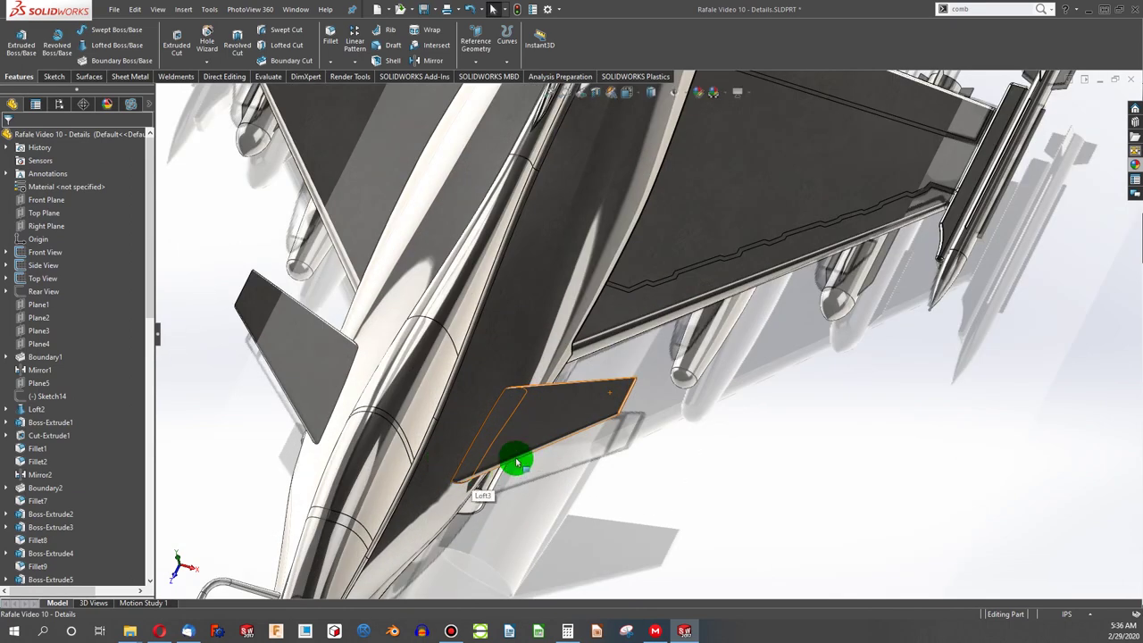
pyautogui.click(524, 426)
pyautogui.scroll(1, 75, 180)
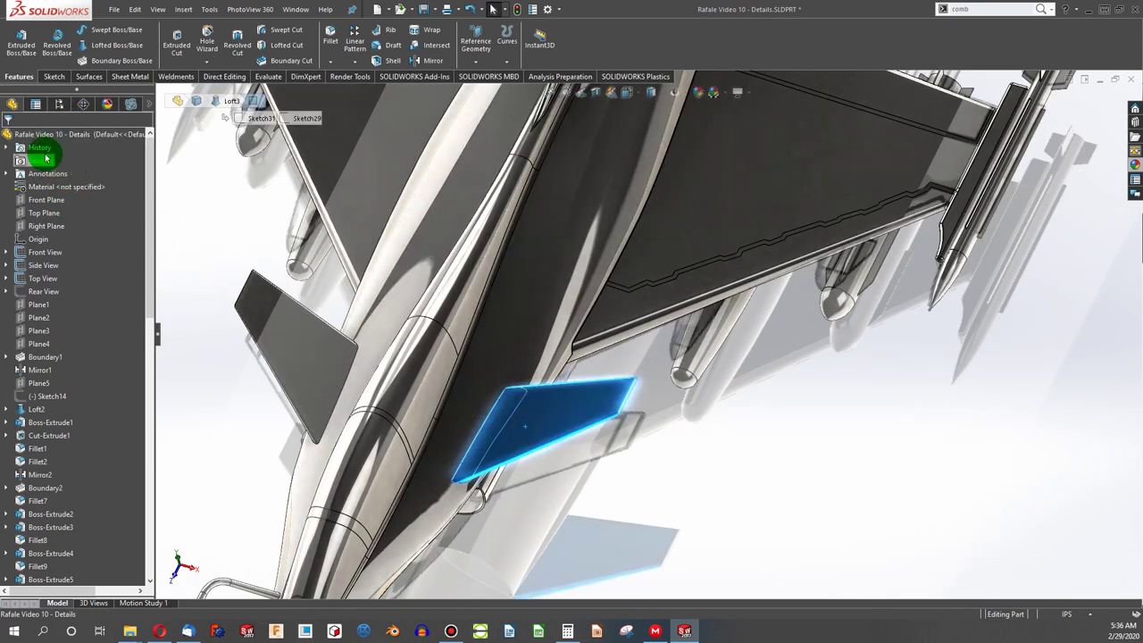
pyautogui.rightClick(39, 134)
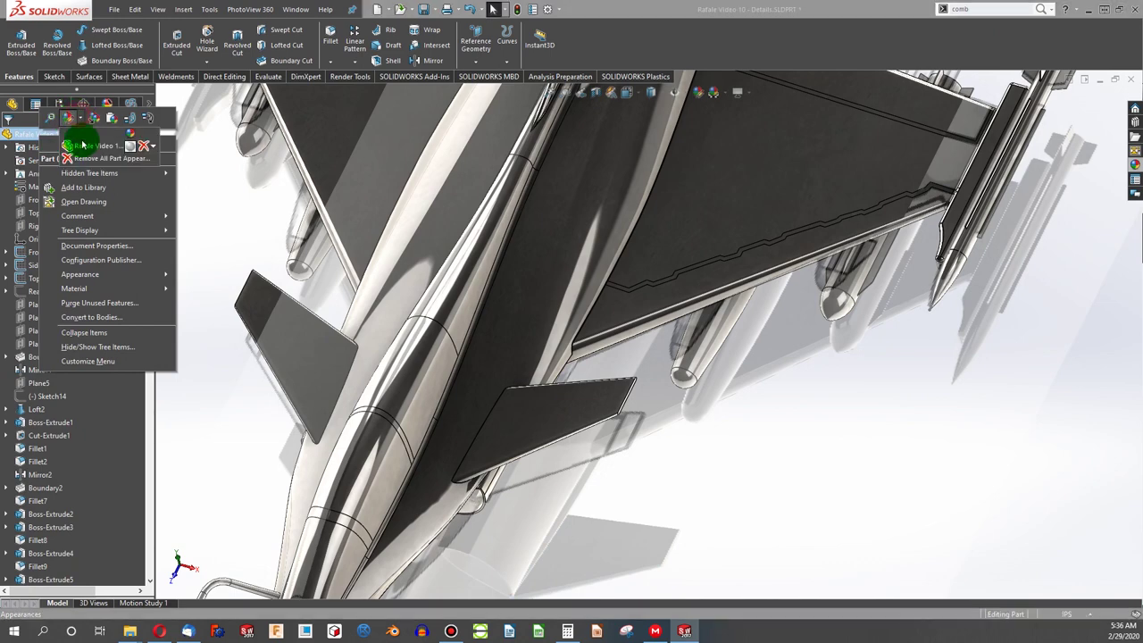
pyautogui.click(82, 152)
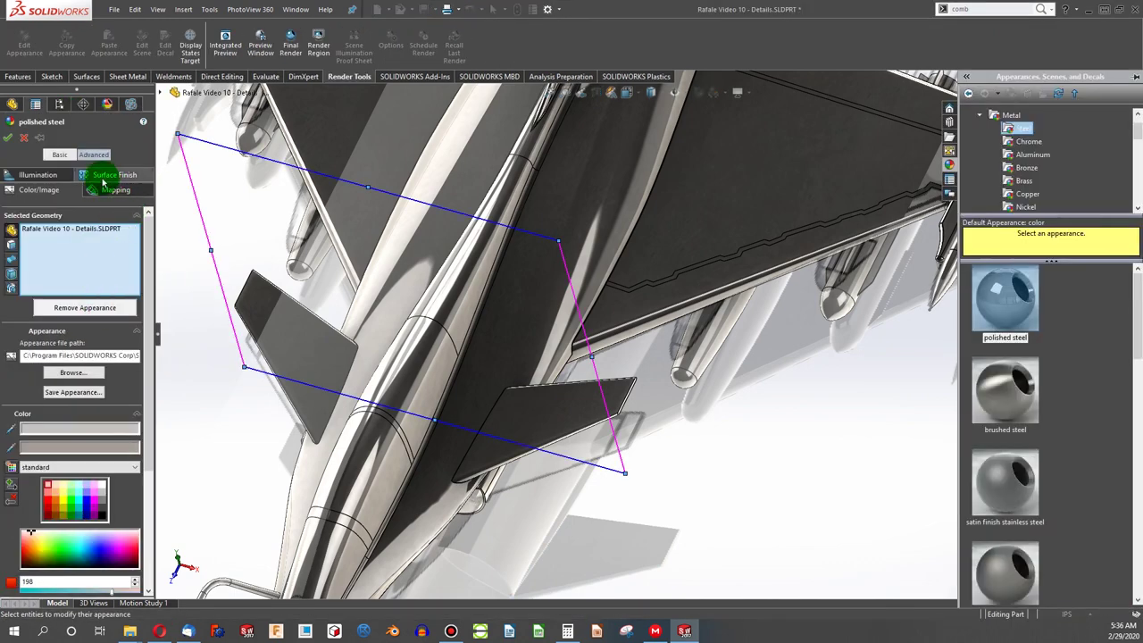
pyautogui.click(39, 176)
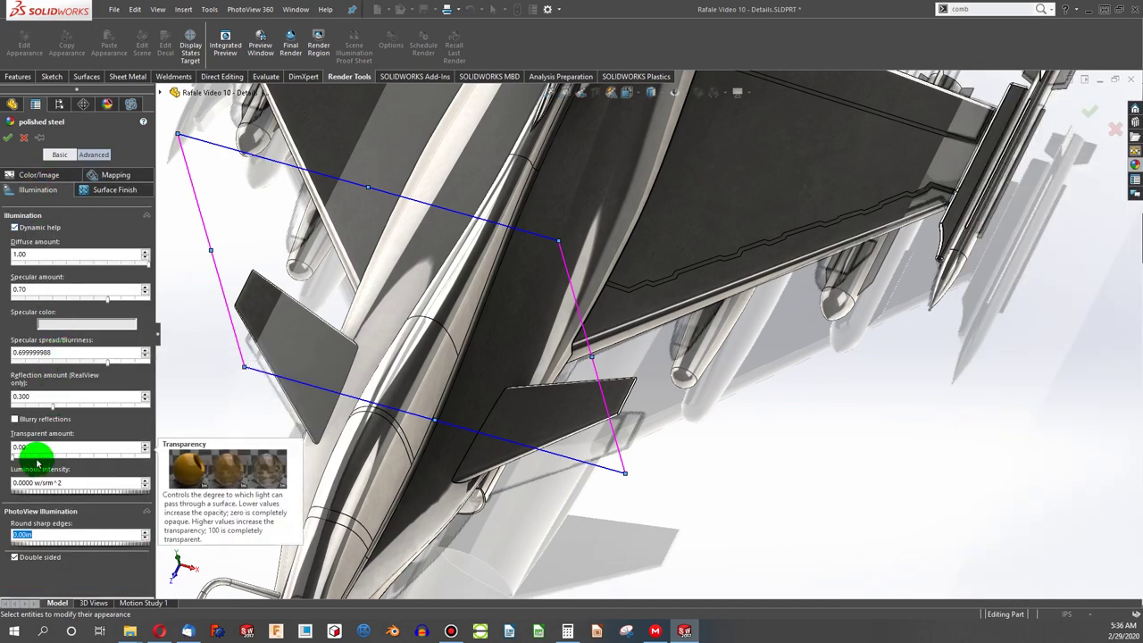
pyautogui.moveTo(13, 457); pyautogui.dragTo(106, 458)
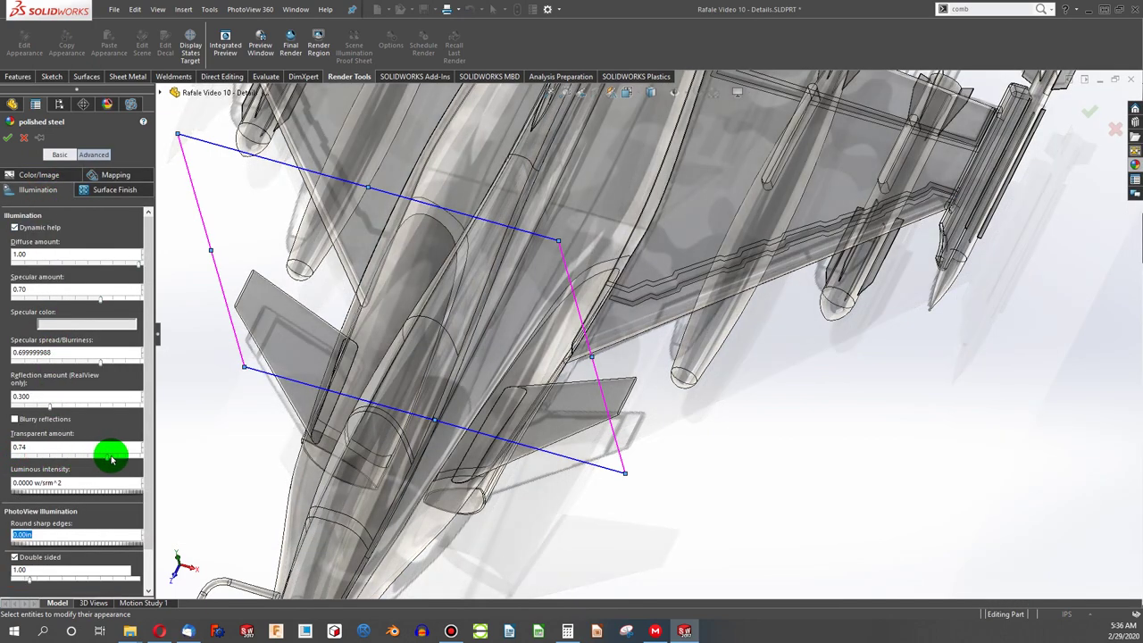
pyautogui.click(7, 137)
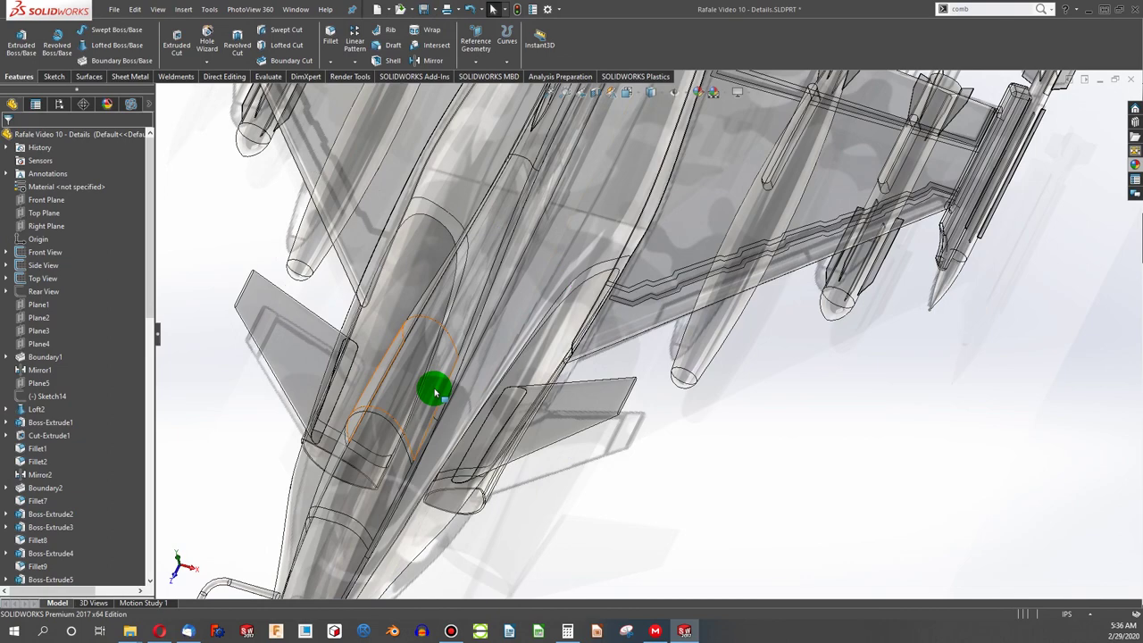
pyautogui.hotkey('ctrl', '1')
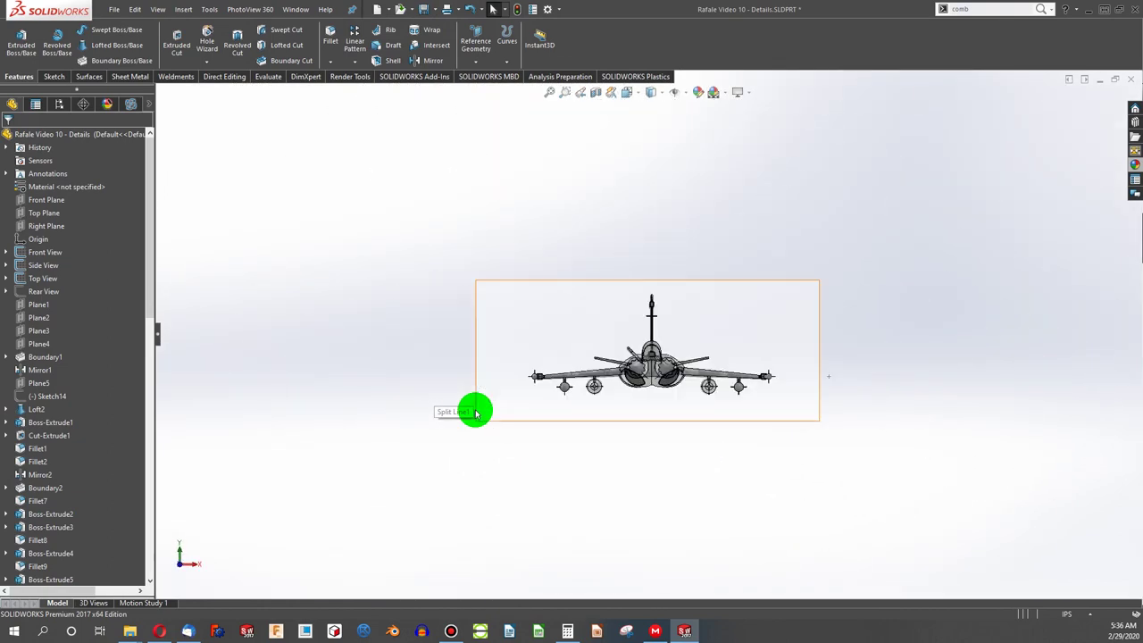
pyautogui.hotkey('ctrl', '6')
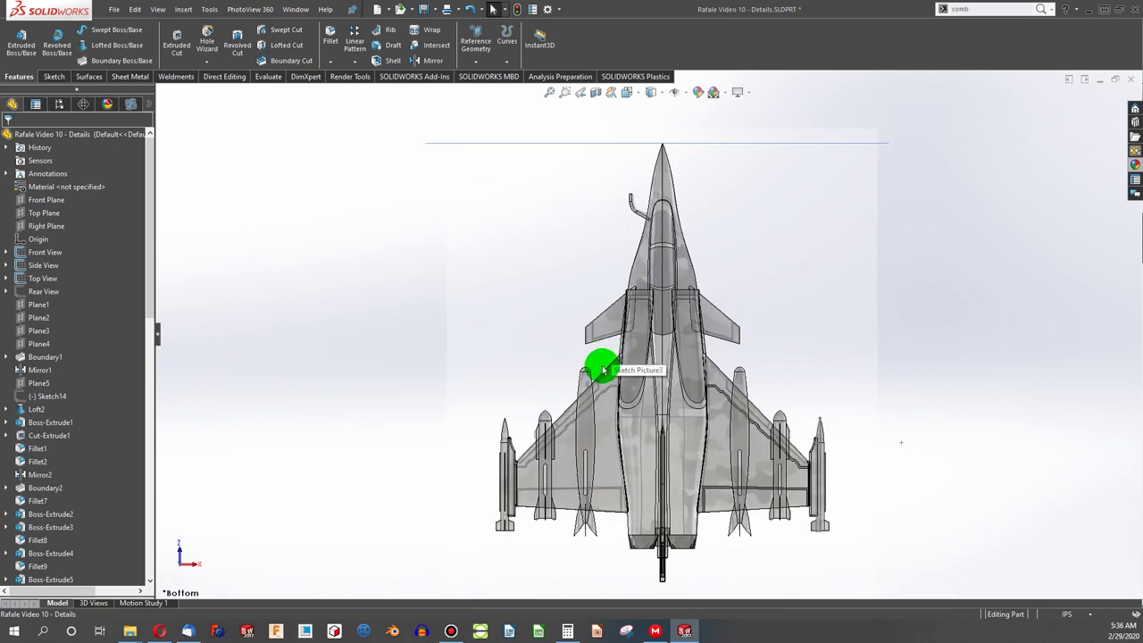
# Step: Examine the wing and canard panel lines against the reference picture from below and above
pyautogui.scroll(-10, 599, 366)
pyautogui.scroll(8, 684, 385)
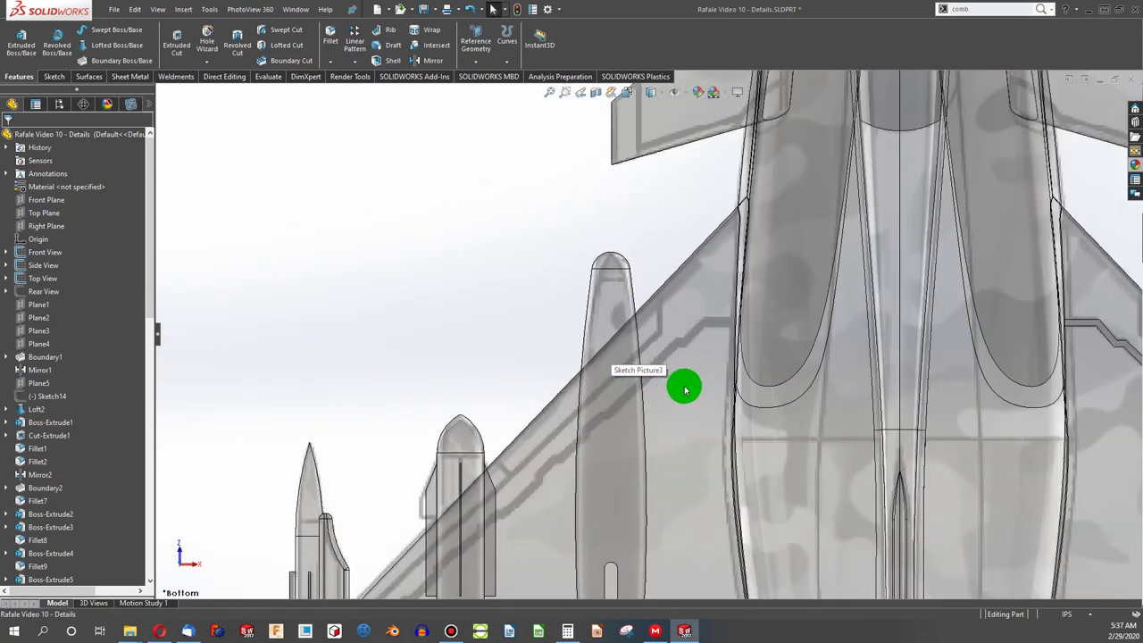
pyautogui.scroll(-8, 860, 347)
pyautogui.press('f')
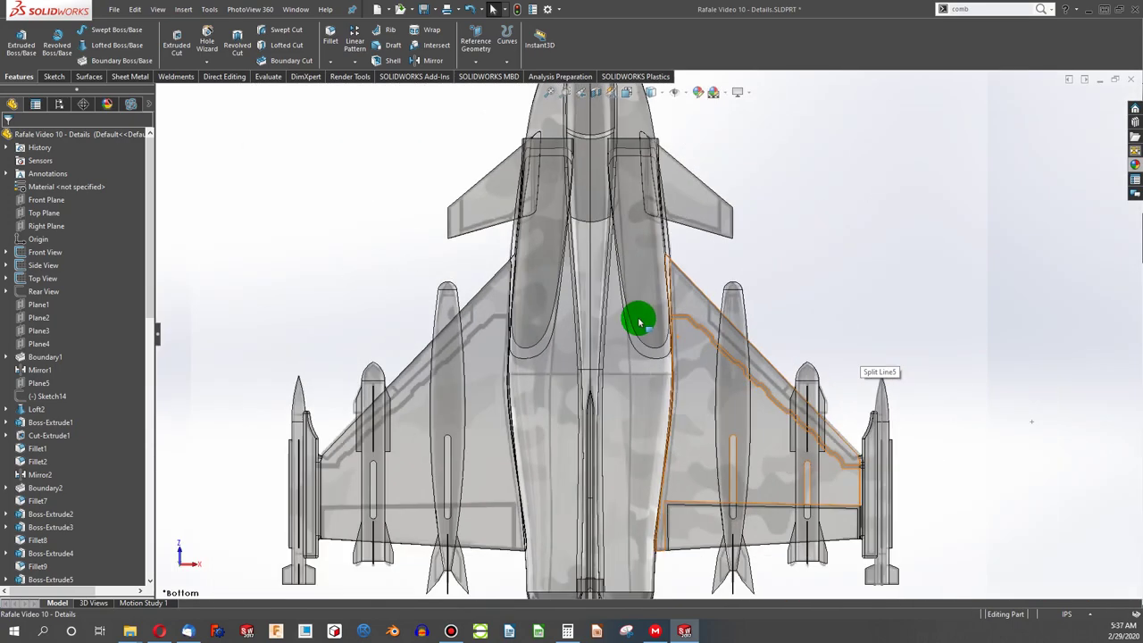
pyautogui.hotkey('ctrl', '4')
pyautogui.hotkey('ctrl', '5')
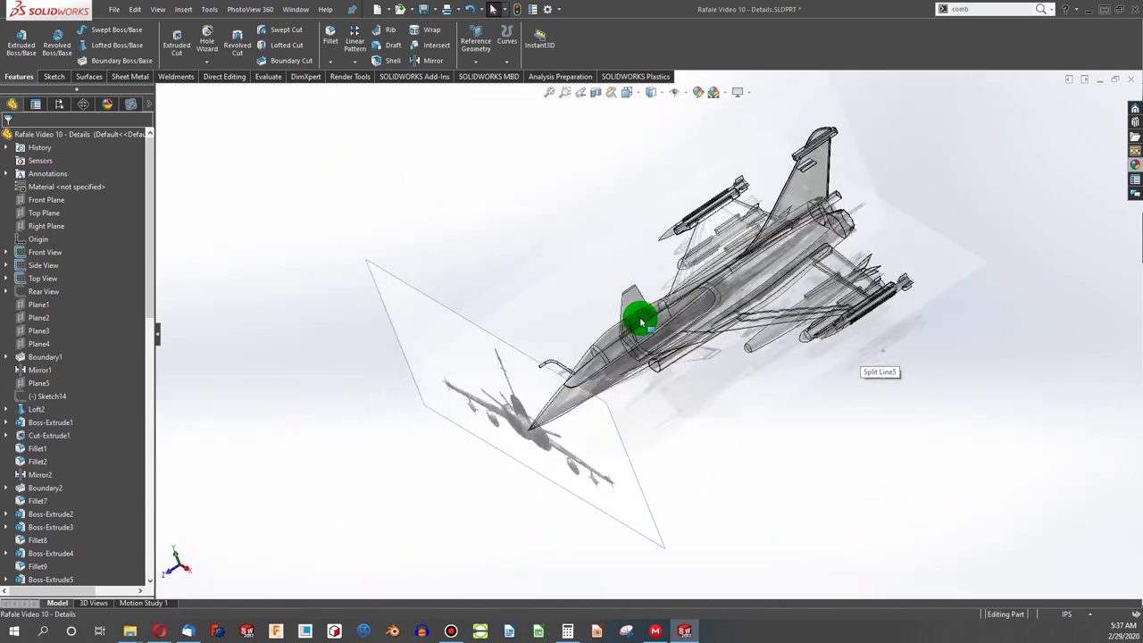
# Step: Draw a vertical line about 67.7 mm long over the panel line near the canard tip, in the existing Top View sketch
pyautogui.scroll(-10, 684, 322)
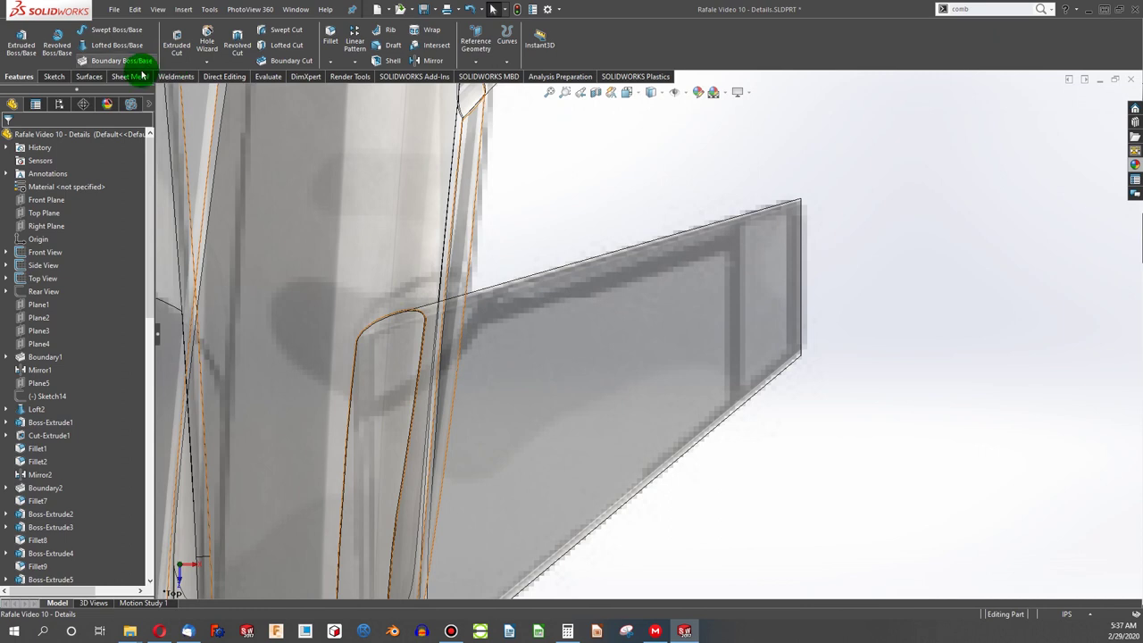
pyautogui.click(54, 78)
pyautogui.click(16, 37)
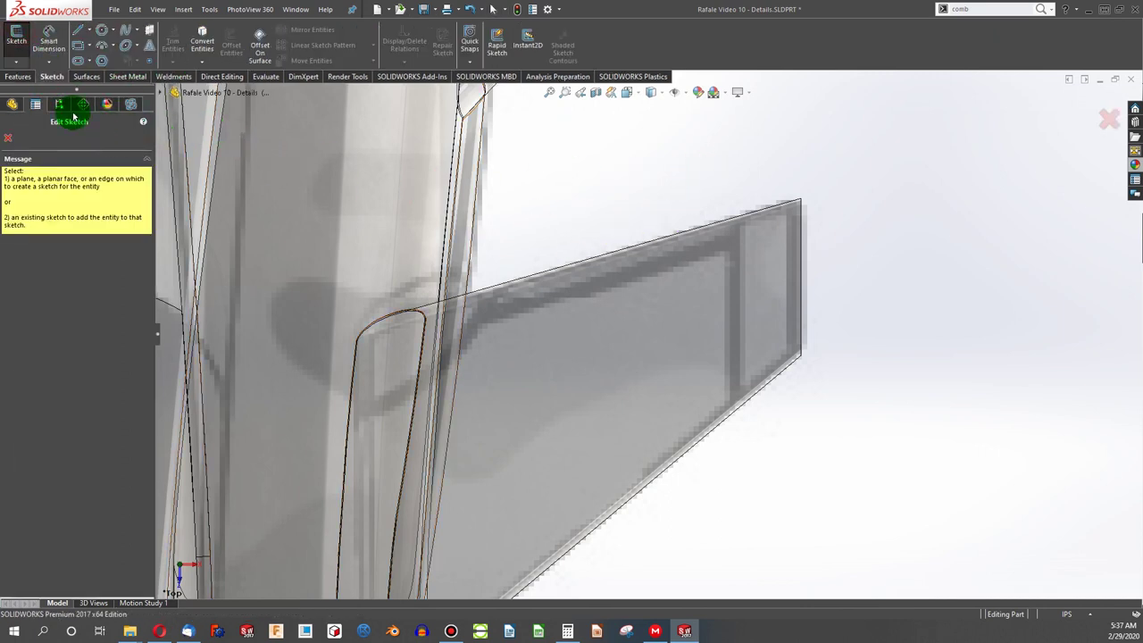
pyautogui.click(165, 96)
pyautogui.click(207, 161)
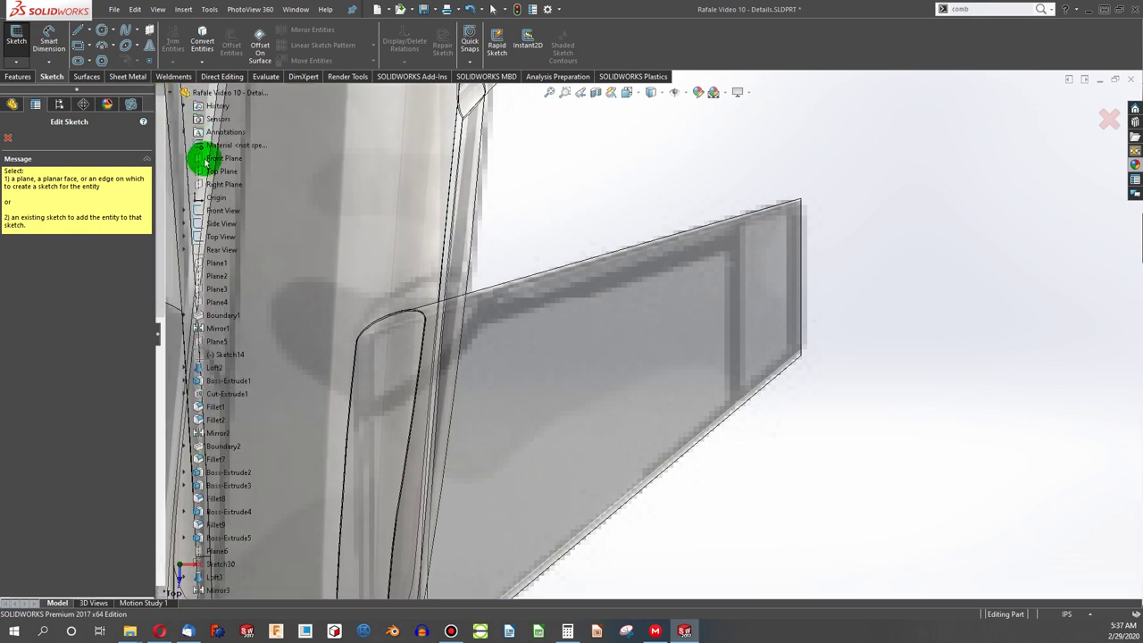
pyautogui.click(221, 236)
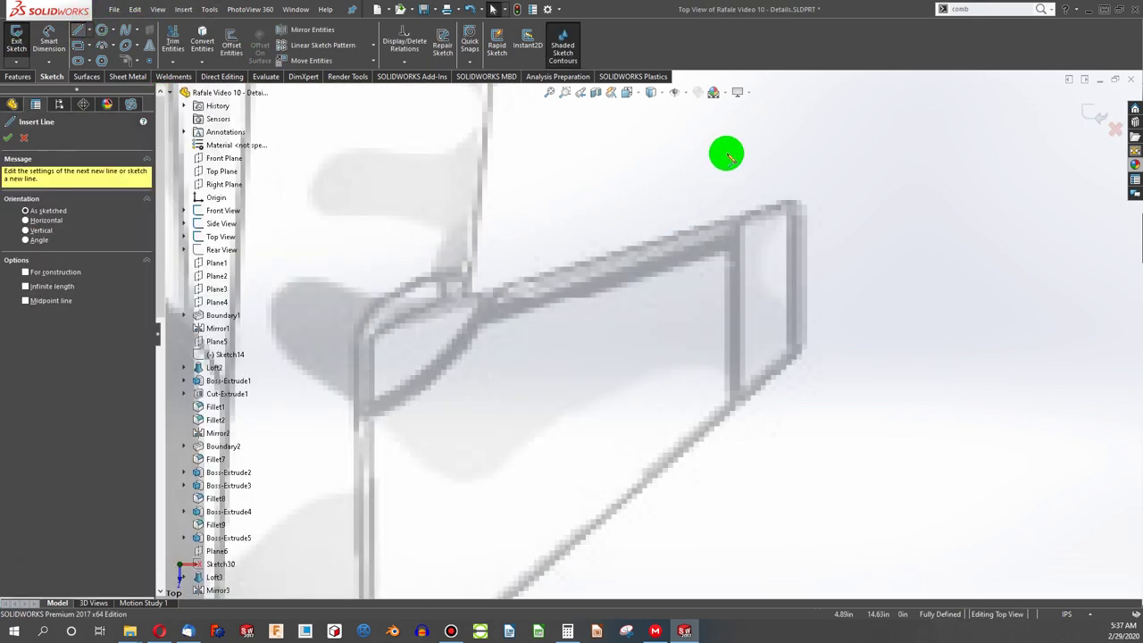
pyautogui.moveTo(737, 161); pyautogui.dragTo(734, 509)
pyautogui.click(733, 506)
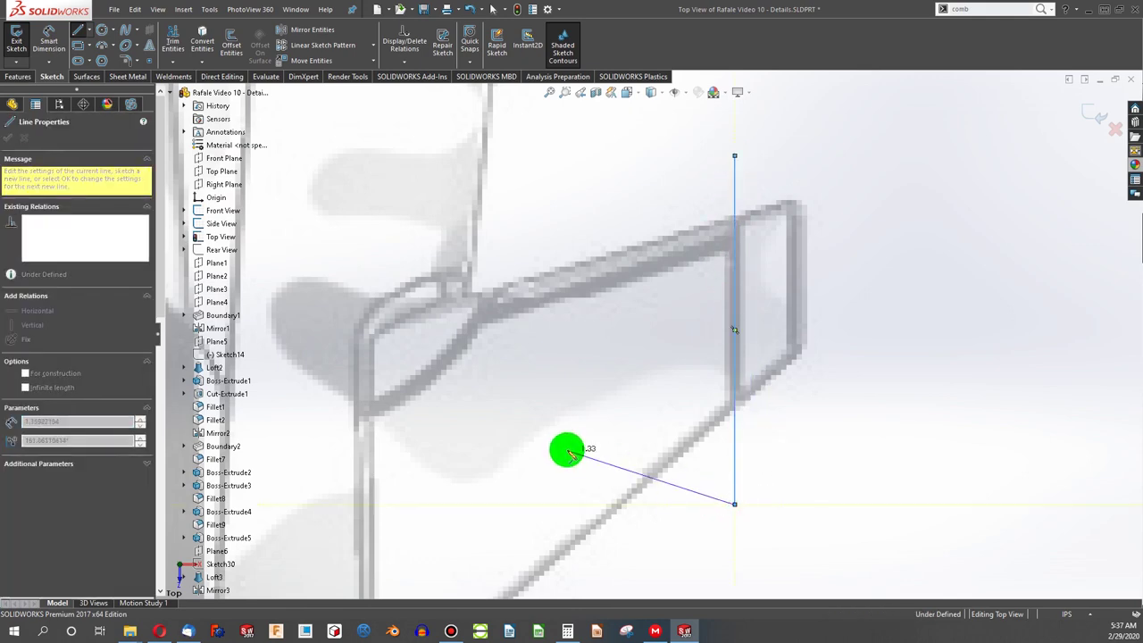
pyautogui.press('Escape')
# Step: Remove the transparency from the whole part's polished steel appearance and exit the Top View sketch
pyautogui.scroll(4, 567, 449)
pyautogui.scroll(3, 566, 451)
pyautogui.moveTo(608, 396); pyautogui.dragTo(555, 317, button='middle')
pyautogui.scroll(1, 555, 317)
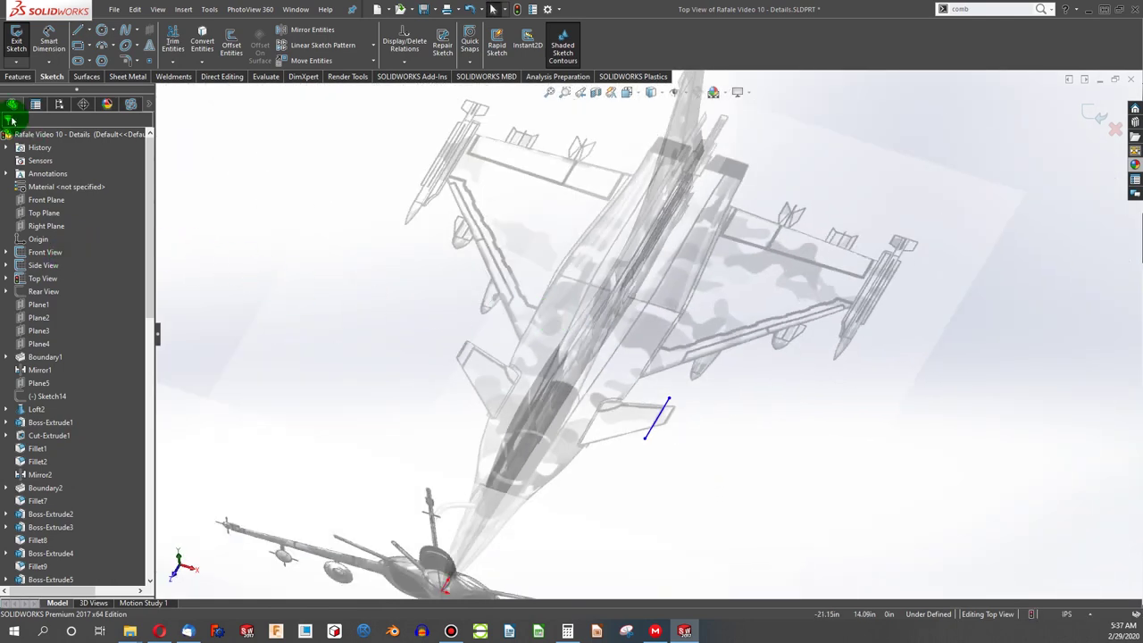
pyautogui.rightClick(56, 133)
pyautogui.click(126, 268)
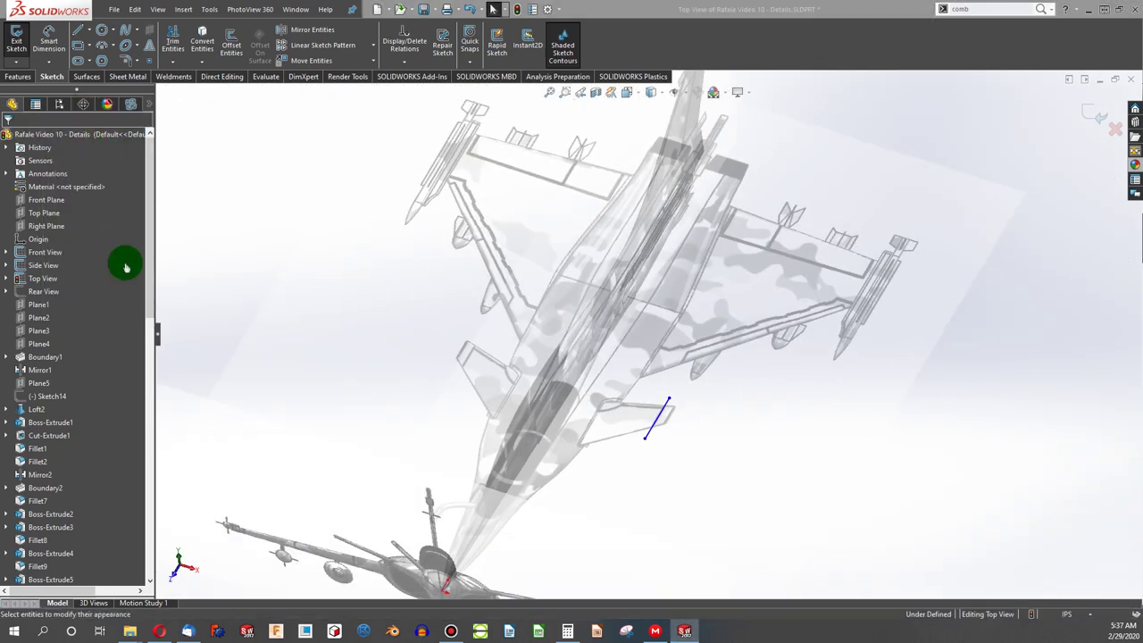
pyautogui.click(37, 189)
pyautogui.click(80, 532)
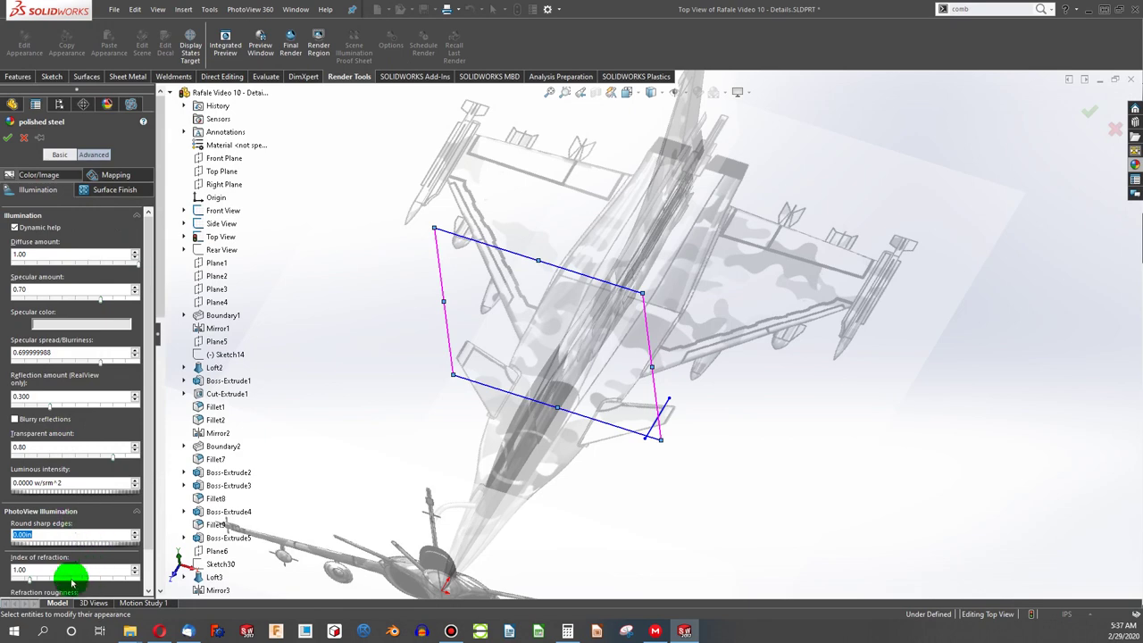
pyautogui.click(17, 447)
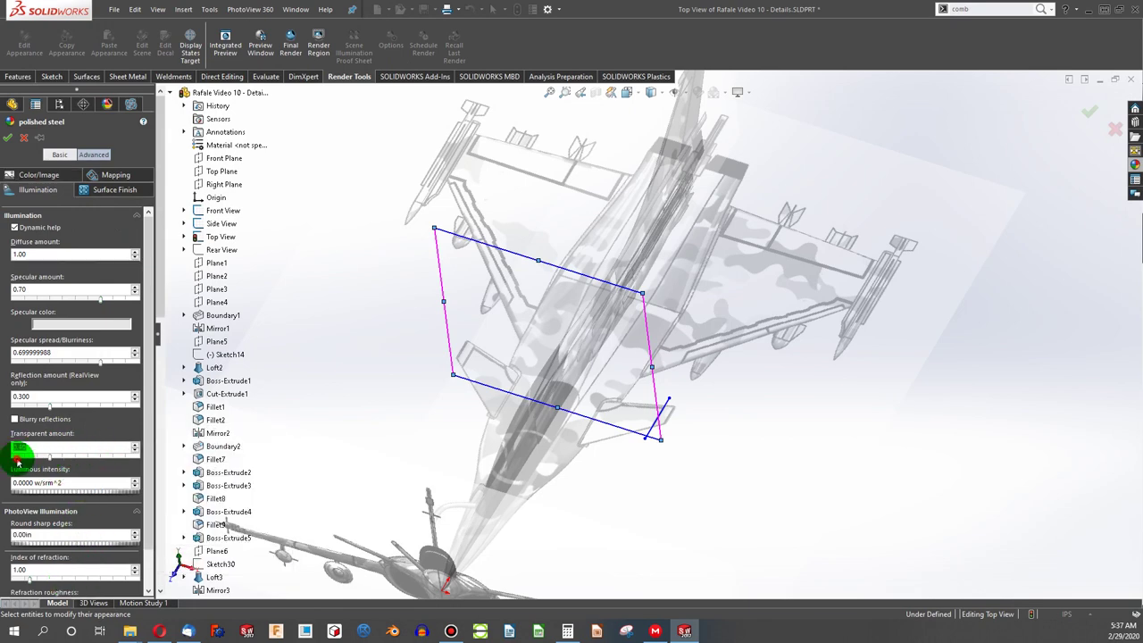
pyautogui.click(7, 137)
pyautogui.click(570, 399)
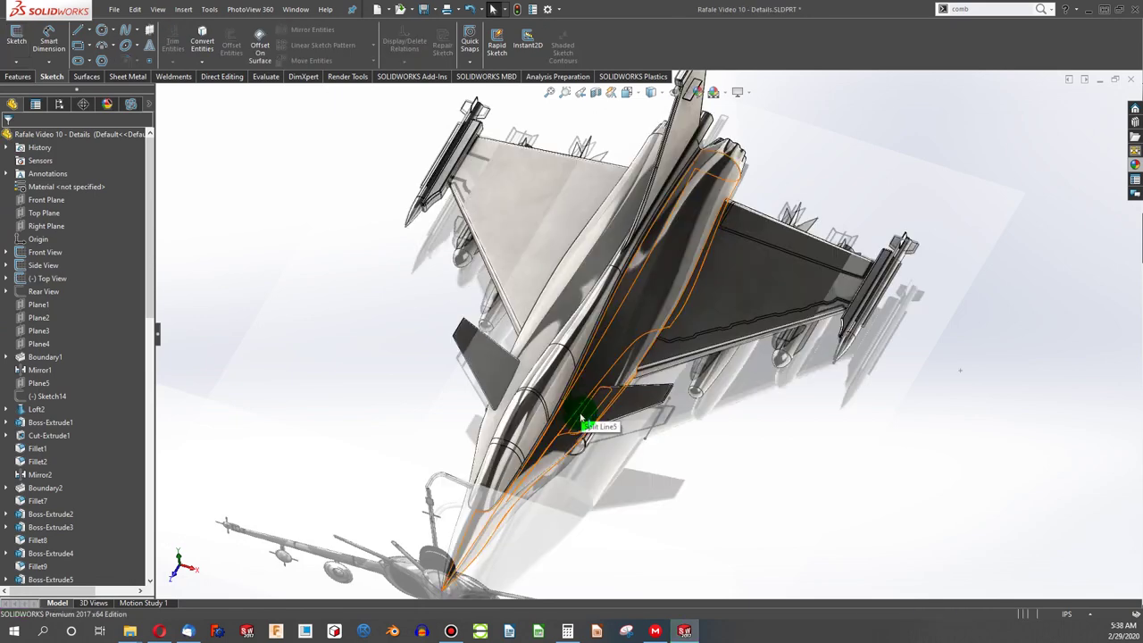
# Step: Create a projection Split Line from the canard tip line on the canard face
pyautogui.scroll(-8, 637, 416)
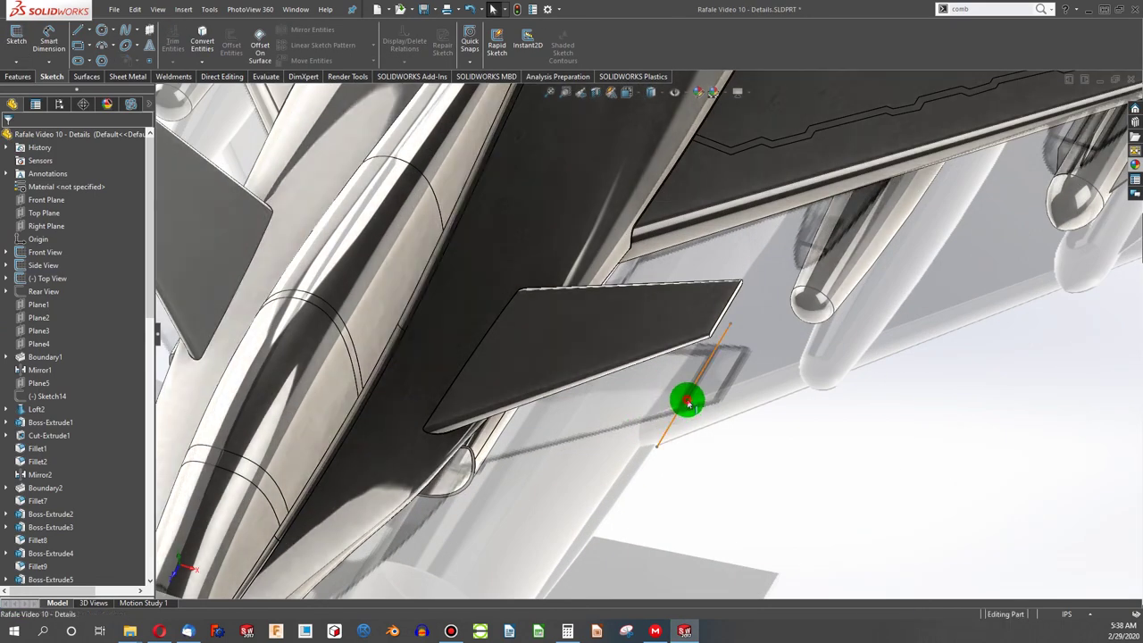
pyautogui.click(687, 401)
pyautogui.click(15, 77)
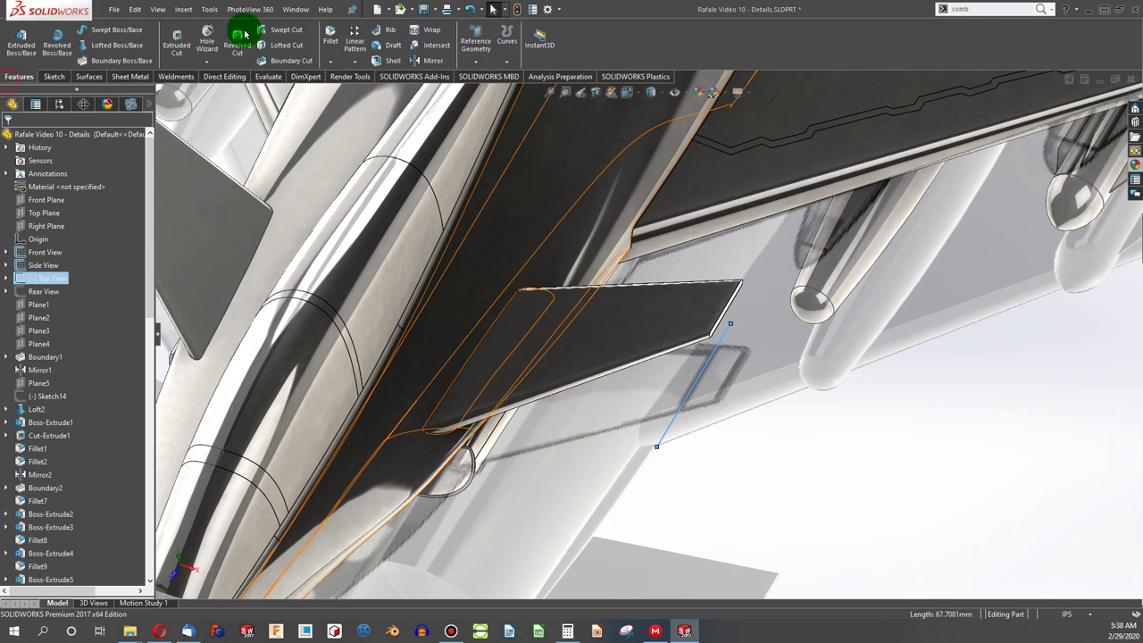
pyautogui.click(506, 45)
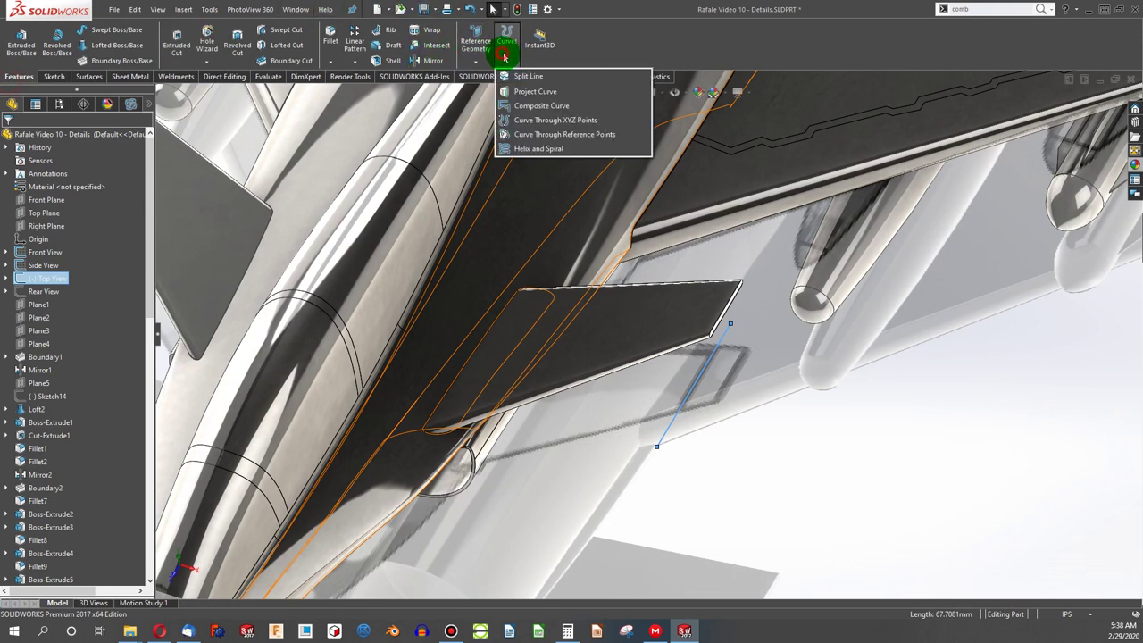
pyautogui.click(511, 71)
pyautogui.click(520, 332)
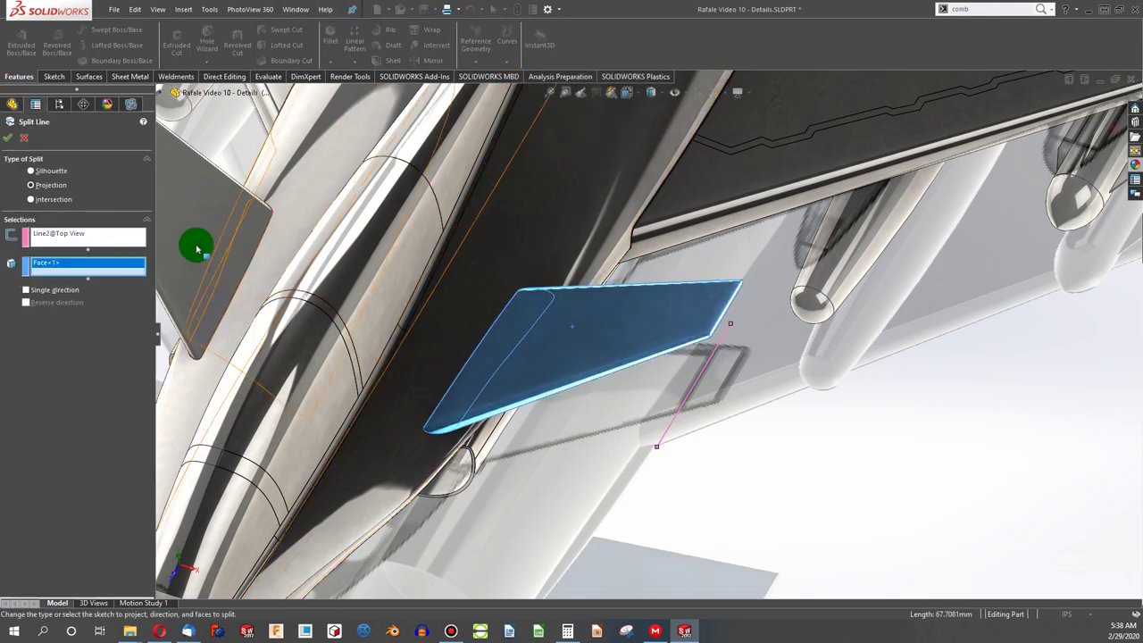
pyautogui.click(8, 136)
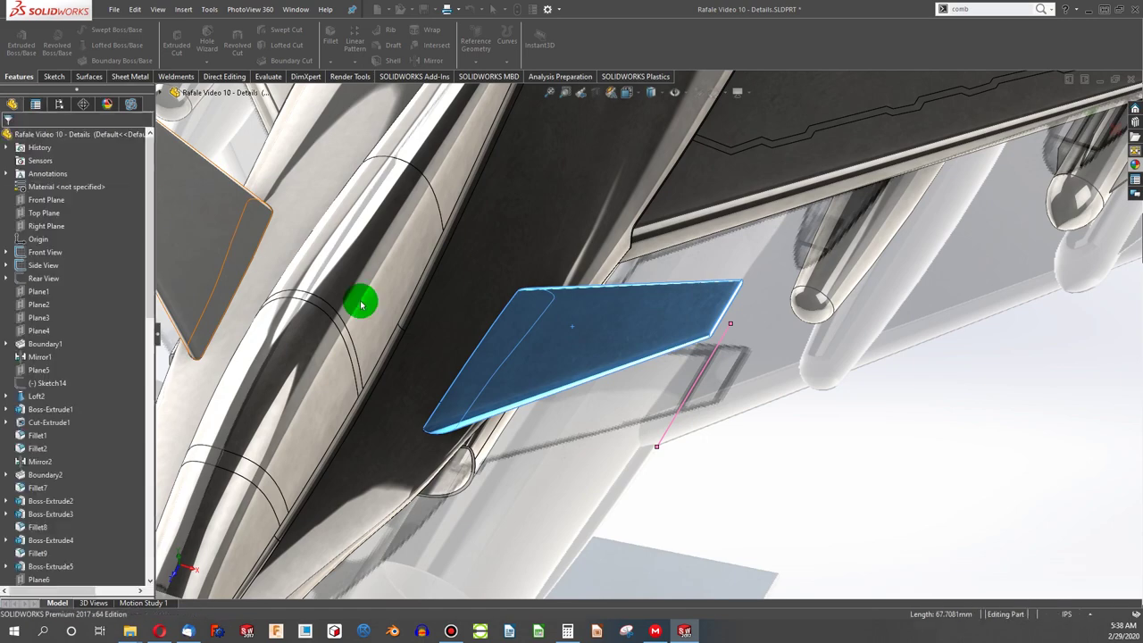
pyautogui.moveTo(360, 298); pyautogui.dragTo(672, 287, button='middle')
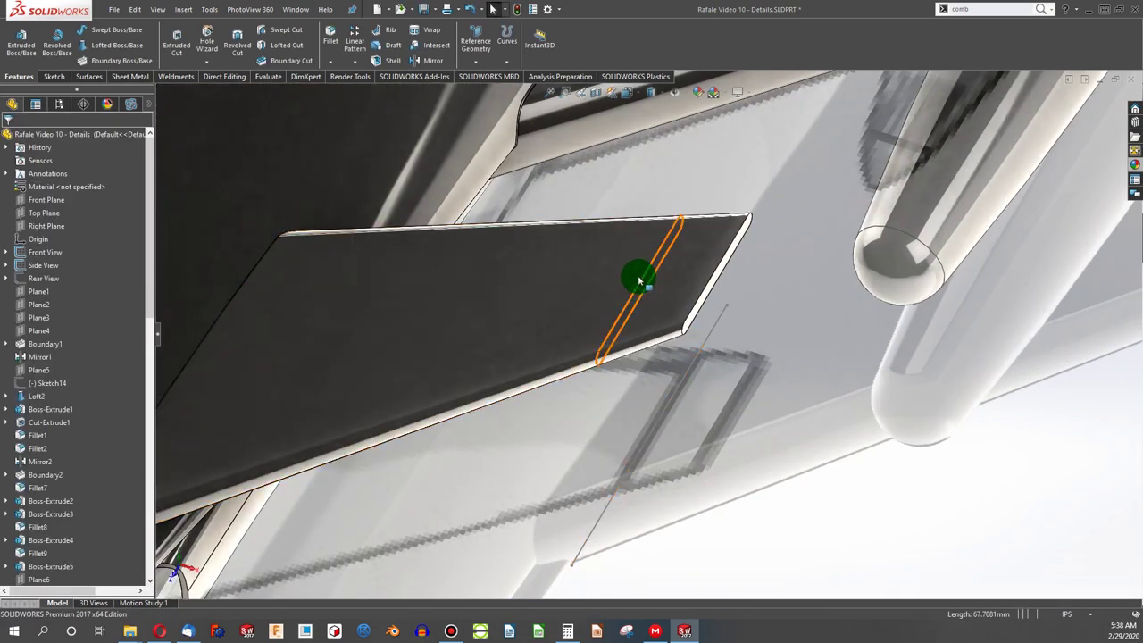
pyautogui.scroll(4, 496, 354)
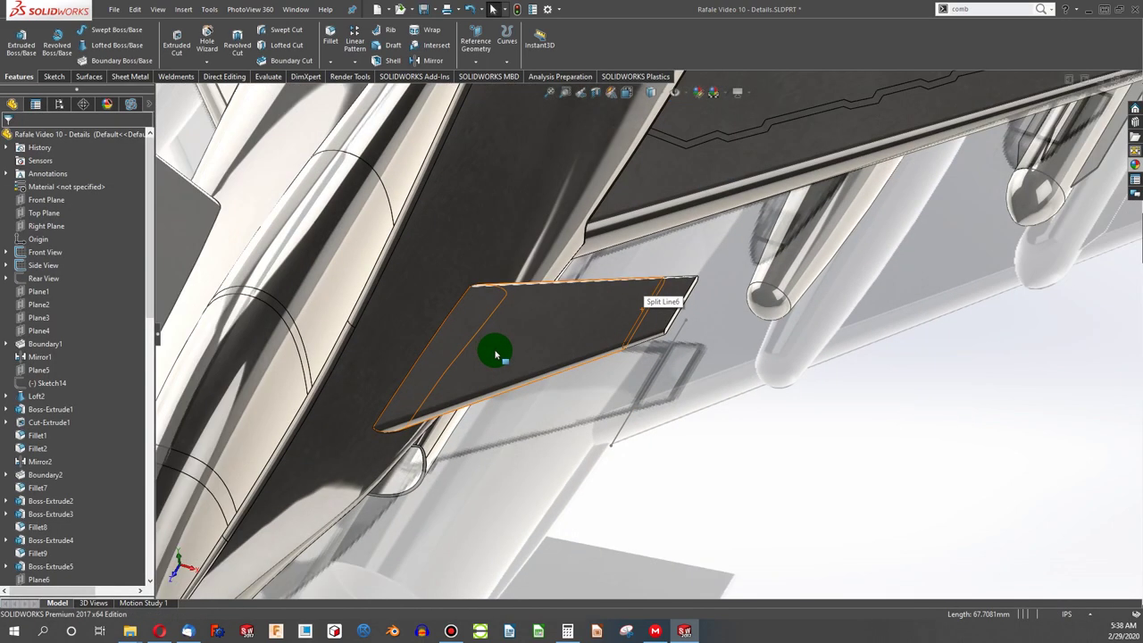
# Step: Hide the aircraft body and start a new sketch on the Top Plane
pyautogui.click(496, 353)
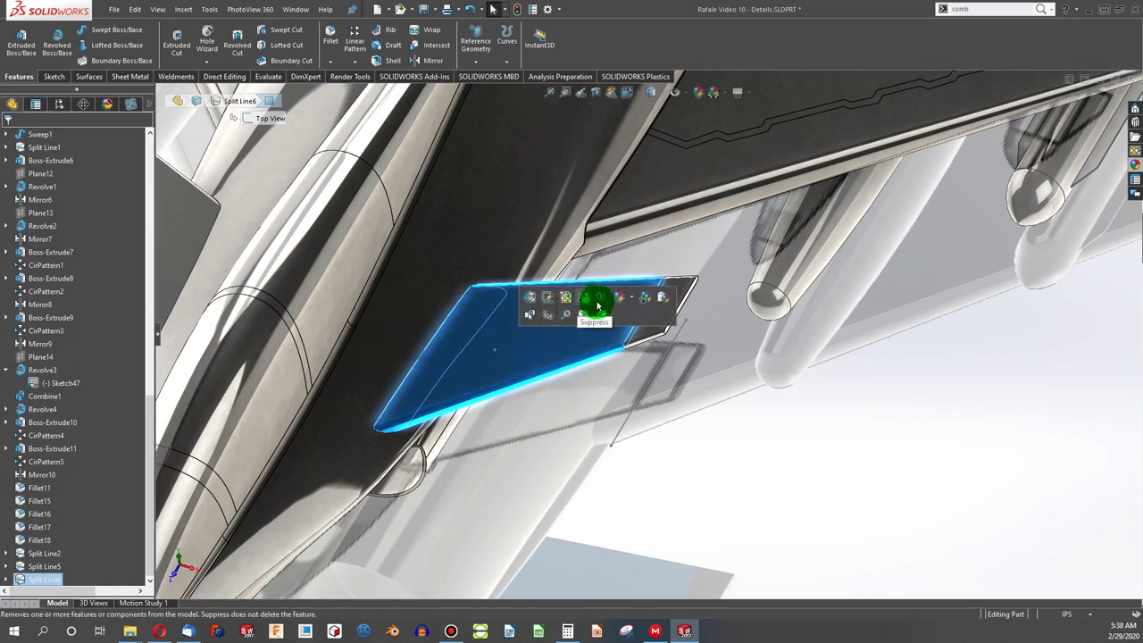
pyautogui.click(590, 310)
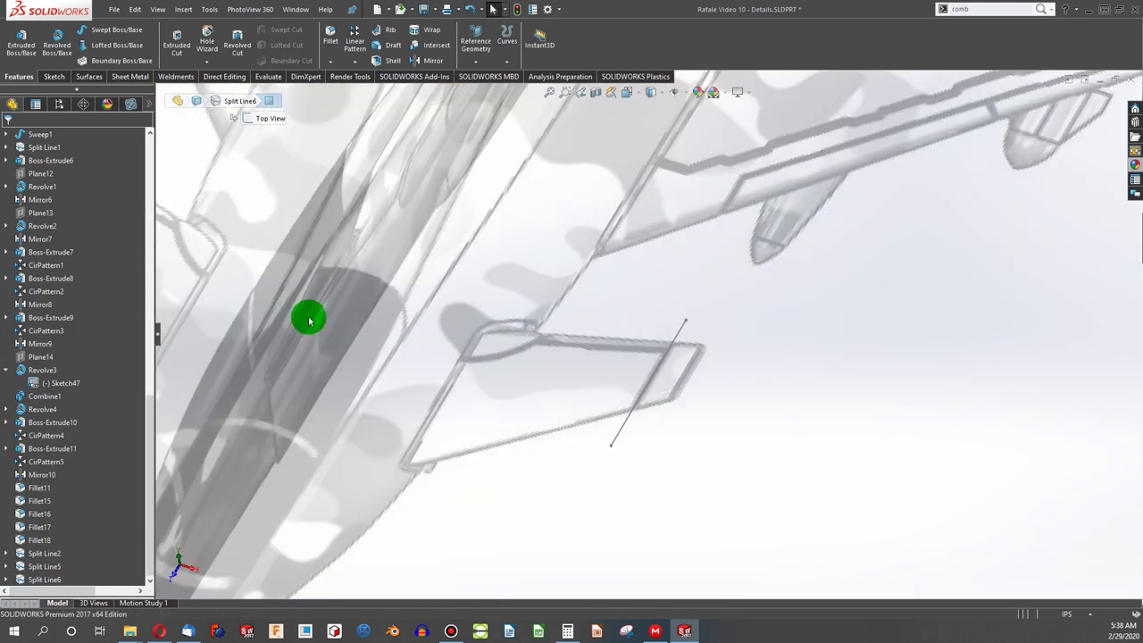
pyautogui.scroll(10, 46, 228)
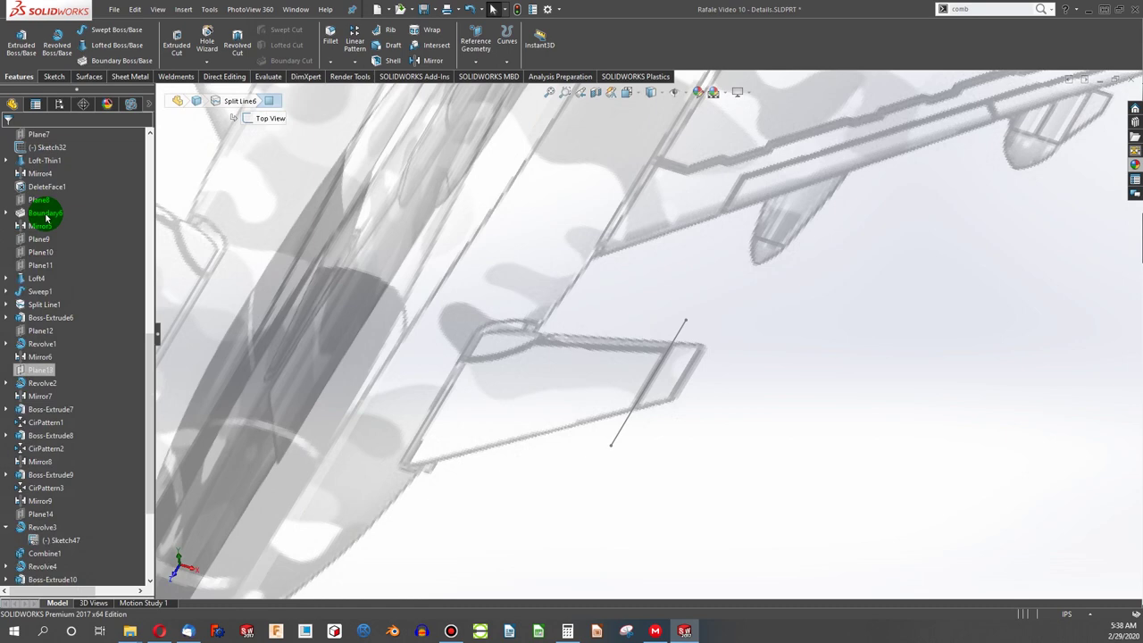
pyautogui.scroll(5, 48, 217)
pyautogui.click(50, 219)
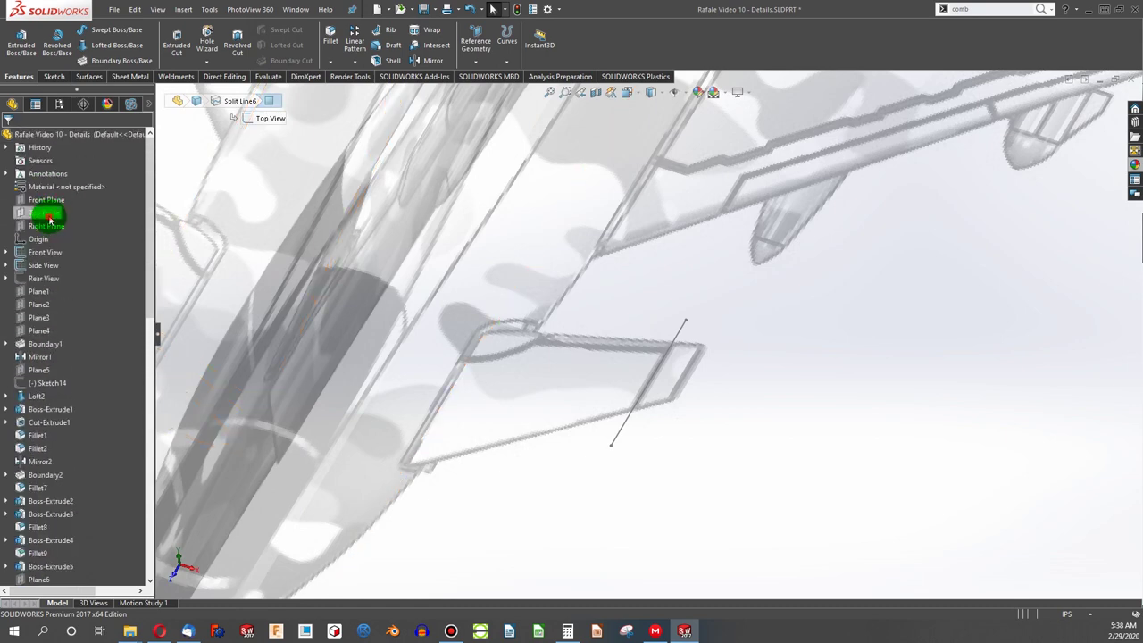
pyautogui.click(28, 80)
pyautogui.click(59, 77)
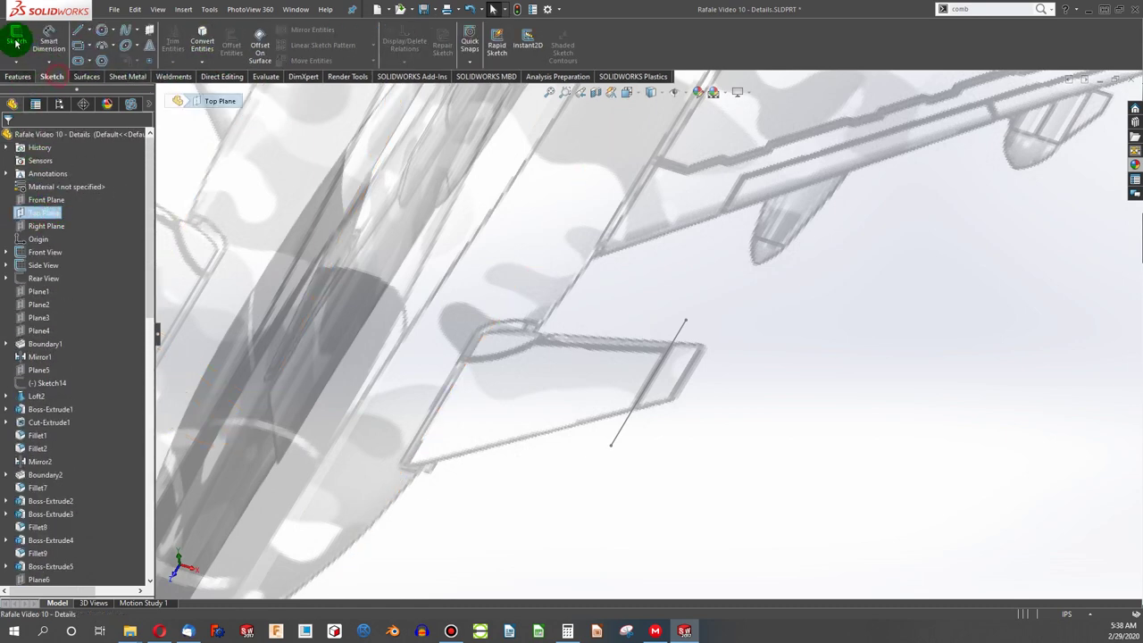
pyautogui.click(16, 40)
# Step: Draw a slanted line along the canard's trailing-edge panel line, from the vertical tip line to the start of the root curve
pyautogui.scroll(-5, 701, 340)
pyautogui.scroll(-4, 834, 375)
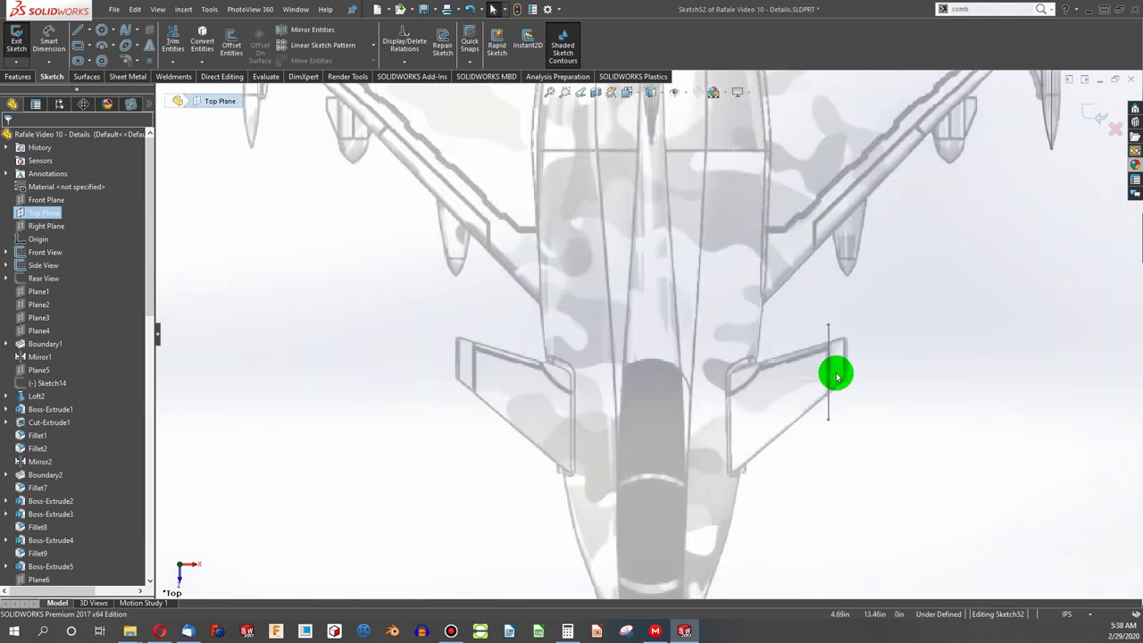
pyautogui.scroll(-2, 672, 305)
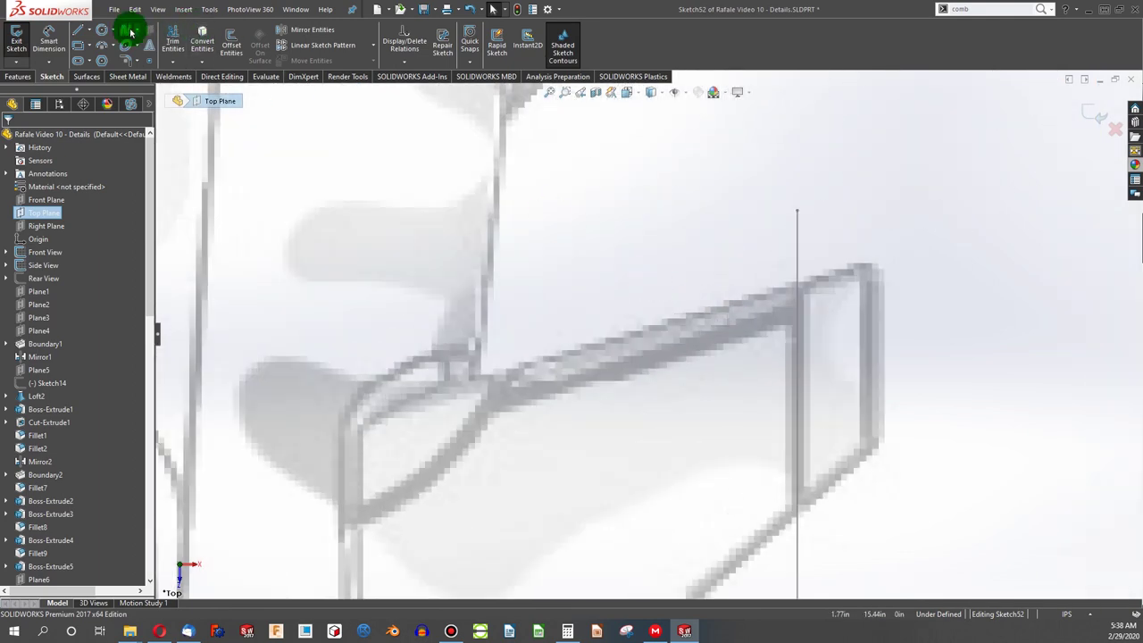
pyautogui.click(80, 32)
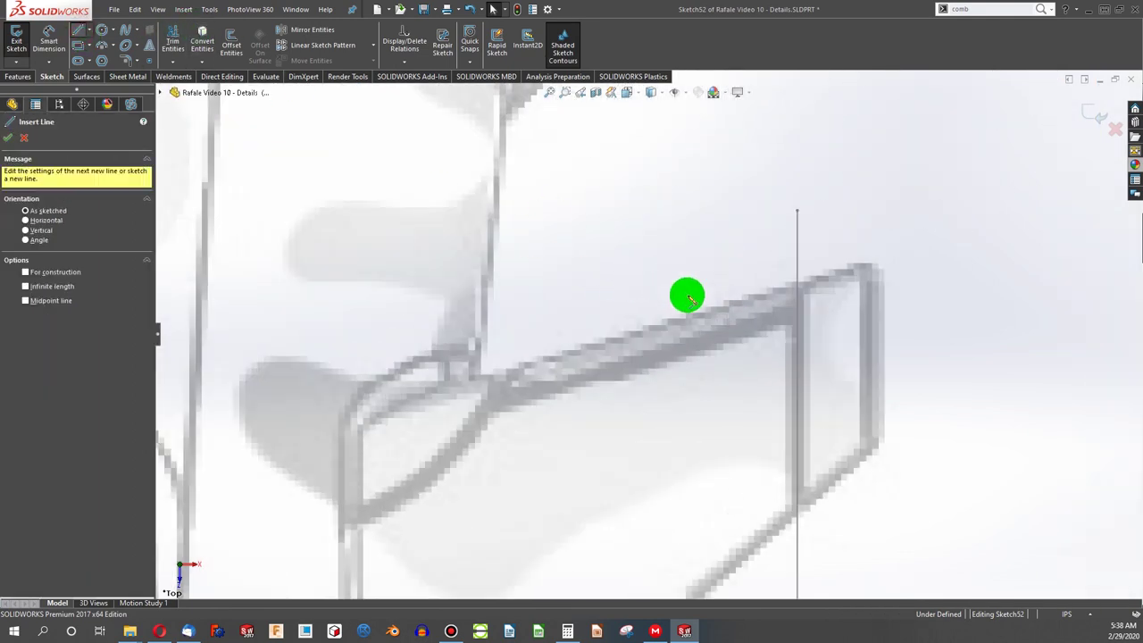
pyautogui.click(795, 323)
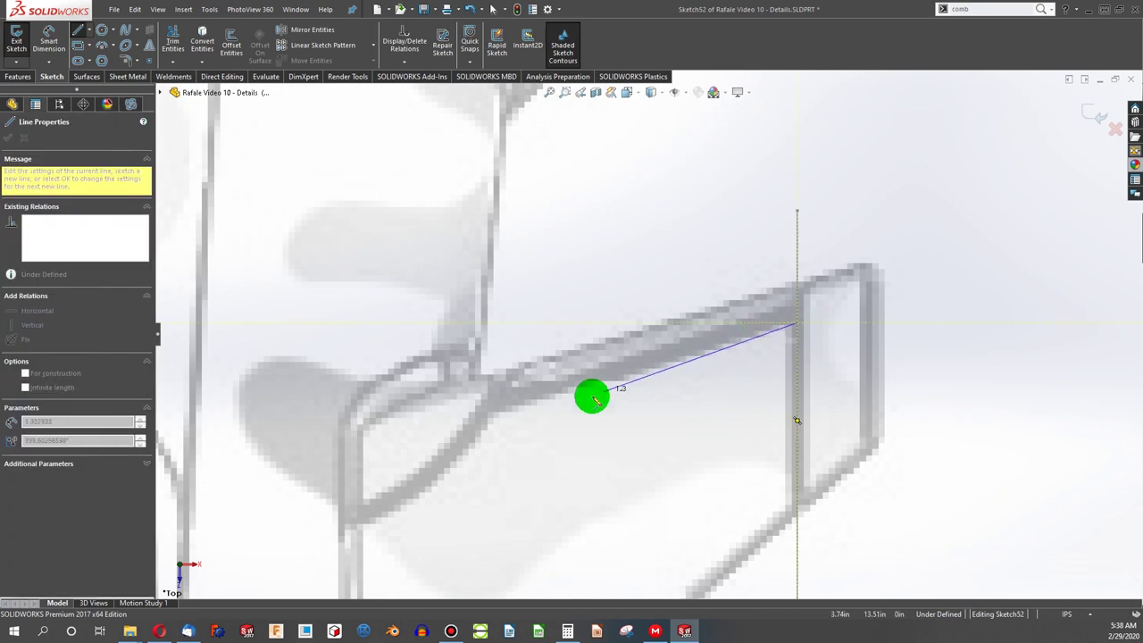
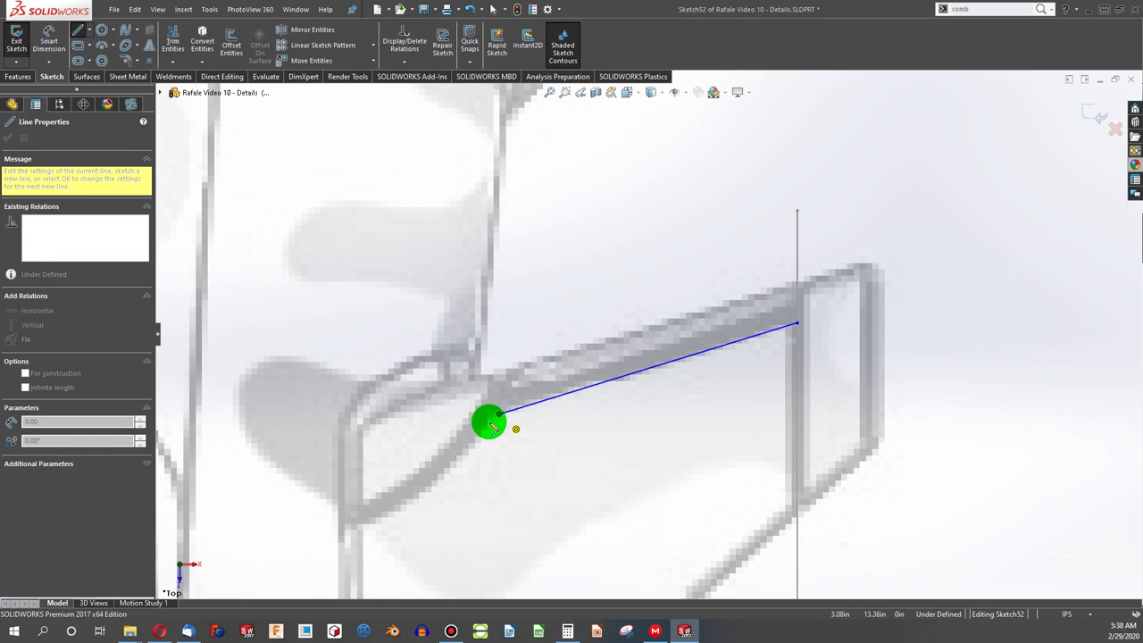
pyautogui.click(497, 414)
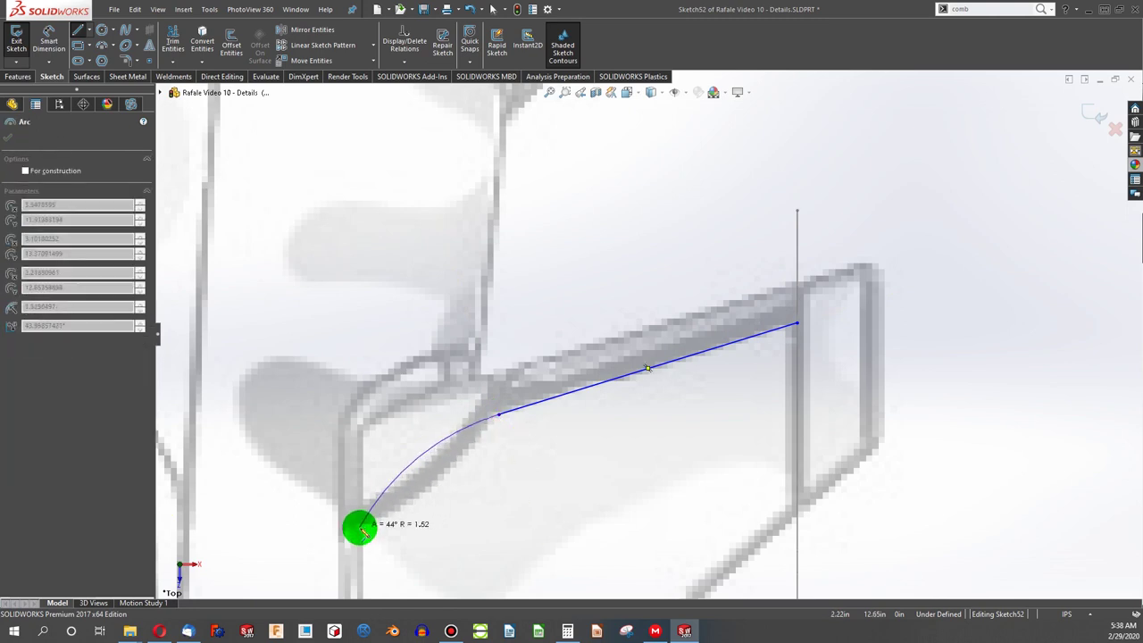
pyautogui.click(361, 531)
pyautogui.press('Escape')
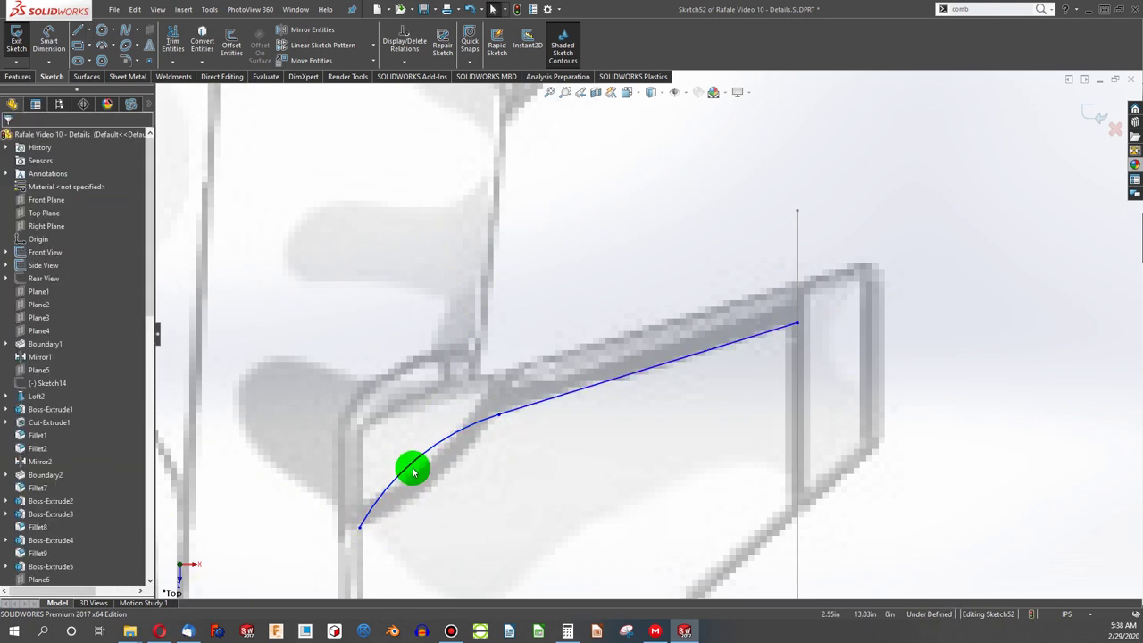
pyautogui.click(413, 466)
pyautogui.press('Delete')
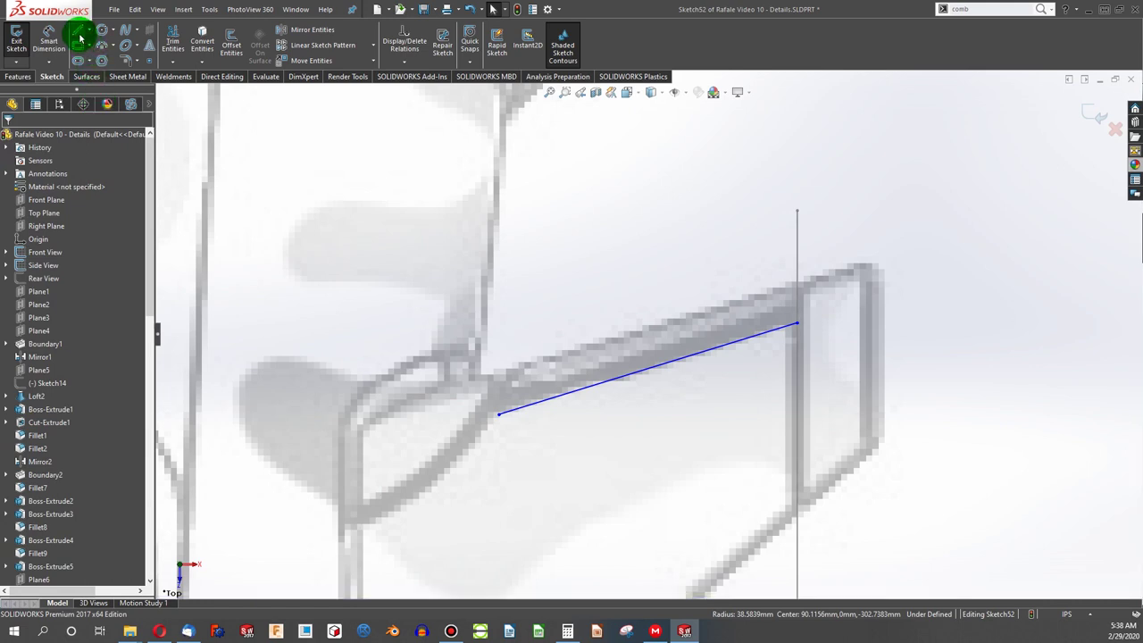
# Step: Draw a three-point arc with about 1.72 in radius from the slanted line's inner end to the canard root, following the picture's curve
pyautogui.click(97, 43)
pyautogui.click(527, 386)
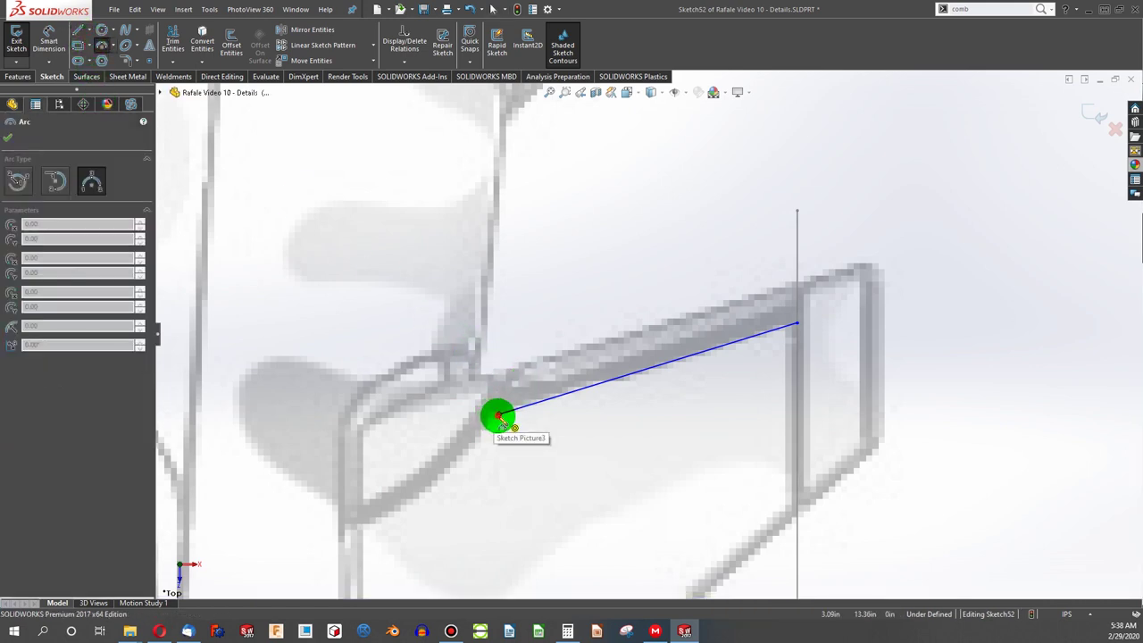
pyautogui.moveTo(498, 416)
pyautogui.mouseDown()
pyautogui.moveTo(370, 527)
pyautogui.moveTo(396, 510)
pyautogui.mouseUp()
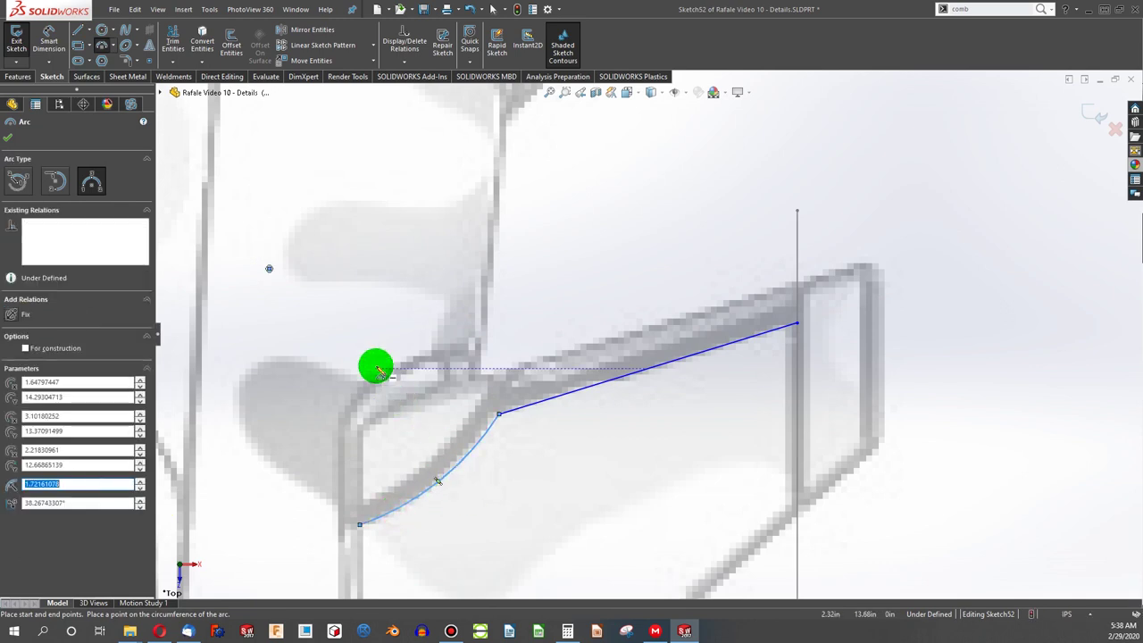
pyautogui.click(15, 108)
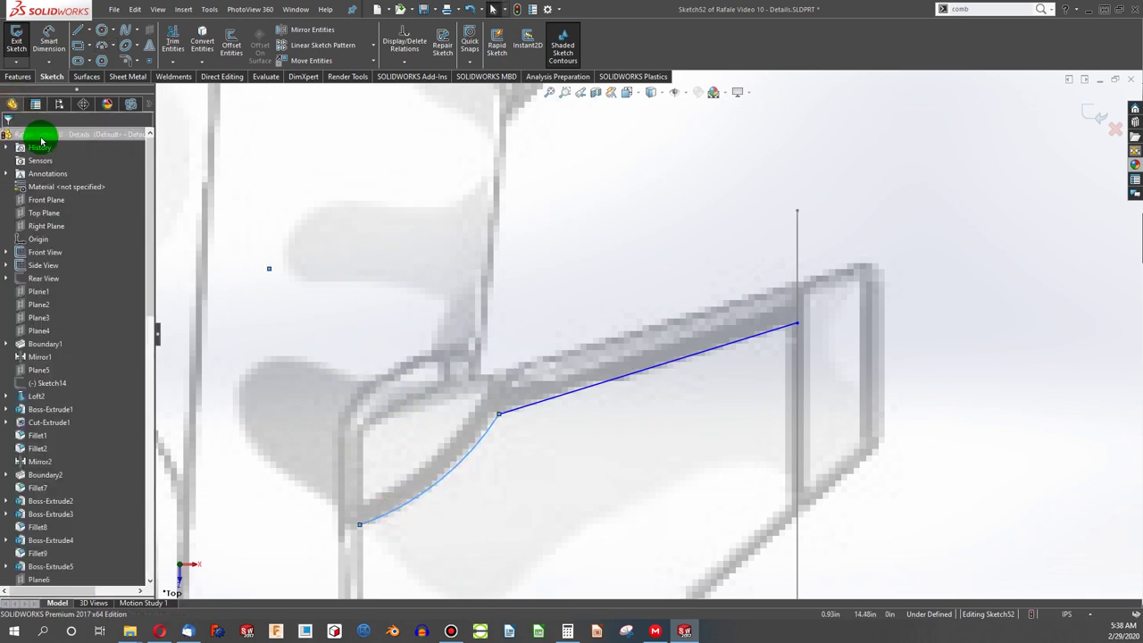
pyautogui.rightClick(41, 141)
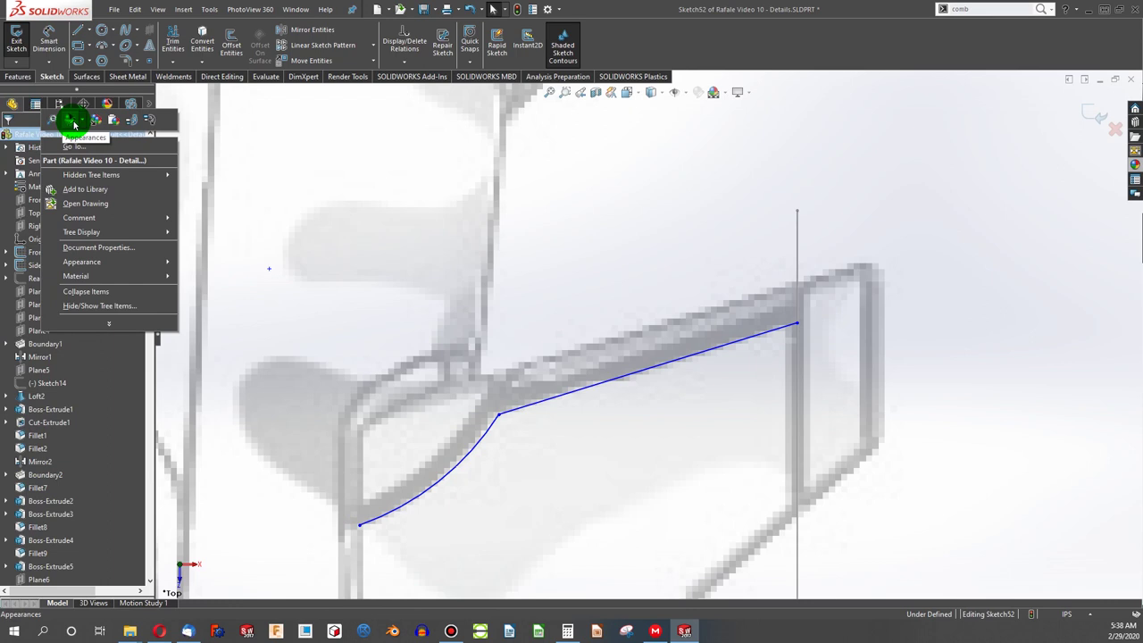
pyautogui.click(79, 123)
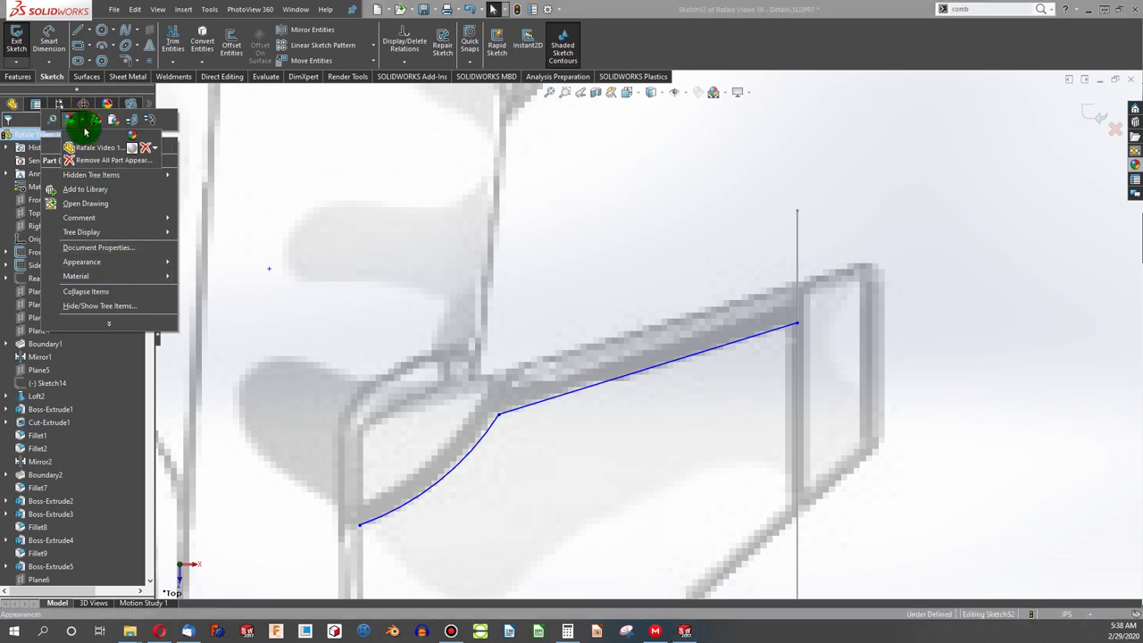
pyautogui.click(89, 159)
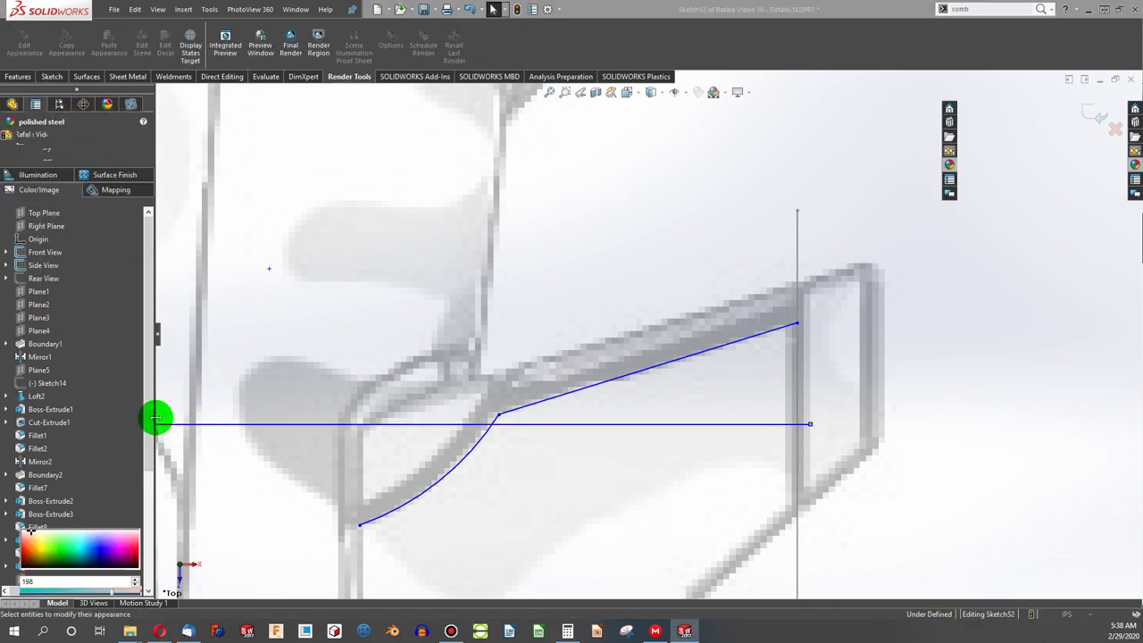
pyautogui.click(35, 183)
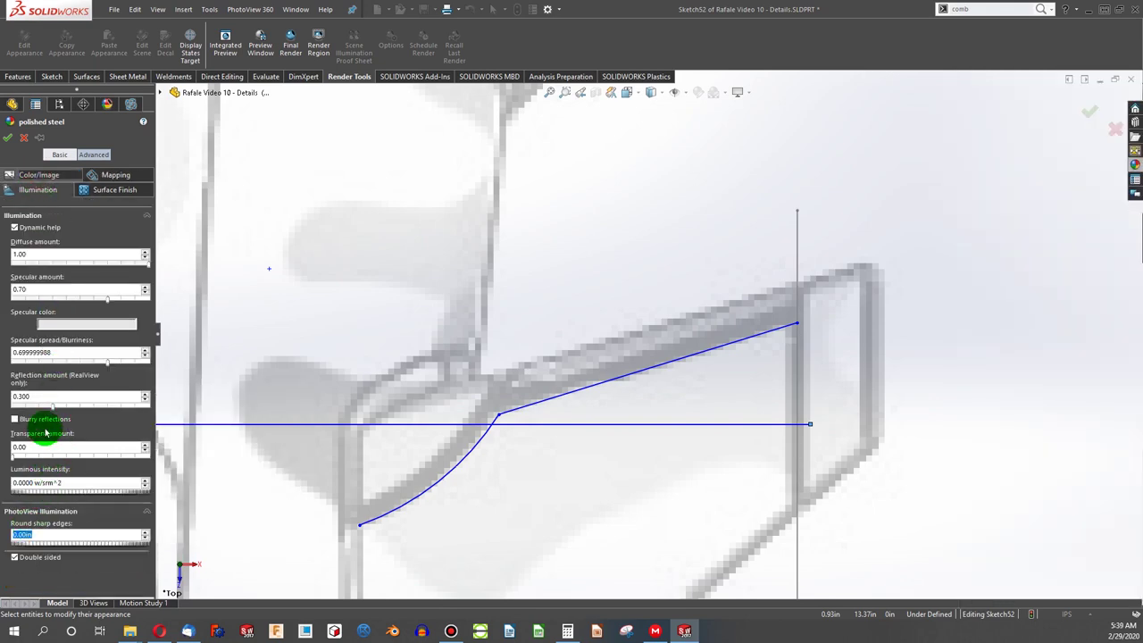
pyautogui.click(23, 143)
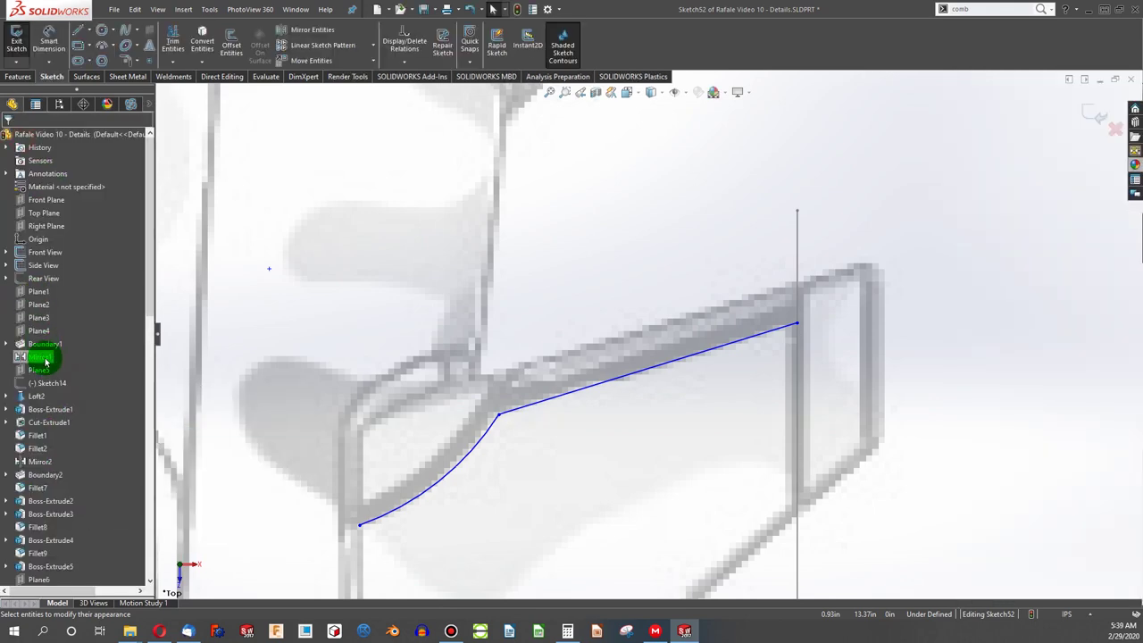
# Step: Show the hidden aircraft body again while keeping the canard sketch open
pyautogui.scroll(-10, 64, 378)
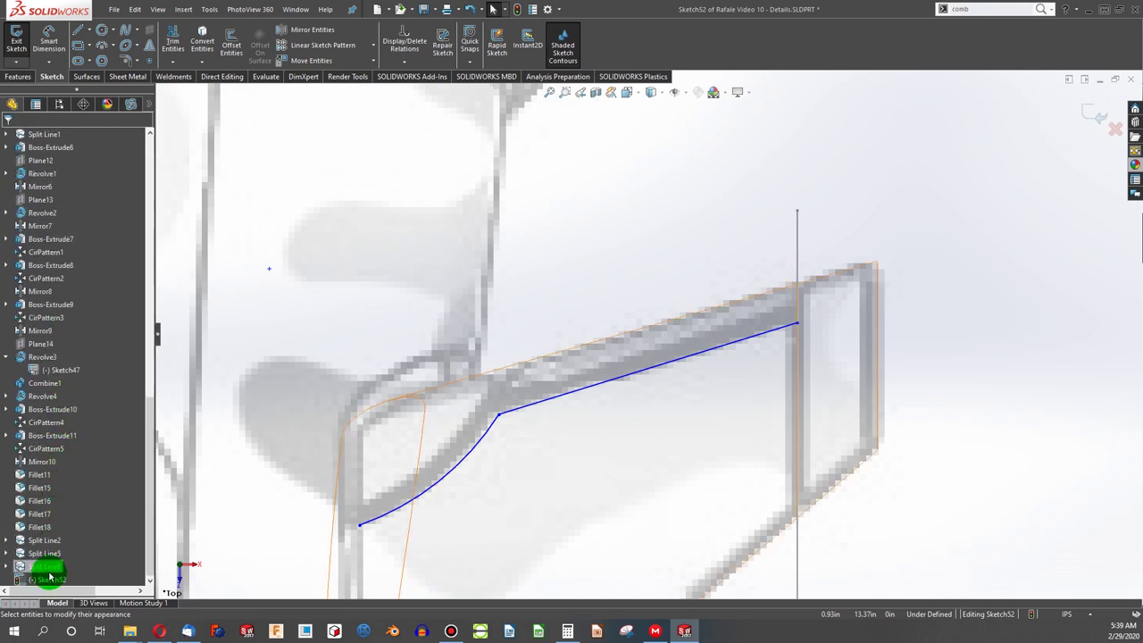
pyautogui.rightClick(50, 571)
pyautogui.click(61, 435)
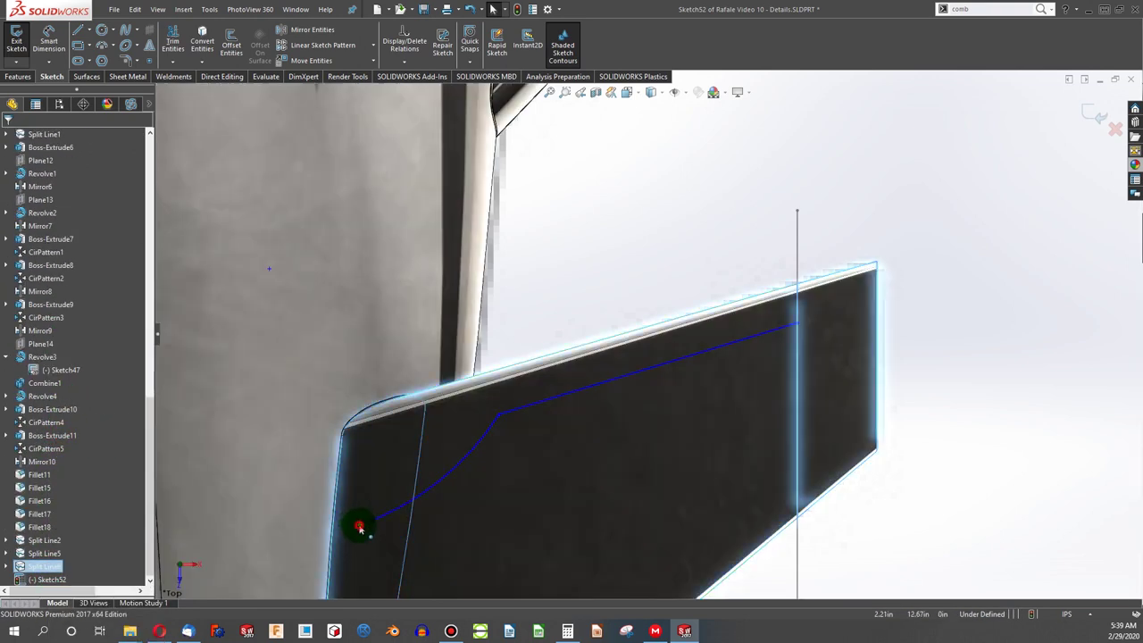
# Step: Try to add a Pierce relation between the arc's root endpoint and the canard root edge
pyautogui.click(360, 527)
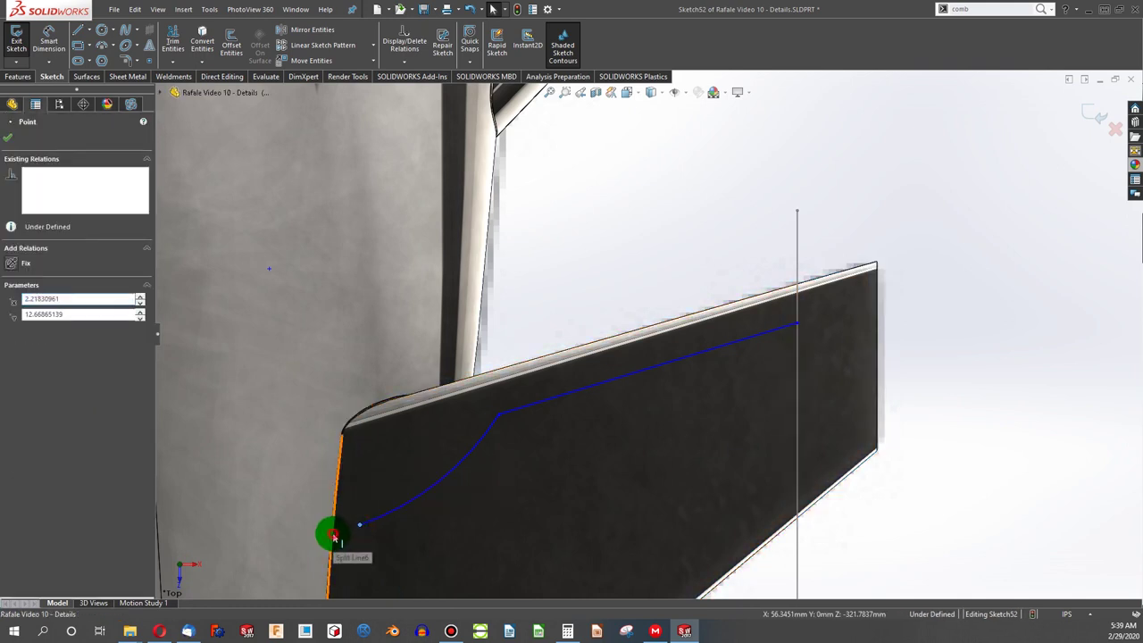
pyautogui.keyDown('ctrl'); pyautogui.click(334, 537); pyautogui.keyUp('ctrl')
pyautogui.click(14, 345)
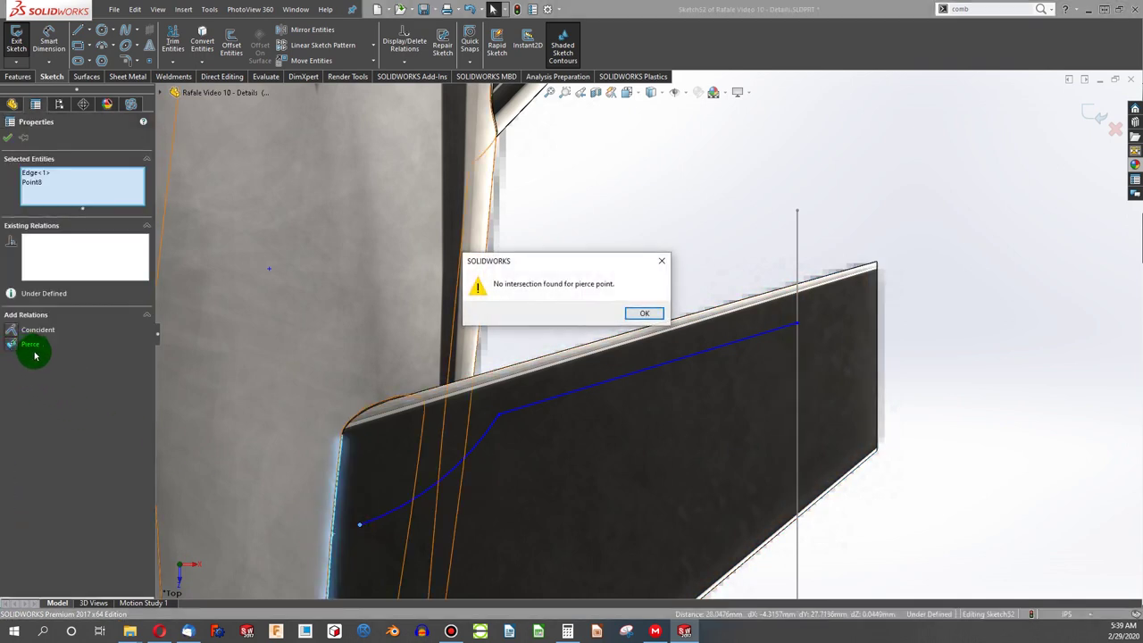
pyautogui.click(643, 313)
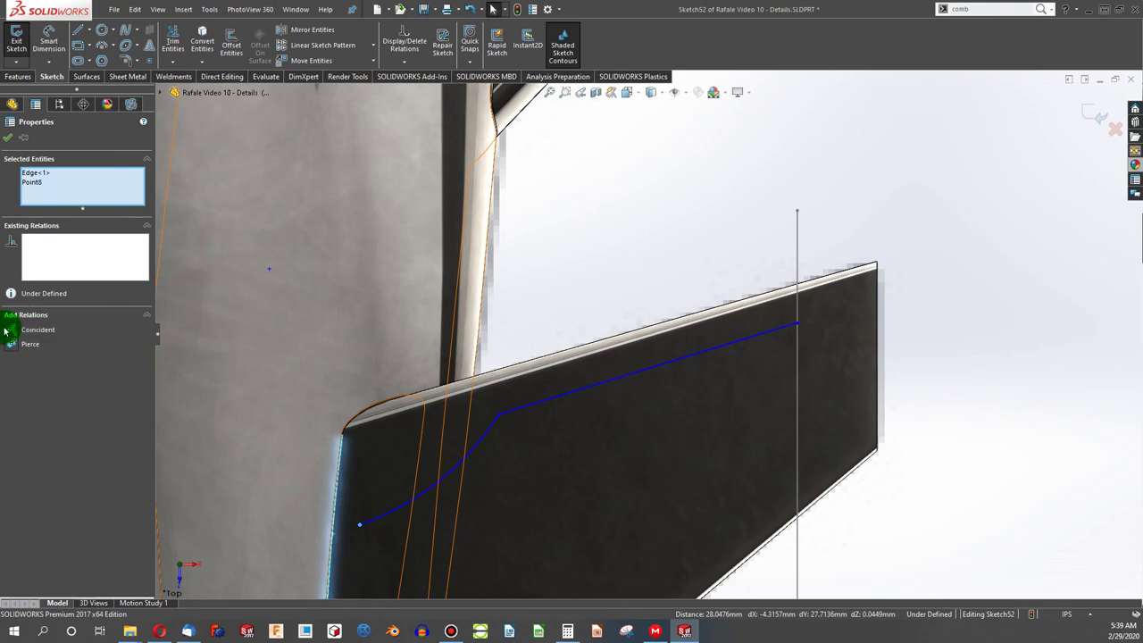
pyautogui.click(581, 283)
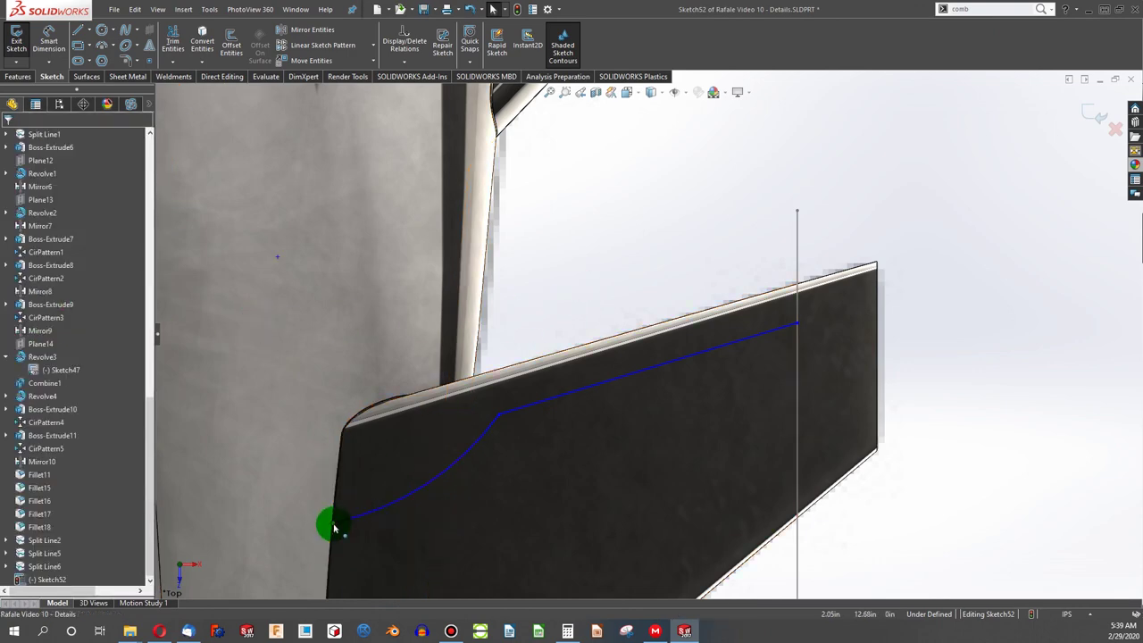
# Step: Move the arc's root endpoint onto the canard root edge to make it coincident with that edge
pyautogui.moveTo(334, 527); pyautogui.dragTo(337, 544)
pyautogui.scroll(-2, 393, 487)
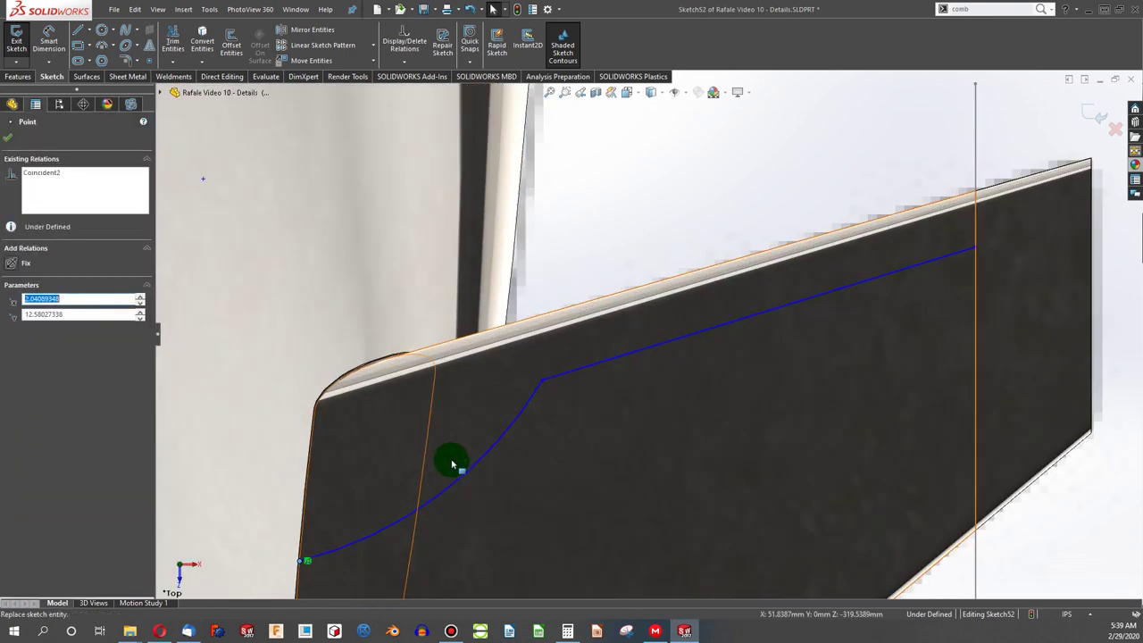
pyautogui.scroll(3, 506, 449)
# Step: Offset the connected line and arc by 0.13 in toward the canard's trailing edge, with the offset dimension added
pyautogui.moveTo(549, 413); pyautogui.dragTo(625, 357)
pyautogui.keyDown('ctrl'); pyautogui.click(625, 356); pyautogui.keyUp('ctrl')
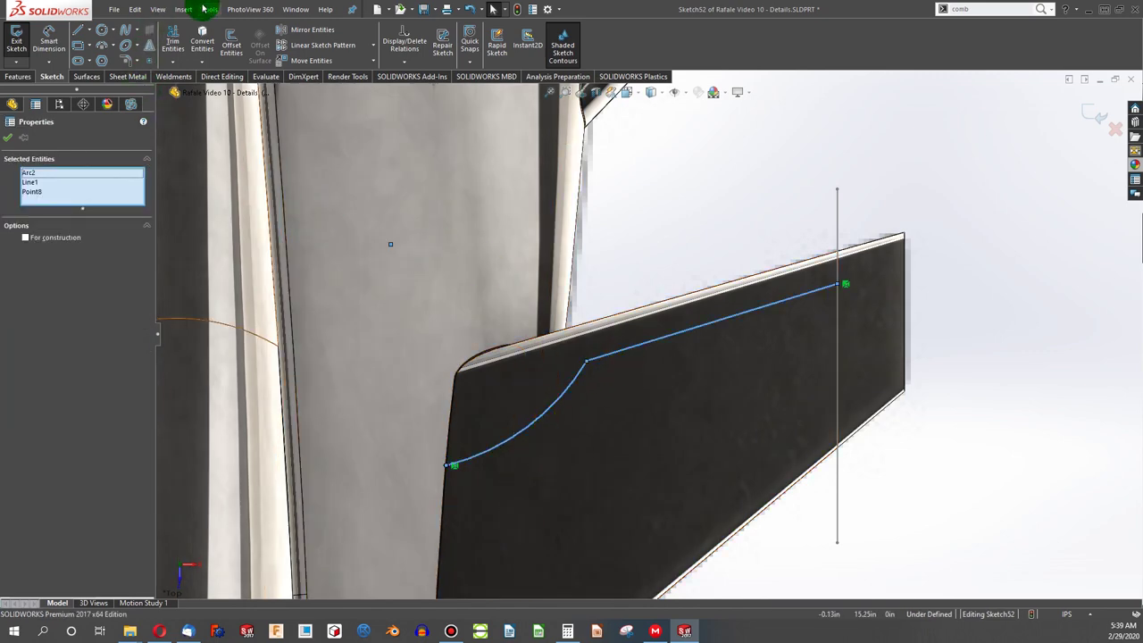
pyautogui.click(242, 41)
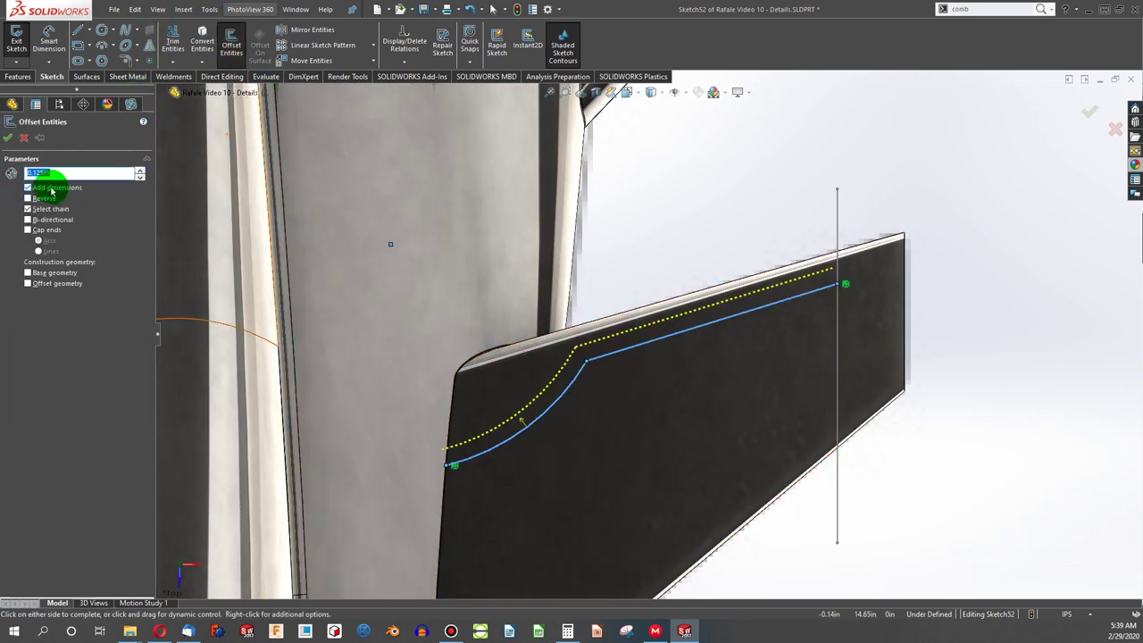
pyautogui.click(8, 138)
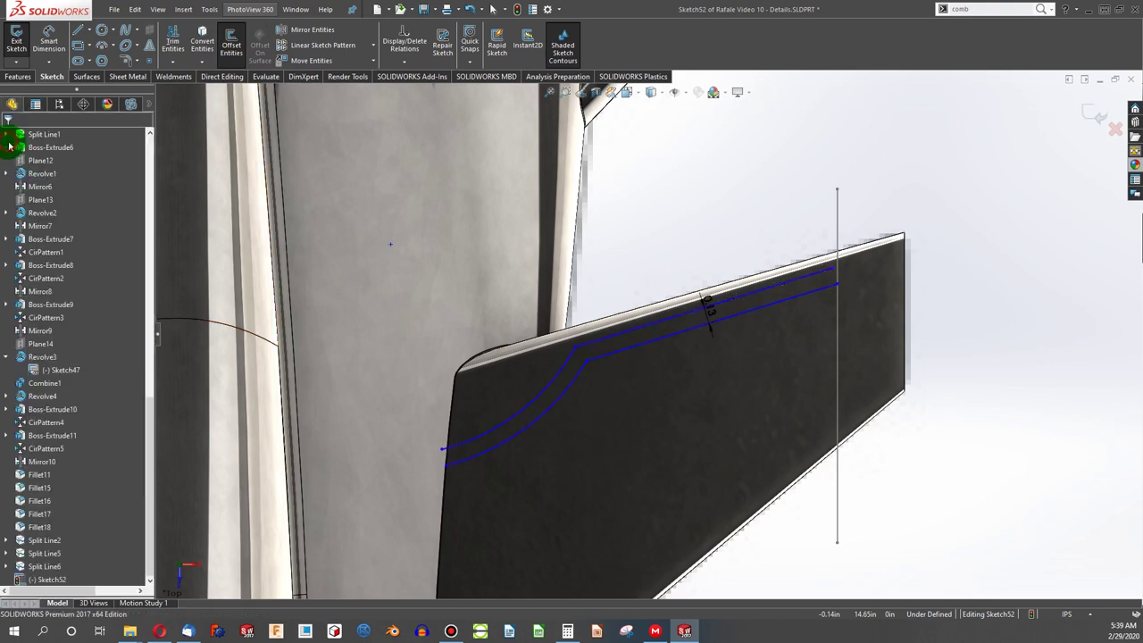
# Step: Make the offset arc's root endpoint coincident with the canard root edge, and reshape both arcs by moving their corner and root ends
pyautogui.click(448, 464)
pyautogui.scroll(-8, 474, 467)
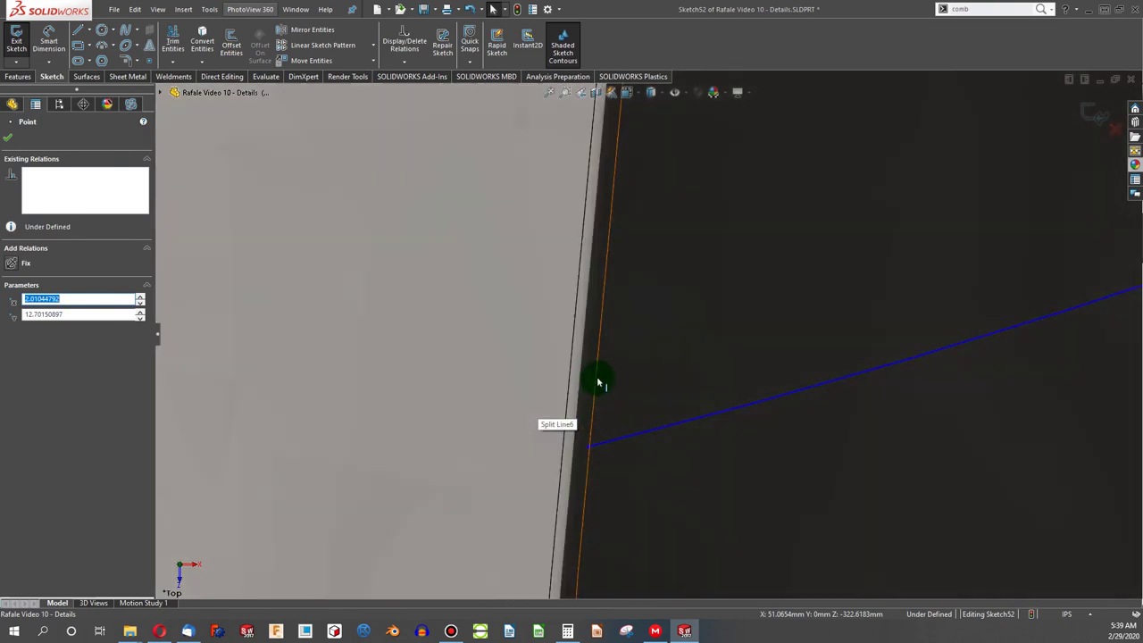
pyautogui.keyDown('ctrl'); pyautogui.click(597, 382); pyautogui.keyUp('ctrl')
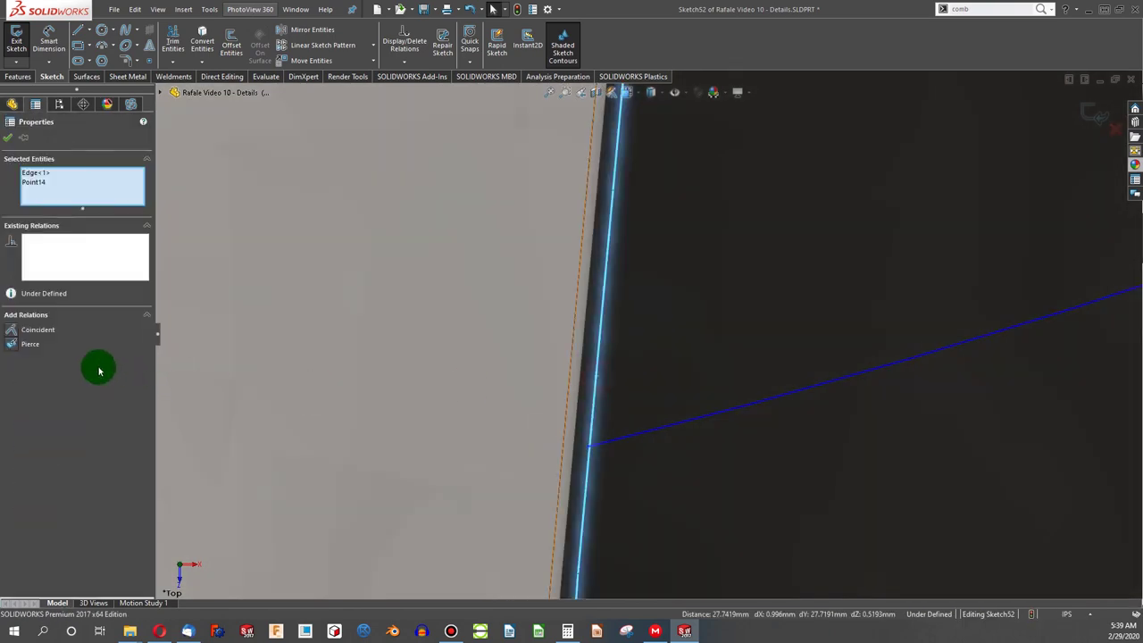
pyautogui.scroll(10, 625, 338)
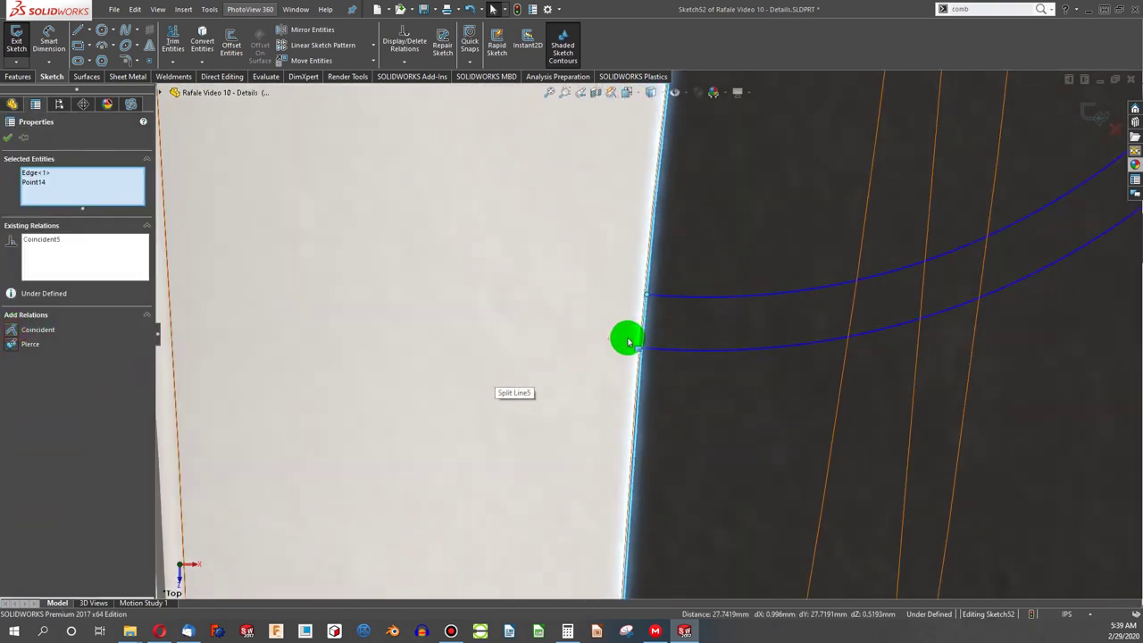
pyautogui.scroll(-2, 797, 242)
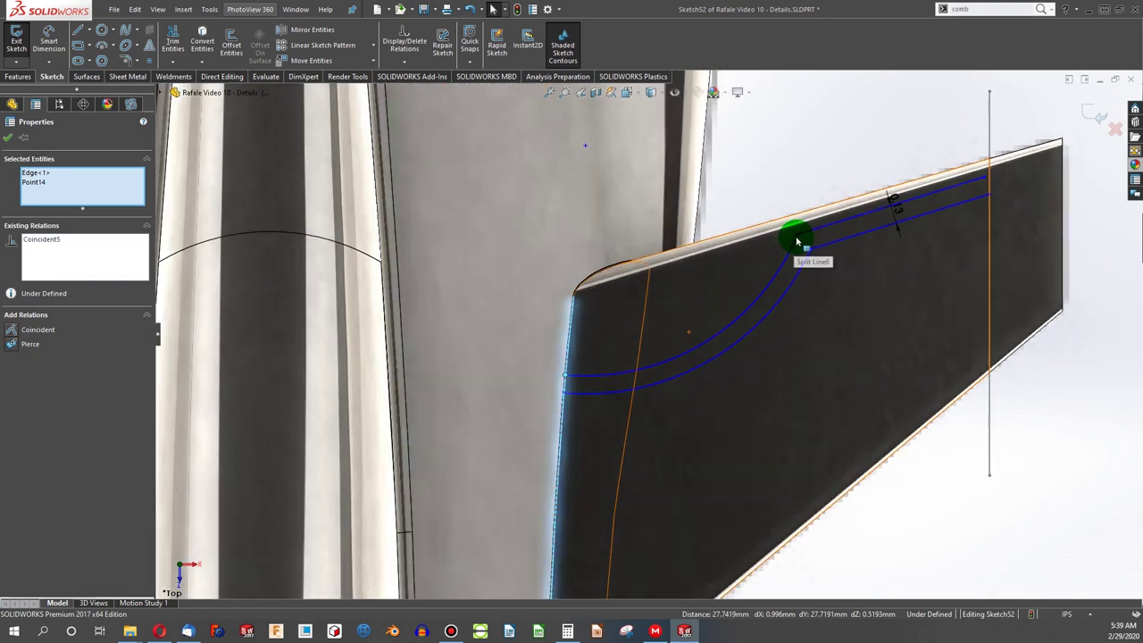
pyautogui.moveTo(796, 238); pyautogui.dragTo(568, 428)
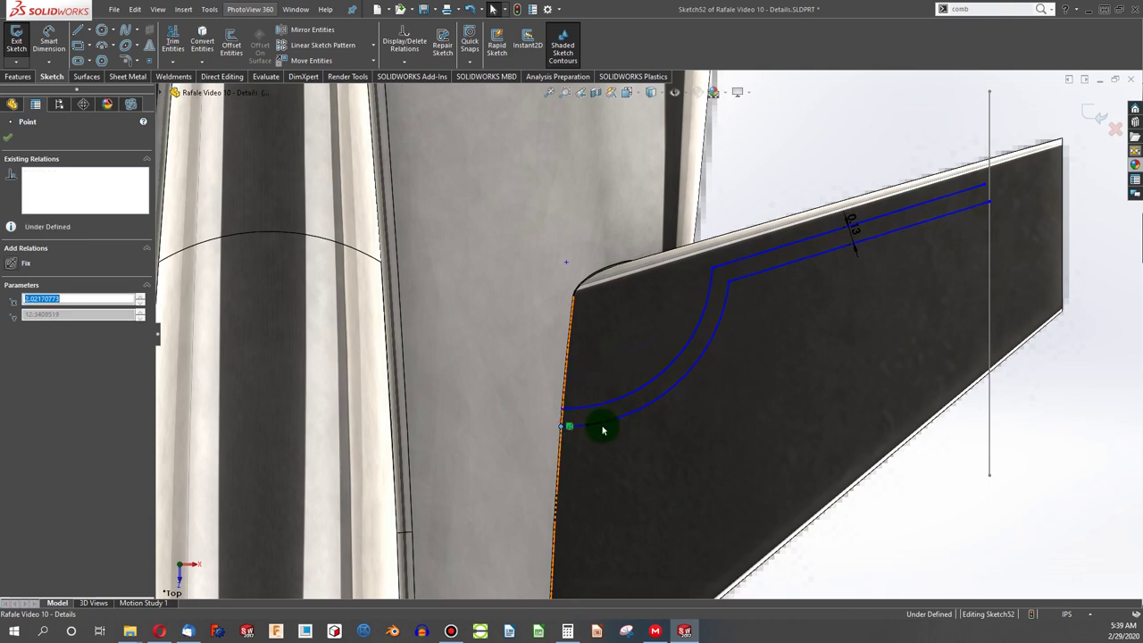
# Step: Try to make the offset line's tip-side endpoint coincident with the vertical canard tip line, and undo the relation
pyautogui.click(985, 184)
pyautogui.click(984, 184)
pyautogui.click(989, 178)
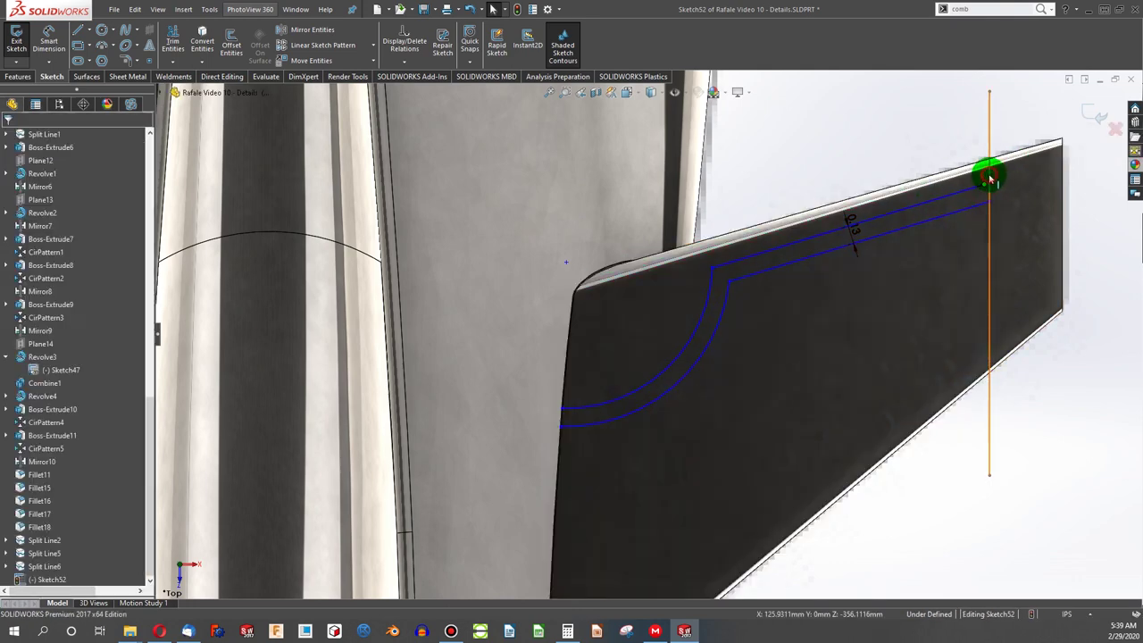
pyautogui.keyDown('ctrl'); pyautogui.click(387, 349); pyautogui.keyUp('ctrl')
pyautogui.click(17, 349)
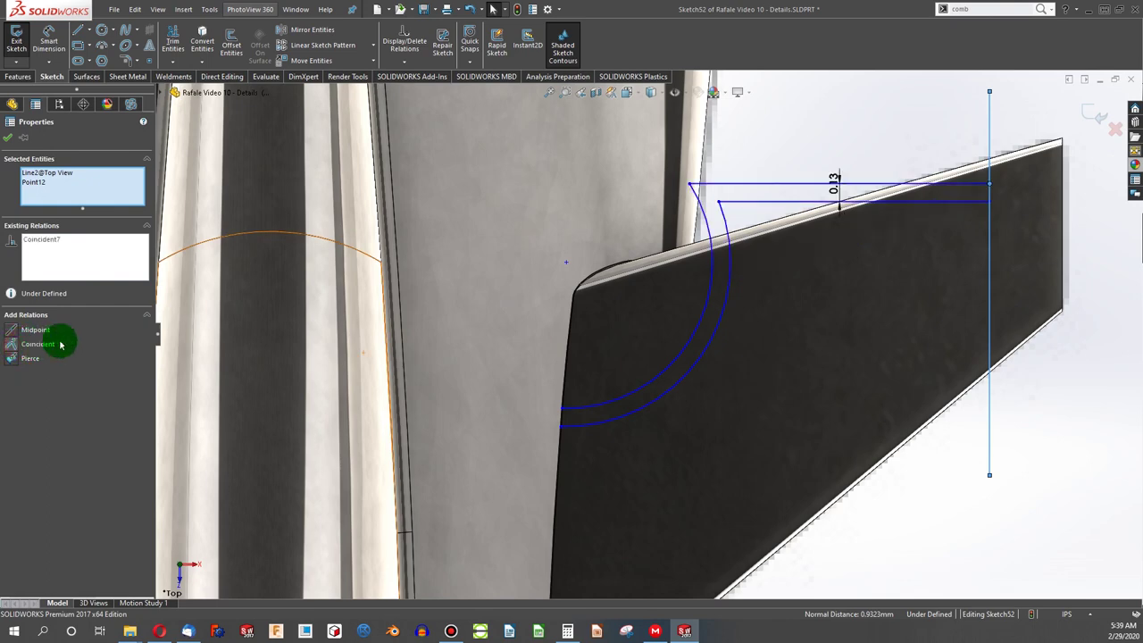
pyautogui.moveTo(702, 202)
pyautogui.mouseDown()
pyautogui.moveTo(747, 262)
pyautogui.moveTo(707, 242)
pyautogui.moveTo(709, 211)
pyautogui.moveTo(687, 221)
pyautogui.mouseUp()
pyautogui.hotkey('ctrl', 'z')
pyautogui.hotkey('ctrl', 'z')
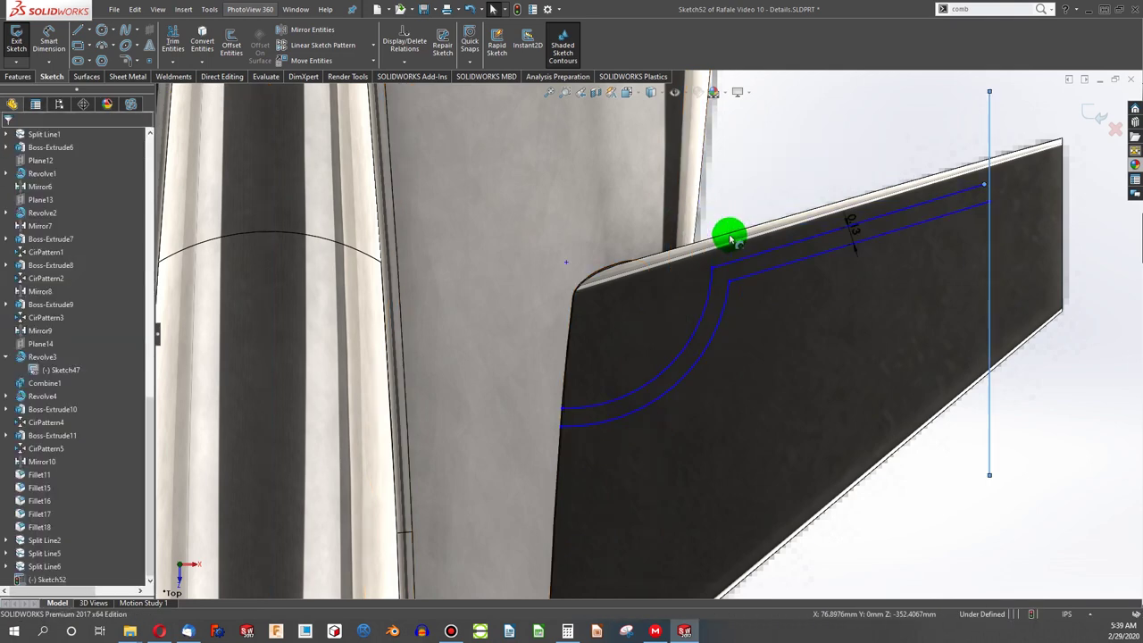
# Step: Dimension the vertical distance from the original slanted line's tip-side endpoint to the tip line's end beyond the trailing edge
pyautogui.click(711, 179)
pyautogui.click(48, 40)
pyautogui.click(637, 240)
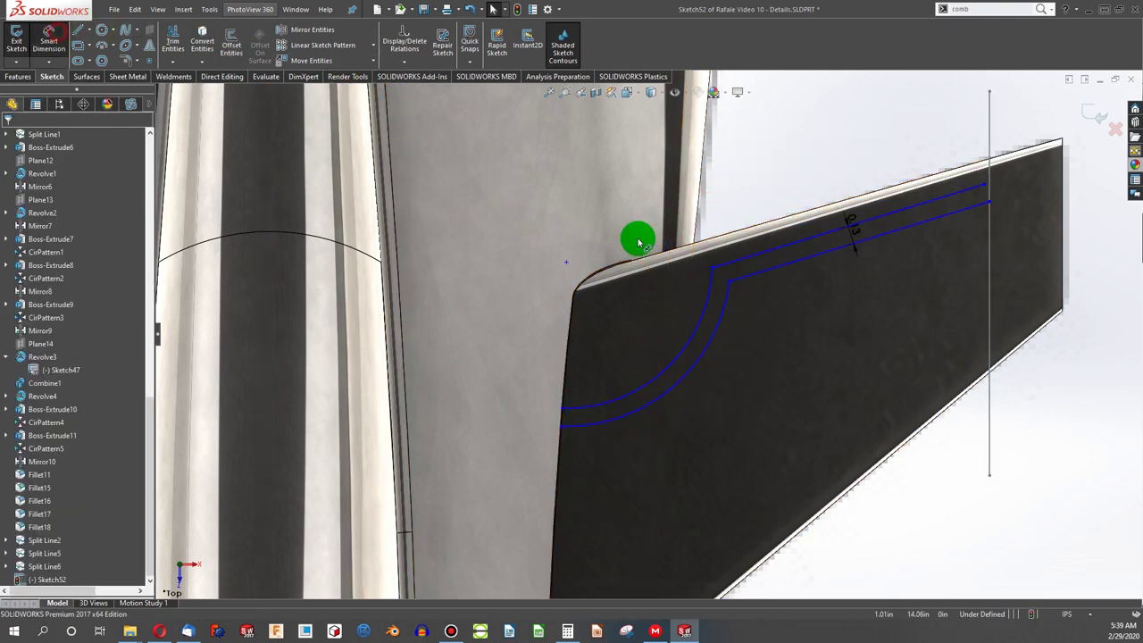
pyautogui.click(990, 205)
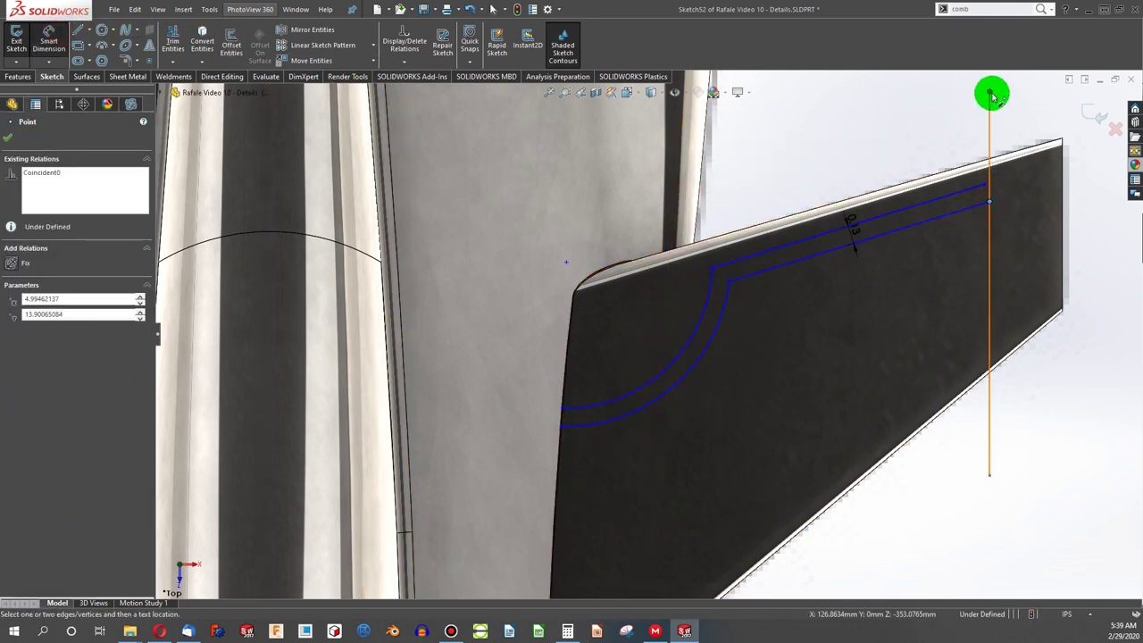
pyautogui.click(991, 94)
pyautogui.click(1046, 123)
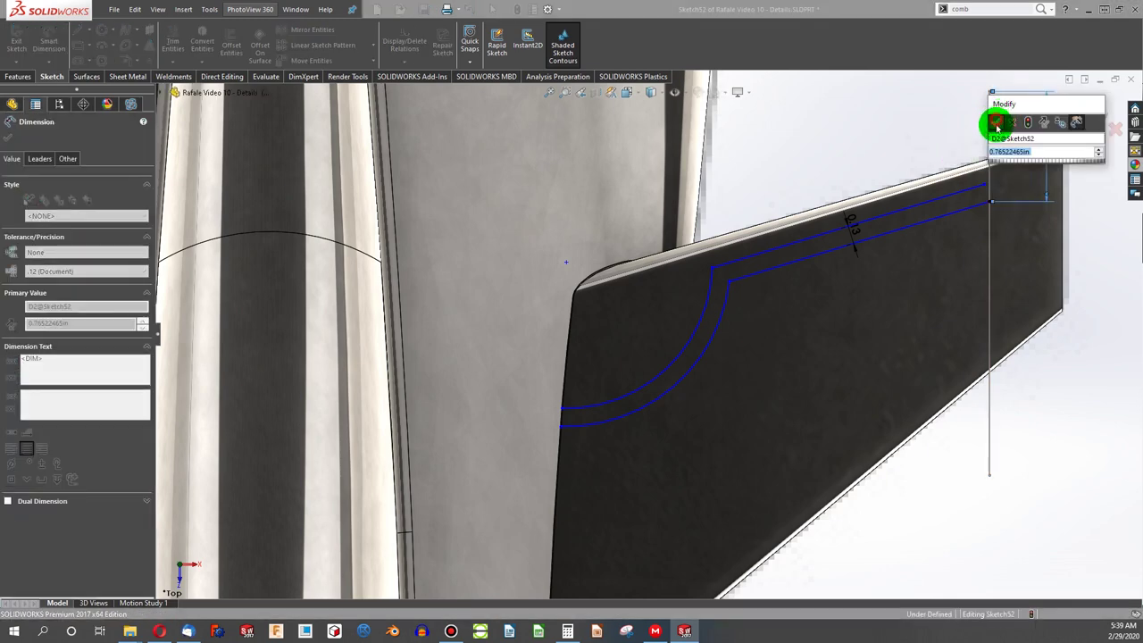
pyautogui.click(997, 125)
# Step: Dimension the angle between the original slanted line and the vertical canard tip line
pyautogui.moveTo(957, 212); pyautogui.dragTo(990, 228)
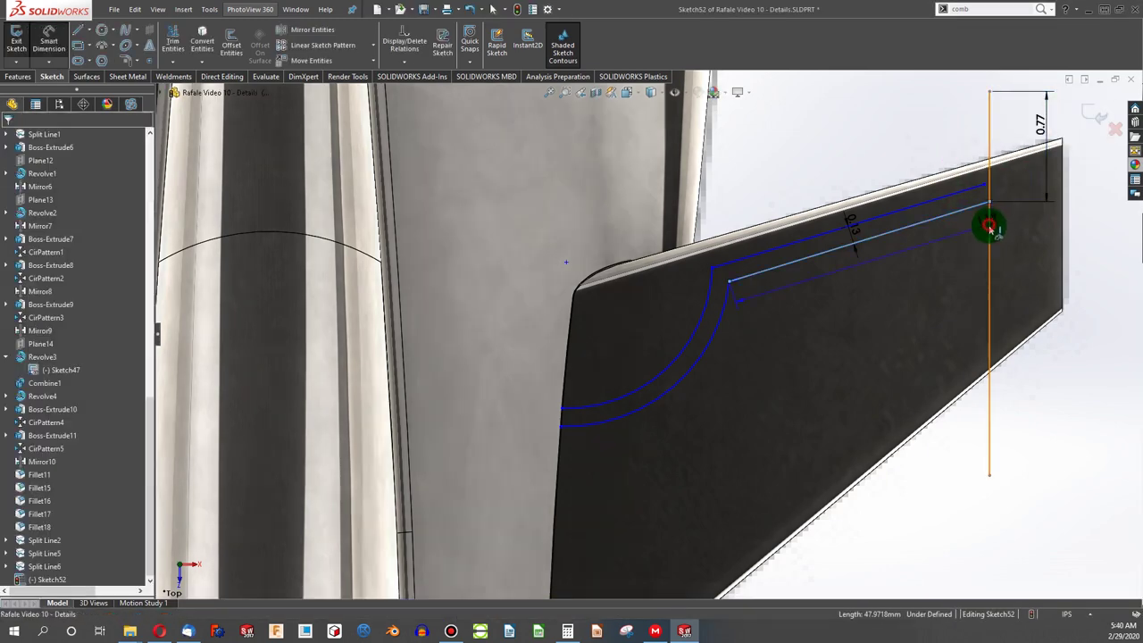
pyautogui.click(989, 228)
pyautogui.click(965, 255)
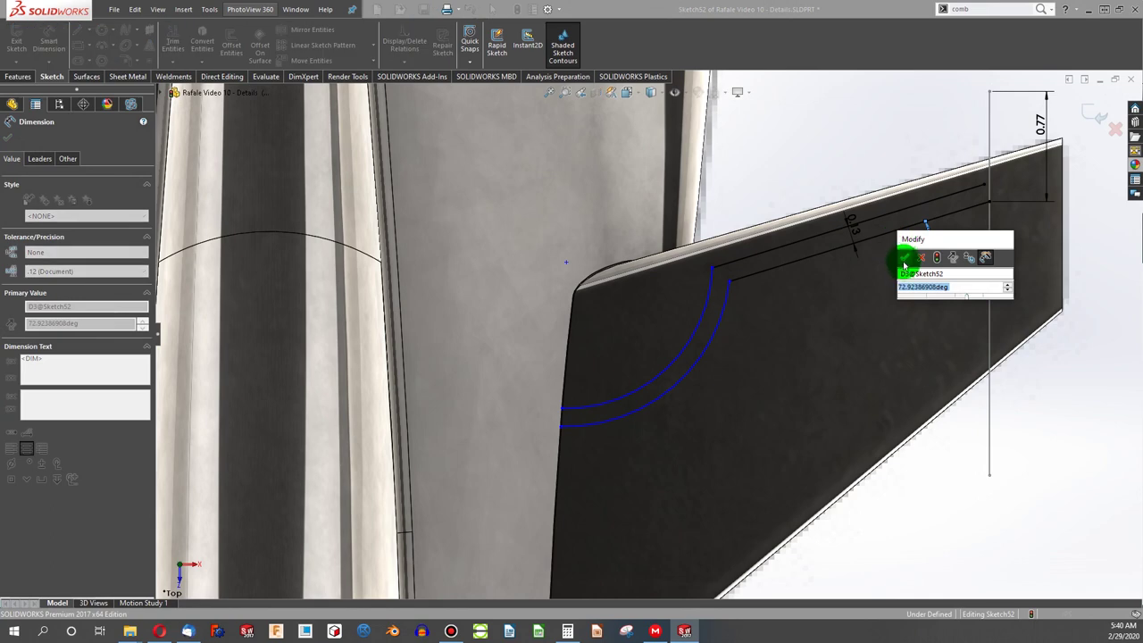
pyautogui.press('Return')
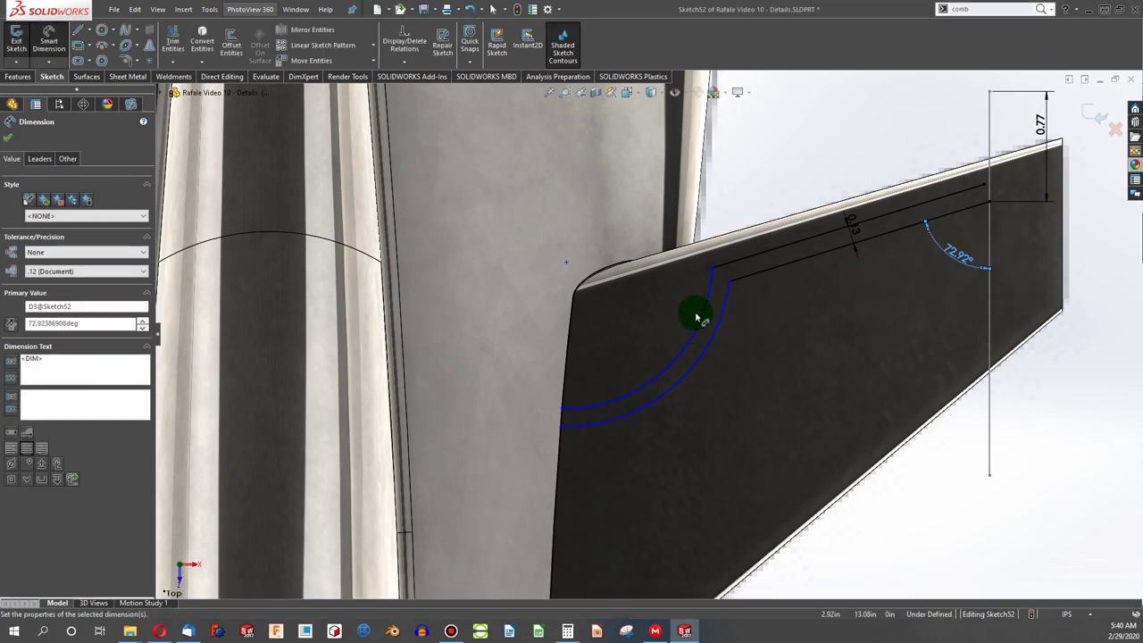
# Step: Make the original and offset root arcs concentric, and shift their corners with the slanted lines slightly toward the canard tip
pyautogui.press('Escape')
pyautogui.moveTo(714, 272)
pyautogui.mouseDown()
pyautogui.moveTo(745, 263)
pyautogui.moveTo(729, 264)
pyautogui.mouseUp()
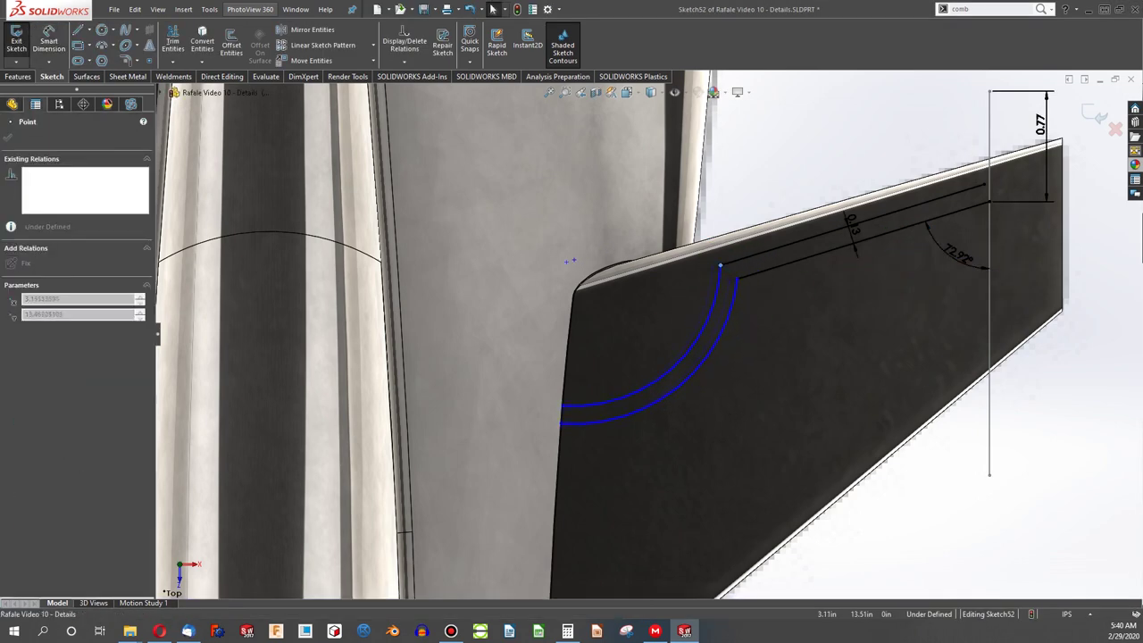
pyautogui.click(676, 365)
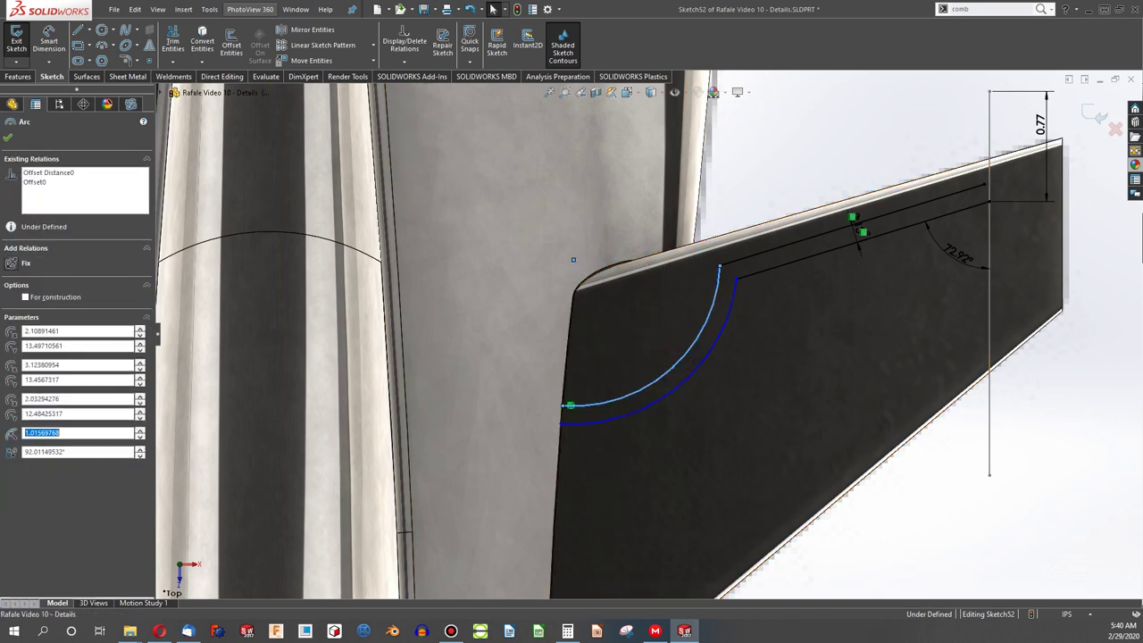
pyautogui.keyDown('ctrl'); pyautogui.click(686, 386); pyautogui.keyUp('ctrl')
pyautogui.keyDown('ctrl'); pyautogui.click(681, 387); pyautogui.keyUp('ctrl')
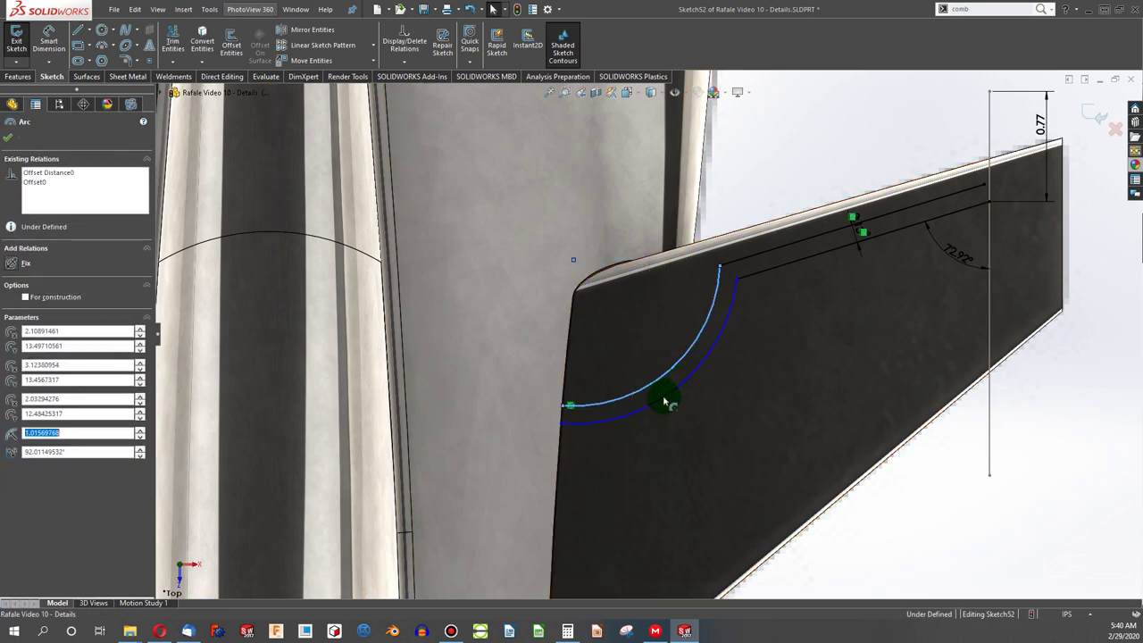
pyautogui.keyDown('ctrl'); pyautogui.click(650, 399); pyautogui.keyUp('ctrl')
pyautogui.click(14, 360)
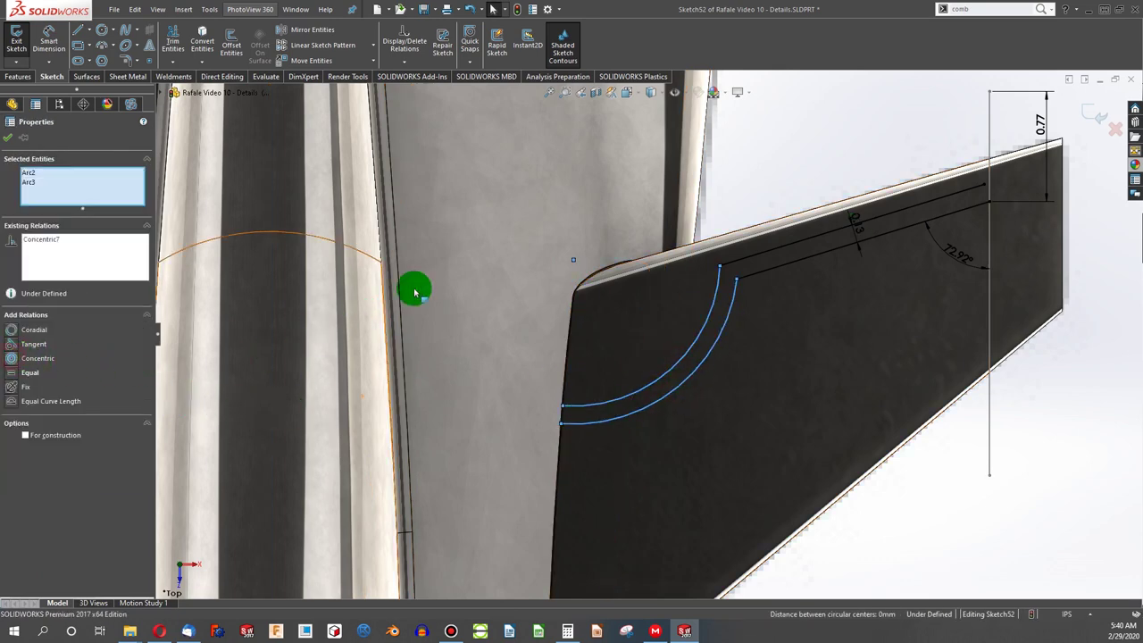
pyautogui.click(572, 260)
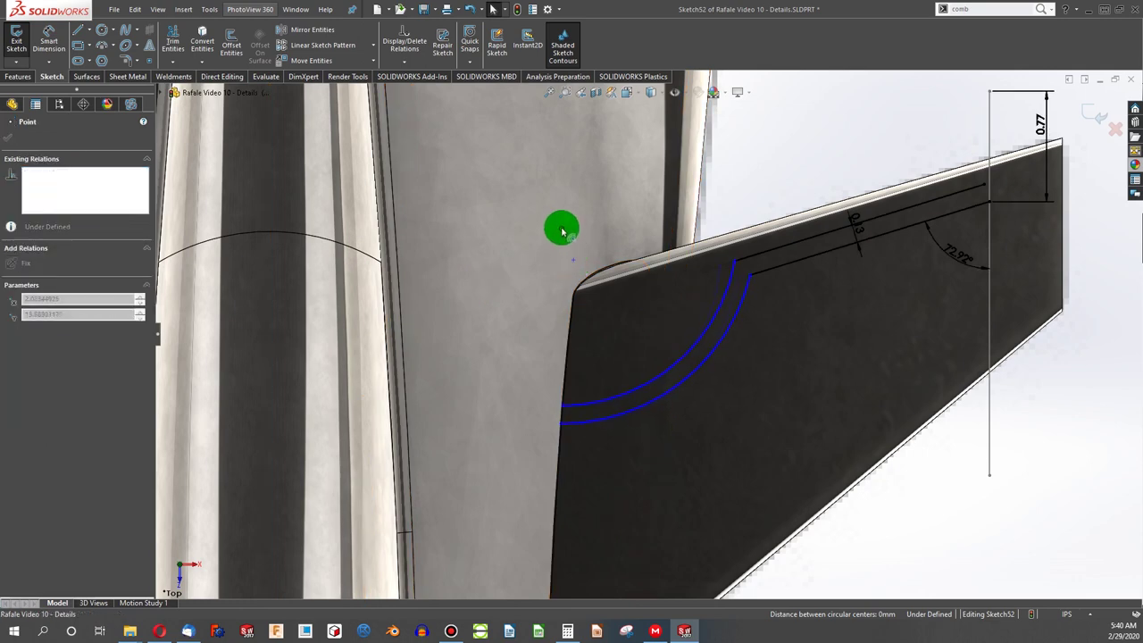
# Step: Move the common center point of the two root arcs slightly inboard and aft, to about X 1.91, Y 13.89 in
pyautogui.moveTo(545, 206); pyautogui.dragTo(545, 205)
pyautogui.scroll(-2, 755, 197)
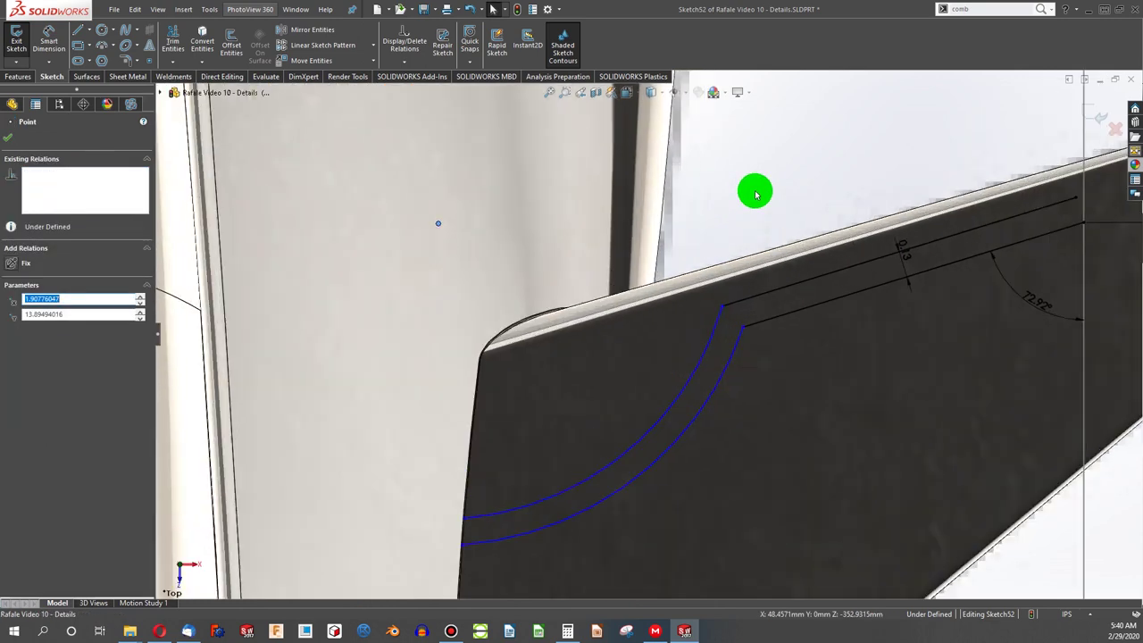
pyautogui.scroll(3, 748, 228)
pyautogui.press('Escape')
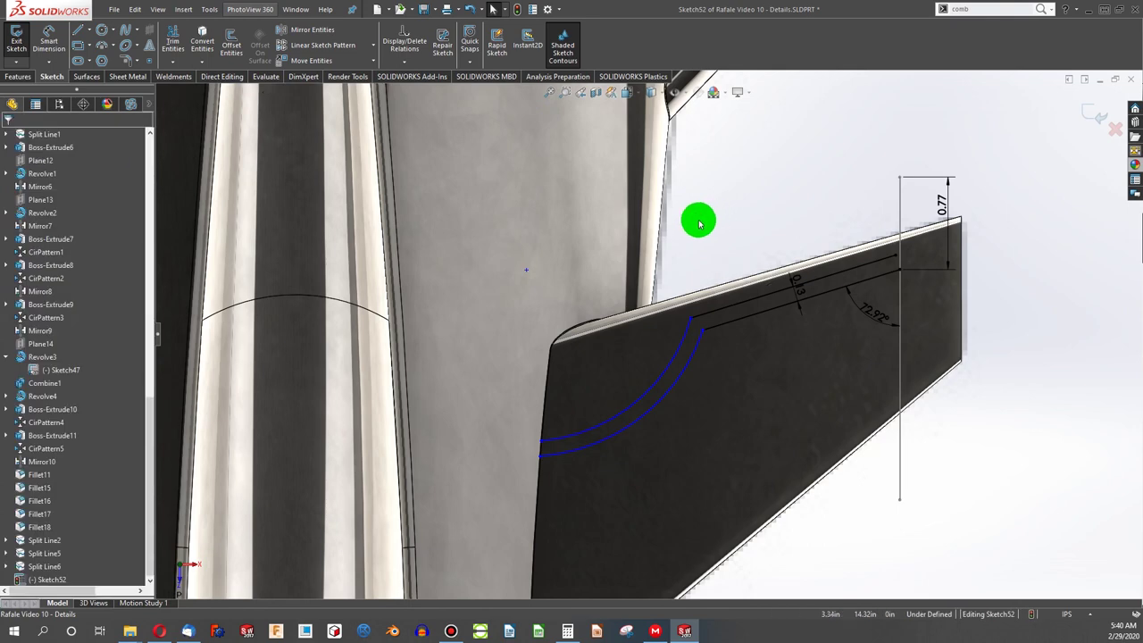
# Step: Draw a line about 0.04 in long from the offset slanted line's tip-side endpoint to the vertical canard tip line
pyautogui.scroll(-2, 889, 275)
pyautogui.scroll(-3, 870, 282)
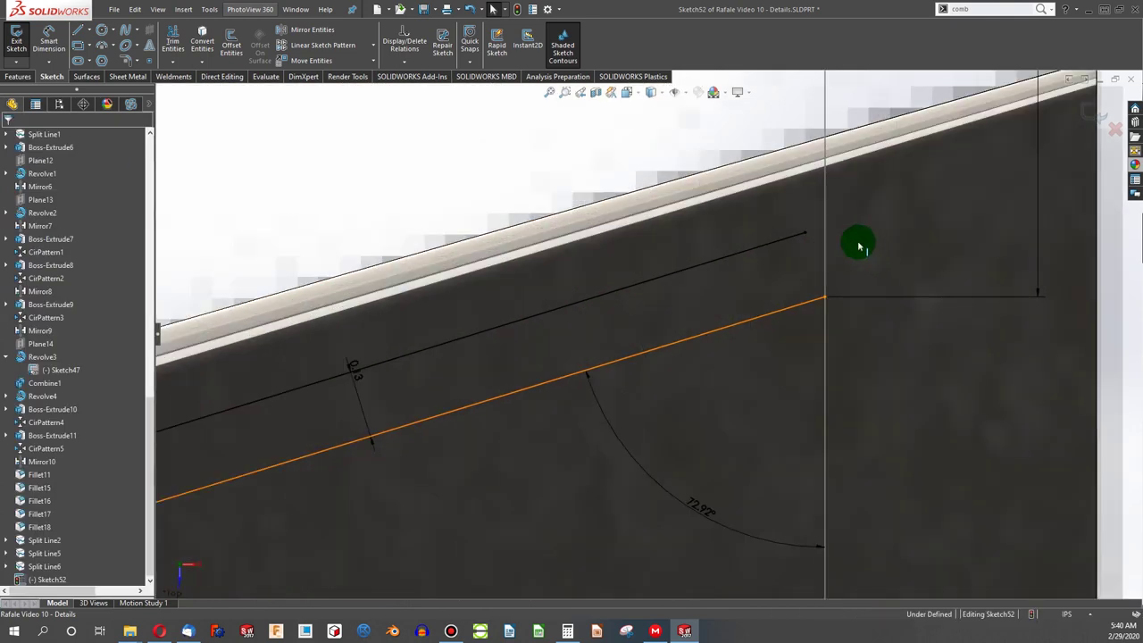
pyautogui.click(805, 235)
pyautogui.click(77, 34)
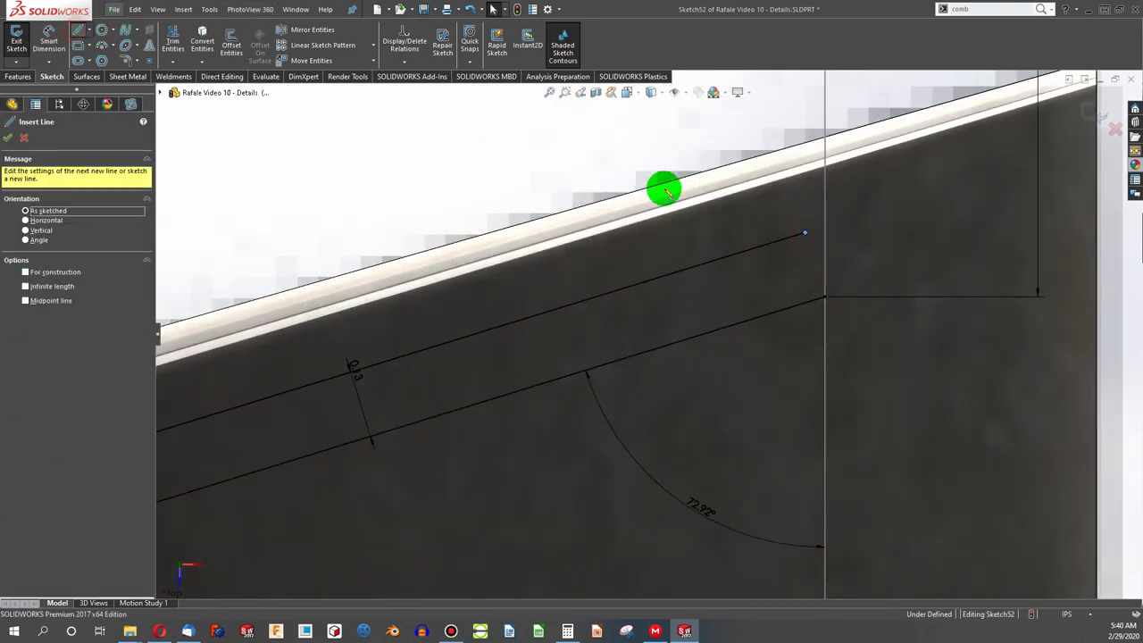
pyautogui.click(805, 235)
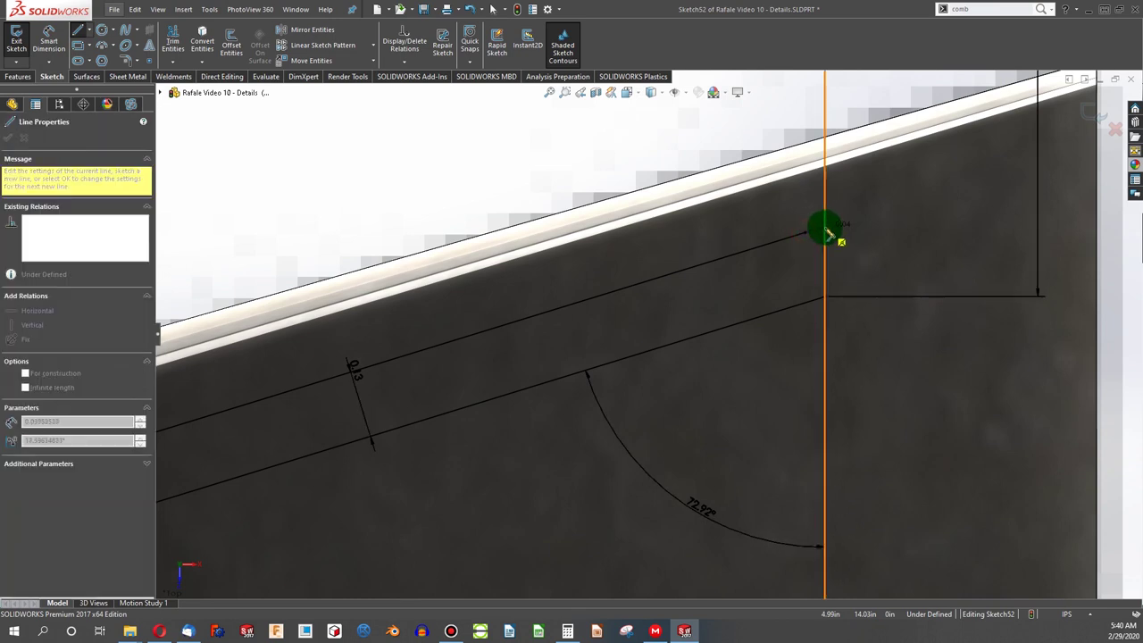
pyautogui.press('Escape')
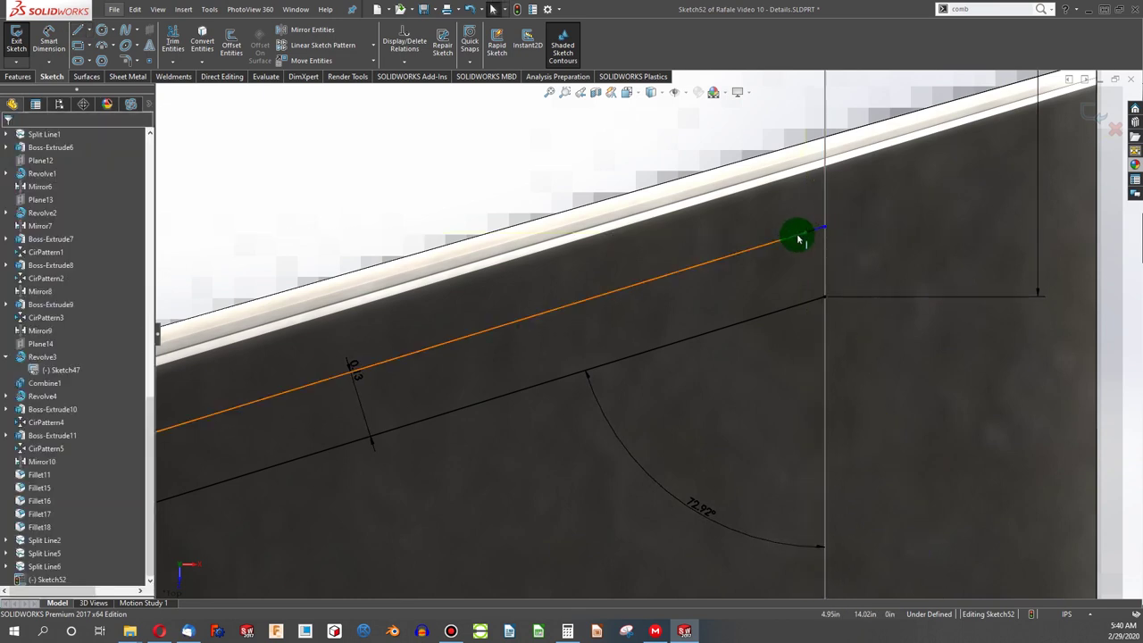
# Step: Make the short extension line collinear with the offset slanted line
pyautogui.click(818, 233)
pyautogui.keyDown('ctrl'); pyautogui.click(824, 234); pyautogui.keyUp('ctrl')
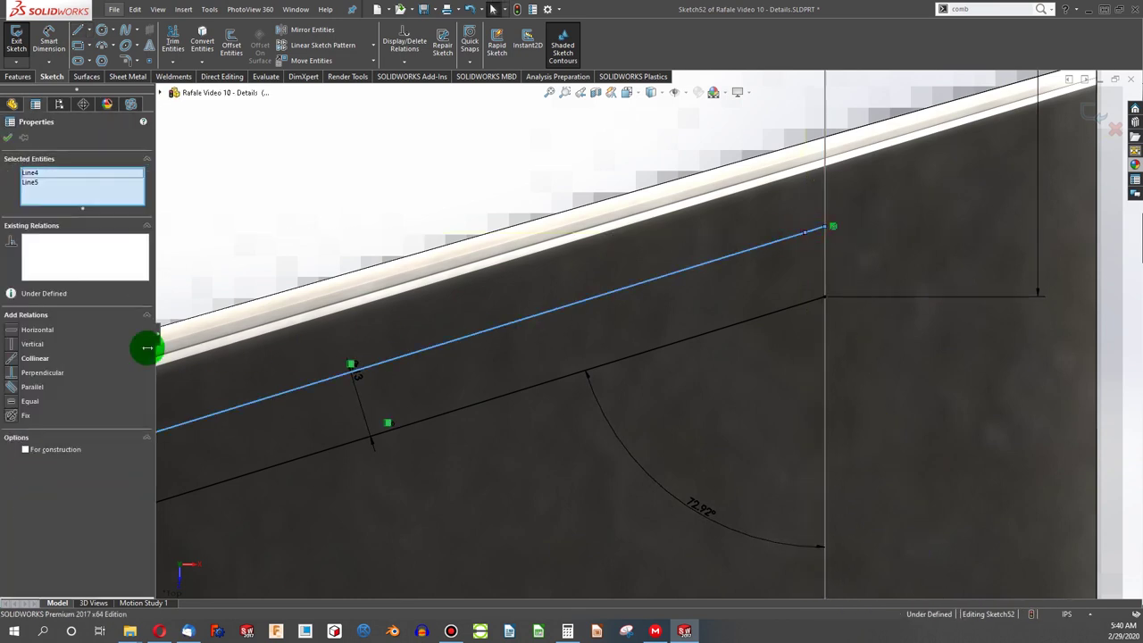
pyautogui.click(12, 361)
pyautogui.click(468, 196)
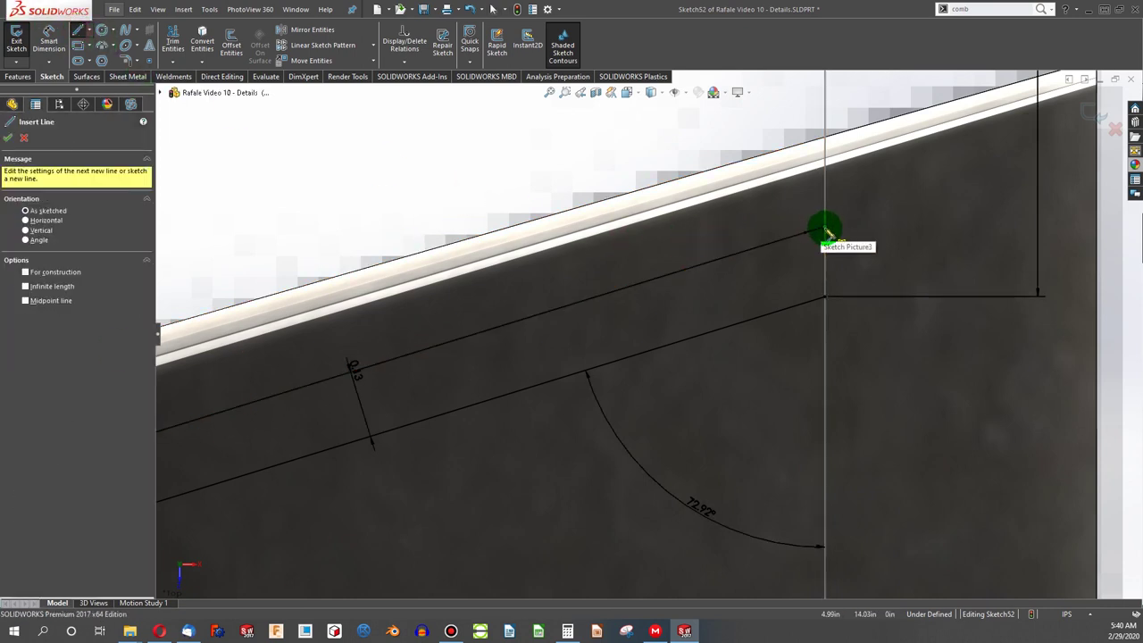
# Step: Close the canard outline with a vertical line joining the slanted lines' tip ends and a line joining the arcs' ends at the root edge
pyautogui.moveTo(825, 228); pyautogui.dragTo(825, 296)
pyautogui.scroll(9, 786, 317)
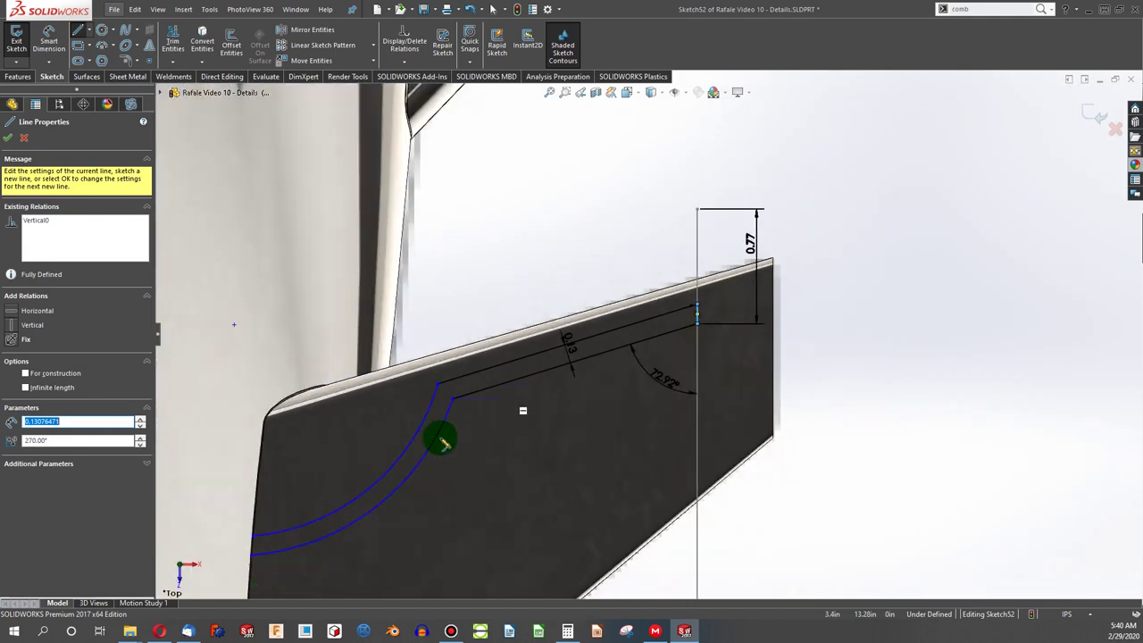
pyautogui.scroll(-7, 354, 487)
pyautogui.scroll(-2, 410, 446)
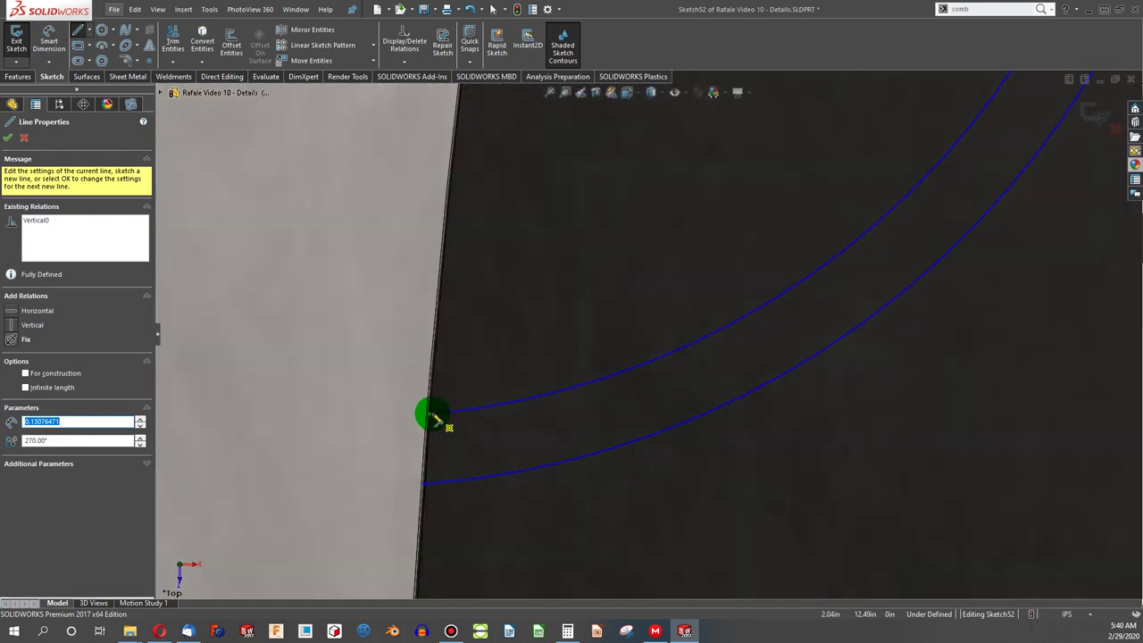
pyautogui.moveTo(430, 413); pyautogui.dragTo(423, 484)
pyautogui.click(429, 486)
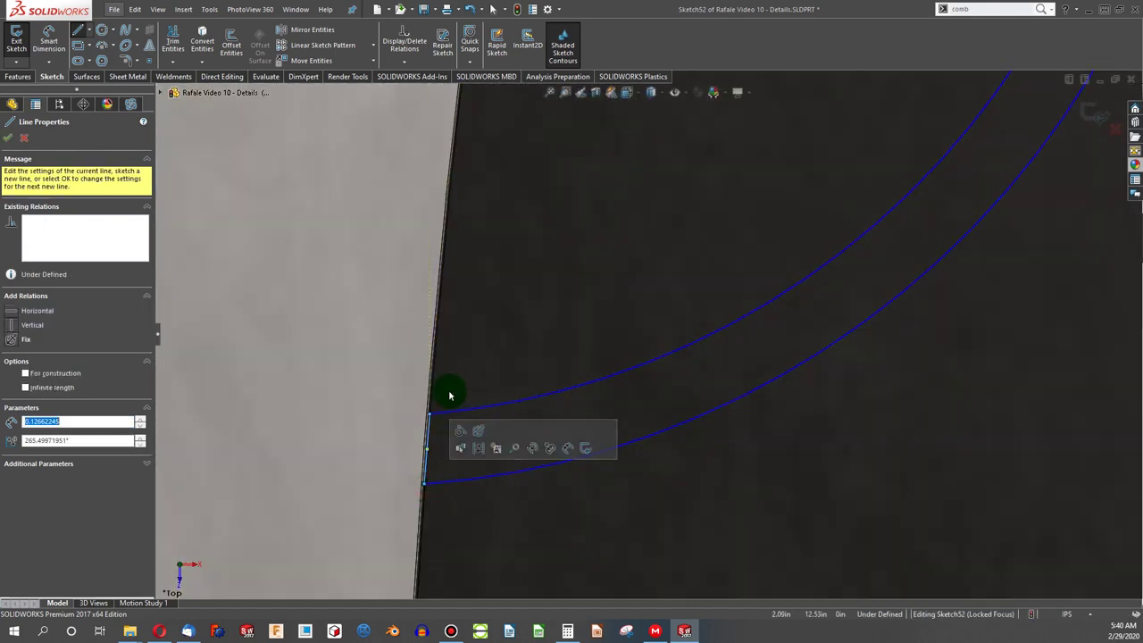
pyautogui.scroll(5, 401, 421)
pyautogui.press('Escape')
pyautogui.scroll(3, 763, 237)
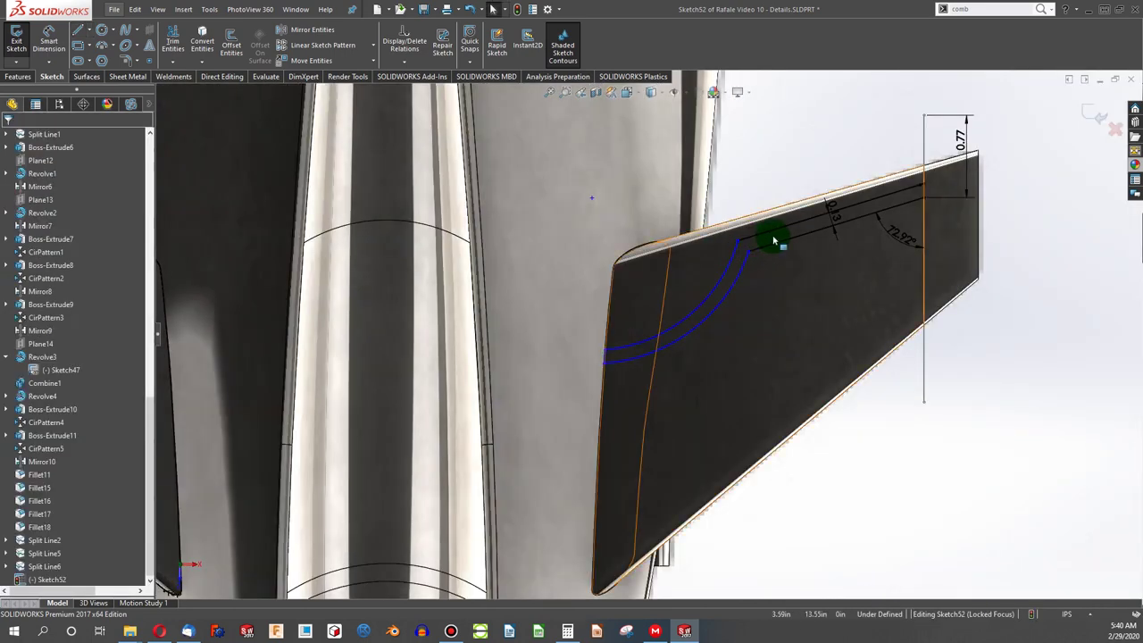
# Step: Project the current sketch as a split line onto the canard's main face and its tip-side face
pyautogui.scroll(-4, 754, 214)
pyautogui.click(20, 78)
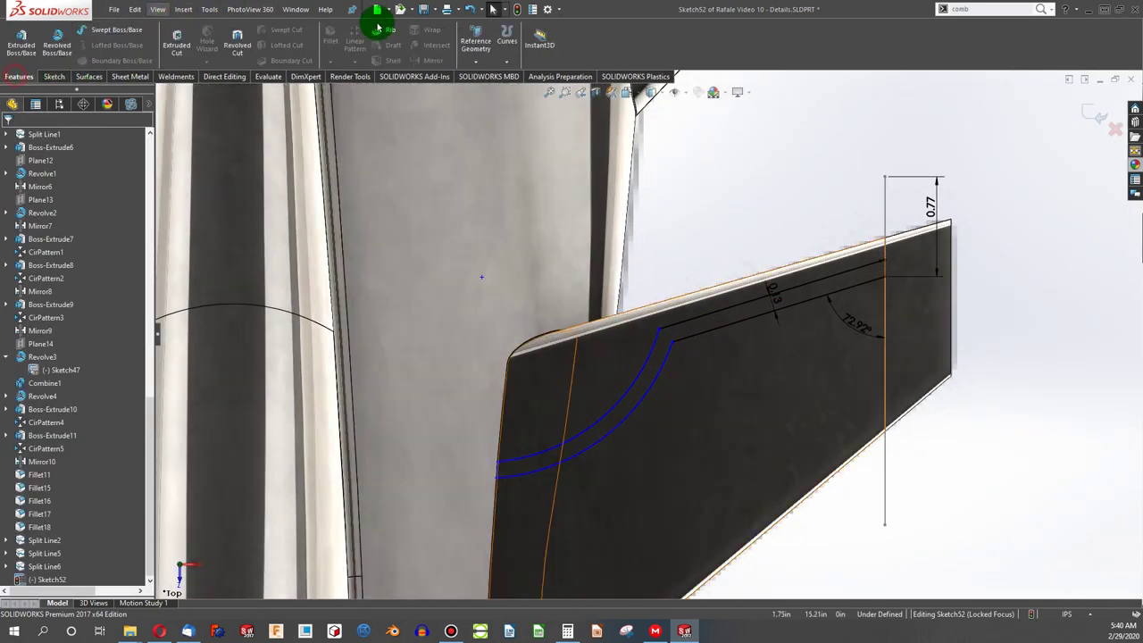
pyautogui.click(505, 52)
pyautogui.click(525, 82)
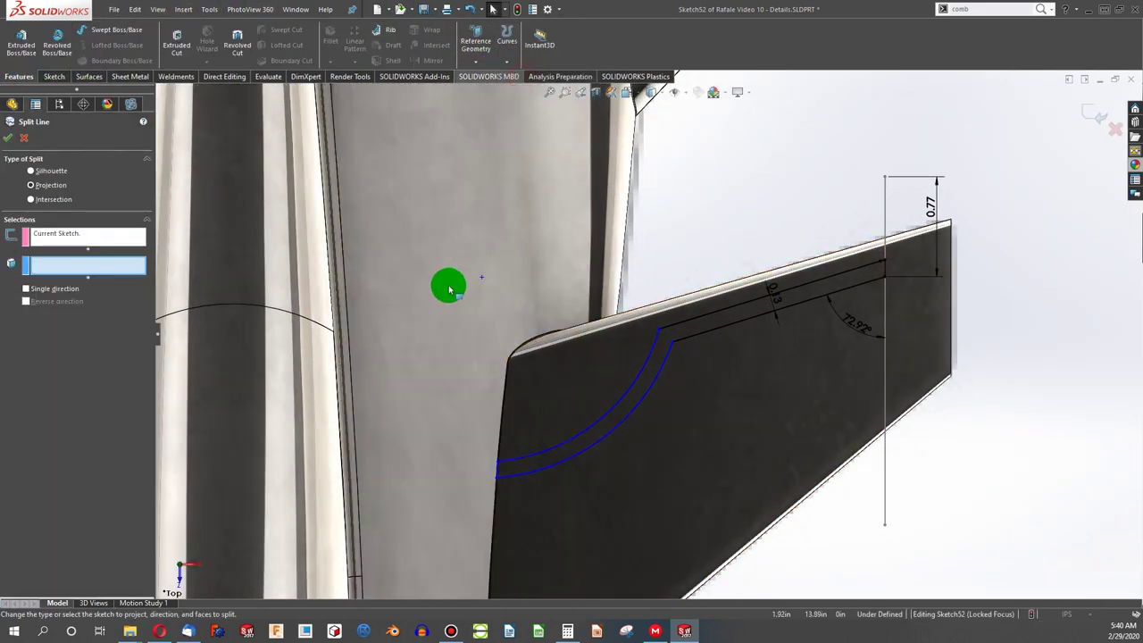
pyautogui.click(684, 460)
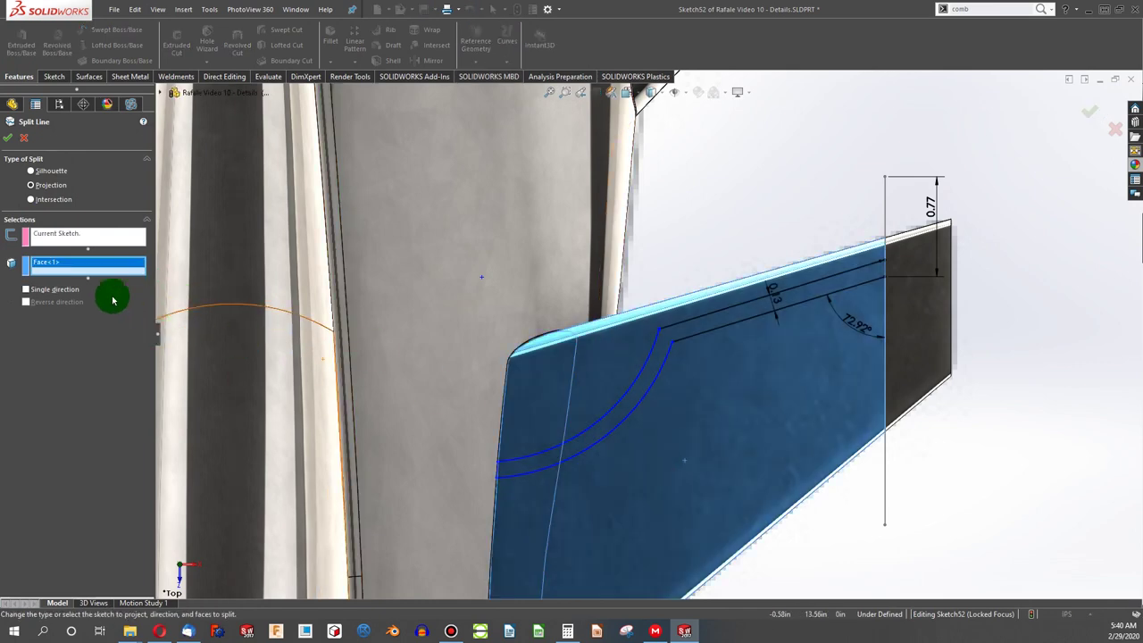
pyautogui.click(929, 314)
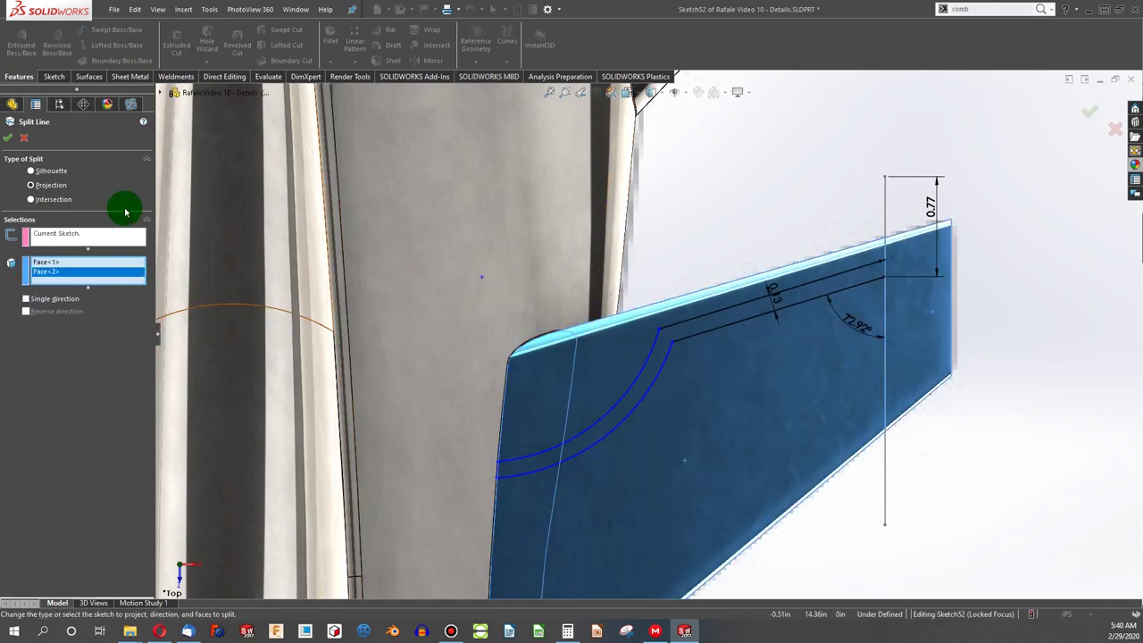
pyautogui.click(10, 139)
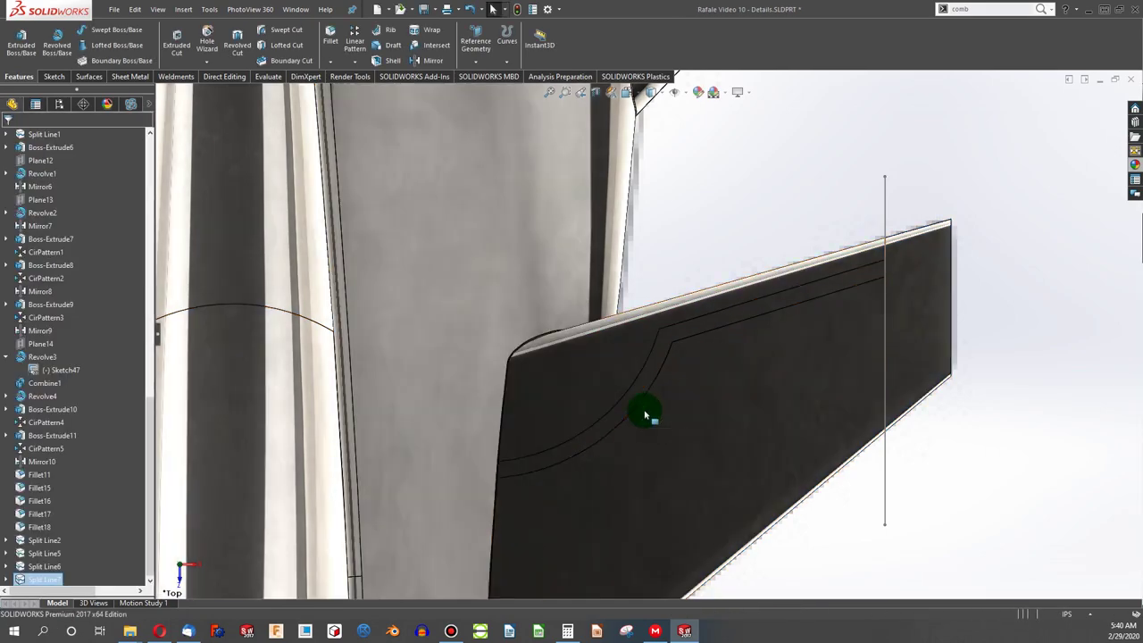
# Step: Examine the projected panel lines on the canard and wing from an angled view of the whole aircraft
pyautogui.moveTo(643, 408); pyautogui.dragTo(783, 439, button='middle')
pyautogui.scroll(5, 784, 451)
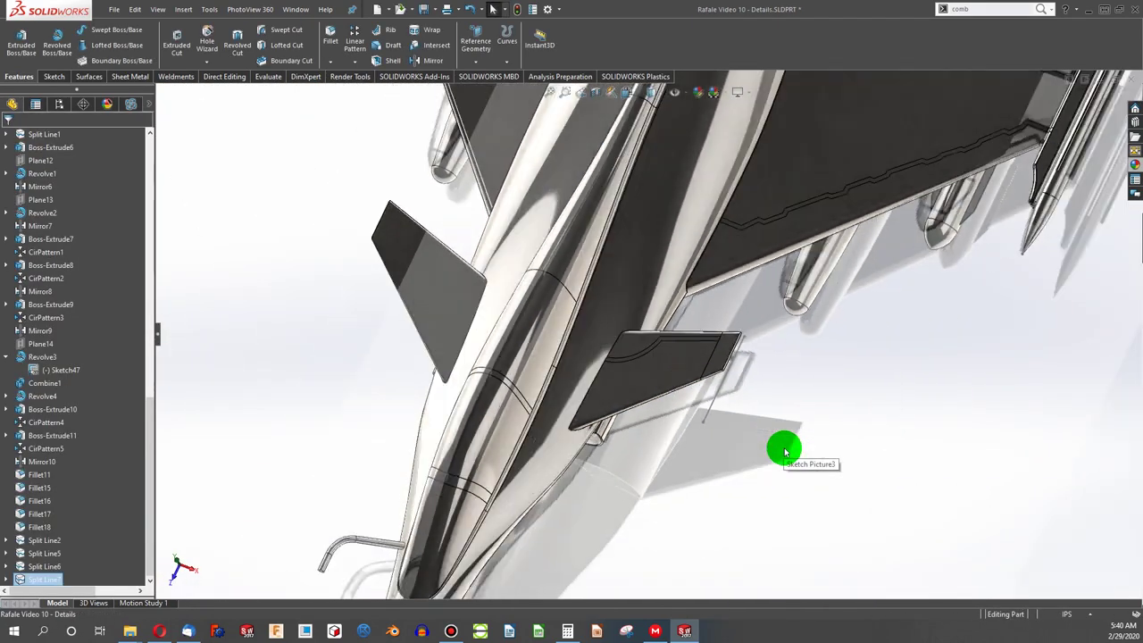
pyautogui.scroll(2, 712, 266)
pyautogui.scroll(-5, 712, 266)
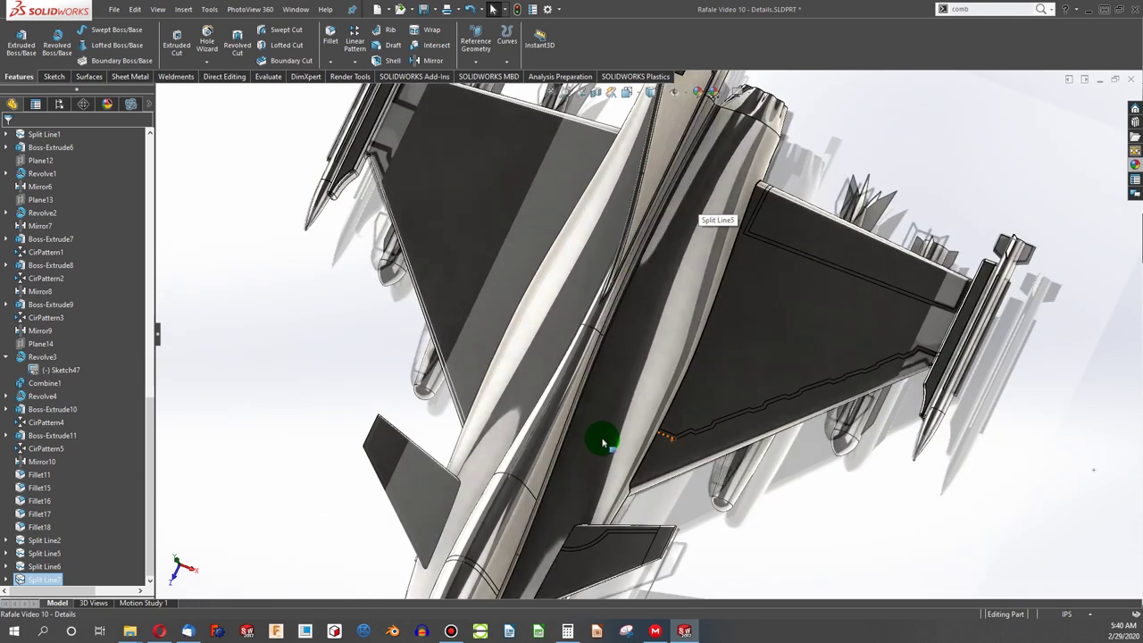
pyautogui.scroll(5, 602, 439)
pyautogui.scroll(-4, 605, 396)
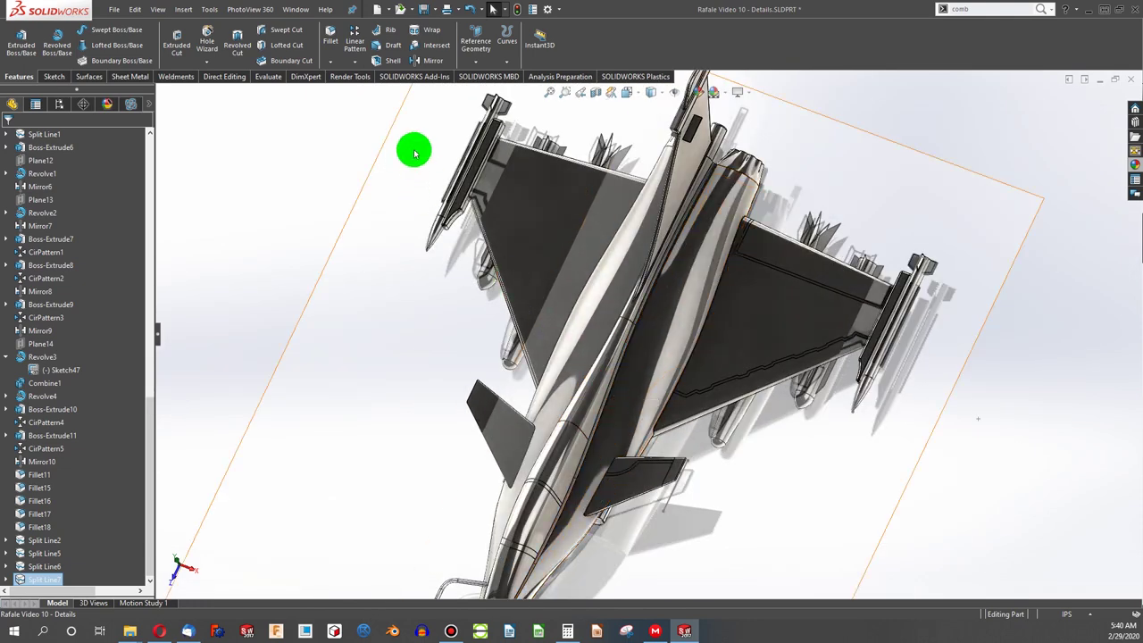
pyautogui.click(480, 64)
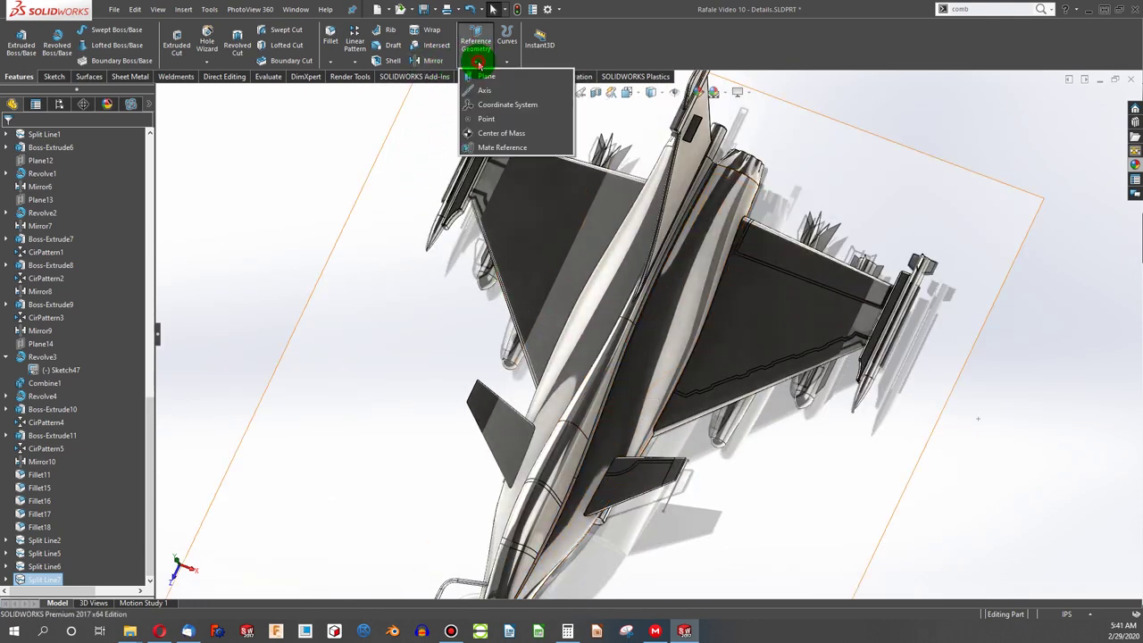
pyautogui.click(433, 111)
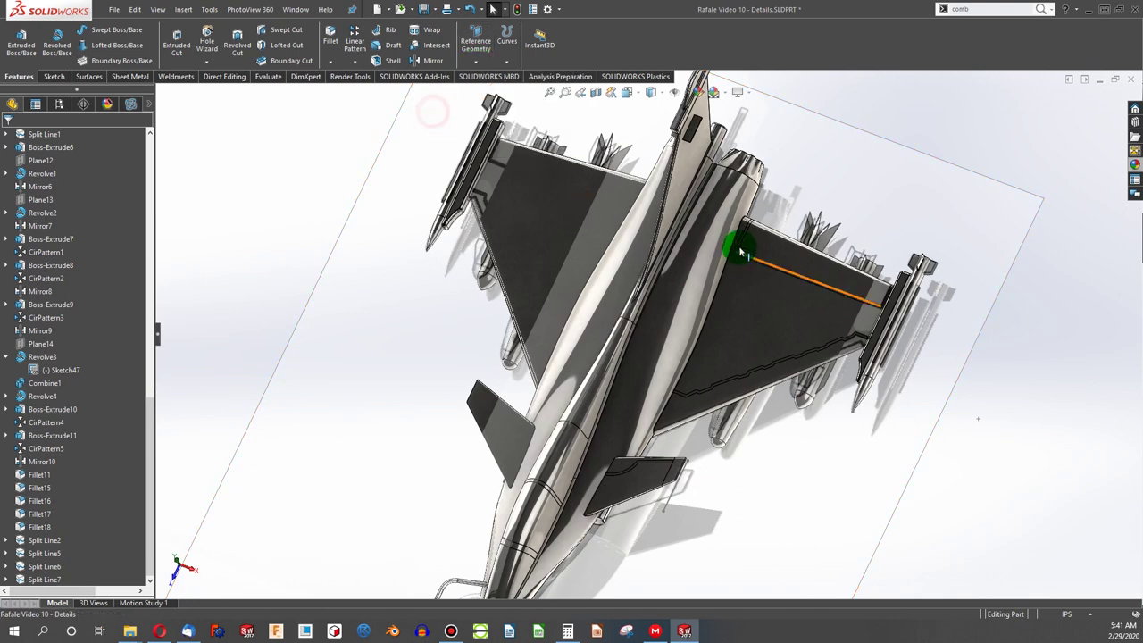
# Step: Start a new sketch on the side face of the vertical tail fin
pyautogui.click(697, 164)
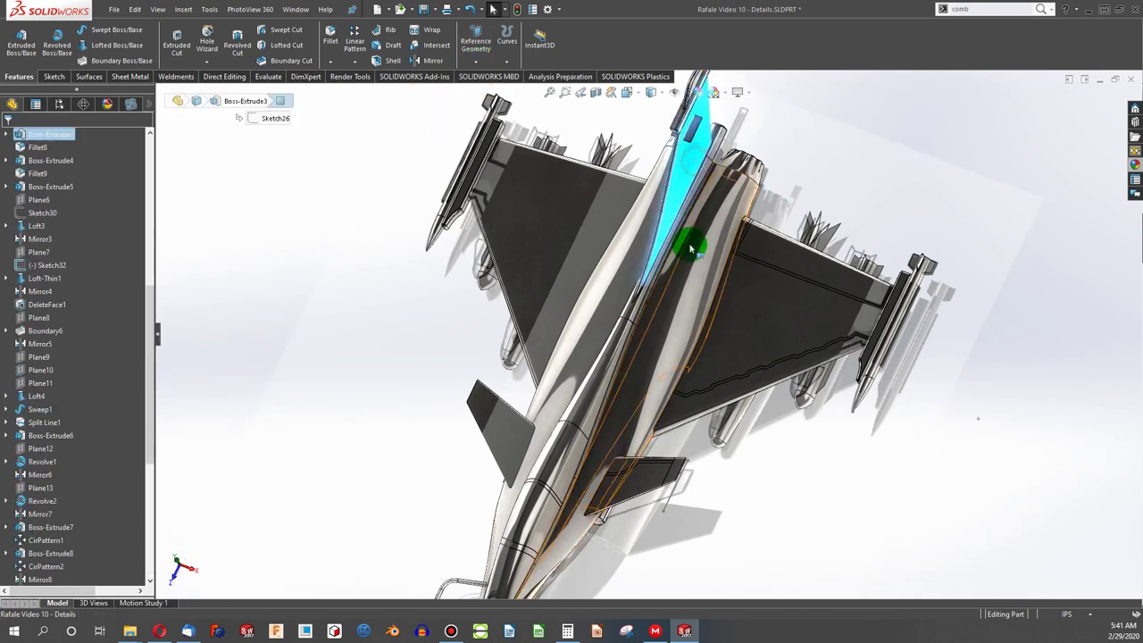
pyautogui.click(53, 77)
pyautogui.click(16, 40)
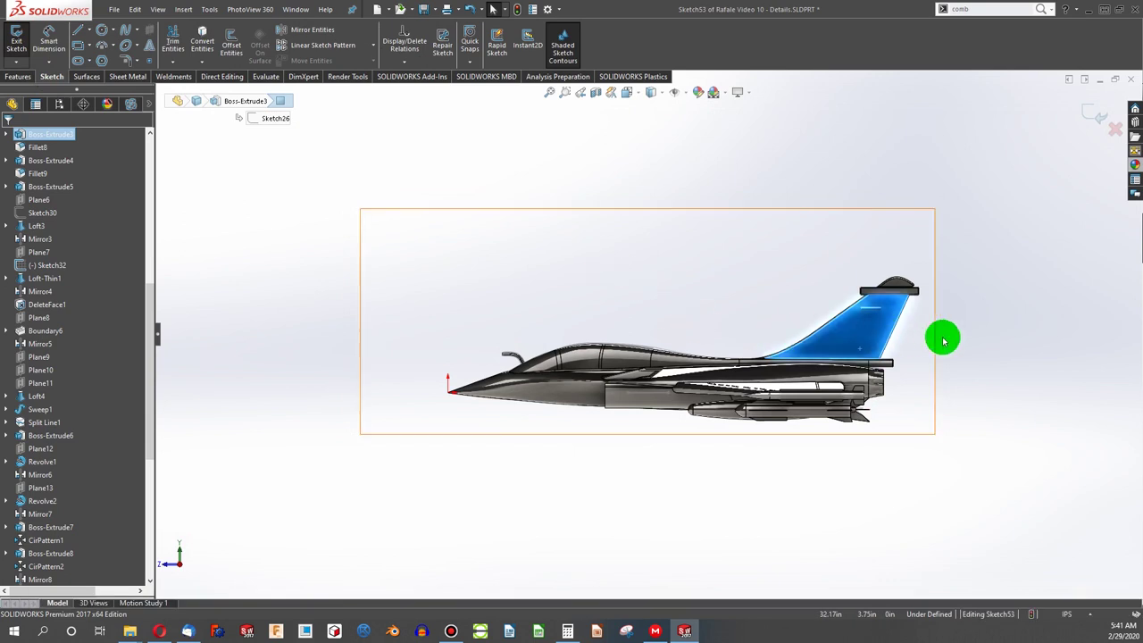
# Step: Edit the appearance of the whole part, setting its transparent amount to 0.75
pyautogui.scroll(-5, 943, 341)
pyautogui.click(321, 182)
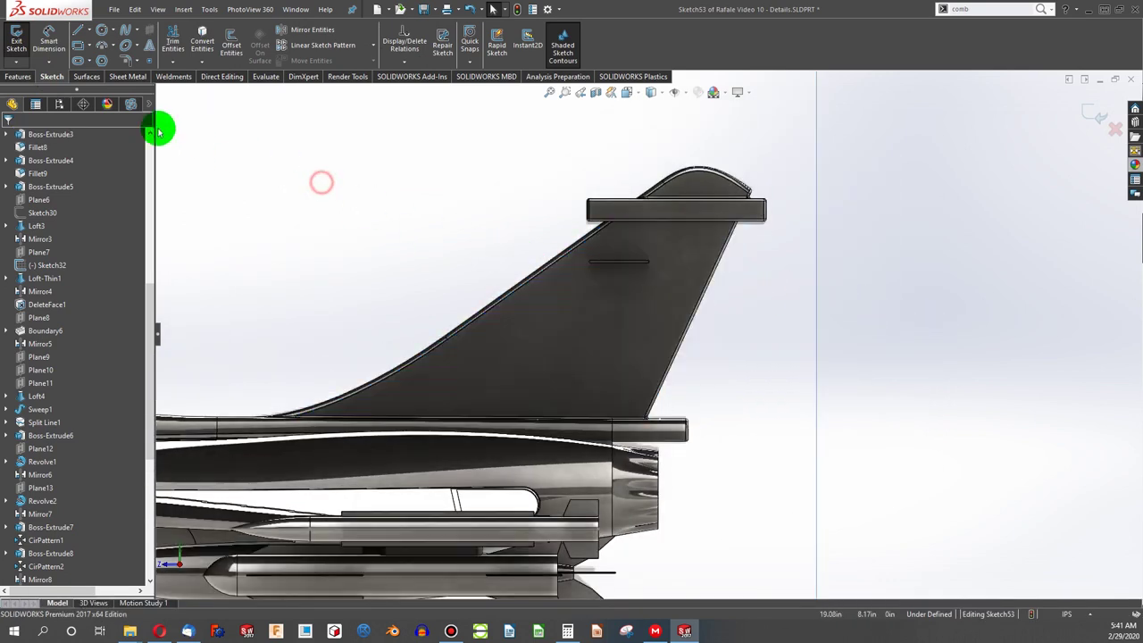
pyautogui.scroll(6, 50, 182)
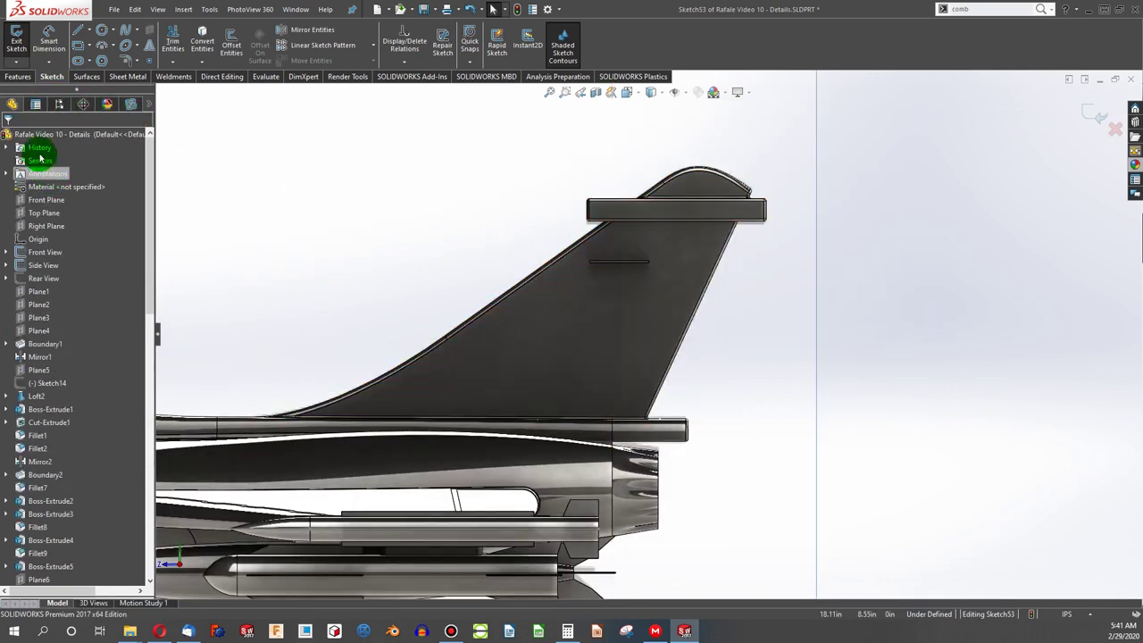
pyautogui.rightClick(62, 135)
pyautogui.click(89, 115)
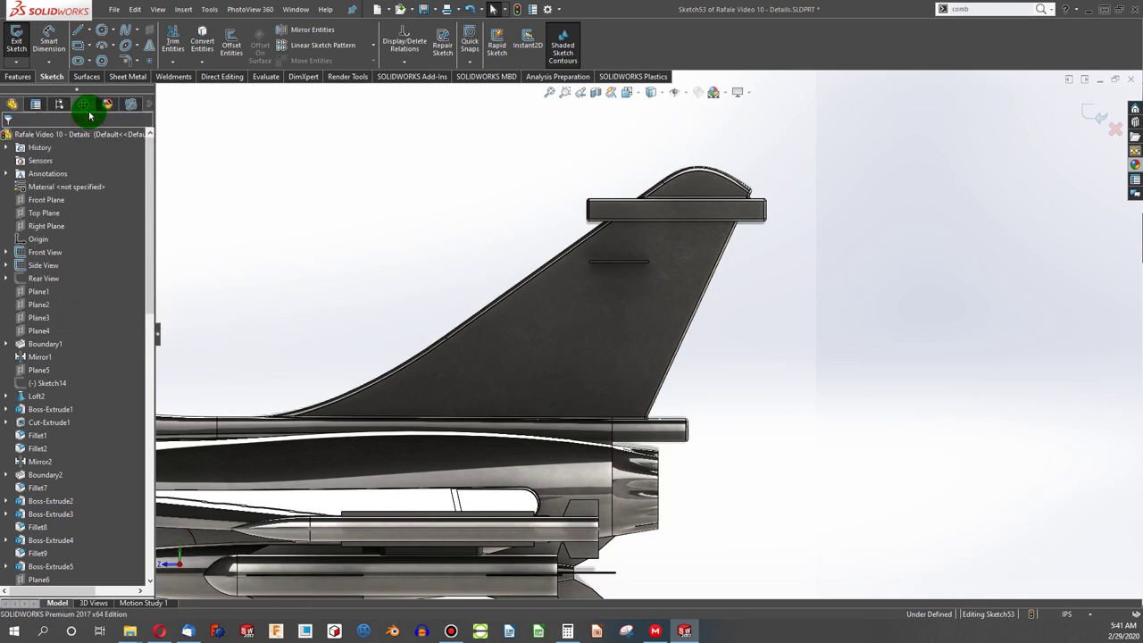
pyautogui.rightClick(51, 136)
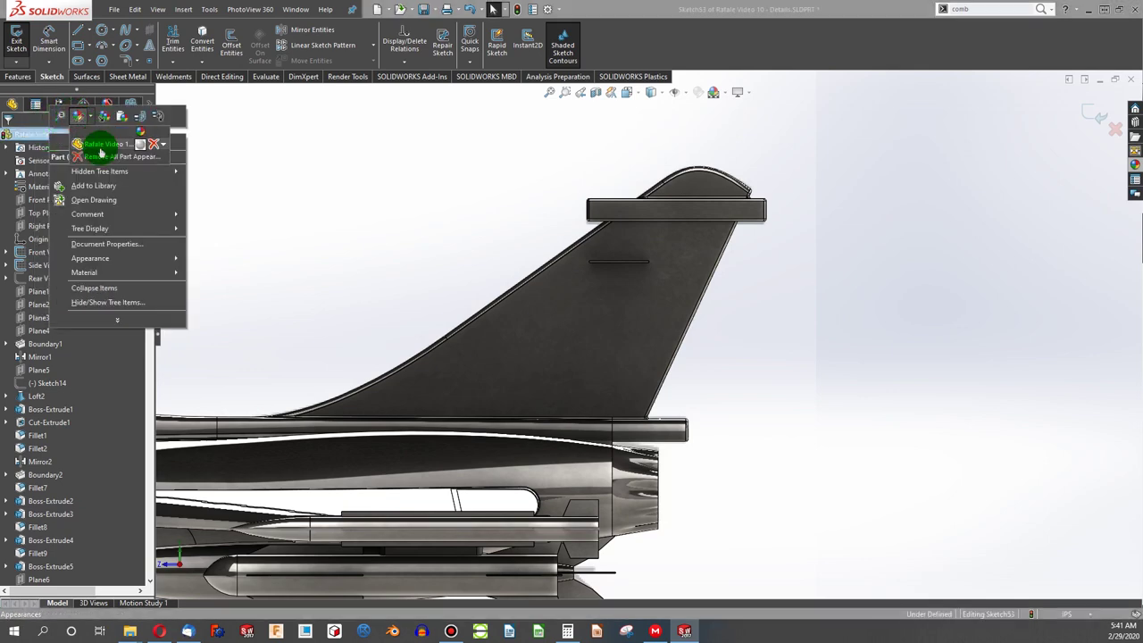
pyautogui.click(97, 134)
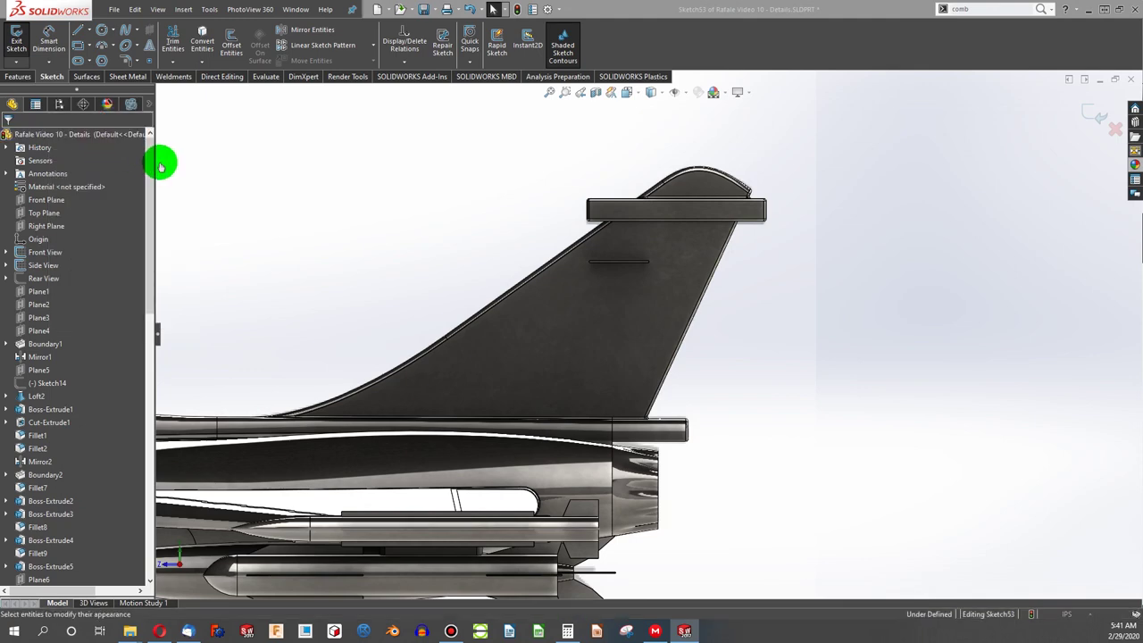
pyautogui.click(37, 175)
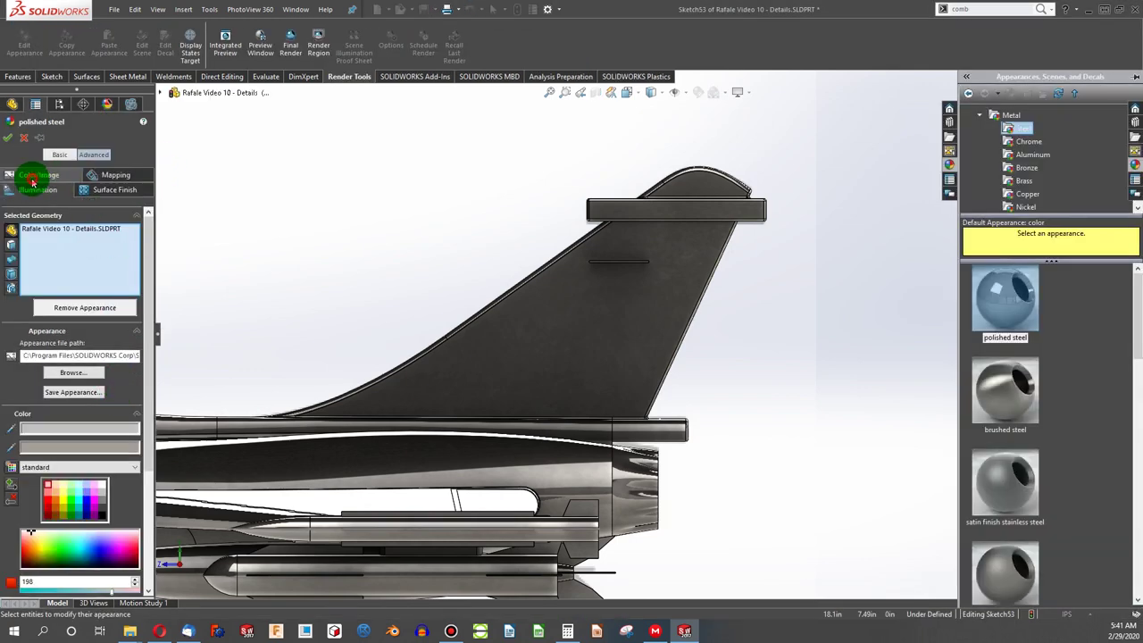
pyautogui.moveTo(17, 448); pyautogui.dragTo(109, 464)
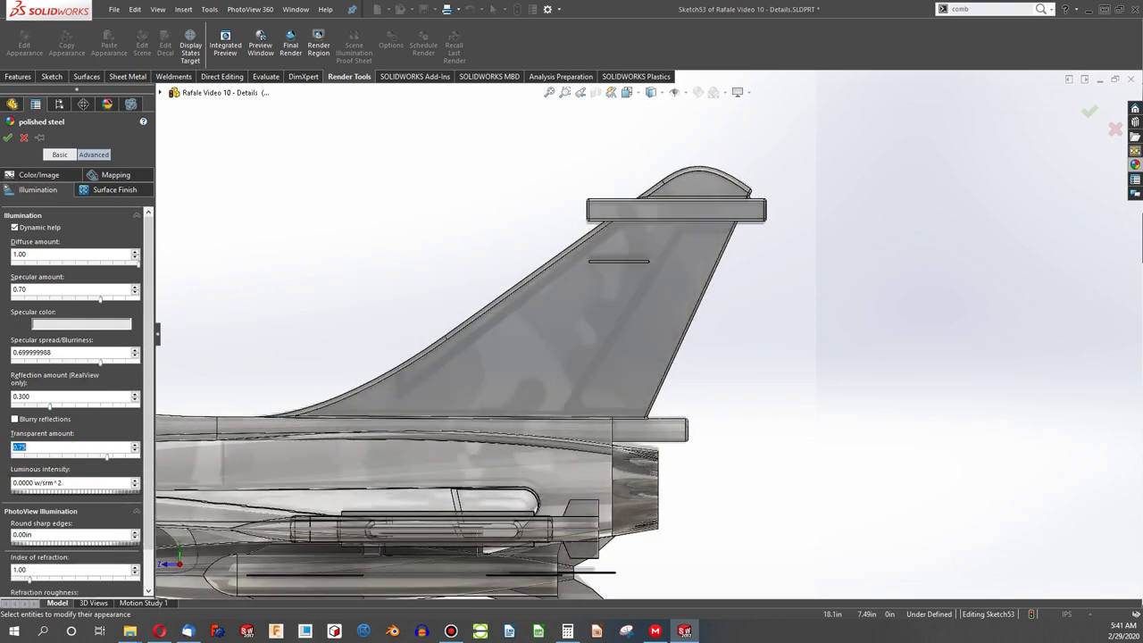
pyautogui.click(11, 137)
# Step: Sketch a horizontal line from the fin's trailing edge just below the tip pod, continuing with a diagonal about 4.76 in long toward the fin base
pyautogui.scroll(-3, 700, 258)
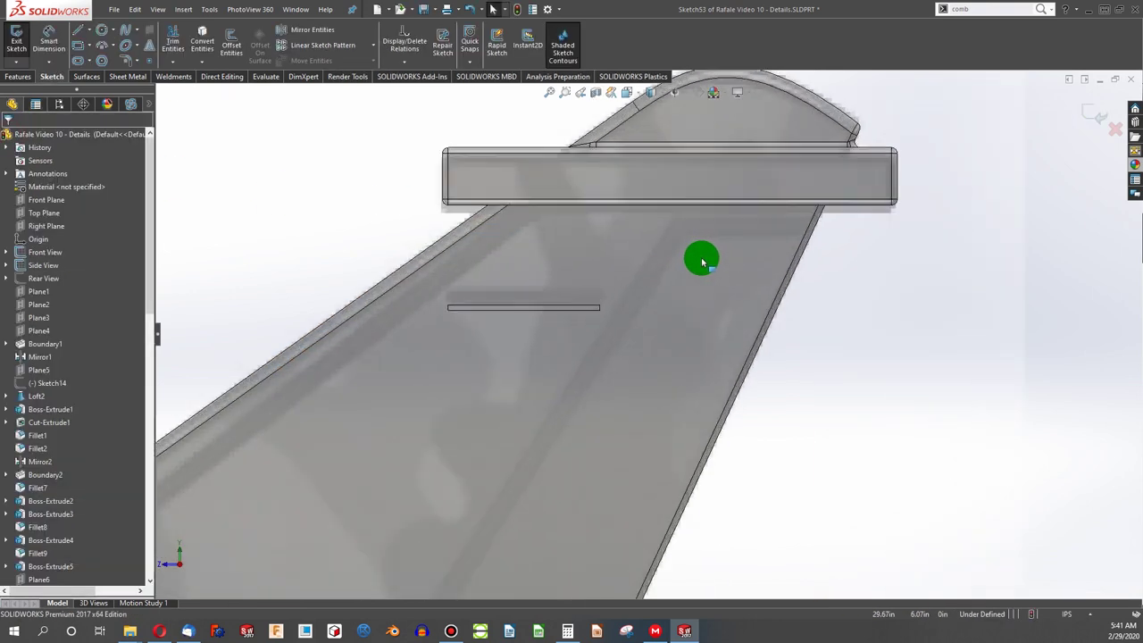
pyautogui.scroll(-3, 757, 261)
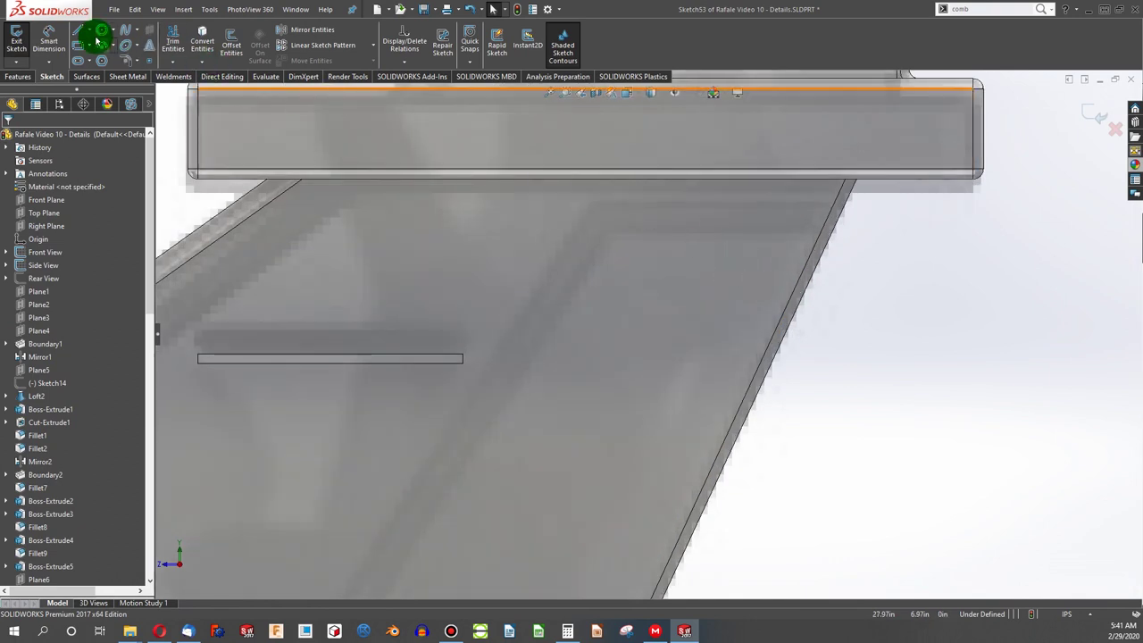
pyautogui.click(80, 31)
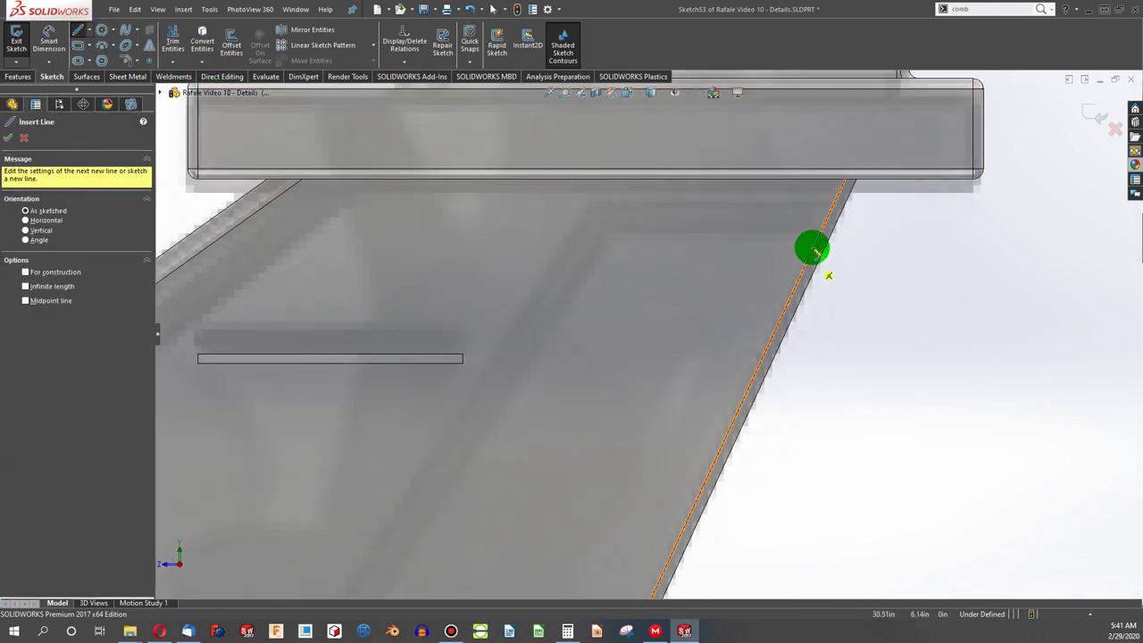
pyautogui.click(836, 205)
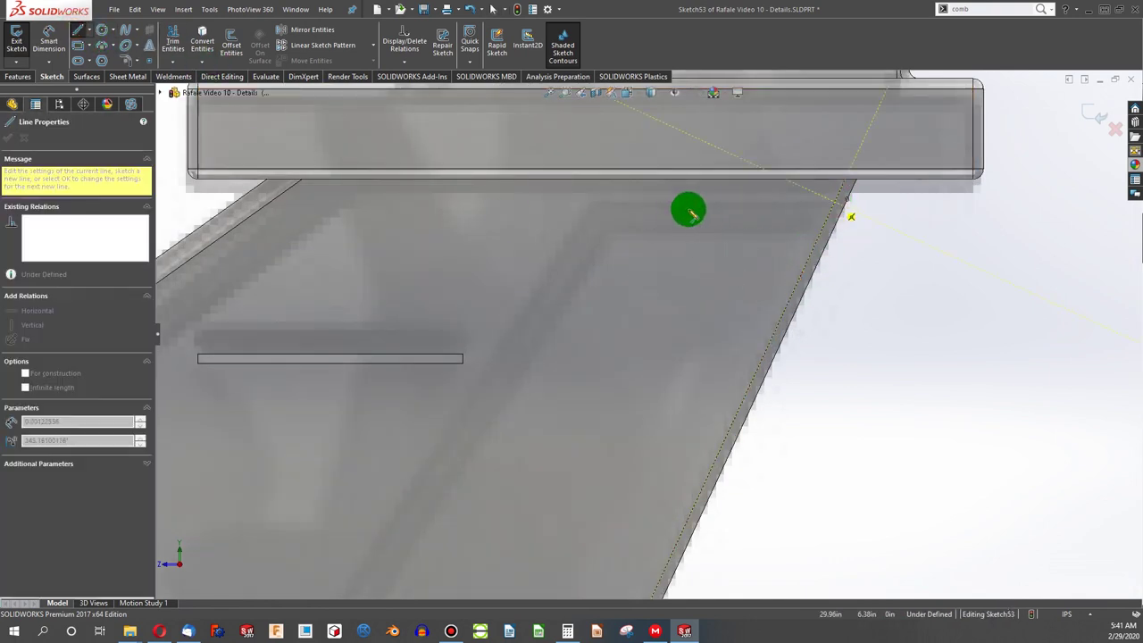
pyautogui.click(592, 205)
pyautogui.scroll(5, 591, 212)
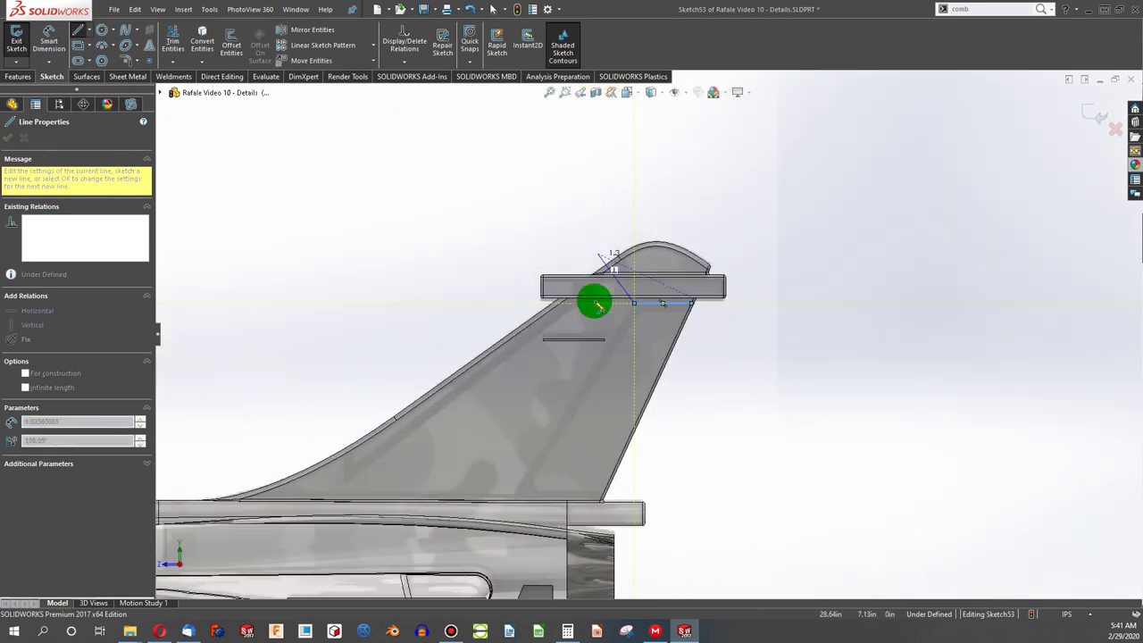
pyautogui.scroll(-4, 555, 451)
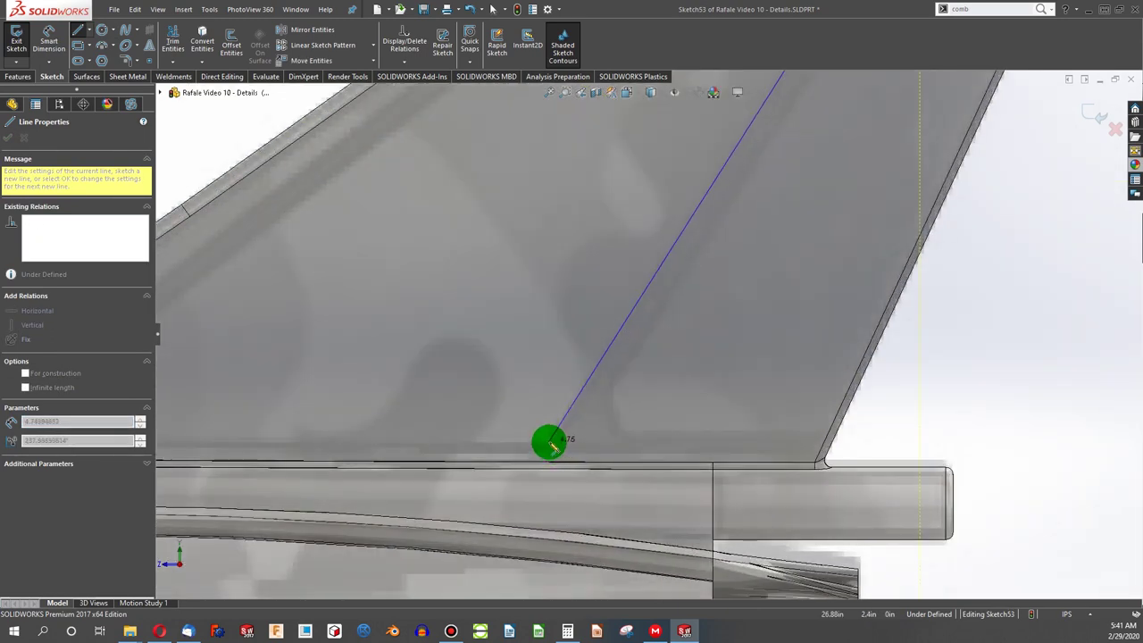
pyautogui.click(552, 442)
# Step: Continue the line chain along the fin base to the leading edge, about 6.66 in long, and end the chain
pyautogui.scroll(3, 566, 428)
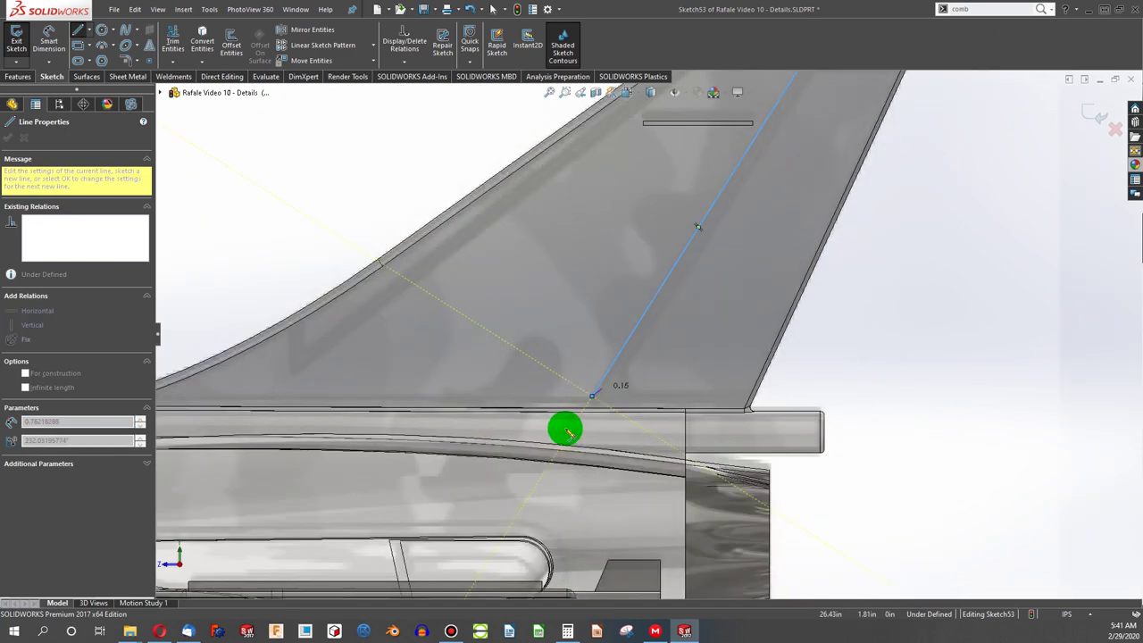
pyautogui.scroll(-4, 449, 383)
pyautogui.scroll(3, 230, 360)
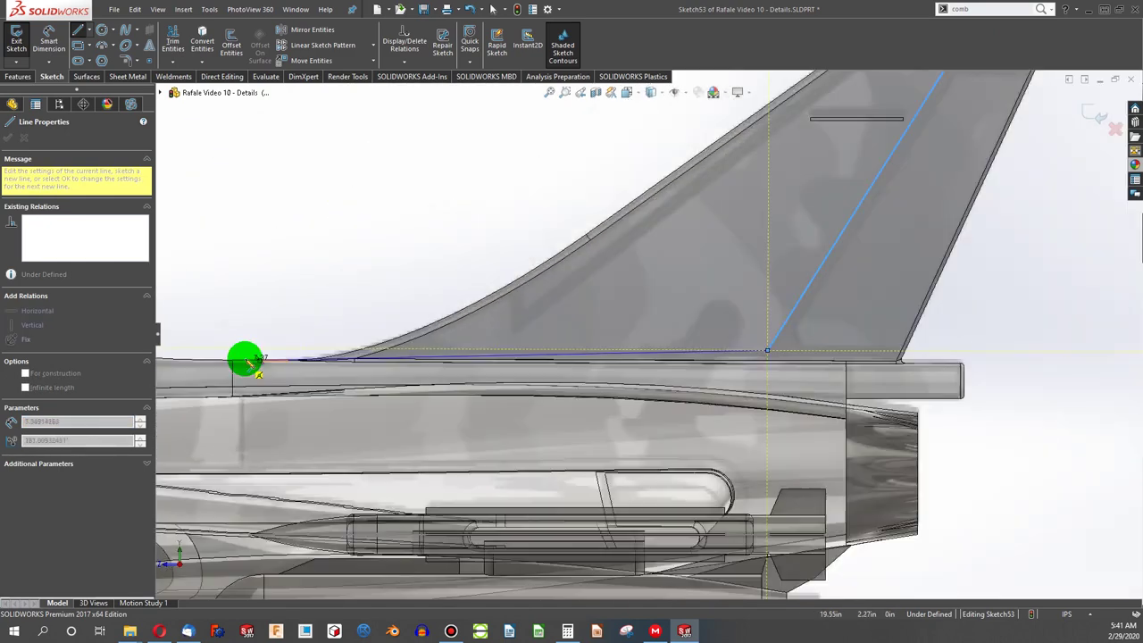
pyautogui.scroll(-5, 245, 357)
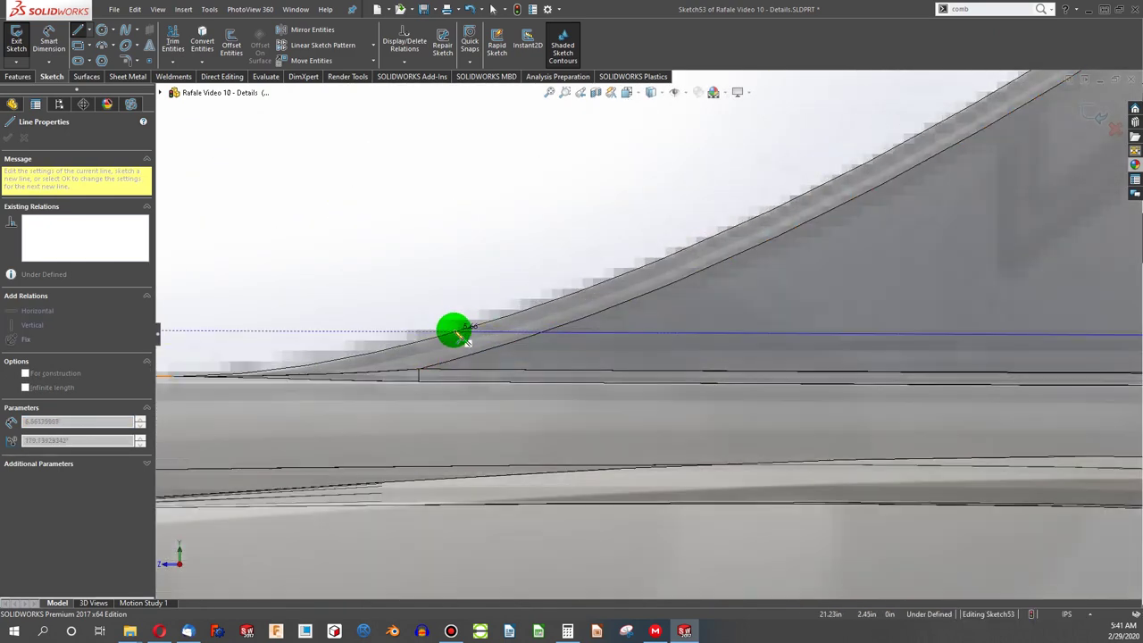
pyautogui.click(458, 334)
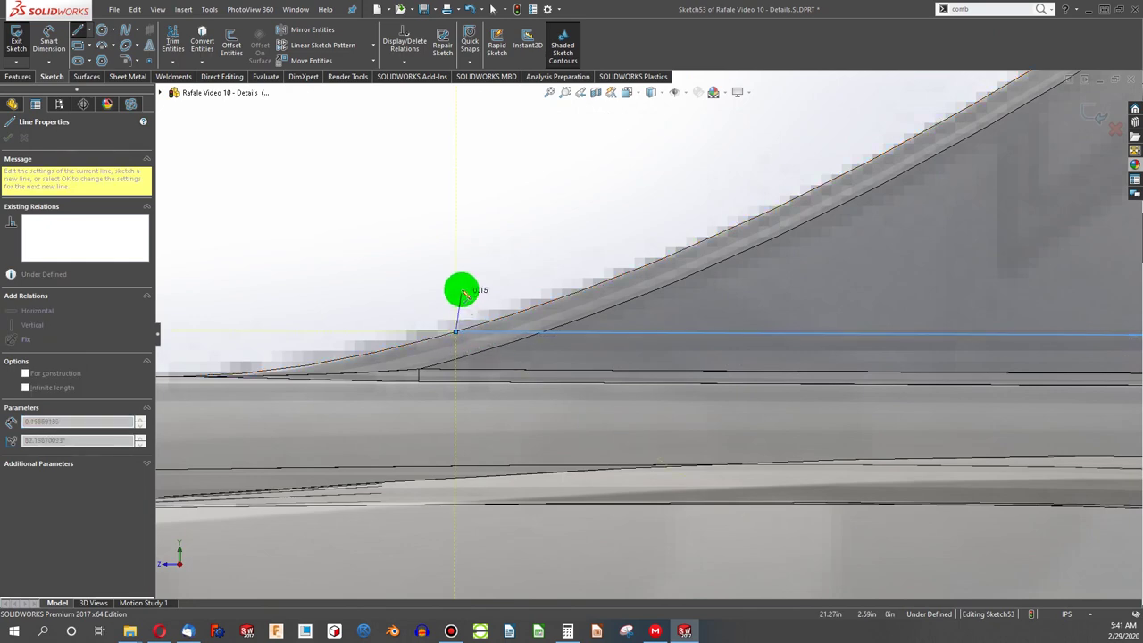
pyautogui.doubleClick(461, 290)
# Step: Sketch a second, shorter horizontal line just below the upper one, starting on the fin's outer trailing edge
pyautogui.scroll(5, 515, 310)
pyautogui.scroll(7, 769, 295)
pyautogui.scroll(-3, 877, 249)
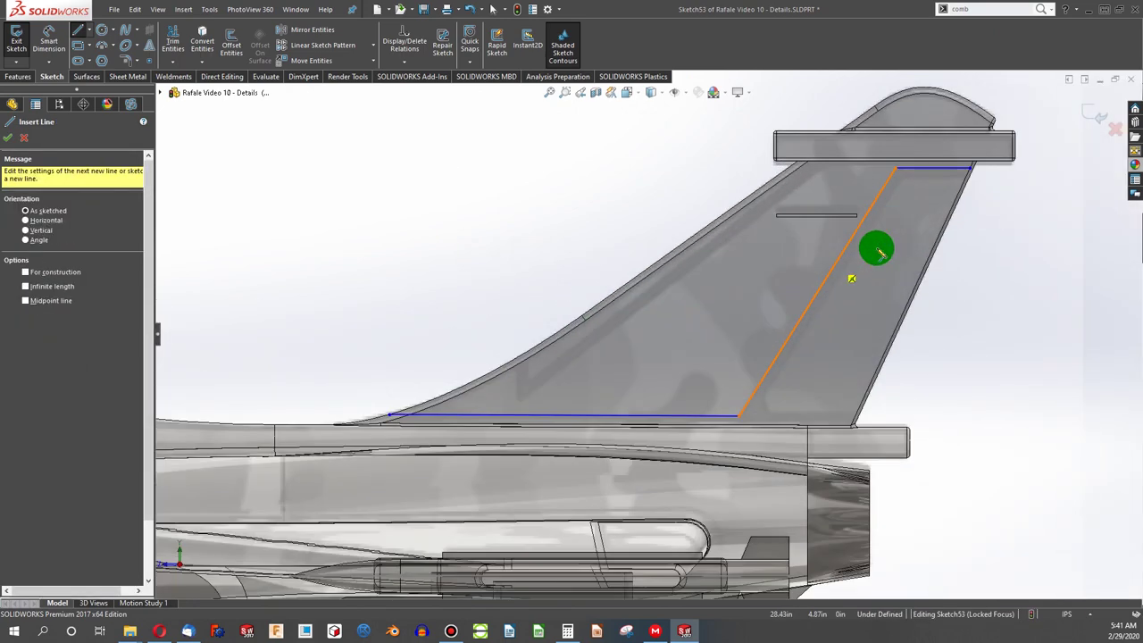
pyautogui.scroll(-5, 880, 253)
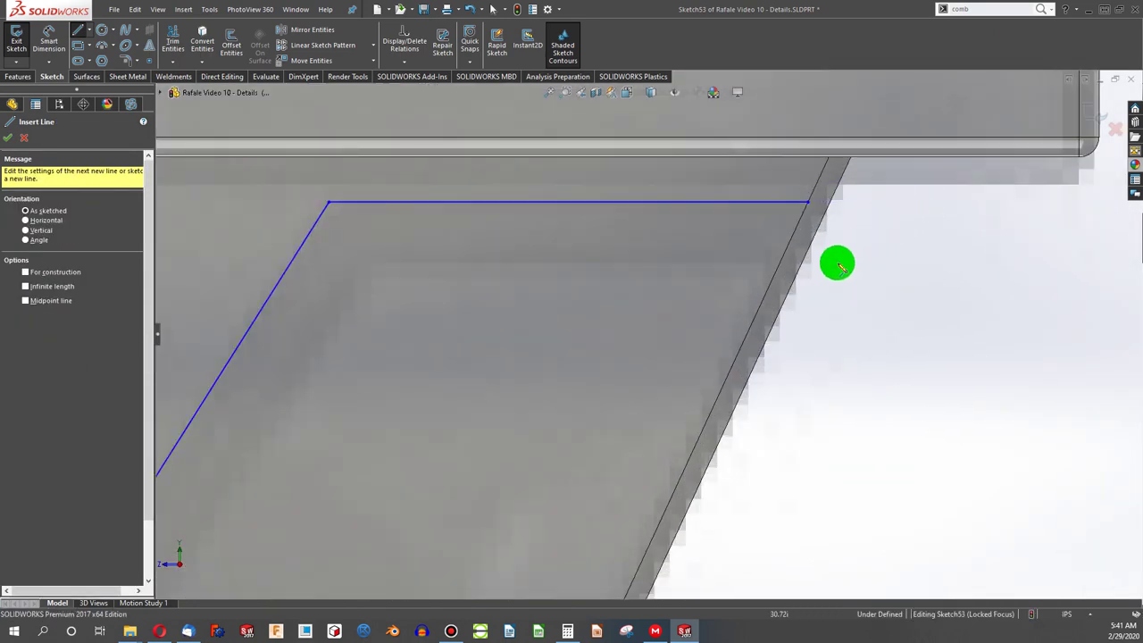
pyautogui.click(801, 265)
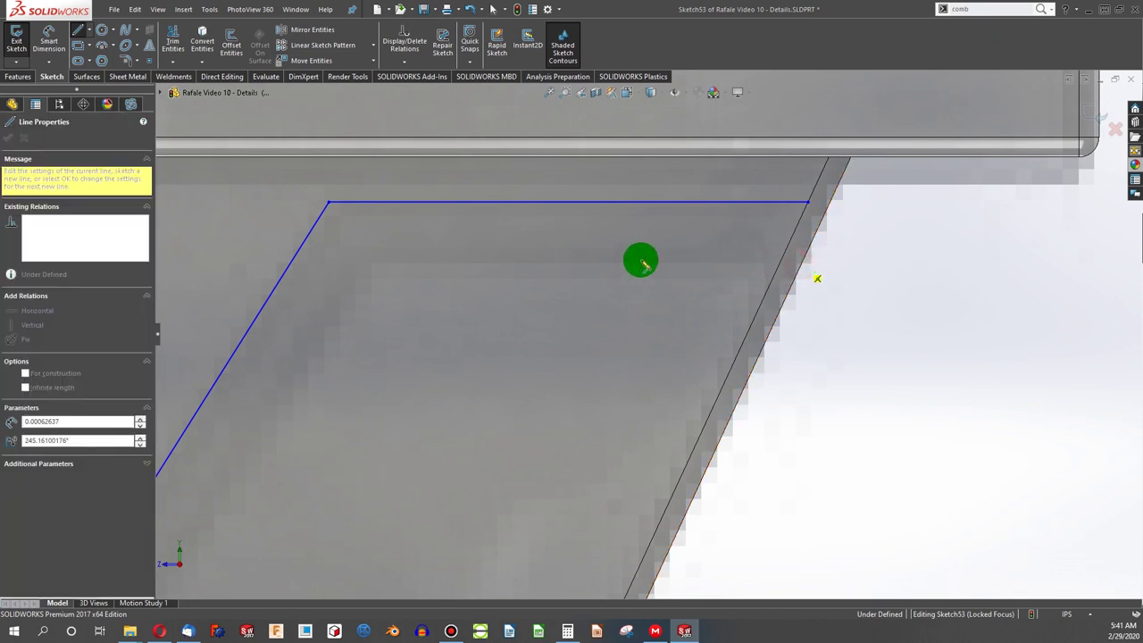
pyautogui.click(370, 263)
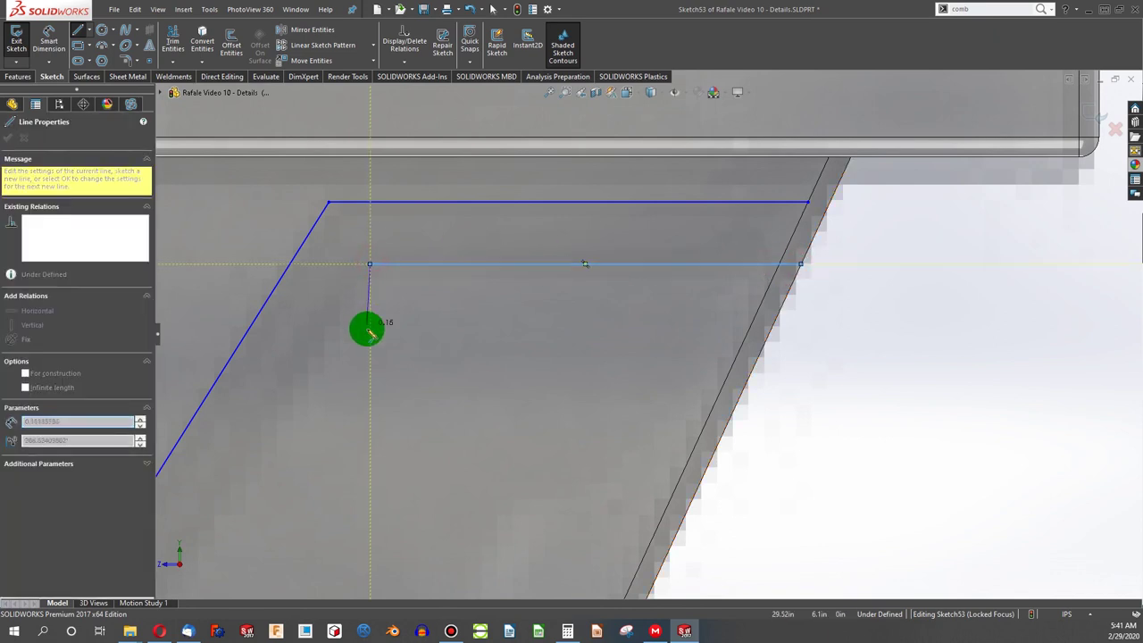
pyautogui.doubleClick(366, 327)
# Step: Extend the upper horizontal line to the fin's outer trailing edge with a short horizontal segment
pyautogui.click(808, 203)
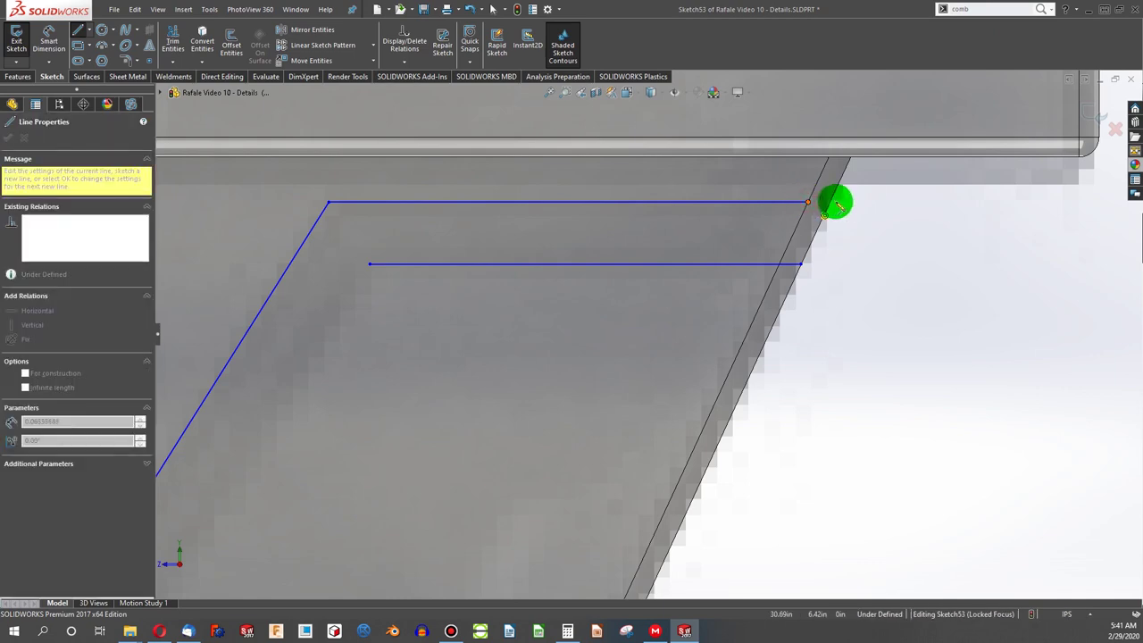
pyautogui.click(831, 203)
pyautogui.doubleClick(851, 255)
# Step: Sketch a second diagonal about 4.14 in long beside the first, starting from the forward end of the lower horizontal line
pyautogui.scroll(4, 830, 268)
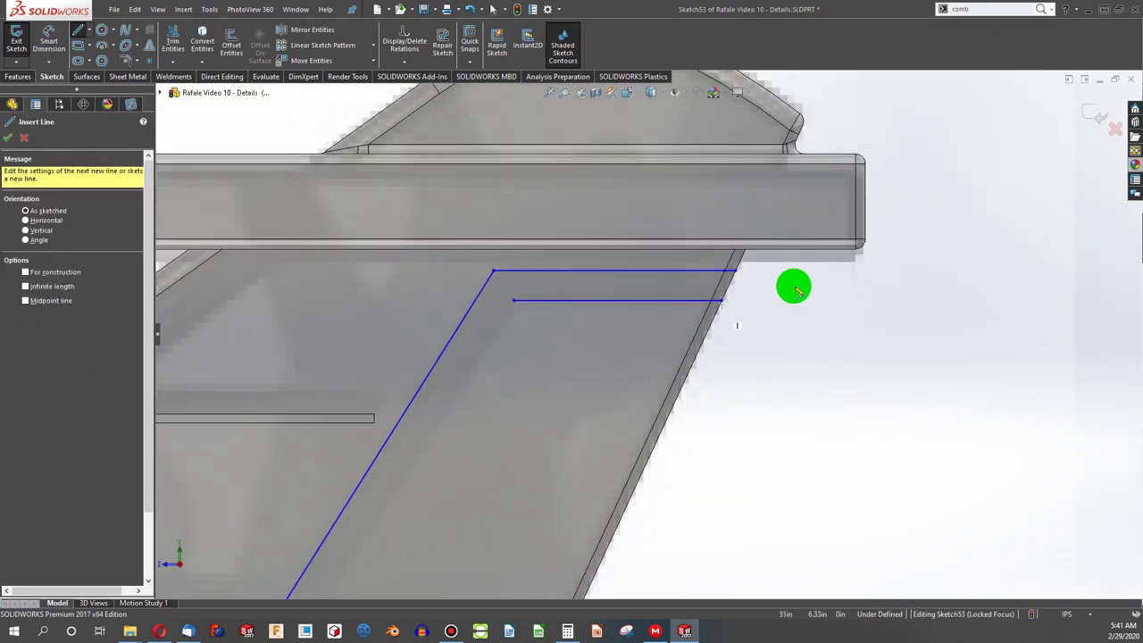
pyautogui.click(518, 301)
pyautogui.scroll(4, 509, 317)
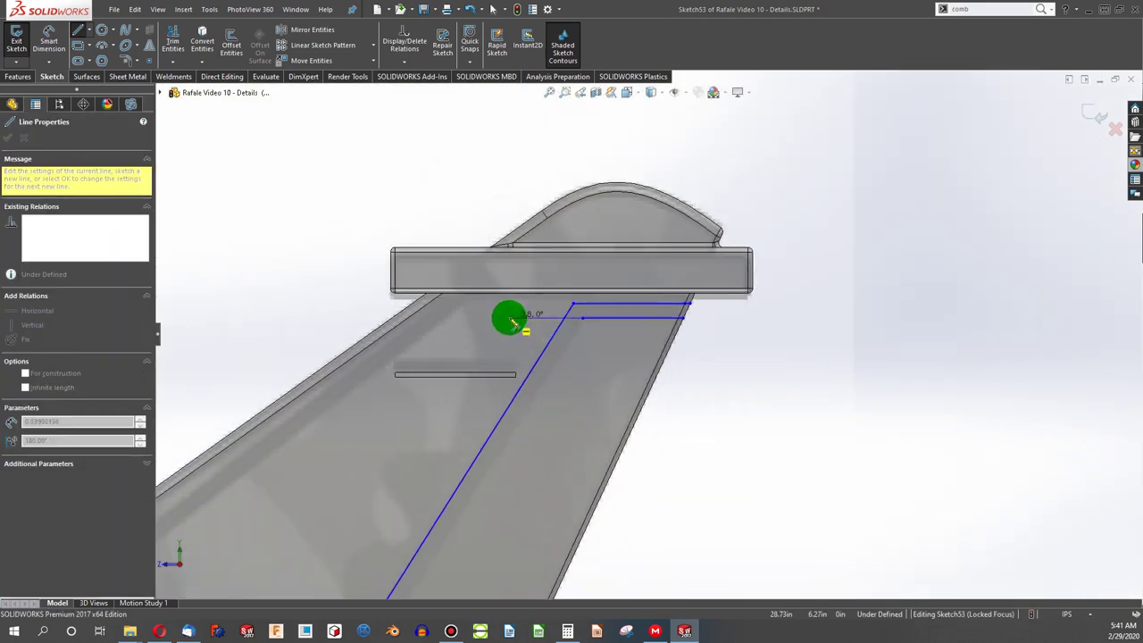
pyautogui.scroll(-5, 562, 438)
pyautogui.scroll(-2, 554, 451)
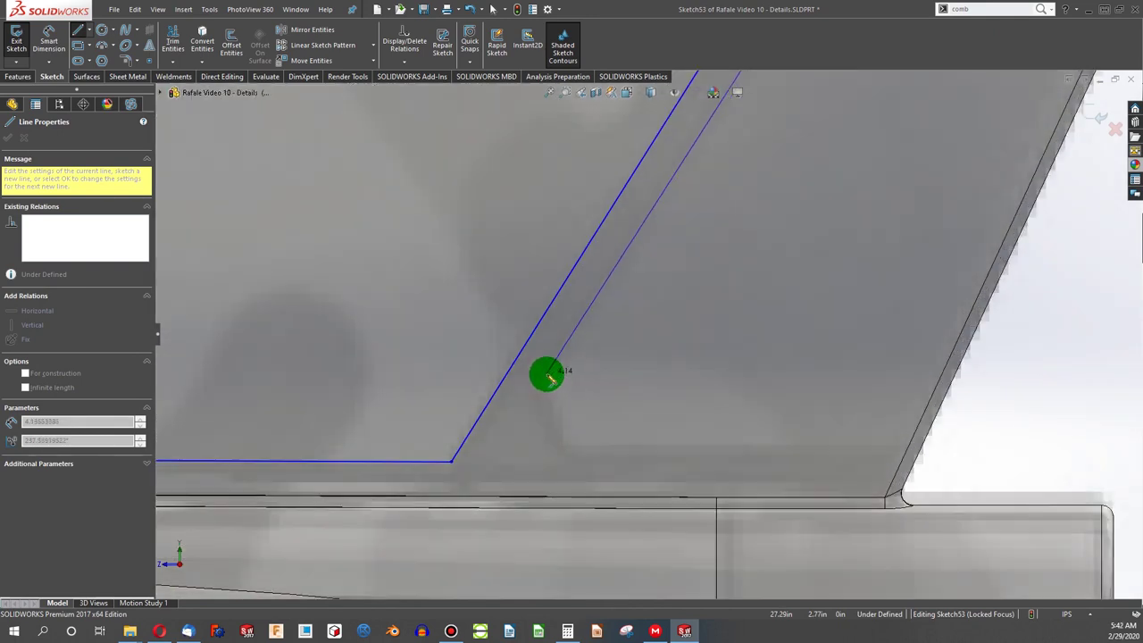
pyautogui.click(547, 375)
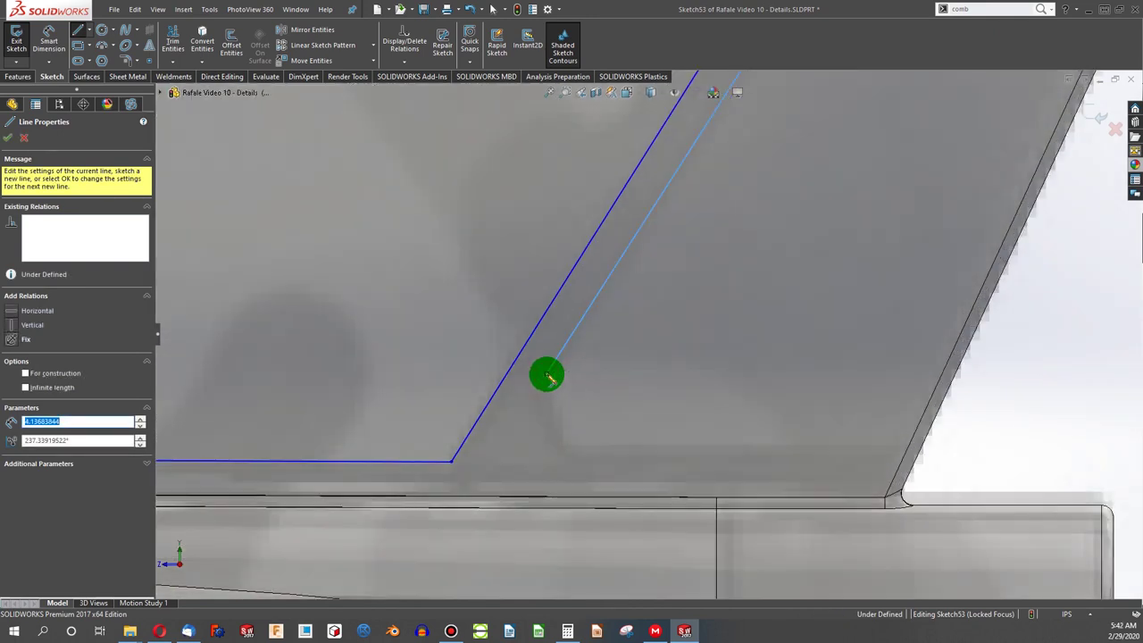
pyautogui.doubleClick(565, 402)
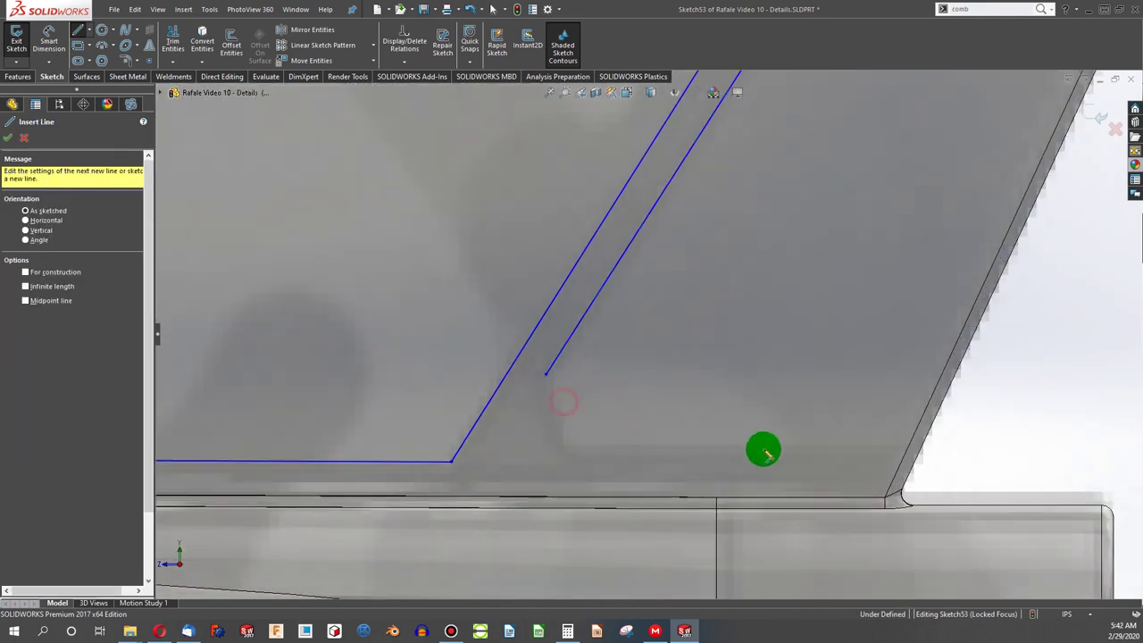
# Step: Sketch a horizontal line about 1.5 in long forward from the trailing edge just above the fin base, and delete the stray short segments attached to it
pyautogui.click(923, 445)
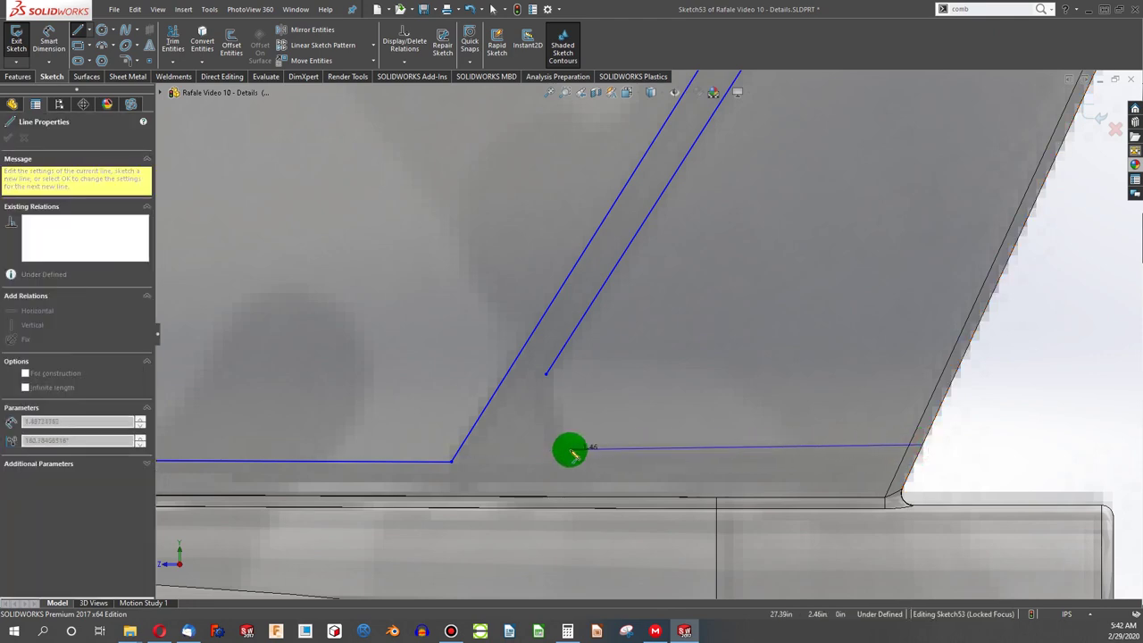
pyautogui.click(566, 446)
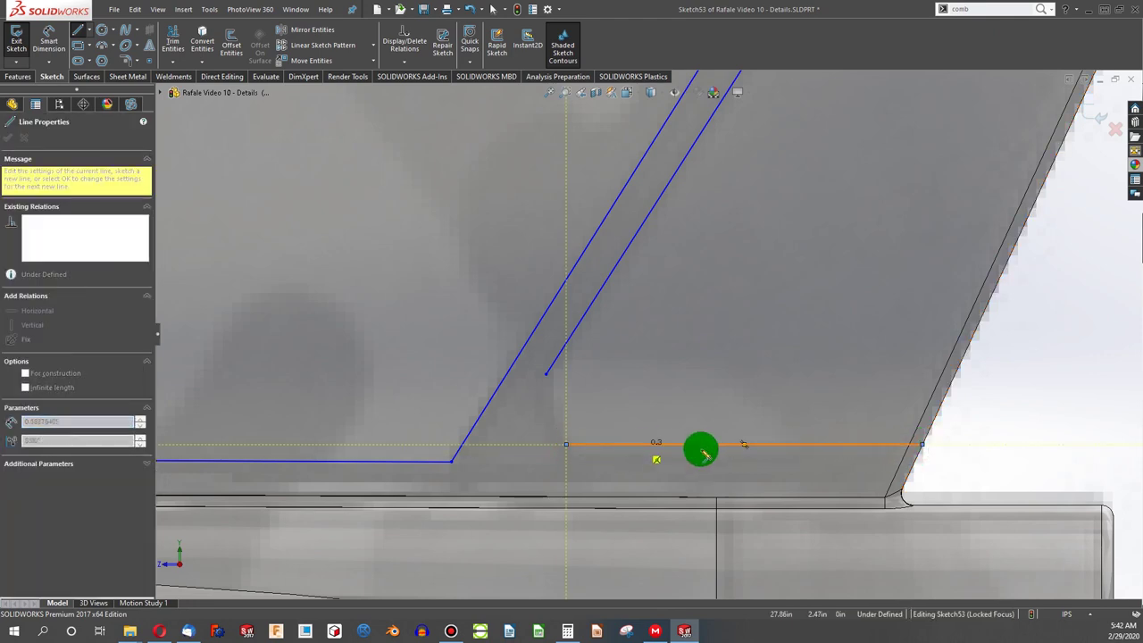
pyautogui.press('Escape')
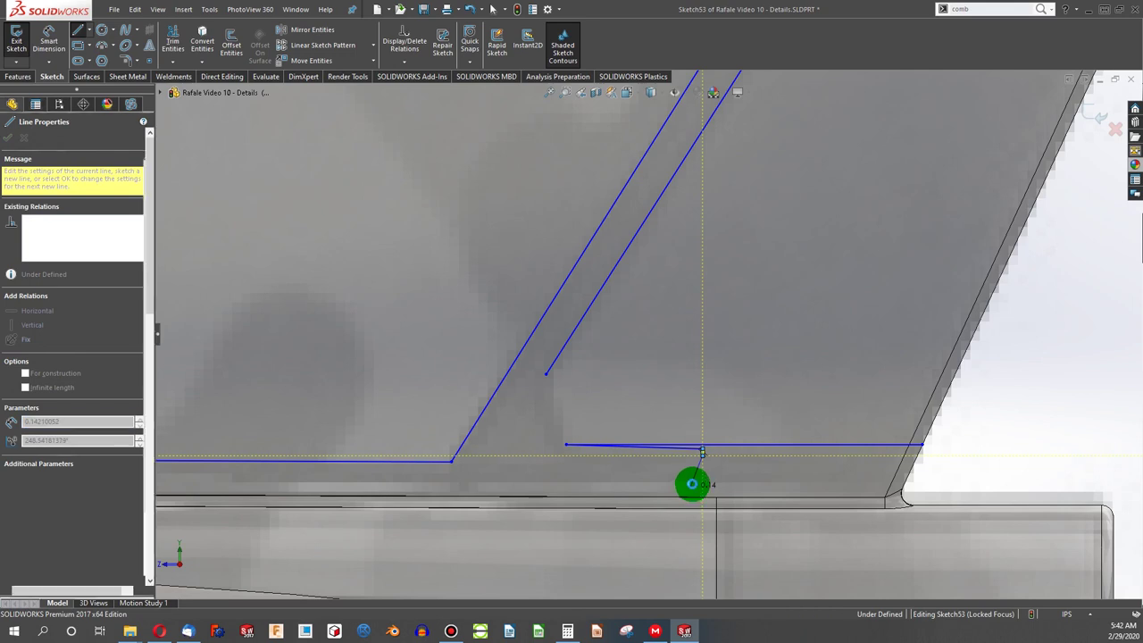
pyautogui.press('Escape')
pyautogui.click(684, 451)
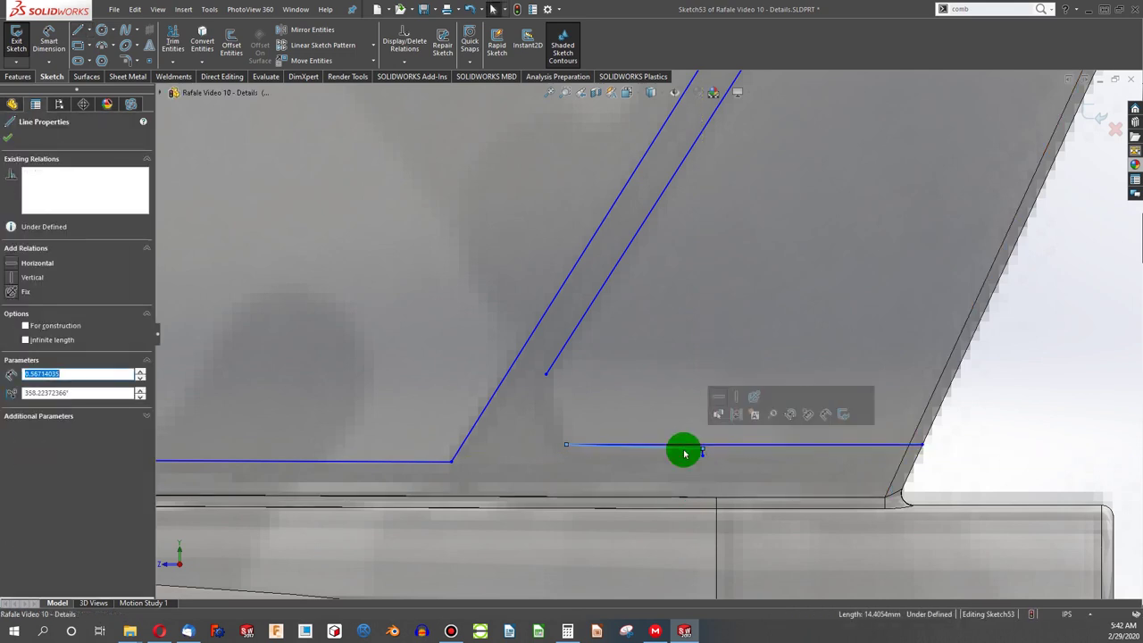
pyautogui.press('Escape')
pyautogui.click(696, 453)
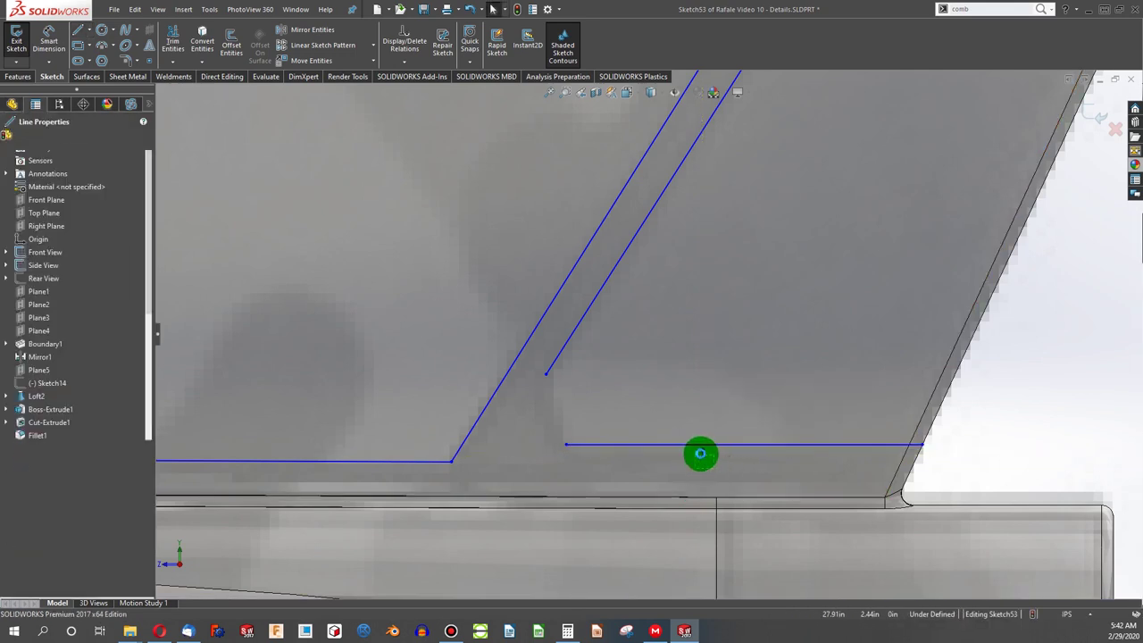
pyautogui.press('Escape')
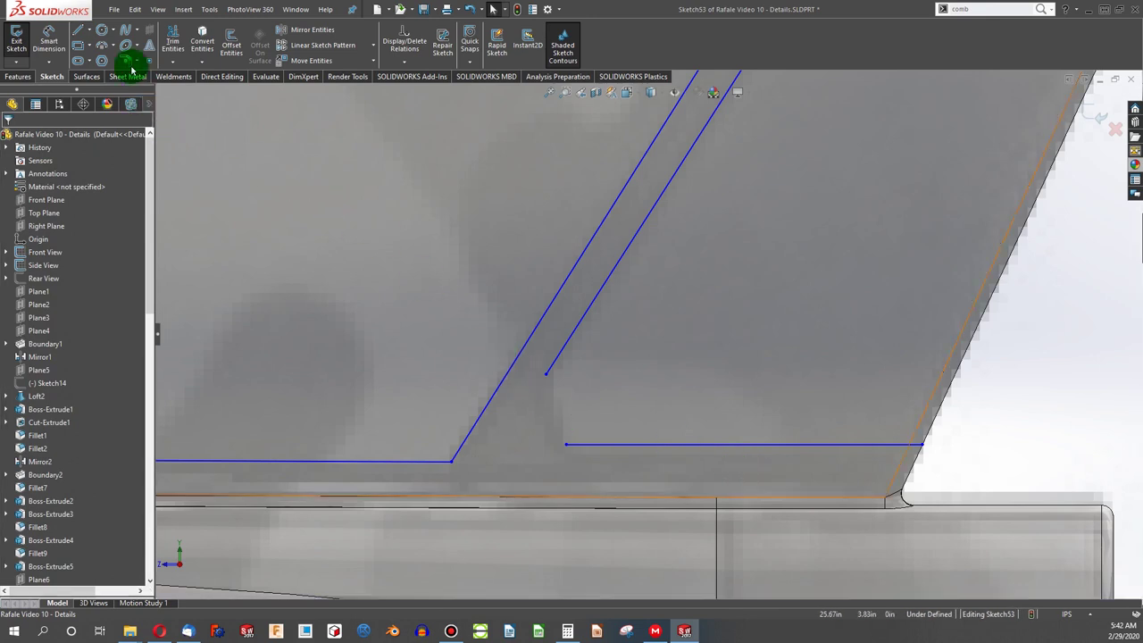
# Step: Sketch a two-point spline joining the lower end of the second diagonal to the forward end of the horizontal line above the fin base
pyautogui.click(126, 31)
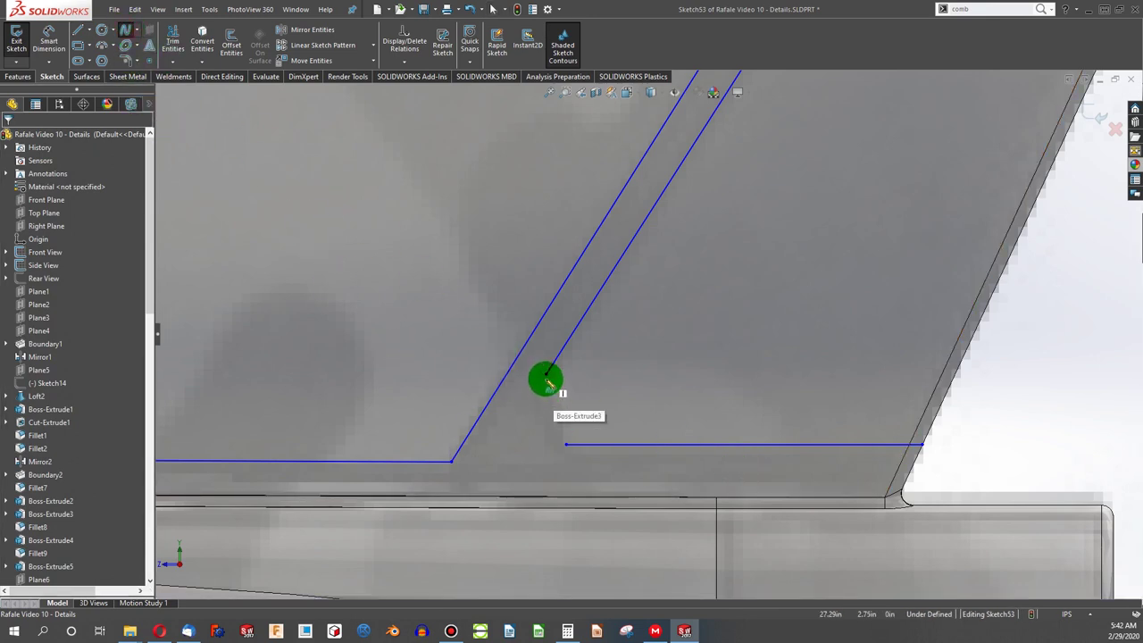
pyautogui.click(546, 375)
pyautogui.click(566, 443)
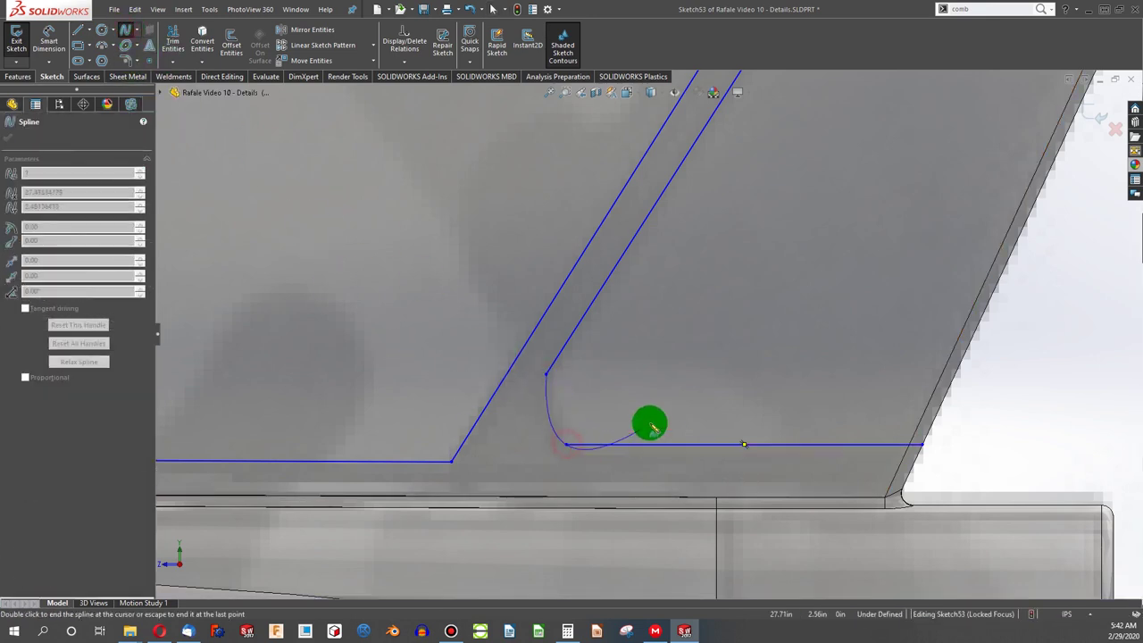
pyautogui.press('Escape')
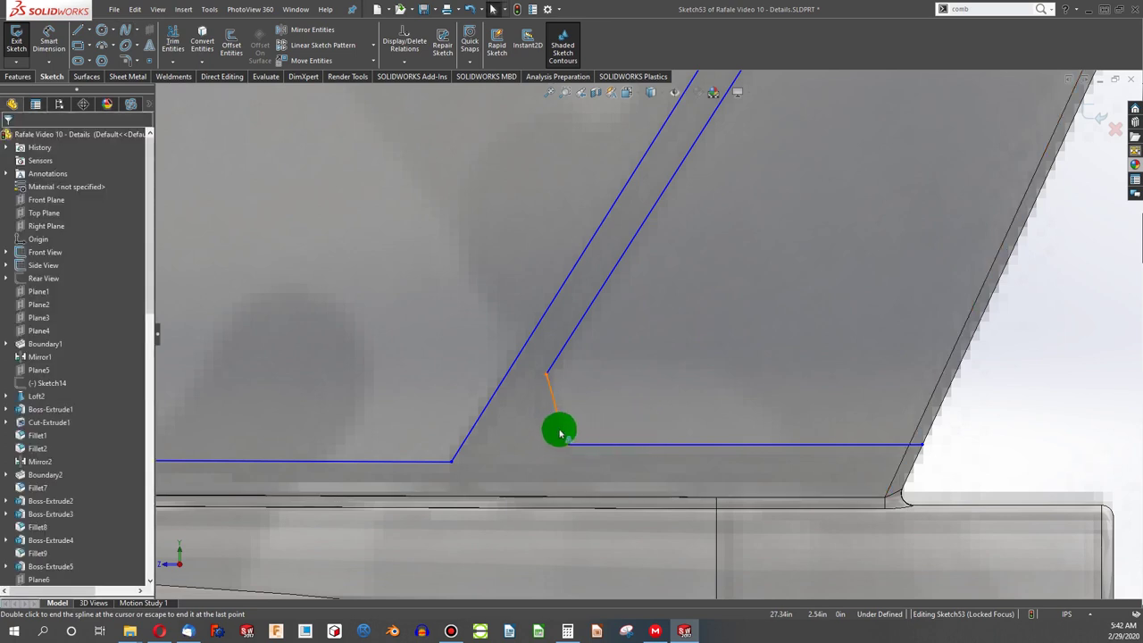
# Step: Make the corner spline tangent to both the horizontal line above the fin base and the second diagonal
pyautogui.doubleClick(561, 434)
pyautogui.keyDown('ctrl'); pyautogui.click(572, 447); pyautogui.keyUp('ctrl')
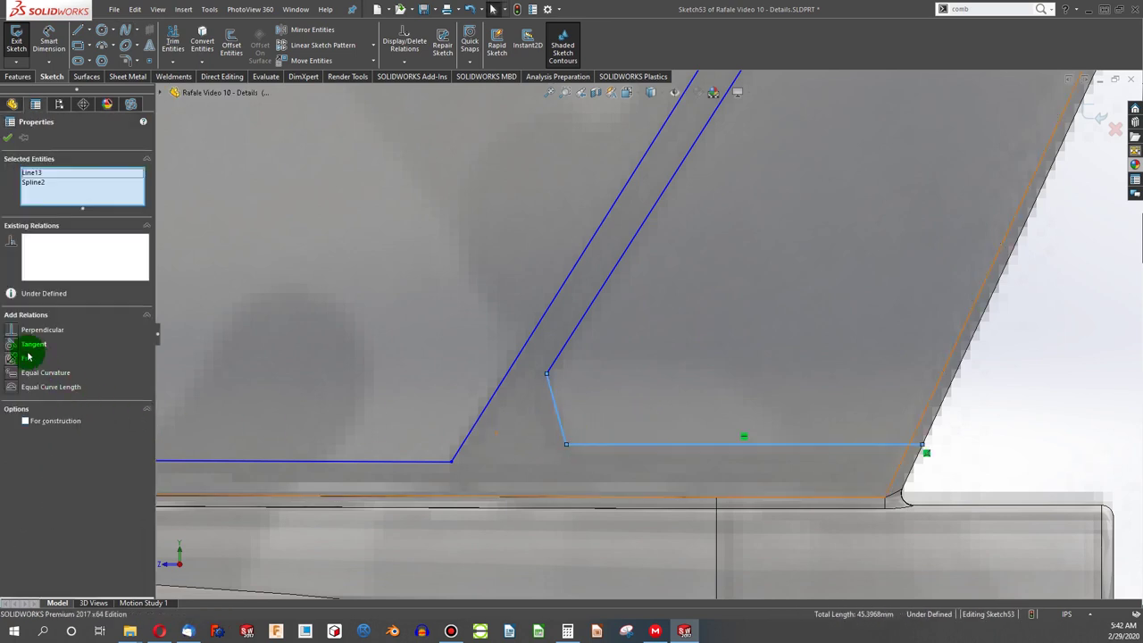
pyautogui.click(575, 397)
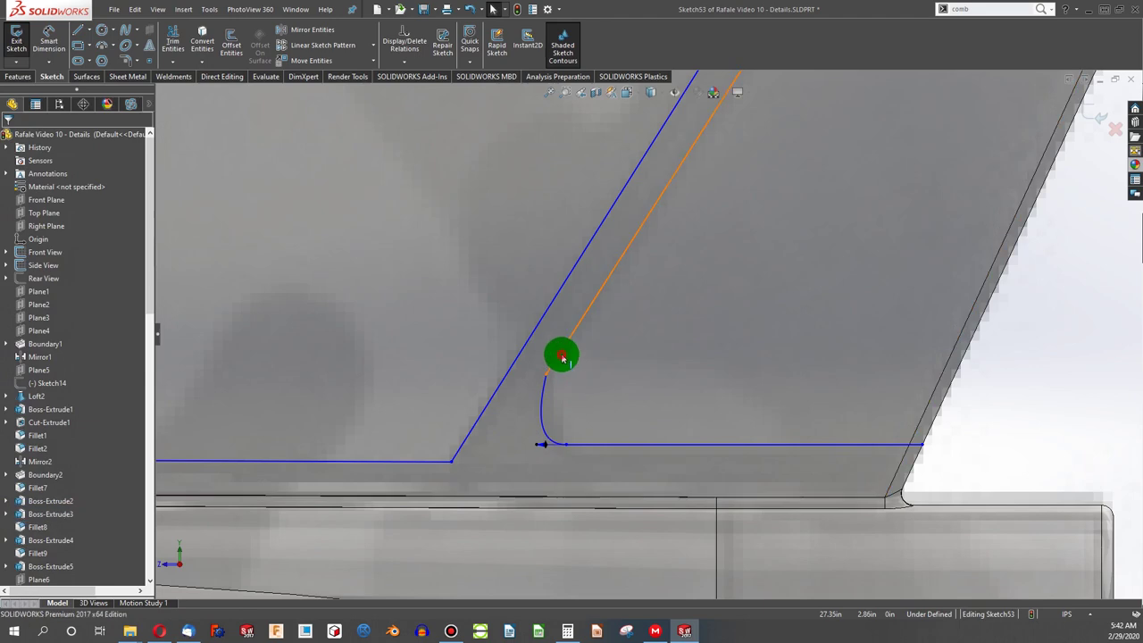
pyautogui.click(562, 356)
pyautogui.click(543, 388)
pyautogui.keyDown('ctrl'); pyautogui.click(174, 495); pyautogui.keyUp('ctrl')
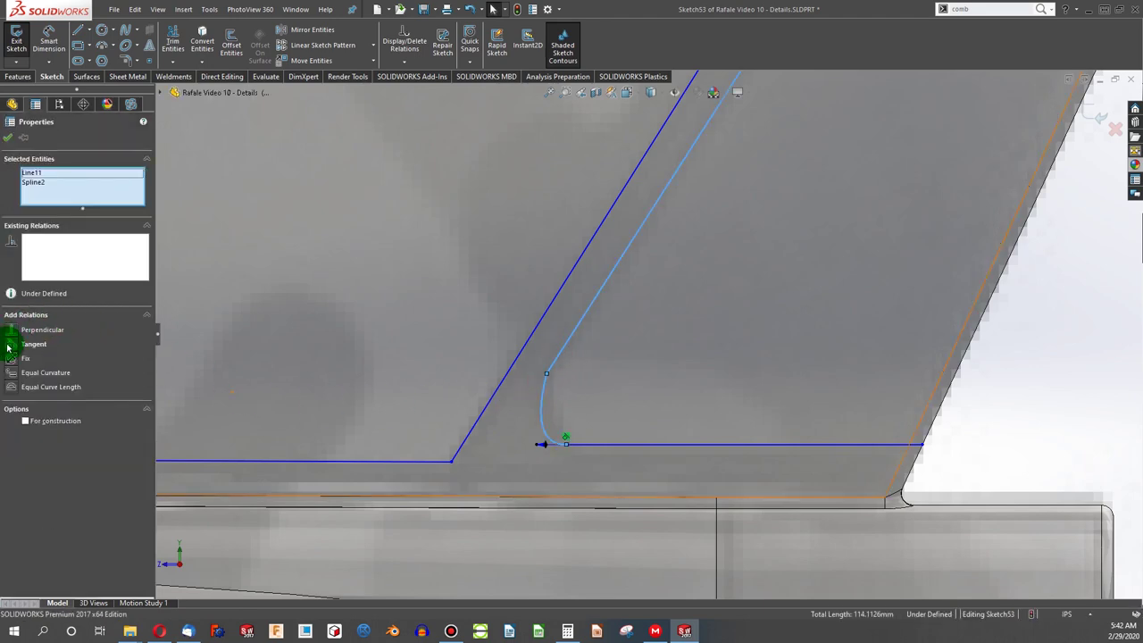
pyautogui.click(298, 319)
# Step: Sketch a nearly horizontal line about 8 in long along the fin base, from the trailing edge forward to the leading edge
pyautogui.scroll(5, 536, 361)
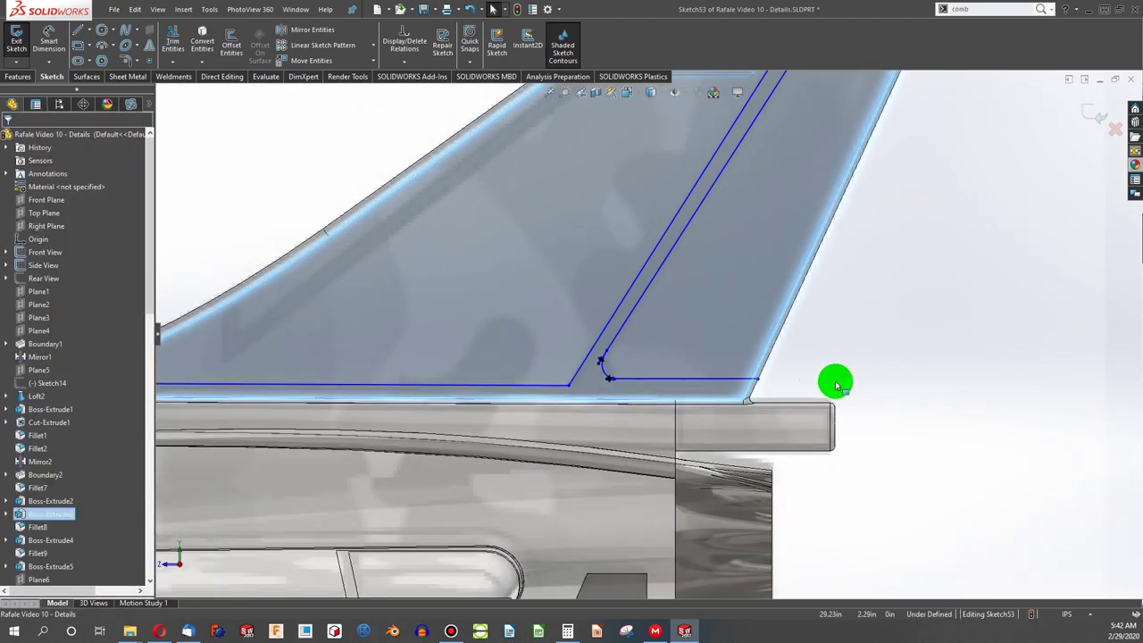
pyautogui.click(838, 381)
pyautogui.click(480, 360)
pyautogui.click(77, 33)
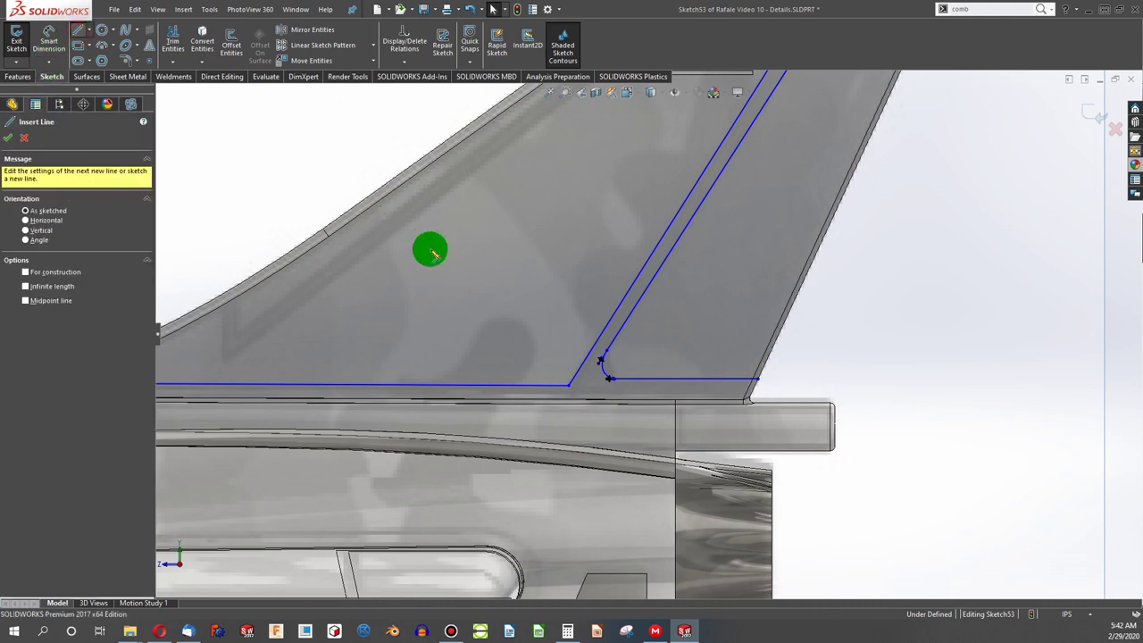
pyautogui.scroll(-2, 764, 384)
pyautogui.scroll(-2, 826, 359)
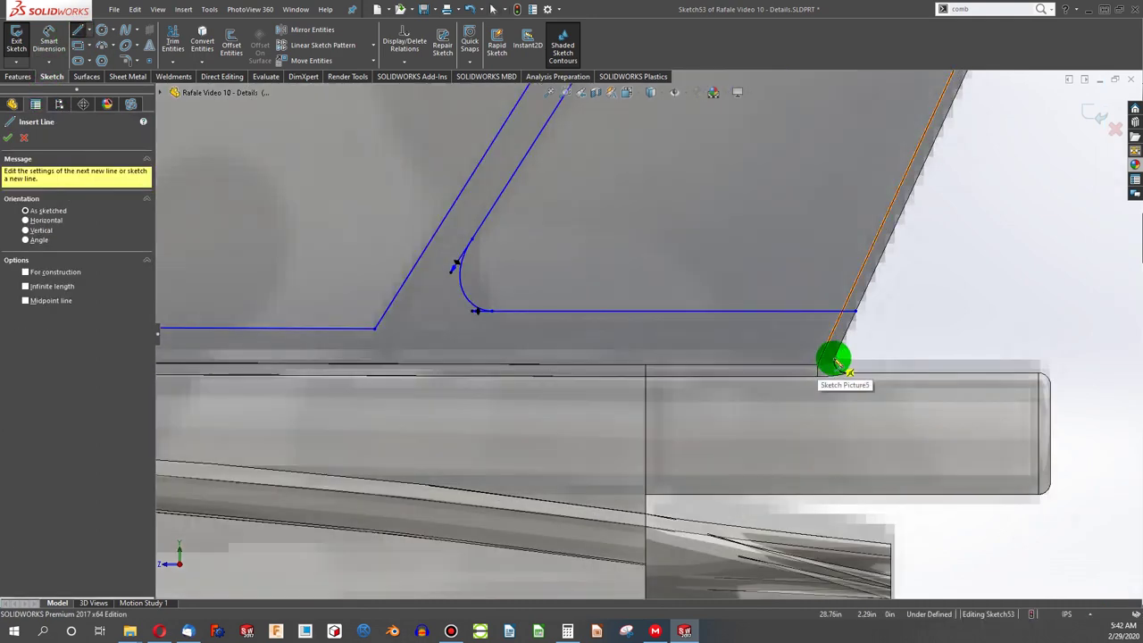
pyautogui.click(837, 359)
pyautogui.scroll(4, 571, 360)
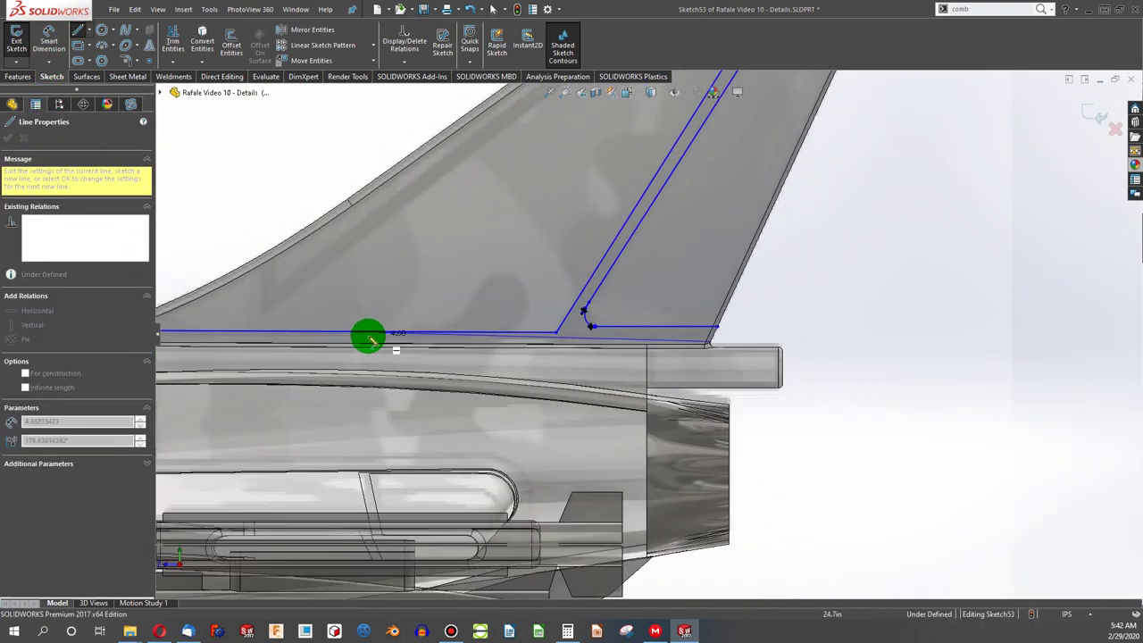
pyautogui.scroll(-5, 324, 335)
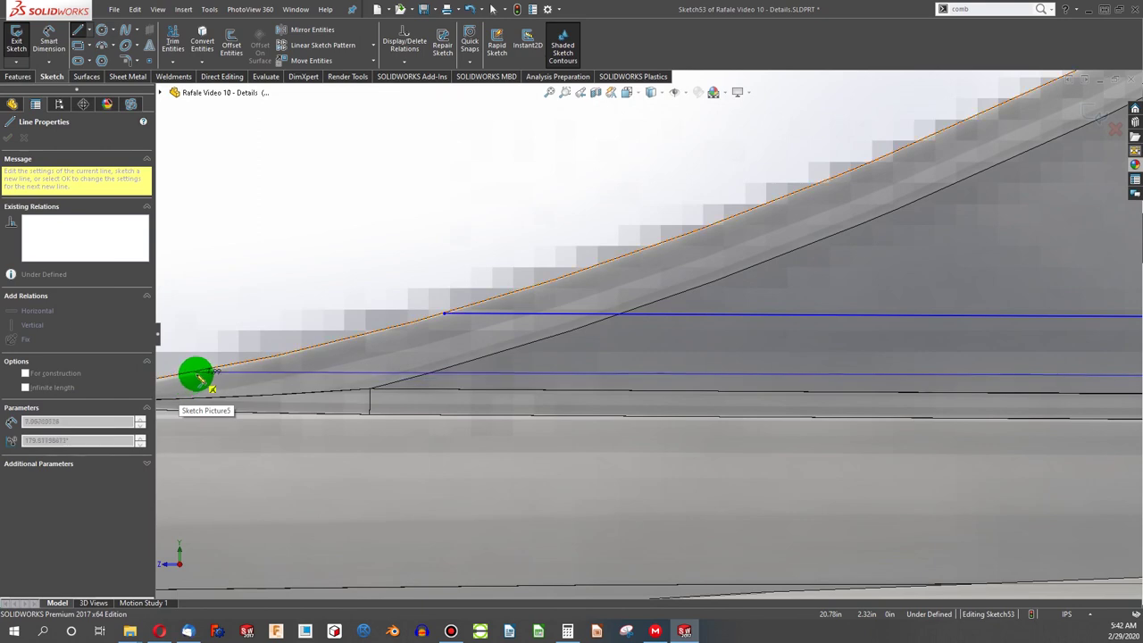
pyautogui.press('Escape')
pyautogui.scroll(8, 393, 399)
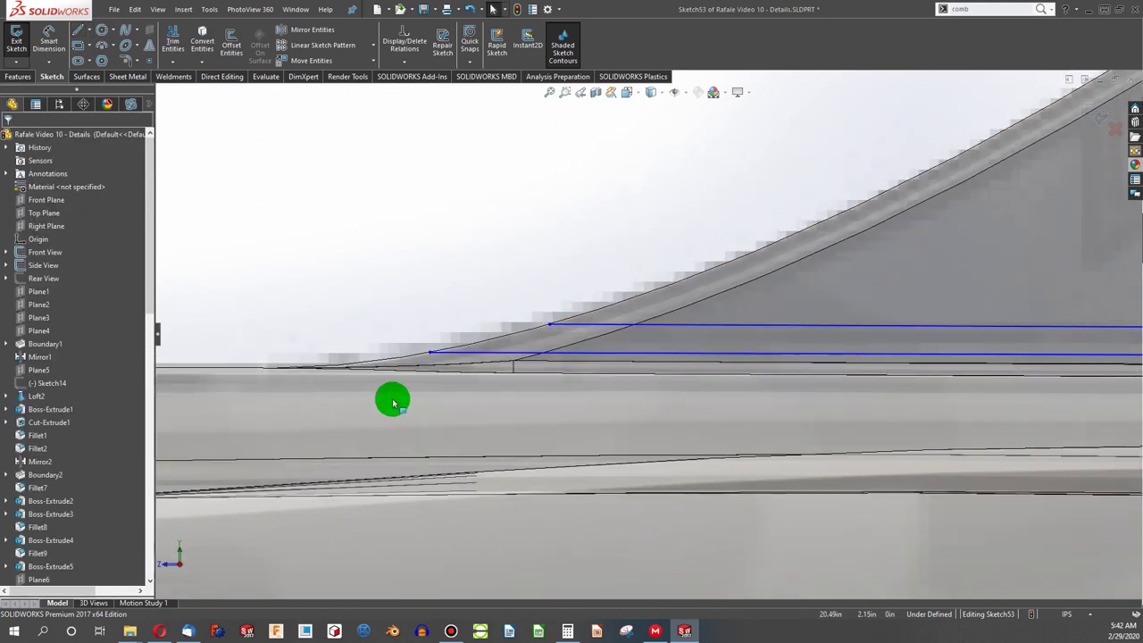
# Step: Examine the fin from base to tip, comparing the sketched outlines with the reference picture up to the leading edge
pyautogui.scroll(2, 742, 318)
pyautogui.scroll(-4, 851, 264)
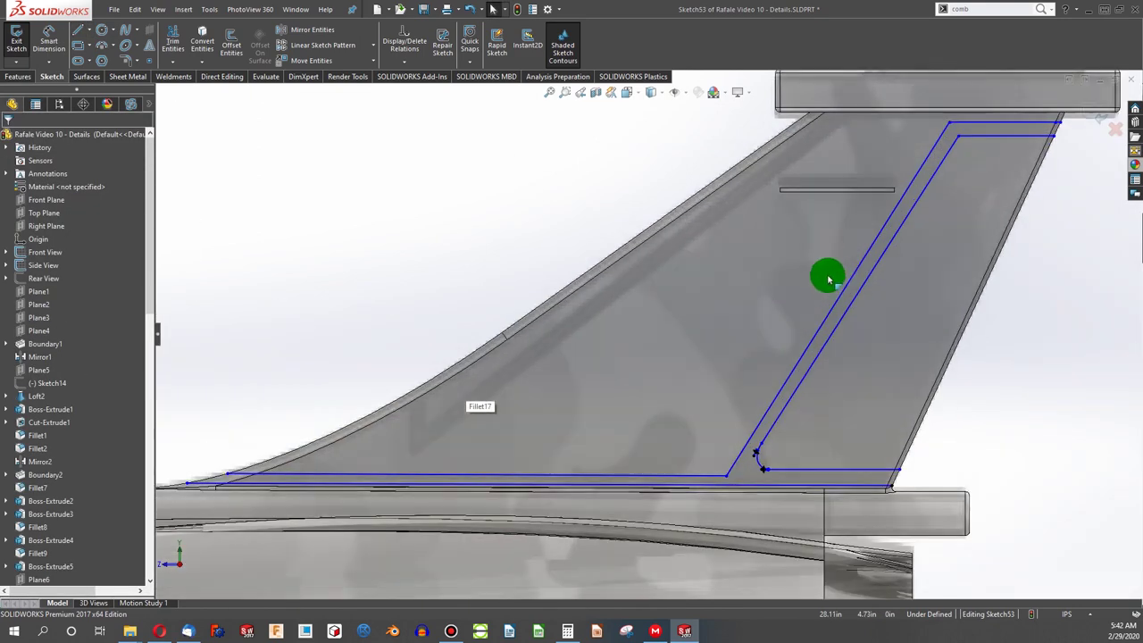
pyautogui.scroll(3, 822, 284)
pyautogui.scroll(-3, 704, 262)
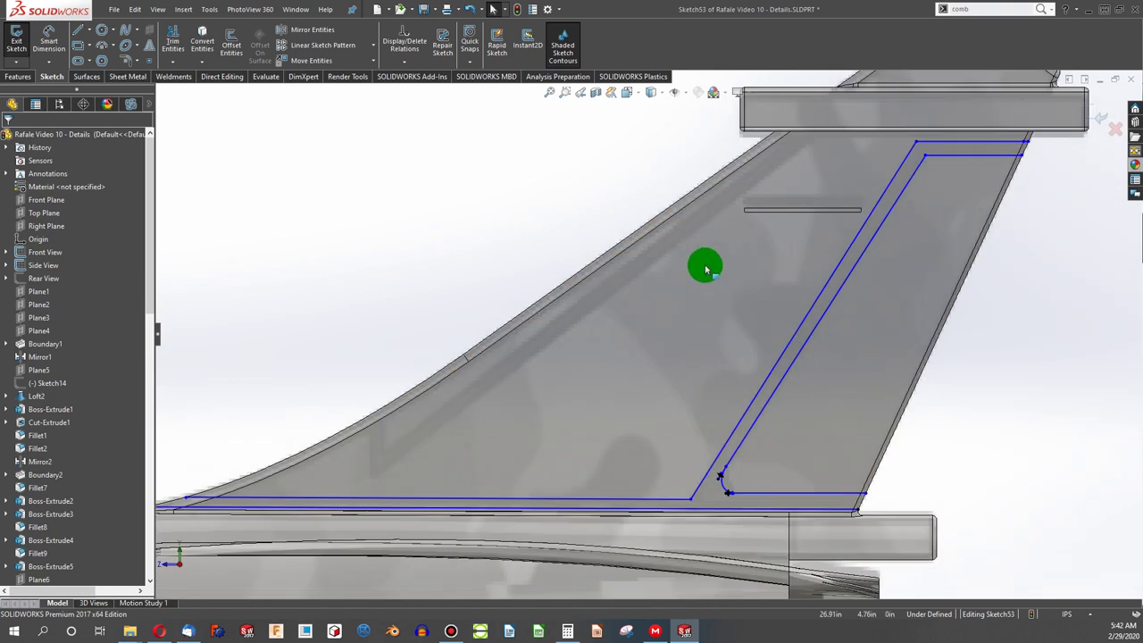
pyautogui.scroll(2, 819, 178)
pyautogui.scroll(-3, 791, 191)
pyautogui.scroll(3, 731, 234)
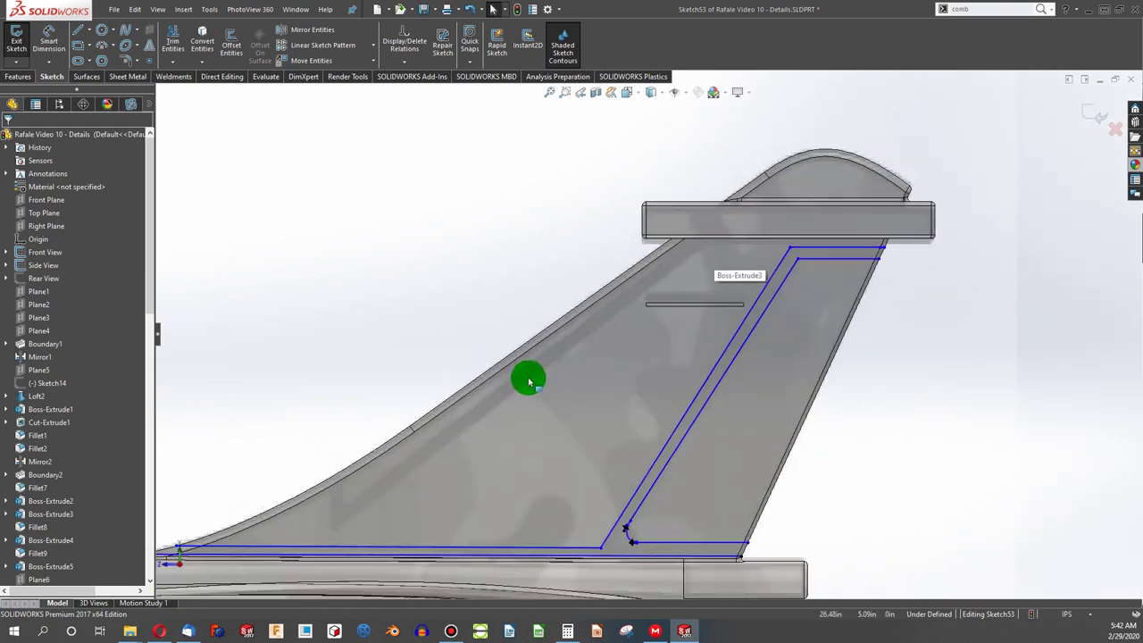
pyautogui.scroll(-4, 444, 438)
pyautogui.scroll(-2, 259, 183)
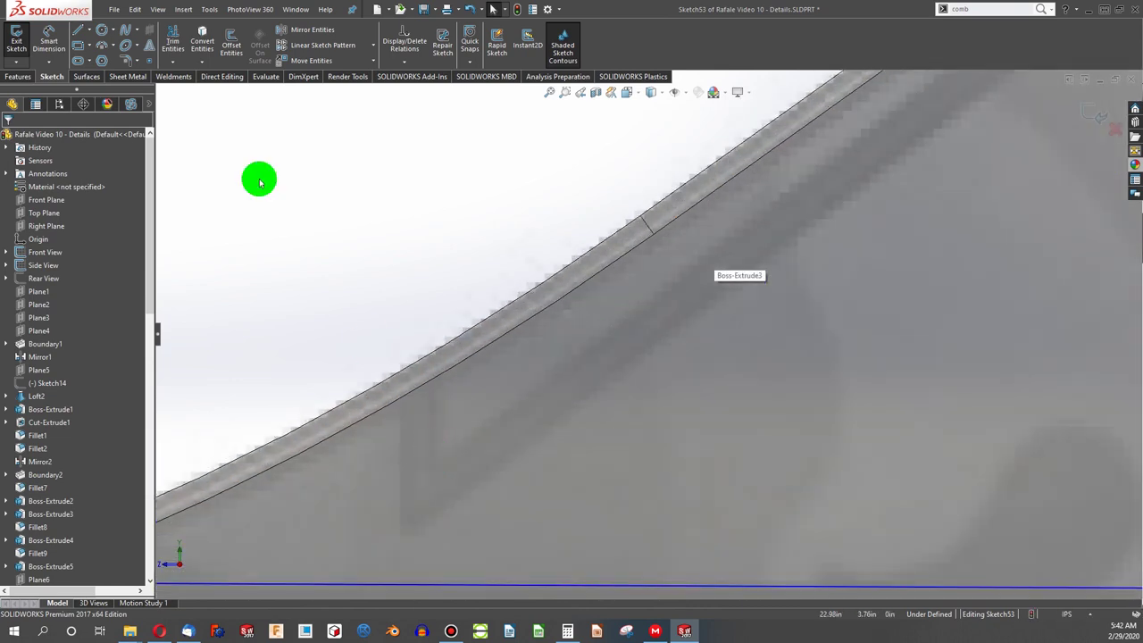
# Step: Close the forward ends of the two long horizontal base lines with a short line along the fin's leading edge
pyautogui.click(79, 30)
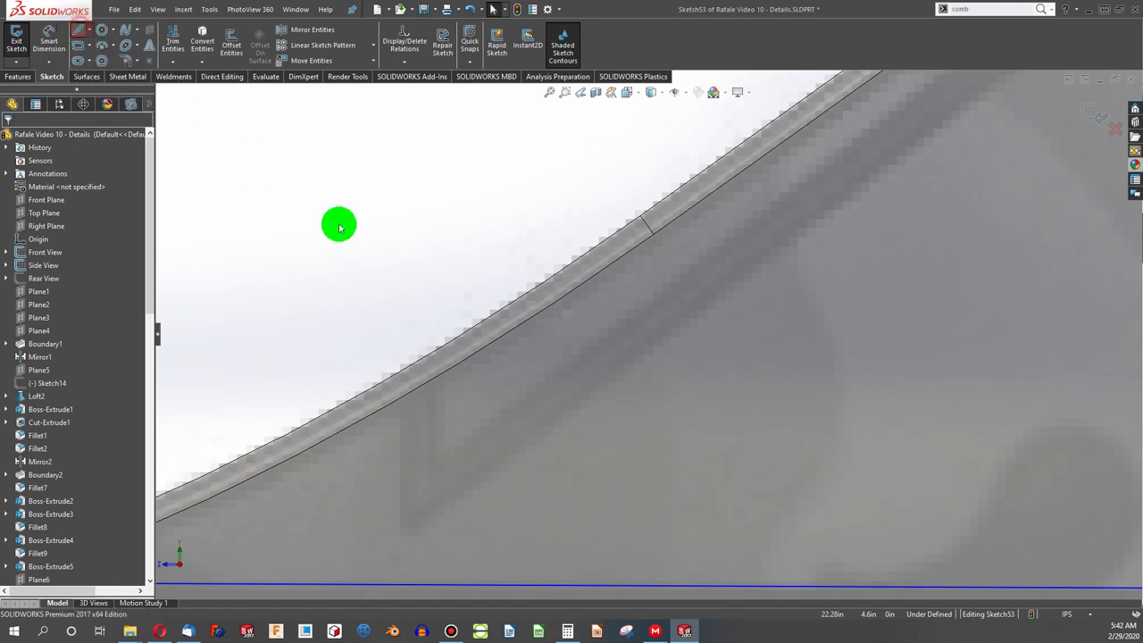
pyautogui.scroll(3, 337, 223)
pyautogui.scroll(-3, 404, 406)
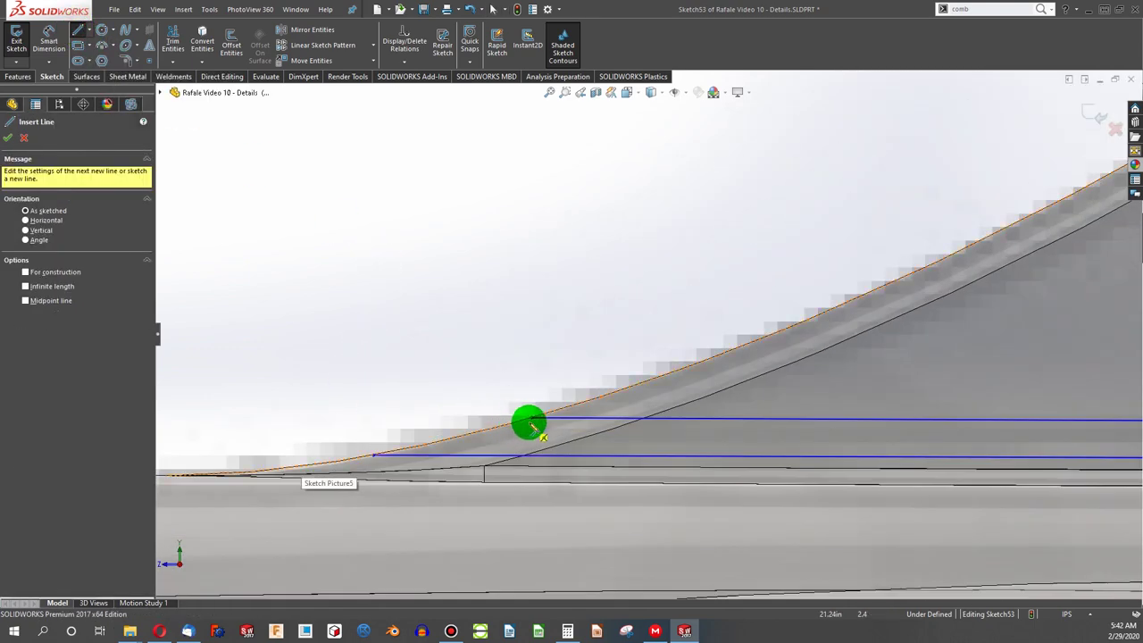
pyautogui.moveTo(532, 427)
pyautogui.mouseDown()
pyautogui.moveTo(534, 417)
pyautogui.moveTo(368, 464)
pyautogui.moveTo(373, 455)
pyautogui.mouseUp()
pyautogui.moveTo(402, 360); pyautogui.dragTo(476, 362)
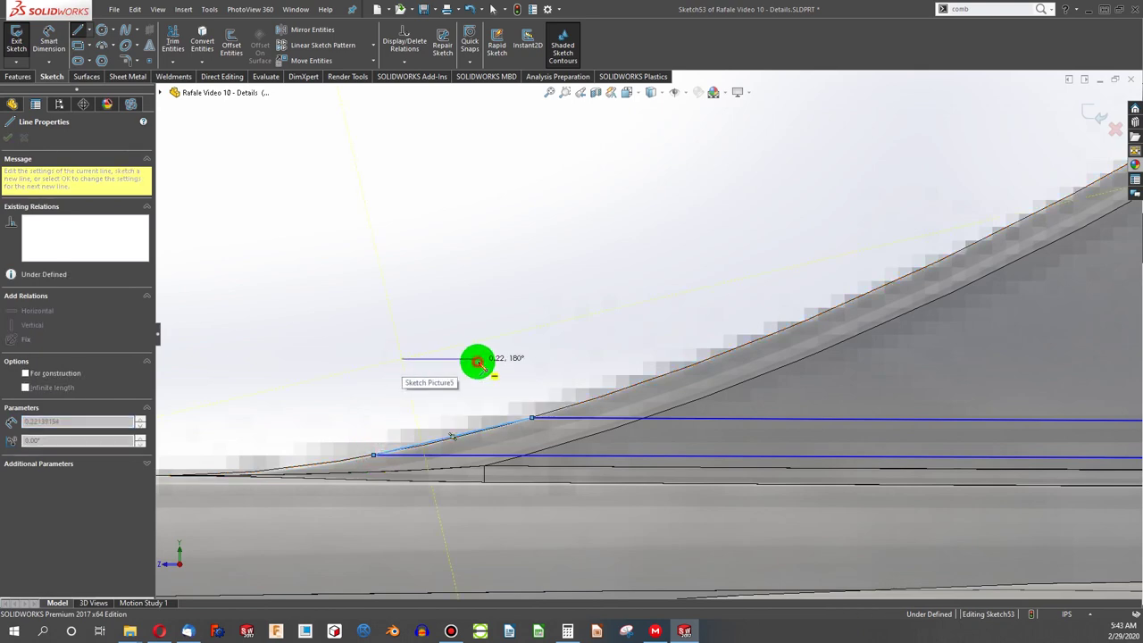
pyautogui.press('Escape')
# Step: Close the lower trailing-edge gap with a line about 0.2 in long between the base line and the rudder's lower line
pyautogui.scroll(5, 640, 378)
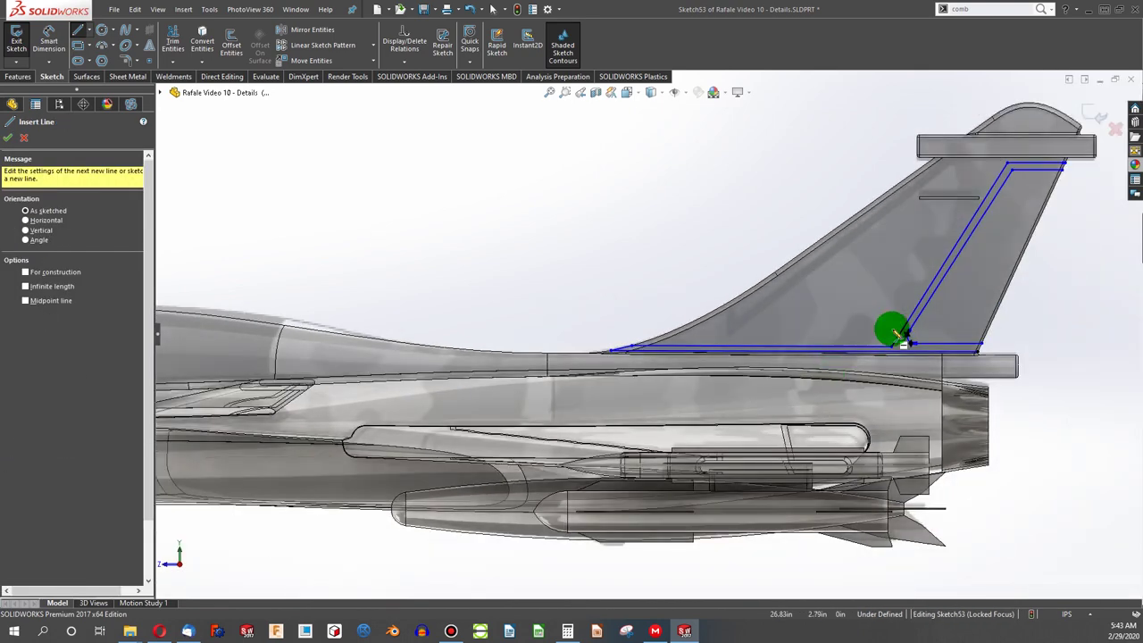
pyautogui.scroll(-5, 890, 330)
pyautogui.scroll(-3, 1008, 389)
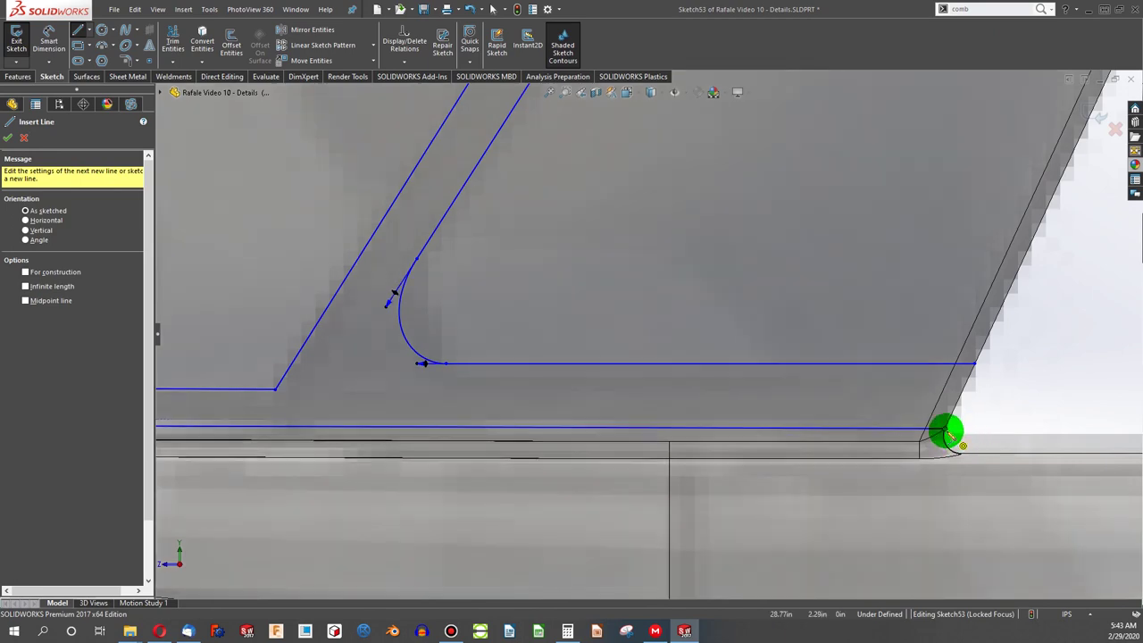
pyautogui.moveTo(945, 430); pyautogui.dragTo(975, 363)
pyautogui.scroll(1, 985, 413)
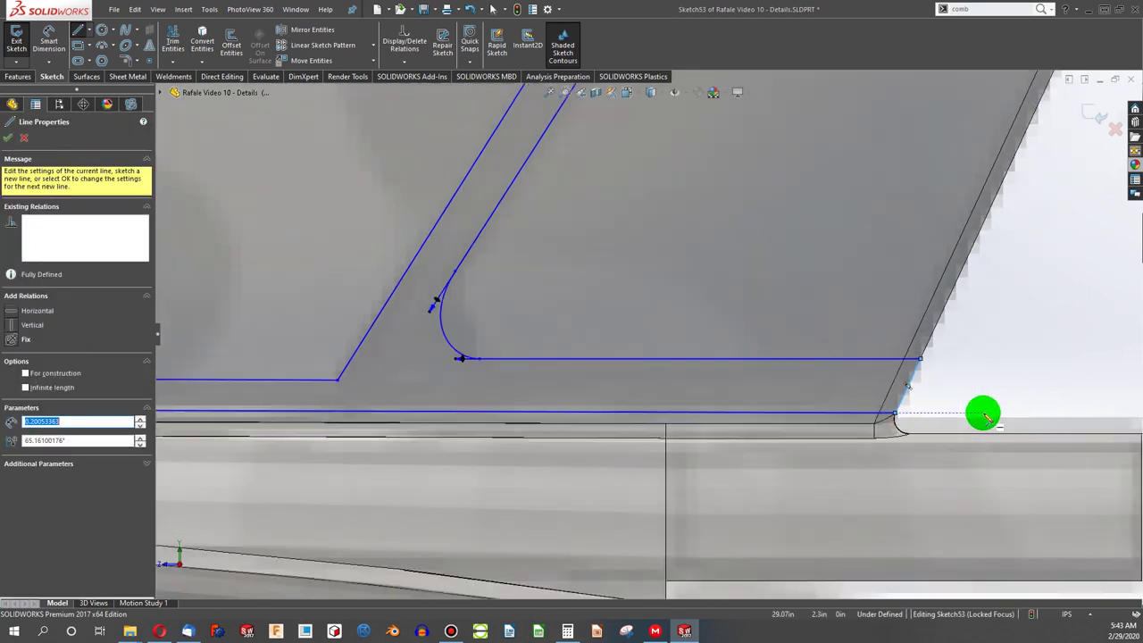
# Step: Close the upper trailing-edge gap with a line about 0.17 in long between the two horizontal lines below the pod
pyautogui.scroll(5, 949, 327)
pyautogui.scroll(-6, 795, 222)
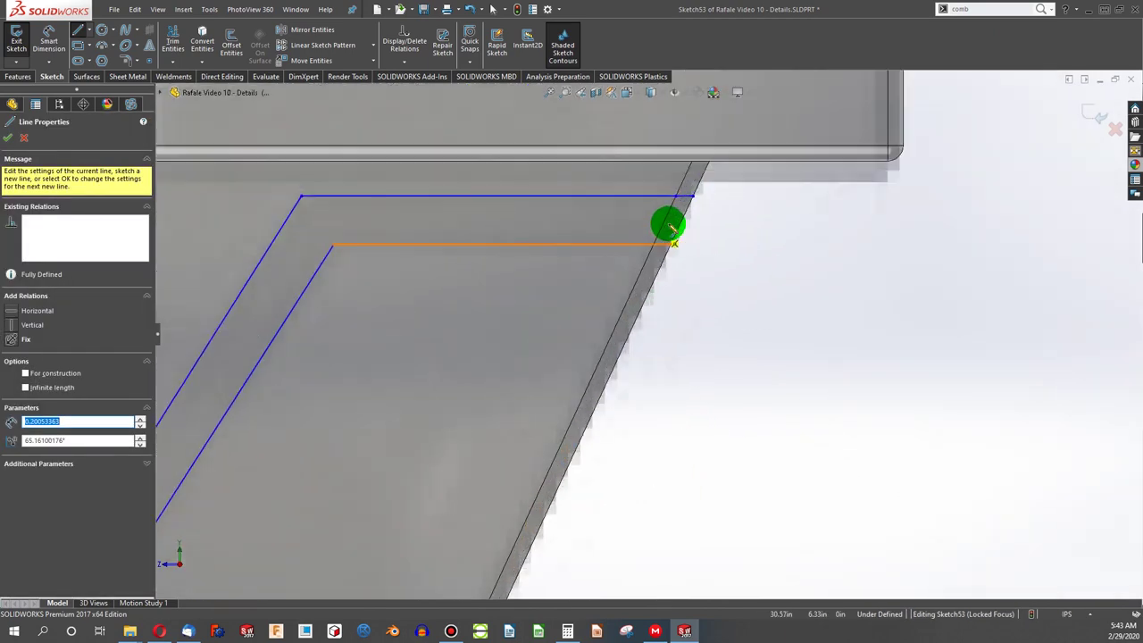
pyautogui.scroll(-1, 670, 225)
pyautogui.moveTo(700, 195); pyautogui.dragTo(674, 249)
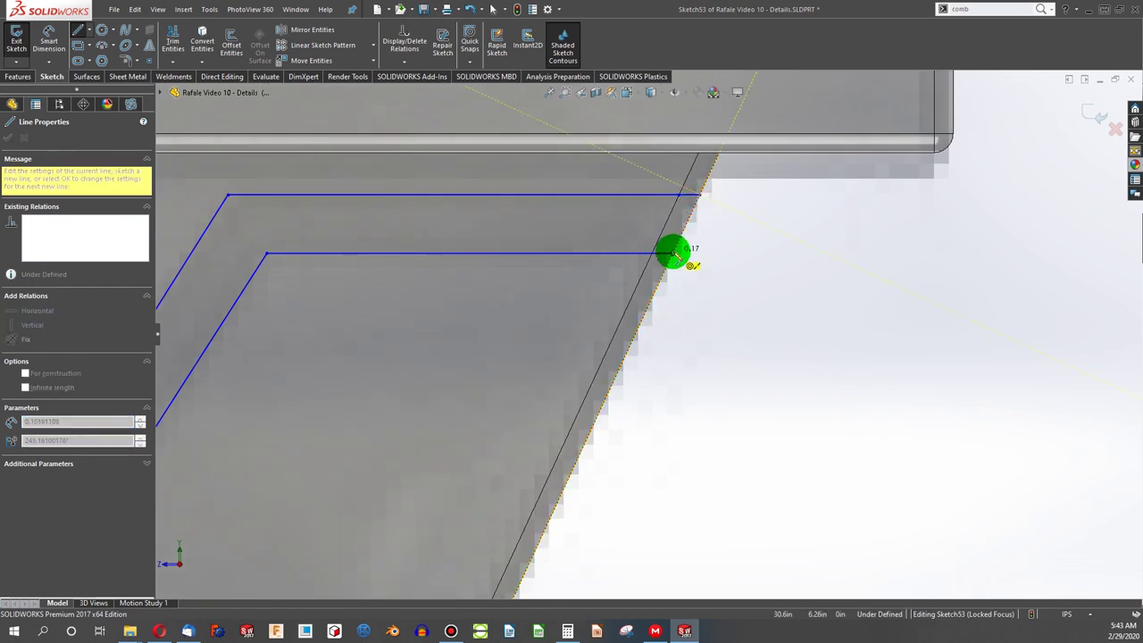
# Step: Sketch a vertical line down from the fin's leading edge and a diagonal about 6.3 in long from its lower end to just below the pod
pyautogui.scroll(6, 742, 317)
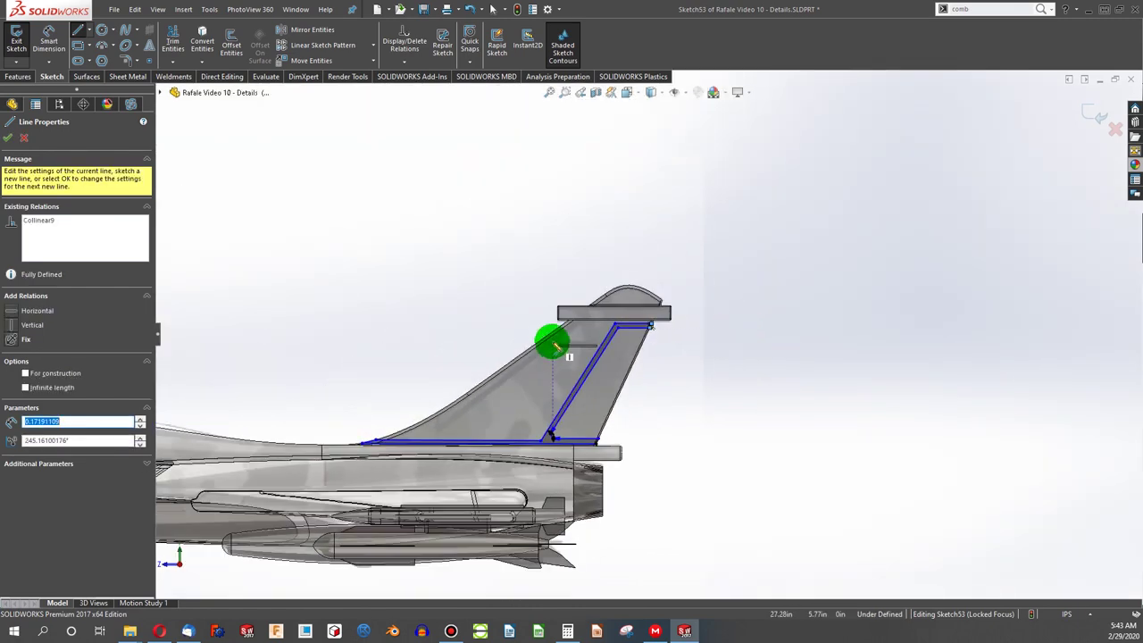
pyautogui.scroll(-8, 554, 345)
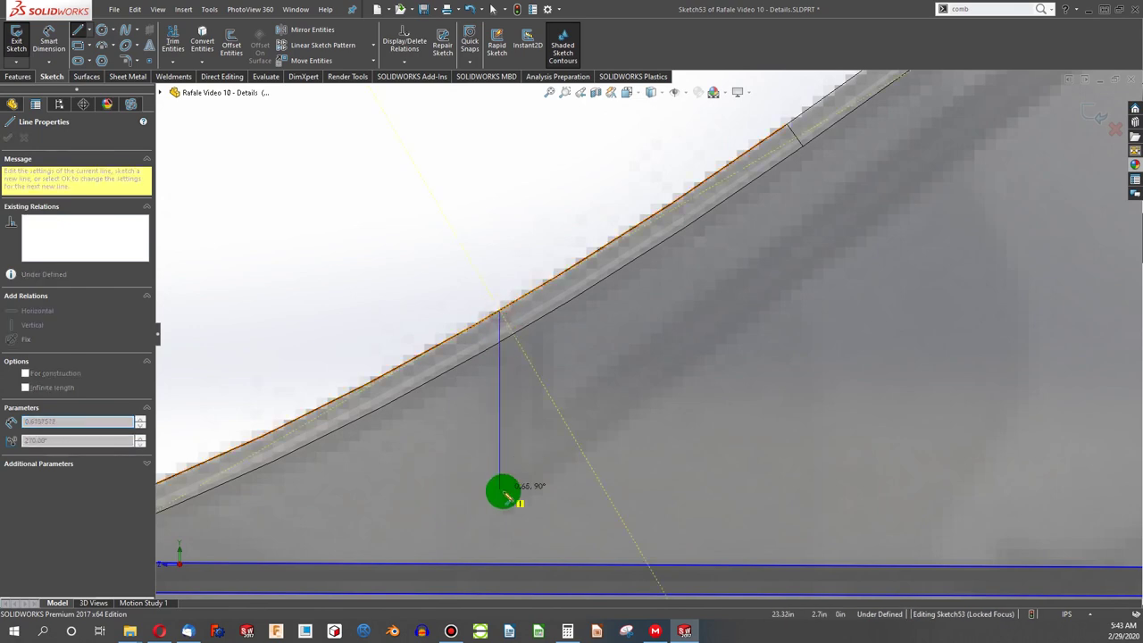
pyautogui.click(499, 524)
pyautogui.scroll(8, 726, 365)
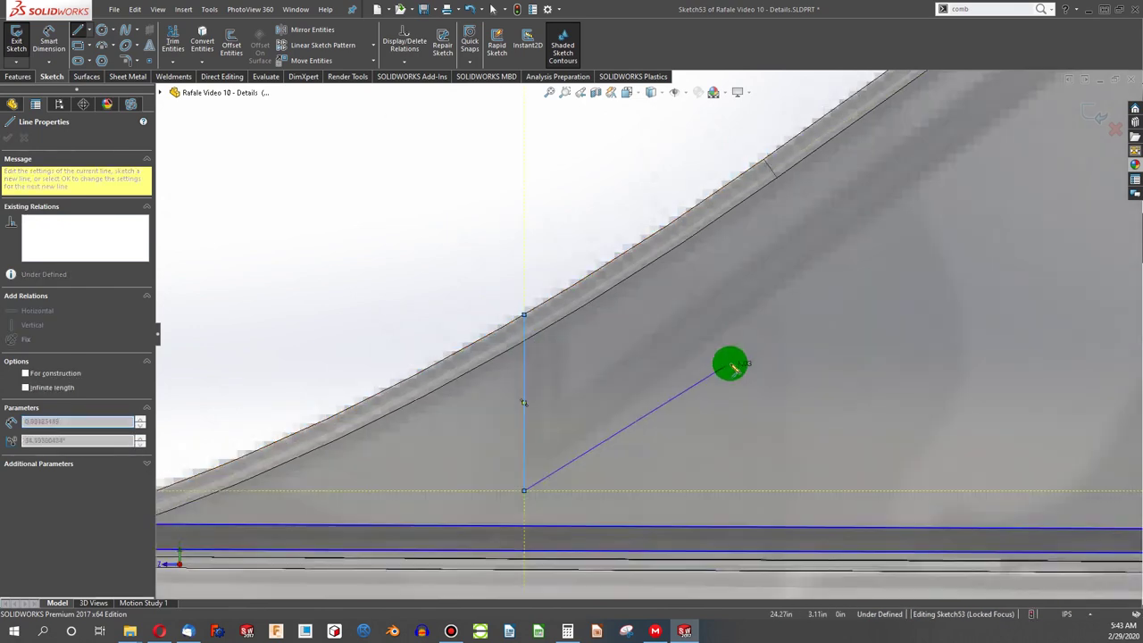
pyautogui.scroll(-8, 864, 181)
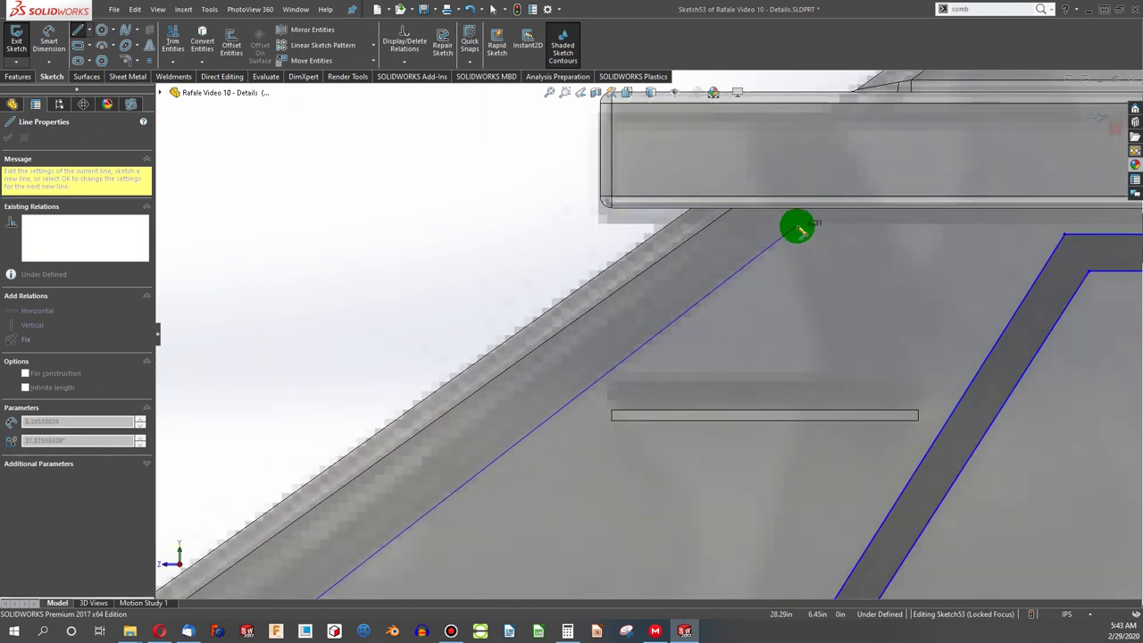
# Step: Continue the outline horizontally to the trailing edge just above the rudder outline, and return it about 2.69 in forward along the pod's lower edge
pyautogui.scroll(5, 1016, 228)
pyautogui.scroll(-6, 970, 288)
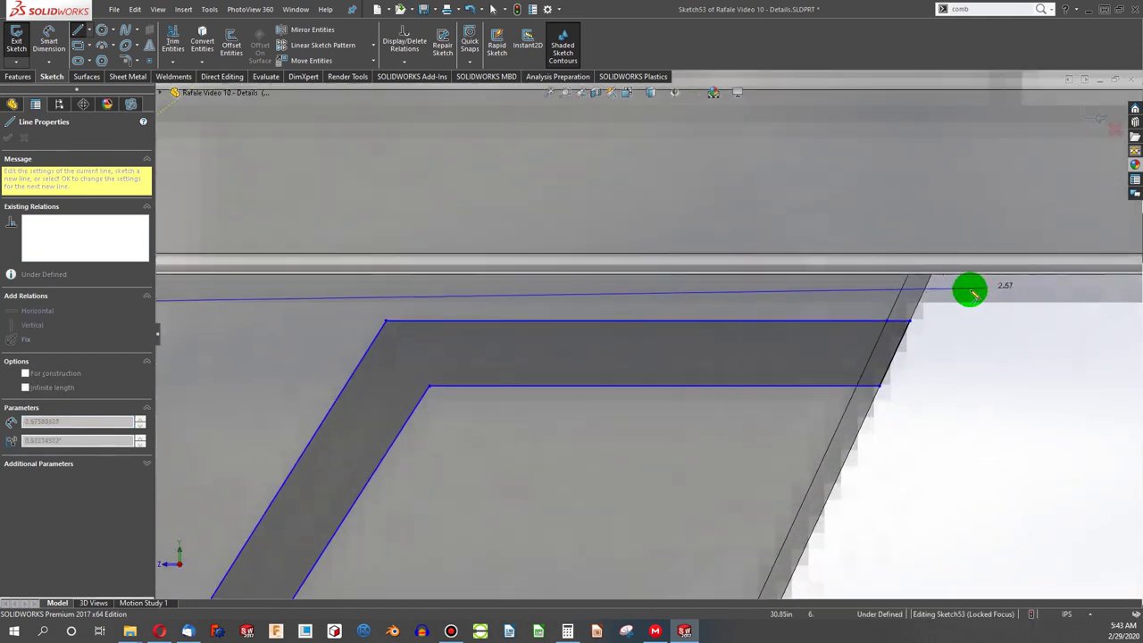
pyautogui.click(919, 304)
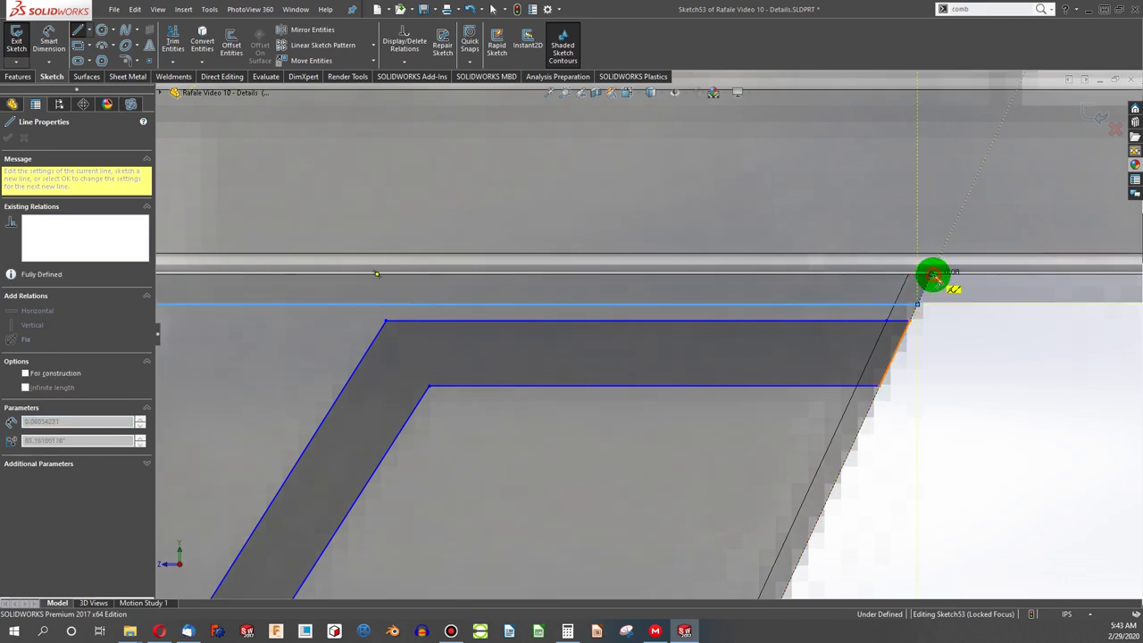
pyautogui.scroll(5, 747, 299)
pyautogui.scroll(-4, 396, 314)
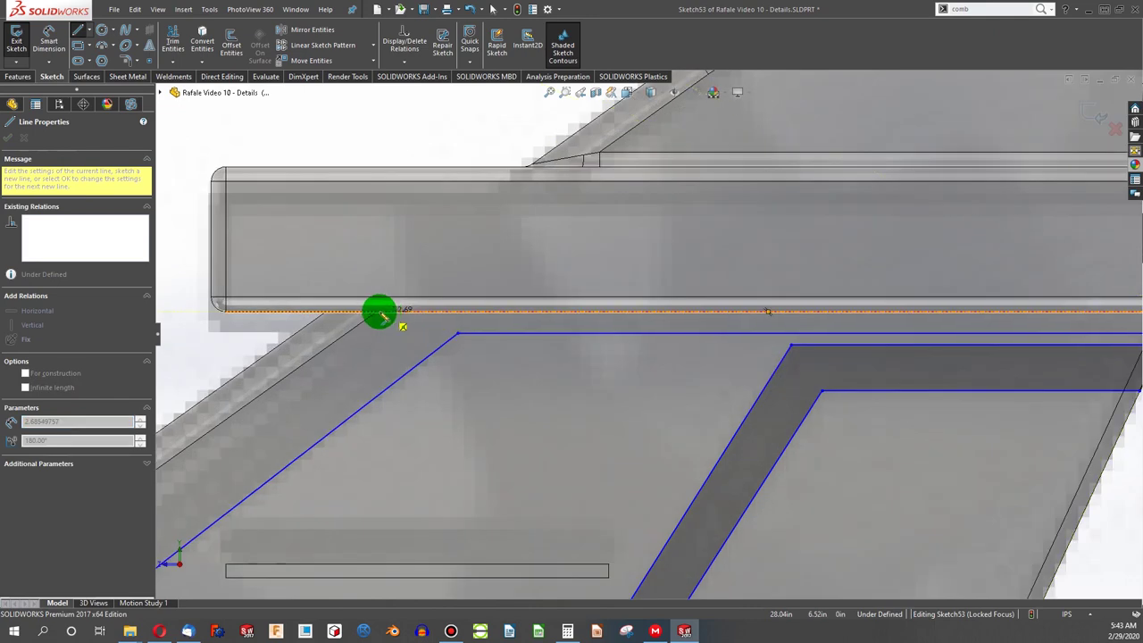
# Step: Continue the outline with a diagonal about 5.75 in long parallel to the first, and a vertical line from its lower end up to the leading edge
pyautogui.scroll(5, 390, 316)
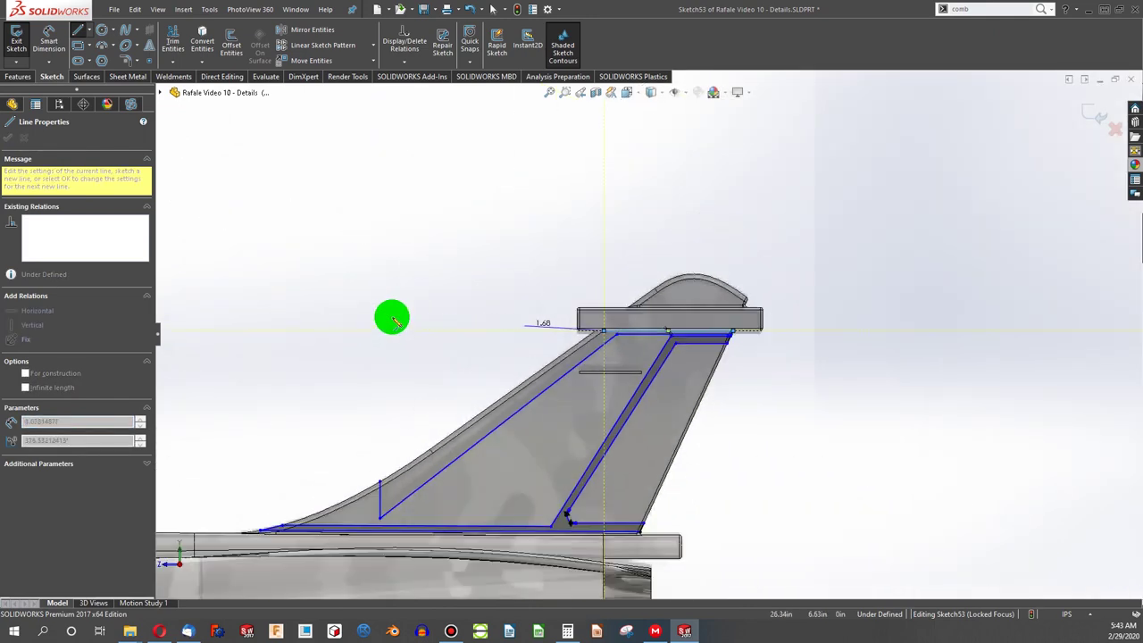
pyautogui.scroll(-6, 423, 395)
pyautogui.scroll(-3, 473, 527)
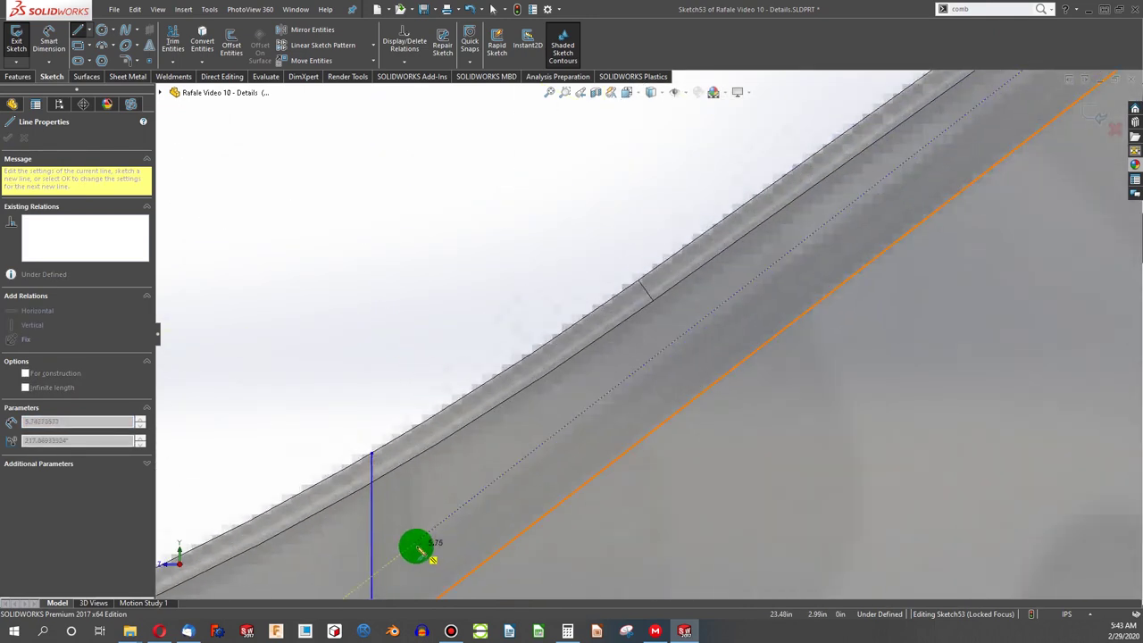
pyautogui.click(414, 555)
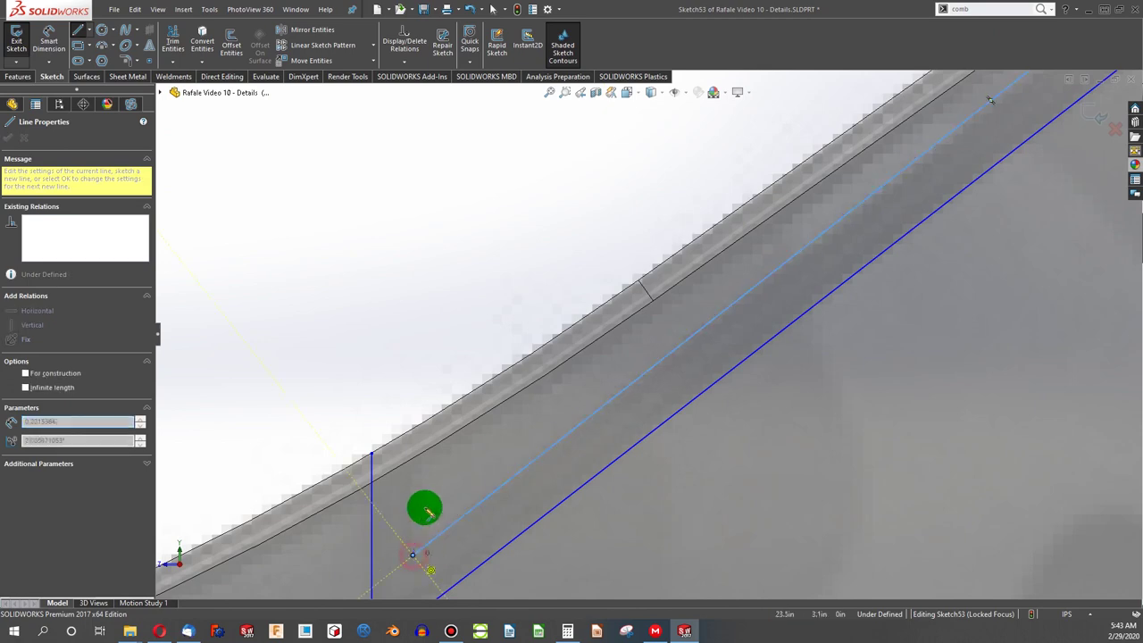
pyautogui.click(413, 429)
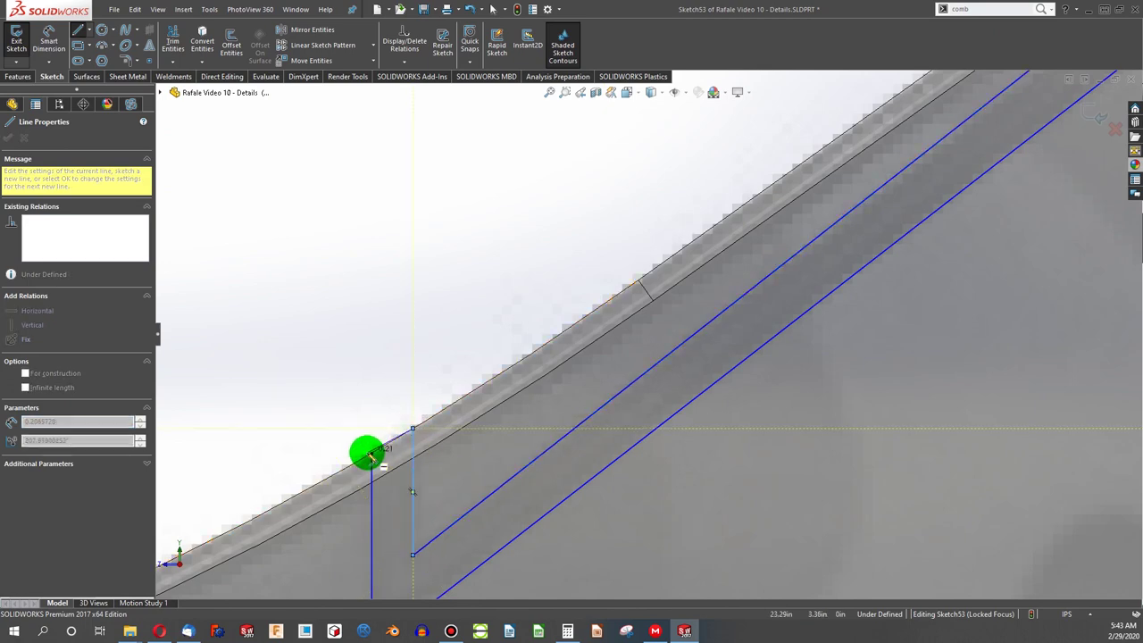
# Step: Close the leading-edge outline with a line about 0.19 in long joining the upper ends of the two vertical lines, and finish drawing lines
pyautogui.click(372, 454)
pyautogui.scroll(8, 362, 390)
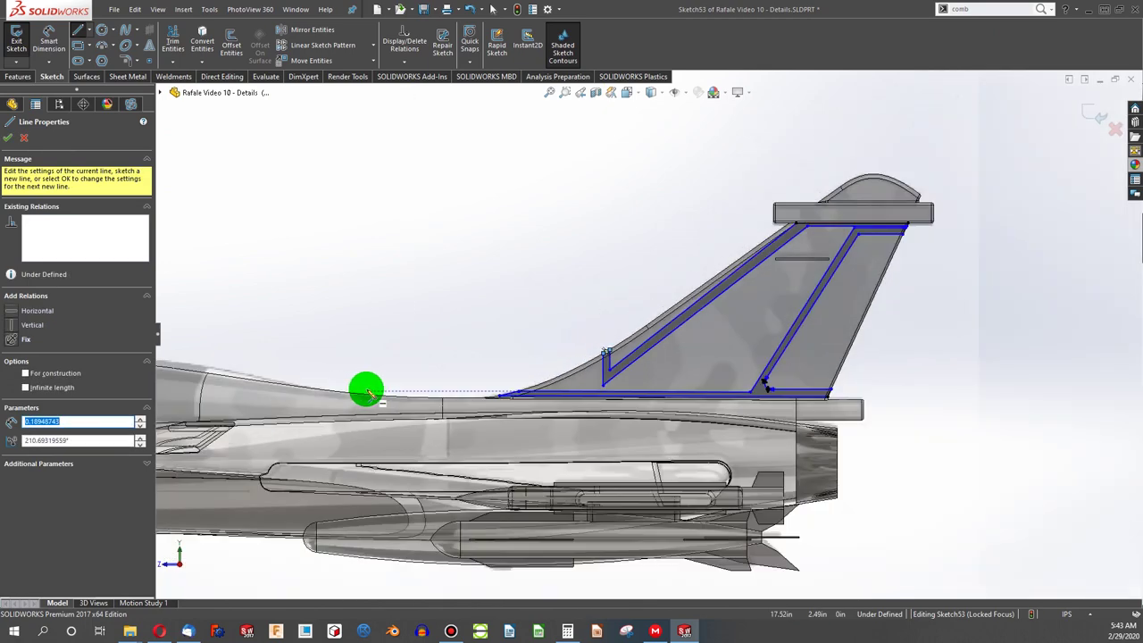
pyautogui.scroll(-2, 607, 308)
pyautogui.moveTo(605, 310); pyautogui.dragTo(580, 338, button='middle')
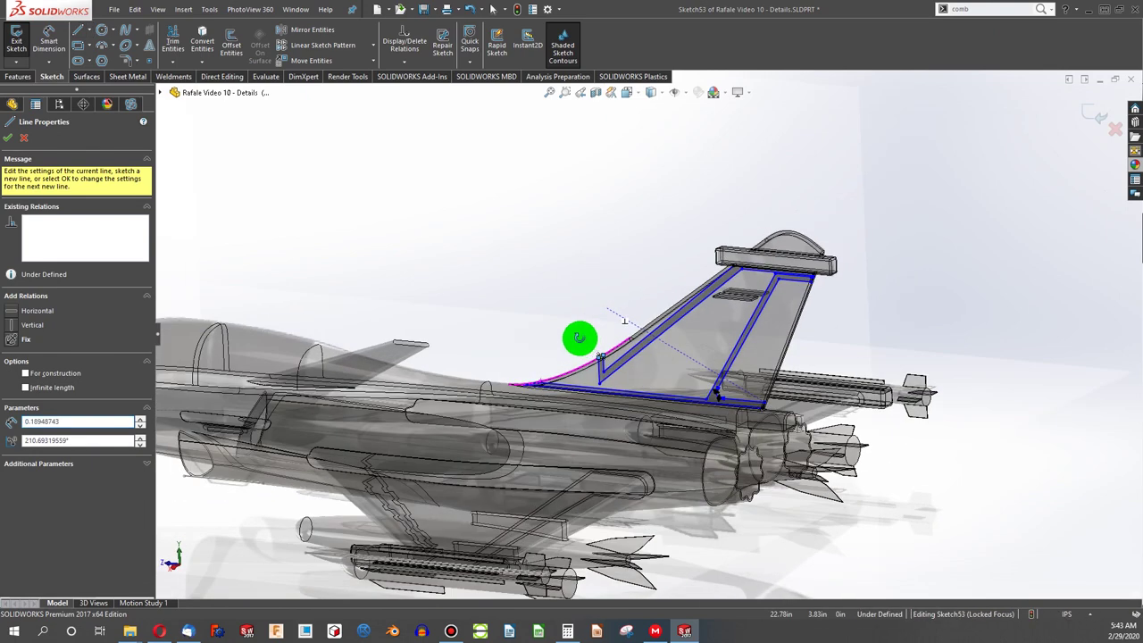
pyautogui.click(10, 138)
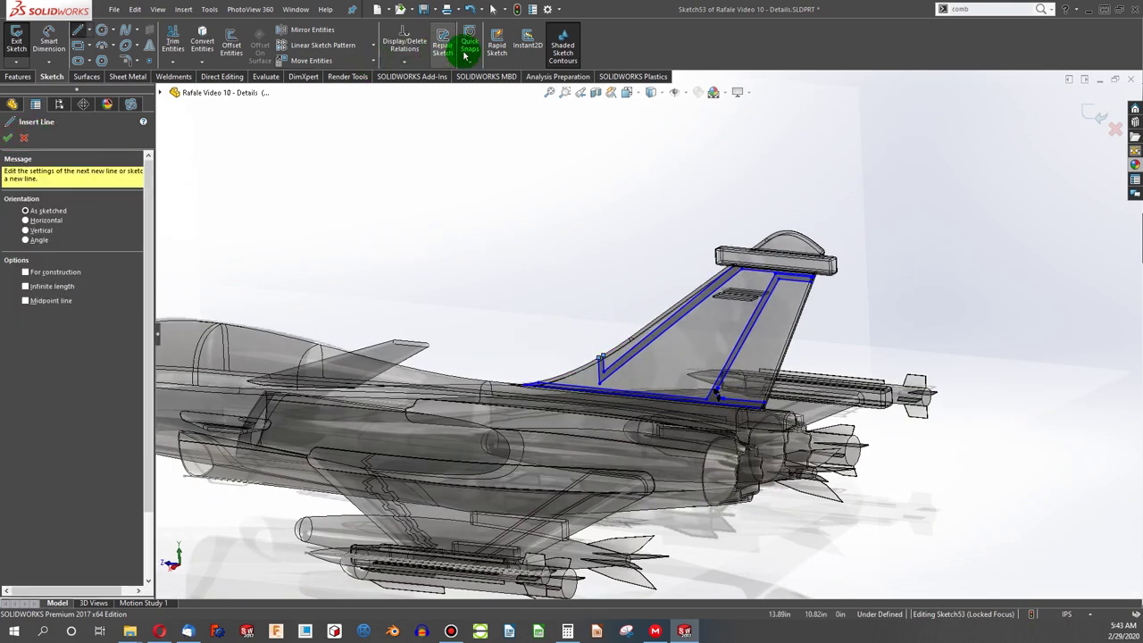
pyautogui.click(9, 139)
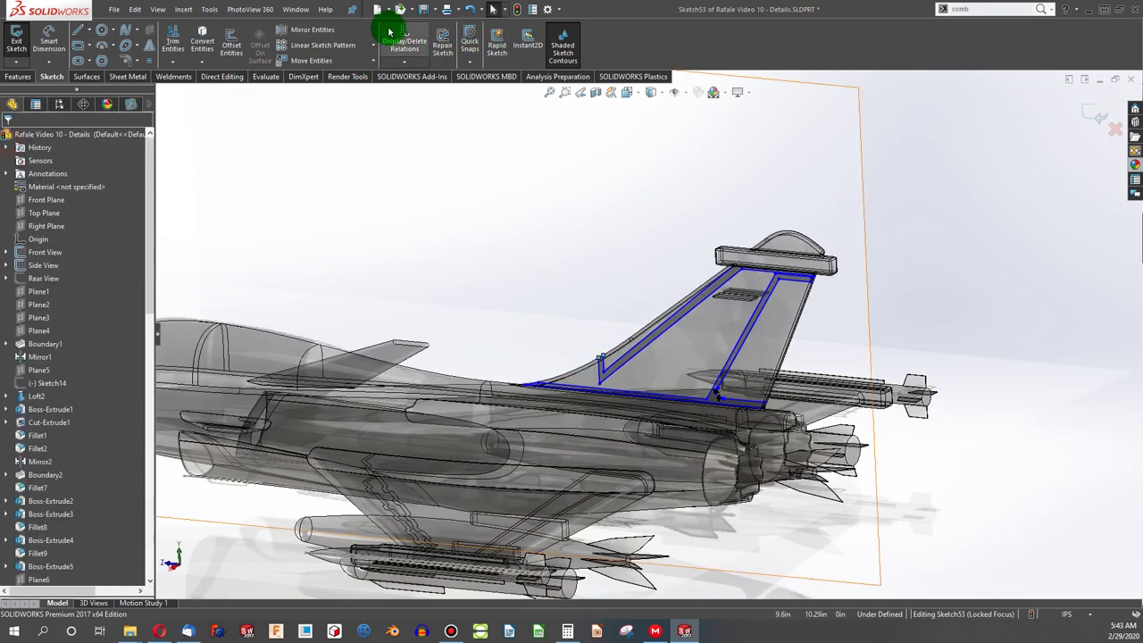
# Step: Create a projection Split Line from the current sketch, selecting the fin's side face and the fillet faces along its rear base
pyautogui.click(15, 78)
pyautogui.click(511, 63)
pyautogui.click(528, 92)
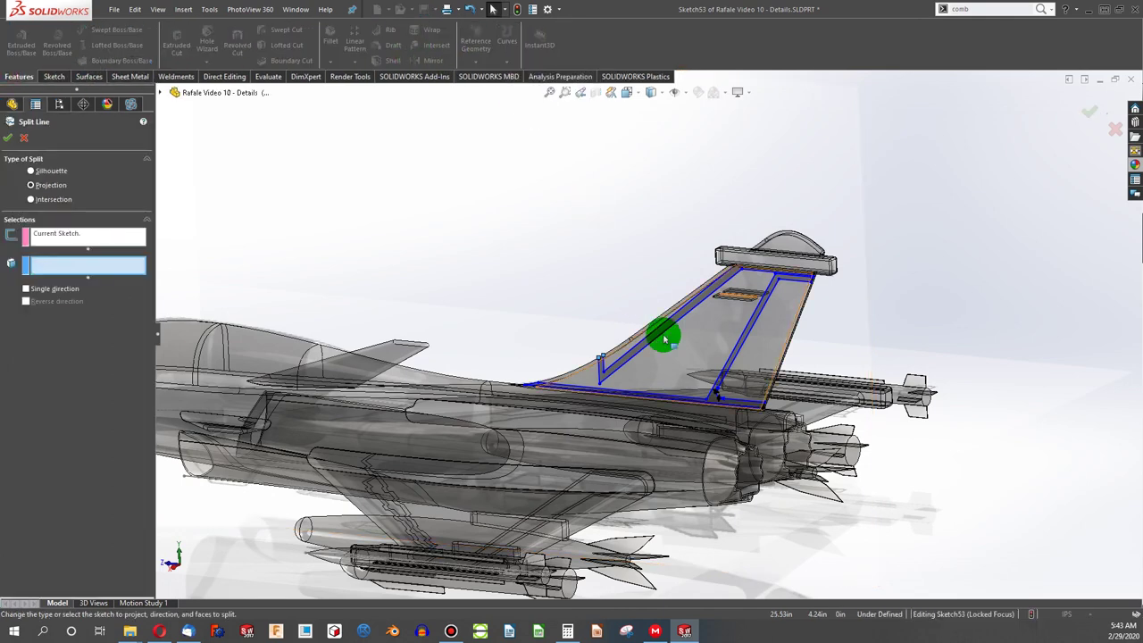
pyautogui.click(698, 348)
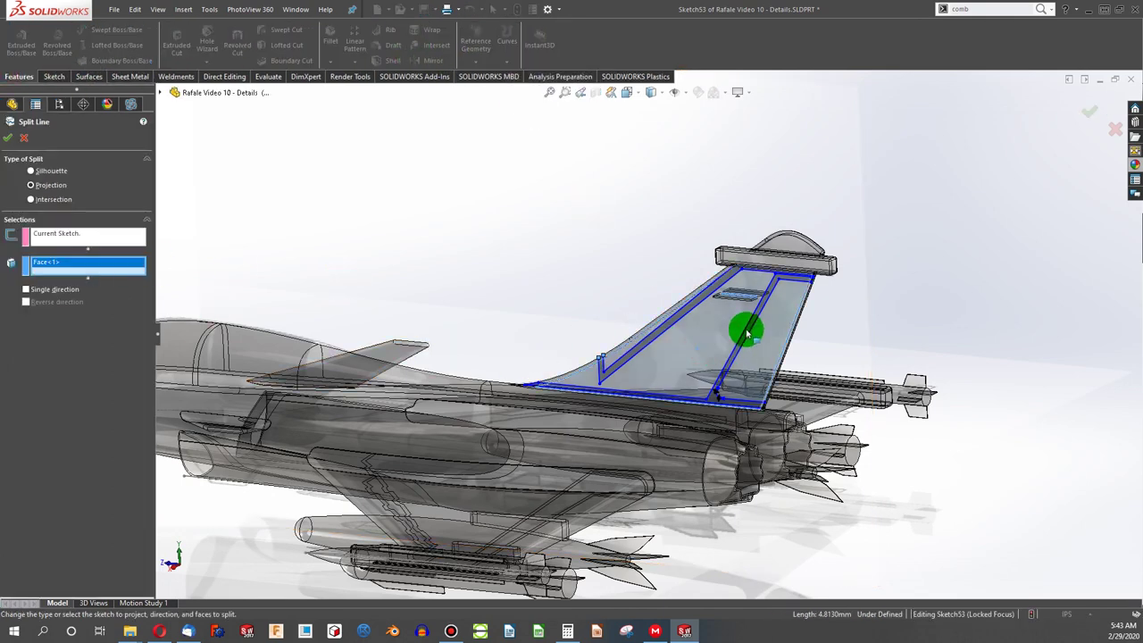
pyautogui.scroll(10, 744, 332)
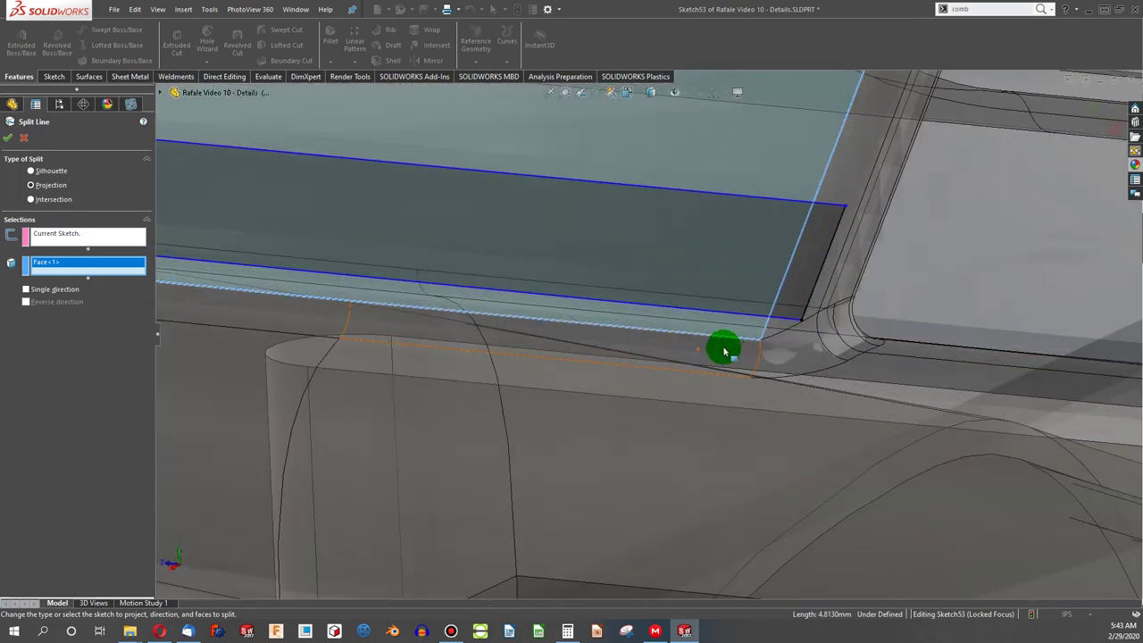
pyautogui.click(724, 351)
pyautogui.moveTo(727, 349); pyautogui.dragTo(612, 352, button='middle')
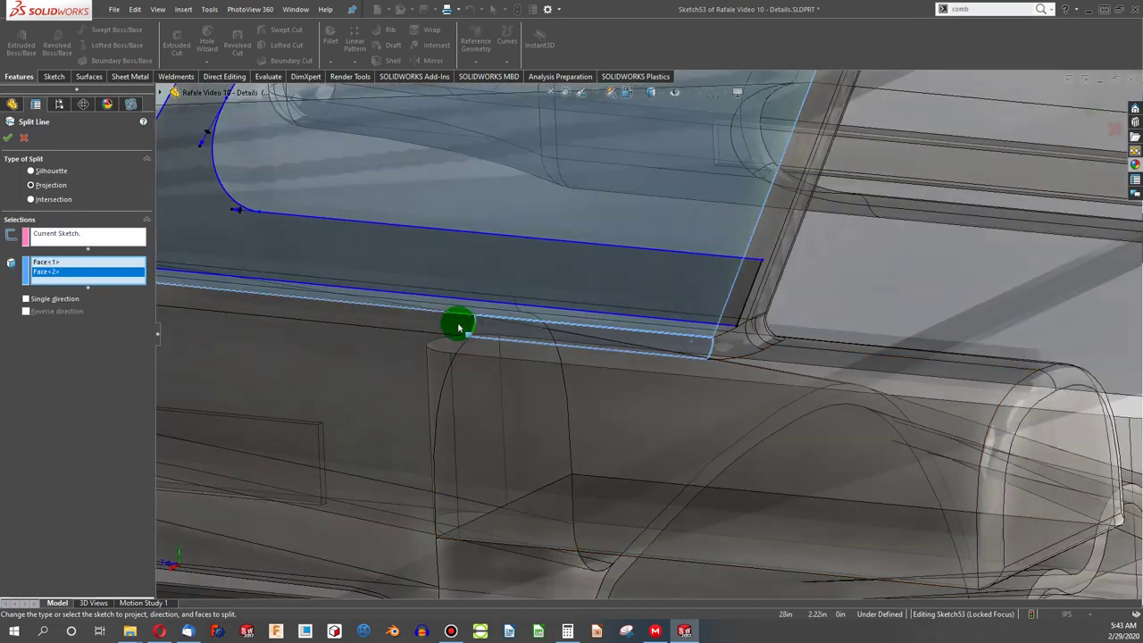
pyautogui.click(465, 327)
# Step: Add the fin's remaining front base face and both leading-edge faces to the split selection, and apply the split line
pyautogui.scroll(-6, 485, 337)
pyautogui.scroll(8, 205, 303)
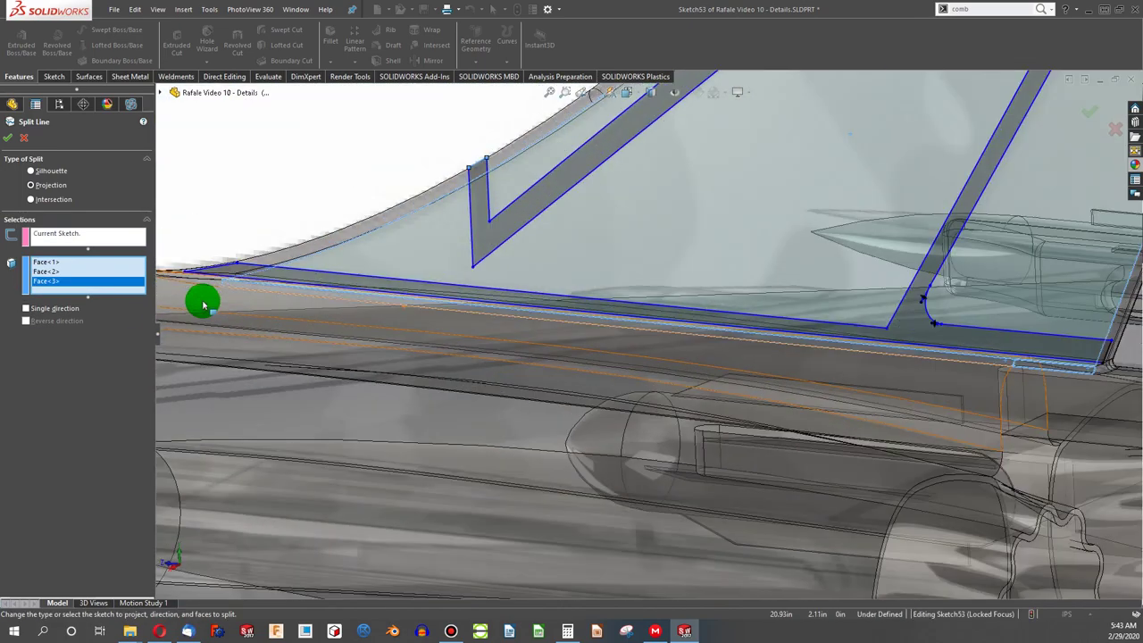
pyautogui.click(465, 316)
pyautogui.scroll(2, 511, 308)
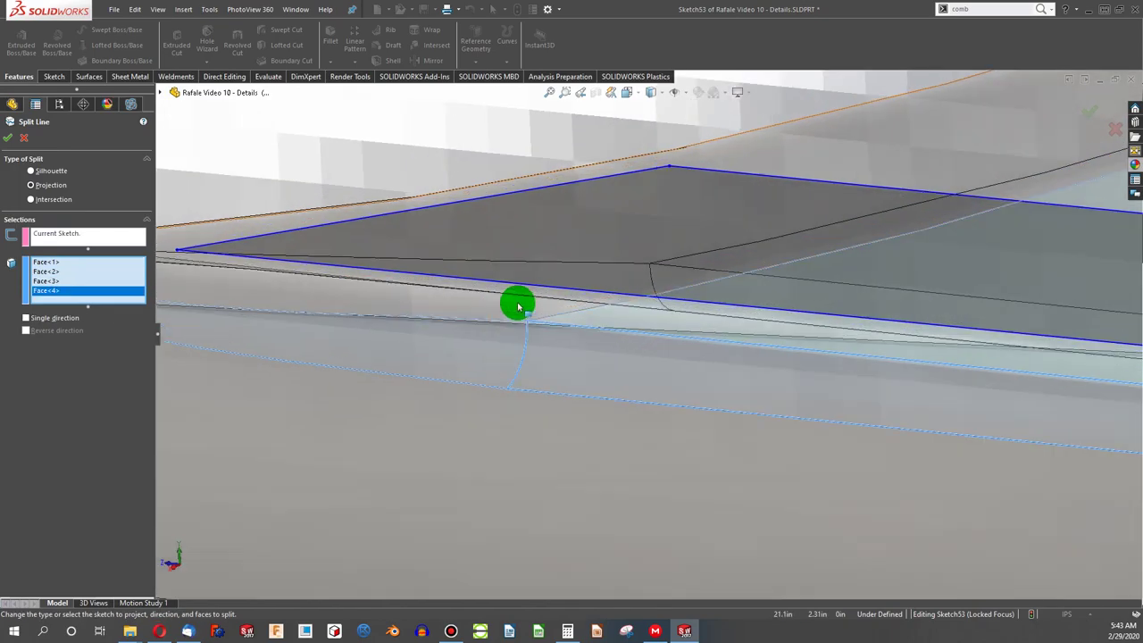
pyautogui.click(532, 304)
pyautogui.scroll(-8, 560, 296)
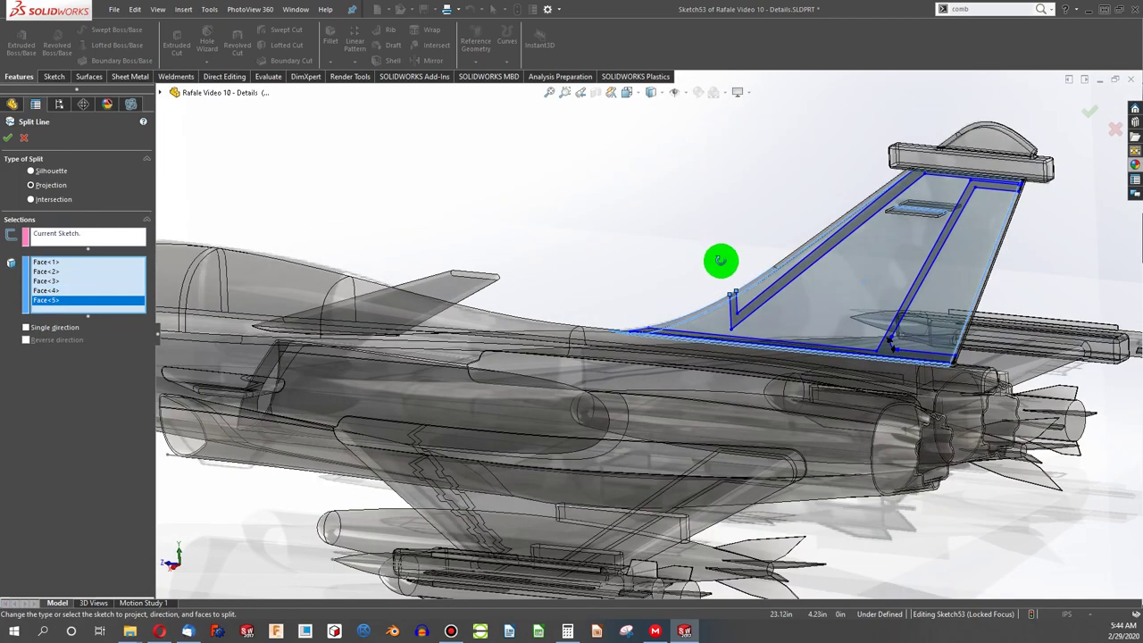
pyautogui.moveTo(721, 260)
pyautogui.mouseDown(button='middle')
pyautogui.moveTo(720, 314)
pyautogui.moveTo(729, 273)
pyautogui.moveTo(827, 303)
pyautogui.mouseUp(button='middle')
pyautogui.scroll(3, 827, 303)
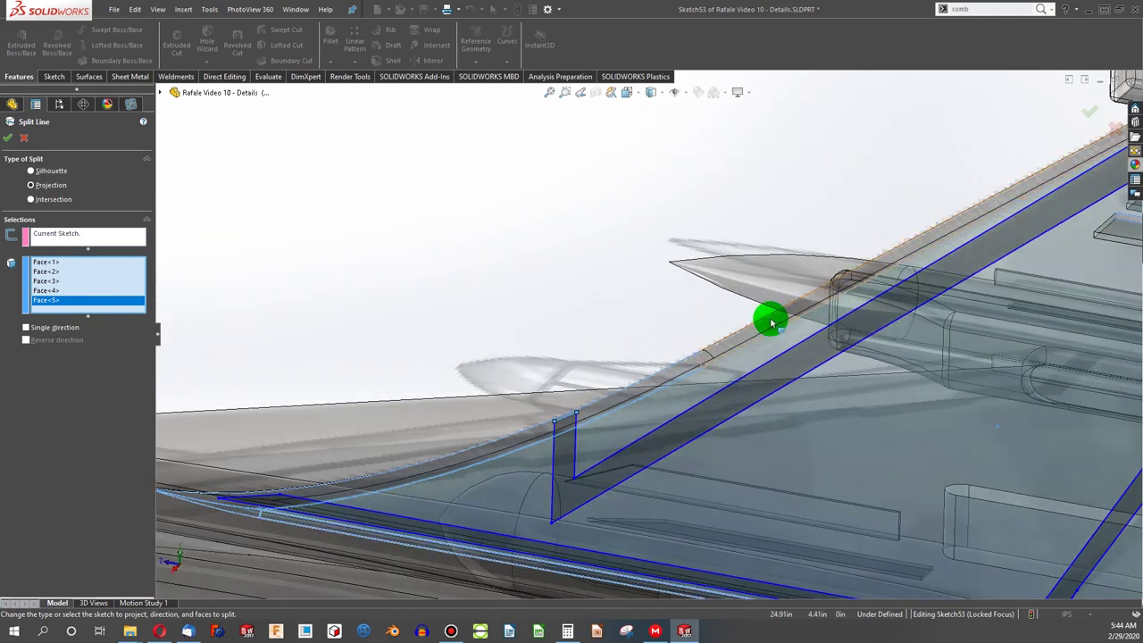
pyautogui.click(770, 323)
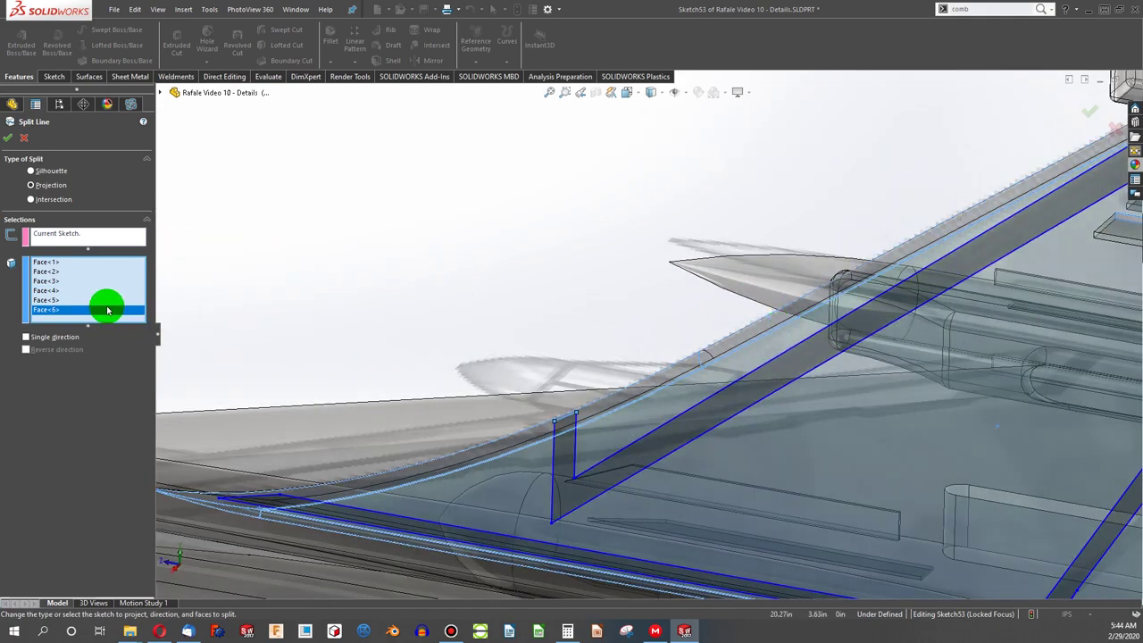
pyautogui.click(7, 137)
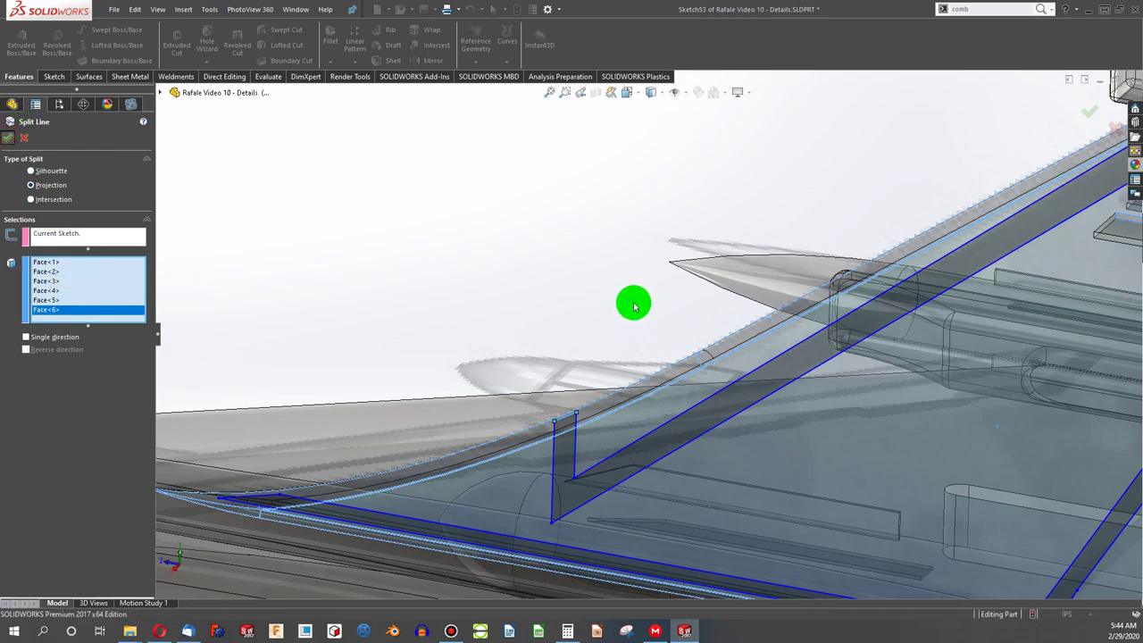
# Step: Make the whole part opaque by reducing the transparent amount of its polished steel appearance to the minimum
pyautogui.scroll(-3, 633, 301)
pyautogui.moveTo(754, 336)
pyautogui.mouseDown(button='middle')
pyautogui.moveTo(783, 273)
pyautogui.moveTo(850, 291)
pyautogui.moveTo(834, 339)
pyautogui.moveTo(765, 331)
pyautogui.moveTo(595, 390)
pyautogui.moveTo(595, 426)
pyautogui.moveTo(713, 418)
pyautogui.moveTo(224, 305)
pyautogui.mouseUp(button='middle')
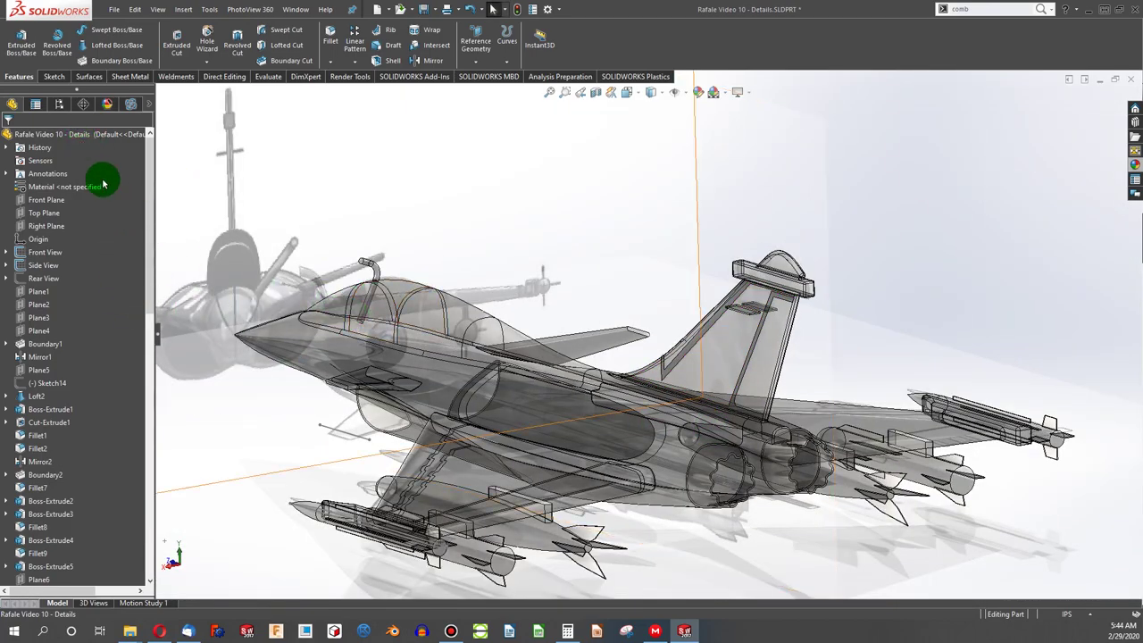
pyautogui.rightClick(72, 136)
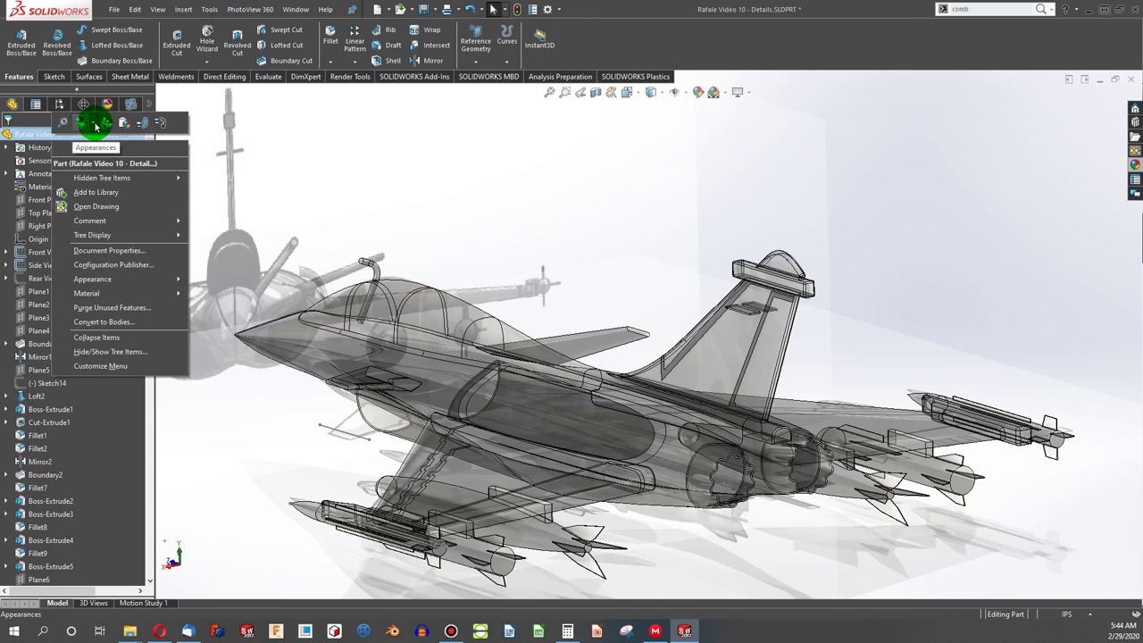
pyautogui.click(96, 126)
pyautogui.click(95, 150)
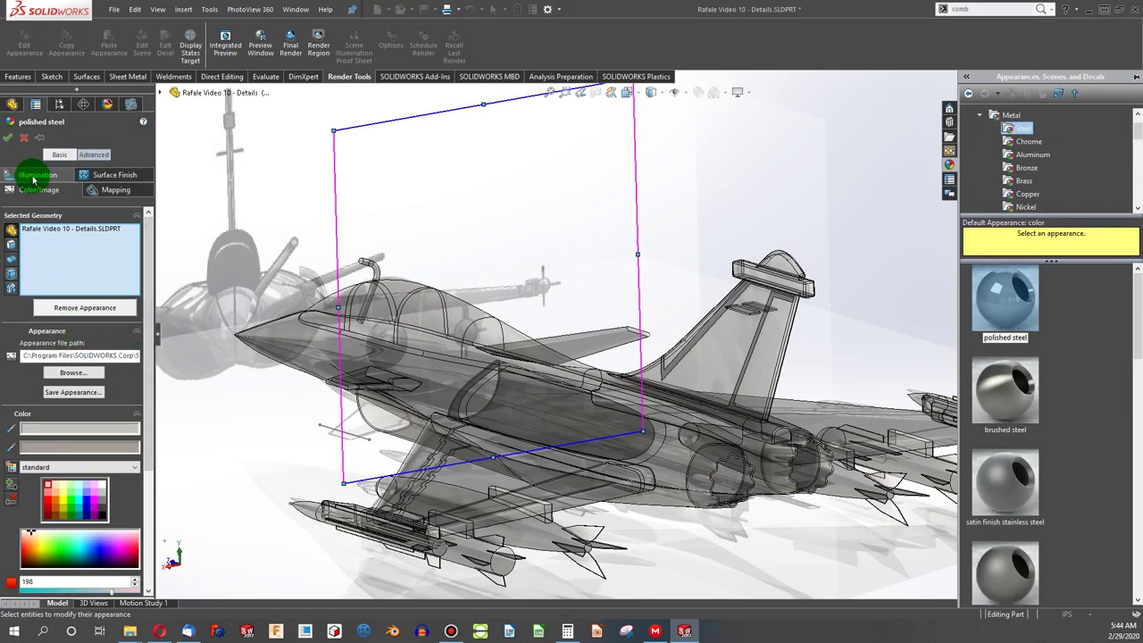
pyautogui.click(36, 175)
pyautogui.click(72, 534)
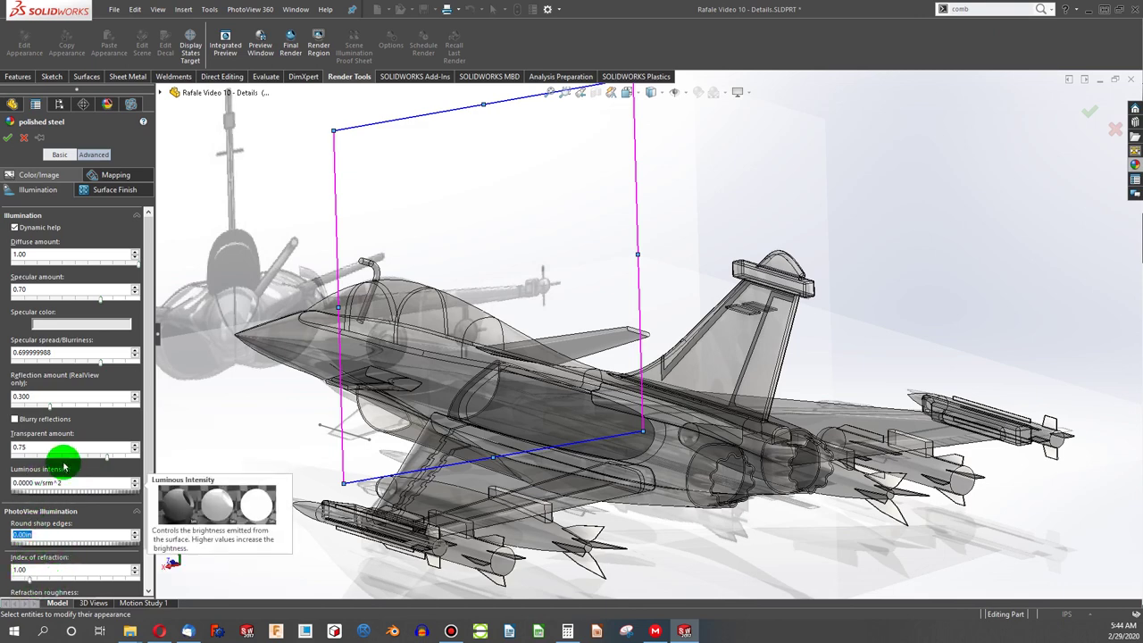
pyautogui.moveTo(107, 457); pyautogui.dragTo(93, 457)
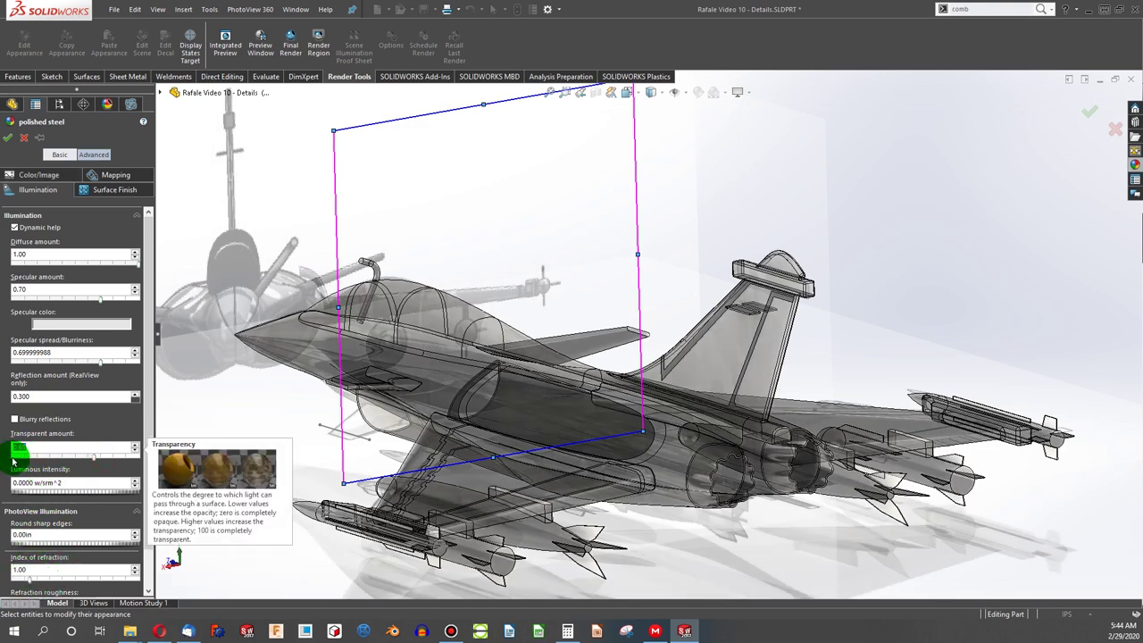
pyautogui.click(13, 460)
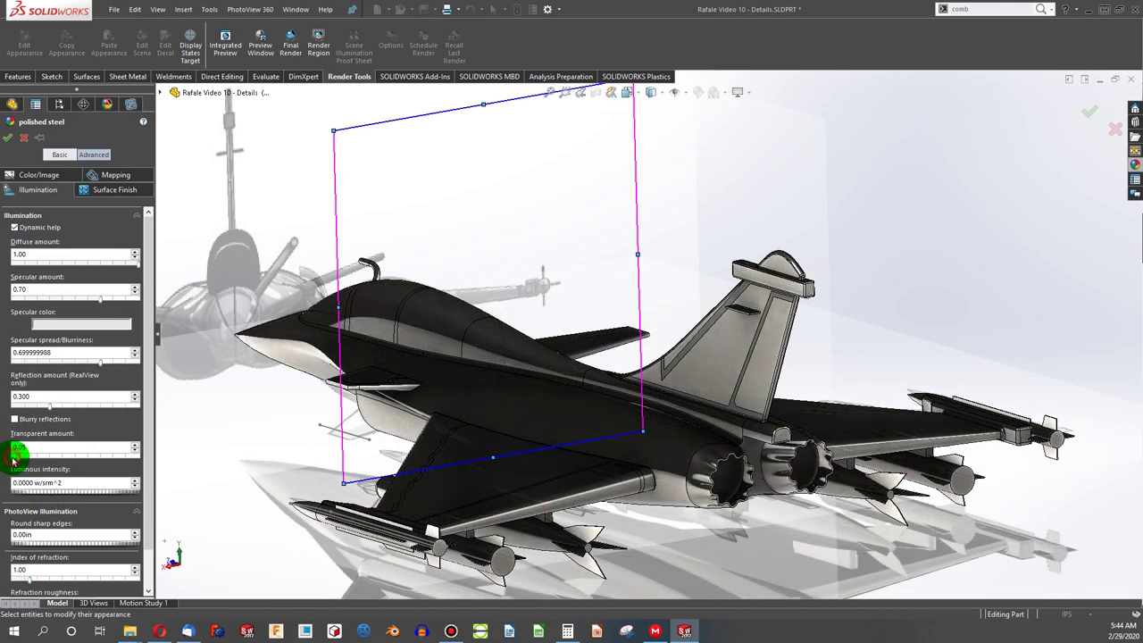
pyautogui.moveTo(14, 461); pyautogui.dragTo(12, 456)
pyautogui.click(8, 140)
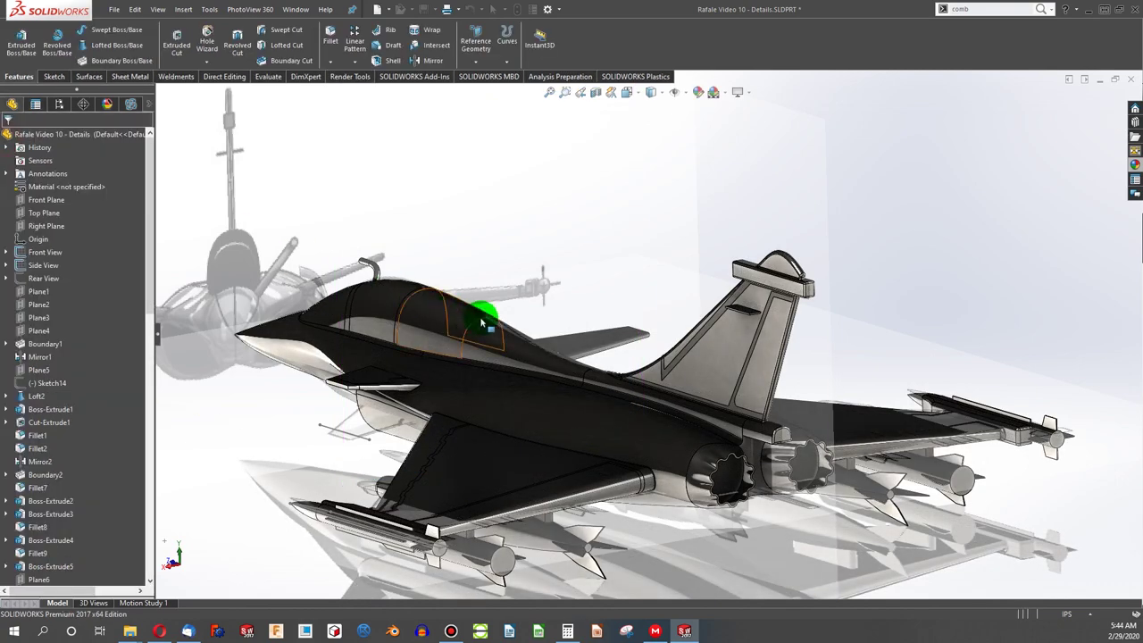
# Step: Select the wing's zigzag leading-edge split line together with its trailing-edge split line as features to mirror
pyautogui.moveTo(477, 319); pyautogui.dragTo(730, 380, button='middle')
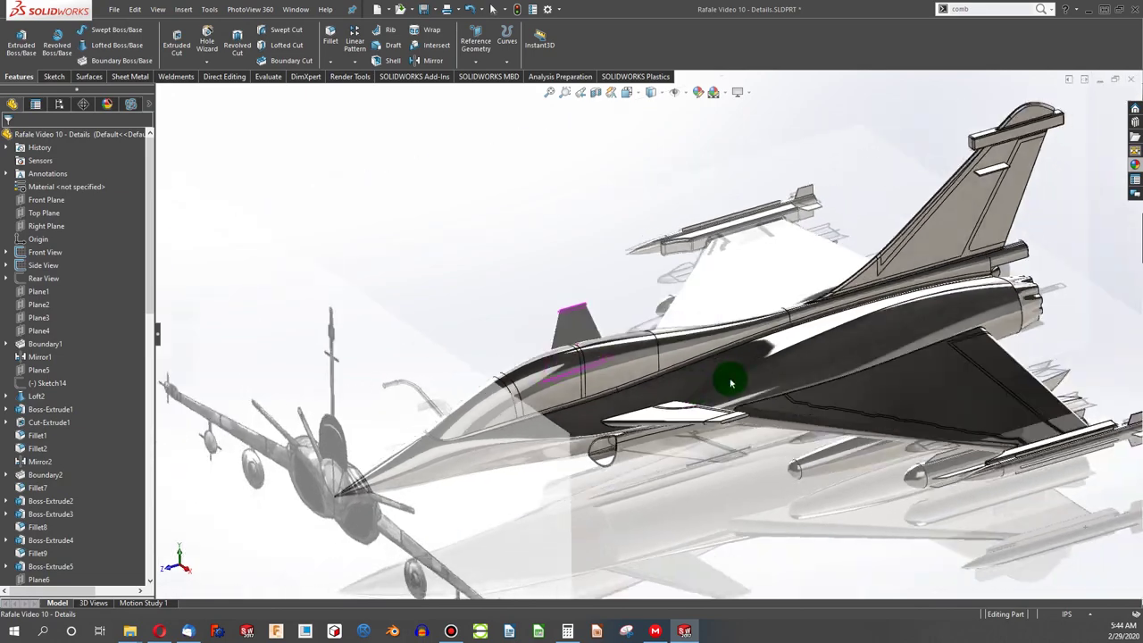
pyautogui.scroll(-3, 893, 288)
pyautogui.scroll(-3, 683, 509)
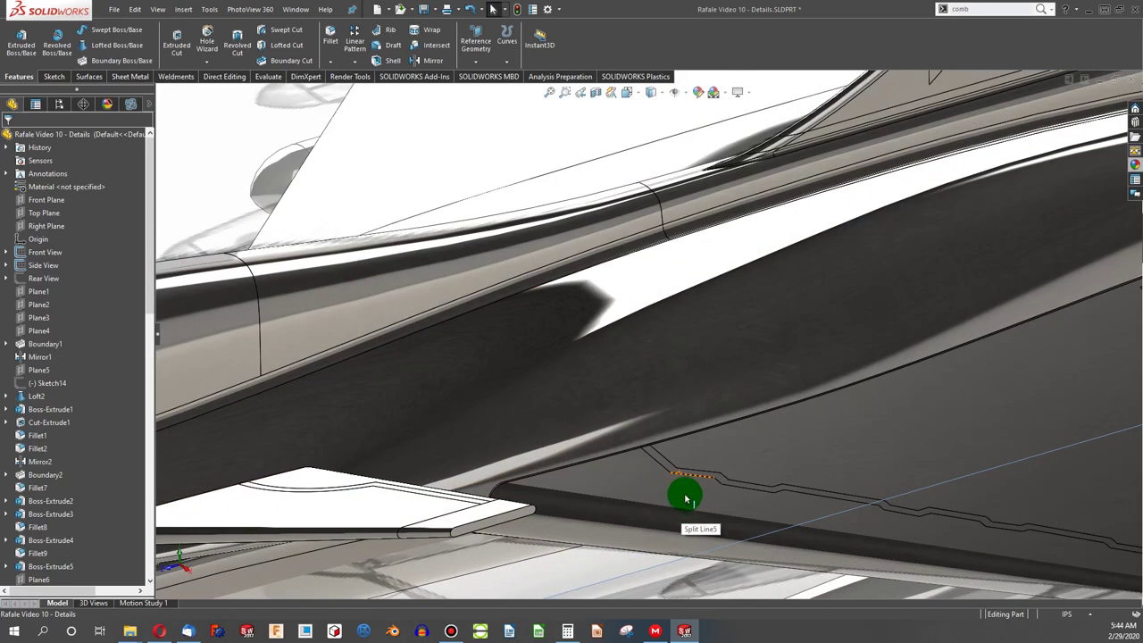
pyautogui.click(671, 468)
pyautogui.scroll(6, 691, 460)
pyautogui.scroll(-6, 820, 380)
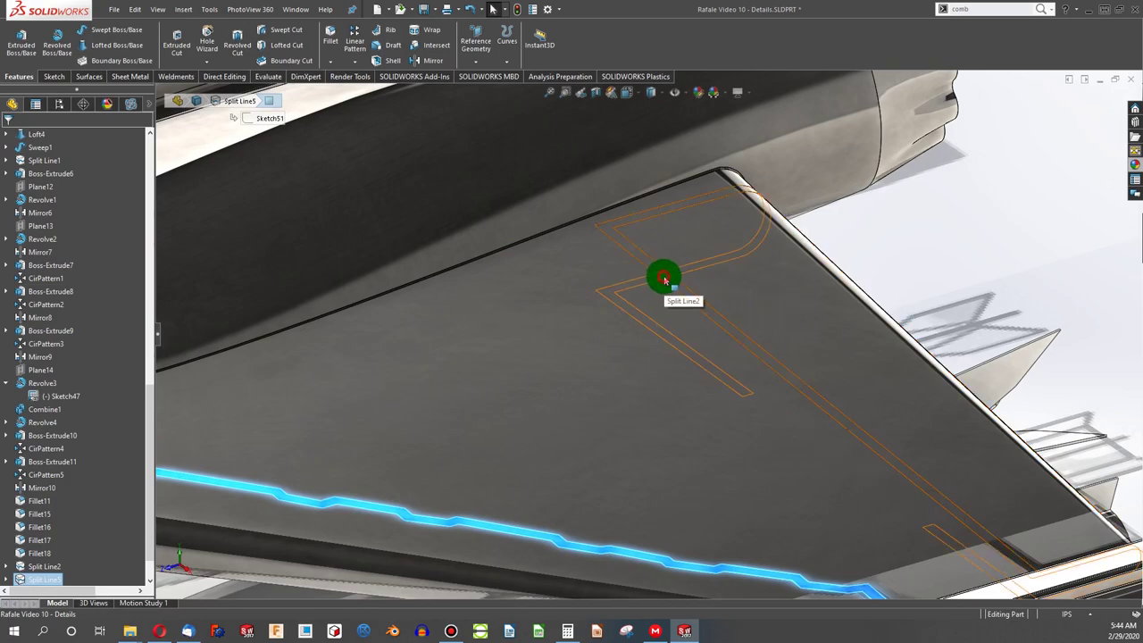
pyautogui.keyDown('ctrl'); pyautogui.click(665, 279); pyautogui.keyUp('ctrl')
pyautogui.scroll(7, 670, 302)
pyautogui.scroll(-6, 463, 357)
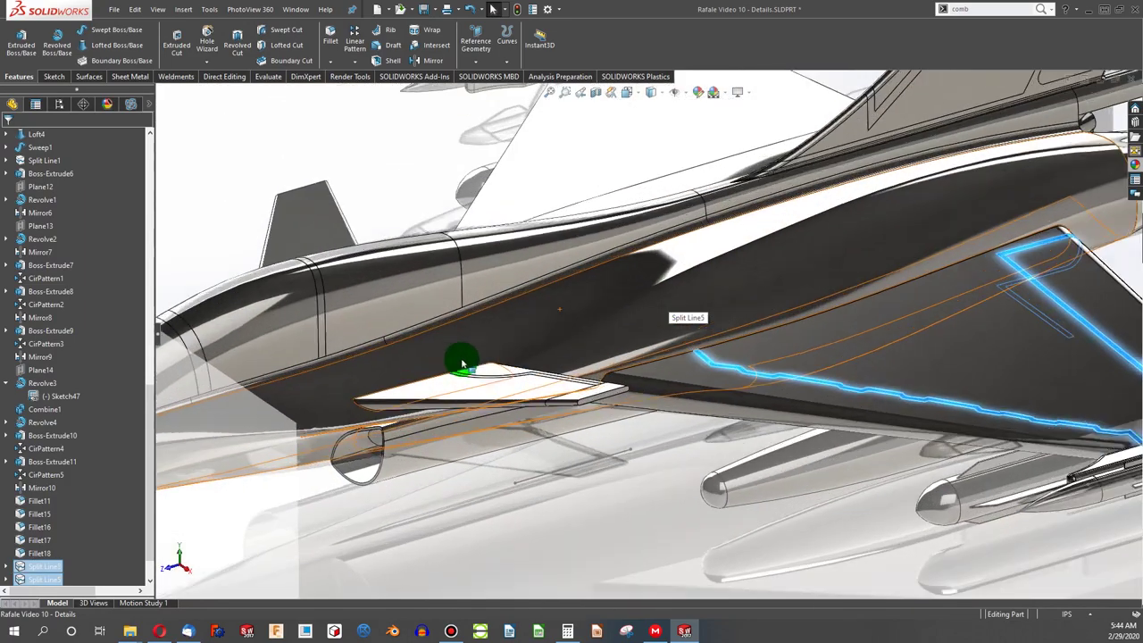
# Step: Add the canard and fin split lines to the selection and try to mirror all five split lines to the aircraft's other side
pyautogui.scroll(-3, 468, 368)
pyautogui.keyDown('ctrl'); pyautogui.click(542, 353); pyautogui.keyUp('ctrl')
pyautogui.keyDown('ctrl'); pyautogui.click(768, 401); pyautogui.keyUp('ctrl')
pyautogui.scroll(6, 765, 398)
pyautogui.scroll(-4, 541, 491)
pyautogui.keyDown('ctrl'); pyautogui.click(540, 493); pyautogui.keyUp('ctrl')
pyautogui.scroll(5, 536, 482)
pyautogui.moveTo(500, 429); pyautogui.dragTo(483, 250, button='middle')
pyautogui.scroll(-6, 467, 209)
pyautogui.scroll(4, 473, 268)
pyautogui.scroll(-4, 502, 420)
pyautogui.keyDown('ctrl'); pyautogui.click(504, 433); pyautogui.keyUp('ctrl')
pyautogui.scroll(7, 505, 434)
pyautogui.moveTo(571, 384); pyautogui.dragTo(781, 247, button='middle')
pyautogui.scroll(2, 732, 227)
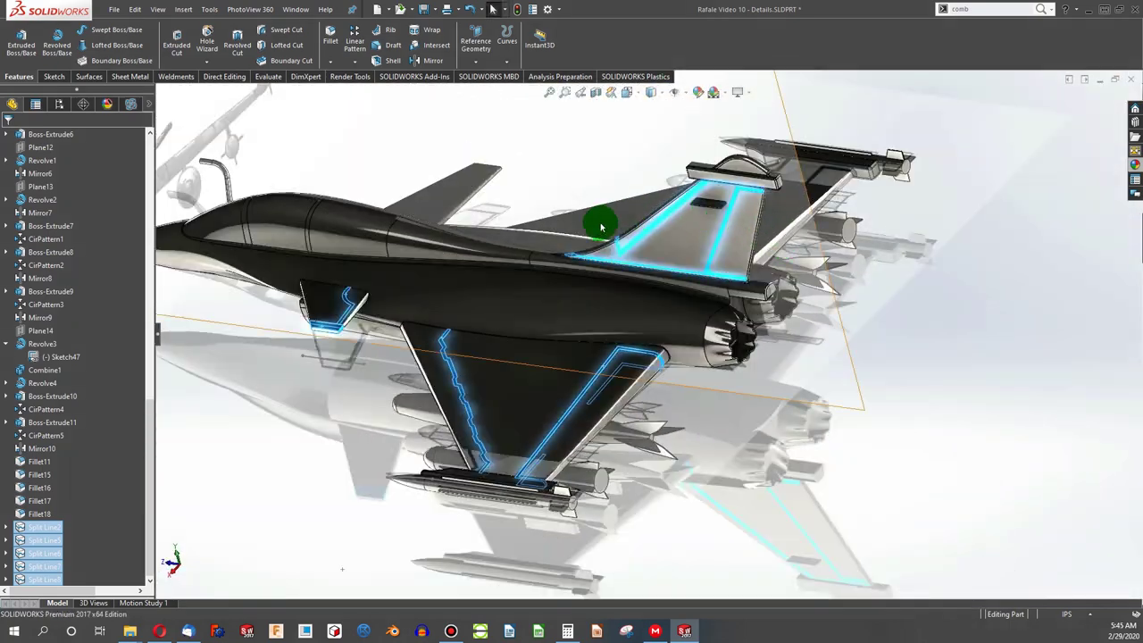
pyautogui.click(429, 62)
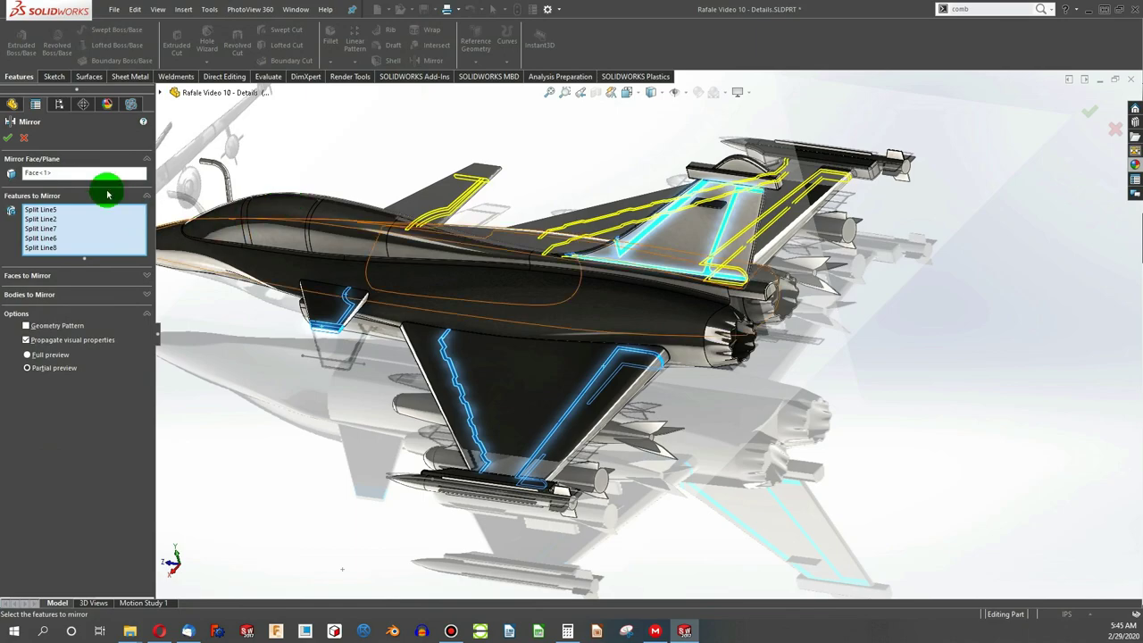
pyautogui.click(13, 137)
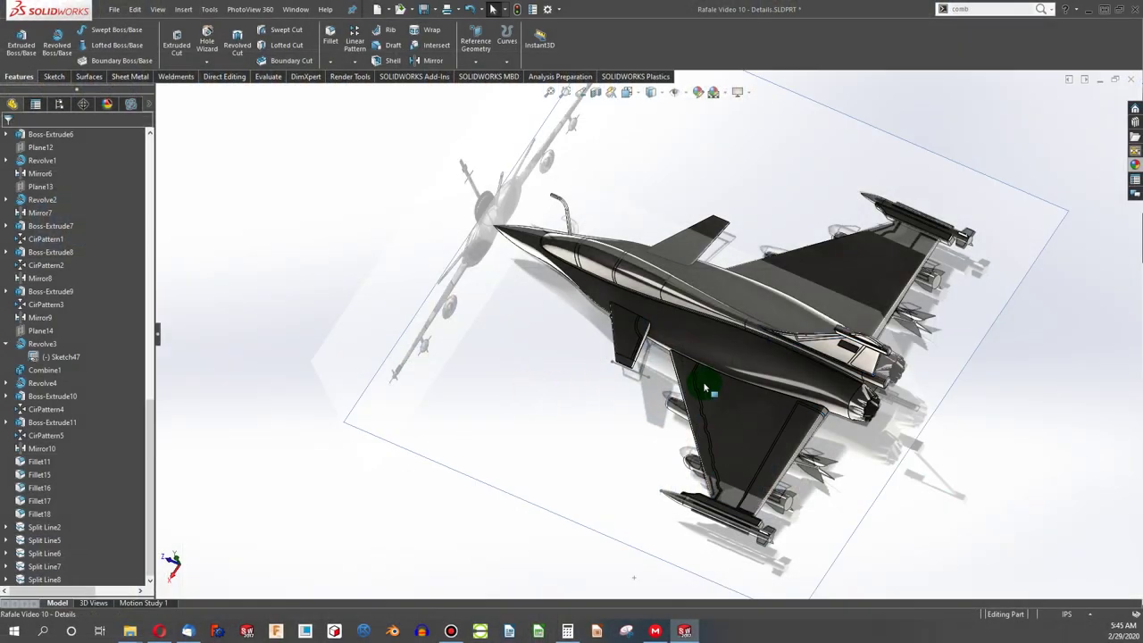
# Step: Edit the sketch of Split Line2 and draw a vertical construction line about 32.6 in long from the origin at the nose past the tail
pyautogui.scroll(-3, 705, 386)
pyautogui.moveTo(704, 383); pyautogui.dragTo(814, 273, button='middle')
pyautogui.scroll(2, 814, 272)
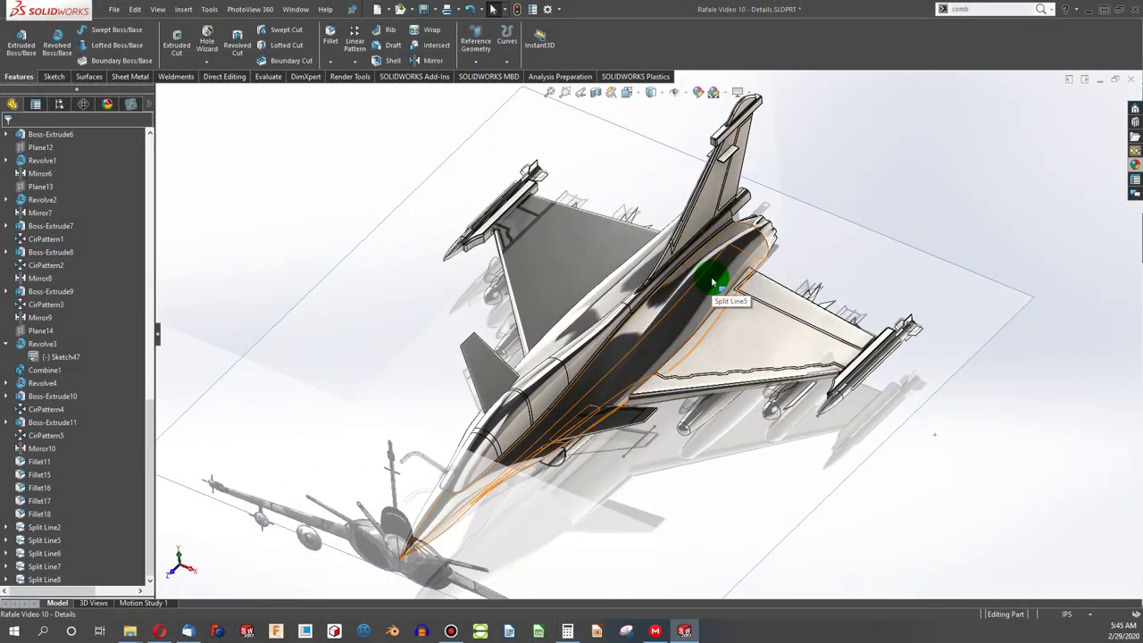
pyautogui.scroll(-3, 725, 307)
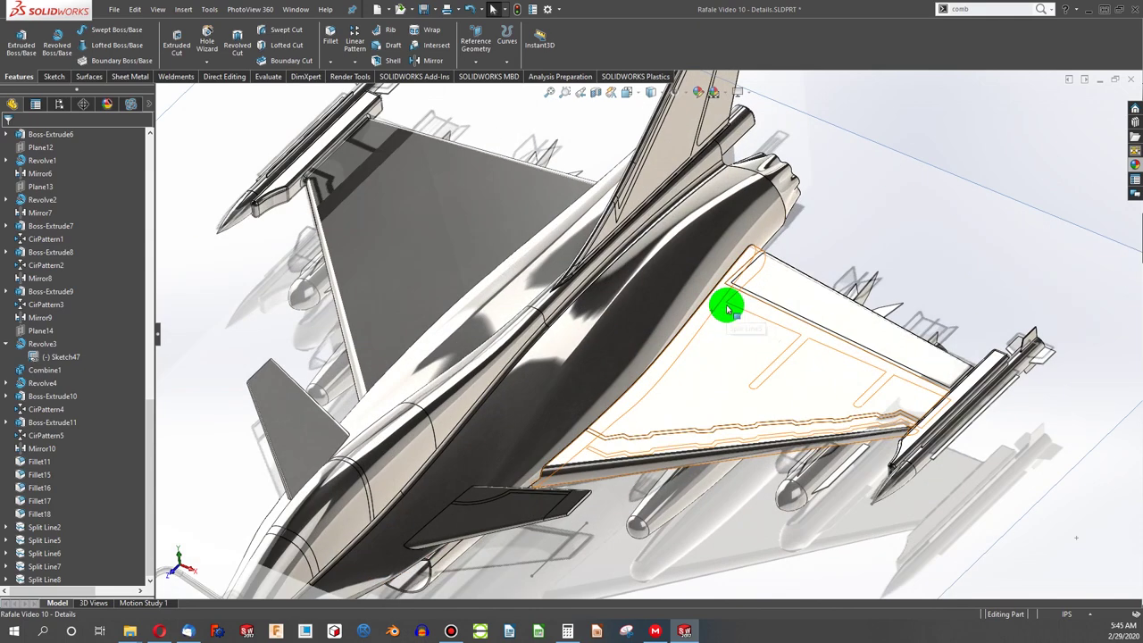
pyautogui.scroll(3, 728, 308)
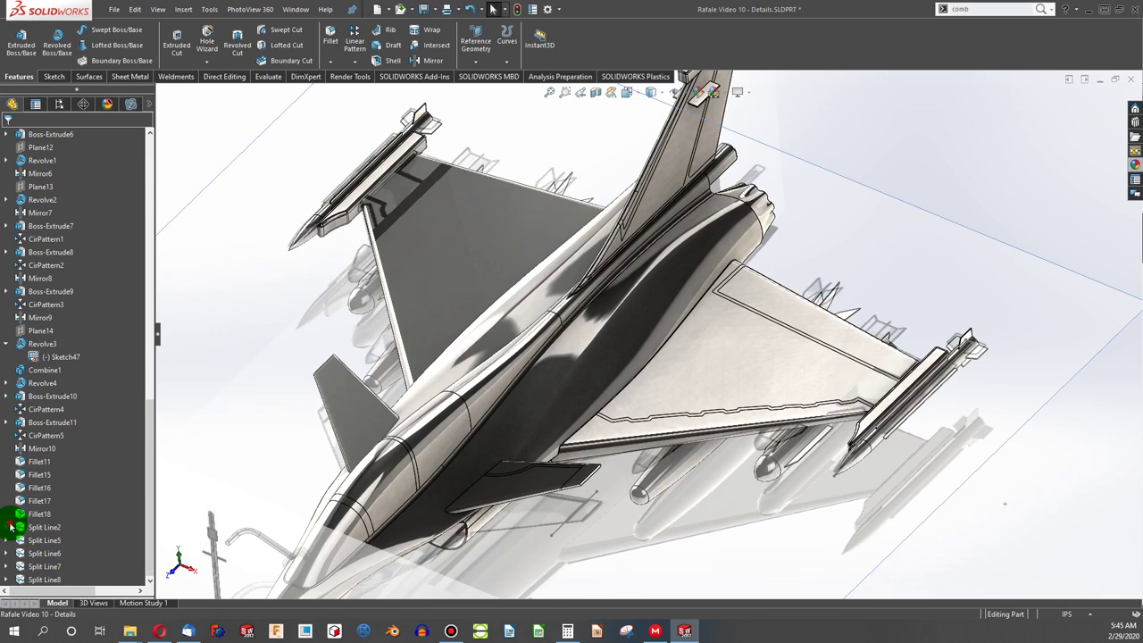
pyautogui.click(51, 540)
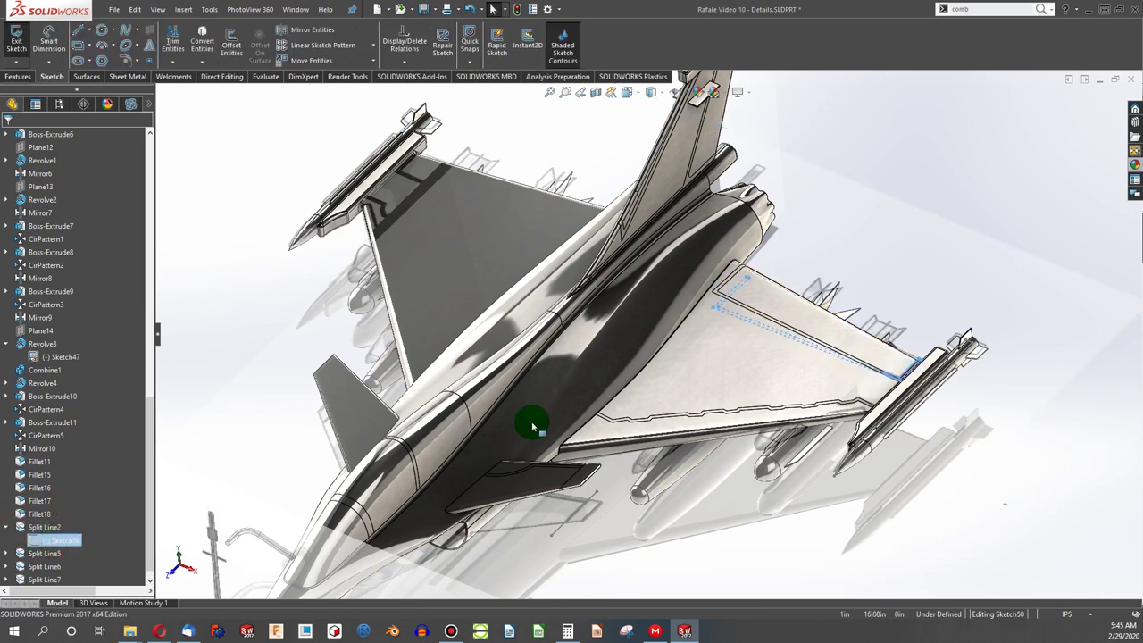
pyautogui.click(81, 36)
pyautogui.click(92, 51)
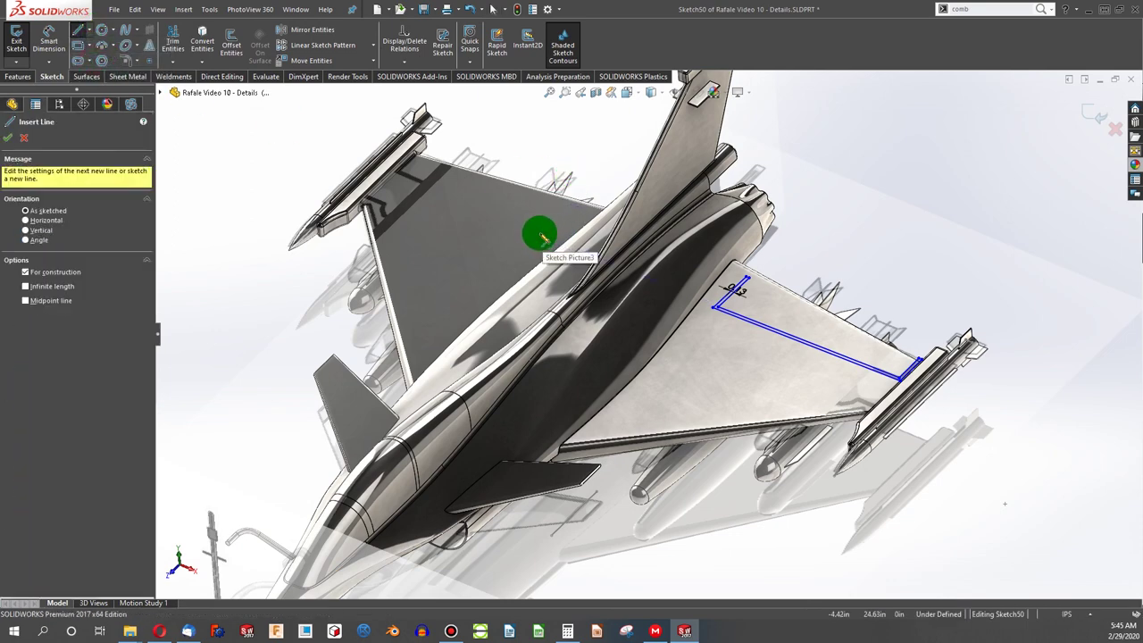
pyautogui.hotkey('ctrl', '5')
pyautogui.scroll(-2, 645, 353)
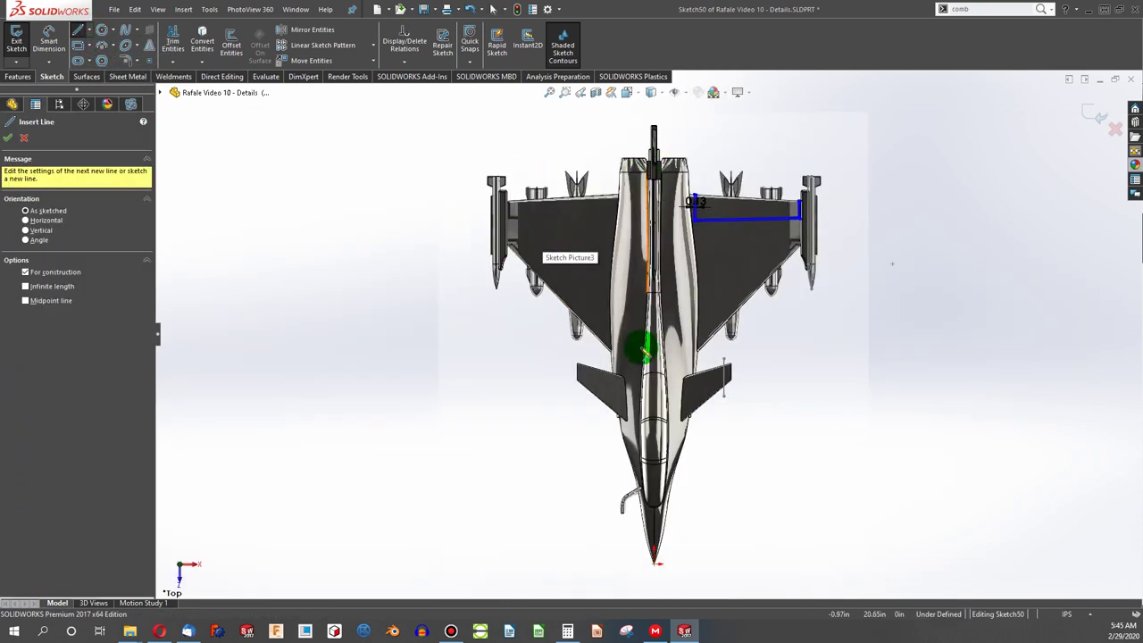
pyautogui.click(656, 560)
pyautogui.click(653, 129)
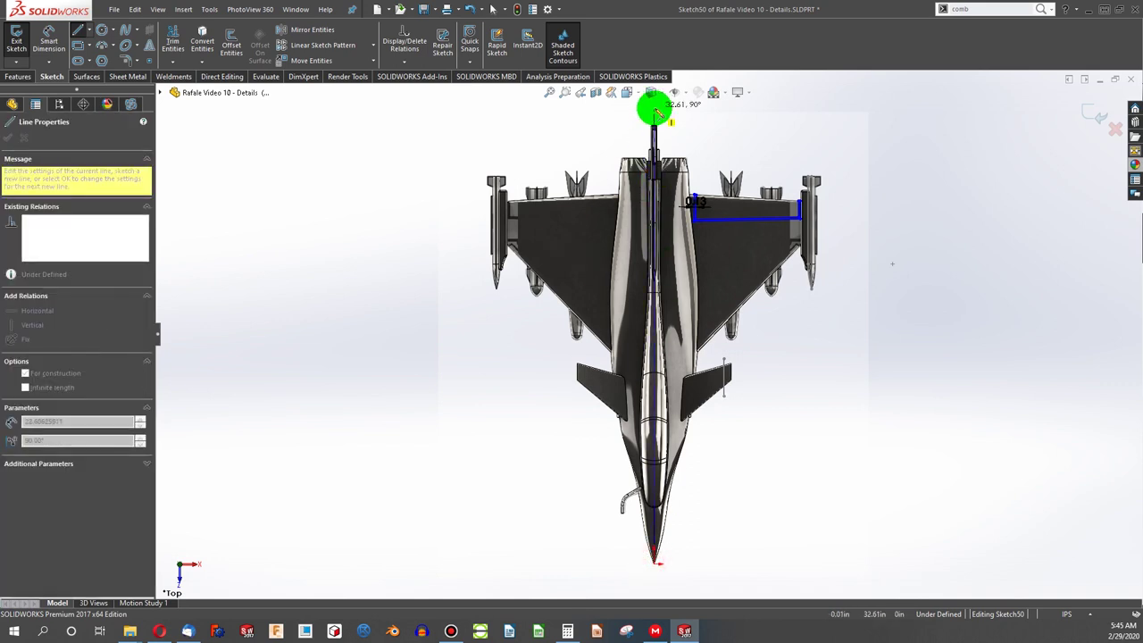
# Step: Mirror the trailing-edge sketch lines about the vertical construction line onto the opposite wing and rebuild the model
pyautogui.press('Escape')
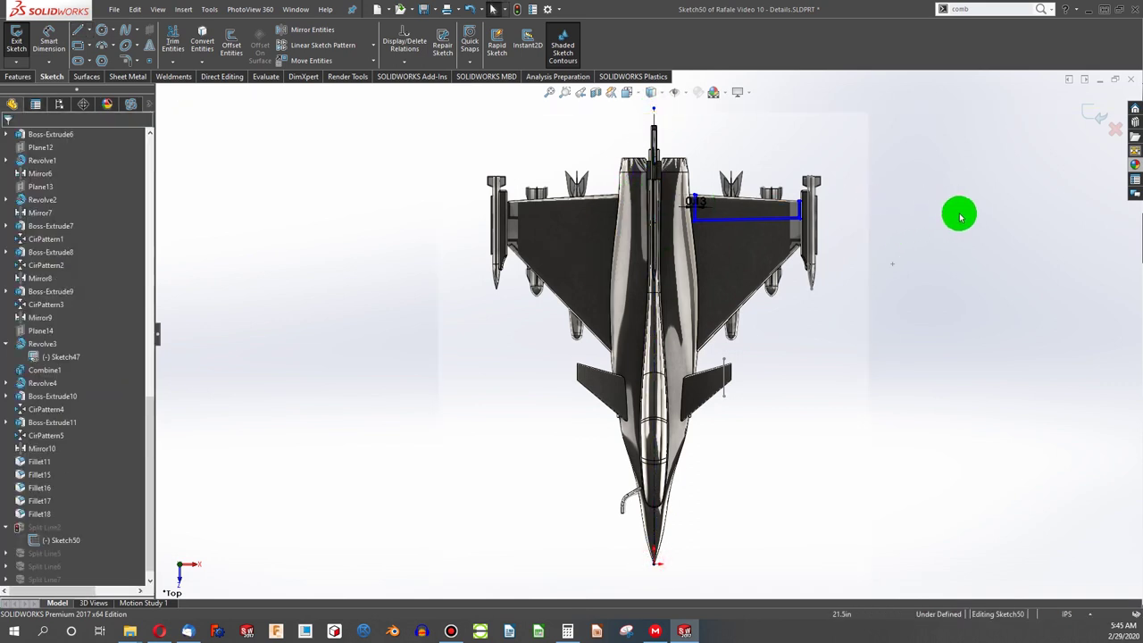
pyautogui.moveTo(970, 251)
pyautogui.mouseDown()
pyautogui.moveTo(850, 140)
pyautogui.moveTo(680, 117)
pyautogui.mouseUp()
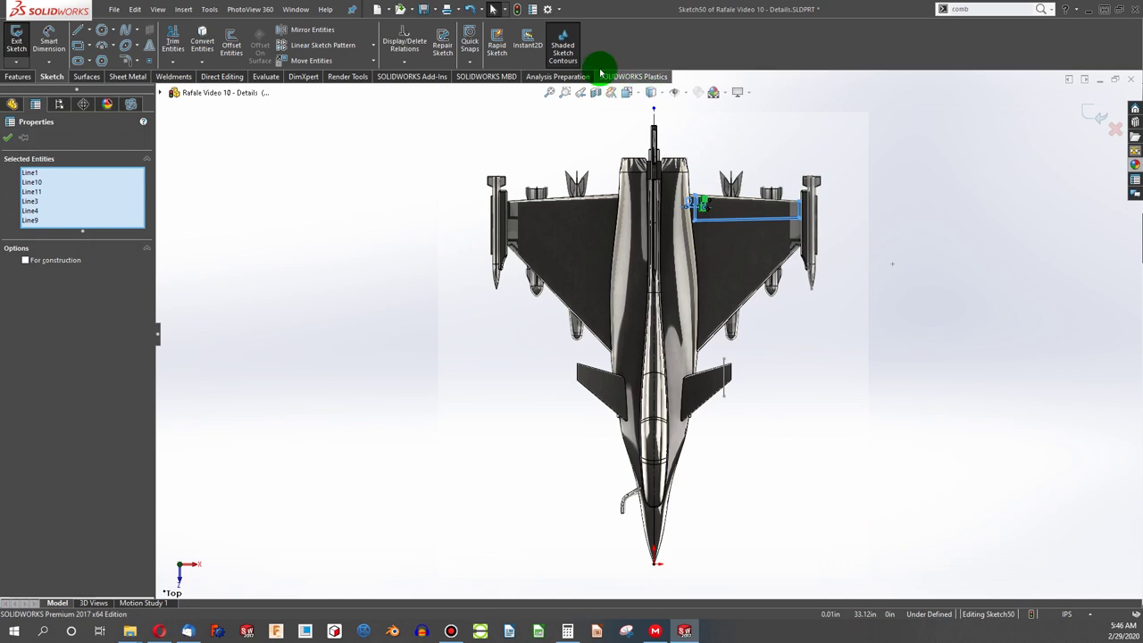
pyautogui.click(297, 30)
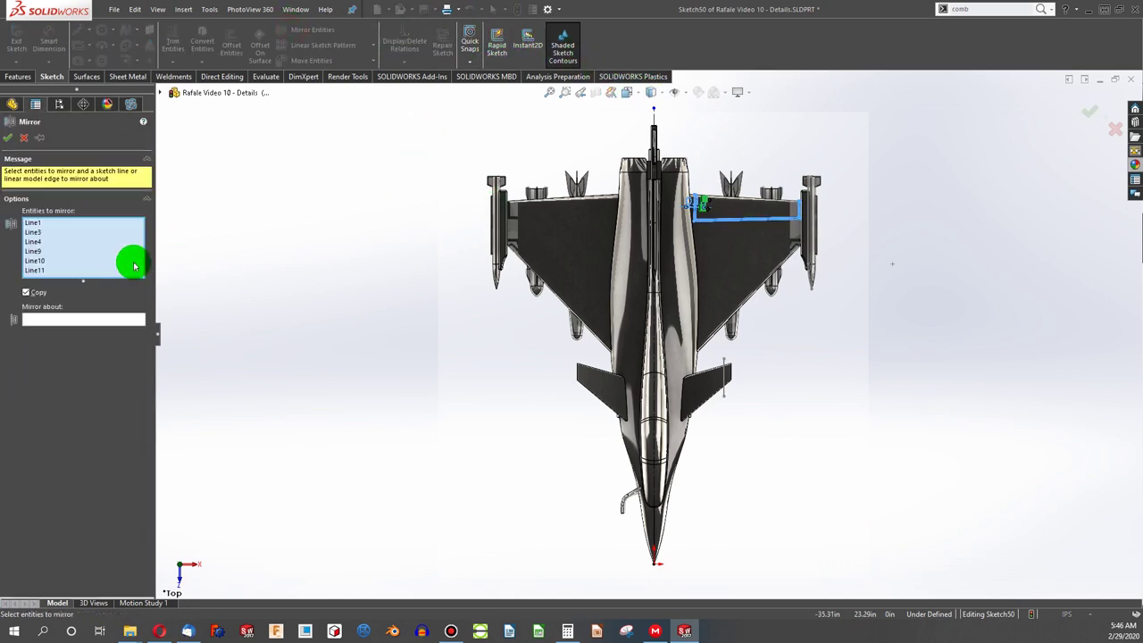
pyautogui.click(99, 320)
pyautogui.click(656, 338)
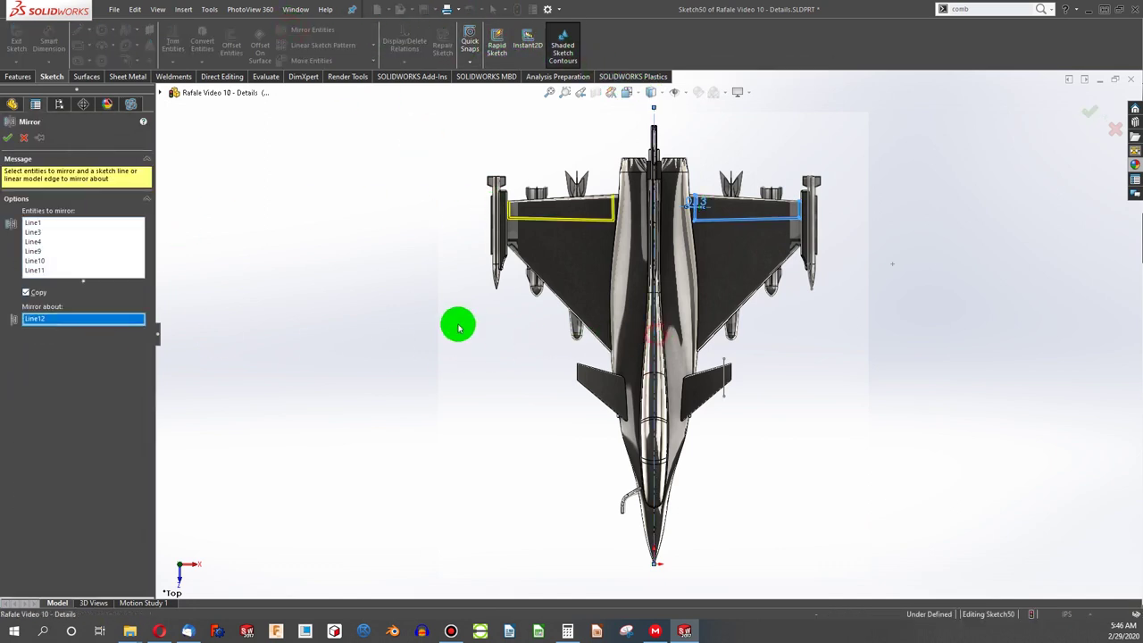
pyautogui.click(12, 138)
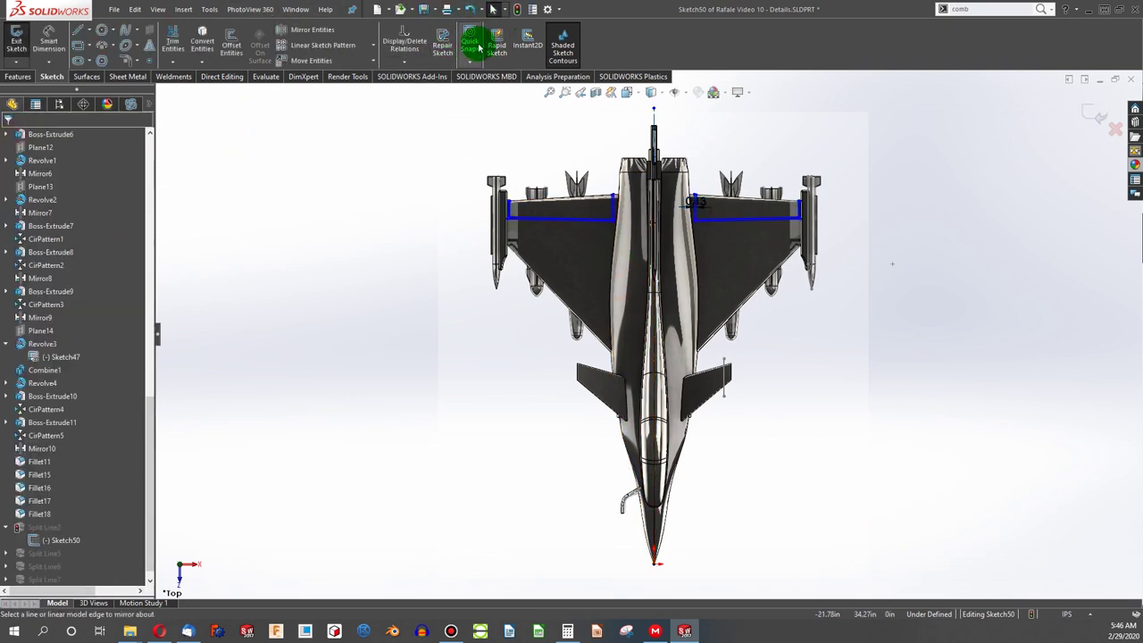
pyautogui.click(521, 12)
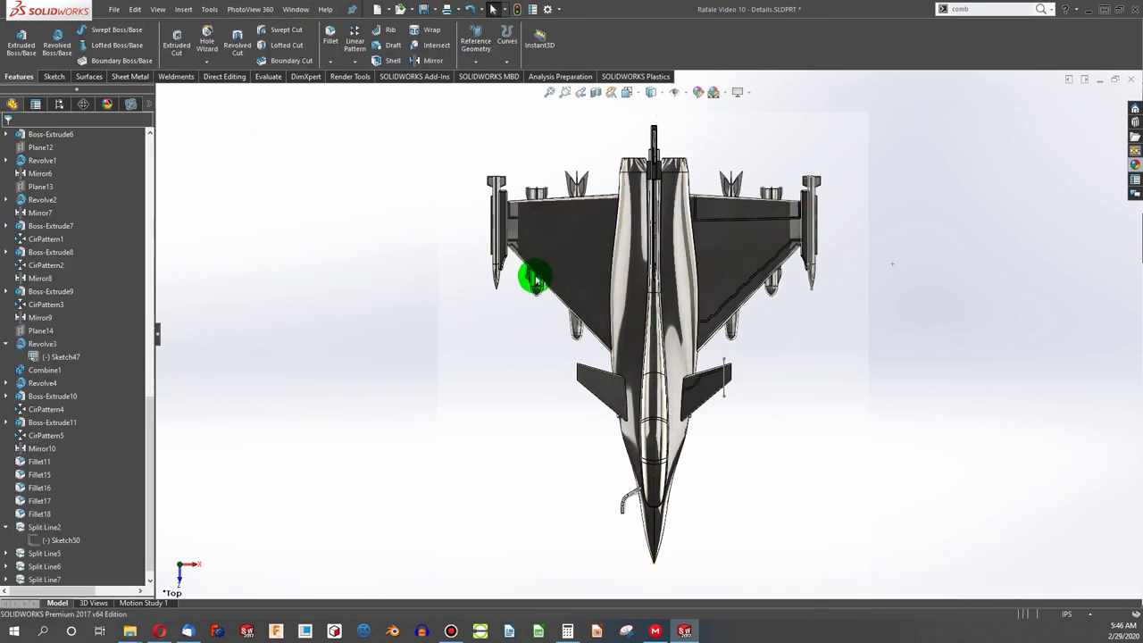
# Step: Edit the Split Line2 feature and add the opposite wing's upper face to the faces to split
pyautogui.scroll(-2, 565, 262)
pyautogui.scroll(-2, 565, 262)
pyautogui.moveTo(564, 259); pyautogui.dragTo(574, 155, button='middle')
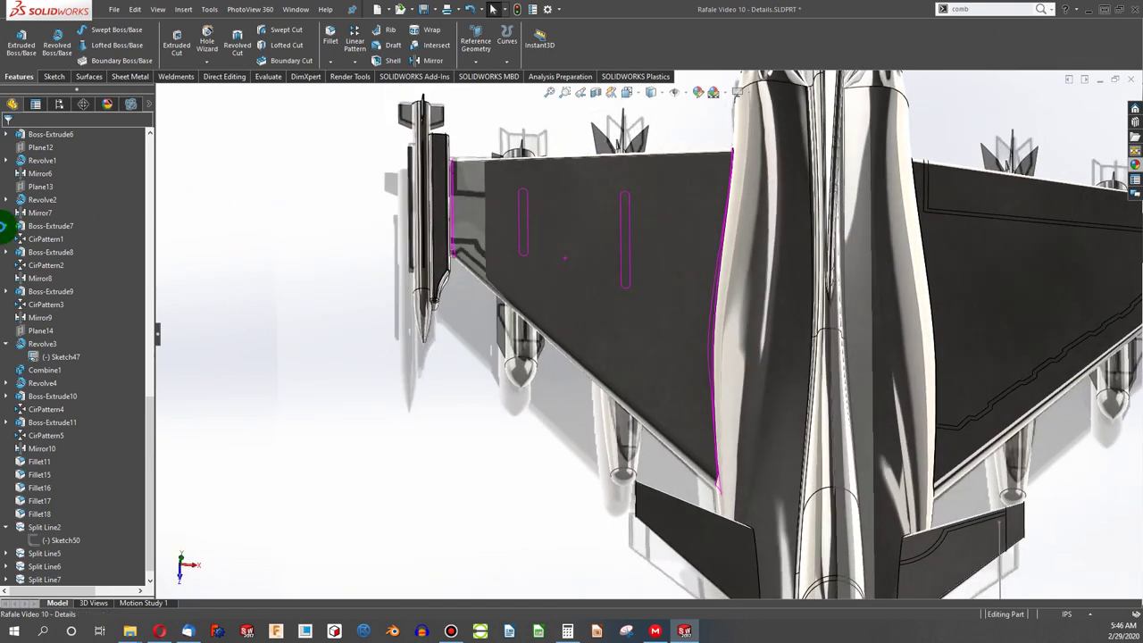
pyautogui.moveTo(150, 405); pyautogui.dragTo(163, 123)
pyautogui.scroll(-15, 134, 268)
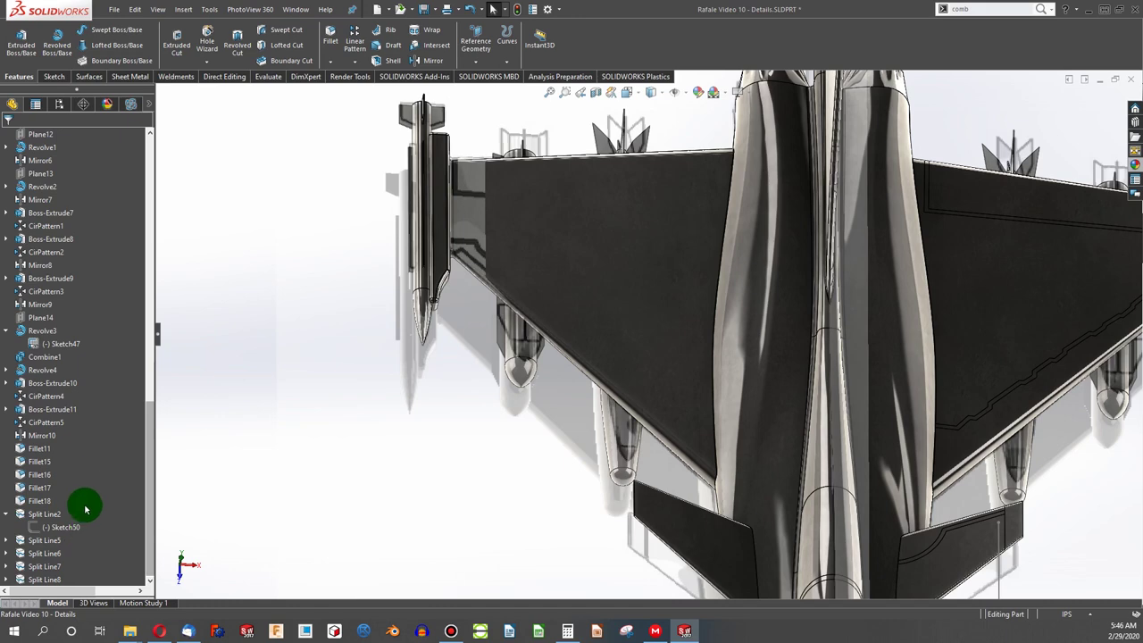
pyautogui.rightClick(41, 513)
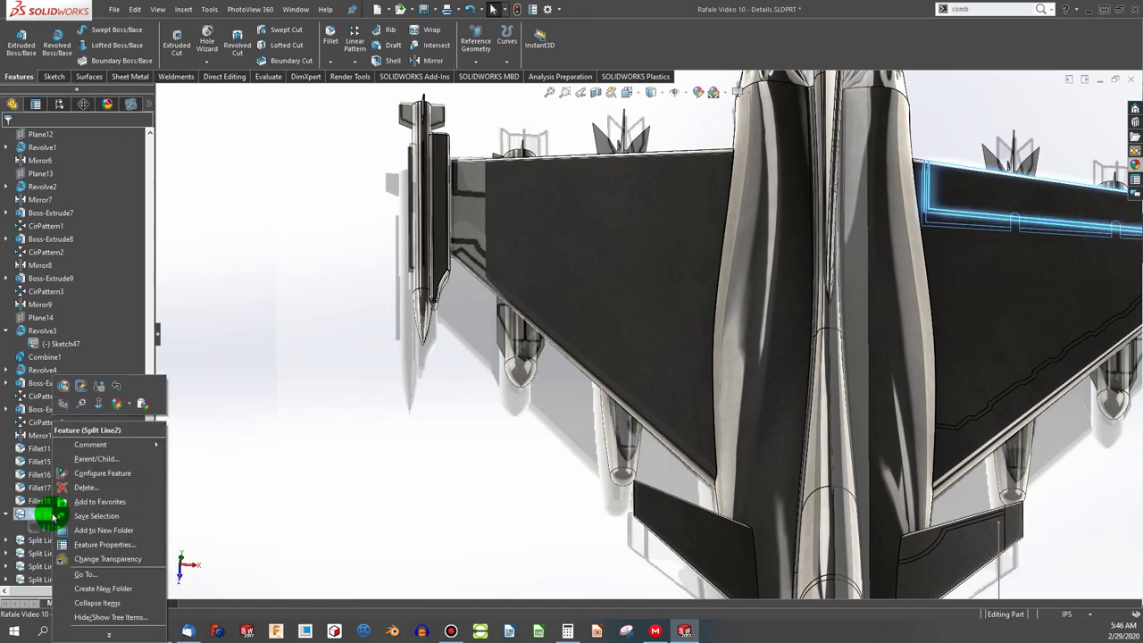
pyautogui.click(63, 385)
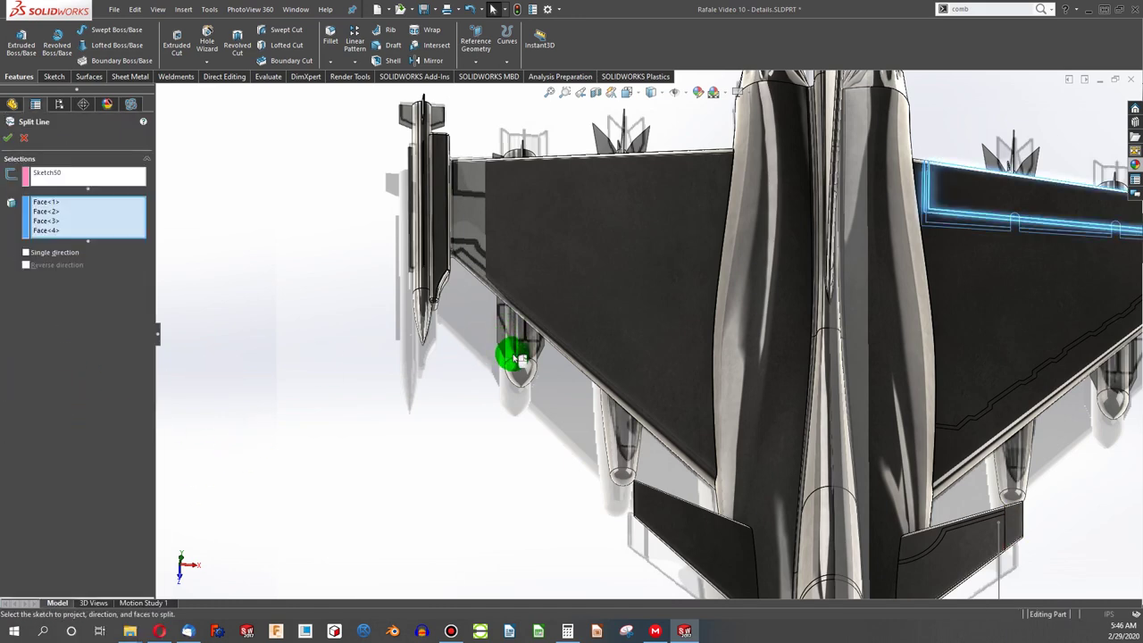
pyautogui.scroll(6, 522, 353)
pyautogui.click(634, 304)
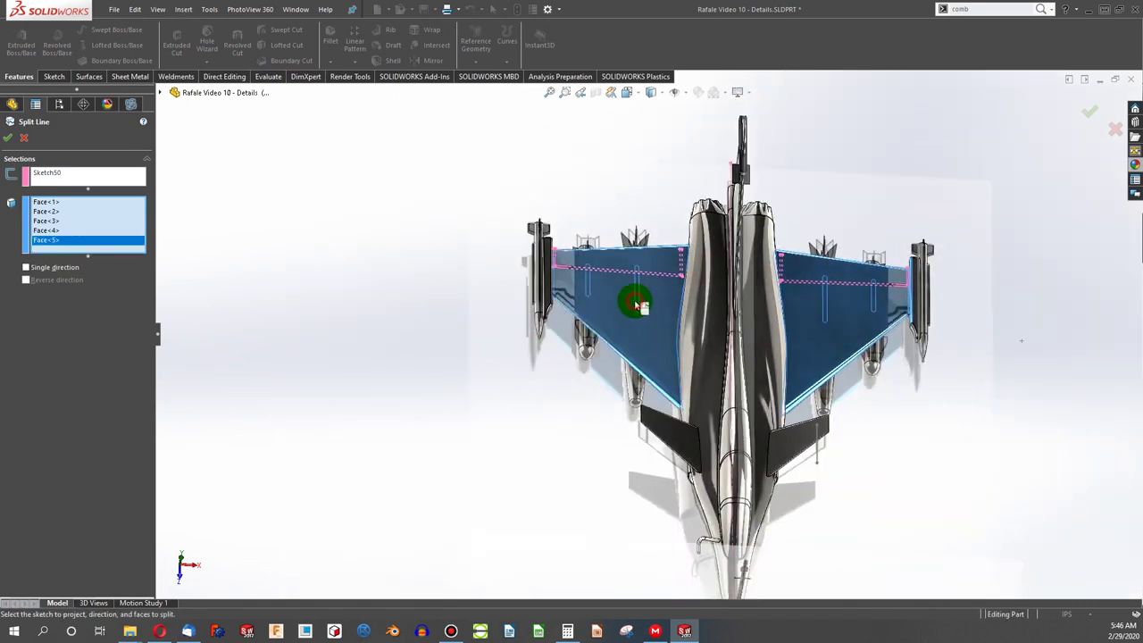
# Step: Add the faces at the opposite wing's tip and missile rail to the trailing-edge split and accept it
pyautogui.scroll(-10, 580, 285)
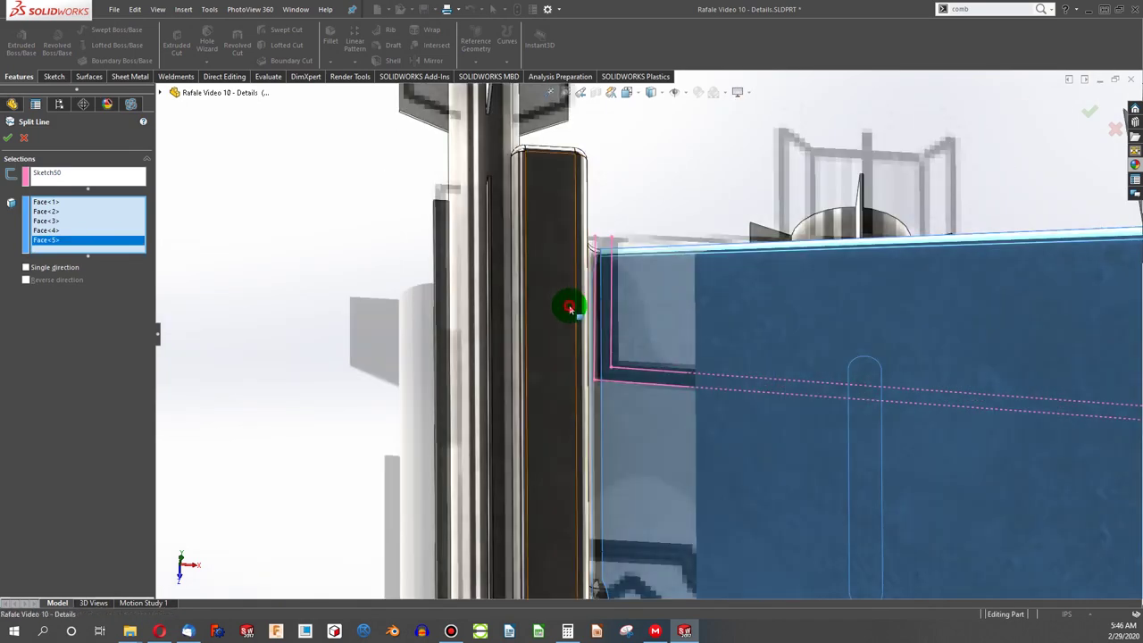
pyautogui.click(599, 289)
pyautogui.click(617, 281)
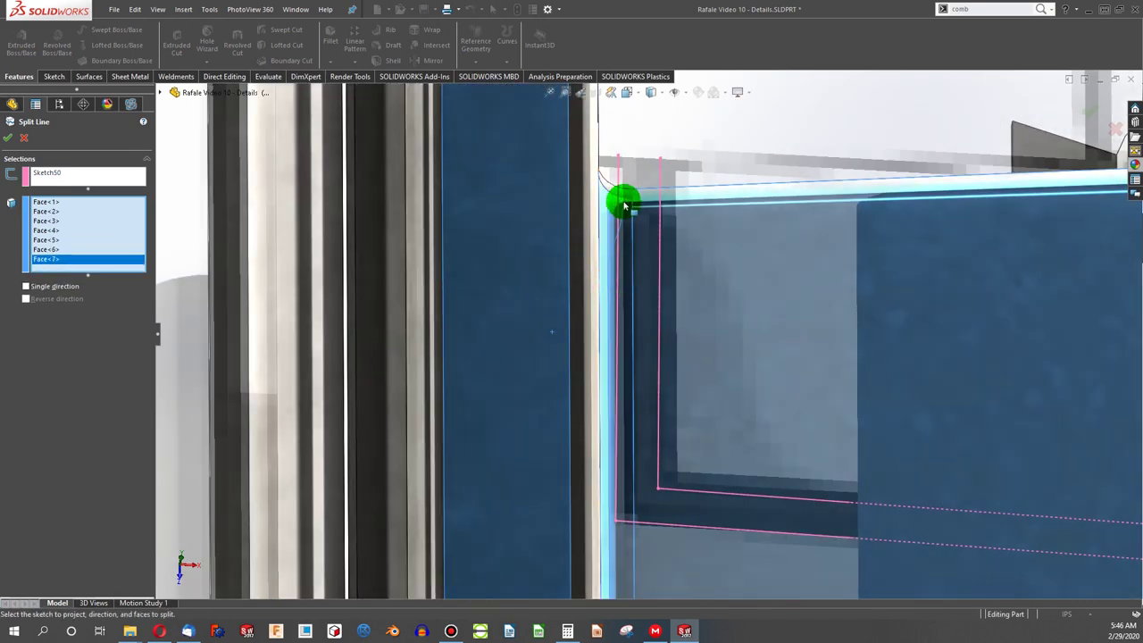
pyautogui.click(594, 198)
pyautogui.click(597, 225)
pyautogui.scroll(6, 602, 289)
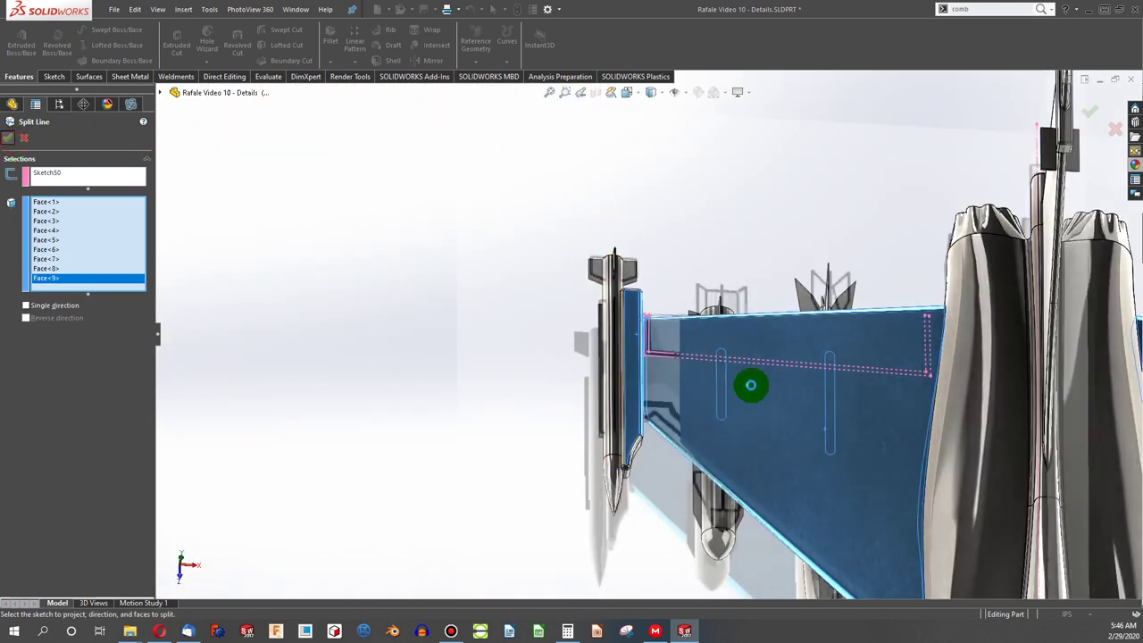
pyautogui.press('Return')
# Step: Check the split on the opposite wing's trailing edge and open Sketch51 of Split Line5 for editing
pyautogui.moveTo(765, 387); pyautogui.dragTo(752, 453, button='middle')
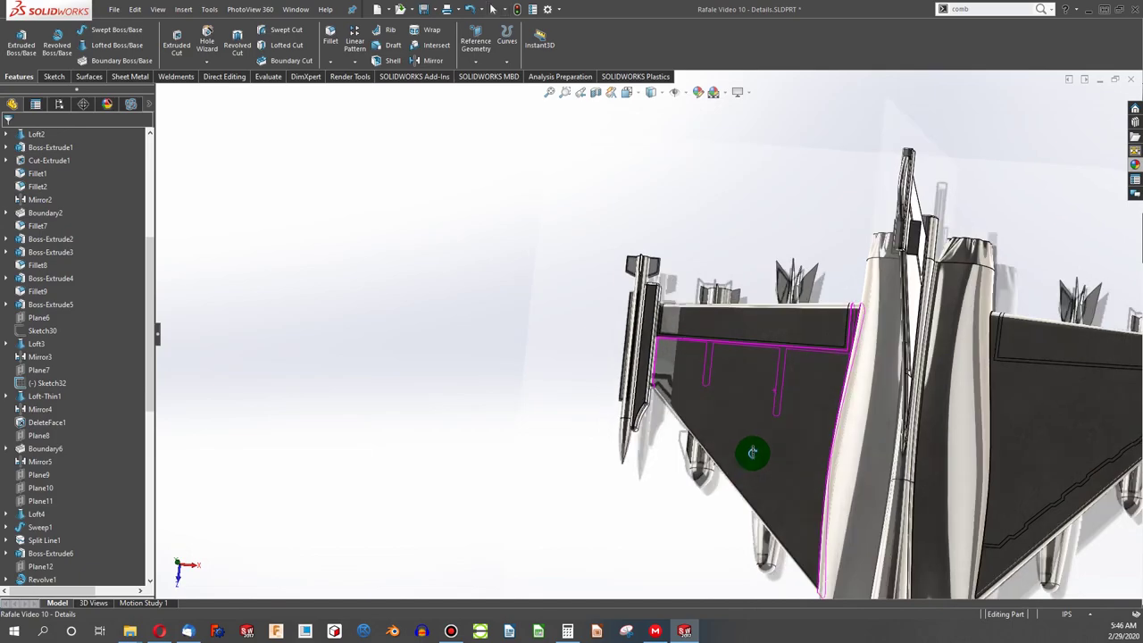
pyautogui.scroll(-5, 706, 288)
pyautogui.click(709, 298)
pyautogui.scroll(3, 723, 335)
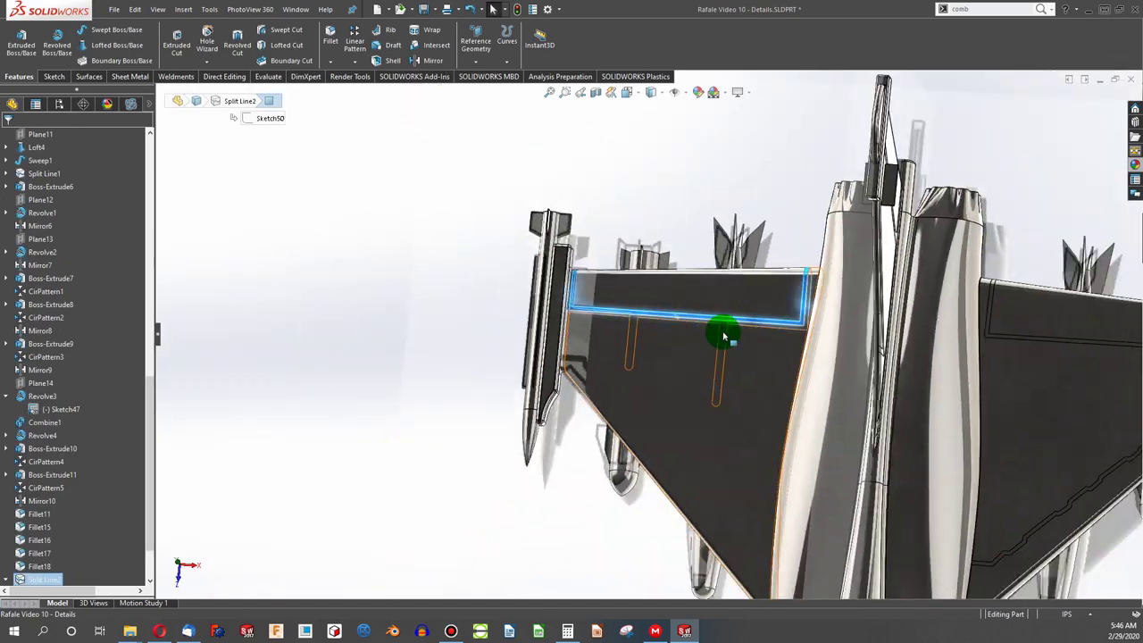
pyautogui.moveTo(724, 337); pyautogui.dragTo(220, 359, button='middle')
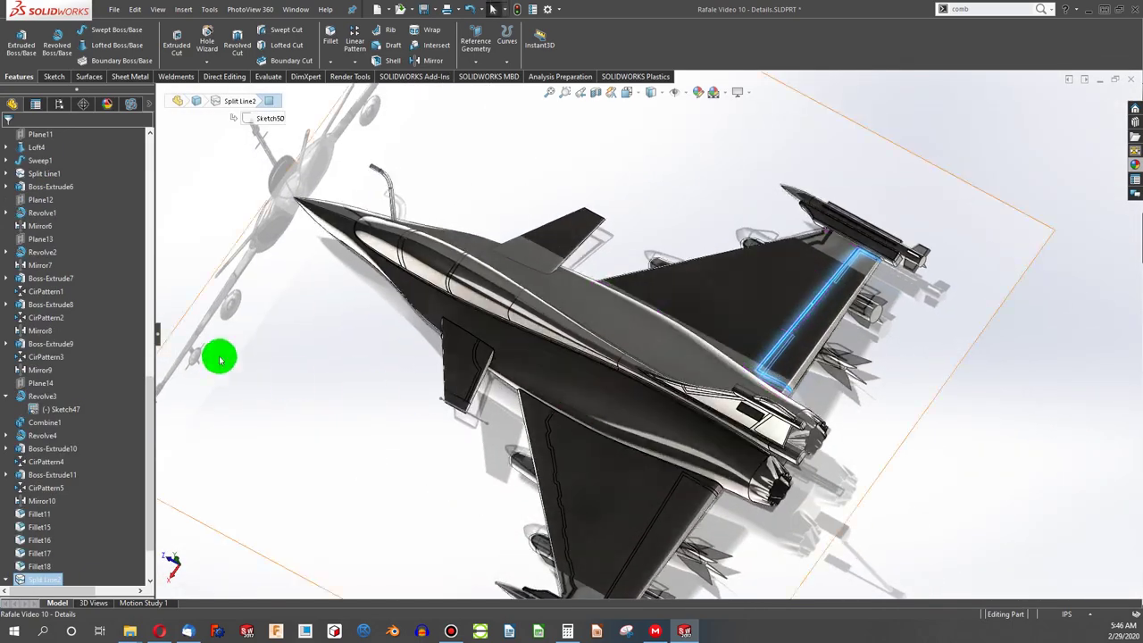
pyautogui.scroll(-2, 76, 462)
pyautogui.click(6, 540)
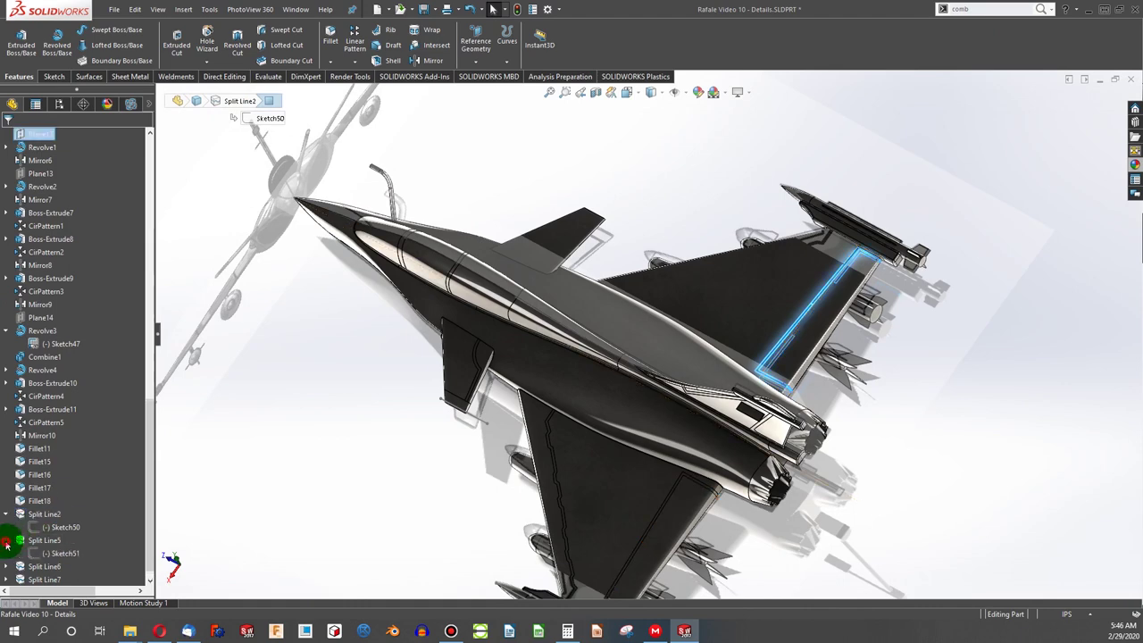
pyautogui.click(51, 553)
pyautogui.click(58, 518)
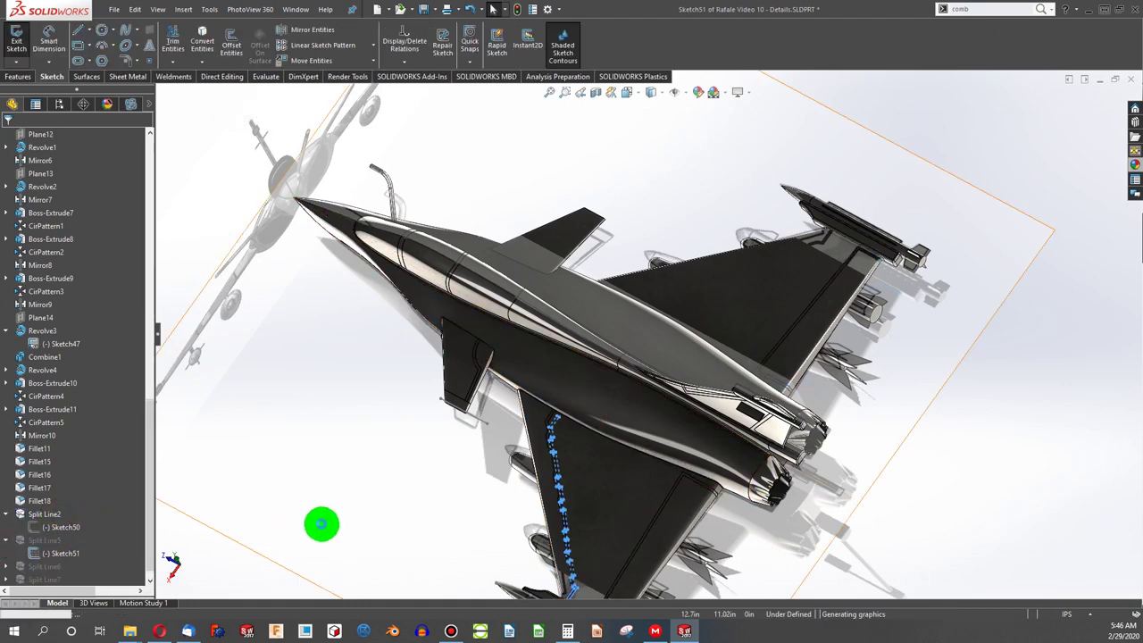
# Step: Draw a construction line about 34.5 in long at 90° from the origin at the nose past the tail
pyautogui.click(89, 33)
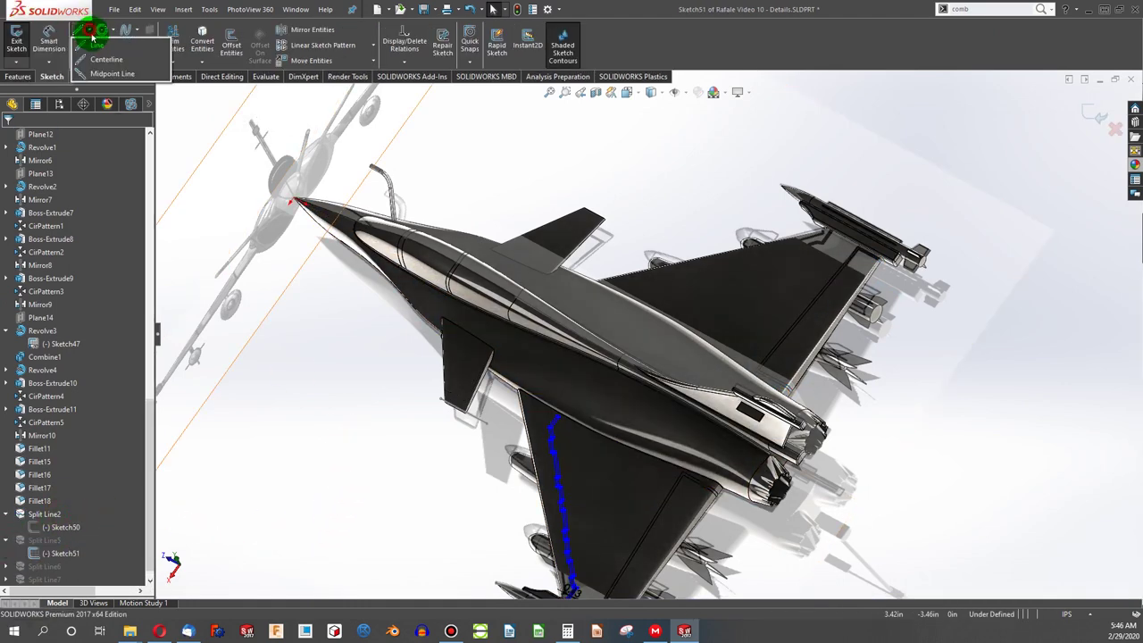
pyautogui.click(106, 51)
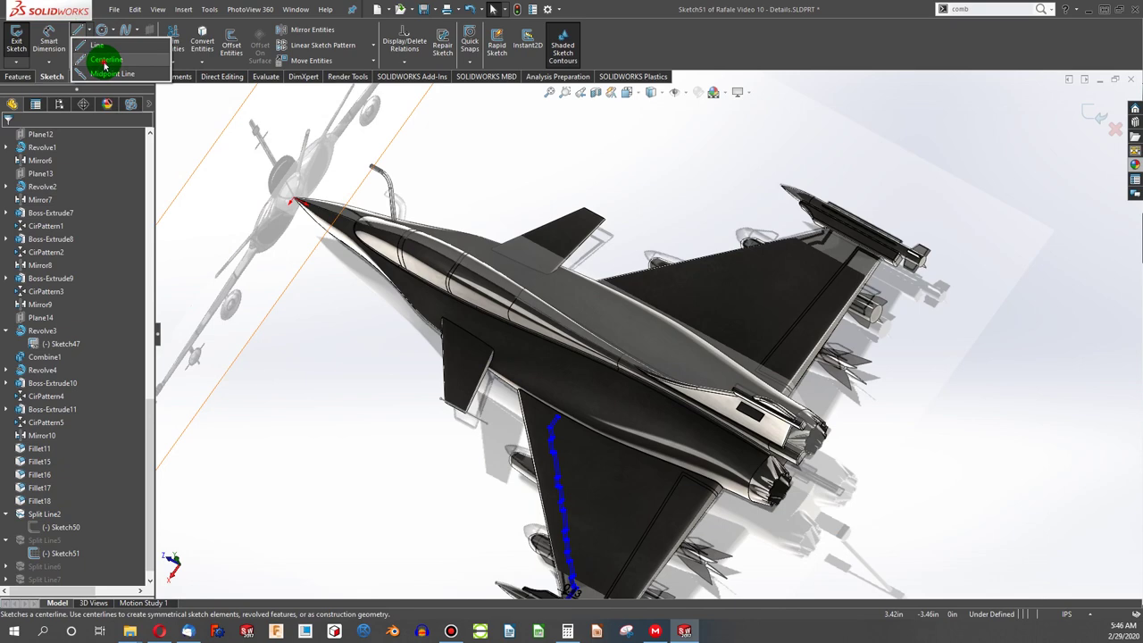
pyautogui.click(297, 201)
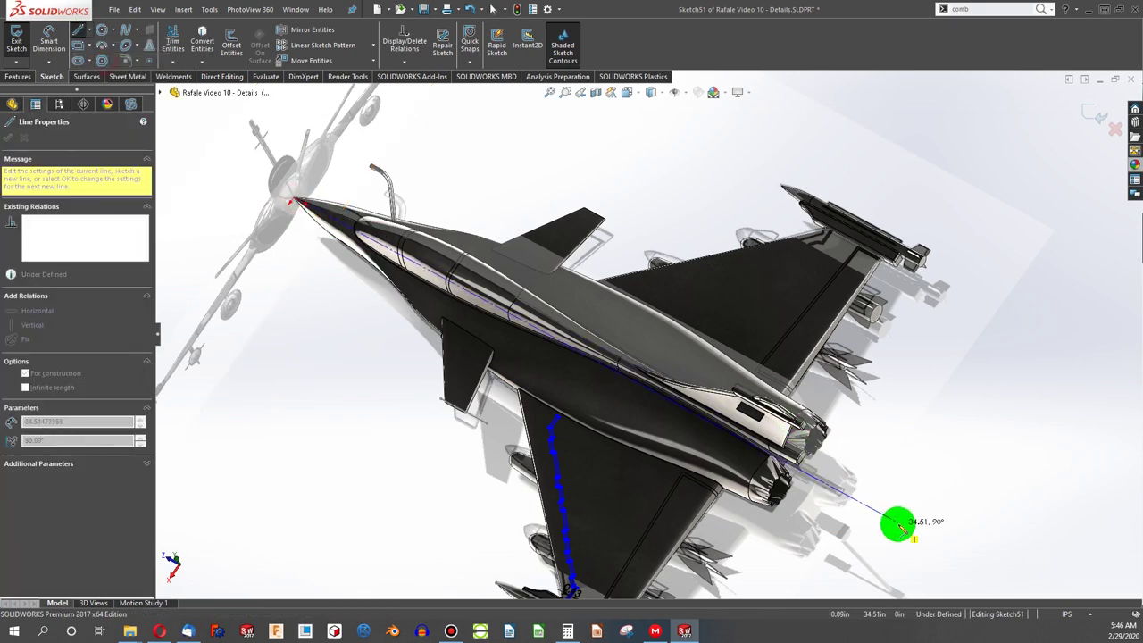
pyautogui.click(899, 524)
pyautogui.press('Escape')
pyautogui.press('Escape')
# Step: Mirror all zigzag leading-edge sketch lines about the construction line onto the opposite wing and rebuild the model
pyautogui.scroll(4, 638, 408)
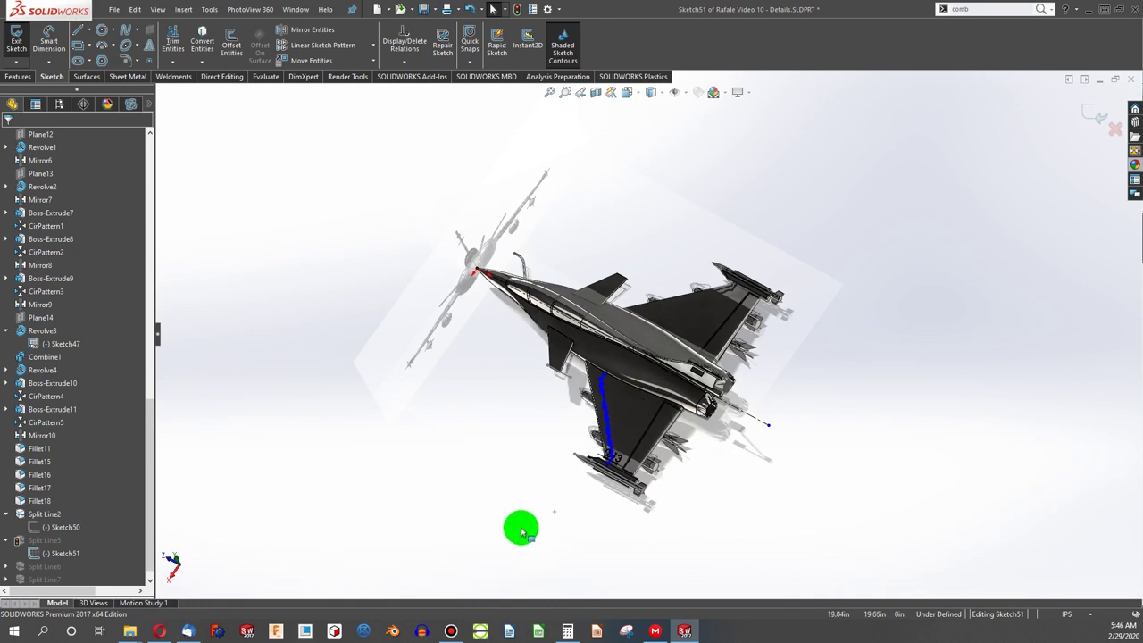
pyautogui.moveTo(523, 533)
pyautogui.mouseDown()
pyautogui.moveTo(661, 424)
pyautogui.moveTo(661, 357)
pyautogui.mouseUp()
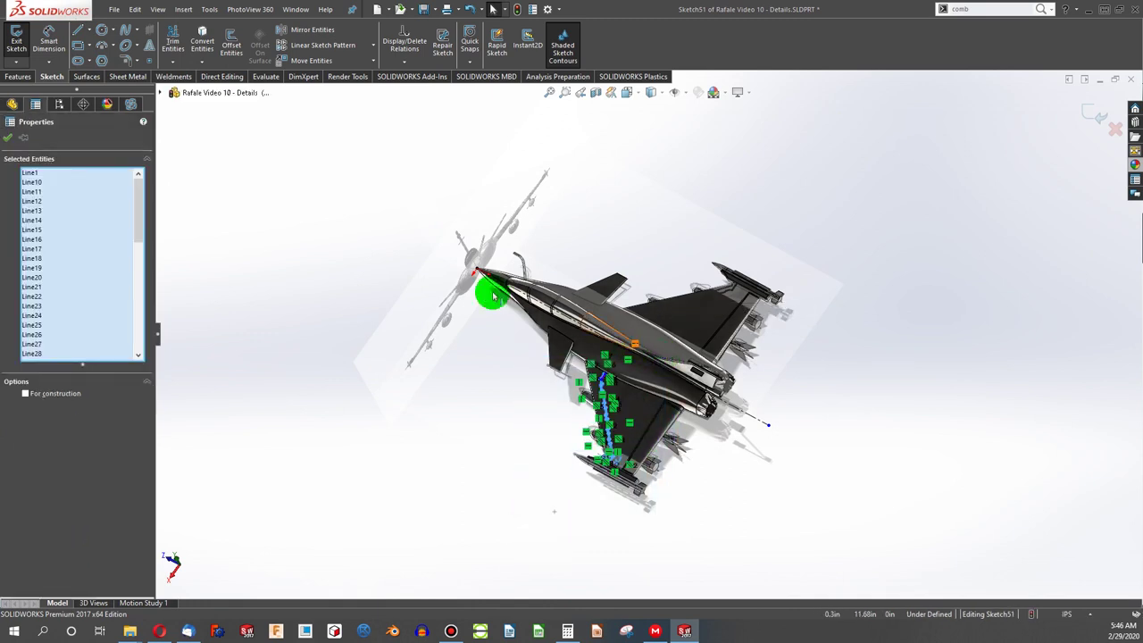
pyautogui.click(310, 30)
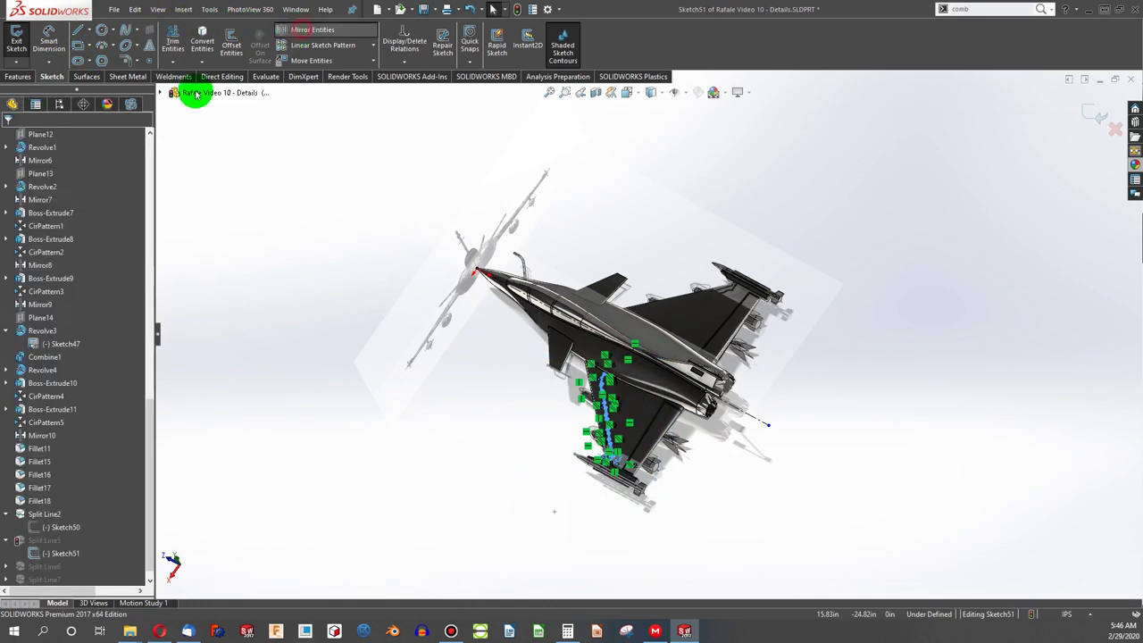
pyautogui.click(81, 458)
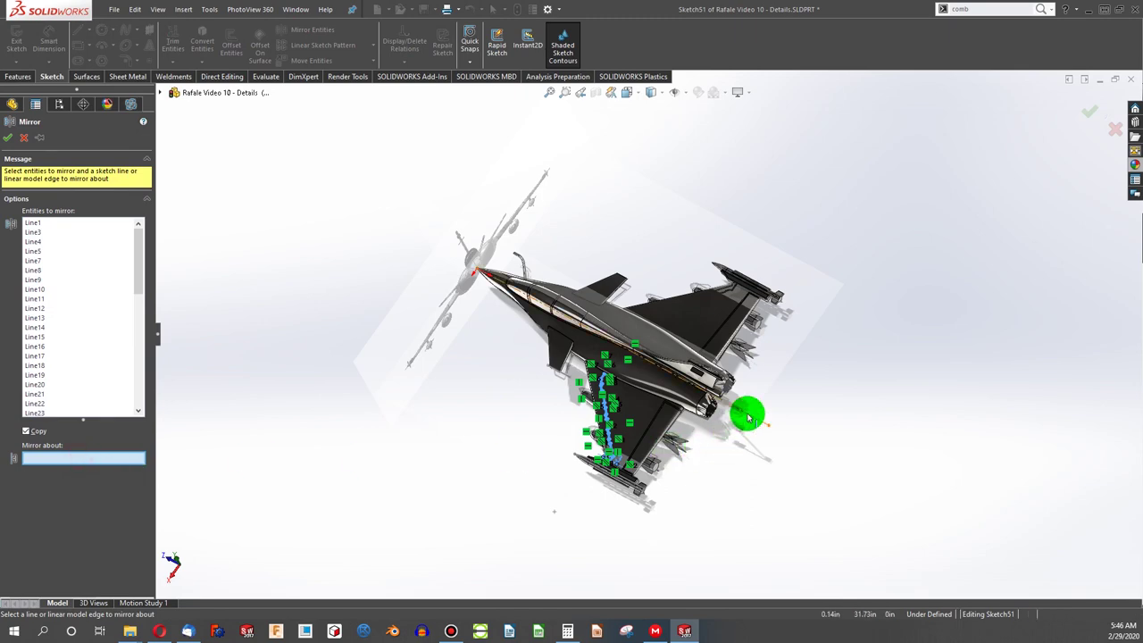
pyautogui.click(749, 418)
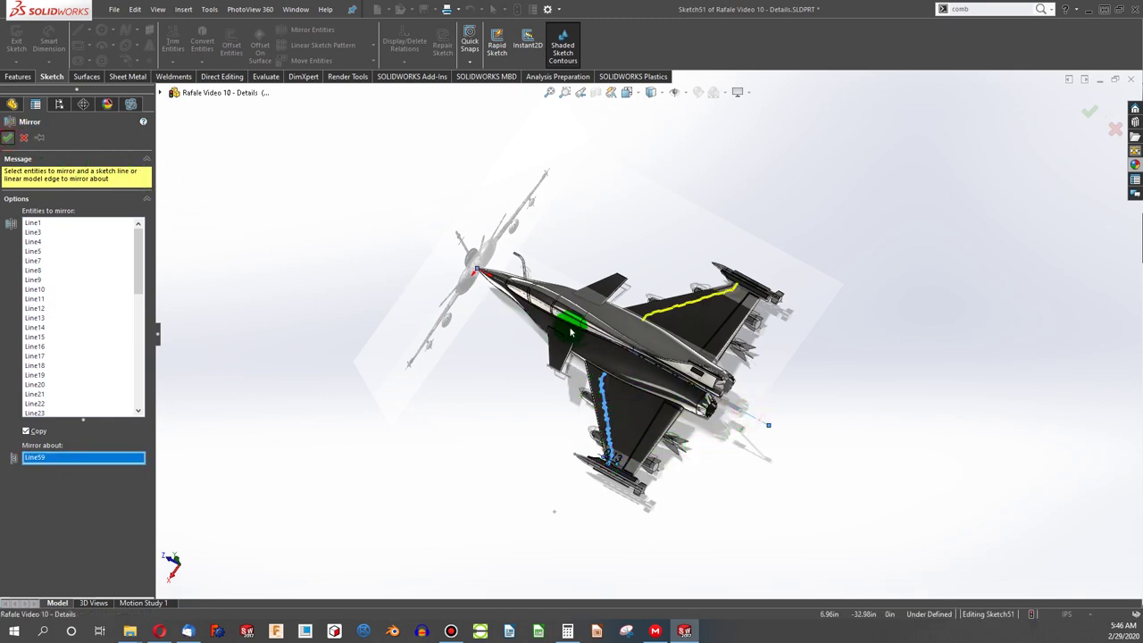
pyautogui.moveTo(570, 275); pyautogui.dragTo(616, 278, button='middle')
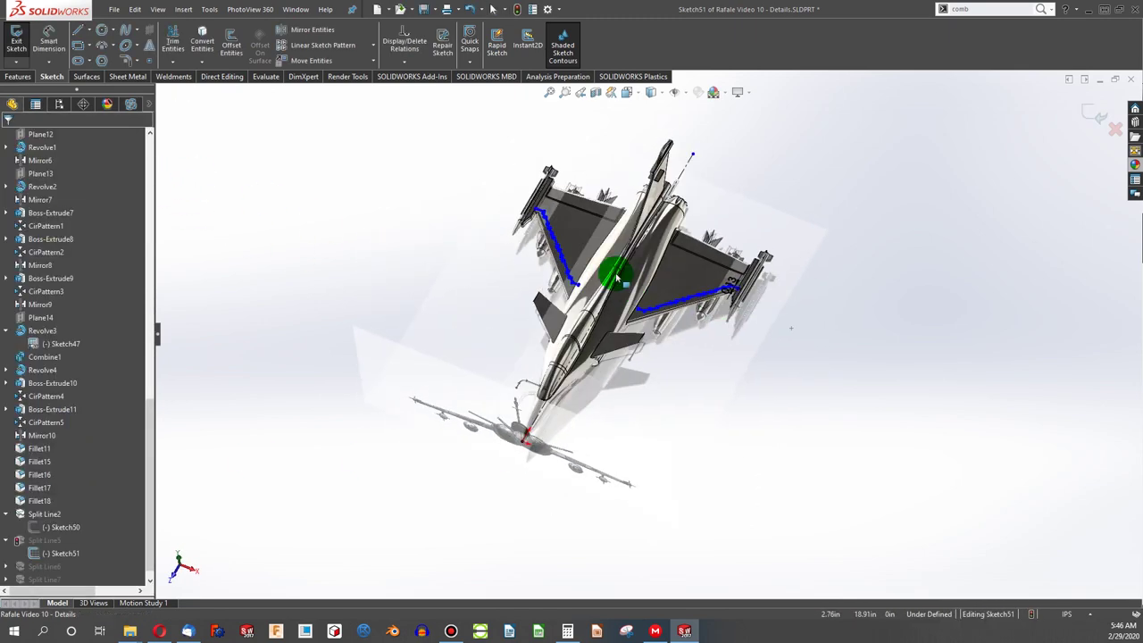
pyautogui.scroll(-4, 617, 279)
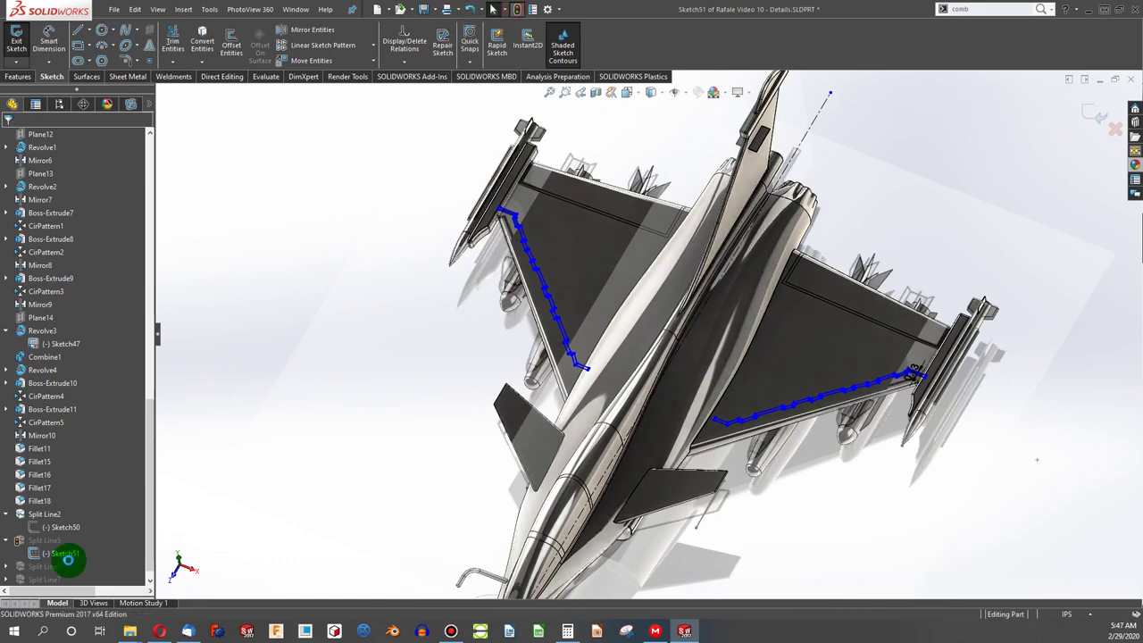
pyautogui.hotkey('ctrl', 'b')
# Step: Edit the Split Line5 feature and add the opposite wing's upper face to the faces to split
pyautogui.rightClick(38, 541)
pyautogui.click(57, 398)
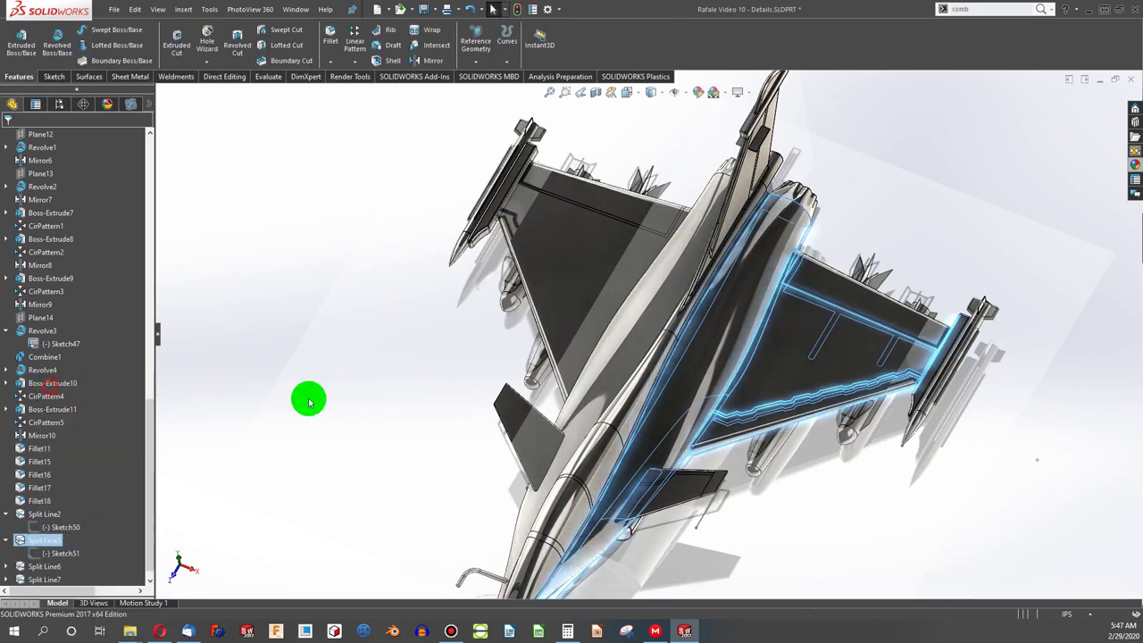
pyautogui.click(592, 269)
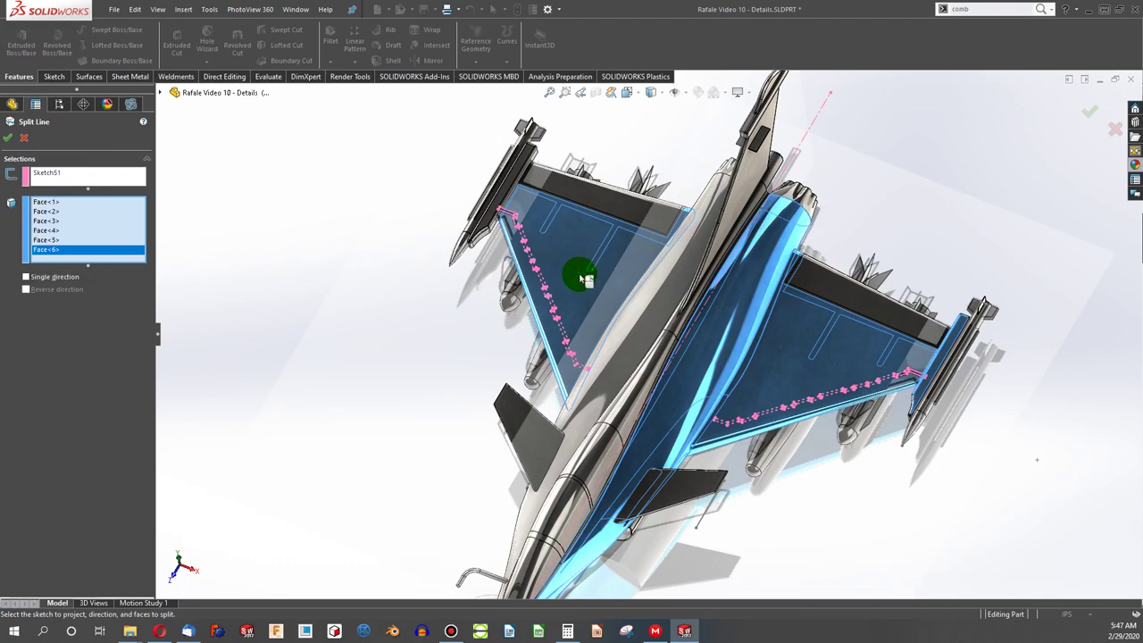
# Step: Add the three wingtip rail faces beside the opposite wing to the faces to split
pyautogui.scroll(-8, 510, 211)
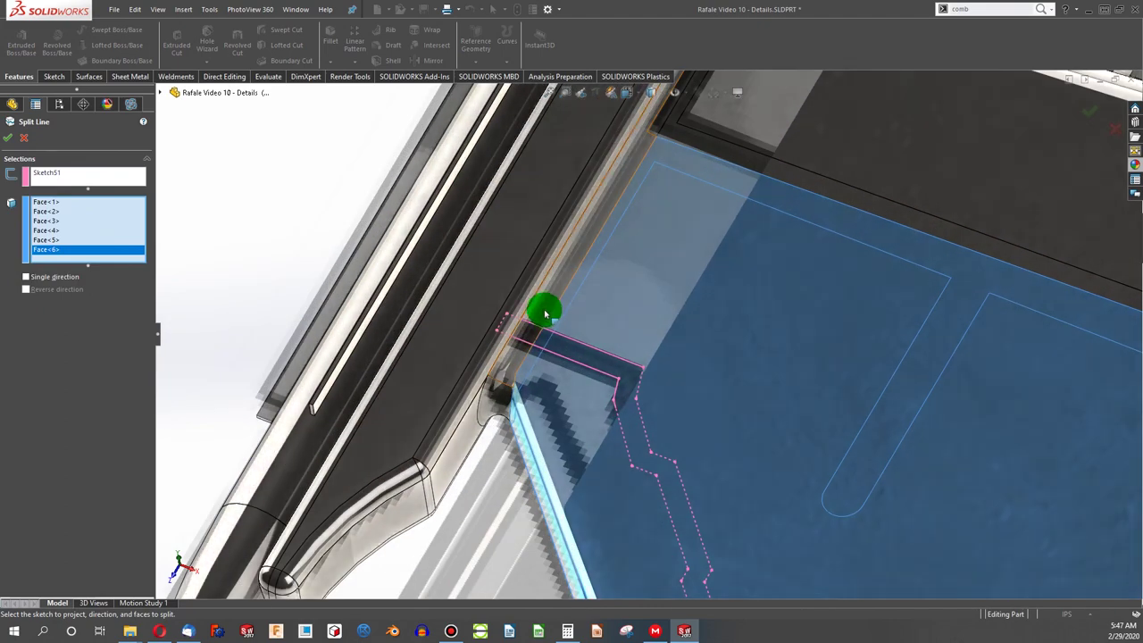
pyautogui.click(542, 302)
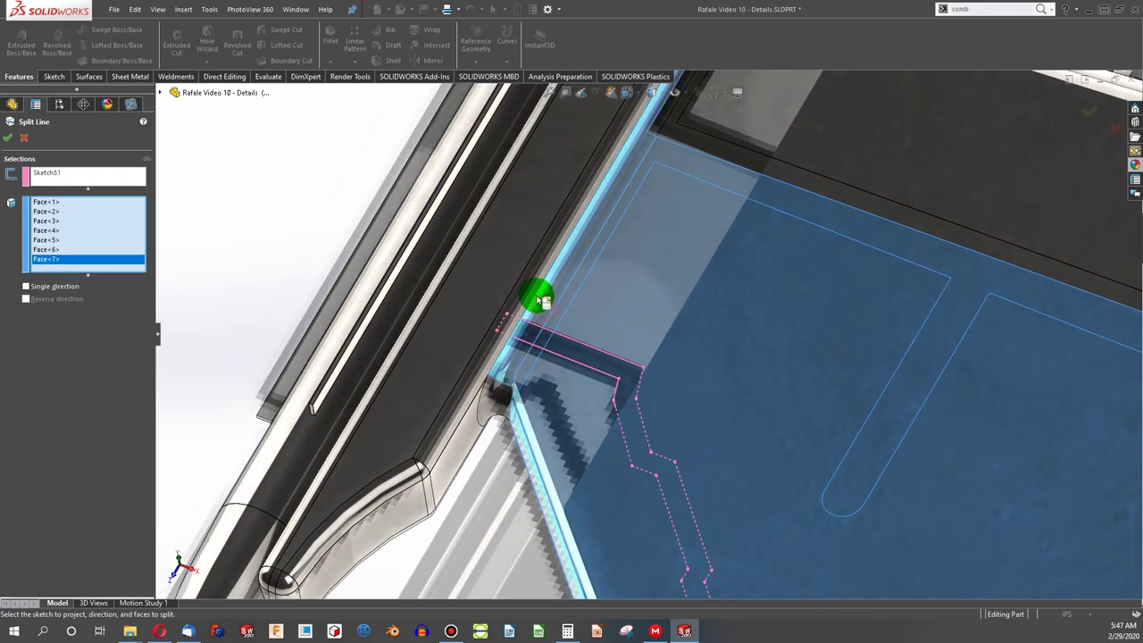
pyautogui.click(498, 273)
pyautogui.click(502, 316)
pyautogui.scroll(10, 503, 316)
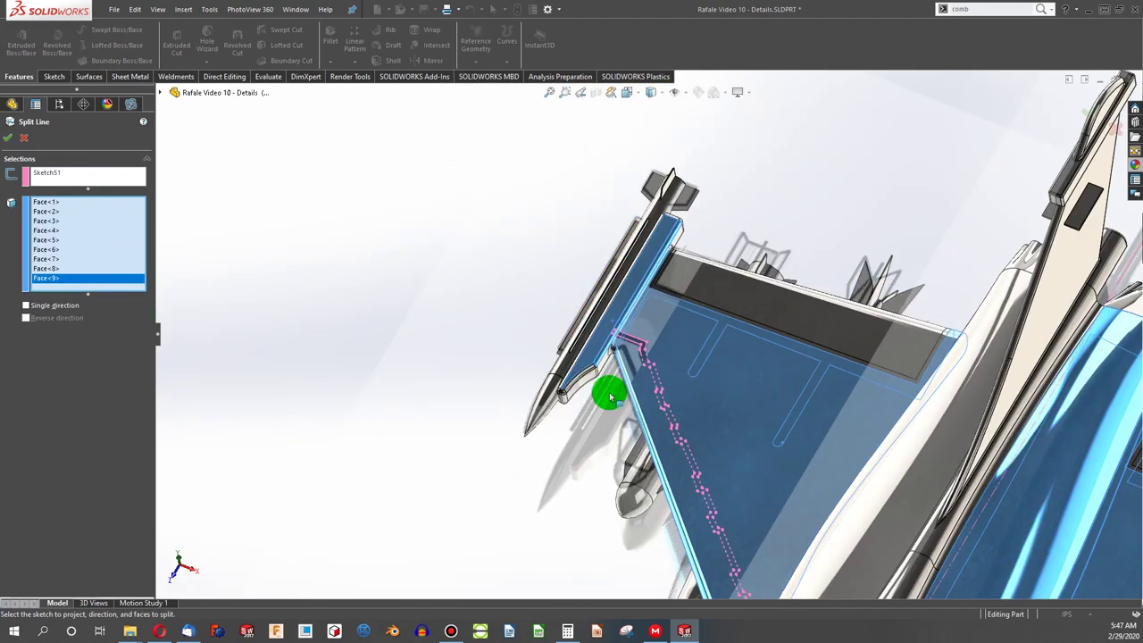
# Step: Add the fuselage face and the small wing-root face on the opposite side, and apply the Split Line5 edit
pyautogui.scroll(-10, 691, 506)
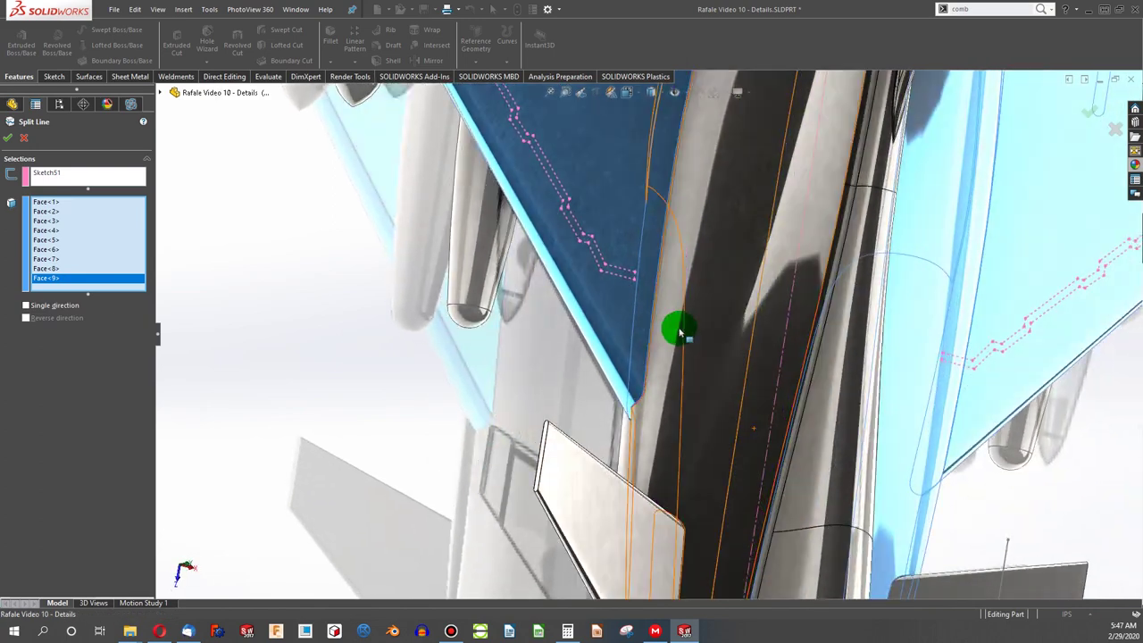
pyautogui.click(680, 333)
pyautogui.scroll(-8, 592, 360)
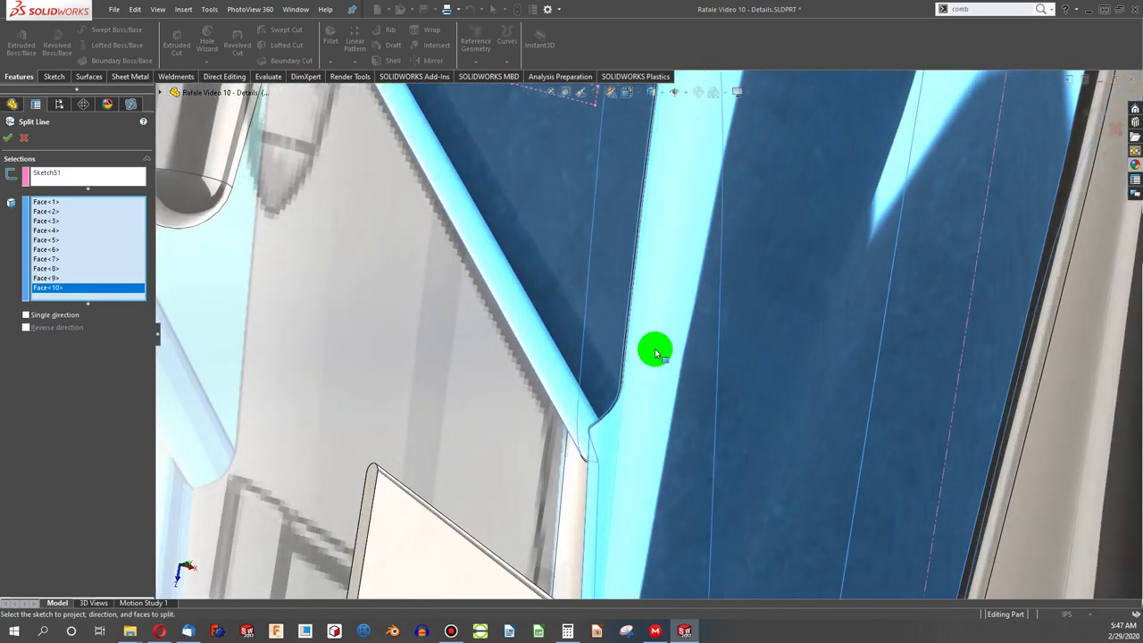
pyautogui.click(588, 393)
pyautogui.scroll(2, 588, 399)
pyautogui.scroll(5, 589, 399)
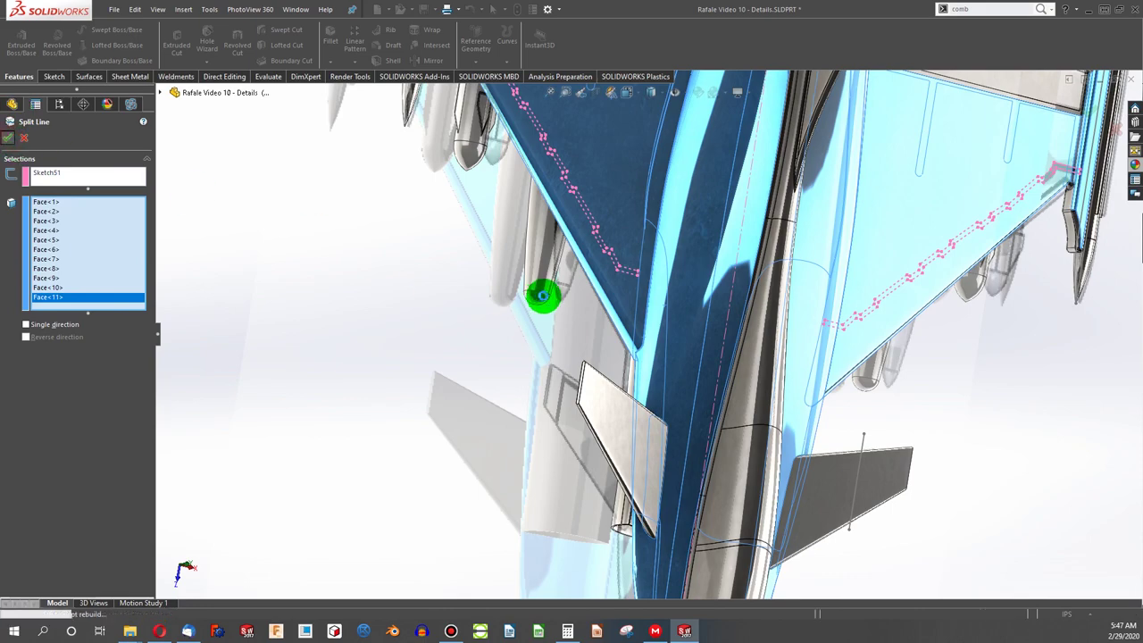
pyautogui.press('Return')
# Step: Check the leading-edge split lines on both wings and open the Top View sketch of Split Line6 for editing
pyautogui.scroll(5, 668, 238)
pyautogui.scroll(-4, 694, 281)
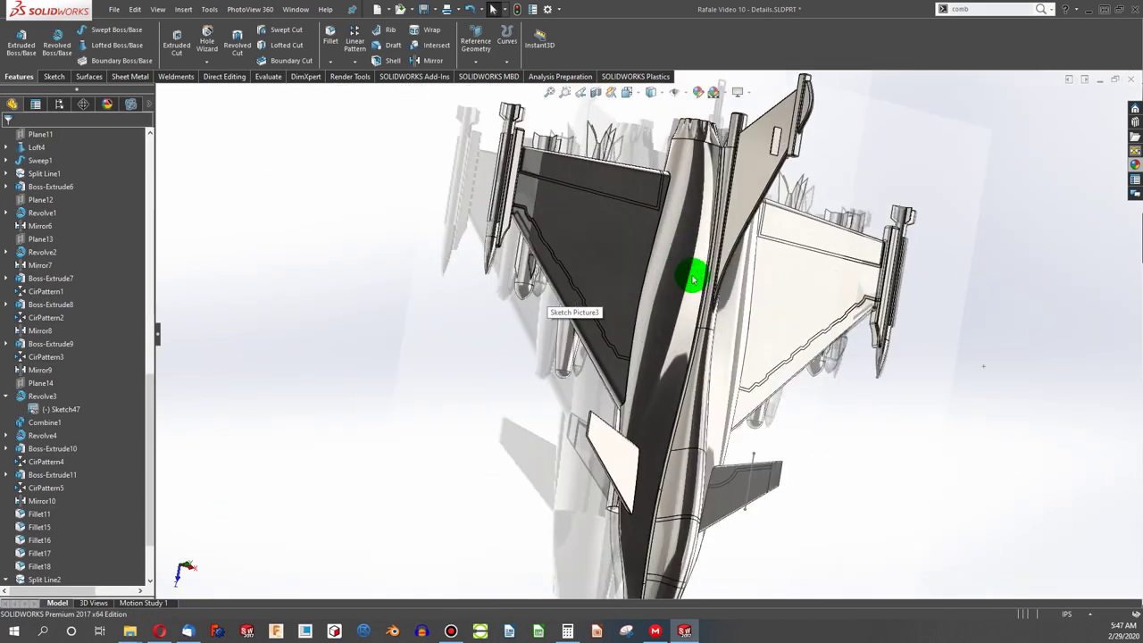
pyautogui.moveTo(693, 281); pyautogui.dragTo(636, 205, button='middle')
pyautogui.scroll(-2, 96, 396)
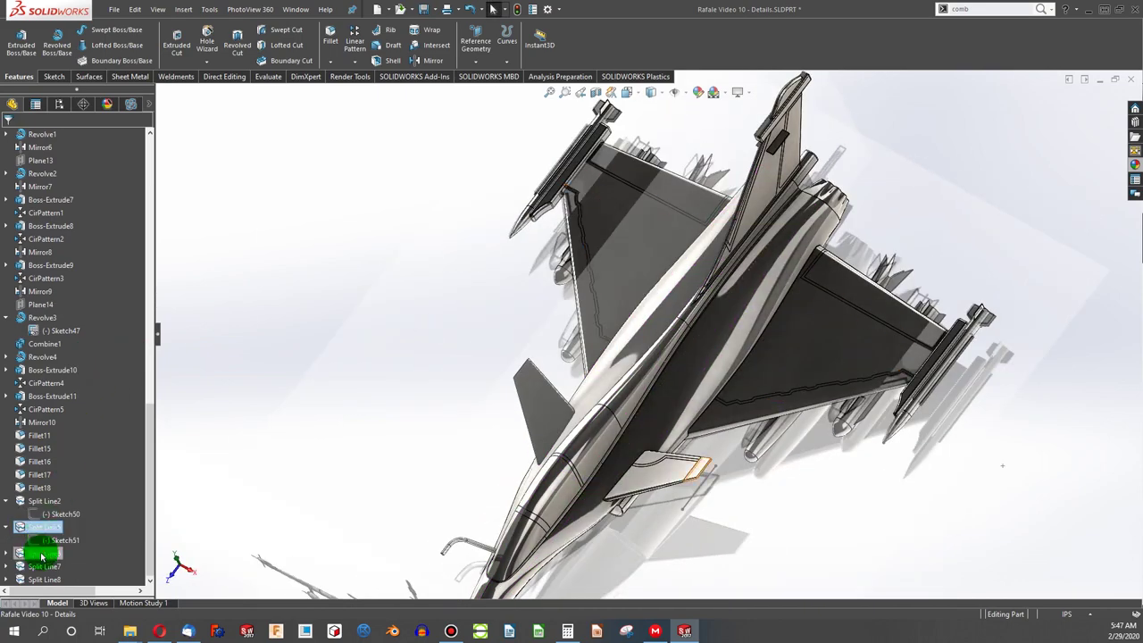
pyautogui.click(69, 520)
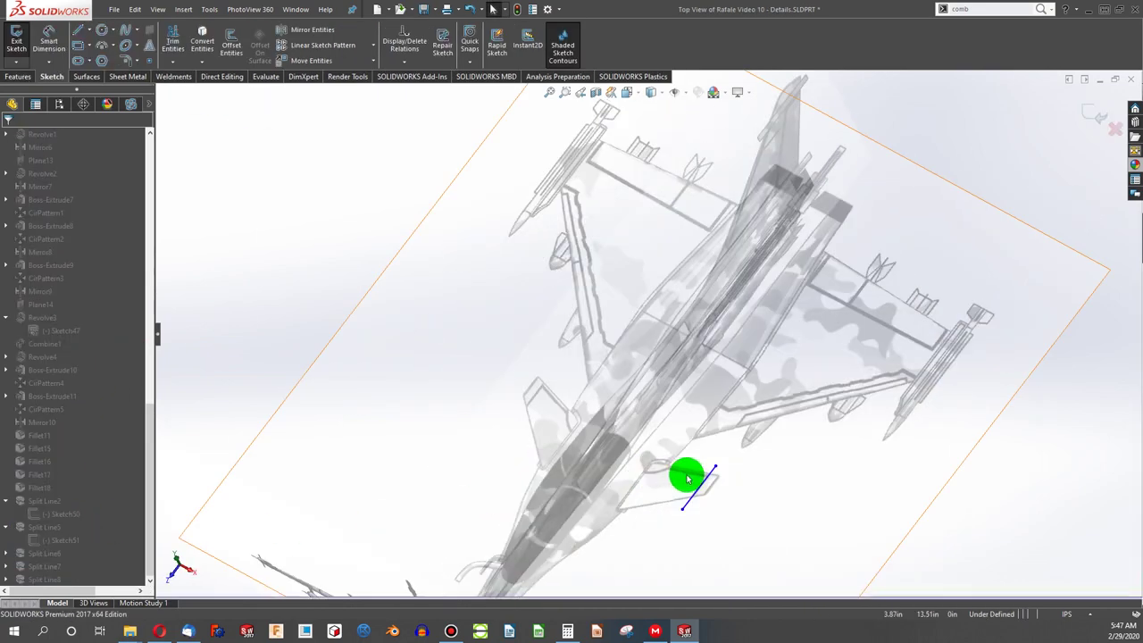
pyautogui.scroll(-3, 694, 480)
pyautogui.scroll(4, 564, 454)
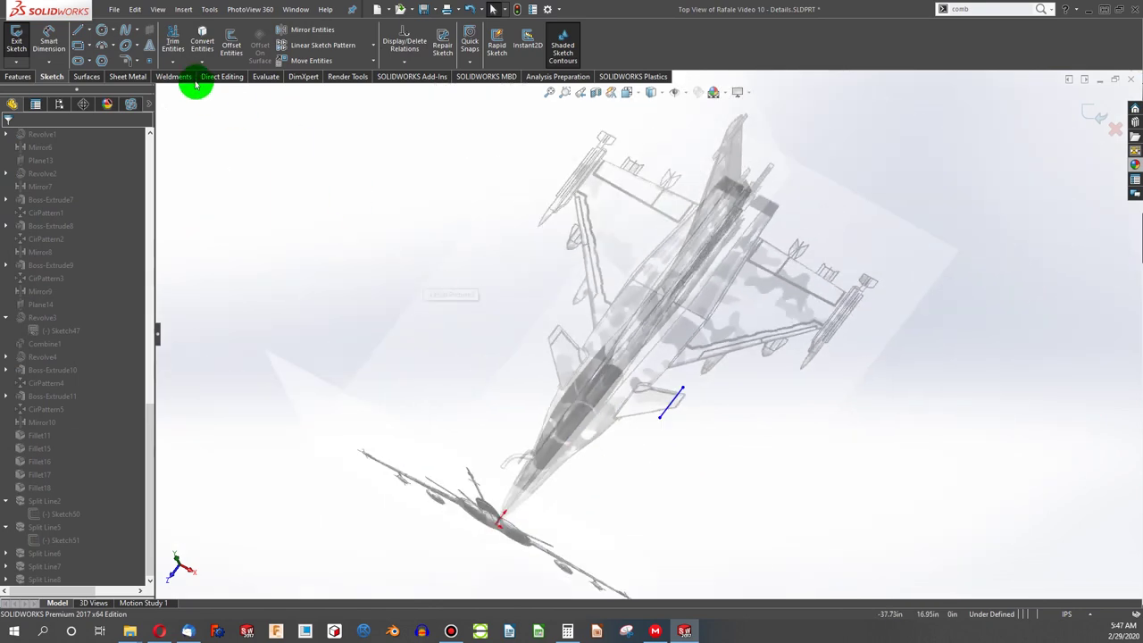
# Step: Draw a construction line about 33.4 in long from the origin at the nose past the tail and make it vertical
pyautogui.click(98, 59)
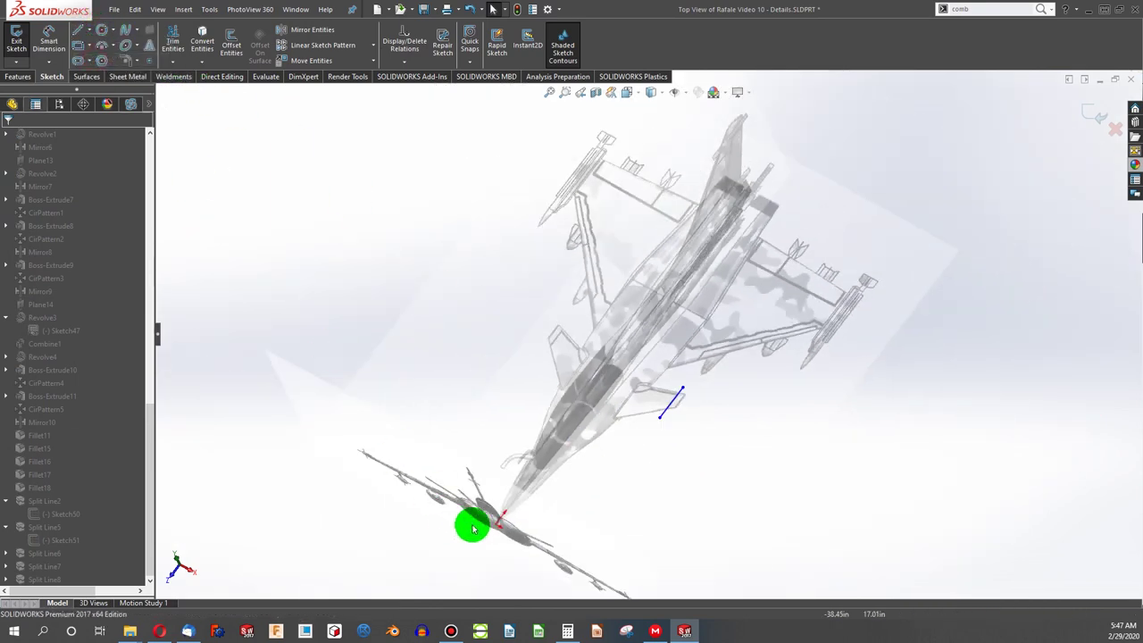
pyautogui.click(500, 520)
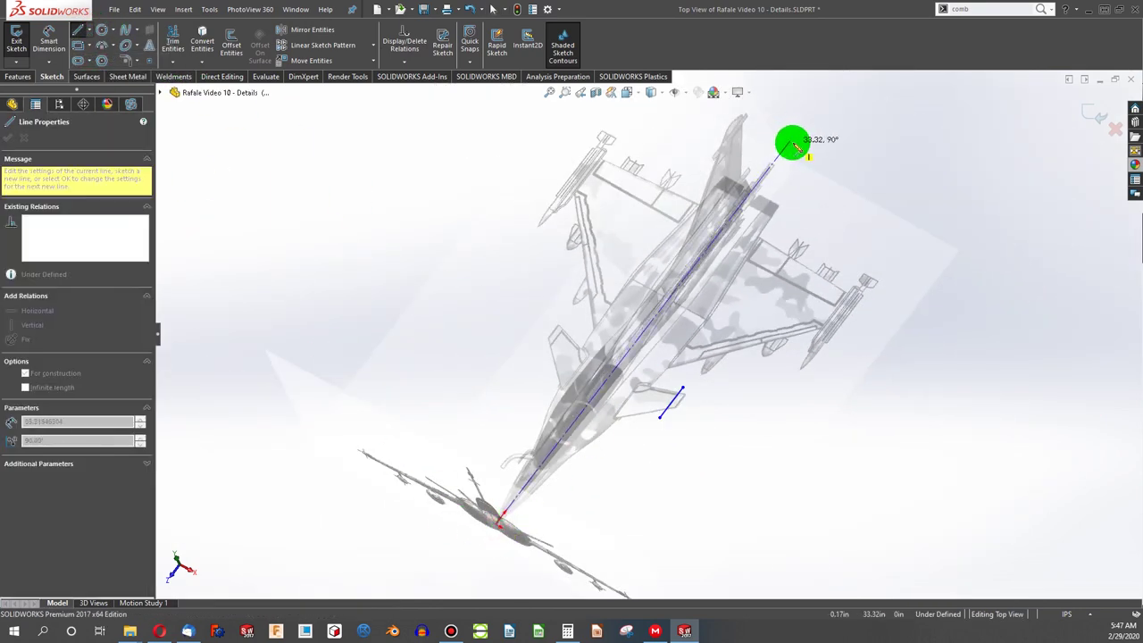
pyautogui.click(793, 143)
pyautogui.press('Escape')
pyautogui.click(781, 158)
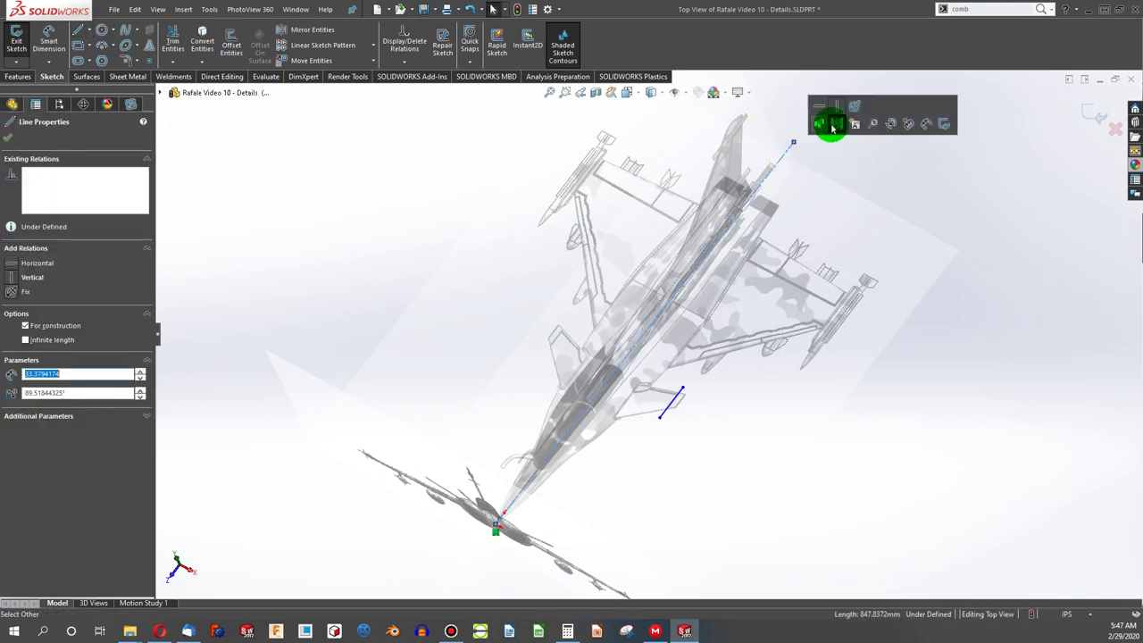
pyautogui.click(337, 220)
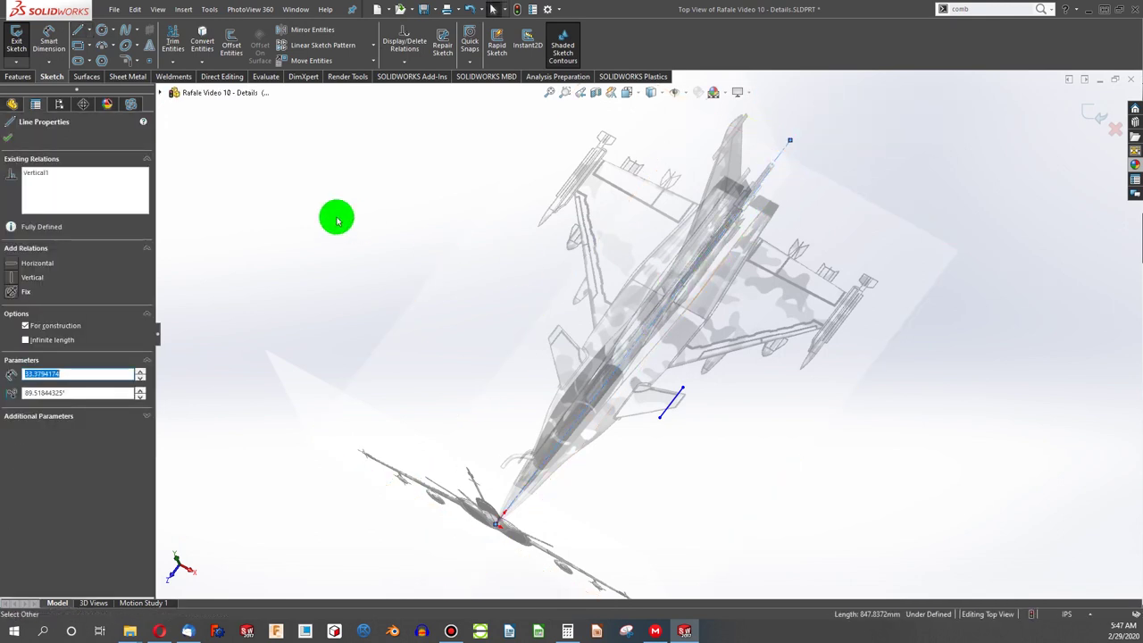
pyautogui.click(219, 147)
# Step: Mirror the canard tip line about the construction line onto the opposite canard and rebuild the model
pyautogui.click(324, 37)
pyautogui.click(676, 401)
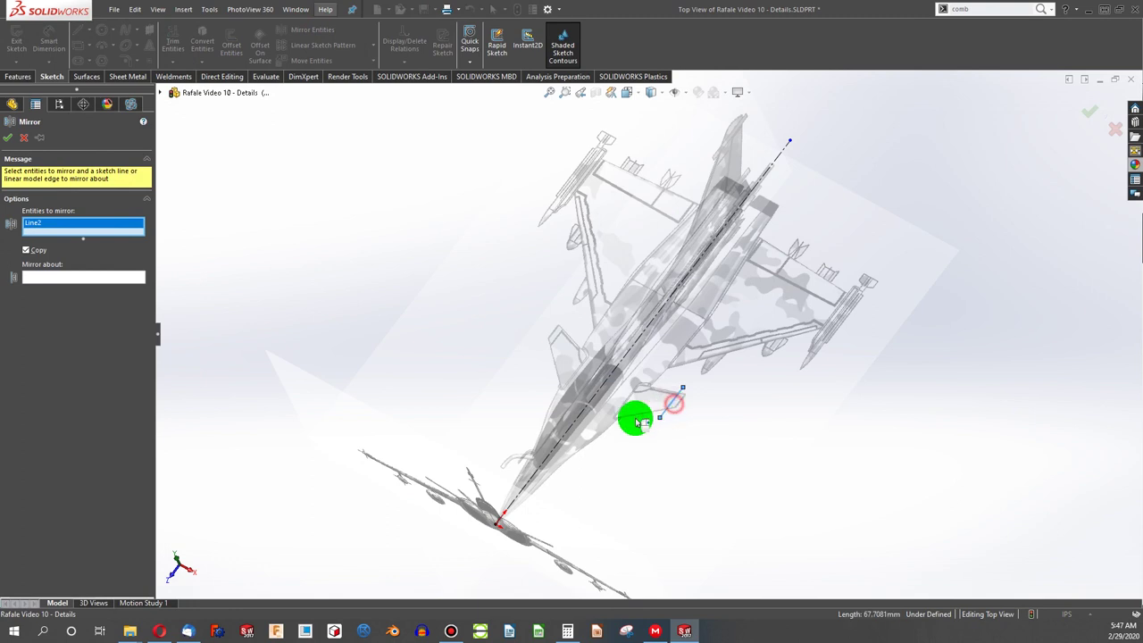
pyautogui.click(117, 279)
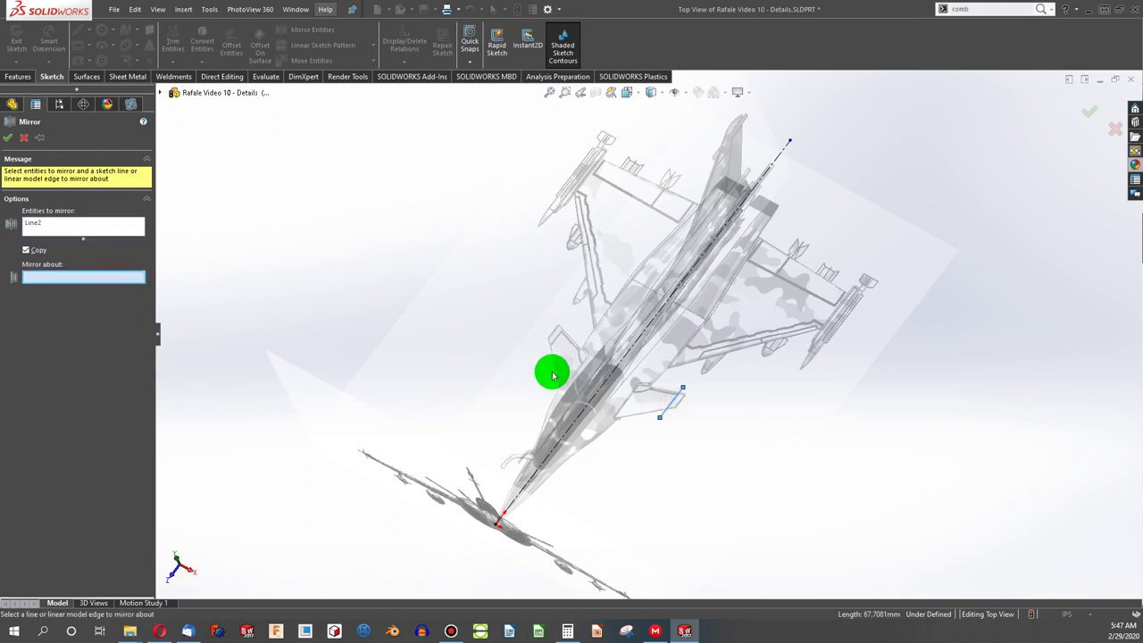
pyautogui.click(603, 386)
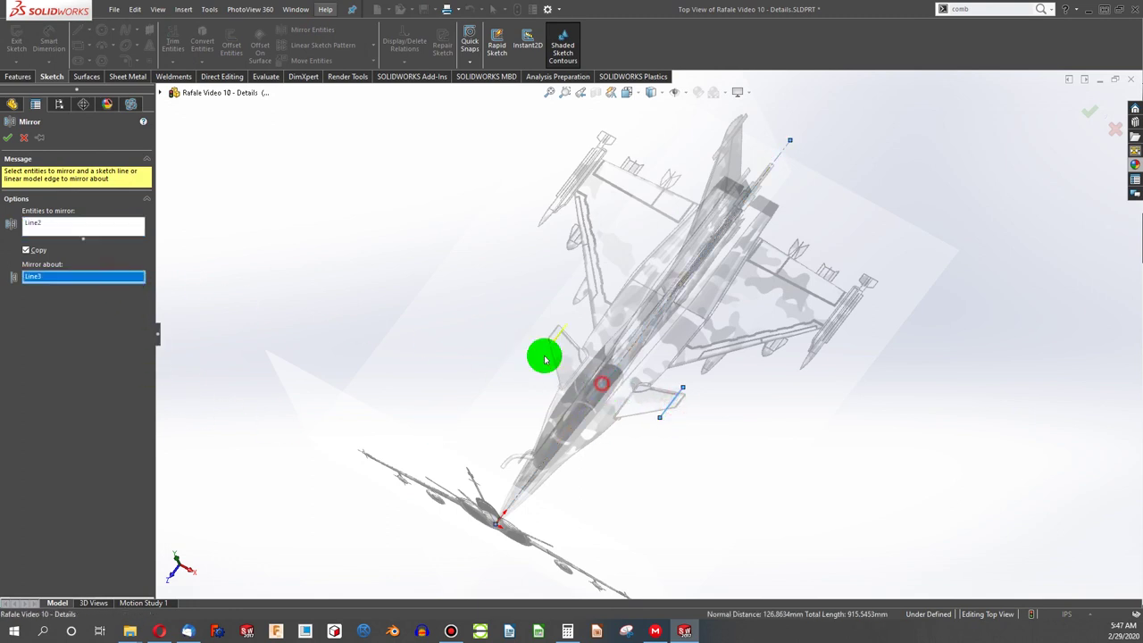
pyautogui.click(14, 140)
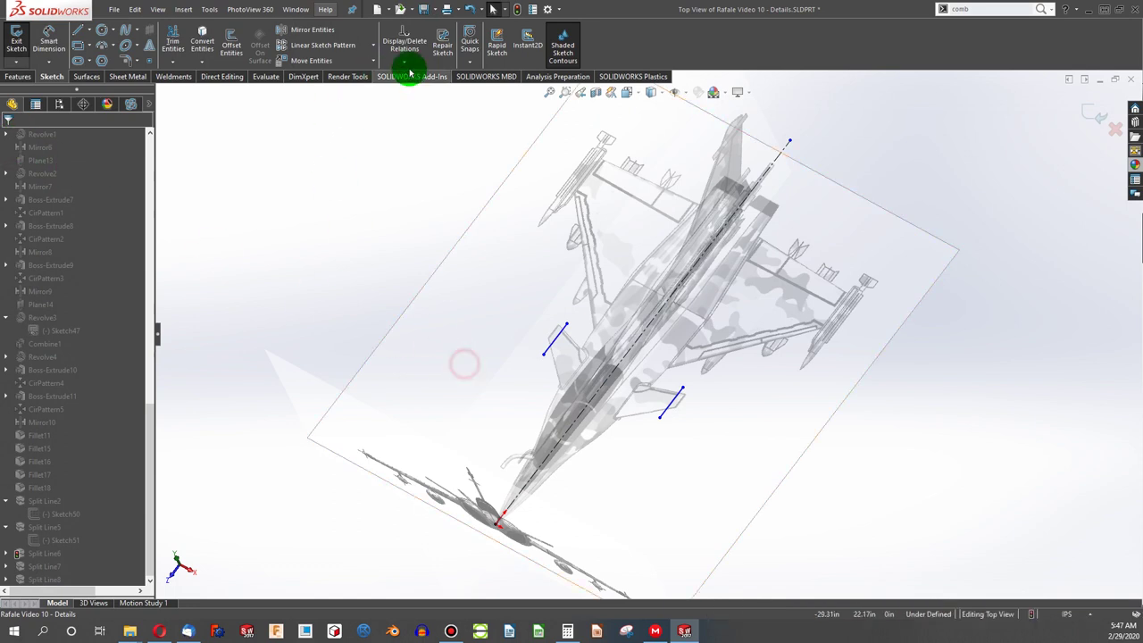
pyautogui.click(516, 10)
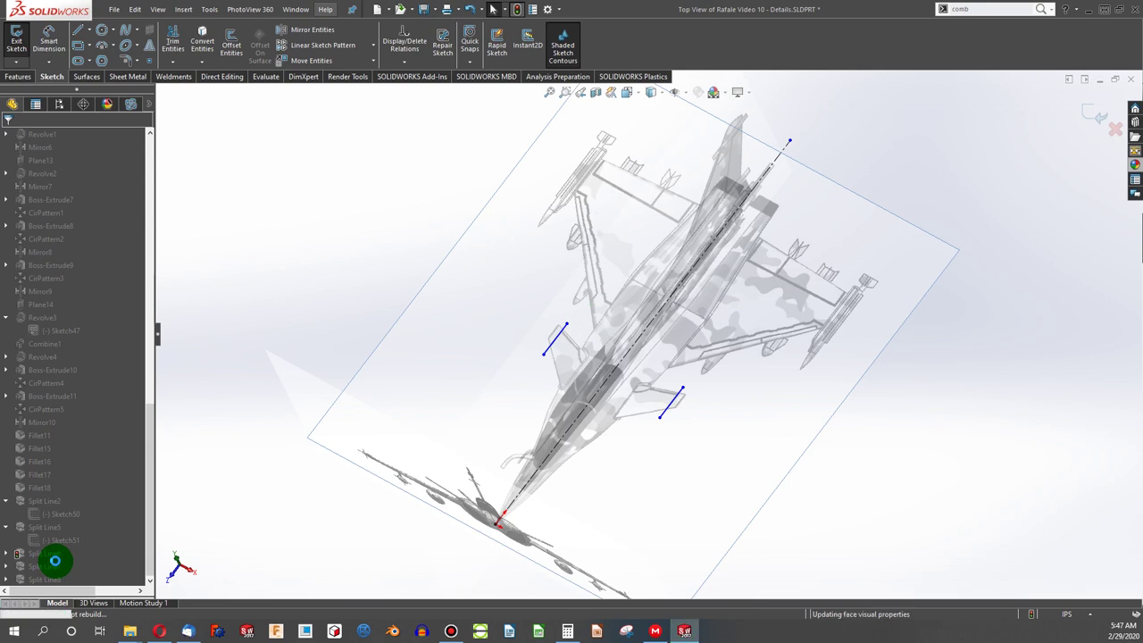
# Step: Edit the Split Line6 feature and add the opposite canard's upper face to the faces to split
pyautogui.rightClick(38, 553)
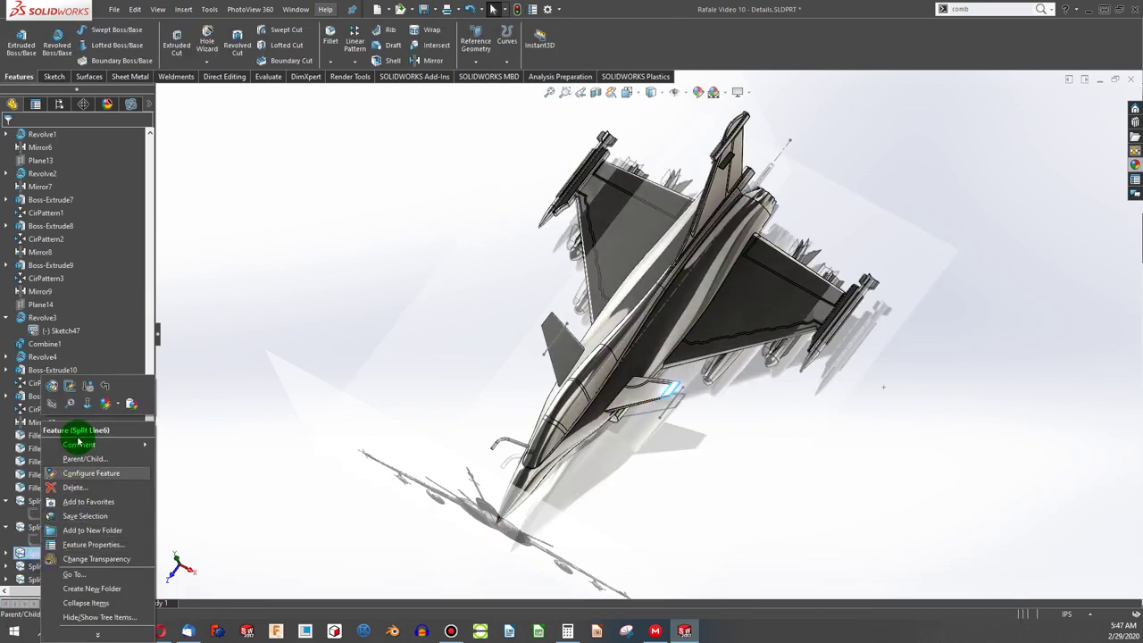
pyautogui.click(53, 389)
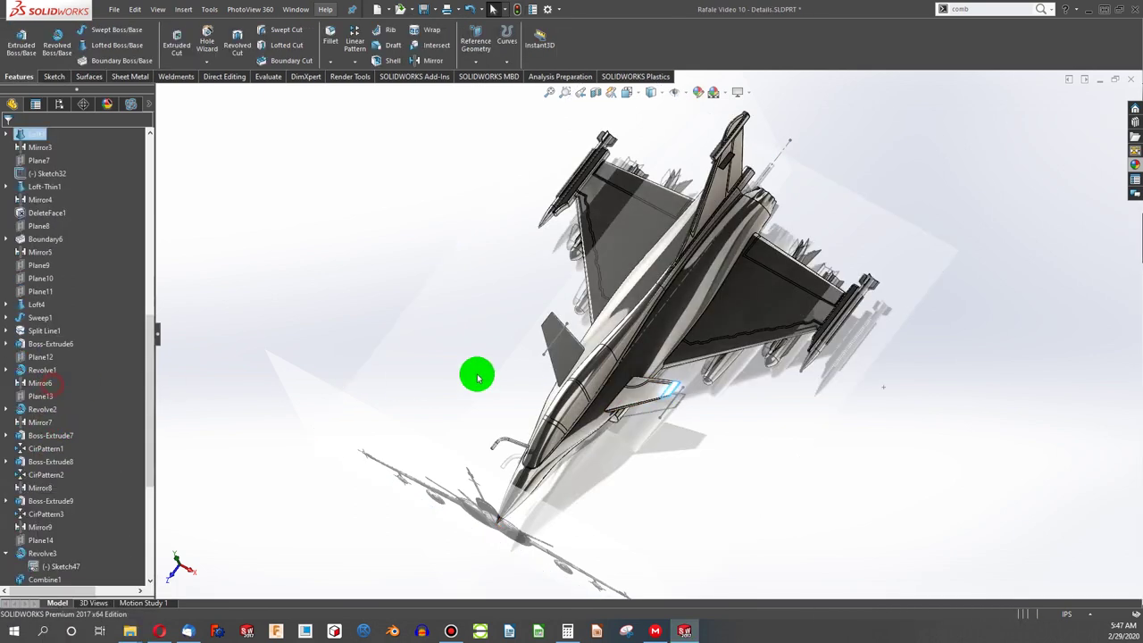
pyautogui.click(563, 355)
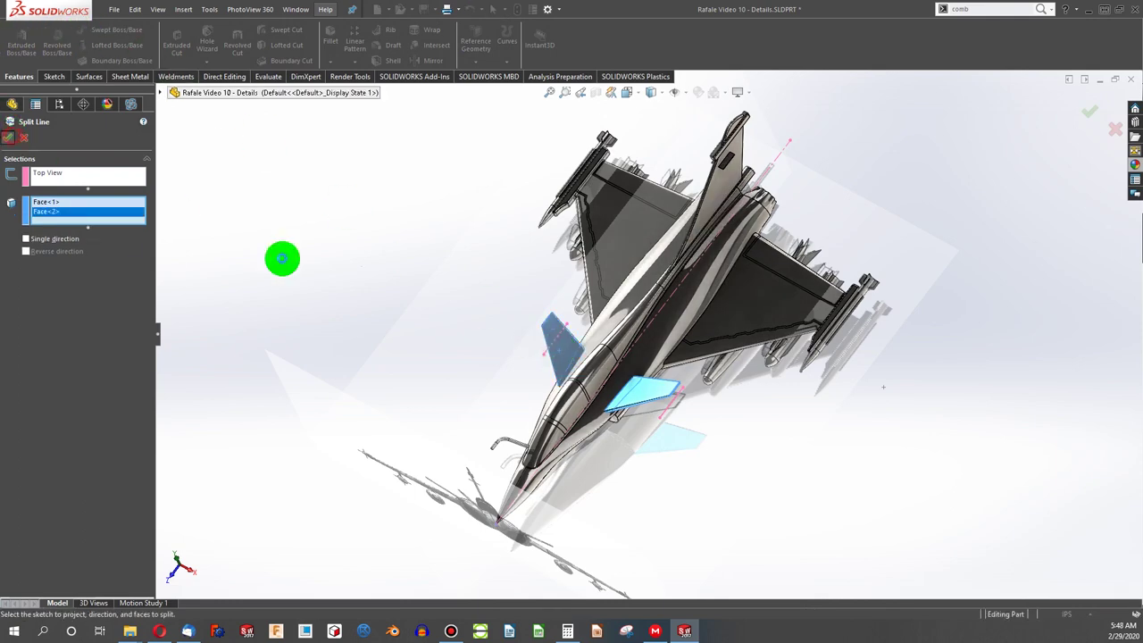
pyautogui.scroll(-5, 563, 347)
pyautogui.click(564, 310)
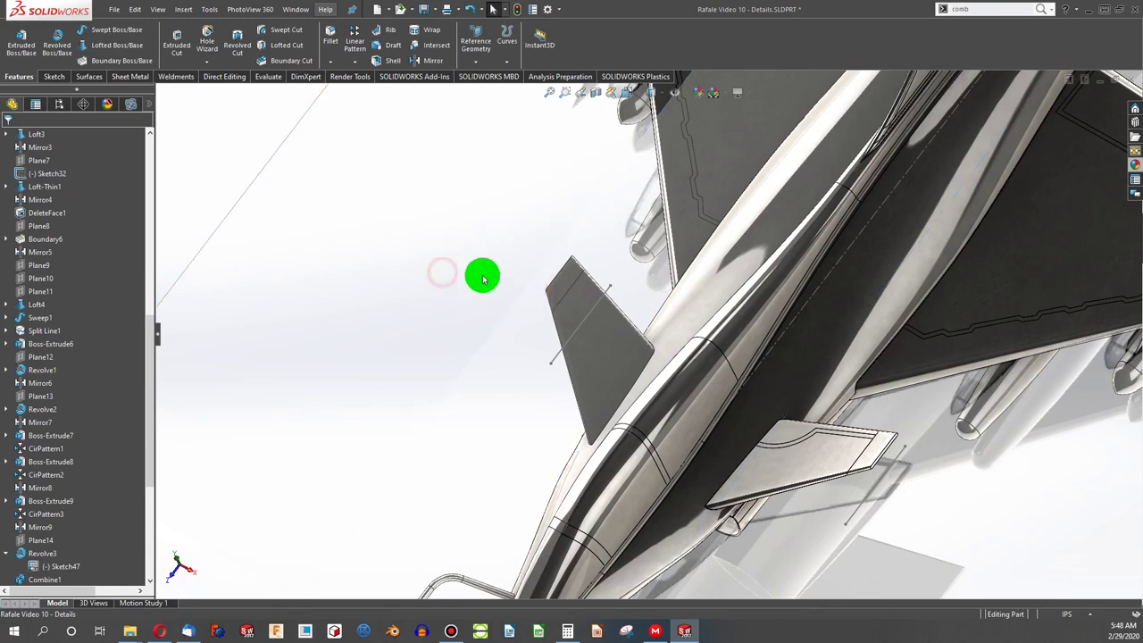
# Step: Compare the split lines on both canards and open Sketch52 of Split Line7 for editing
pyautogui.moveTo(482, 273); pyautogui.dragTo(548, 285, button='middle')
pyautogui.click(550, 286)
pyautogui.click(453, 328)
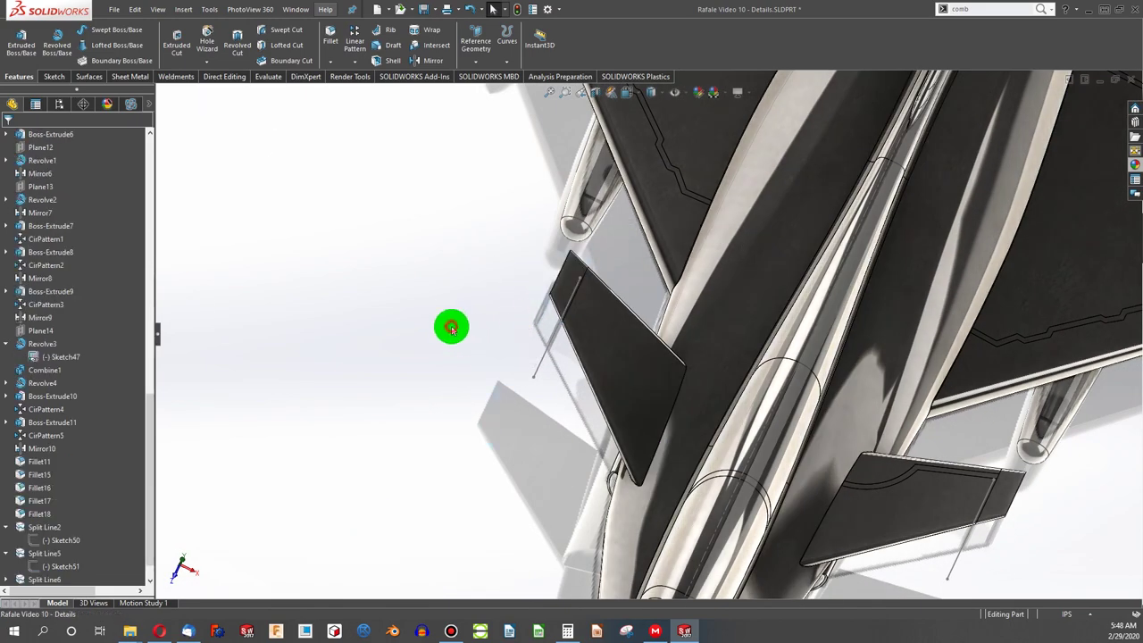
pyautogui.scroll(2, 534, 379)
pyautogui.scroll(-2, 98, 523)
pyautogui.click(31, 554)
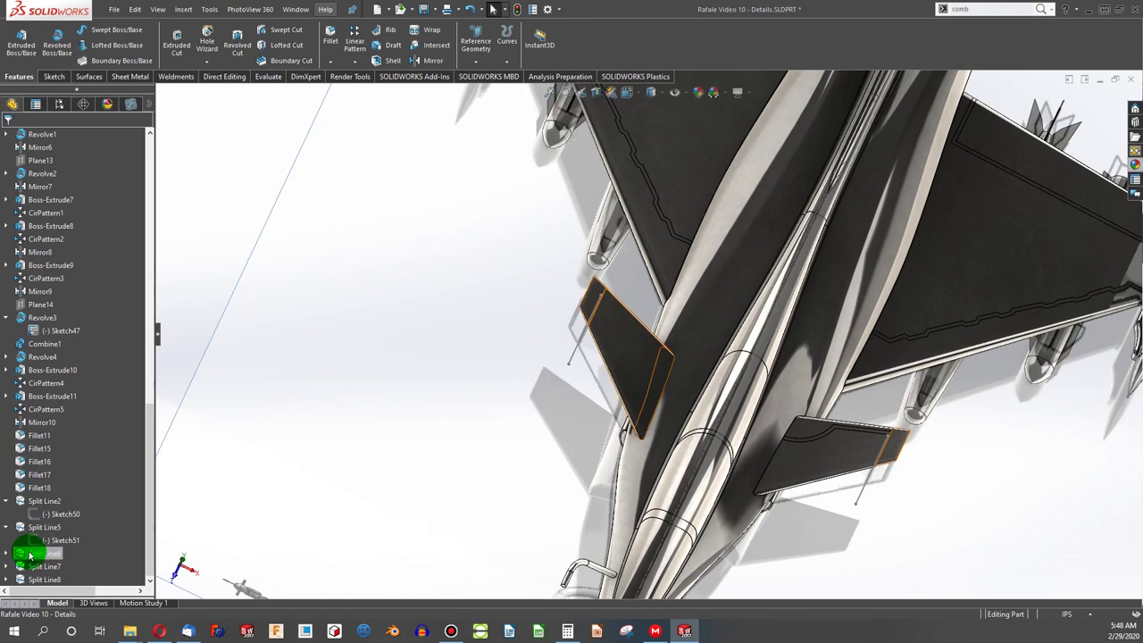
pyautogui.click(31, 567)
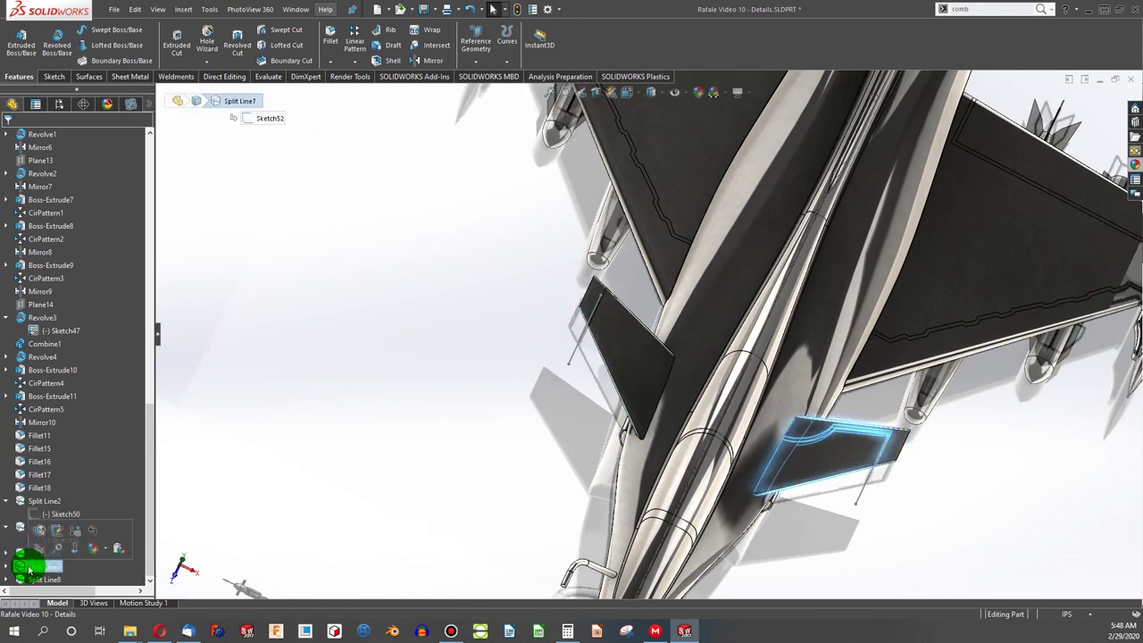
pyautogui.click(19, 555)
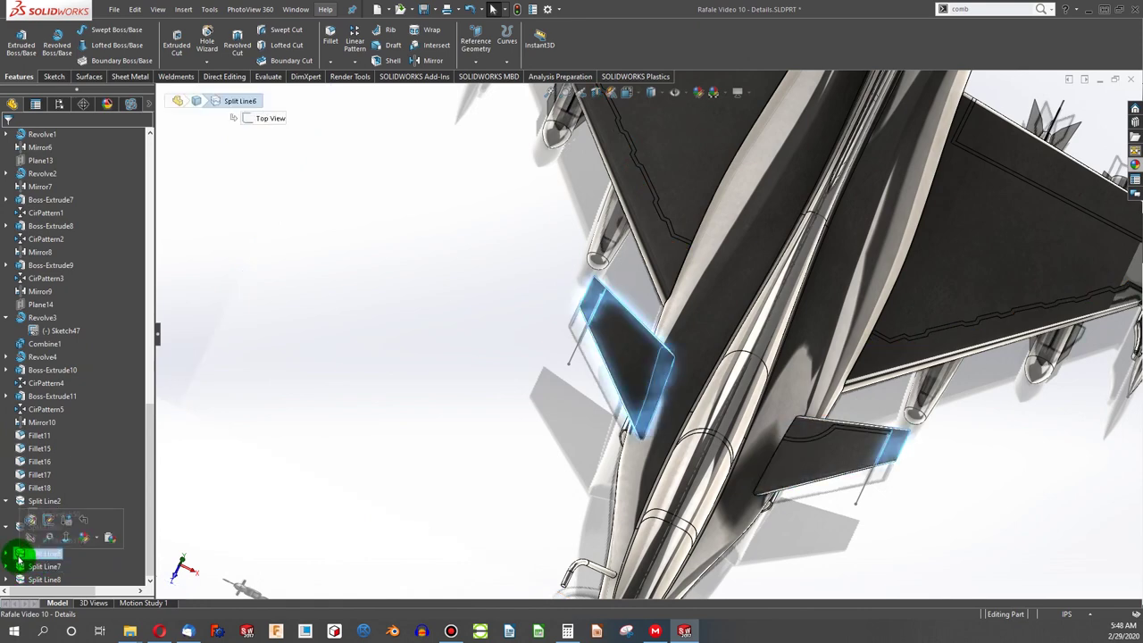
pyautogui.click(22, 566)
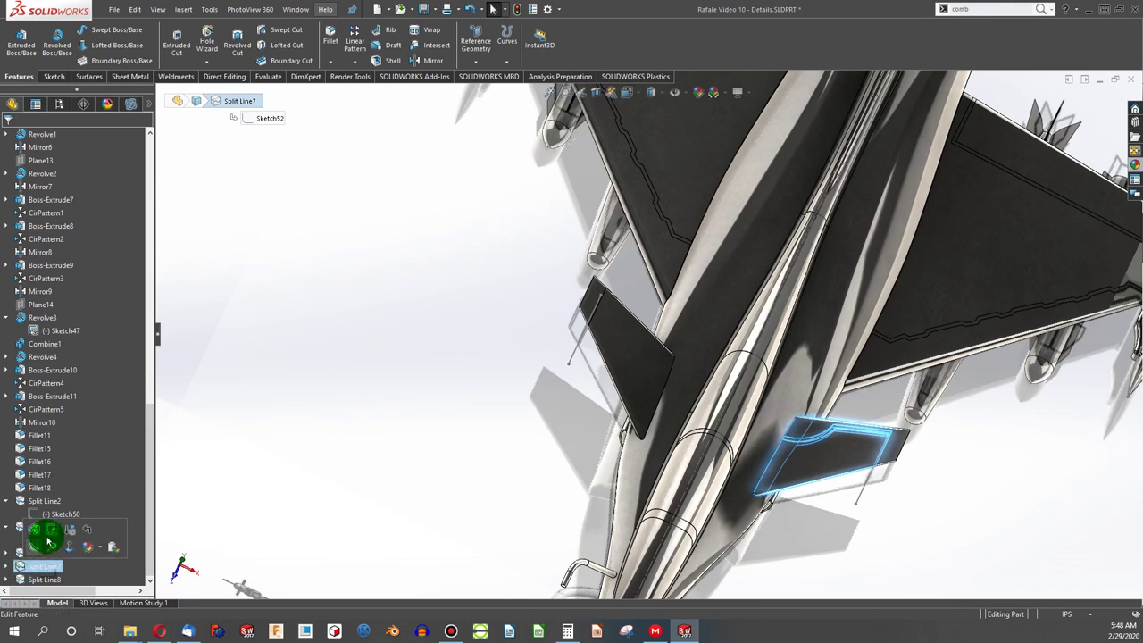
pyautogui.click(49, 536)
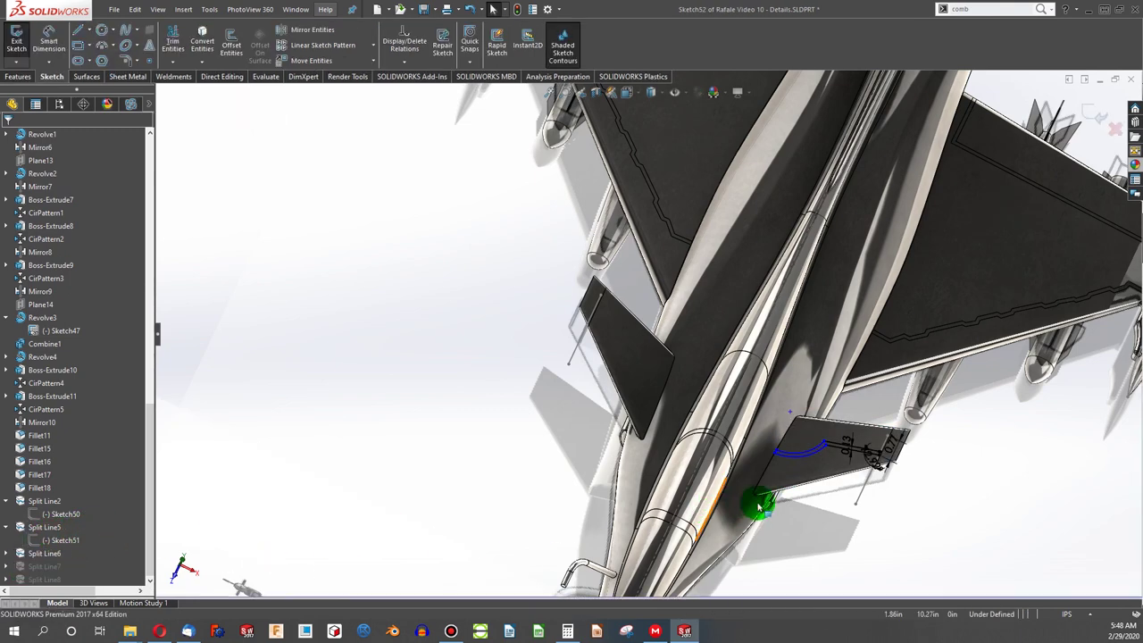
# Step: Draw a construction line from the origin at the nose along the fuselage centreline to the tail
pyautogui.click(1017, 447)
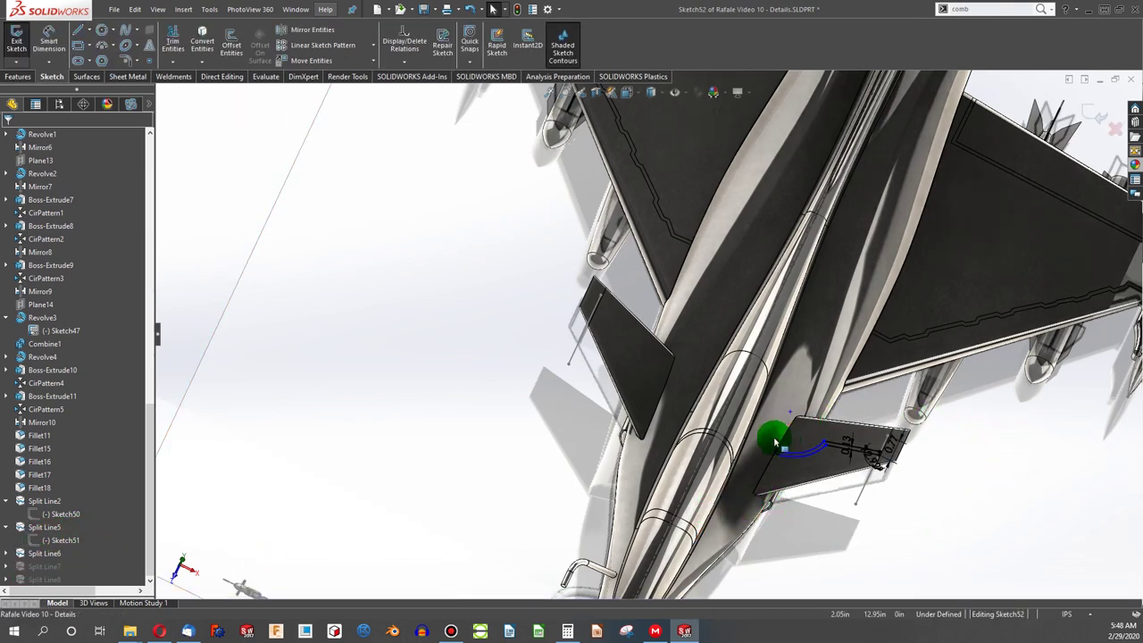
pyautogui.press('f')
pyautogui.moveTo(937, 541)
pyautogui.mouseDown()
pyautogui.moveTo(692, 393)
pyautogui.moveTo(620, 277)
pyautogui.mouseUp()
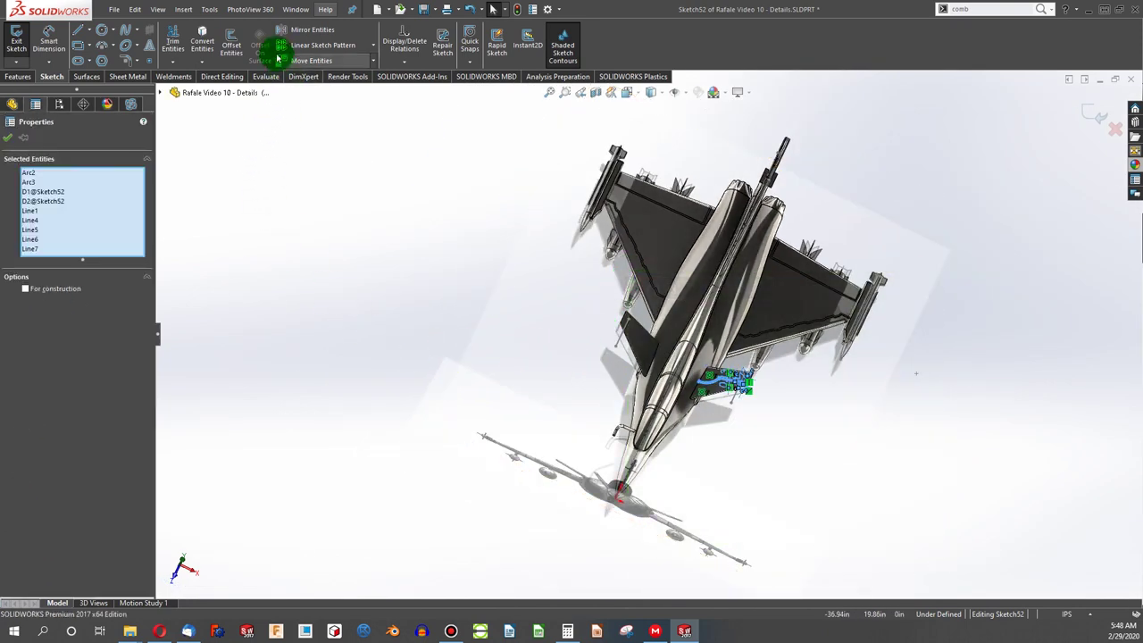
pyautogui.click(90, 33)
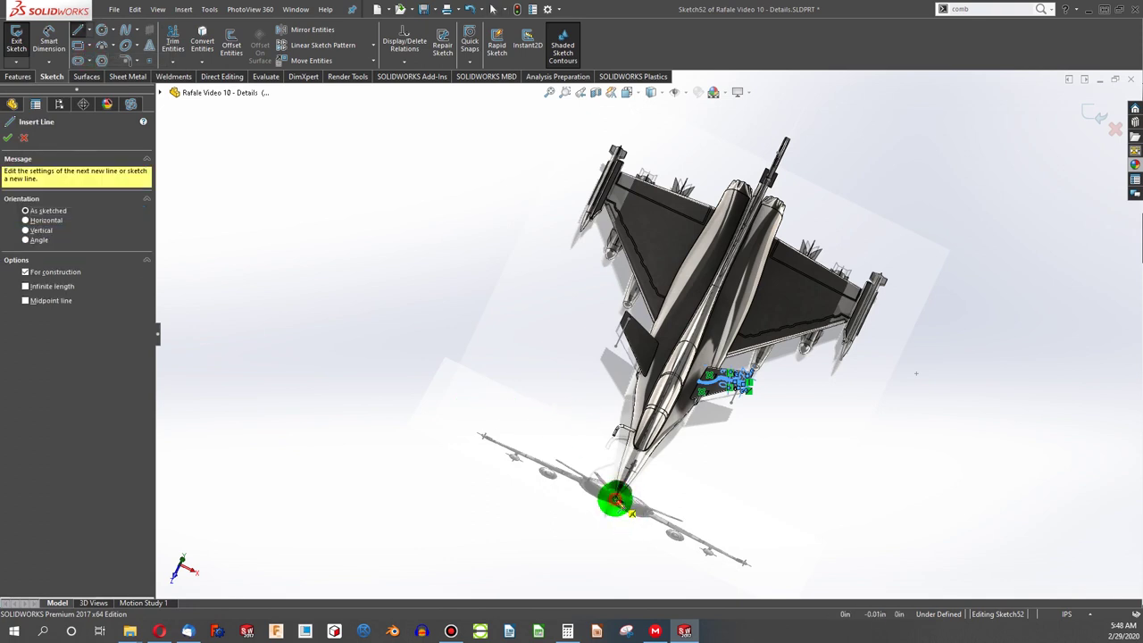
pyautogui.click(616, 500)
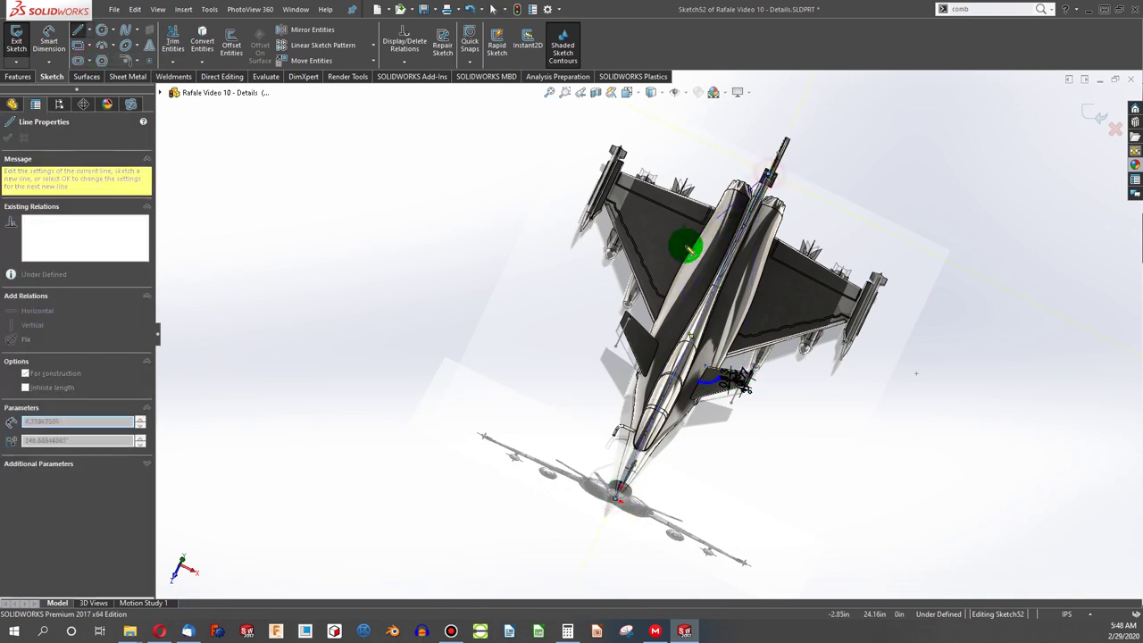
pyautogui.press('Escape')
# Step: Mirror the canard's panel arcs and lines about the construction line onto the opposite canard
pyautogui.moveTo(986, 519)
pyautogui.mouseDown()
pyautogui.moveTo(709, 334)
pyautogui.moveTo(643, 305)
pyautogui.mouseUp()
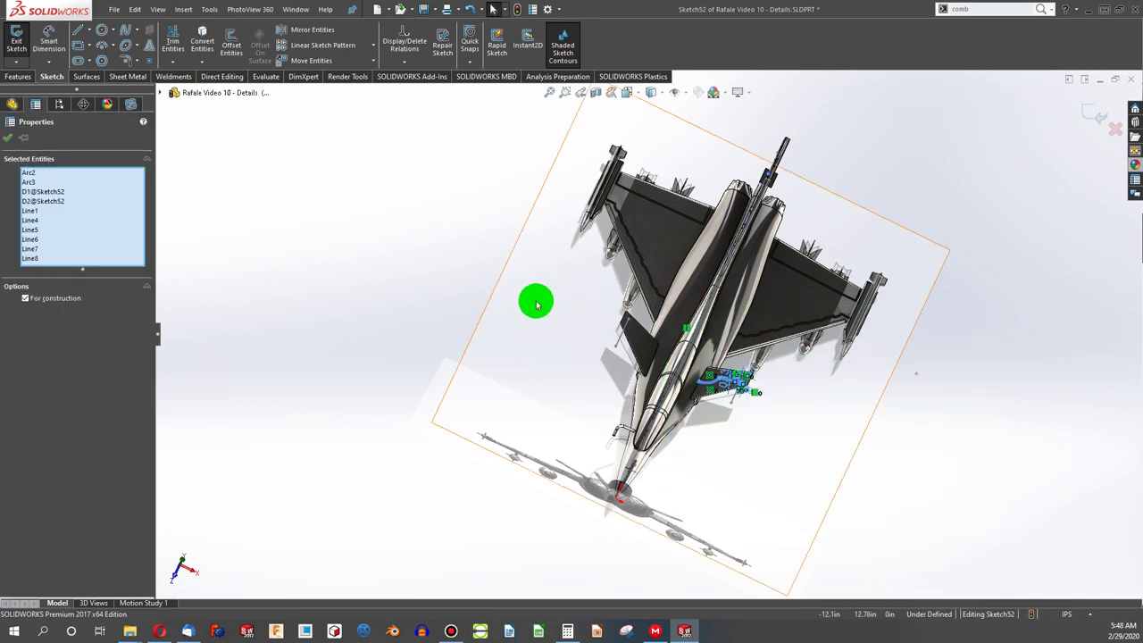
pyautogui.click(299, 38)
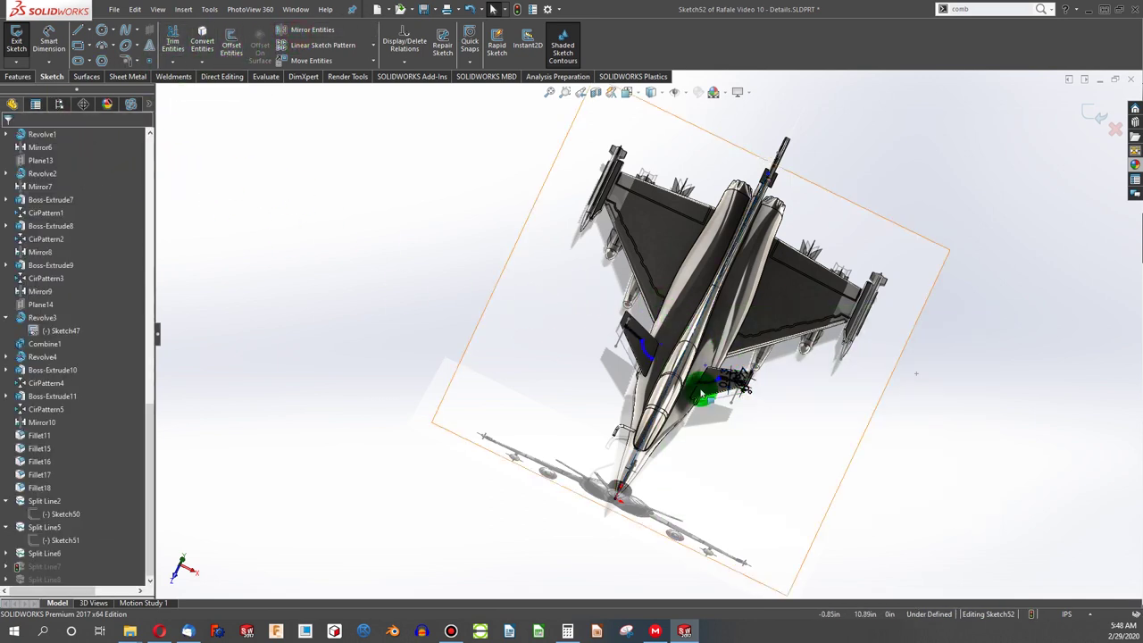
# Step: Exit the mirrored canard sketch and rebuild the model
pyautogui.scroll(3, 691, 364)
pyautogui.scroll(-10, 676, 355)
pyautogui.click(324, 60)
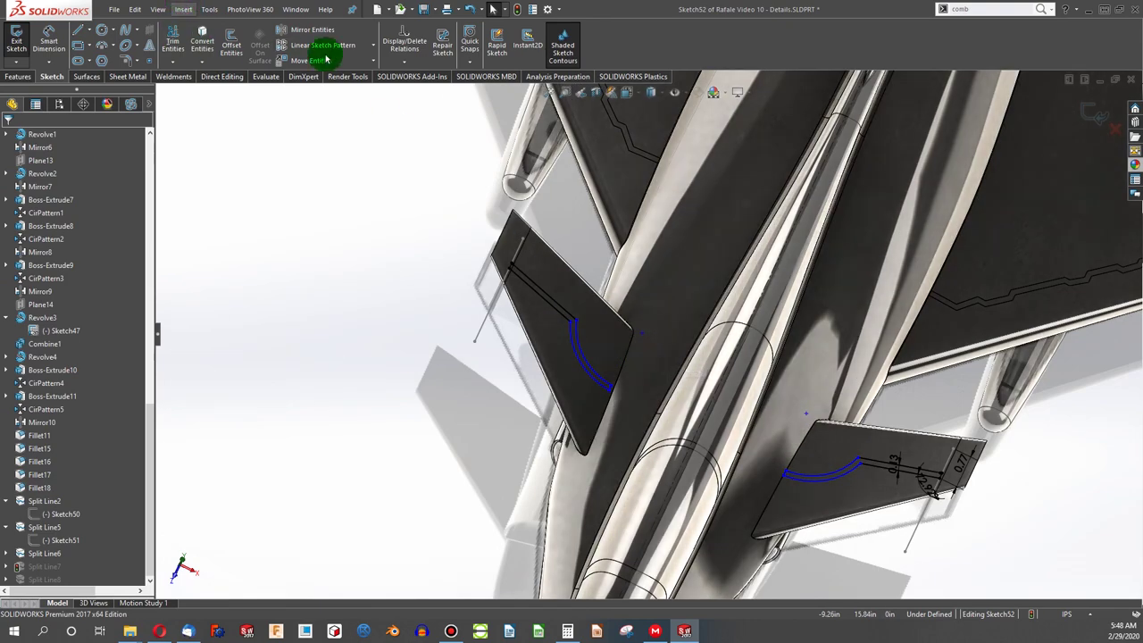
pyautogui.click(518, 11)
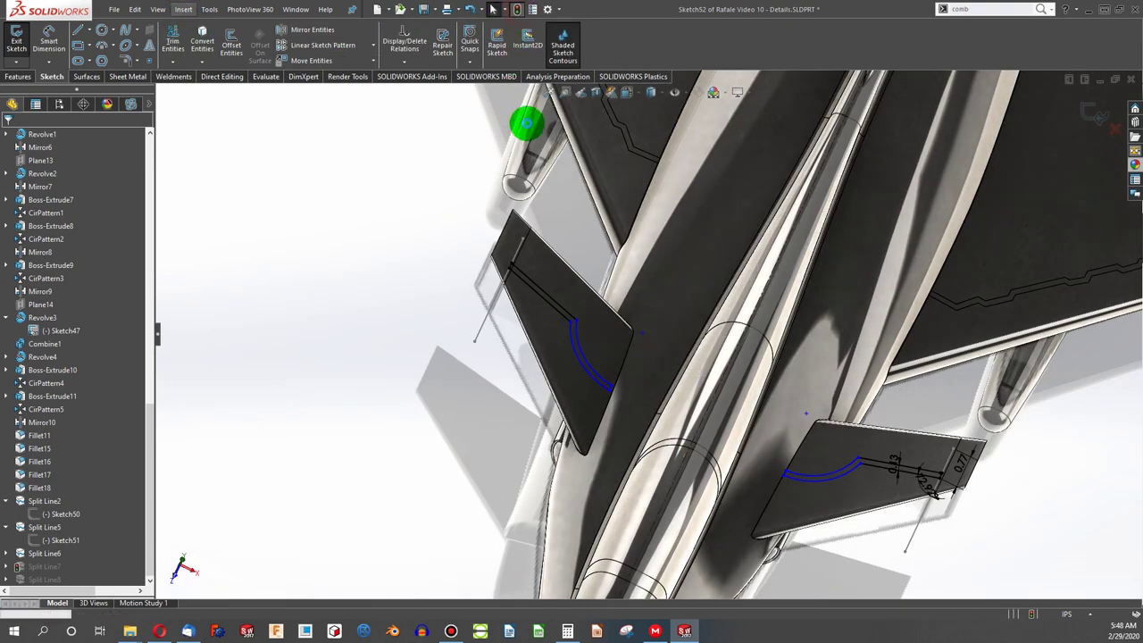
pyautogui.click(39, 554)
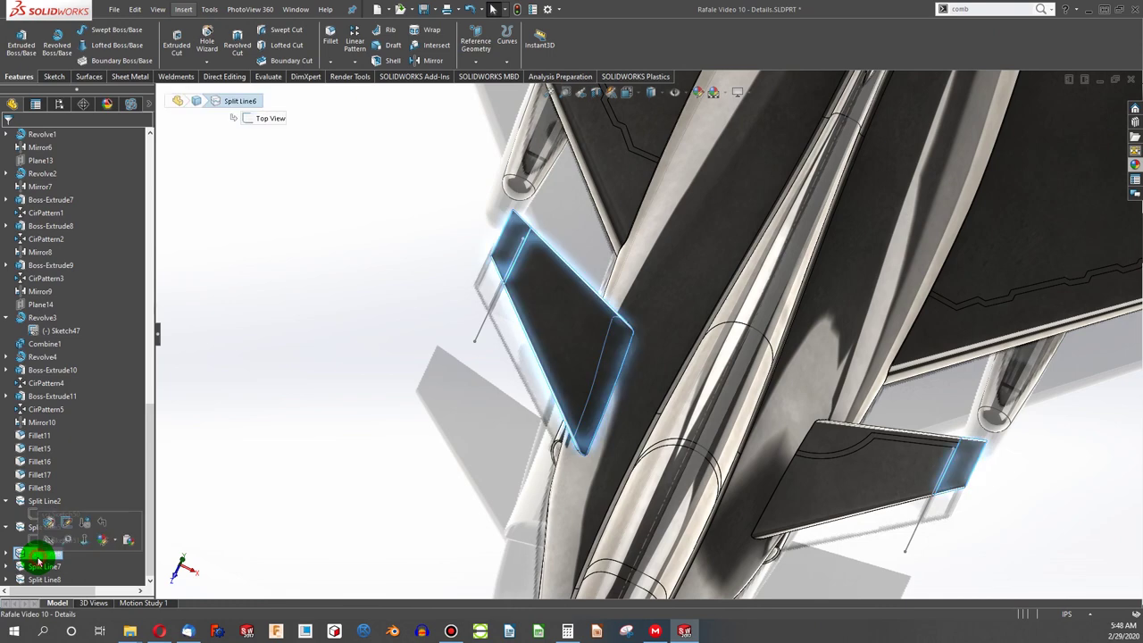
pyautogui.rightClick(39, 557)
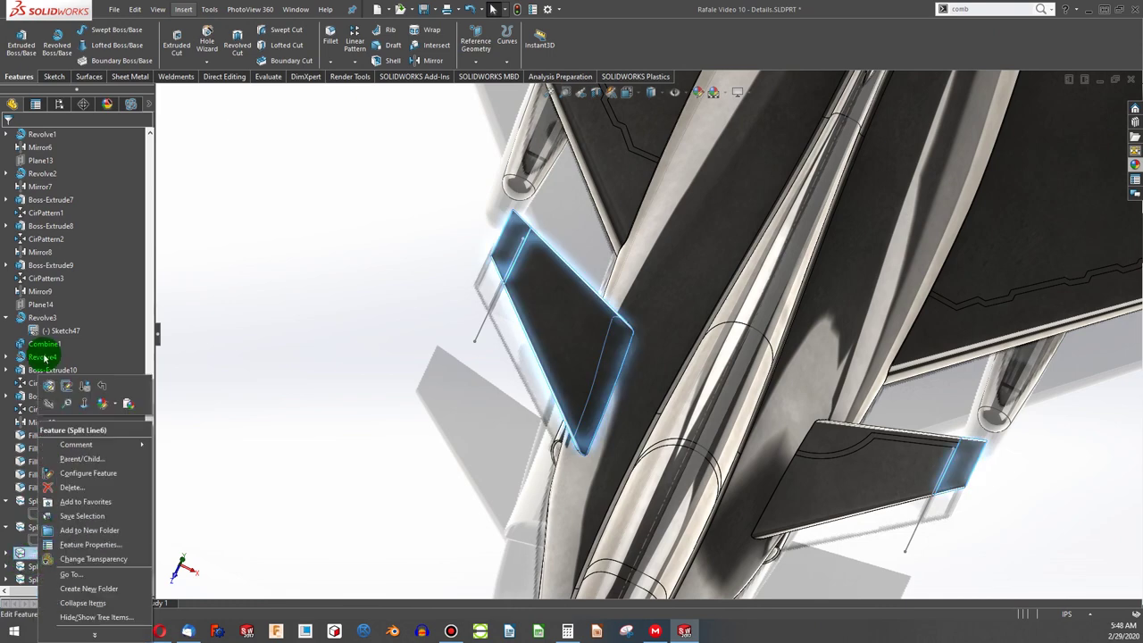
pyautogui.click(51, 390)
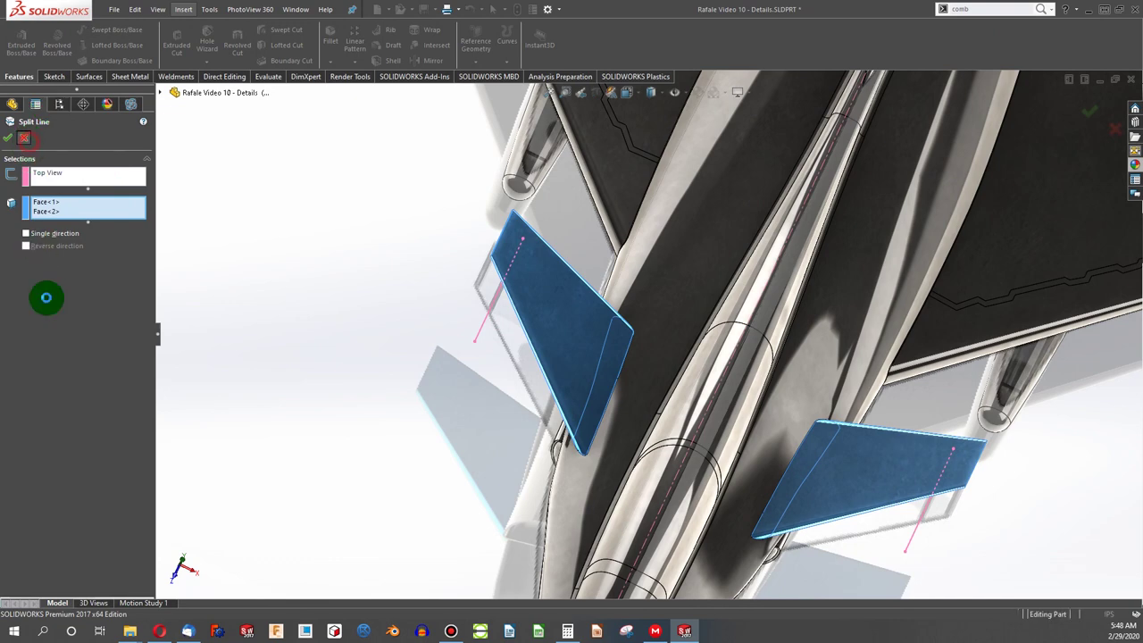
pyautogui.scroll(-6, 73, 543)
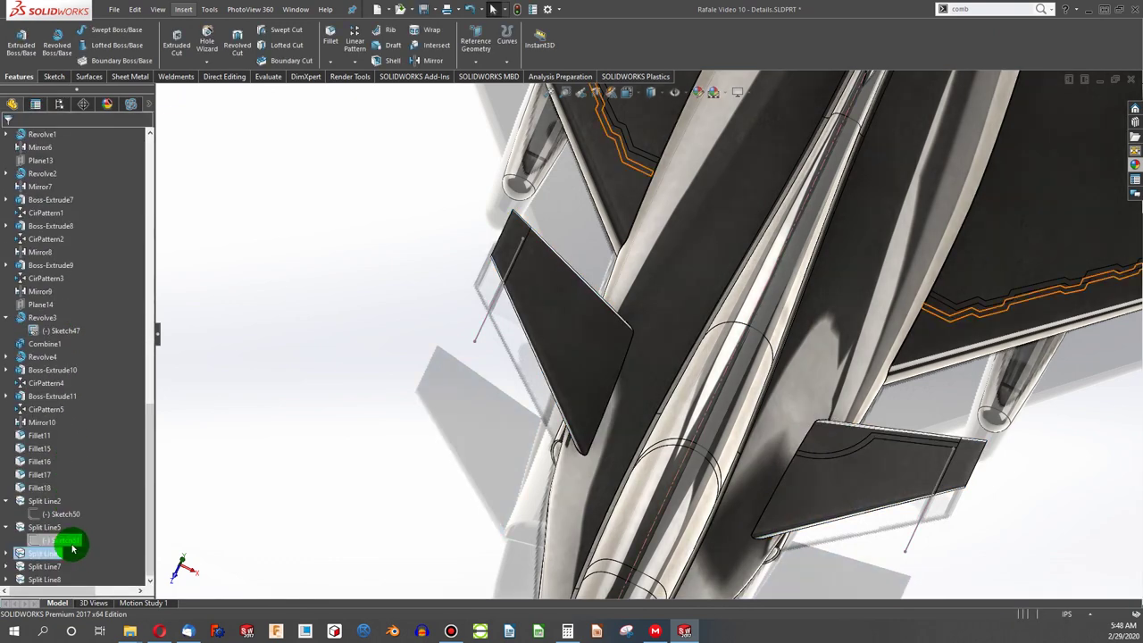
# Step: Edit the Split Line7 feature and add the opposite canard's upper face and the adjoining fuselage face to the faces to split
pyautogui.rightClick(46, 566)
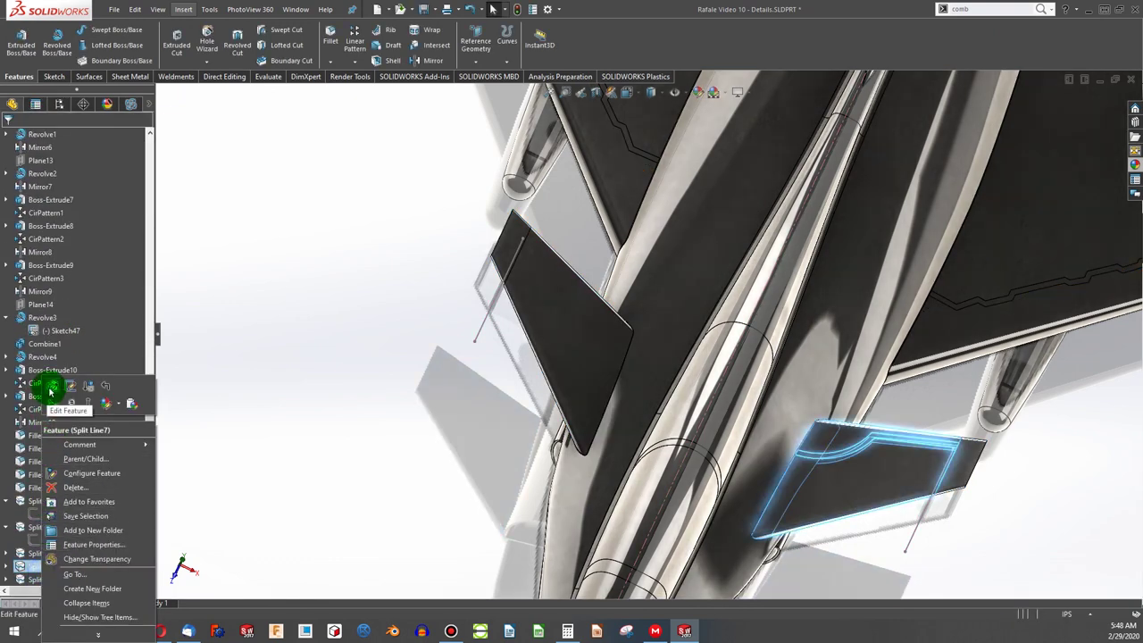
pyautogui.click(50, 390)
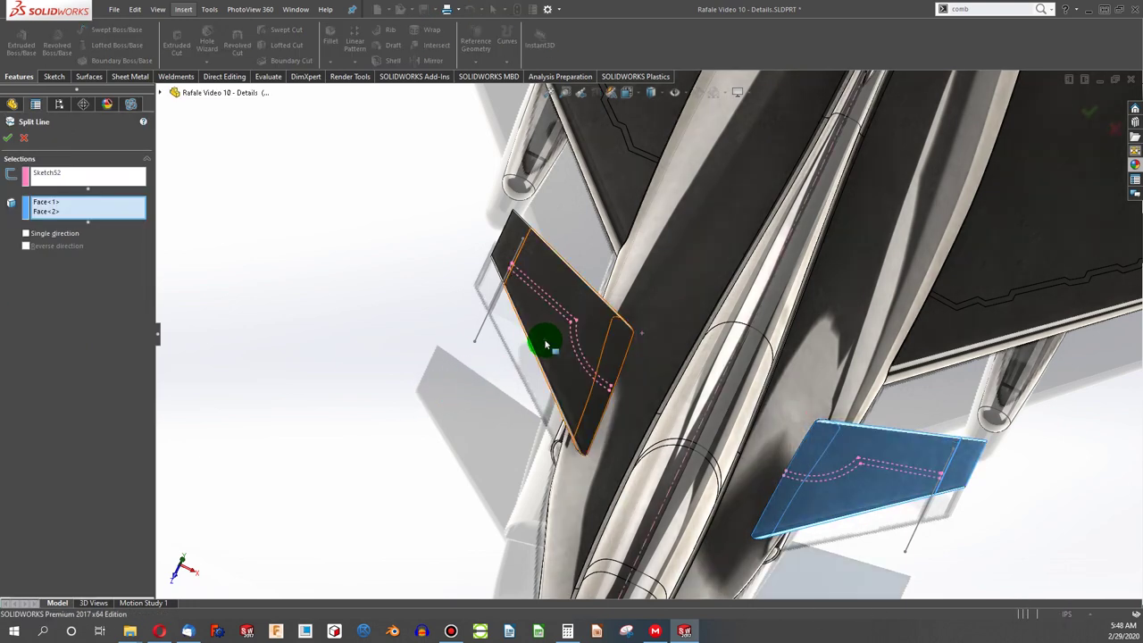
pyautogui.click(571, 358)
pyautogui.click(611, 416)
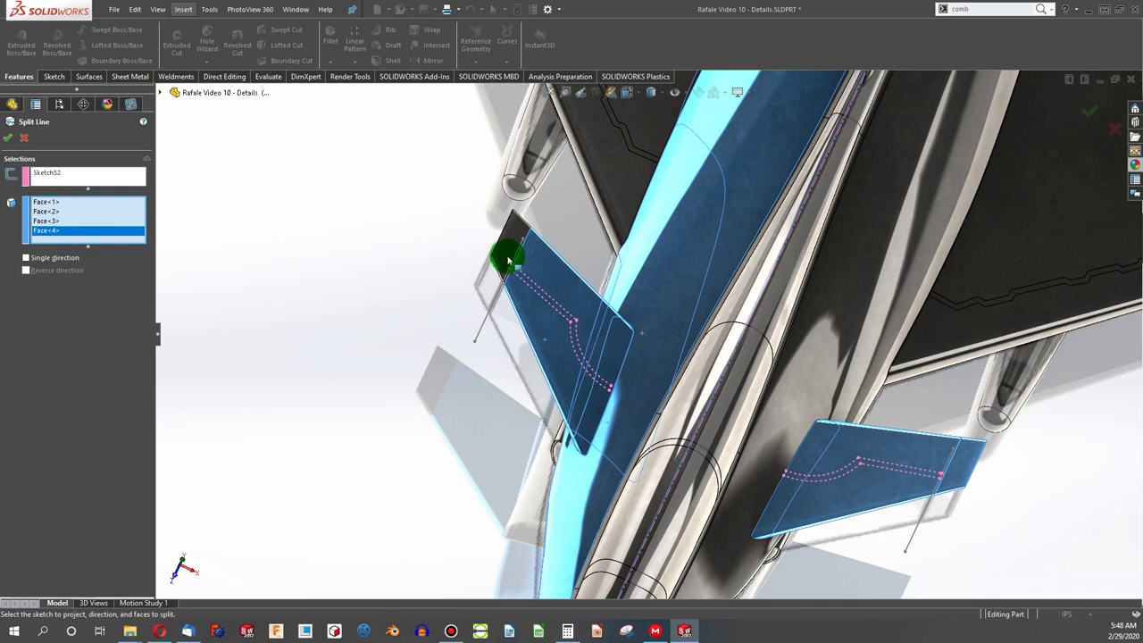
pyautogui.click(768, 426)
pyautogui.click(776, 429)
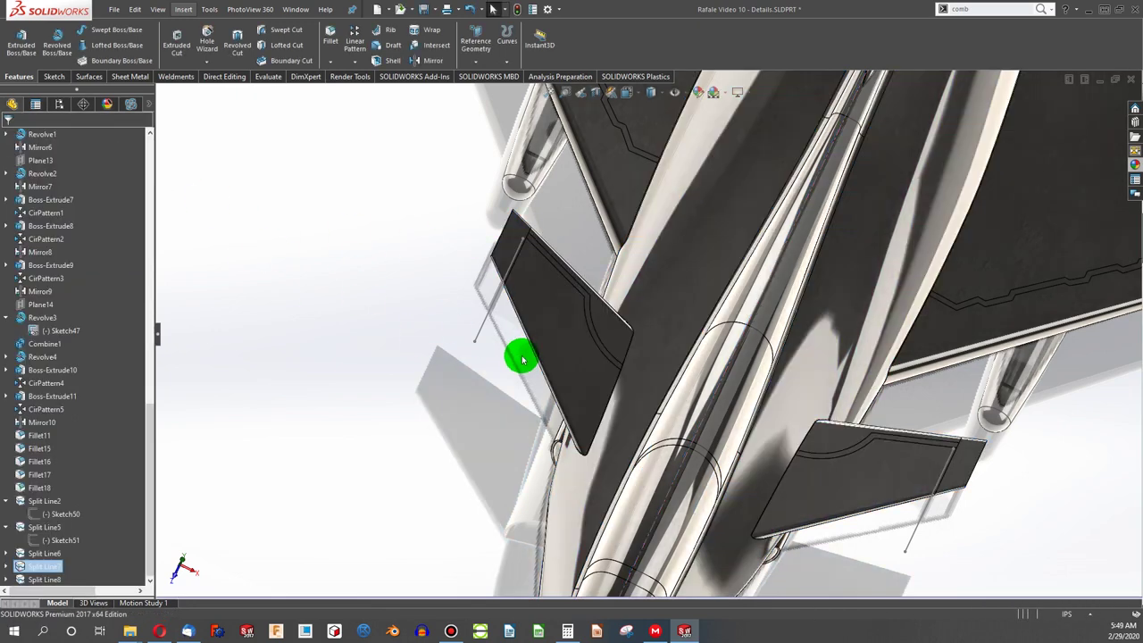
# Step: Edit the Split Line8 feature and add the narrow faces along the fin's leading edge to the faces to split
pyautogui.scroll(1, 595, 363)
pyautogui.moveTo(596, 361)
pyautogui.mouseDown(button='middle')
pyautogui.moveTo(548, 406)
pyautogui.moveTo(559, 467)
pyautogui.moveTo(584, 342)
pyautogui.moveTo(231, 366)
pyautogui.mouseUp(button='middle')
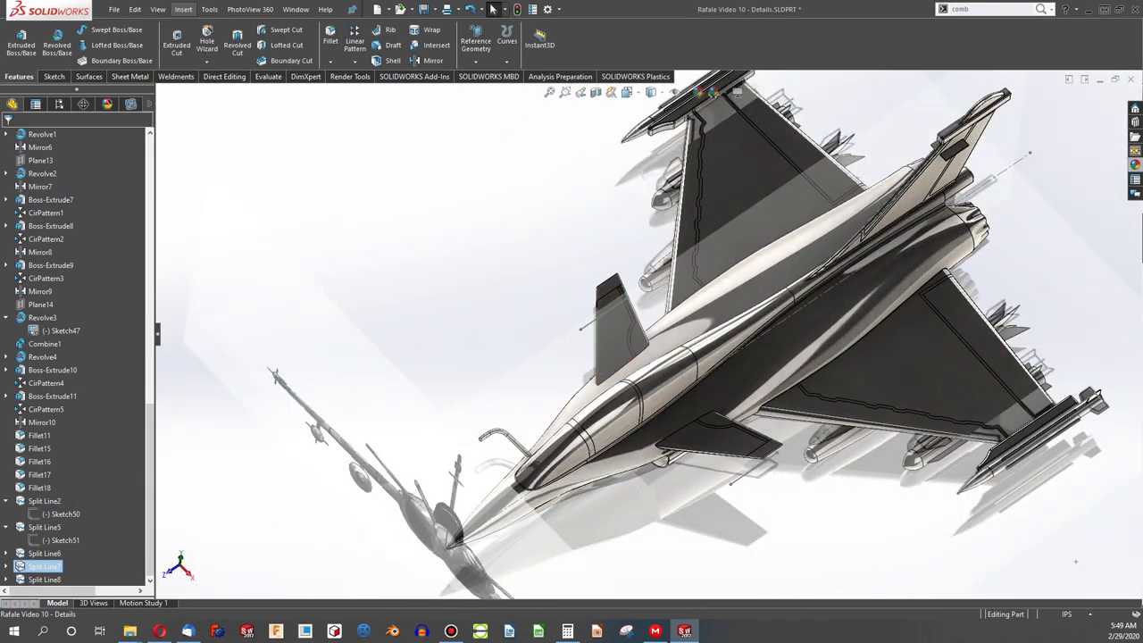
pyautogui.moveTo(455, 362); pyautogui.dragTo(533, 434, button='middle')
pyautogui.scroll(-6, 743, 197)
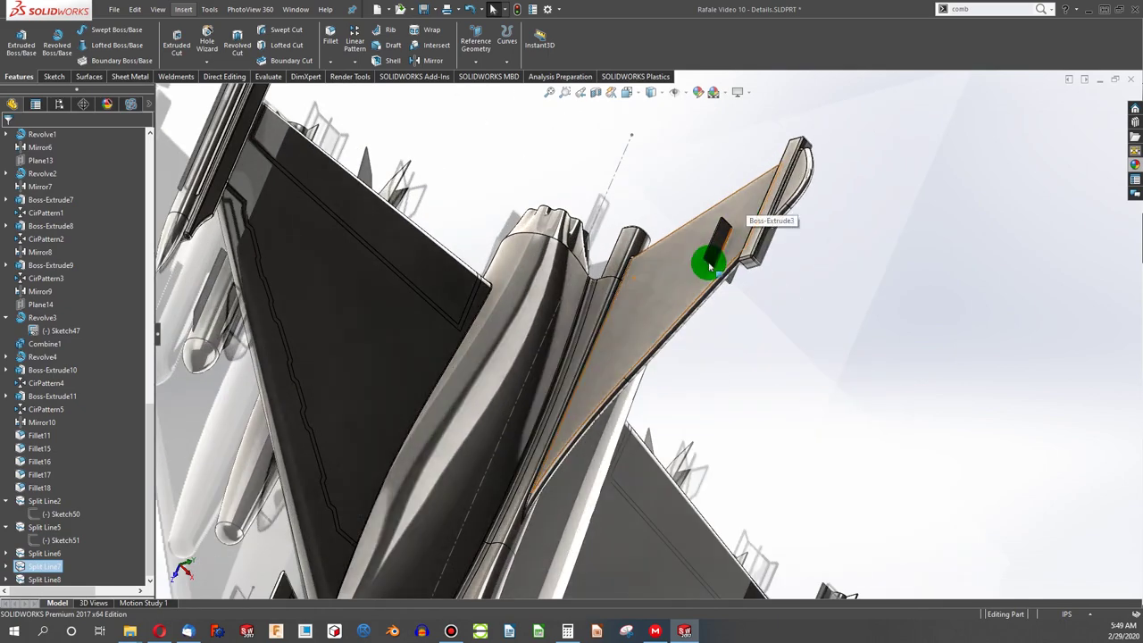
pyautogui.moveTo(700, 262); pyautogui.dragTo(631, 203, button='middle')
pyautogui.scroll(5, 632, 201)
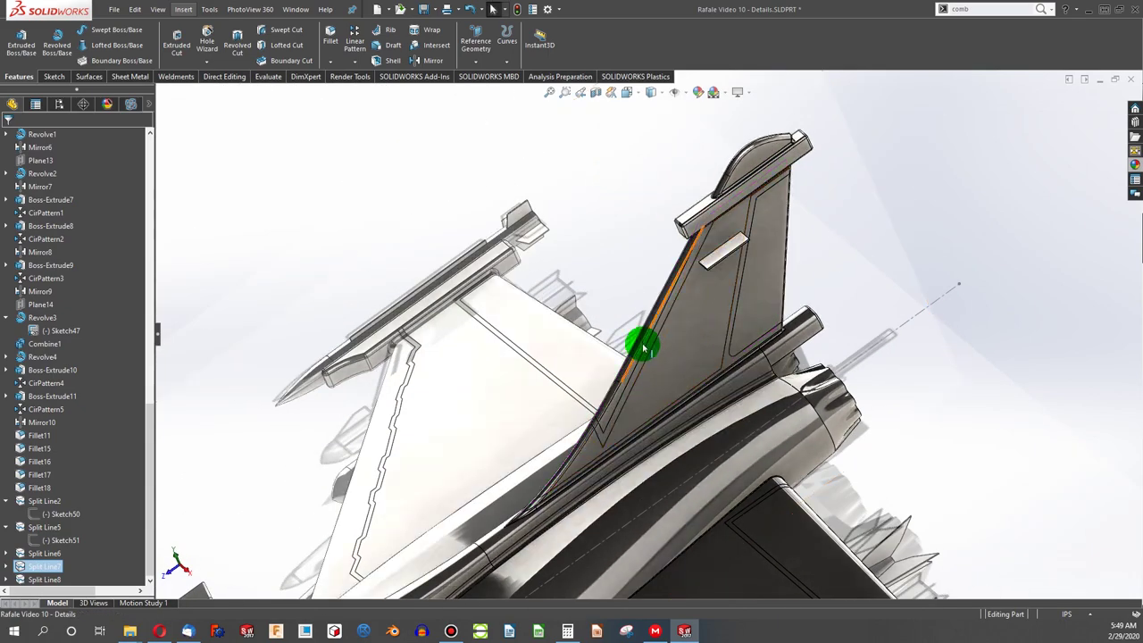
pyautogui.rightClick(40, 579)
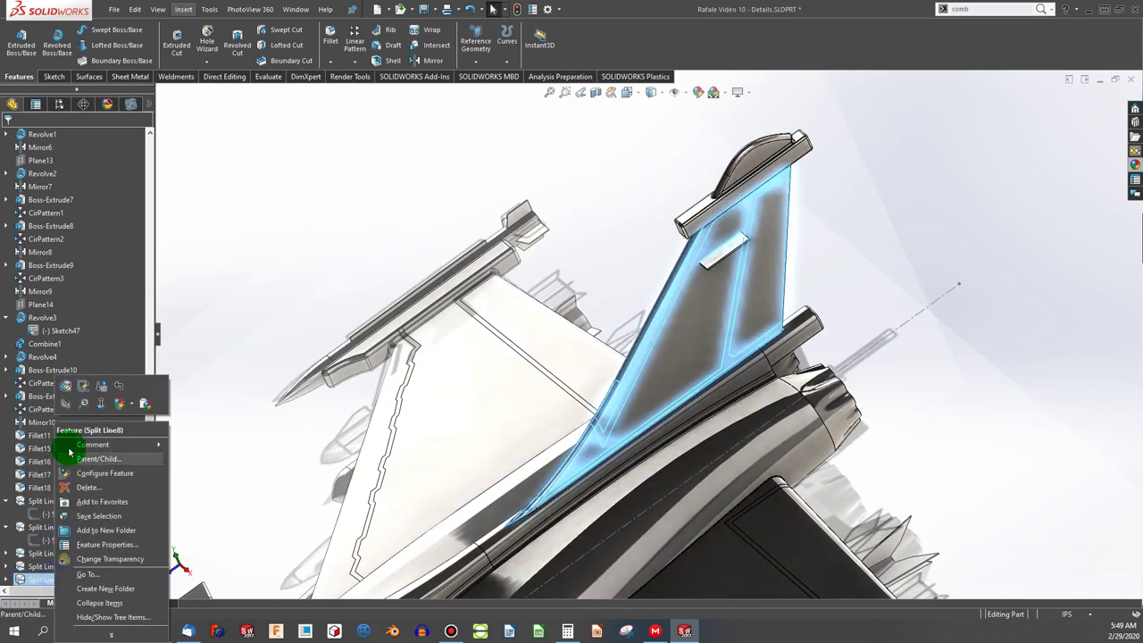
pyautogui.click(78, 390)
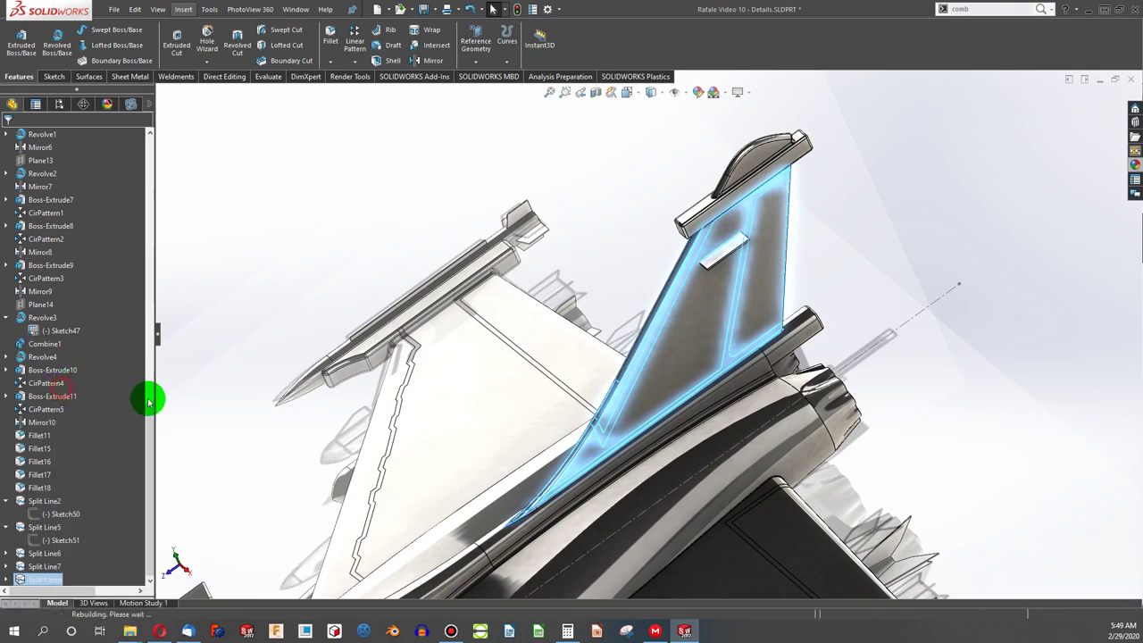
pyautogui.moveTo(586, 319); pyautogui.dragTo(885, 440, button='middle')
pyautogui.click(885, 440)
pyautogui.scroll(-10, 893, 465)
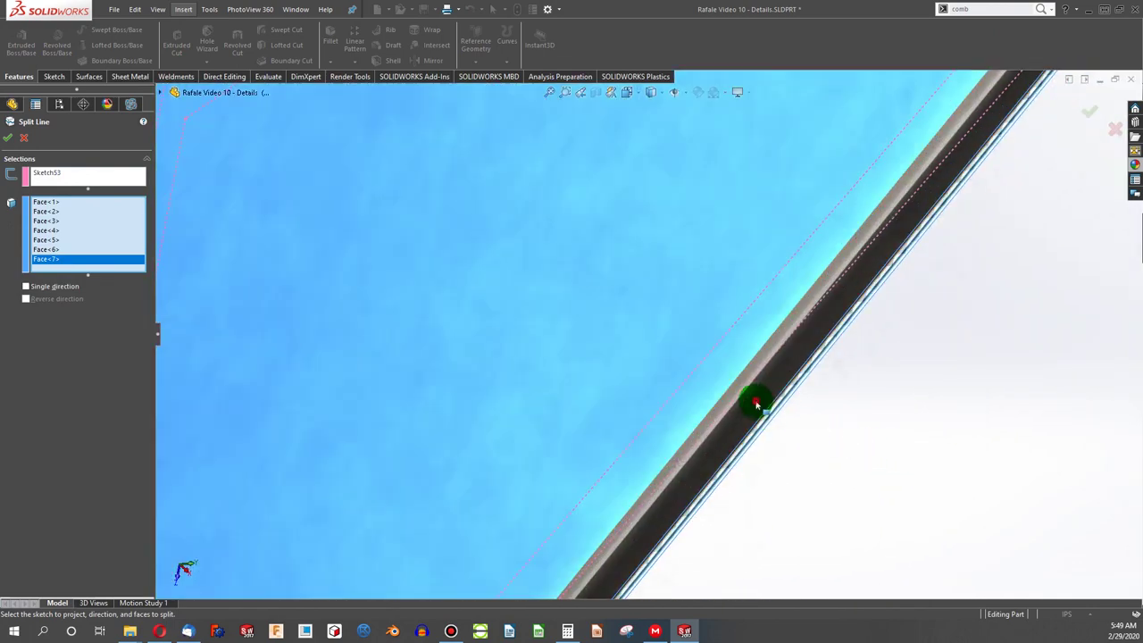
pyautogui.click(757, 404)
pyautogui.scroll(10, 753, 401)
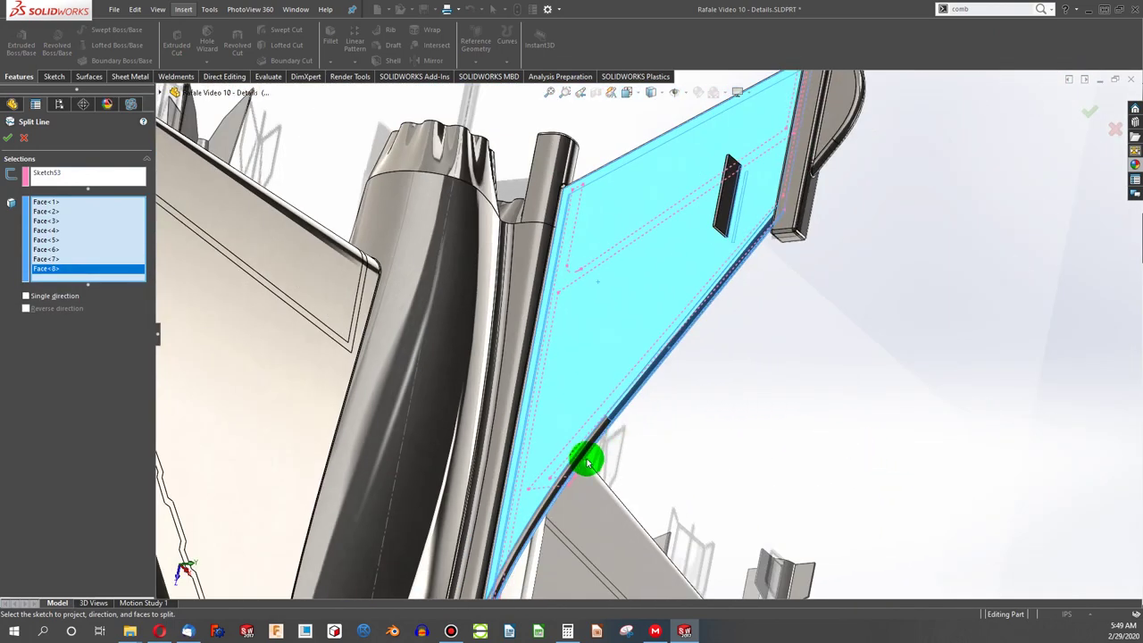
# Step: Add the curved lower leading-edge face and the narrow faces at the fin's forward root to the faces to split
pyautogui.click(593, 446)
pyautogui.scroll(-10, 593, 429)
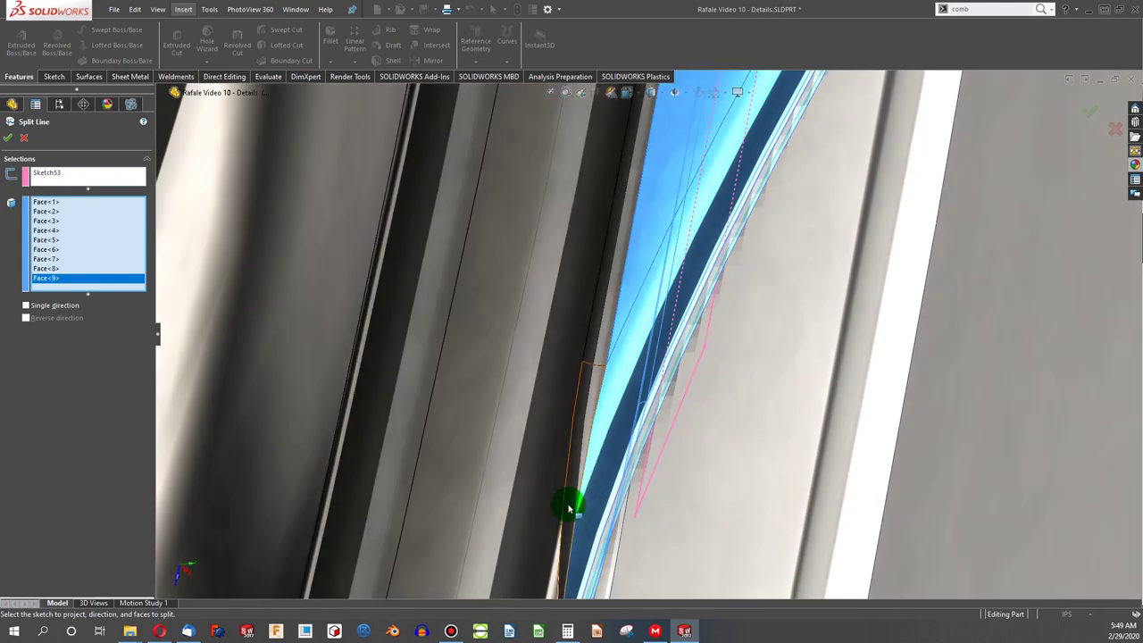
pyautogui.click(568, 509)
pyautogui.click(600, 350)
pyautogui.scroll(10, 608, 379)
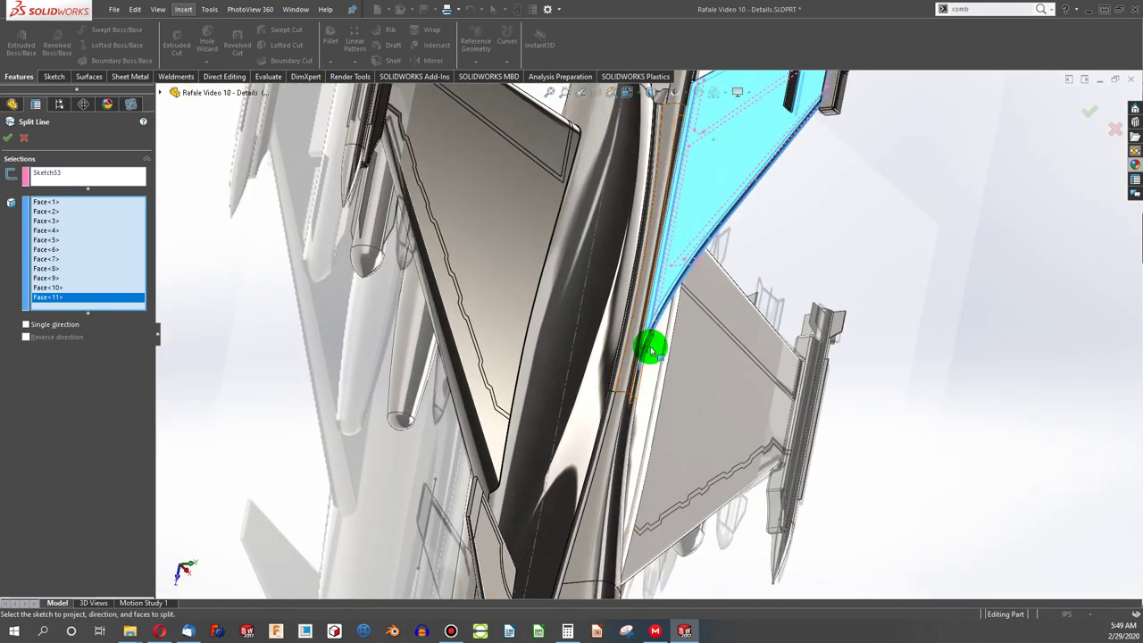
# Step: Add the root, trailing-edge and rear corner faces of the fin to the faces to split and apply the Split Line8 change
pyautogui.scroll(5, 724, 193)
pyautogui.scroll(-10, 709, 173)
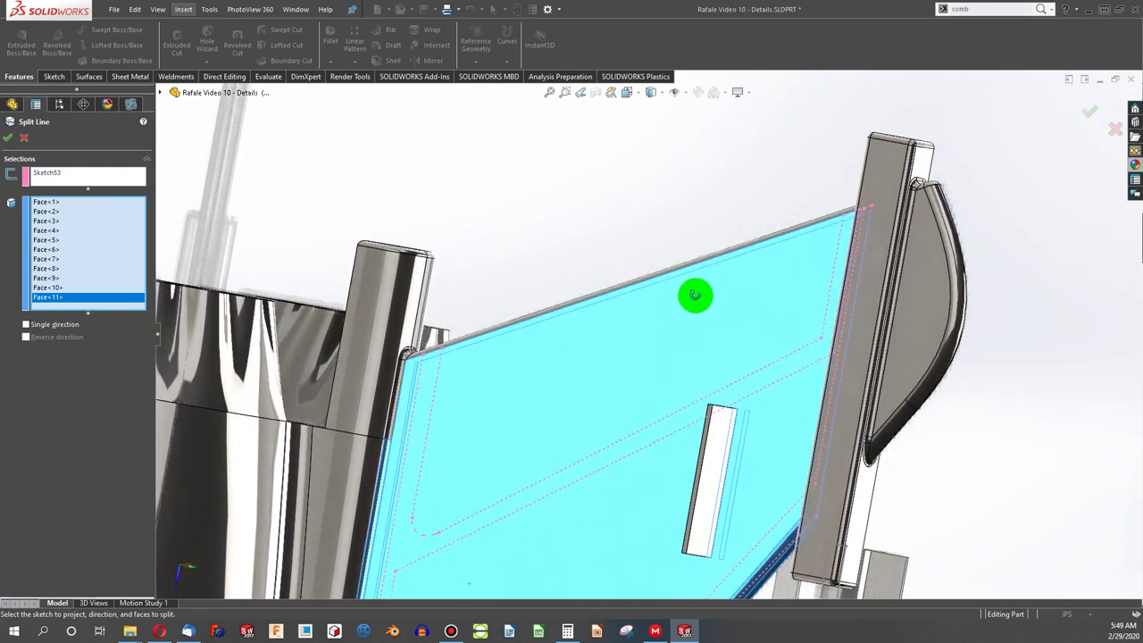
pyautogui.scroll(5, 577, 286)
pyautogui.scroll(-10, 314, 280)
pyautogui.click(391, 228)
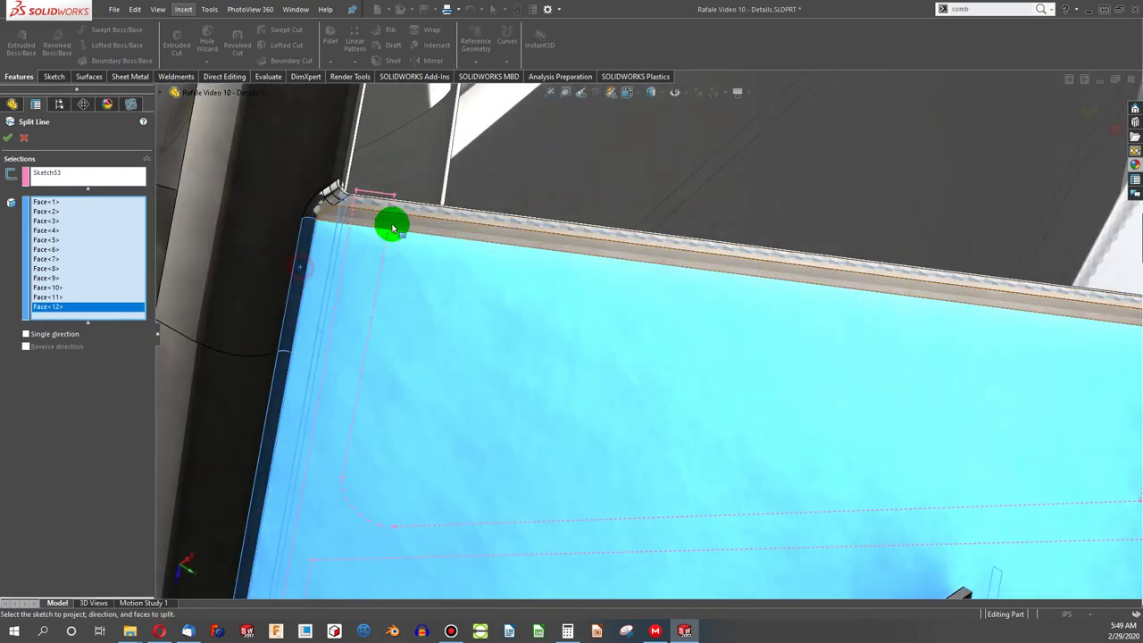
pyautogui.click(391, 228)
pyautogui.click(335, 217)
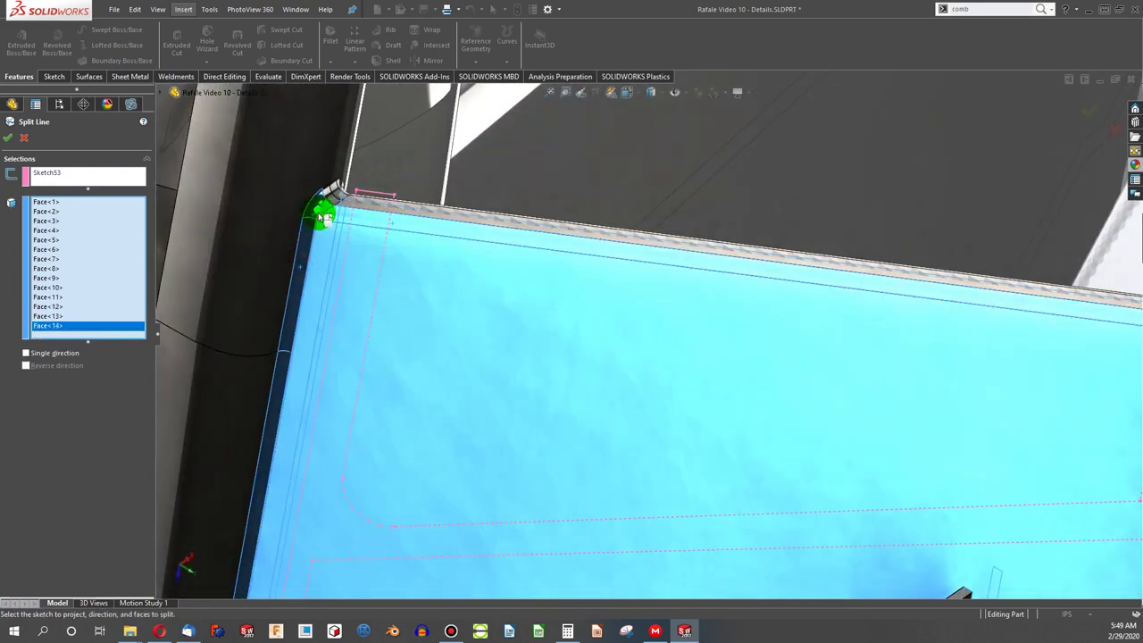
pyautogui.press('Return')
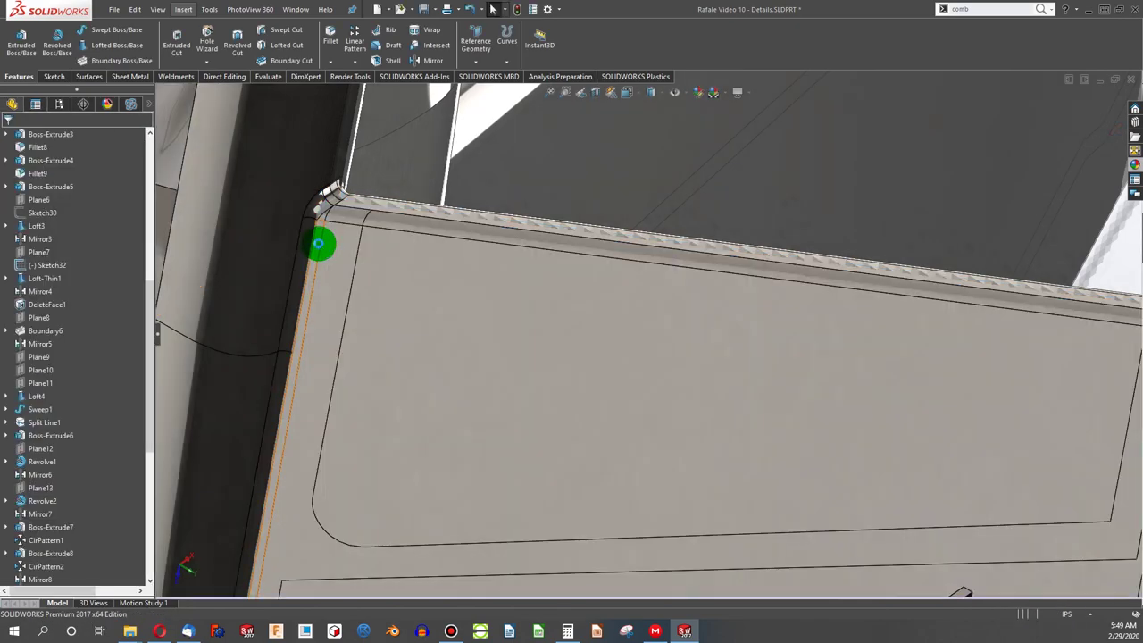
# Step: Hide the Side View reference sketch
pyautogui.scroll(9, 377, 288)
pyautogui.moveTo(521, 387); pyautogui.dragTo(500, 329, button='middle')
pyautogui.scroll(-5, 518, 375)
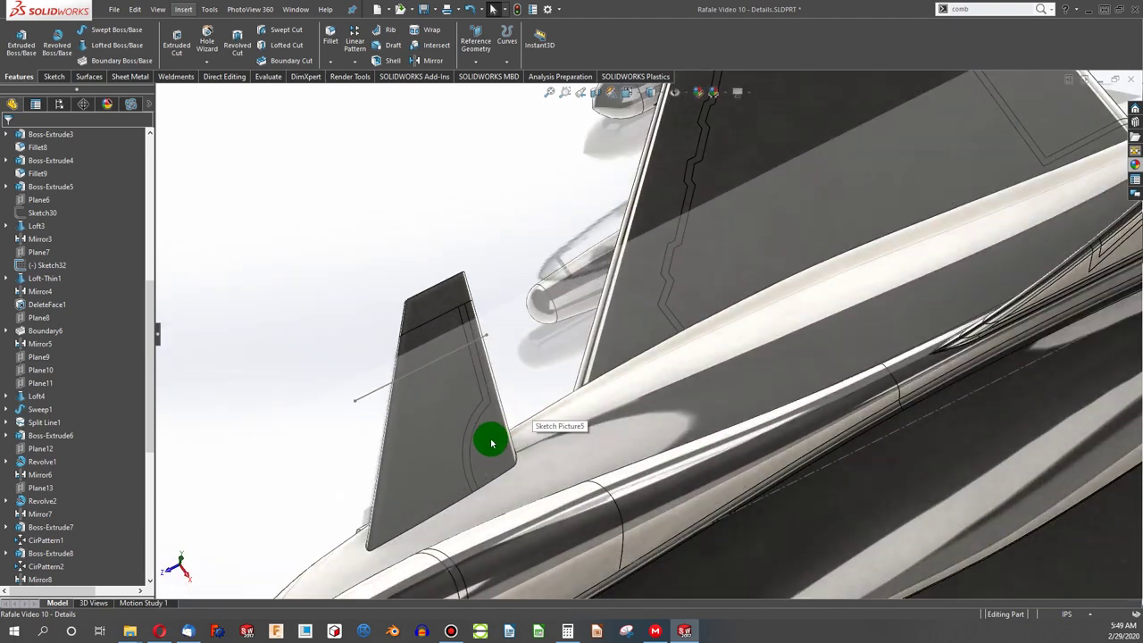
pyautogui.scroll(-1, 472, 358)
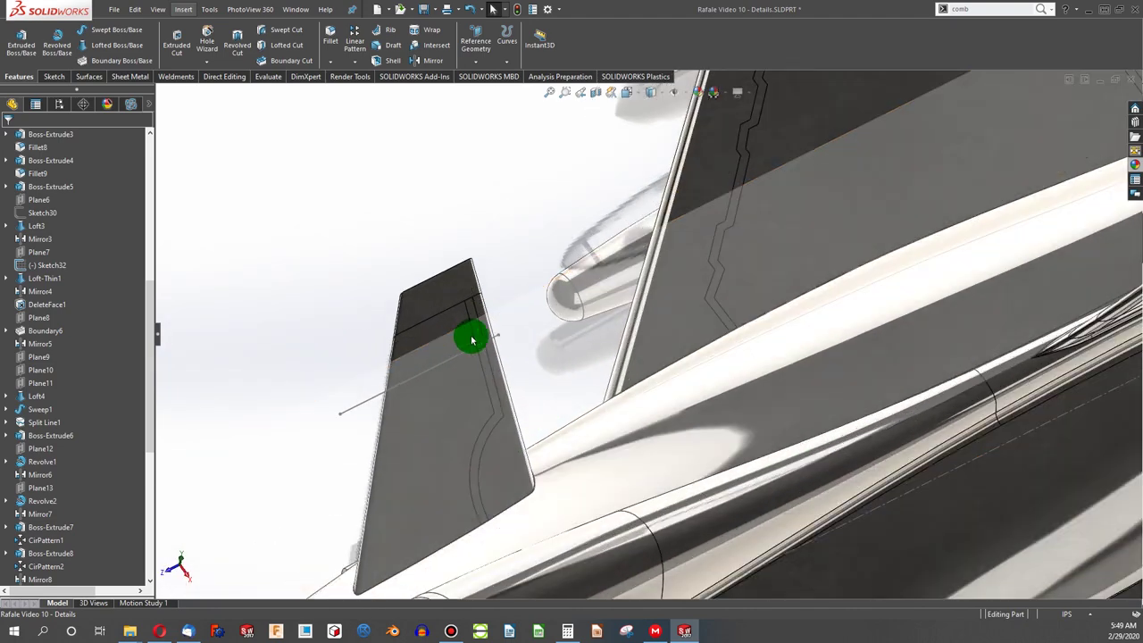
pyautogui.scroll(10, 90, 286)
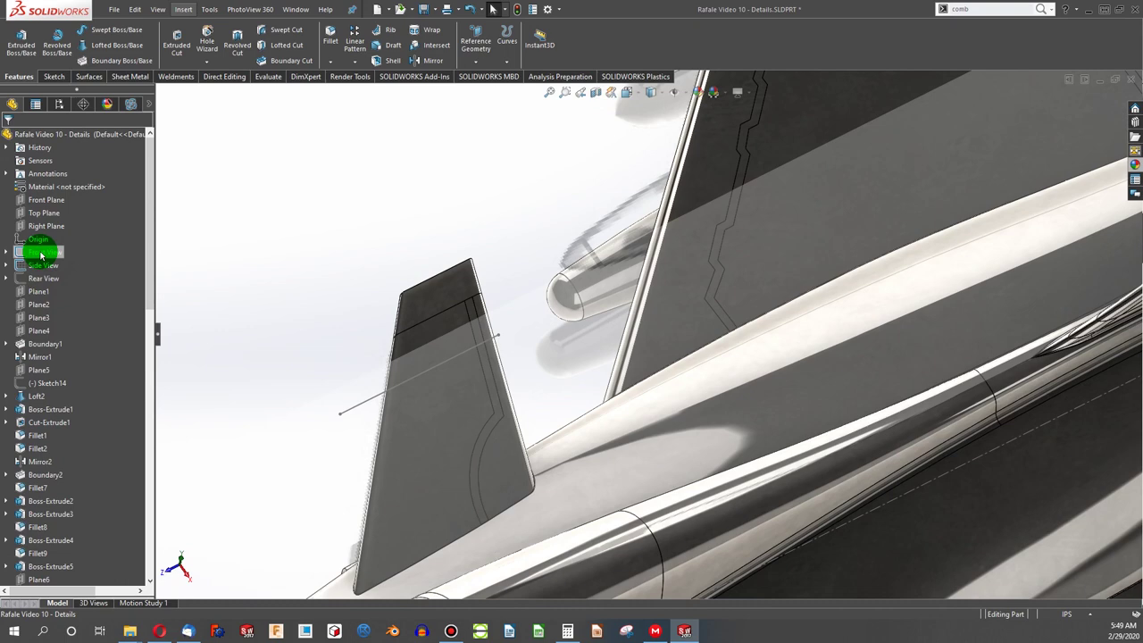
pyautogui.click(42, 263)
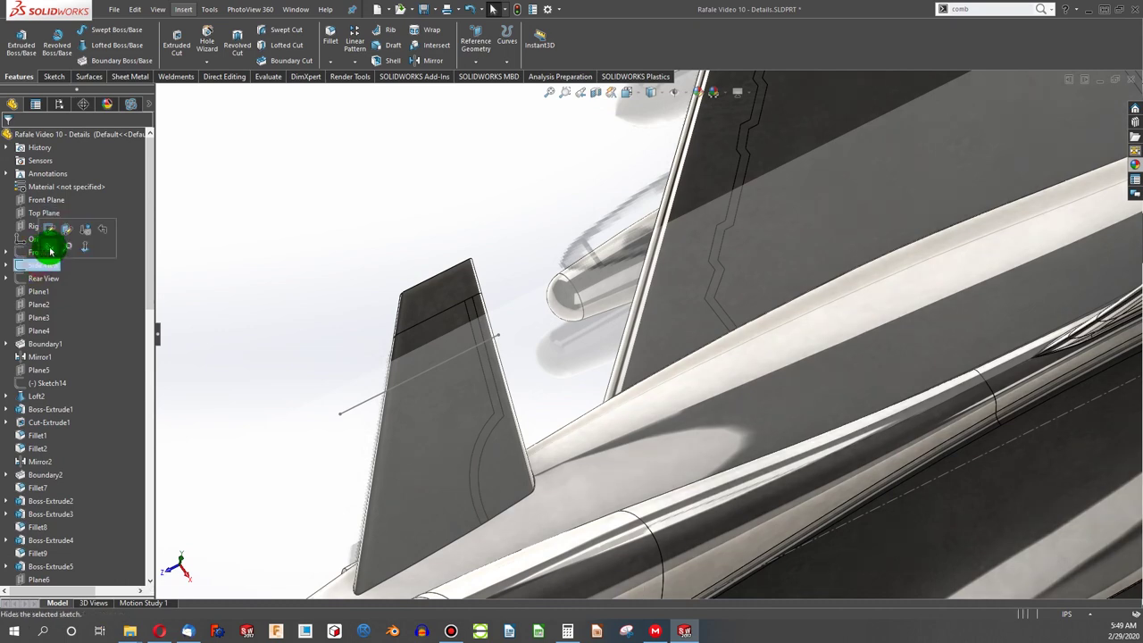
pyautogui.click(75, 286)
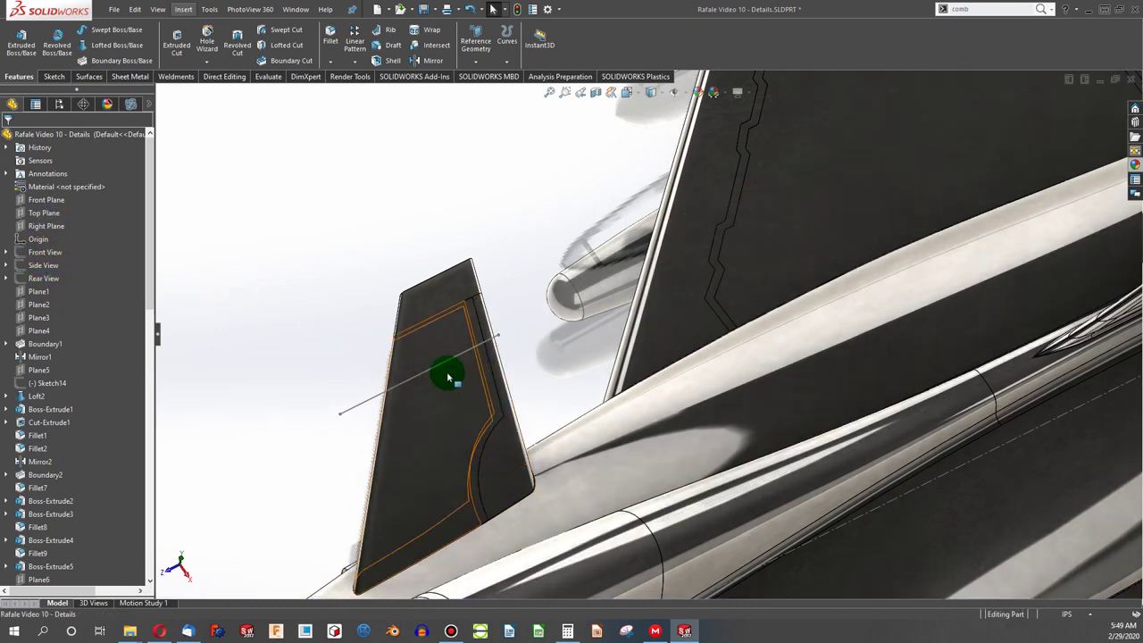
# Step: Hide the Top View reference sketch whose line crosses the canard
pyautogui.click(436, 366)
pyautogui.click(492, 354)
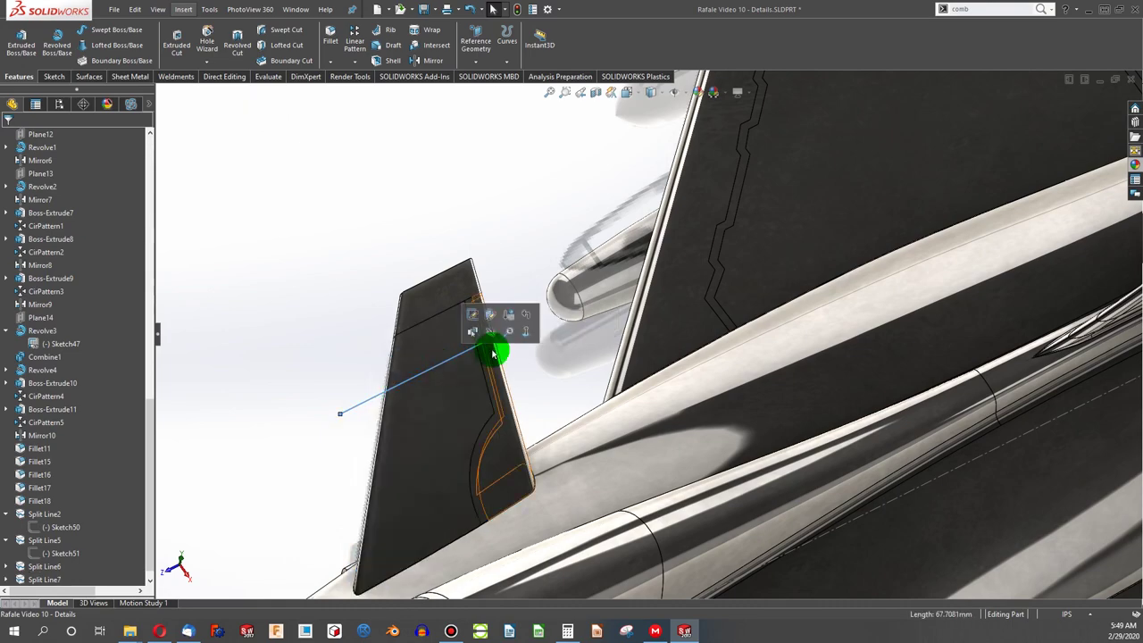
pyautogui.click(491, 338)
pyautogui.moveTo(491, 338); pyautogui.dragTo(487, 359, button='middle')
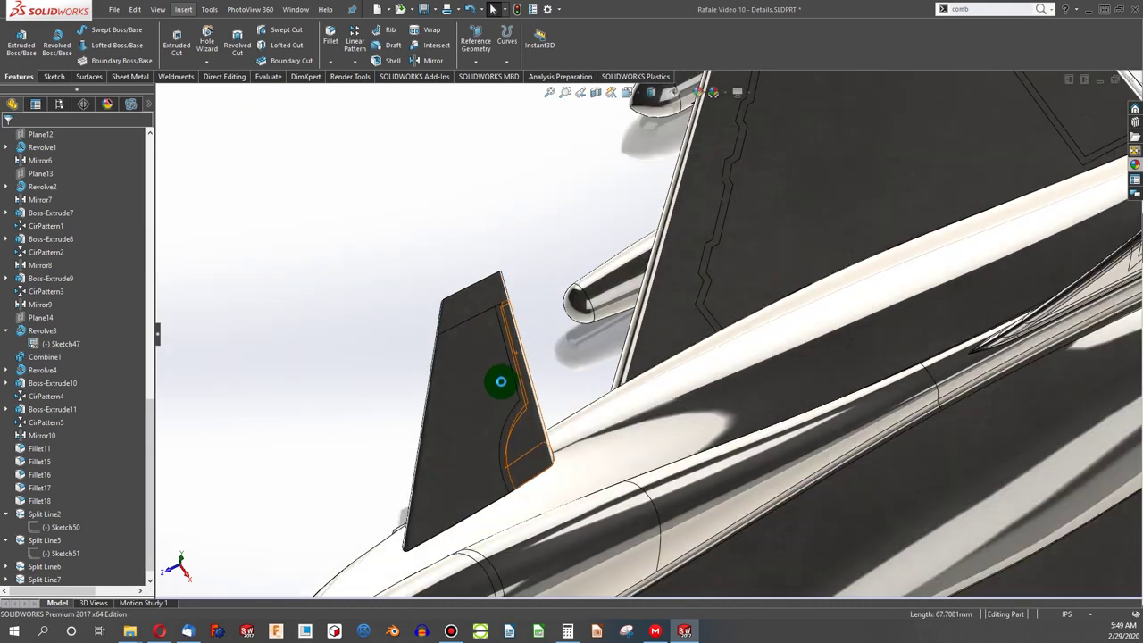
# Step: Apply a black colour to the face of the narrow strip around the trailing-edge control surface on one wing
pyautogui.scroll(5, 501, 381)
pyautogui.scroll(-10, 839, 410)
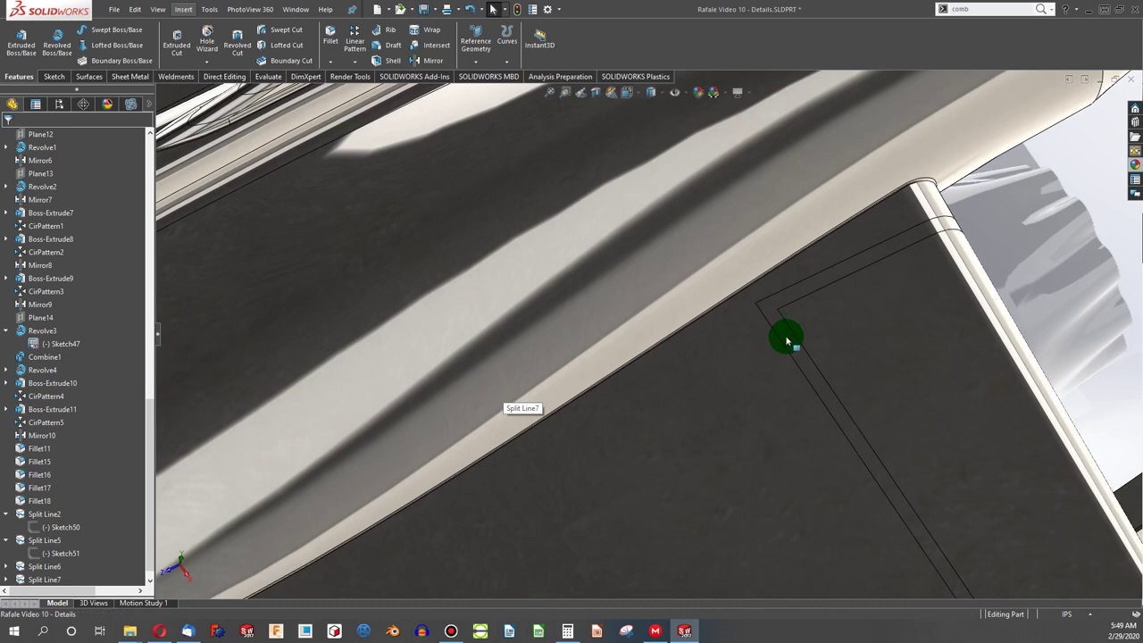
pyautogui.click(787, 340)
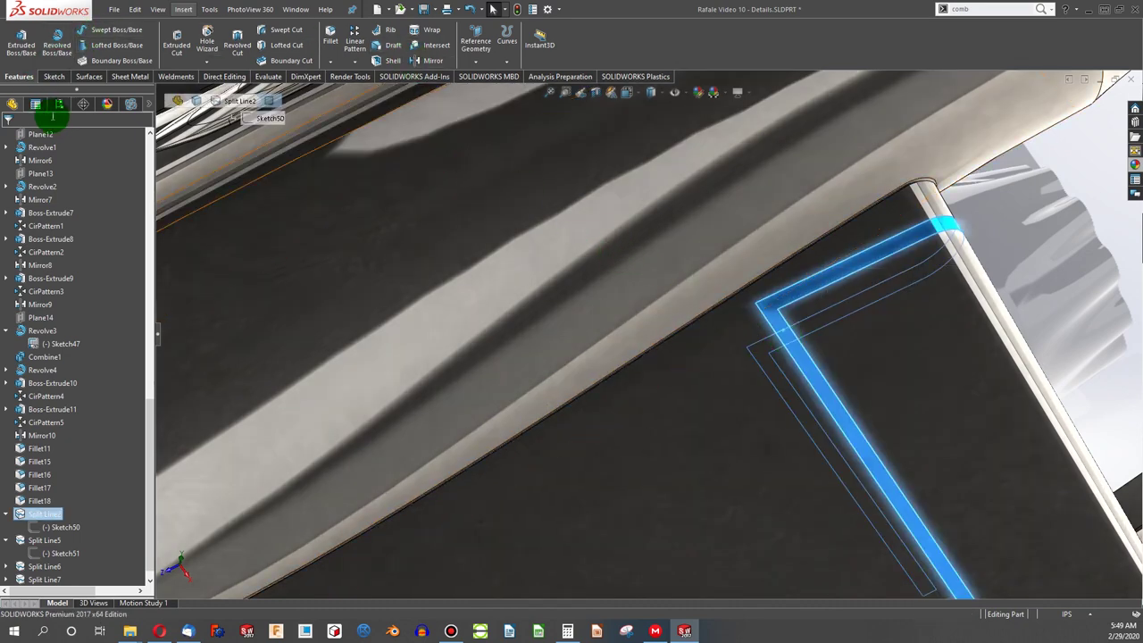
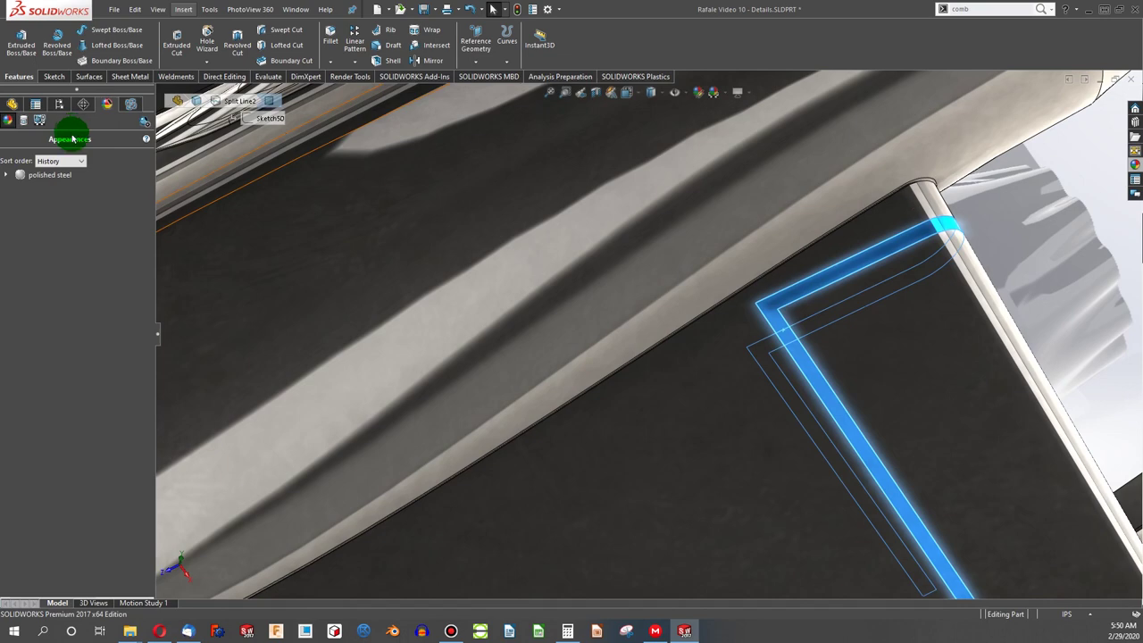
pyautogui.rightClick(784, 324)
pyautogui.click(897, 288)
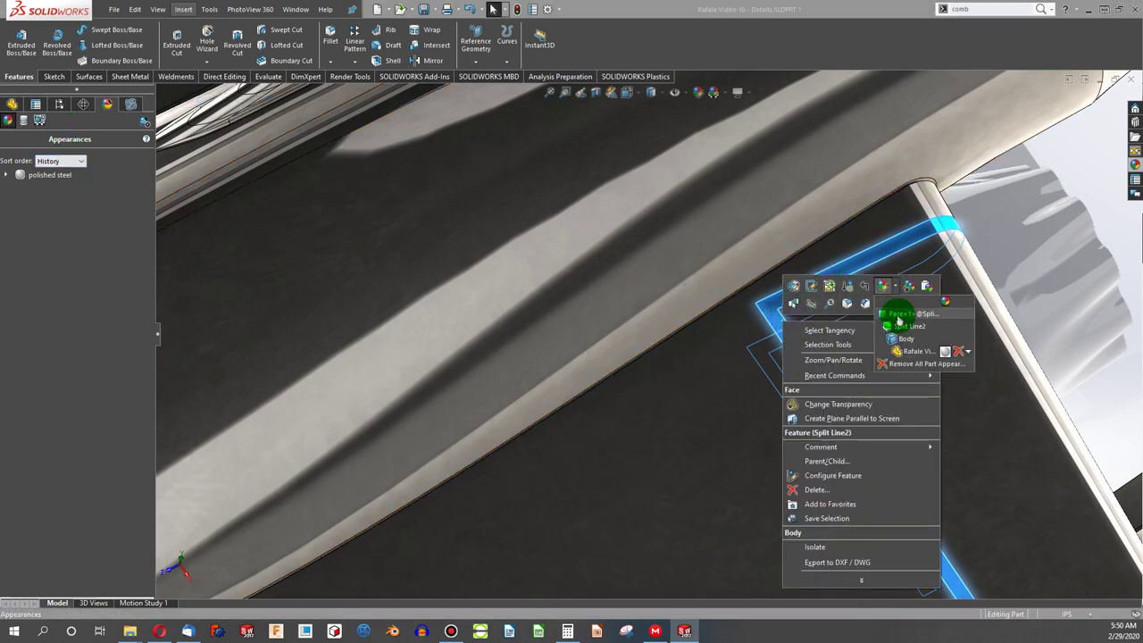
pyautogui.click(900, 314)
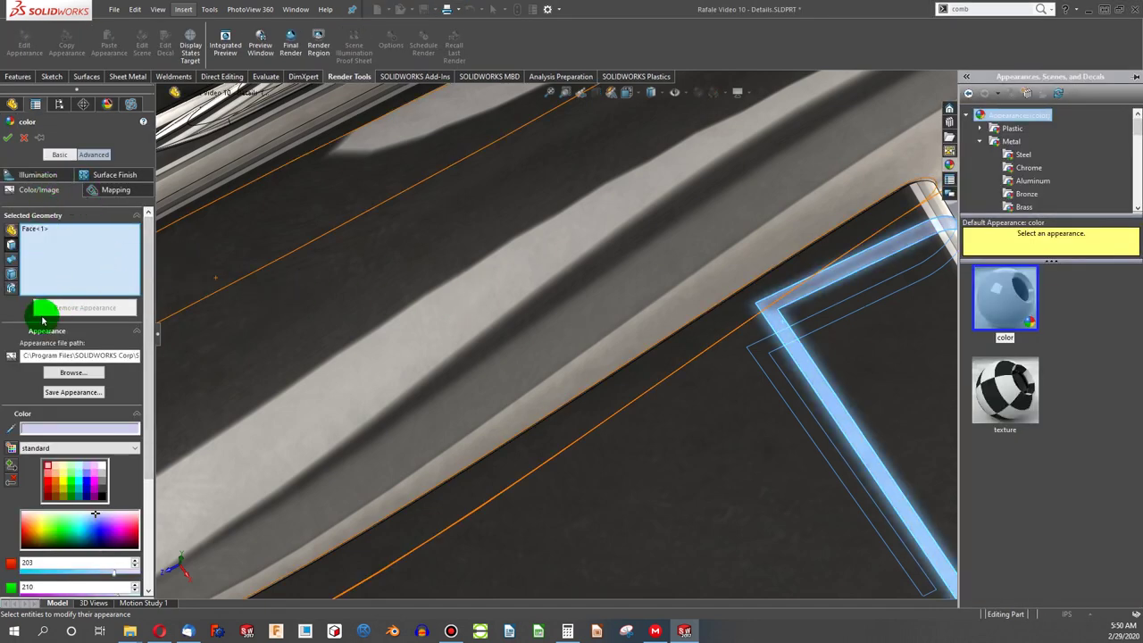
pyautogui.click(101, 493)
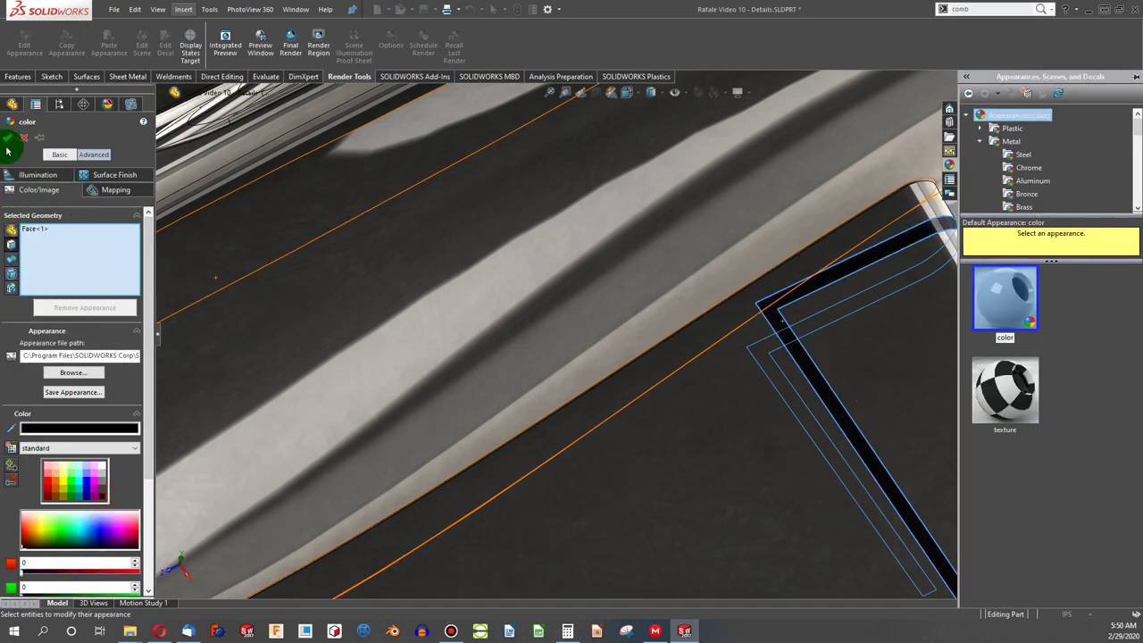
pyautogui.press('Return')
# Step: Copy the black strip's appearance and paste it onto the matching control-surface strip on the opposite wing
pyautogui.rightClick(807, 357)
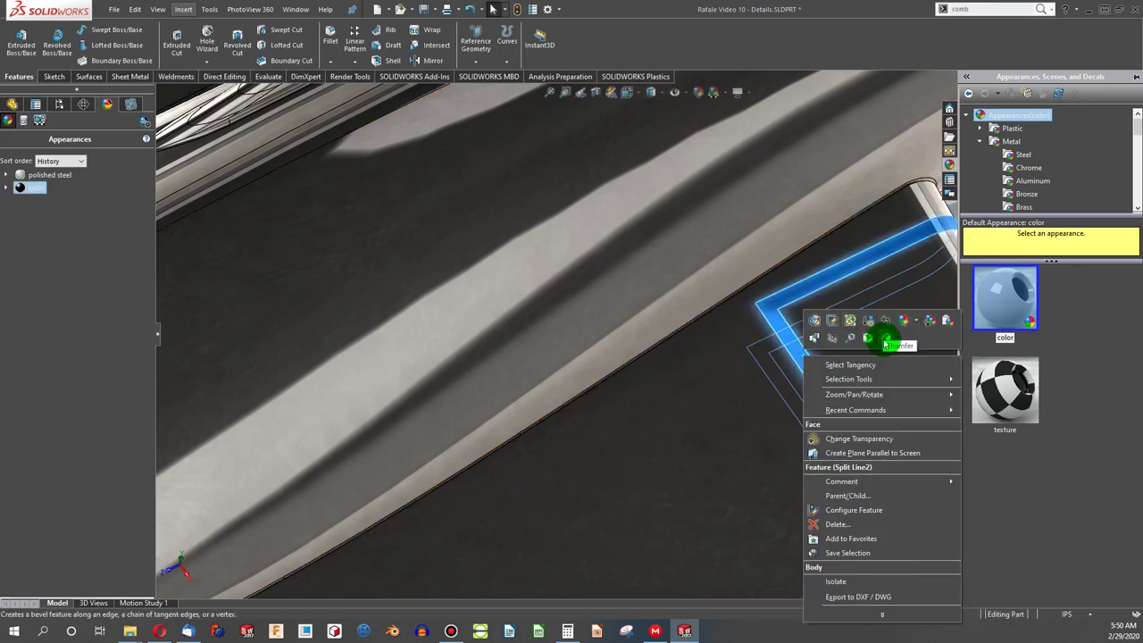
pyautogui.click(929, 328)
pyautogui.scroll(6, 773, 370)
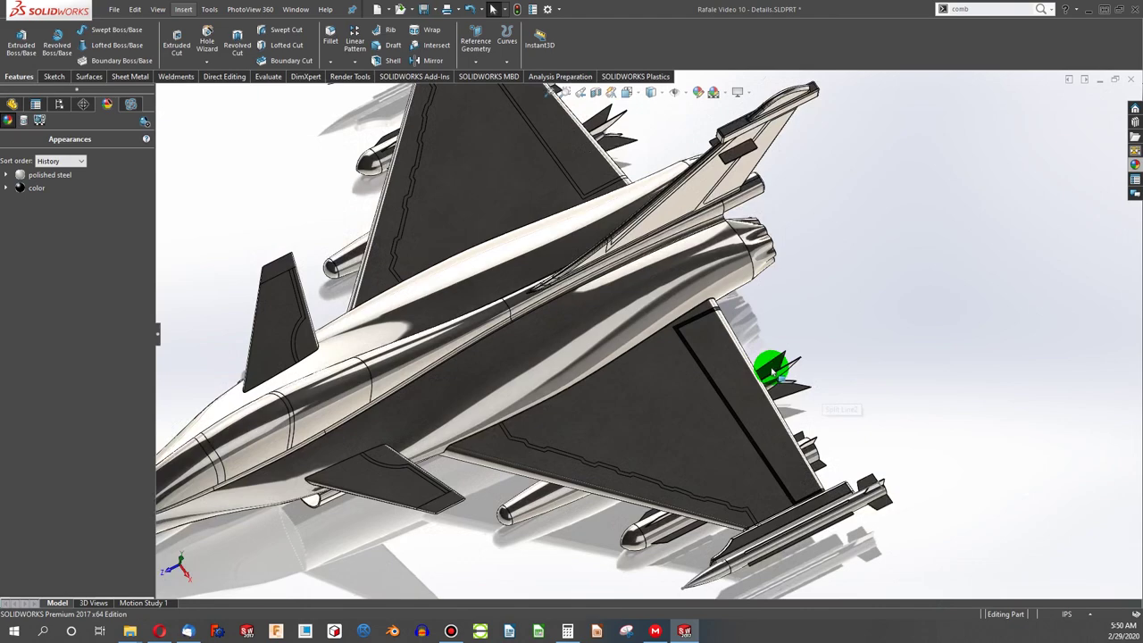
pyautogui.scroll(-6, 590, 217)
pyautogui.click(583, 241)
pyautogui.rightClick(590, 239)
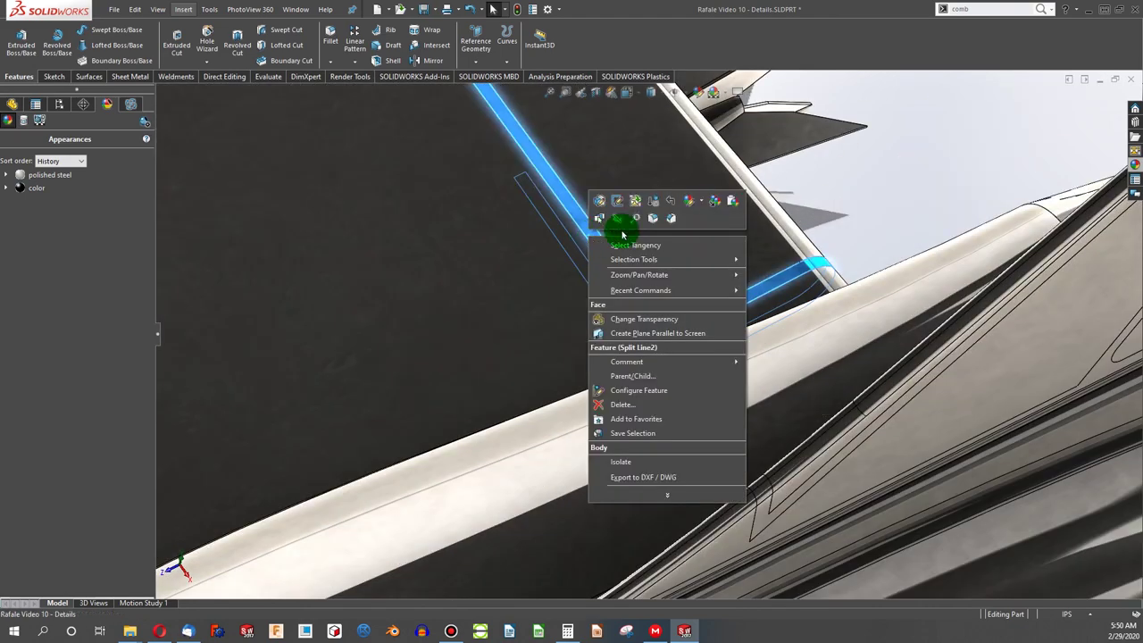
pyautogui.click(732, 203)
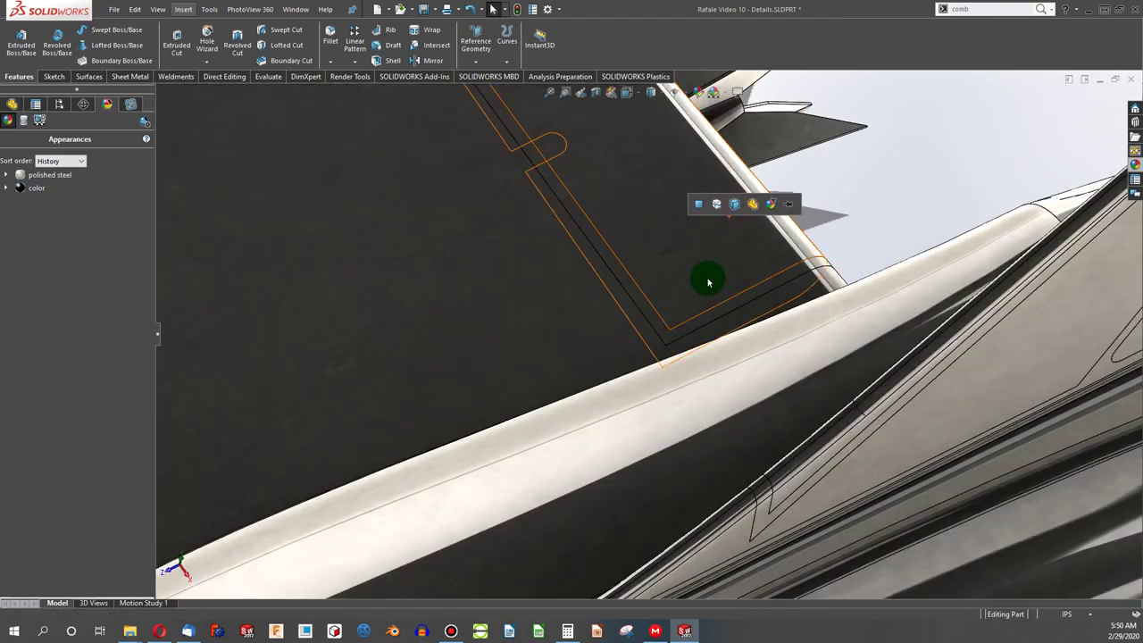
pyautogui.rightClick(629, 282)
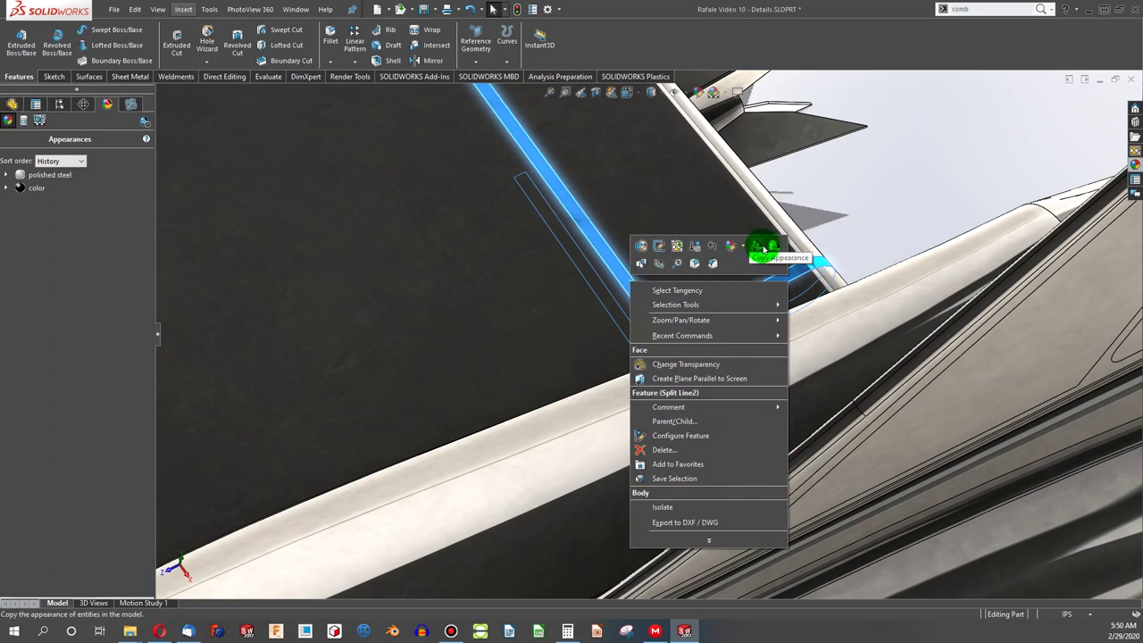
pyautogui.click(753, 247)
pyautogui.scroll(5, 736, 277)
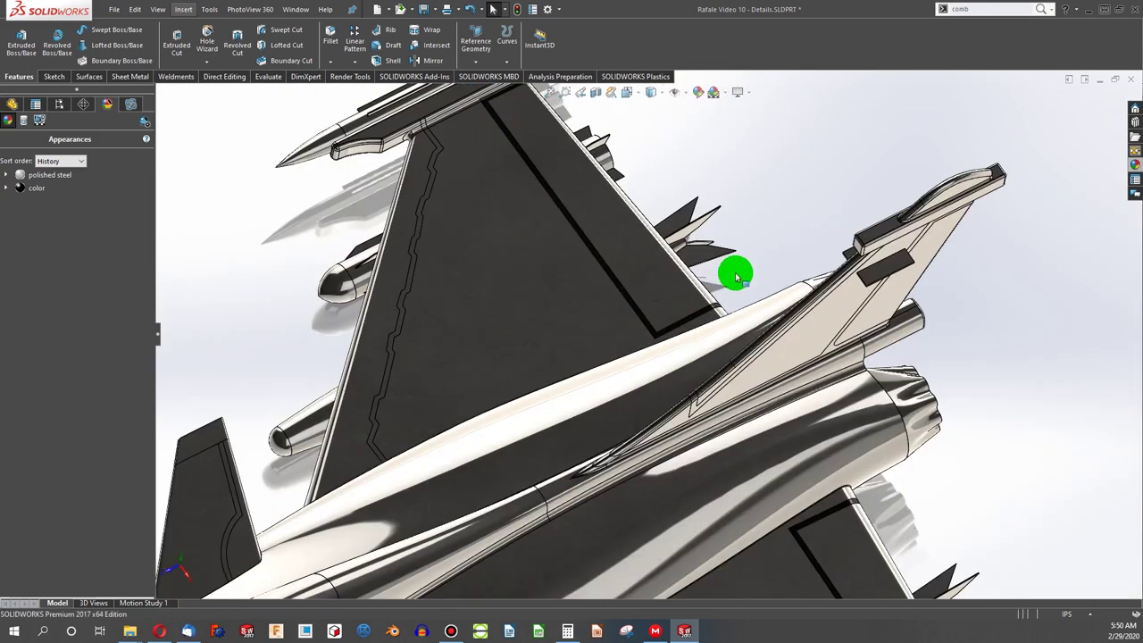
# Step: Paste the black appearance onto the rudder strip and the leading-edge strip on the first side of the fin
pyautogui.scroll(-10, 736, 278)
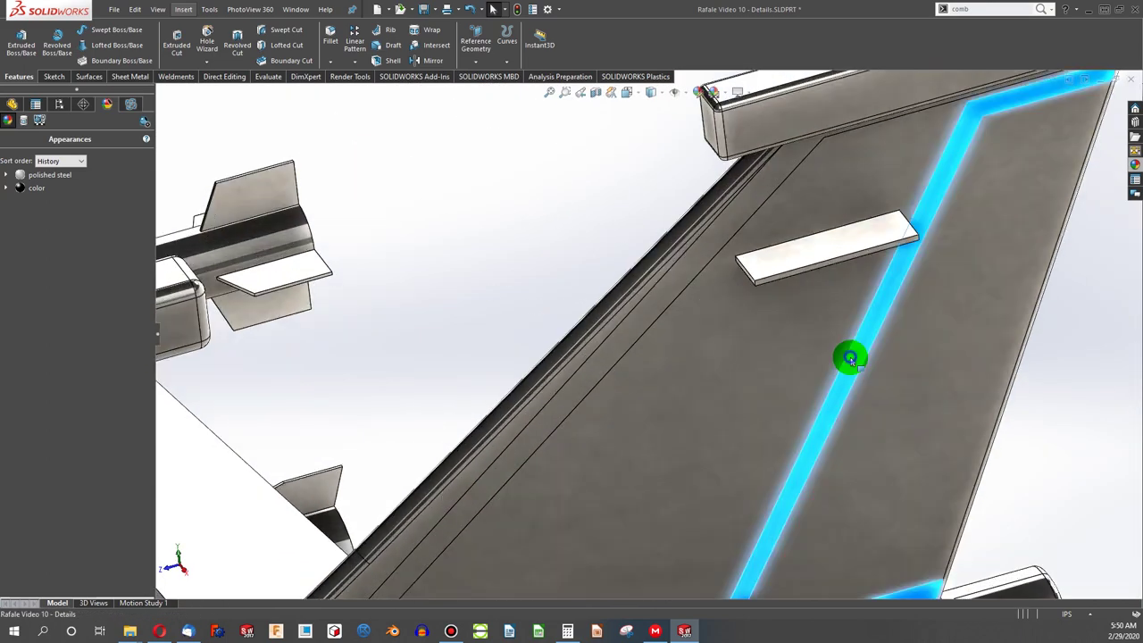
pyautogui.rightClick(850, 358)
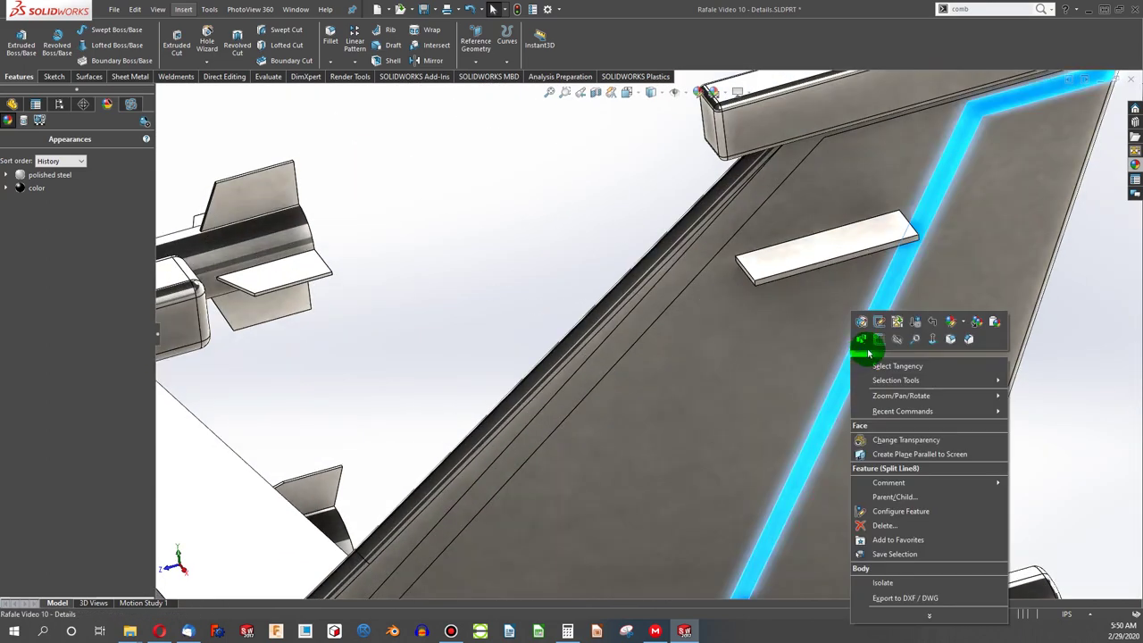
pyautogui.click(966, 330)
pyautogui.click(994, 323)
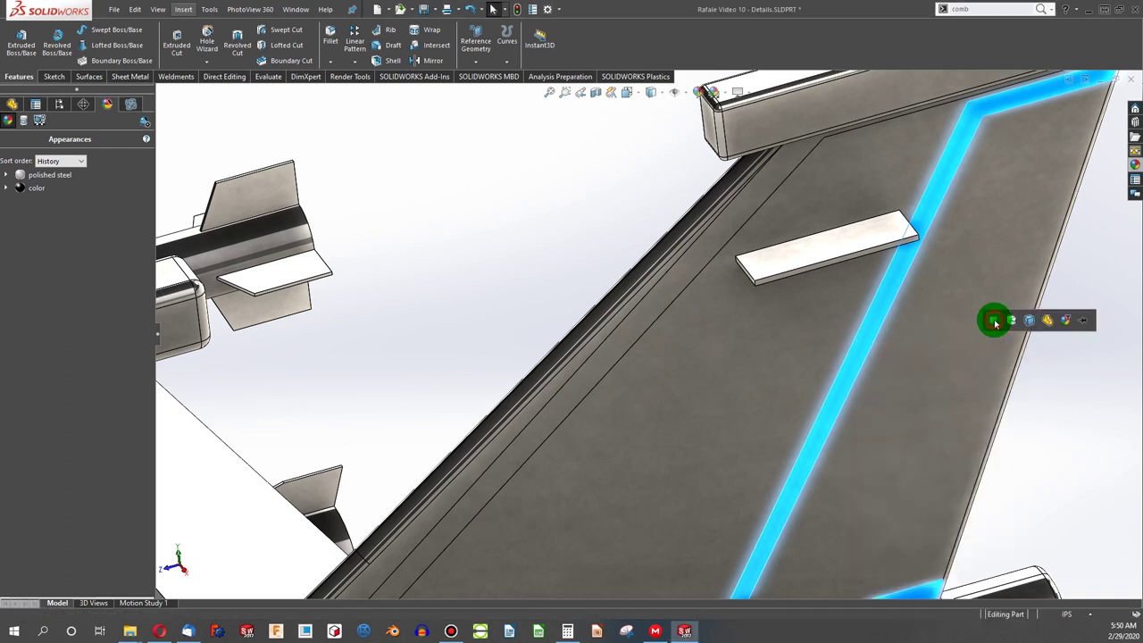
pyautogui.click(995, 321)
pyautogui.click(699, 277)
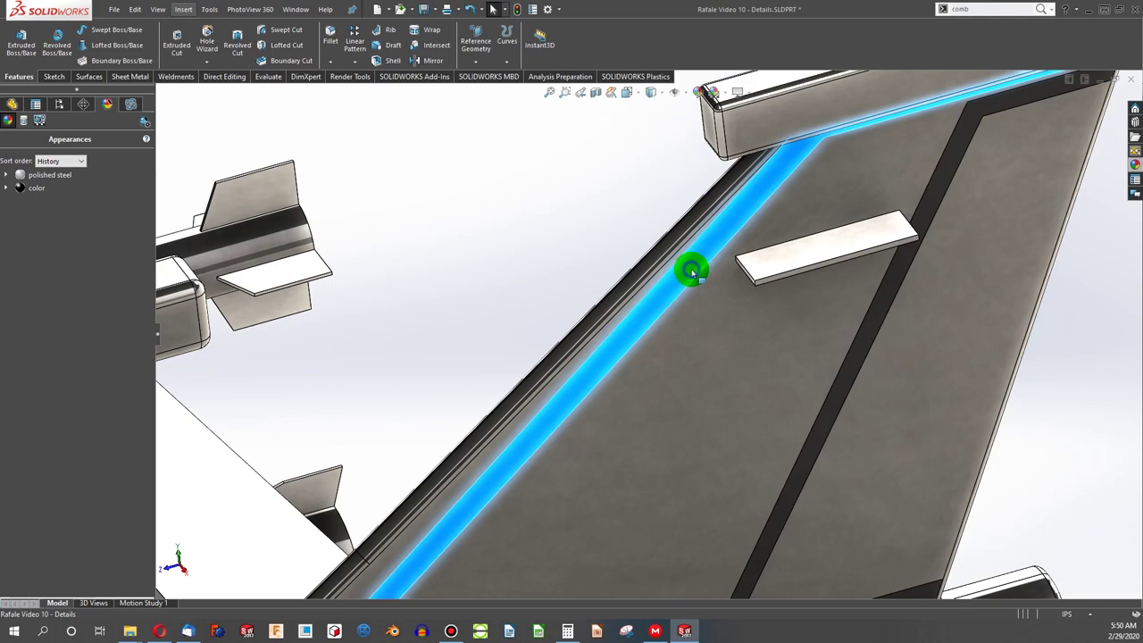
pyautogui.rightClick(689, 268)
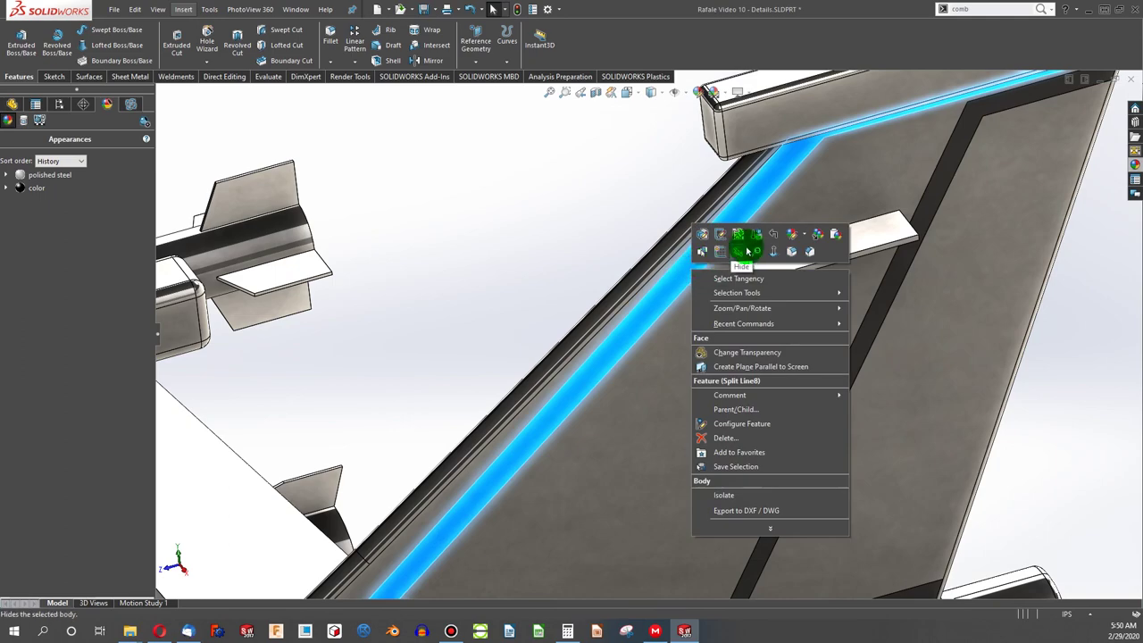
pyautogui.click(837, 237)
# Step: Paste the black appearance onto the leading-edge strip and the rudder and root strip on the fin's other side
pyautogui.scroll(10, 836, 238)
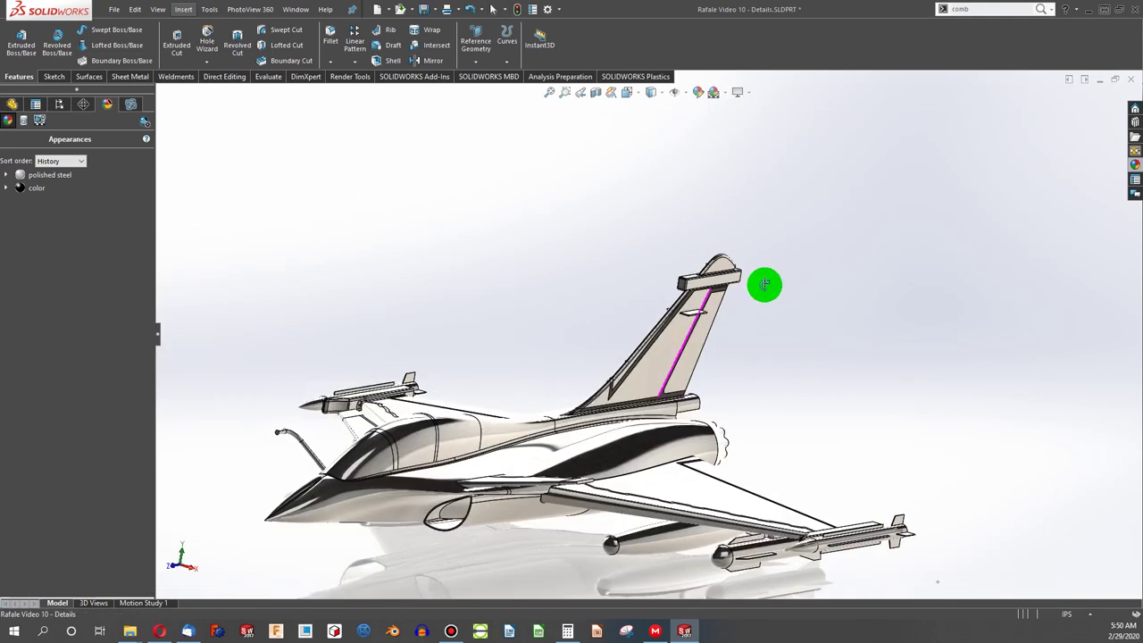
pyautogui.scroll(-10, 804, 321)
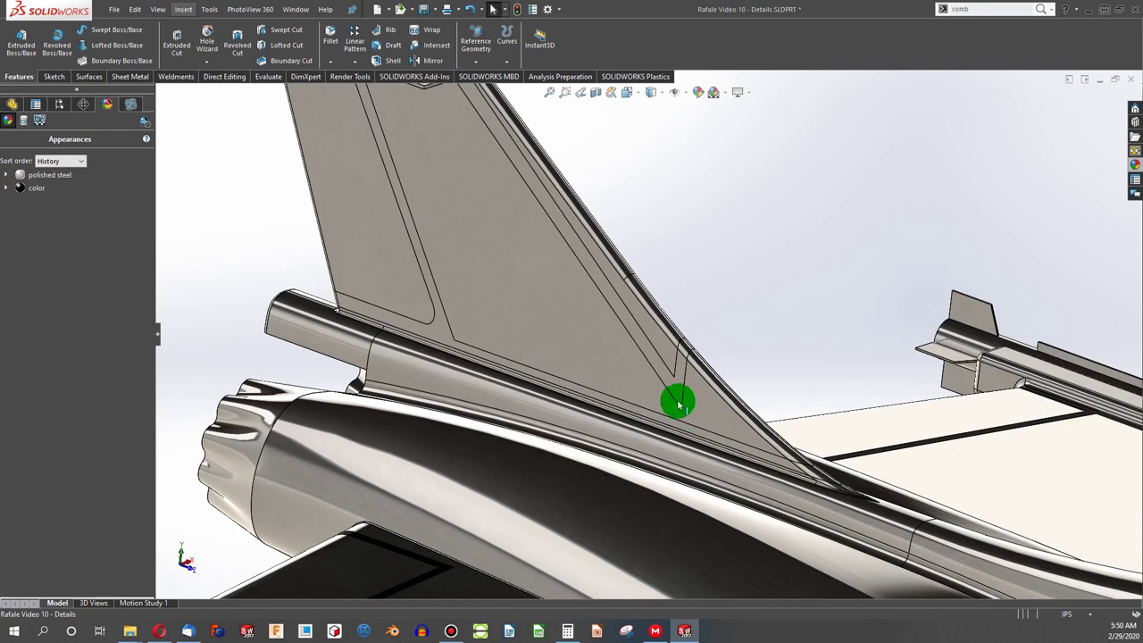
pyautogui.click(672, 390)
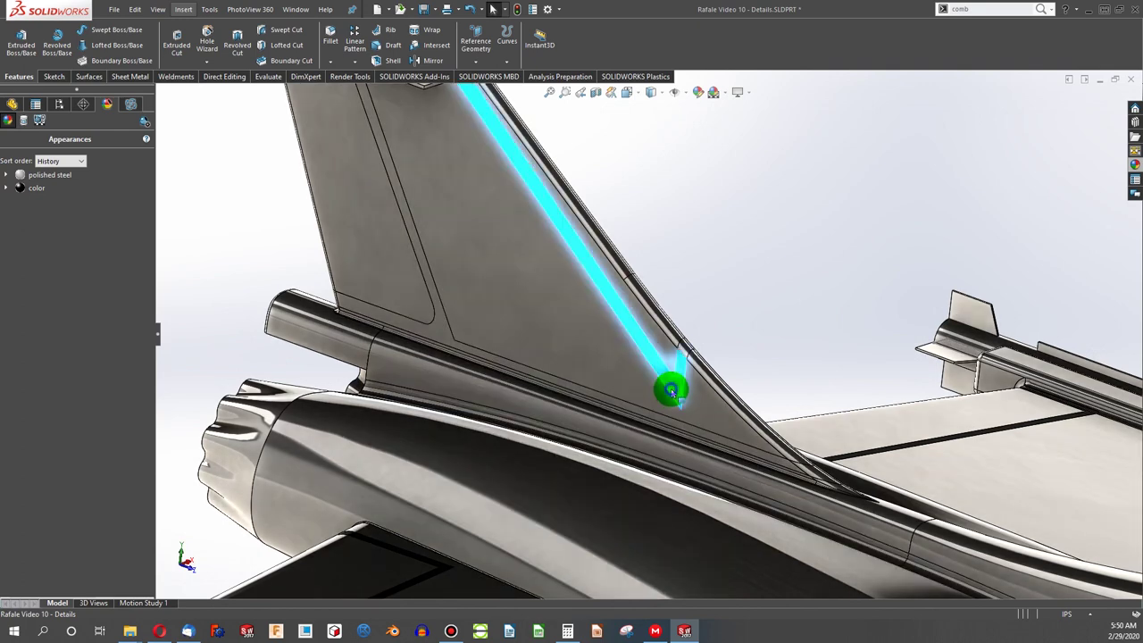
pyautogui.rightClick(672, 391)
pyautogui.click(811, 340)
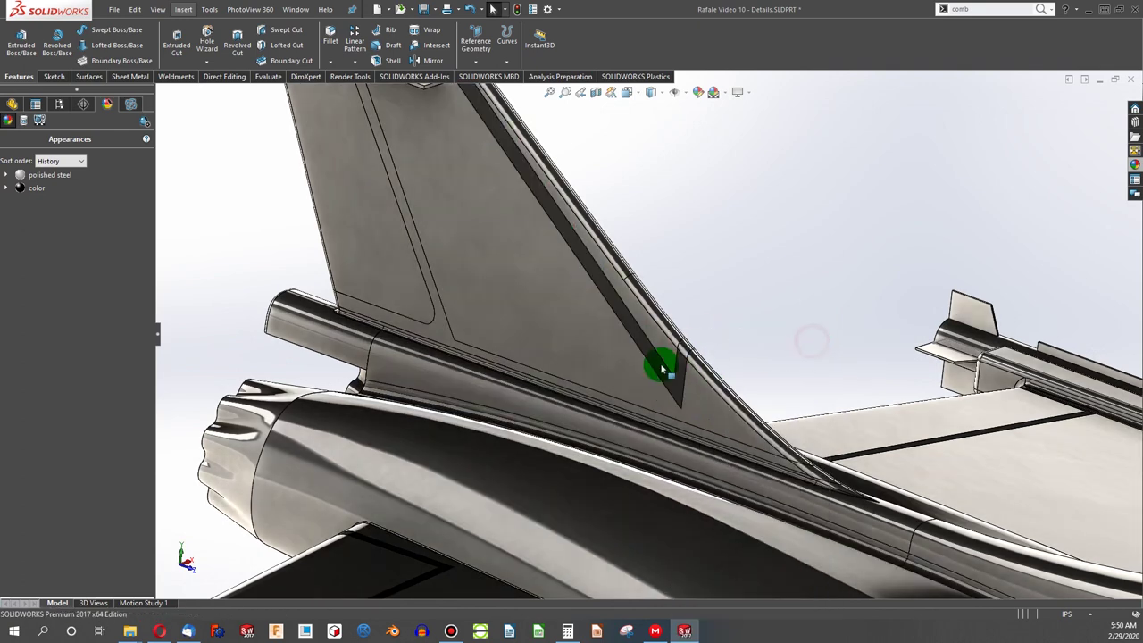
pyautogui.rightClick(431, 335)
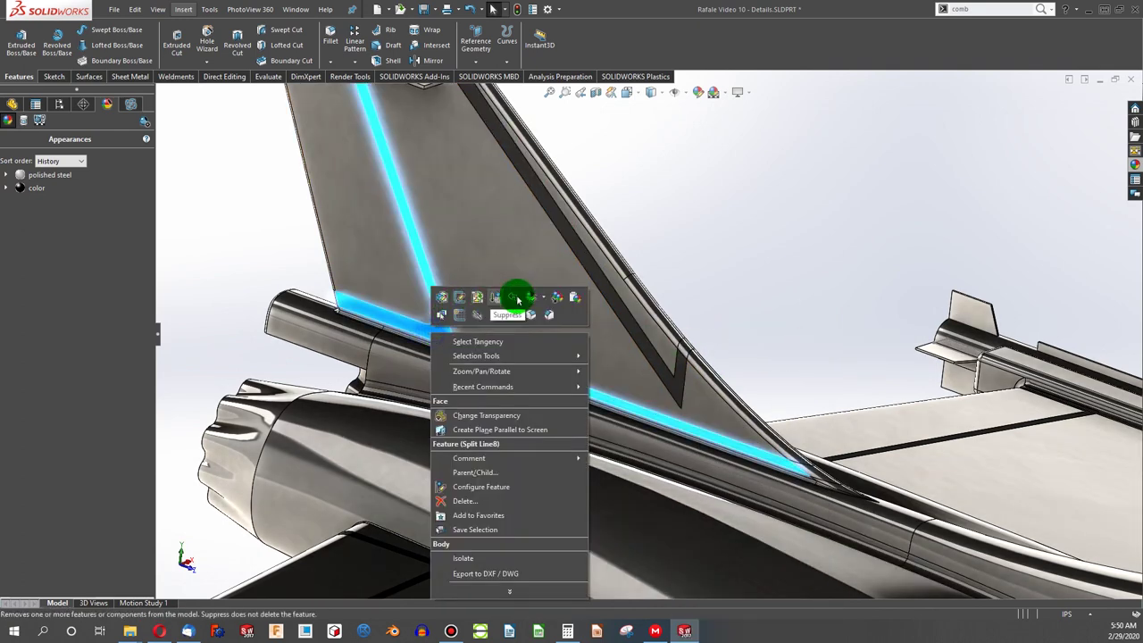
pyautogui.click(577, 298)
pyautogui.click(578, 298)
# Step: Paste the black appearance onto the zigzag leading-edge strips on the upper surfaces of both wings
pyautogui.scroll(5, 590, 327)
pyautogui.scroll(4, 589, 327)
pyautogui.moveTo(691, 387); pyautogui.dragTo(587, 462, button='middle')
pyautogui.scroll(-4, 717, 365)
pyautogui.scroll(-5, 717, 366)
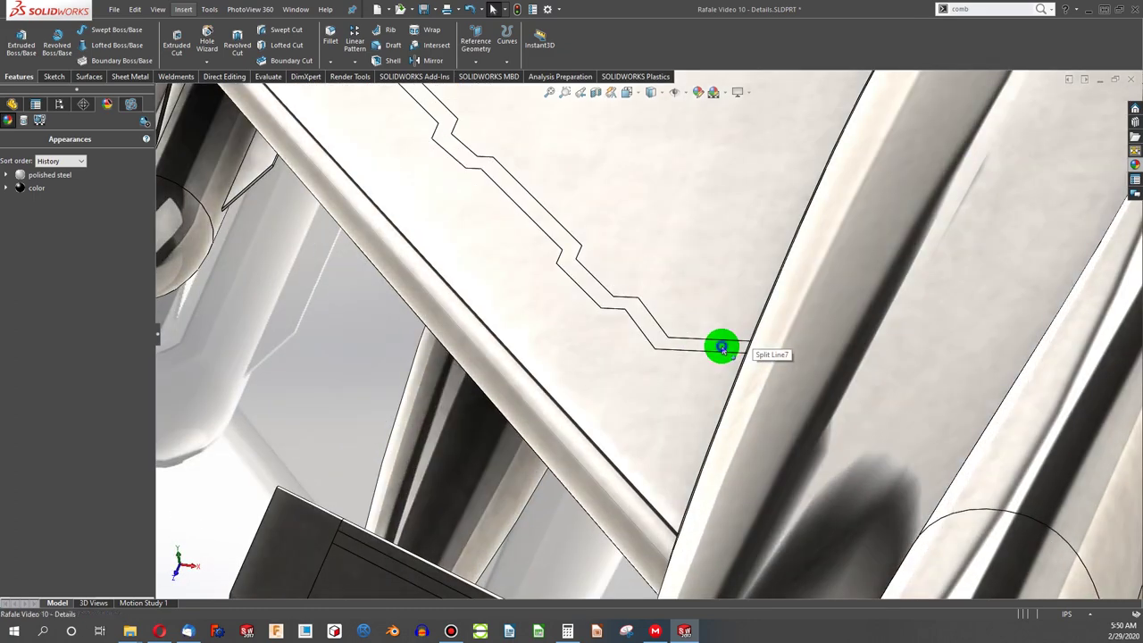
pyautogui.rightClick(719, 343)
pyautogui.click(856, 313)
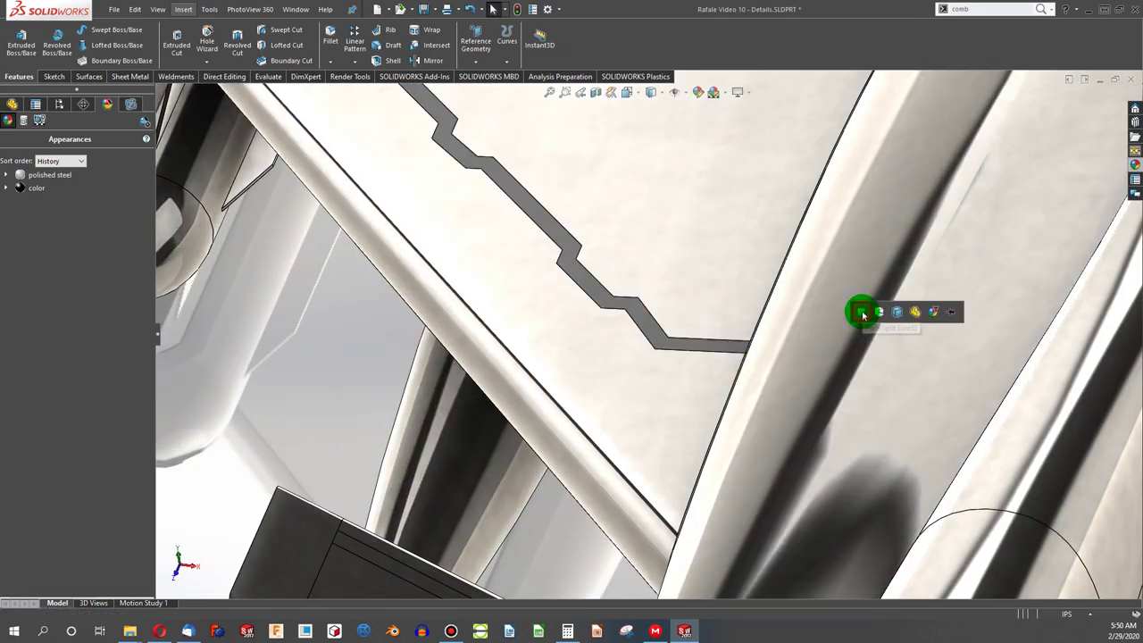
pyautogui.scroll(5, 893, 375)
pyautogui.scroll(-5, 902, 365)
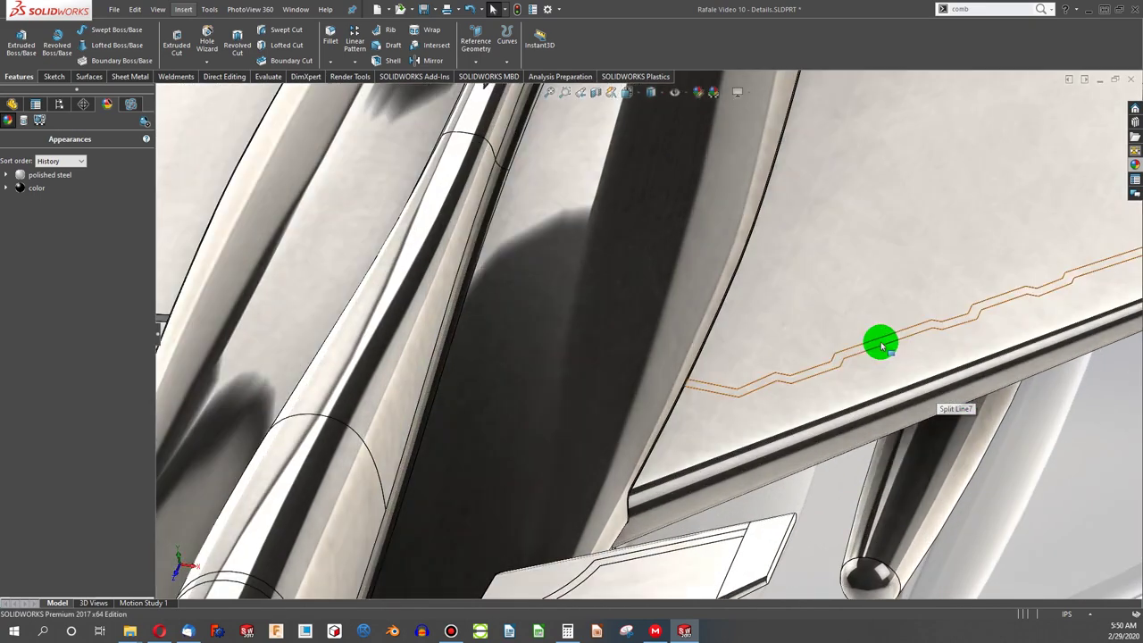
pyautogui.rightClick(880, 341)
pyautogui.click(1016, 315)
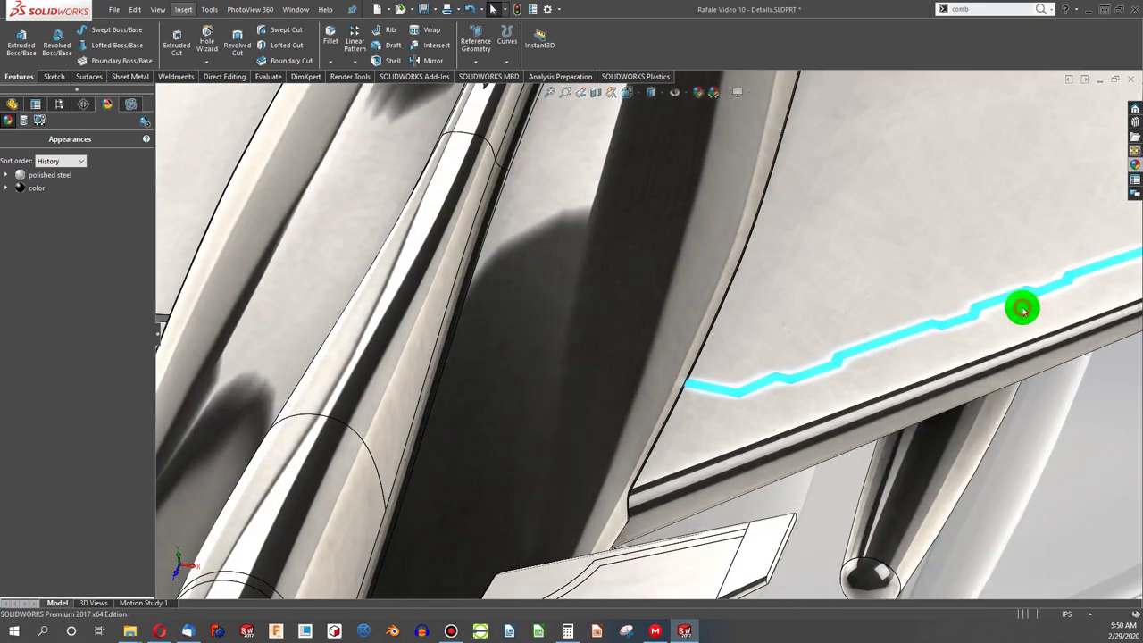
# Step: Paste the black appearance onto the zigzag leading-edge strips on the undersides of both wings
pyautogui.scroll(5, 842, 383)
pyautogui.moveTo(786, 359); pyautogui.dragTo(783, 176, button='middle')
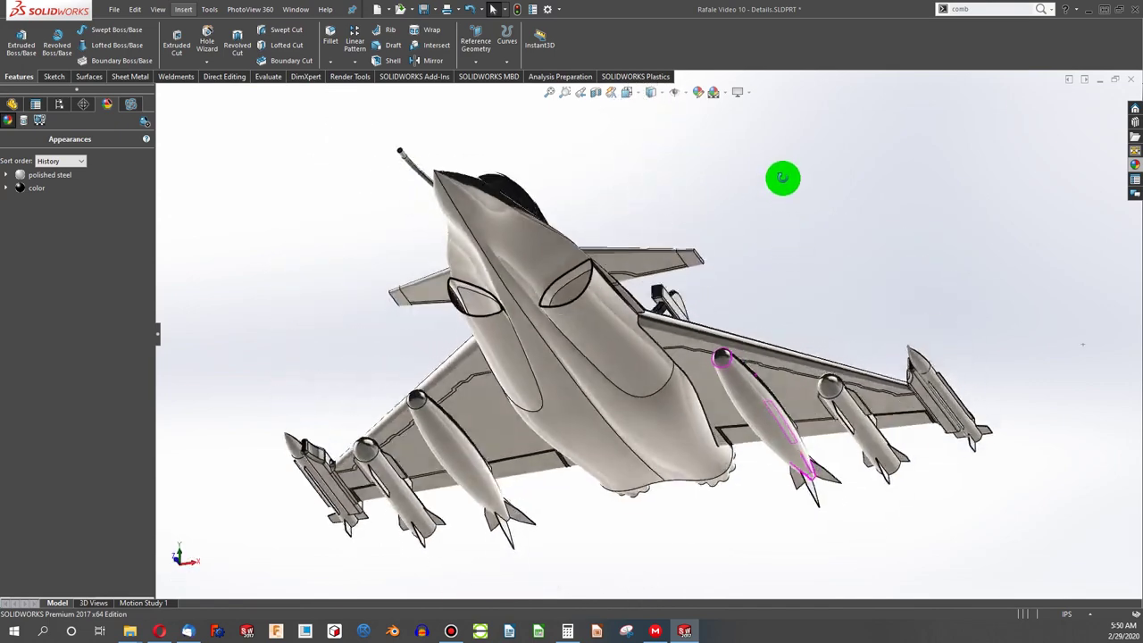
pyautogui.scroll(-6, 679, 344)
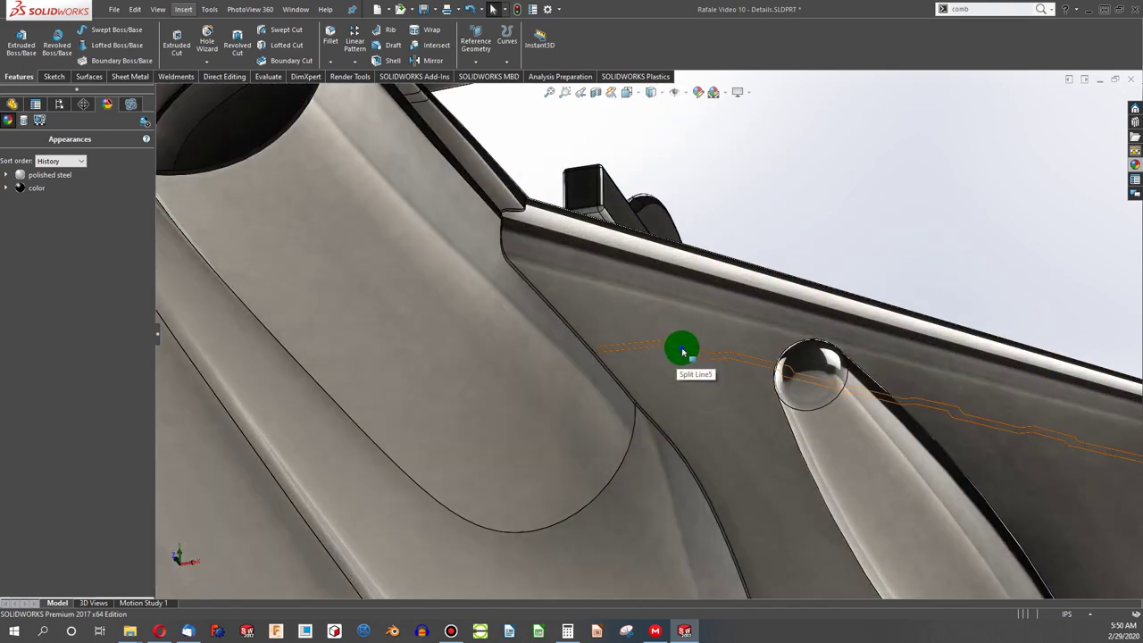
pyautogui.rightClick(683, 353)
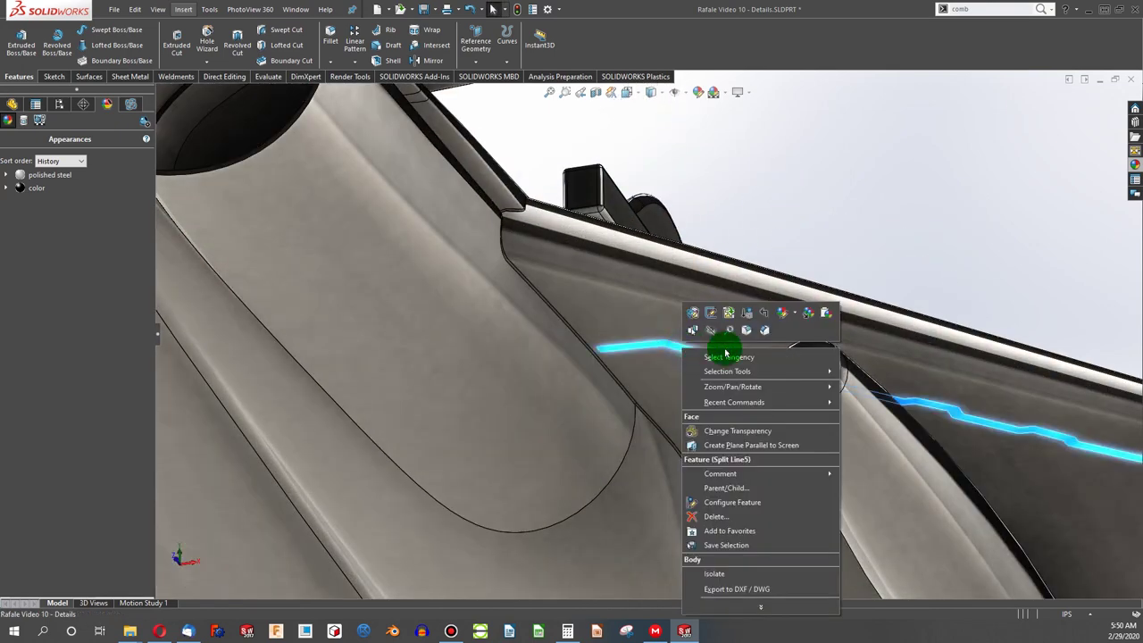
pyautogui.click(823, 314)
pyautogui.scroll(5, 648, 401)
pyautogui.scroll(-6, 544, 349)
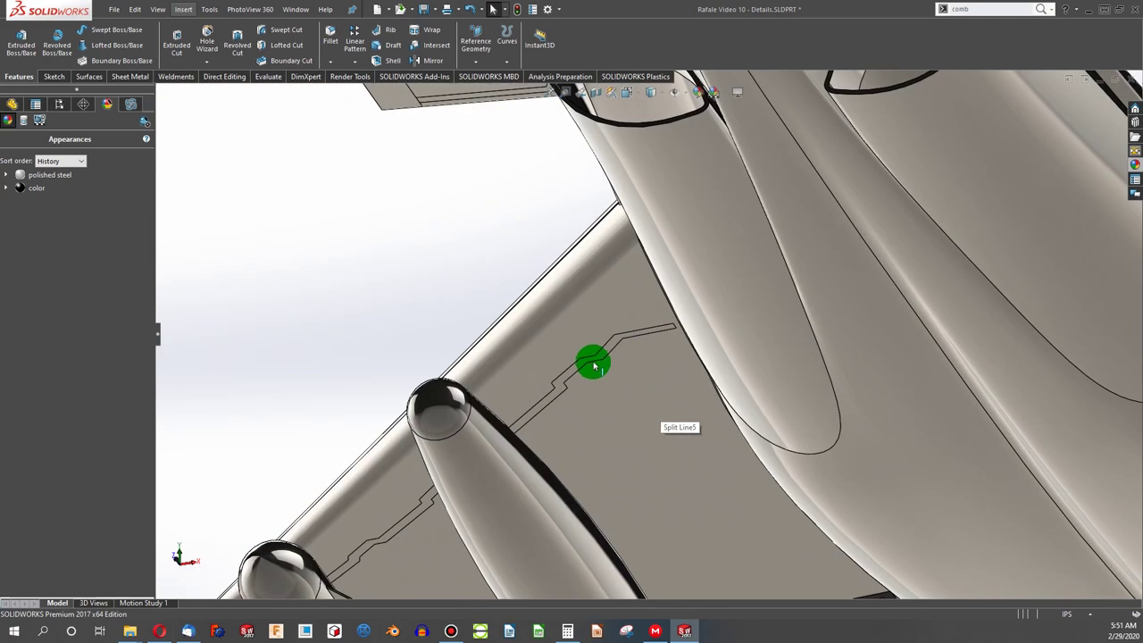
pyautogui.rightClick(579, 368)
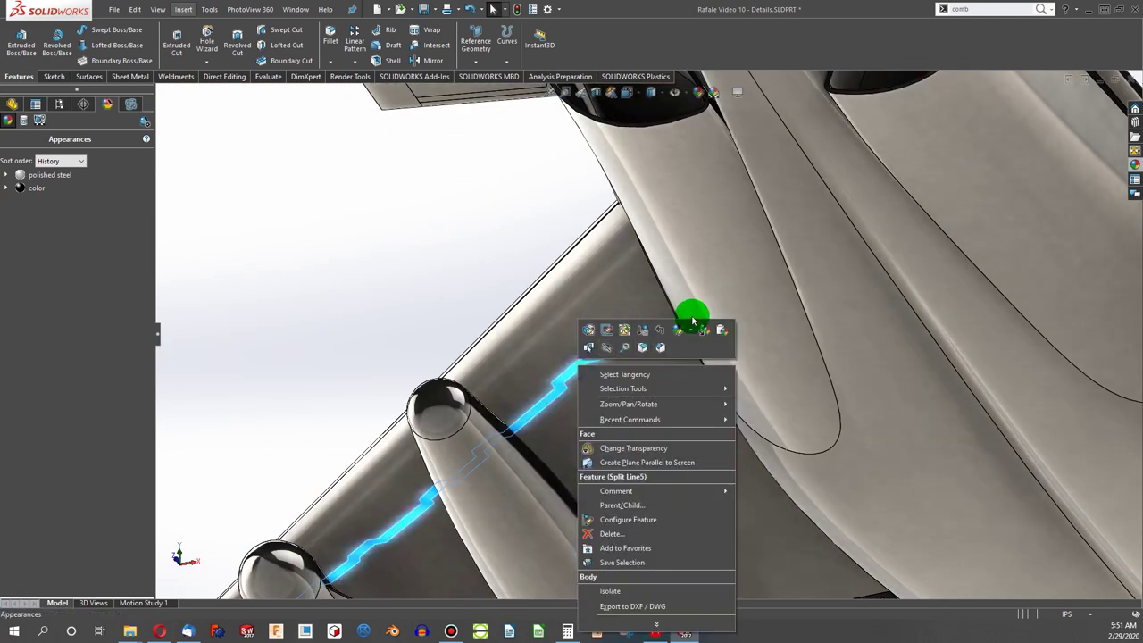
pyautogui.click(720, 332)
# Step: Paste the black appearance onto the curved split strip on the first canard's upper surface
pyautogui.scroll(5, 714, 357)
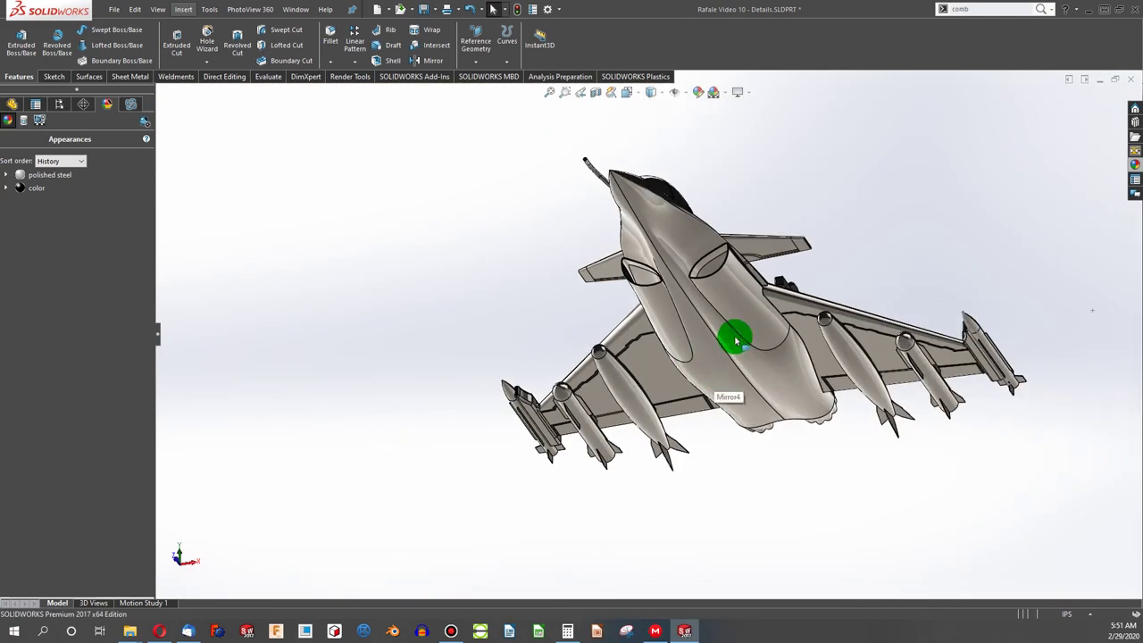
pyautogui.moveTo(735, 334); pyautogui.dragTo(706, 528, button='middle')
pyautogui.scroll(-6, 666, 390)
pyautogui.moveTo(637, 306); pyautogui.dragTo(712, 332, button='middle')
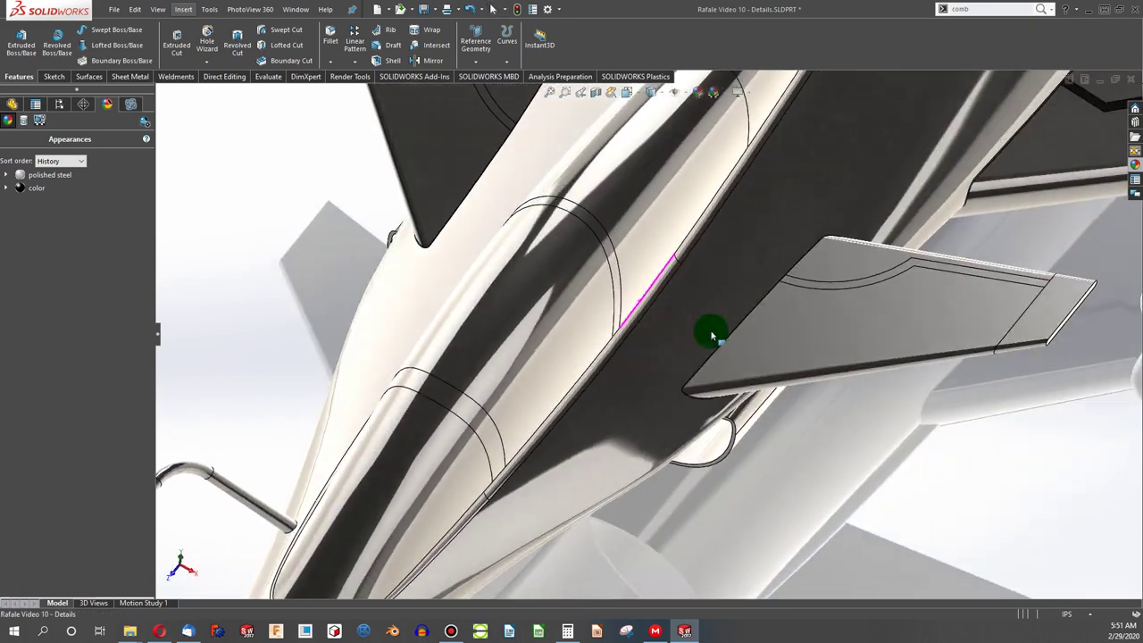
pyautogui.rightClick(811, 284)
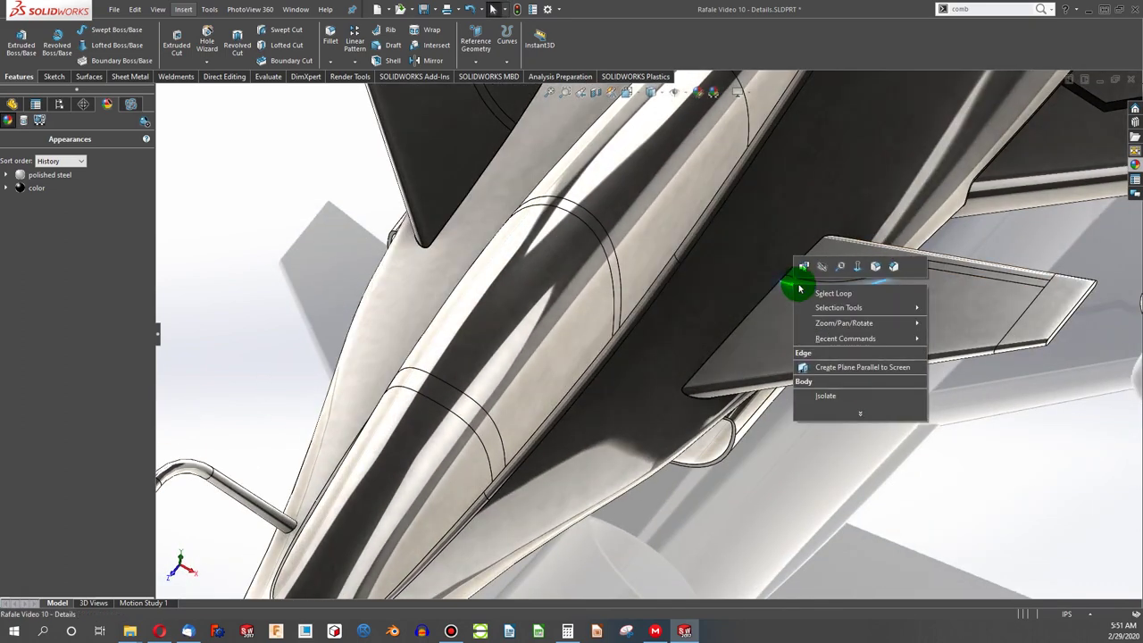
pyautogui.rightClick(973, 276)
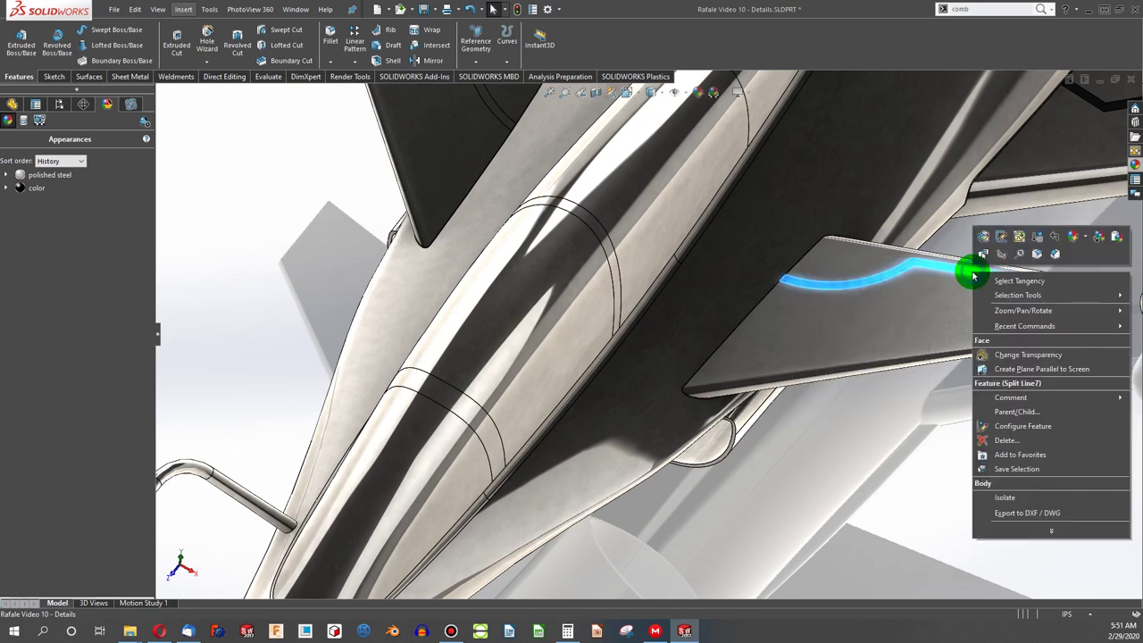
pyautogui.click(1116, 237)
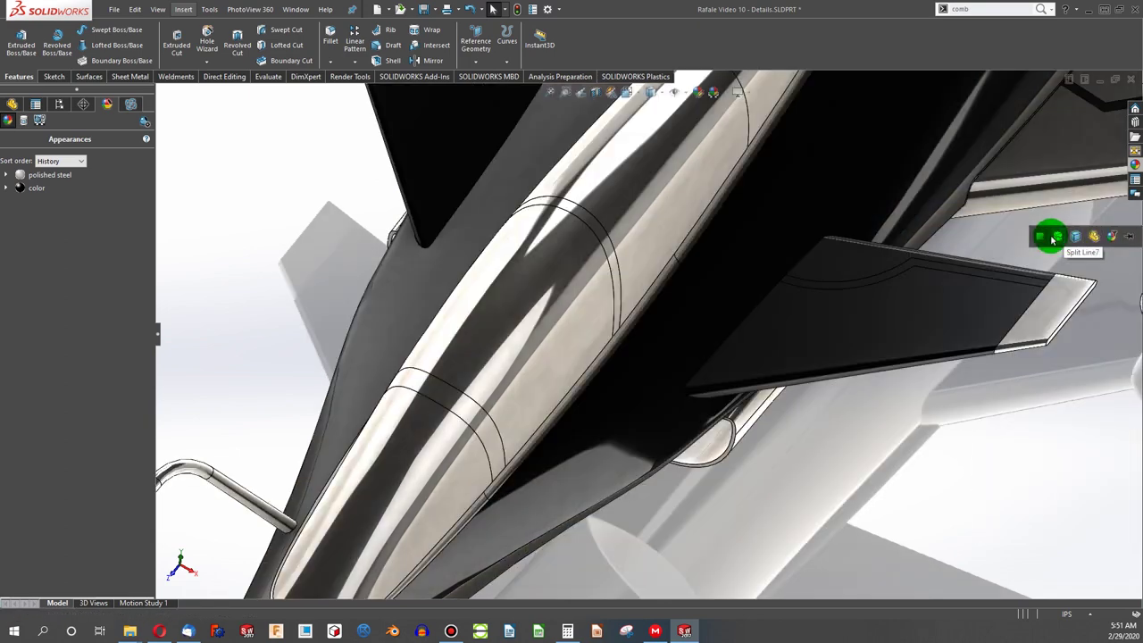
# Step: Paste the black appearance onto the tip panel and the narrow end face of the first canard
pyautogui.rightClick(1028, 304)
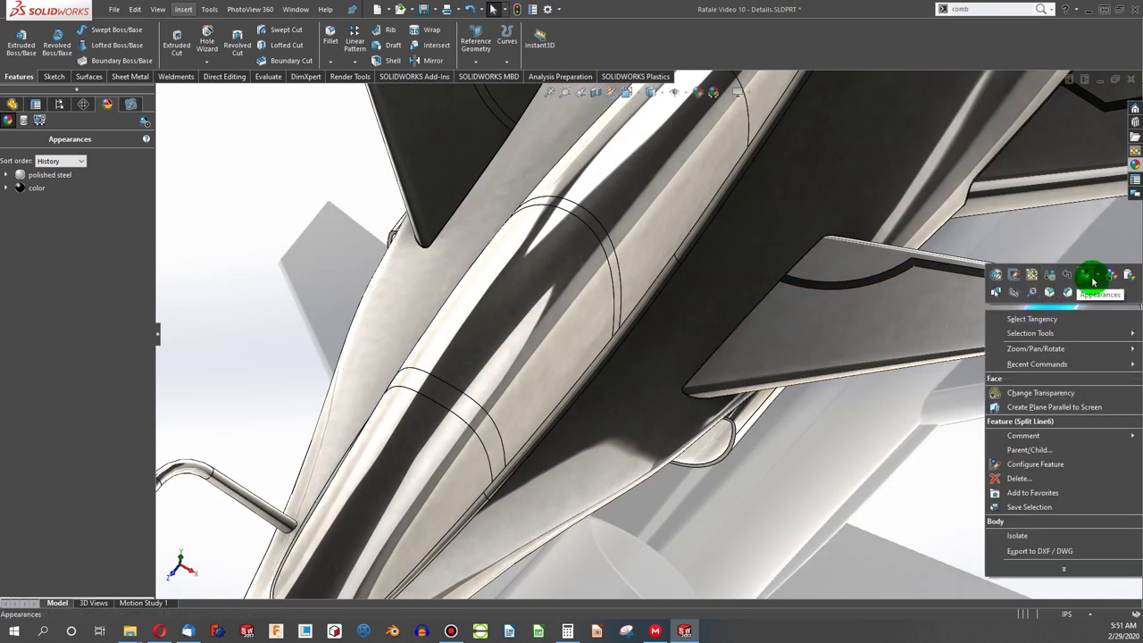
pyautogui.click(1128, 275)
pyautogui.click(1023, 273)
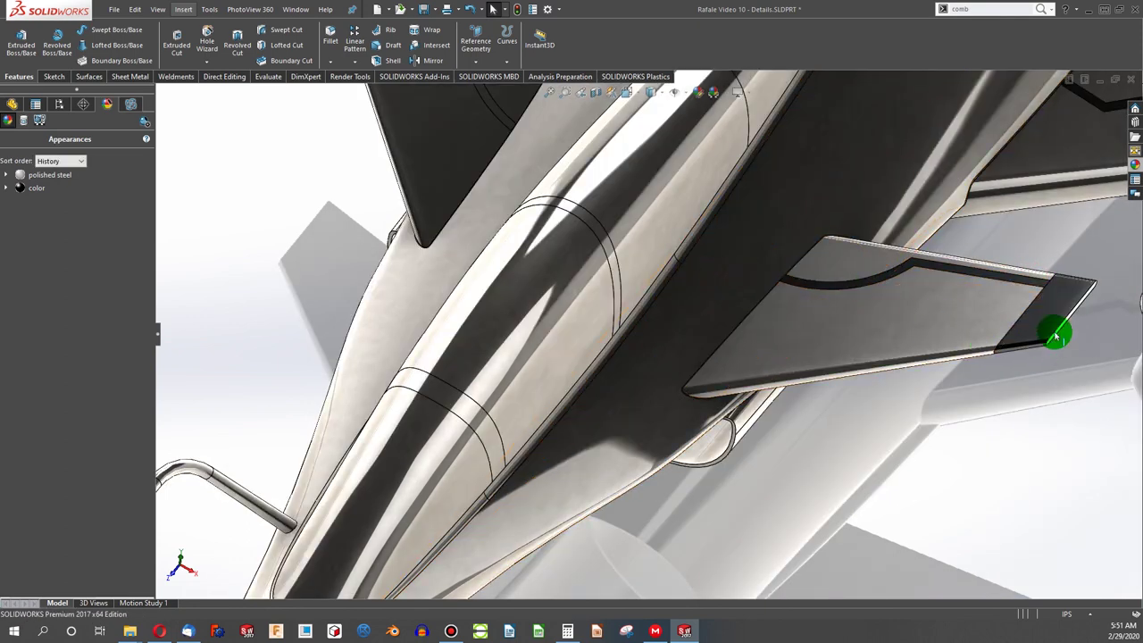
pyautogui.scroll(-5, 1000, 321)
pyautogui.rightClick(787, 321)
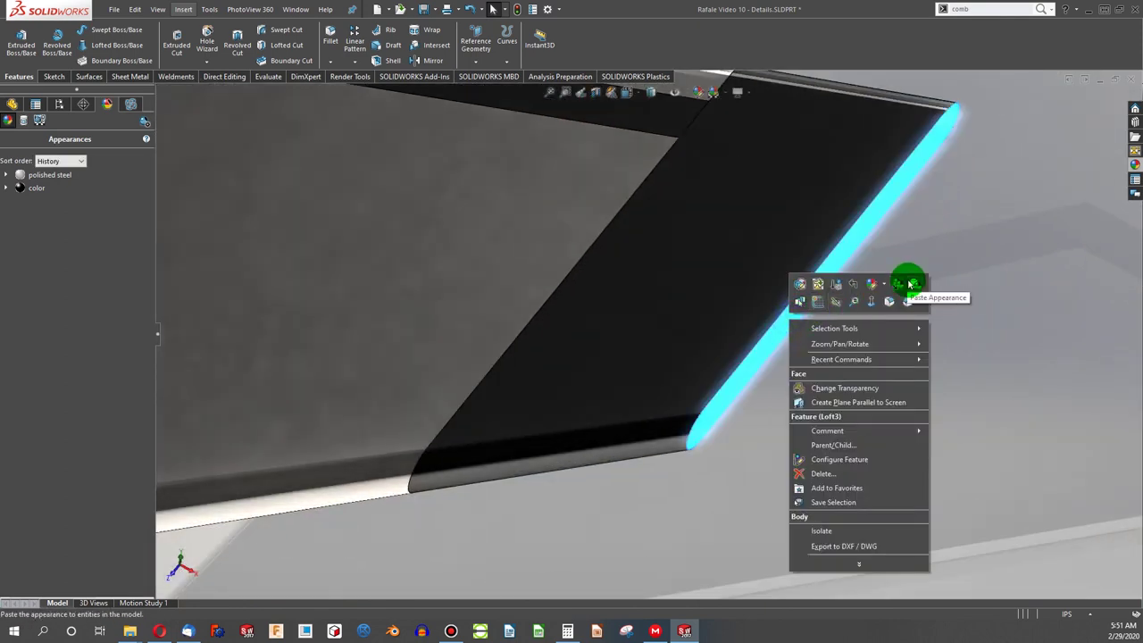
pyautogui.click(909, 284)
pyautogui.scroll(8, 804, 313)
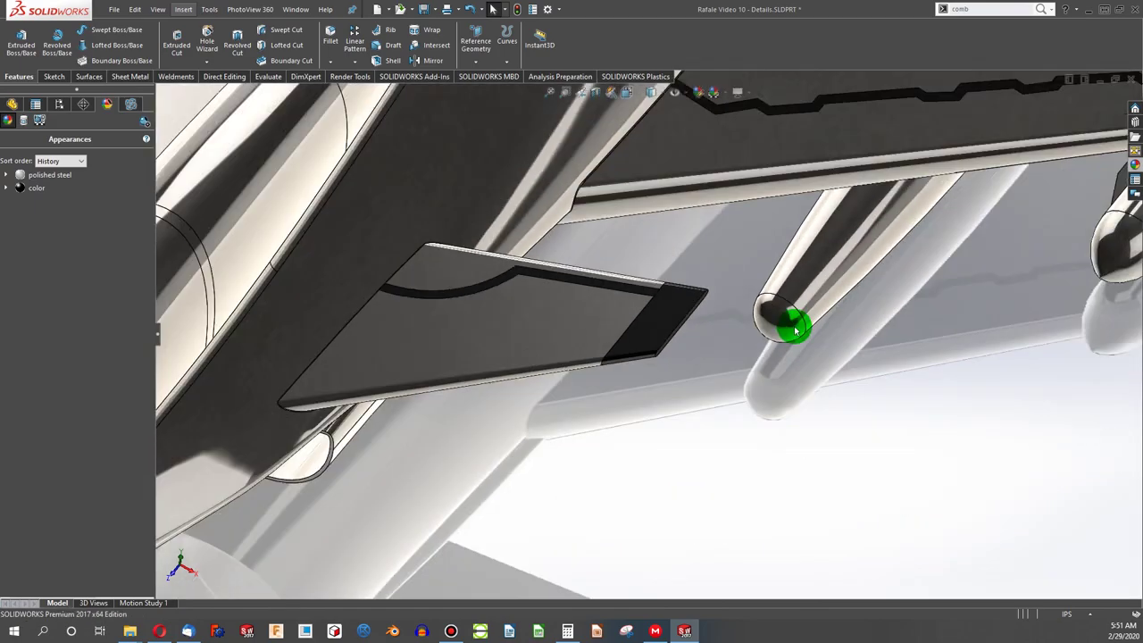
# Step: Paste the black appearance onto the curved split strip on the first canard's underside
pyautogui.moveTo(668, 332); pyautogui.dragTo(636, 38, button='middle')
pyautogui.scroll(-5, 615, 345)
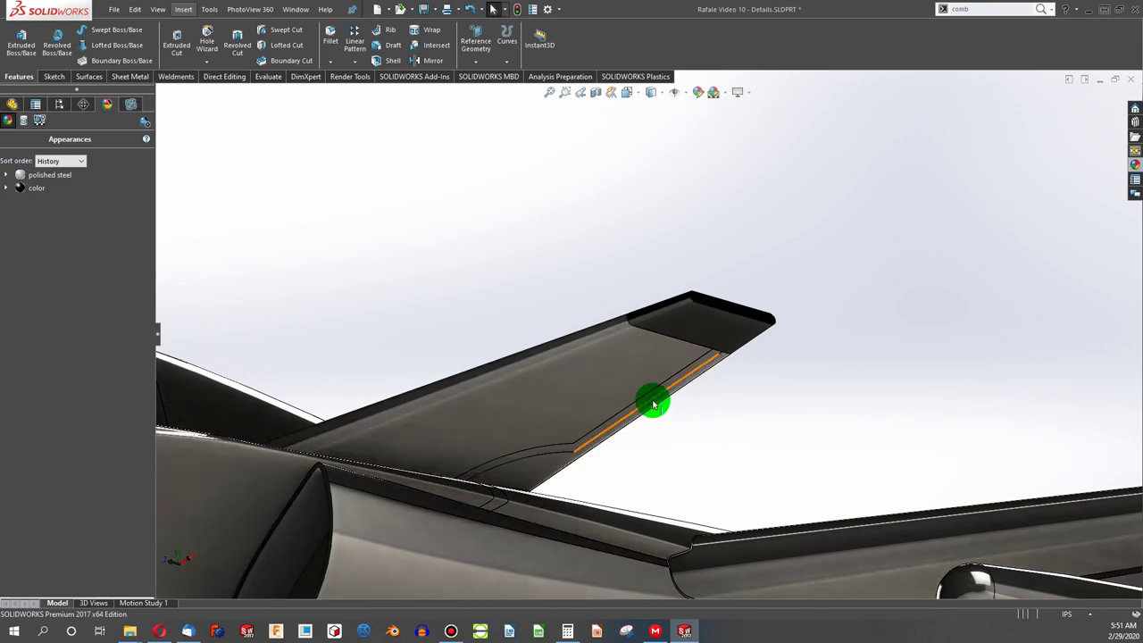
pyautogui.click(653, 402)
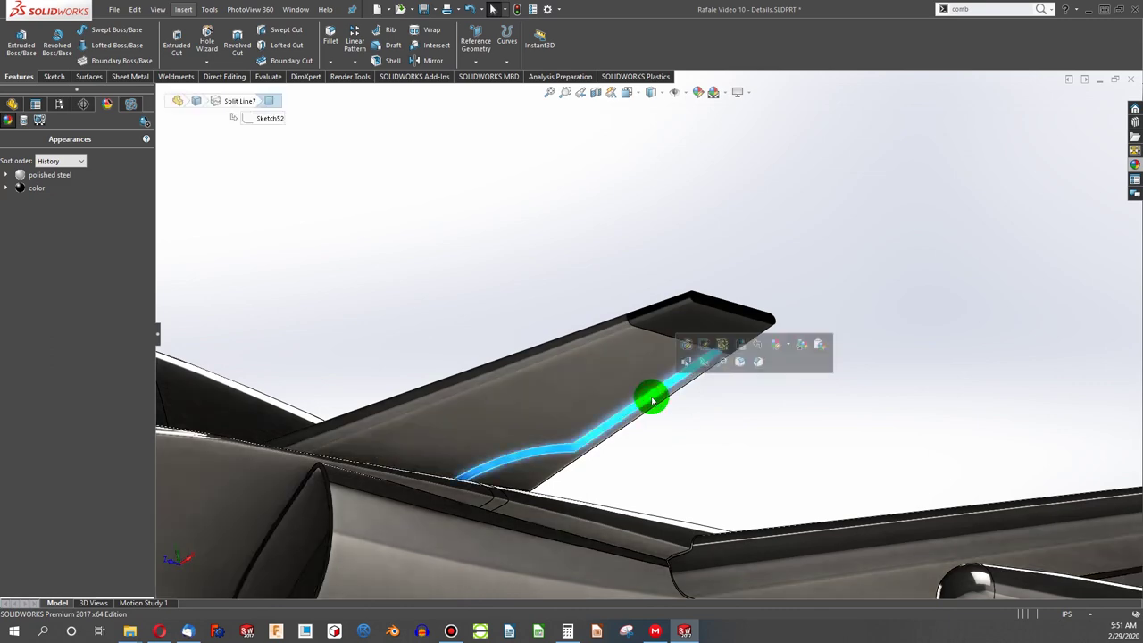
pyautogui.click(822, 346)
pyautogui.click(822, 348)
# Step: Paste the black appearance onto the curved strip and the tip panel on the opposite canard's upper surface
pyautogui.scroll(6, 811, 357)
pyautogui.moveTo(576, 387); pyautogui.dragTo(589, 451, button='middle')
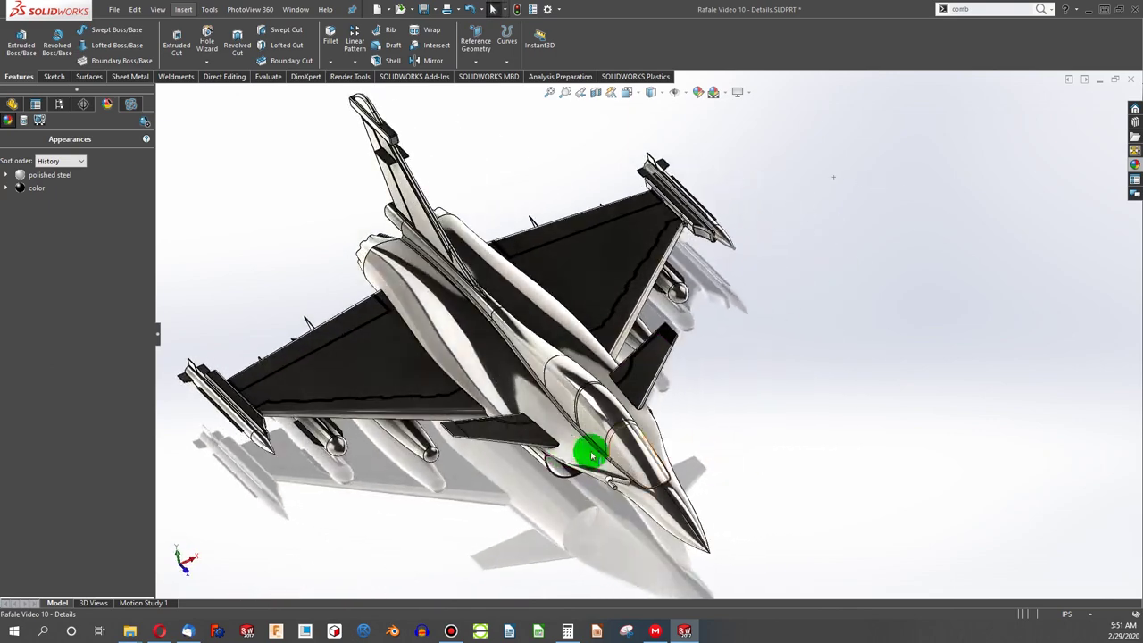
pyautogui.scroll(-9, 483, 378)
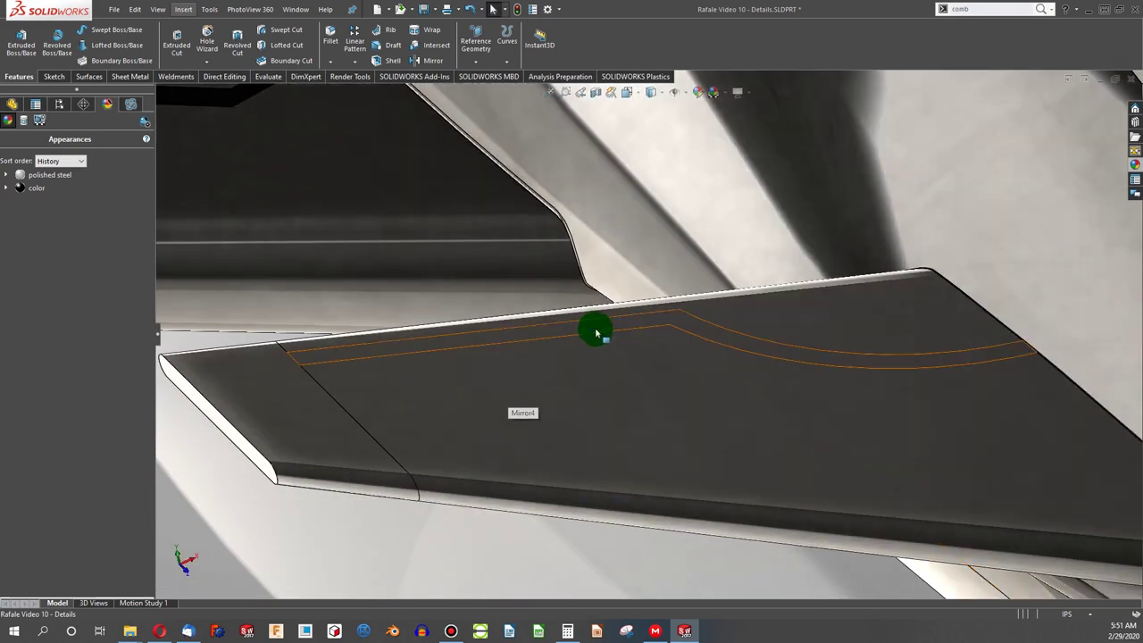
pyautogui.rightClick(596, 328)
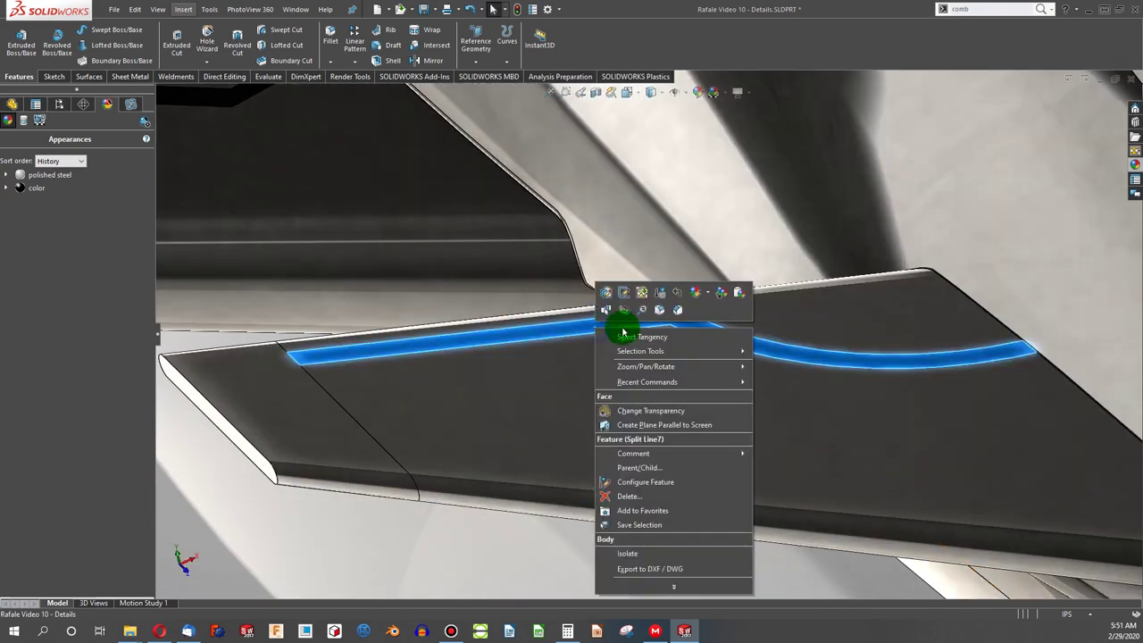
pyautogui.click(740, 292)
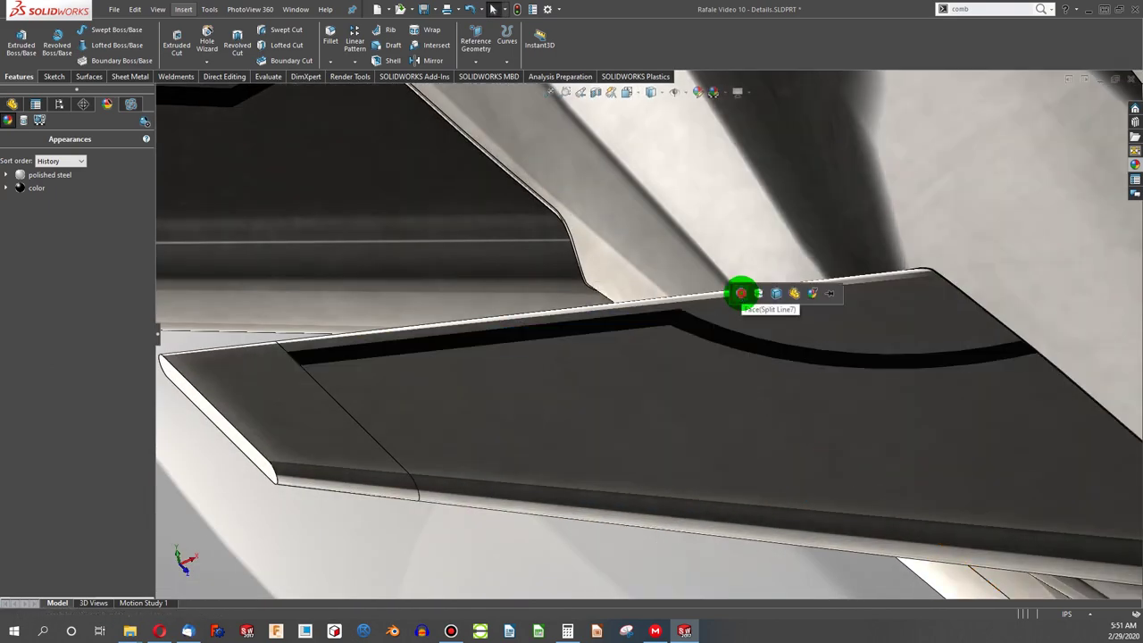
pyautogui.click(372, 404)
pyautogui.rightClick(330, 375)
pyautogui.click(471, 337)
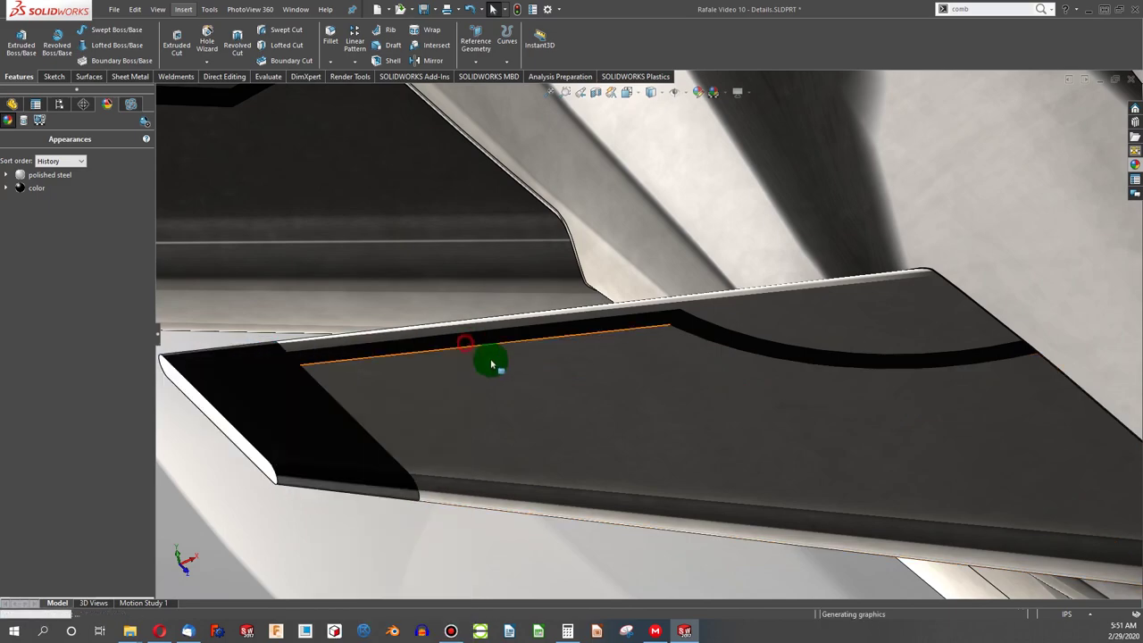
# Step: Paste the black appearance onto the narrow end face at the opposite canard's tip
pyautogui.moveTo(485, 360); pyautogui.dragTo(671, 404, button='middle')
pyautogui.scroll(2, 671, 403)
pyautogui.scroll(-7, 566, 375)
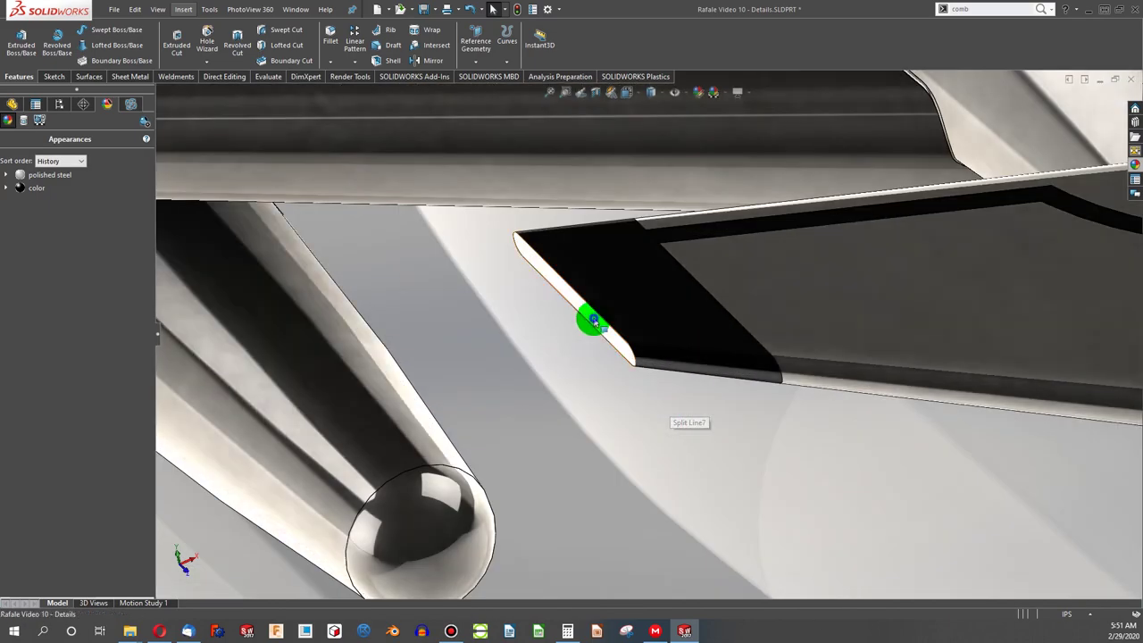
pyautogui.rightClick(593, 319)
pyautogui.click(719, 285)
# Step: Paste the black appearance onto the inner faces and rim of the air intake below that canard
pyautogui.scroll(7, 725, 323)
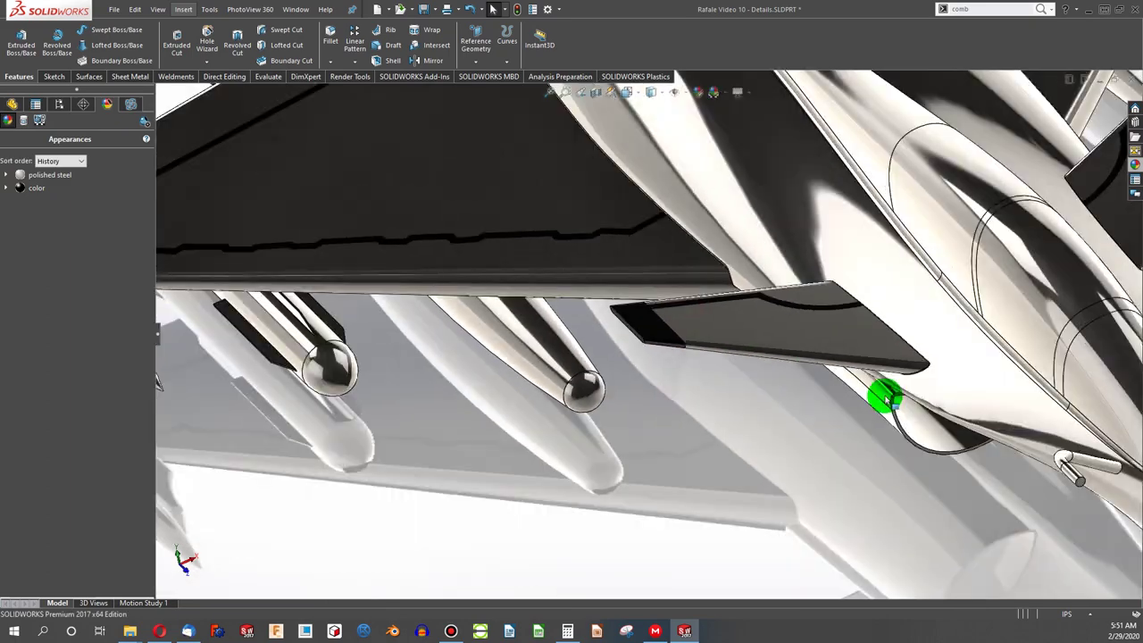
pyautogui.moveTo(910, 395); pyautogui.dragTo(913, 423, button='middle')
pyautogui.rightClick(916, 422)
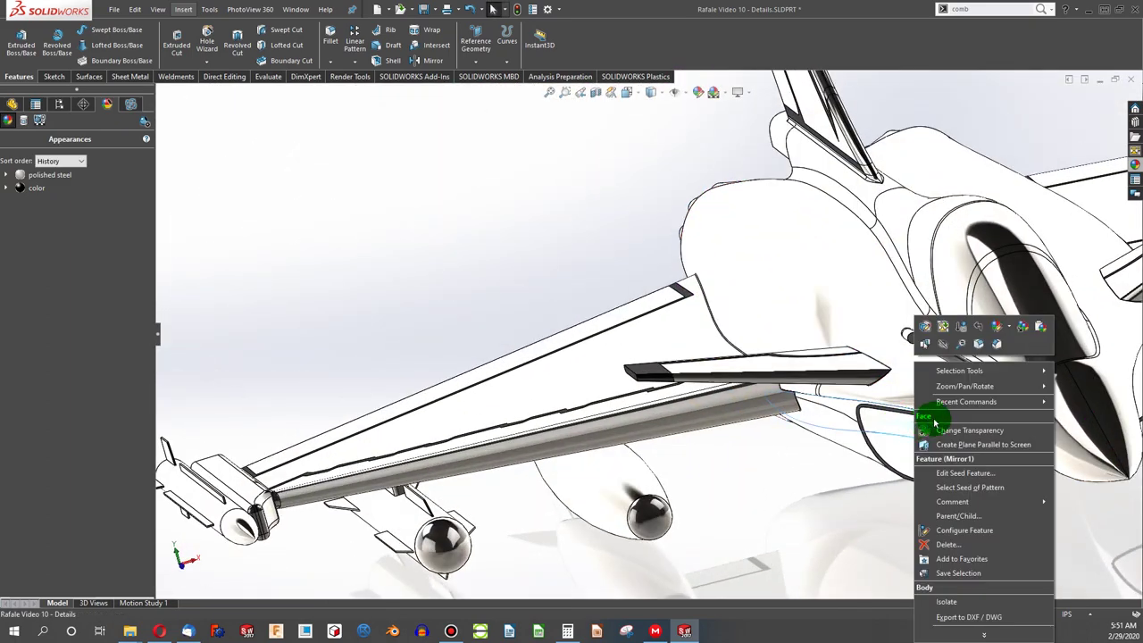
pyautogui.click(1037, 330)
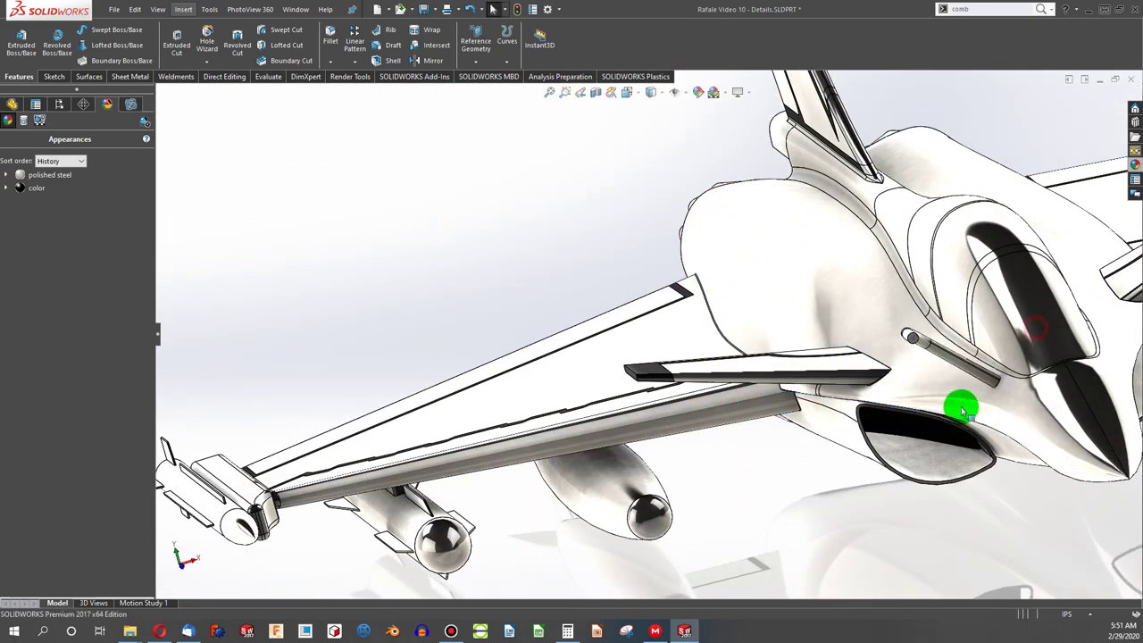
pyautogui.rightClick(928, 454)
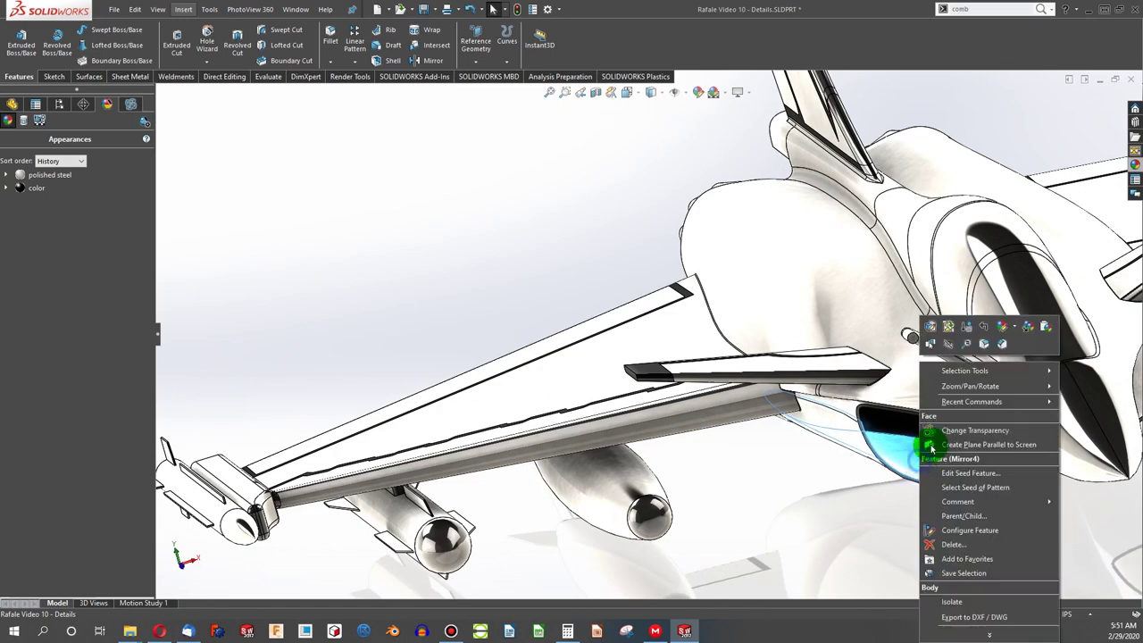
pyautogui.click(1044, 330)
pyautogui.moveTo(958, 400); pyautogui.dragTo(915, 347, button='middle')
pyautogui.rightClick(999, 482)
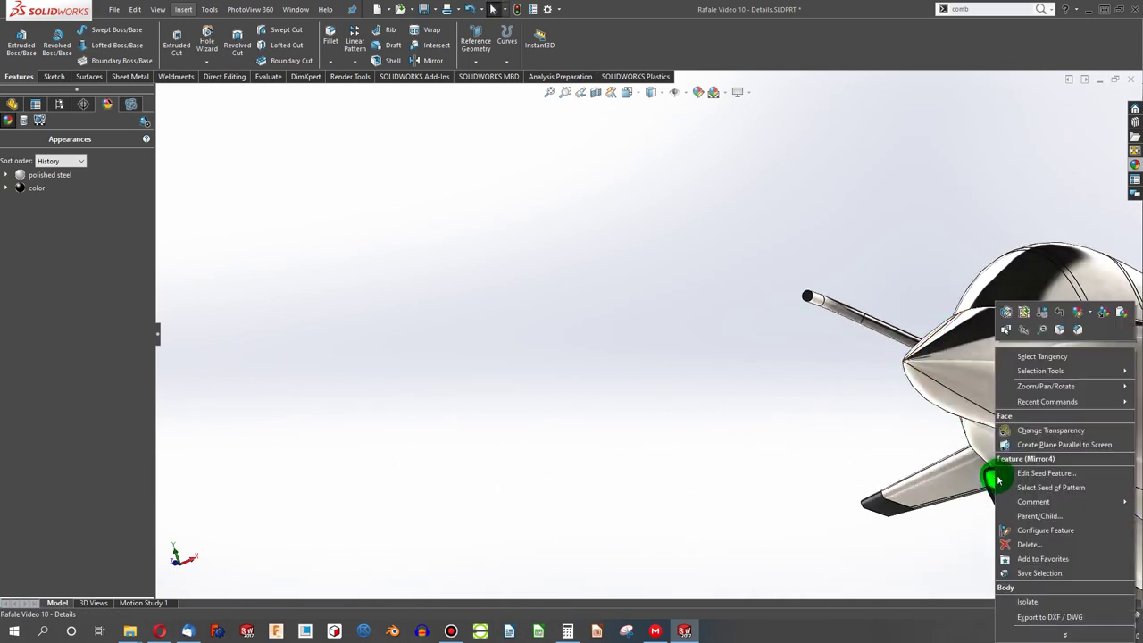
pyautogui.click(1122, 314)
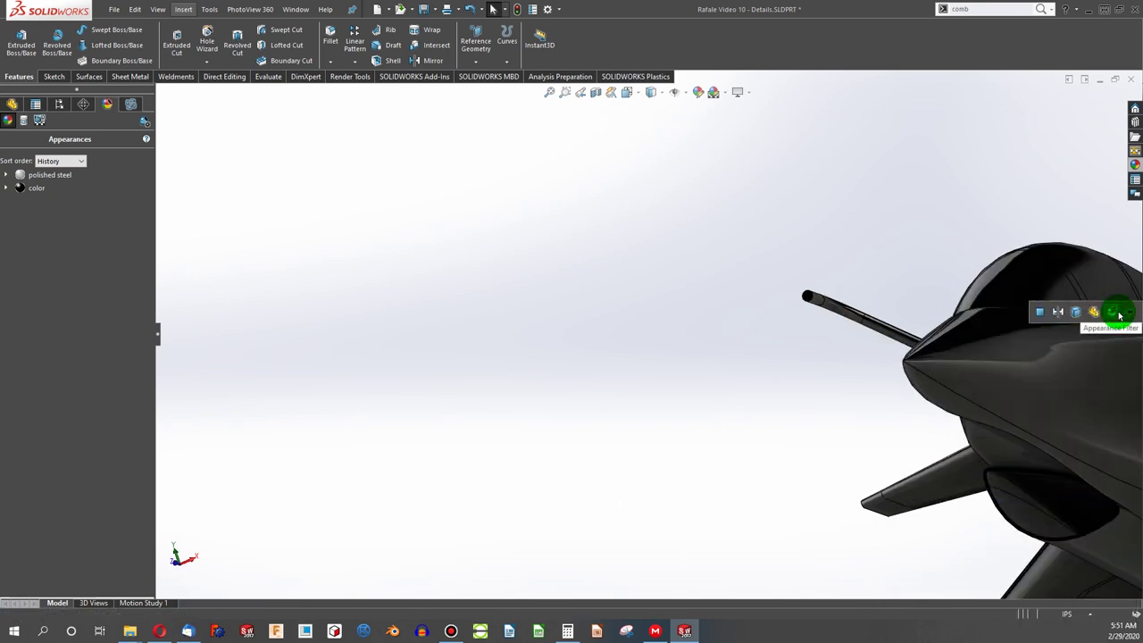
# Step: Paste the black appearance onto the rim and inner faces of the air intake on the fuselage's other side
pyautogui.moveTo(1042, 314); pyautogui.dragTo(850, 339, button='middle')
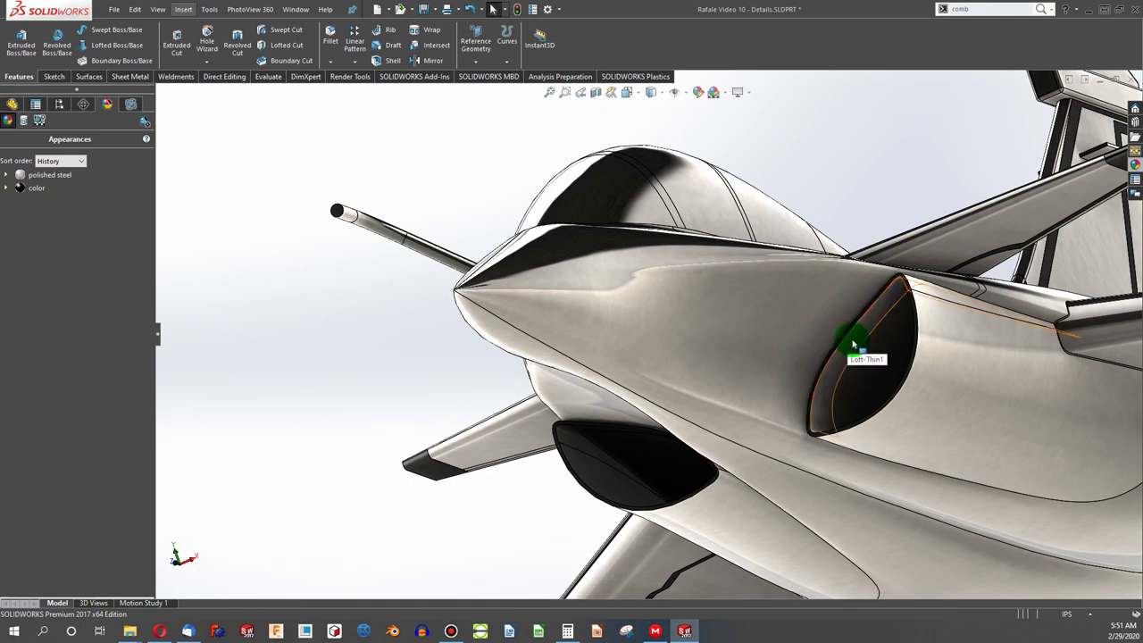
pyautogui.click(853, 344)
pyautogui.click(986, 289)
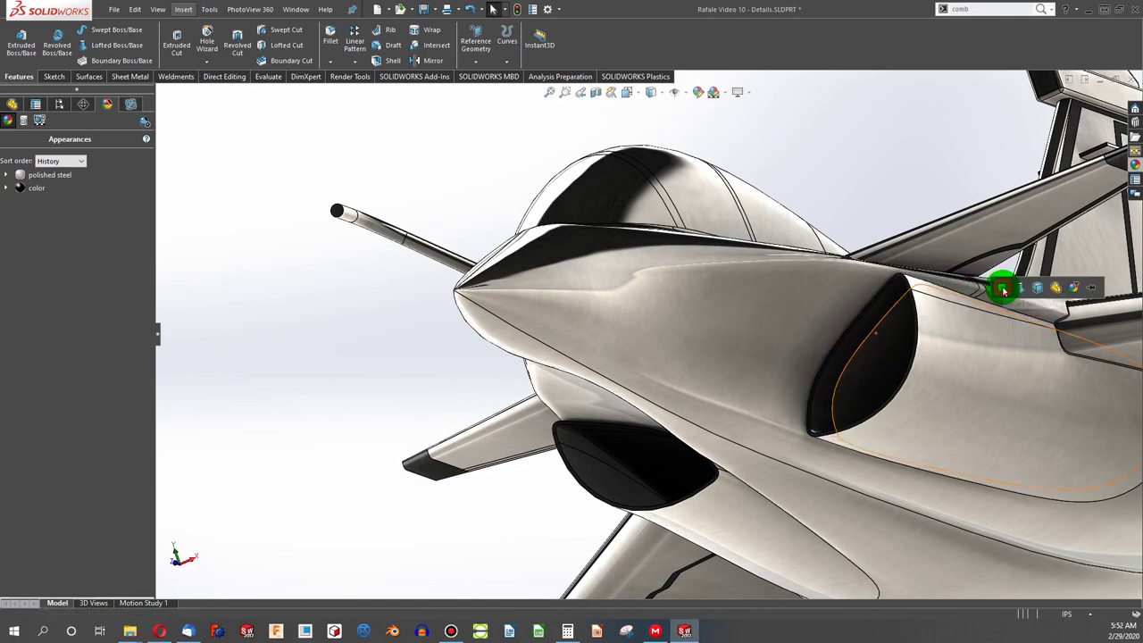
pyautogui.moveTo(898, 367); pyautogui.dragTo(934, 396, button='middle')
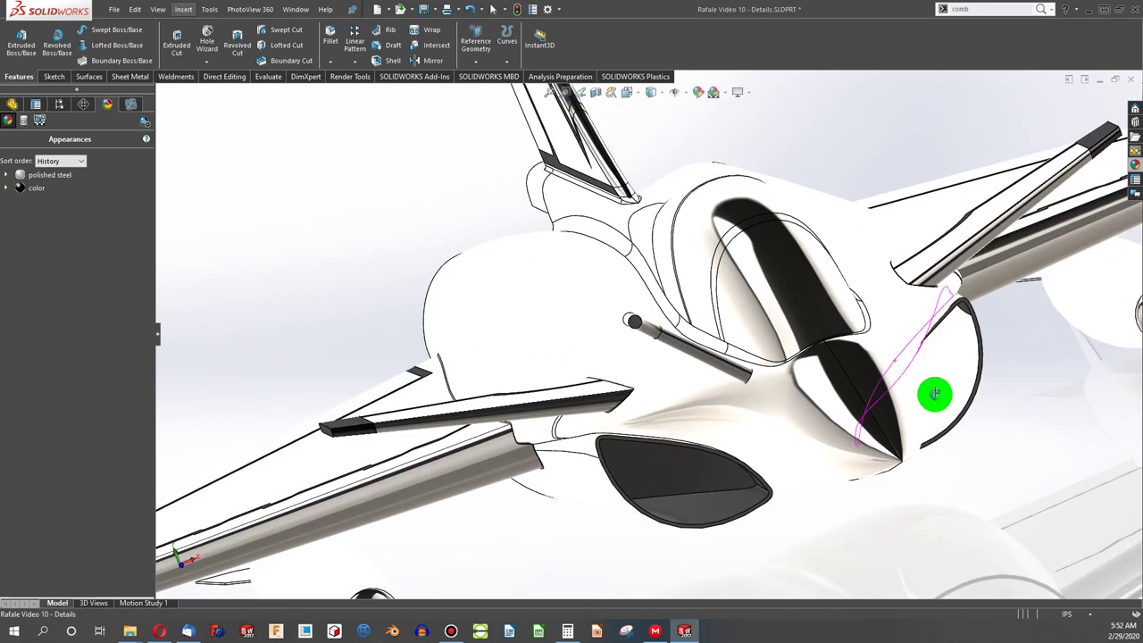
pyautogui.rightClick(935, 395)
pyautogui.click(1050, 334)
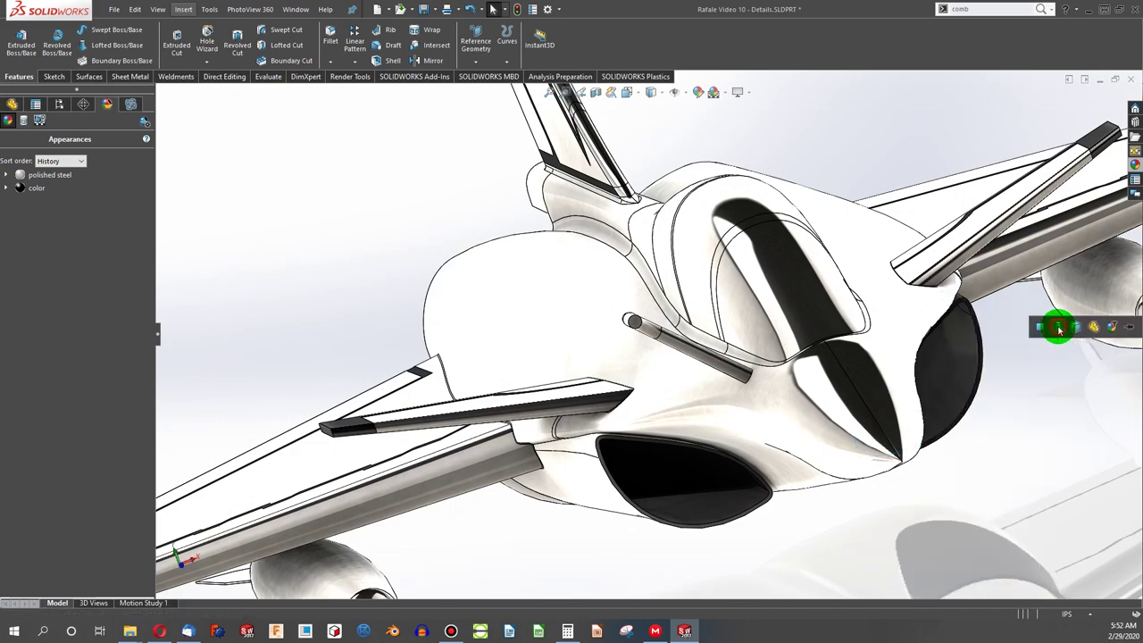
pyautogui.moveTo(930, 388); pyautogui.dragTo(842, 417, button='middle')
pyautogui.rightClick(842, 402)
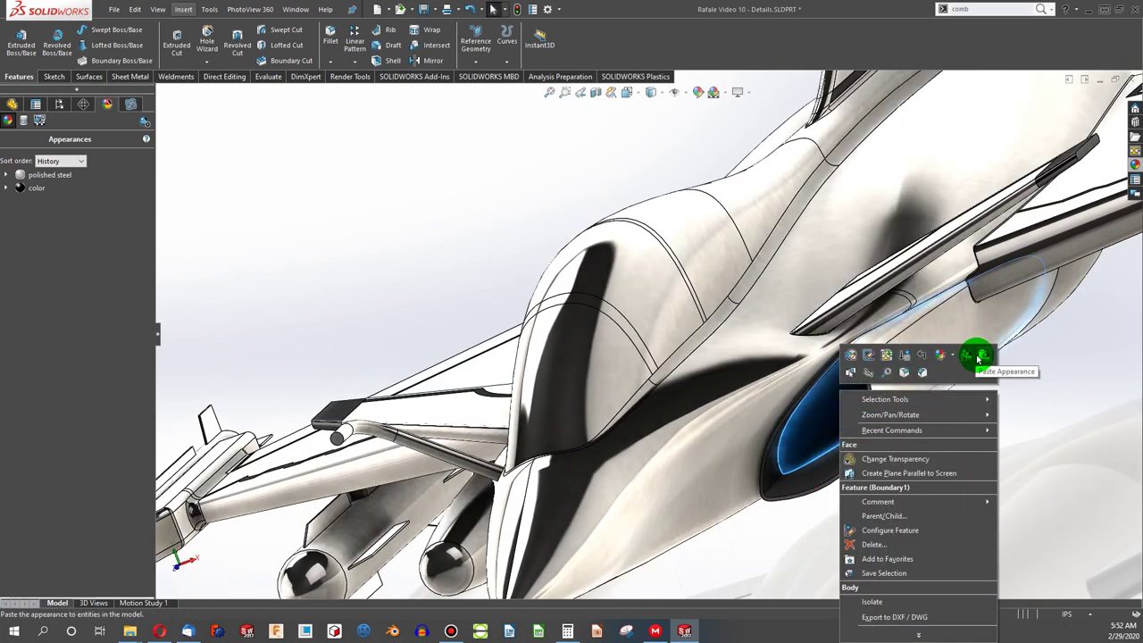
pyautogui.click(980, 357)
# Step: Paste the black appearance onto the front, middle and rear canopy panes, leaving out the two narrow frame bands
pyautogui.moveTo(976, 357); pyautogui.dragTo(740, 260, button='middle')
pyautogui.scroll(-5, 739, 260)
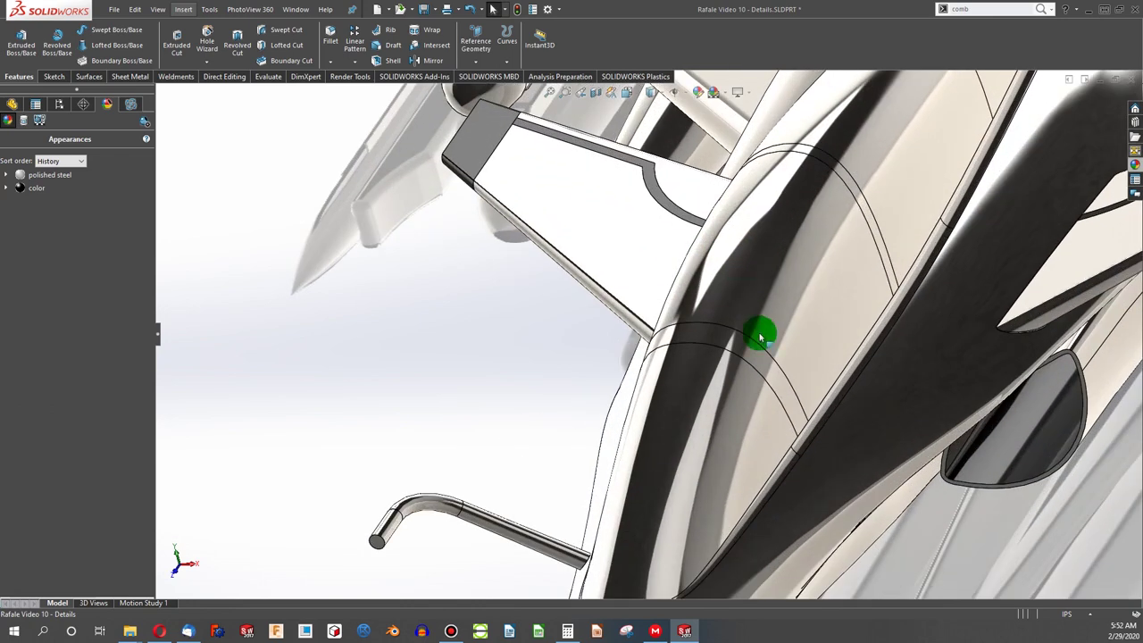
pyautogui.click(727, 402)
pyautogui.rightClick(732, 335)
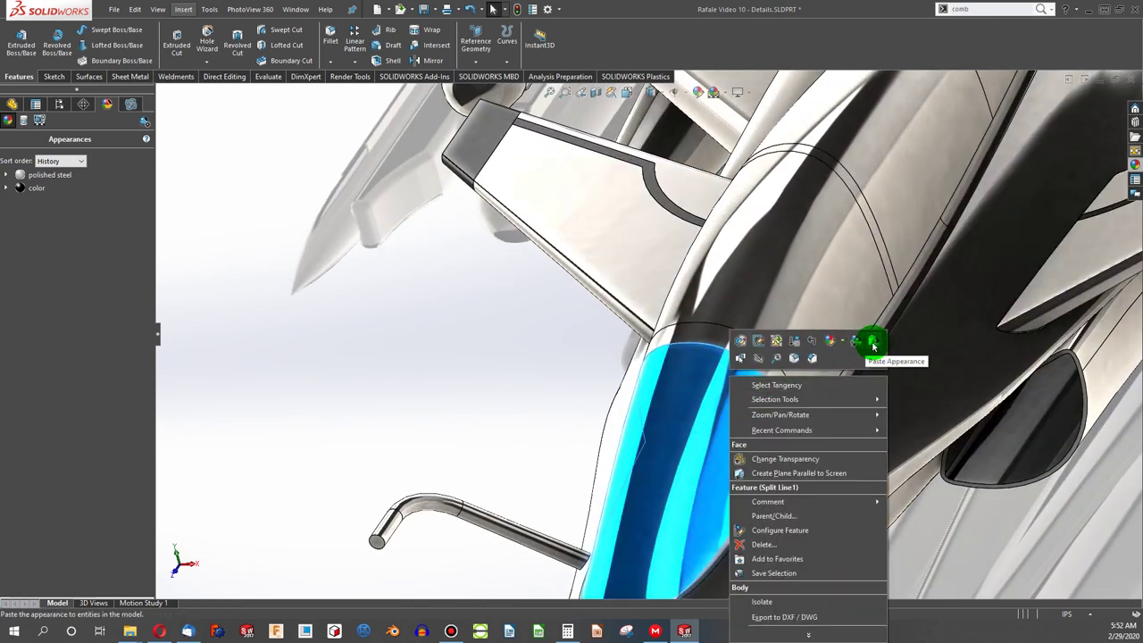
pyautogui.click(872, 344)
pyautogui.rightClick(785, 334)
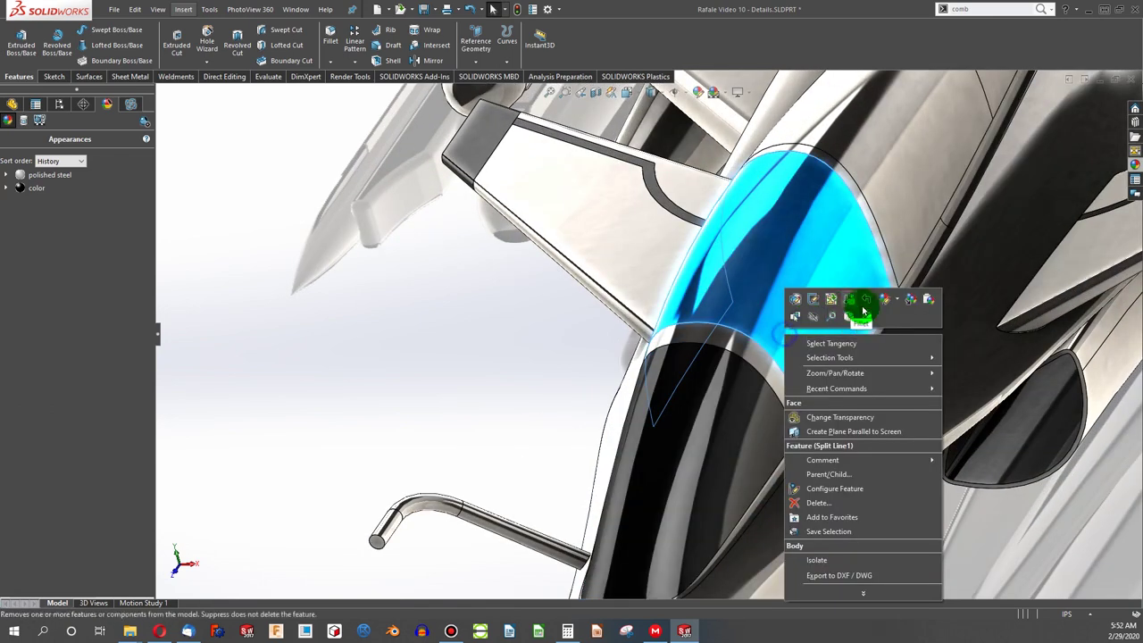
pyautogui.click(927, 298)
pyautogui.rightClick(897, 234)
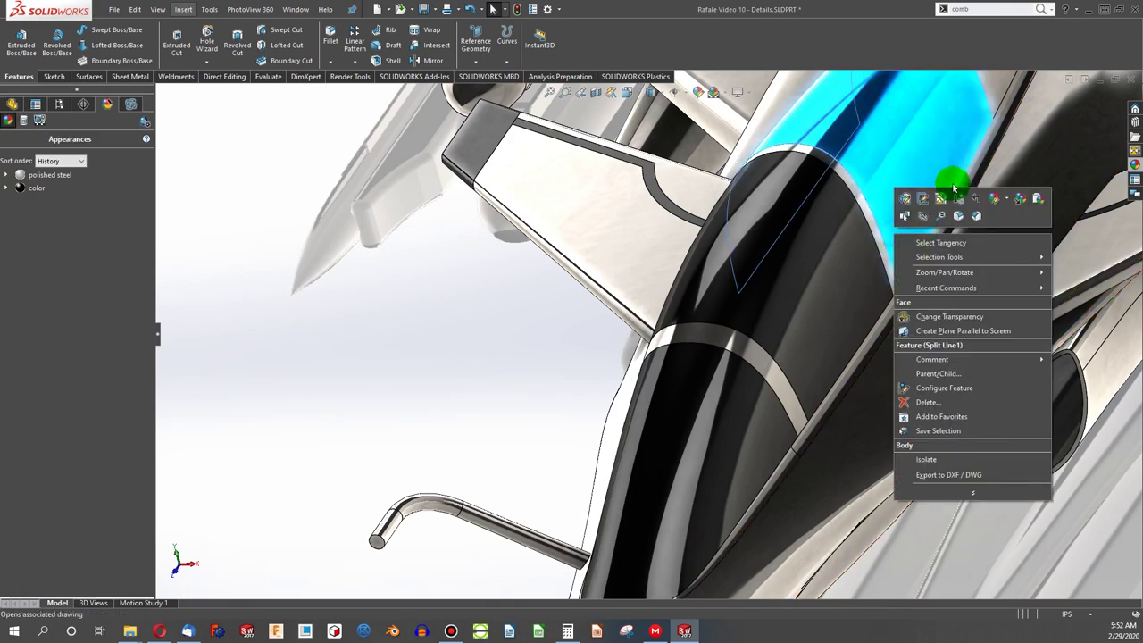
pyautogui.click(1033, 200)
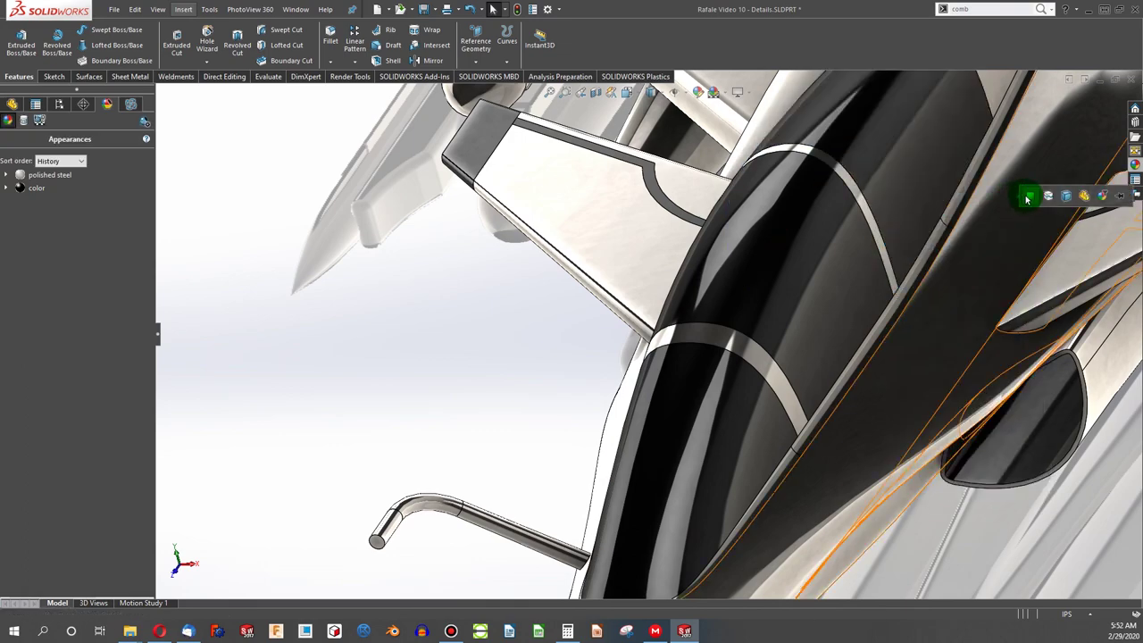
# Step: Paste the black appearance onto the noses of the inner and outer stores under the aircraft's left wing
pyautogui.scroll(5, 917, 337)
pyautogui.moveTo(905, 344); pyautogui.dragTo(863, 425, button='middle')
pyautogui.scroll(3, 914, 355)
pyautogui.scroll(-6, 795, 273)
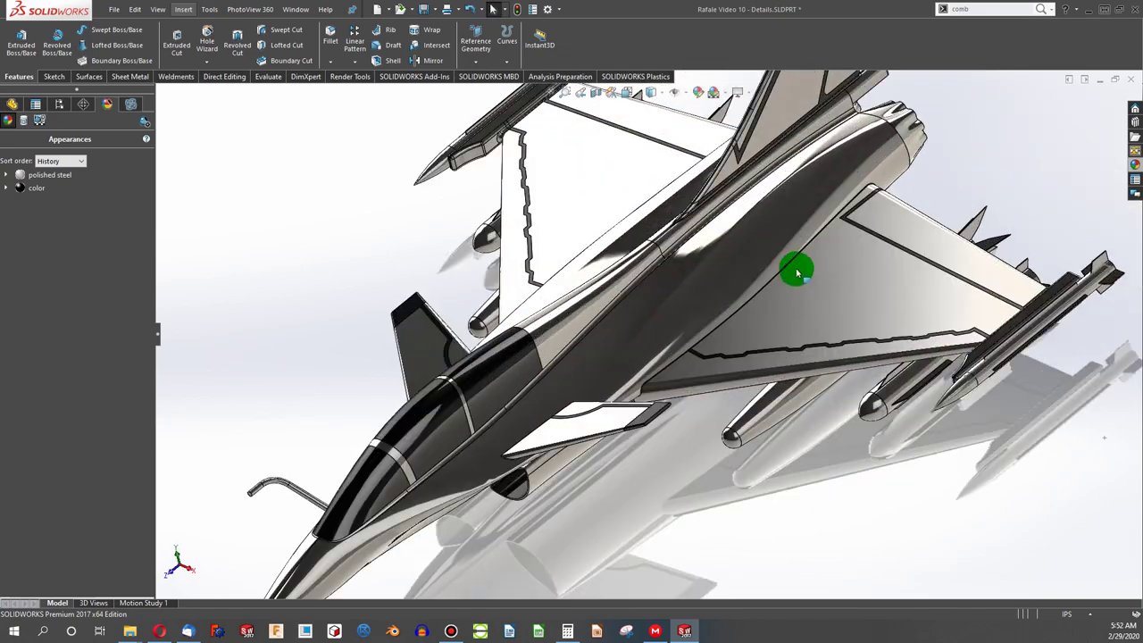
pyautogui.moveTo(792, 319); pyautogui.dragTo(724, 422, button='middle')
pyautogui.rightClick(708, 453)
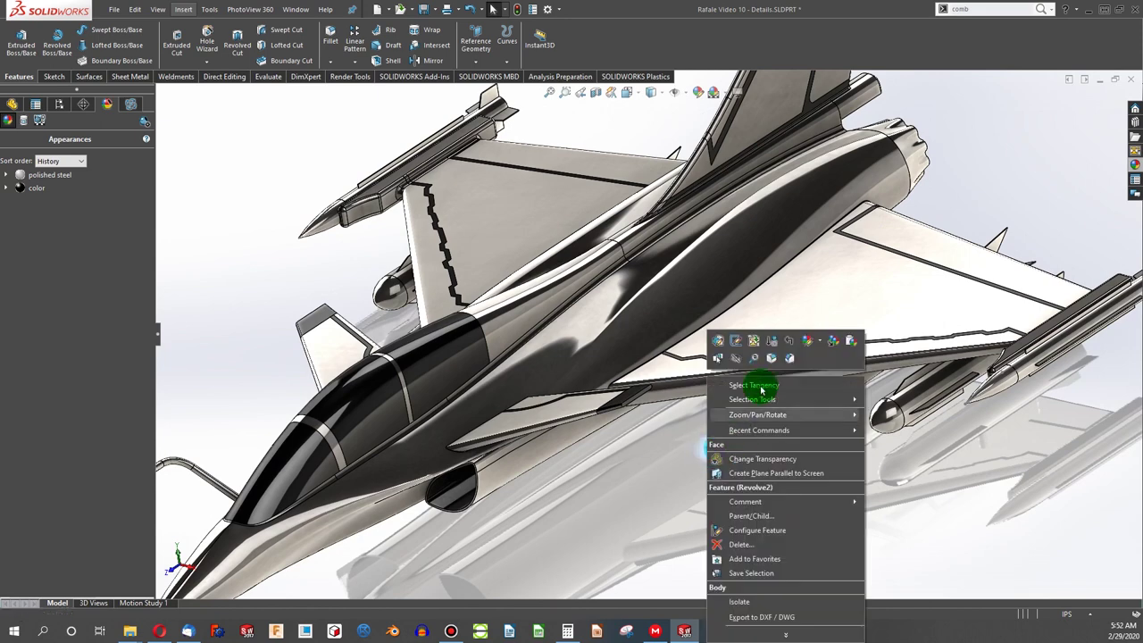
pyautogui.click(844, 342)
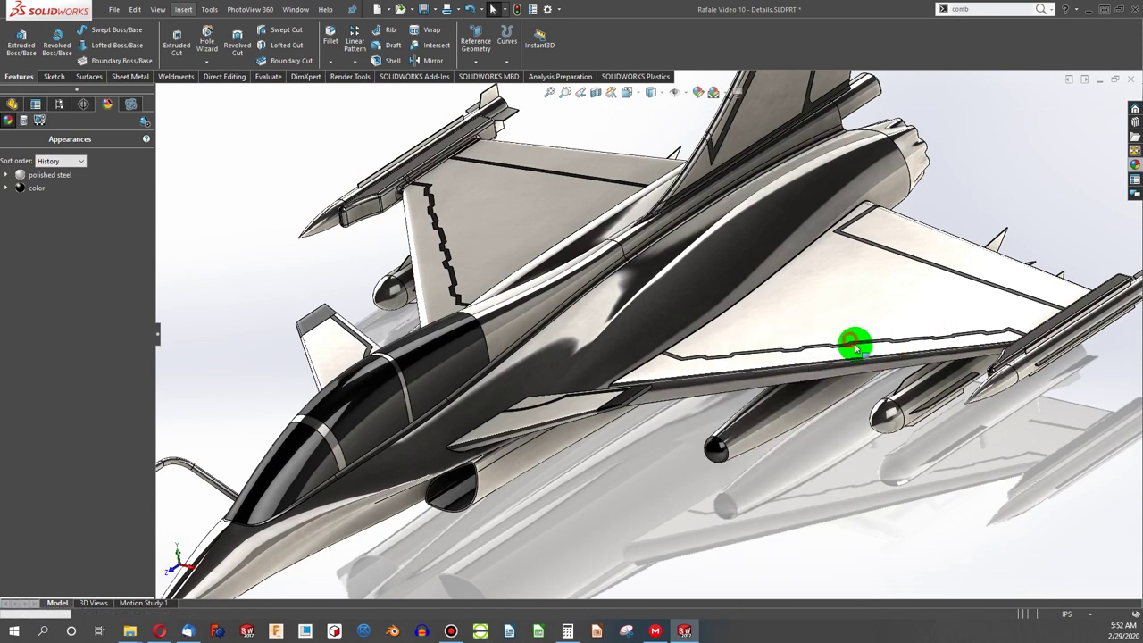
pyautogui.rightClick(891, 419)
pyautogui.click(1031, 342)
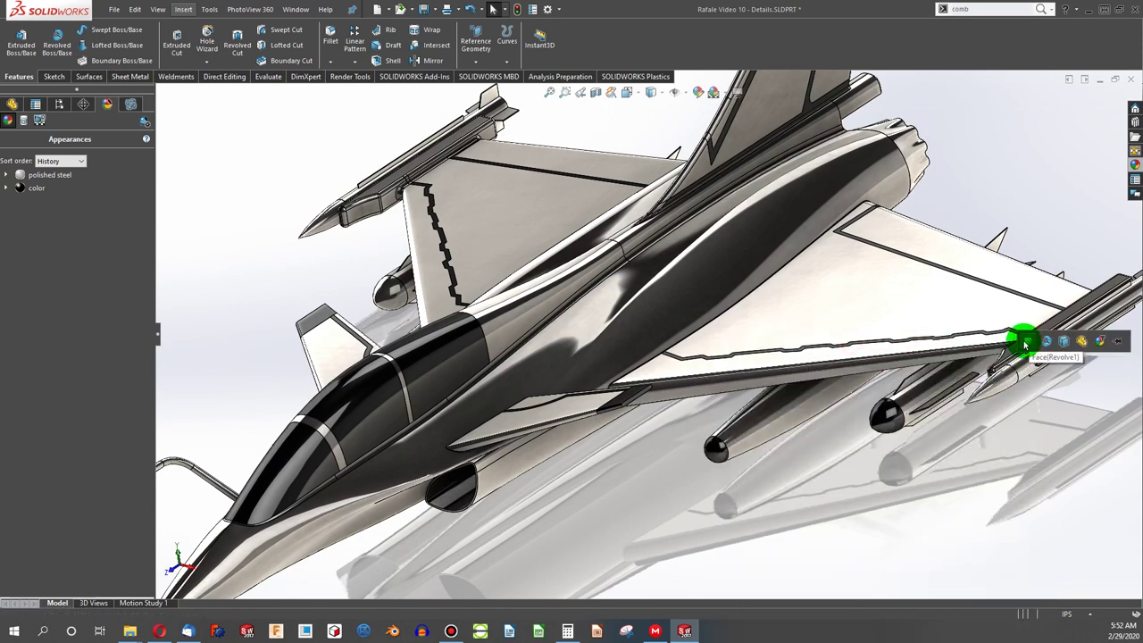
# Step: Paste the black appearance onto the noses of the inner and outer stores under the opposite wing
pyautogui.moveTo(765, 416); pyautogui.dragTo(384, 337, button='middle')
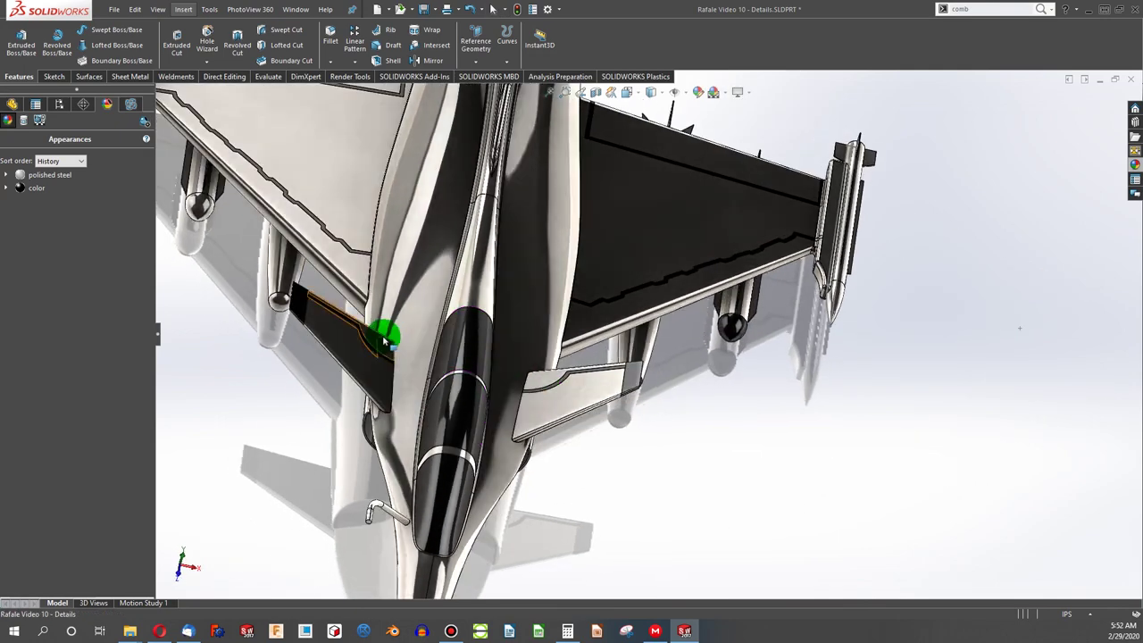
pyautogui.rightClick(282, 304)
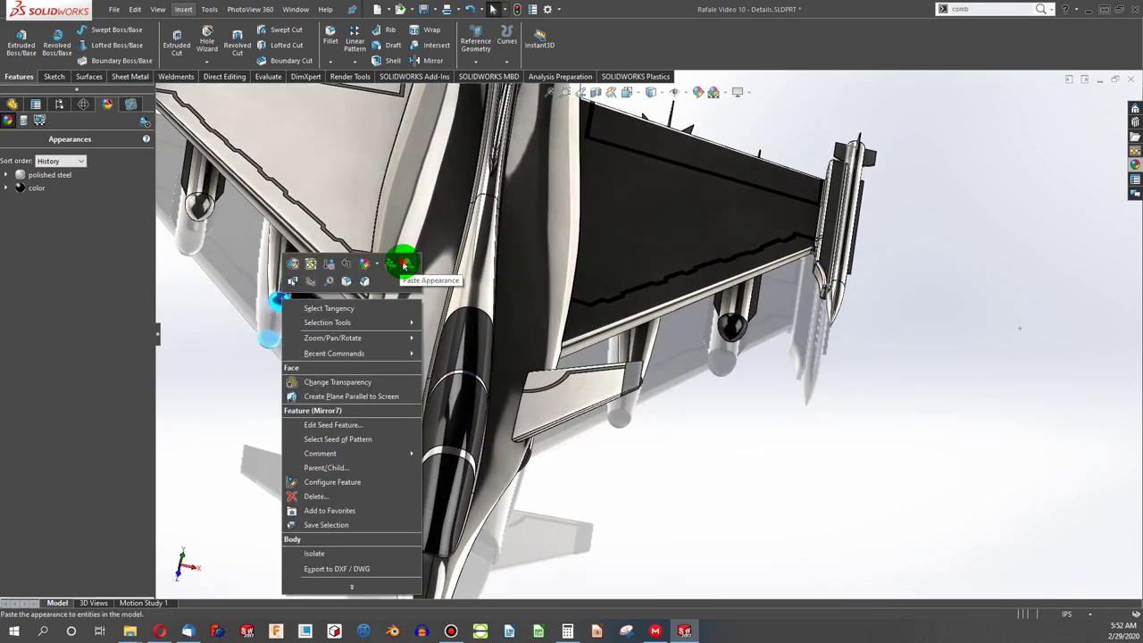
pyautogui.click(403, 266)
pyautogui.rightClick(202, 209)
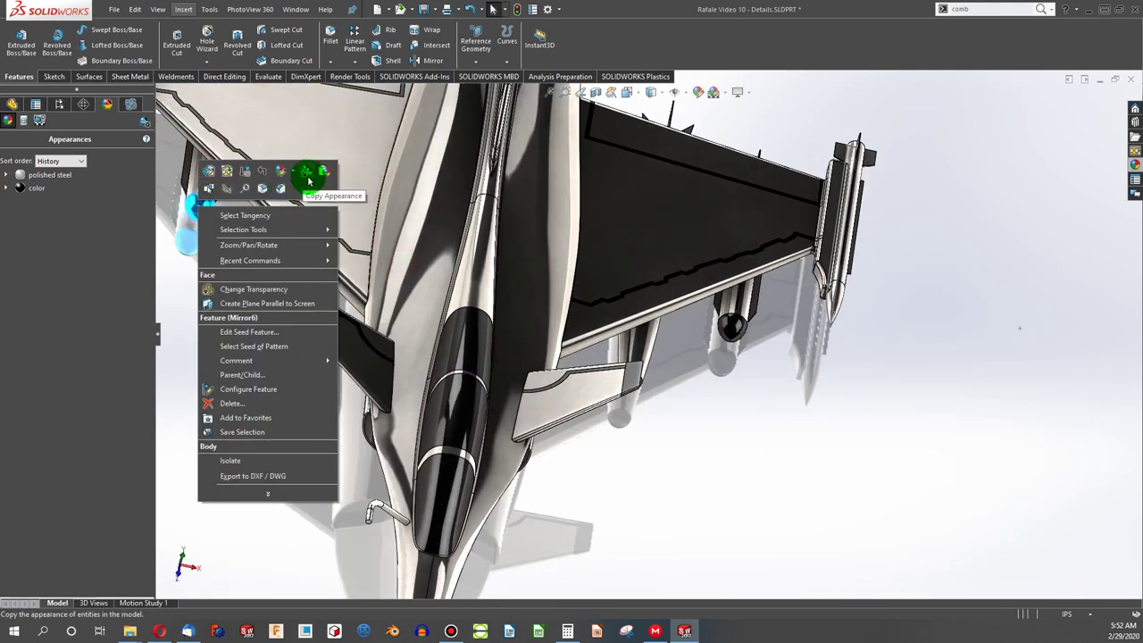
pyautogui.click(320, 174)
pyautogui.click(312, 177)
# Step: Paste the black appearance onto the inside faces of both engine exhaust nozzles at the tail
pyautogui.moveTo(308, 317); pyautogui.dragTo(753, 240, button='middle')
pyautogui.rightClick(753, 239)
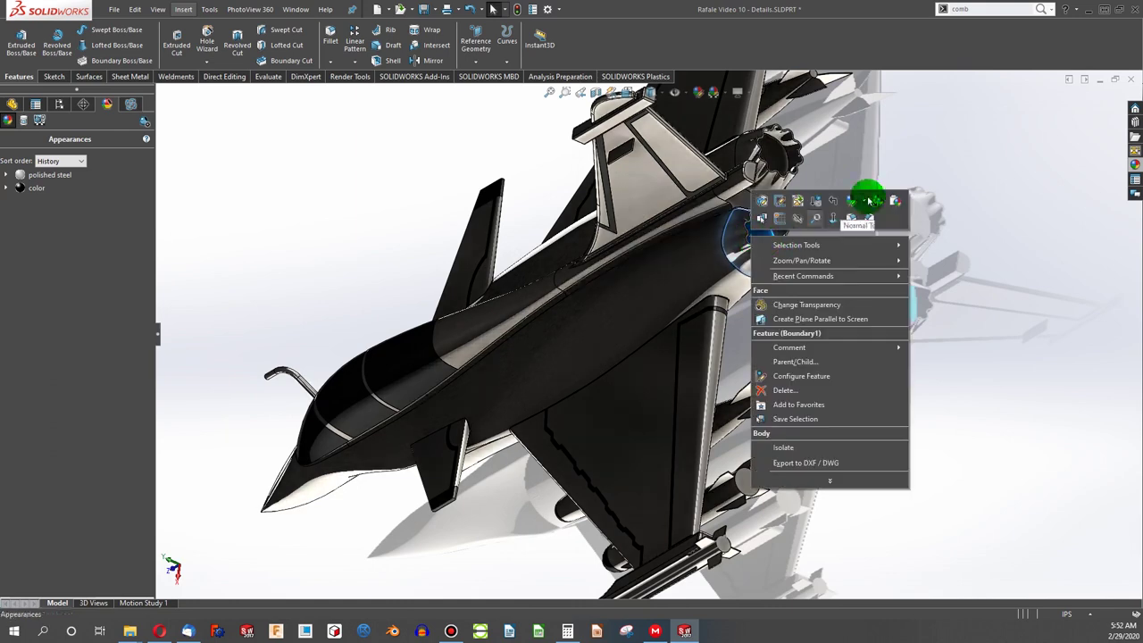
pyautogui.click(892, 202)
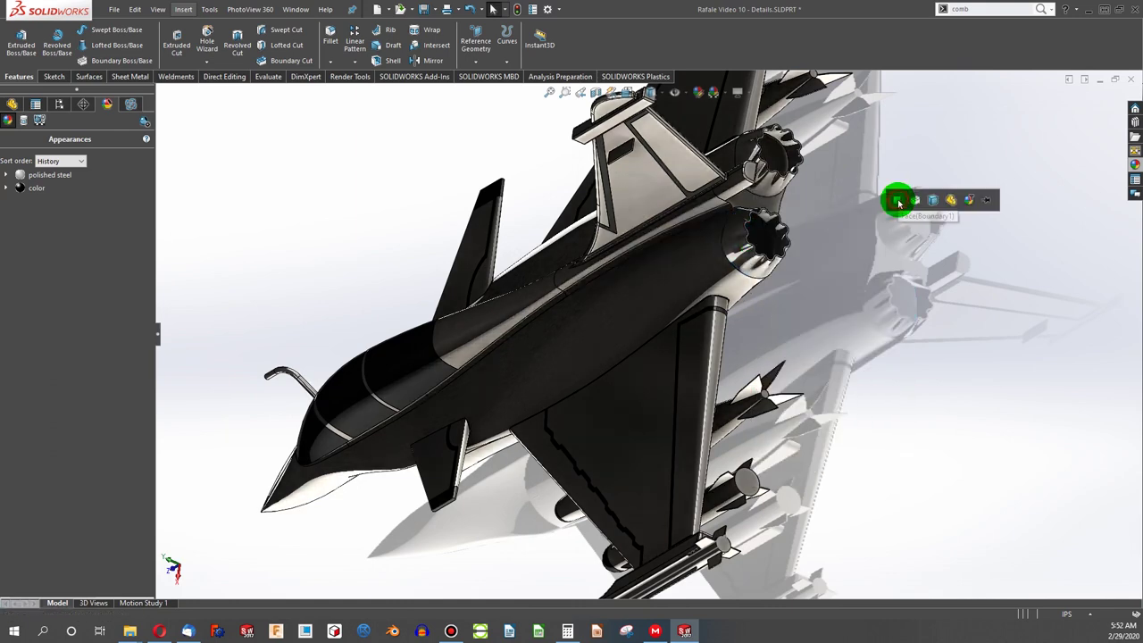
pyautogui.rightClick(786, 159)
pyautogui.click(923, 128)
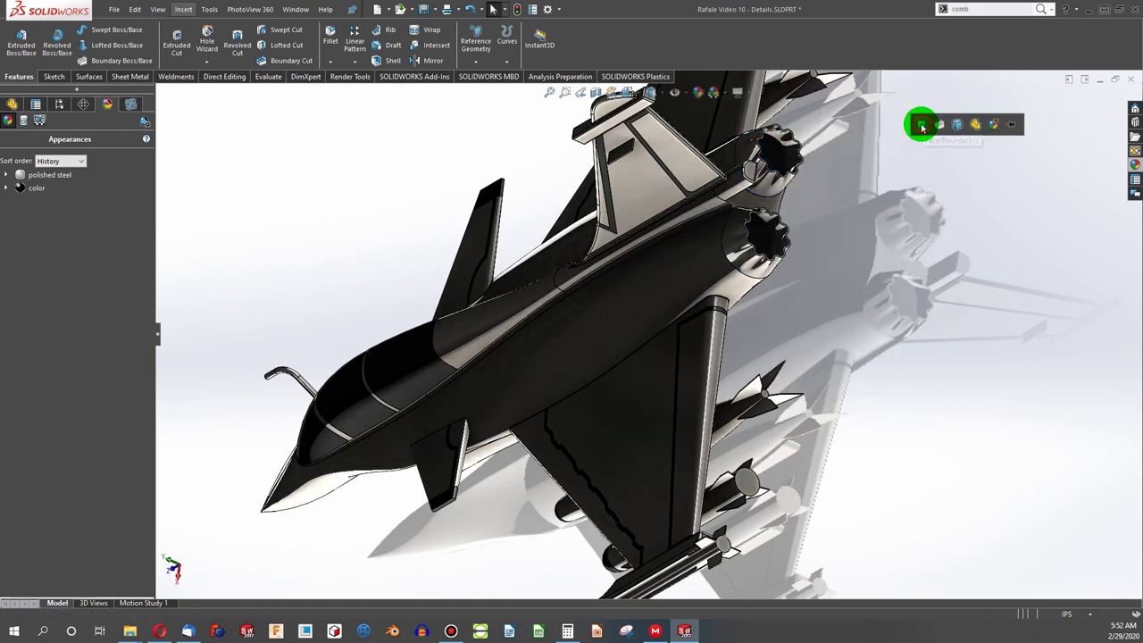
# Step: Paste the black appearance onto the outer faces of both engine exhaust nozzles
pyautogui.rightClick(760, 166)
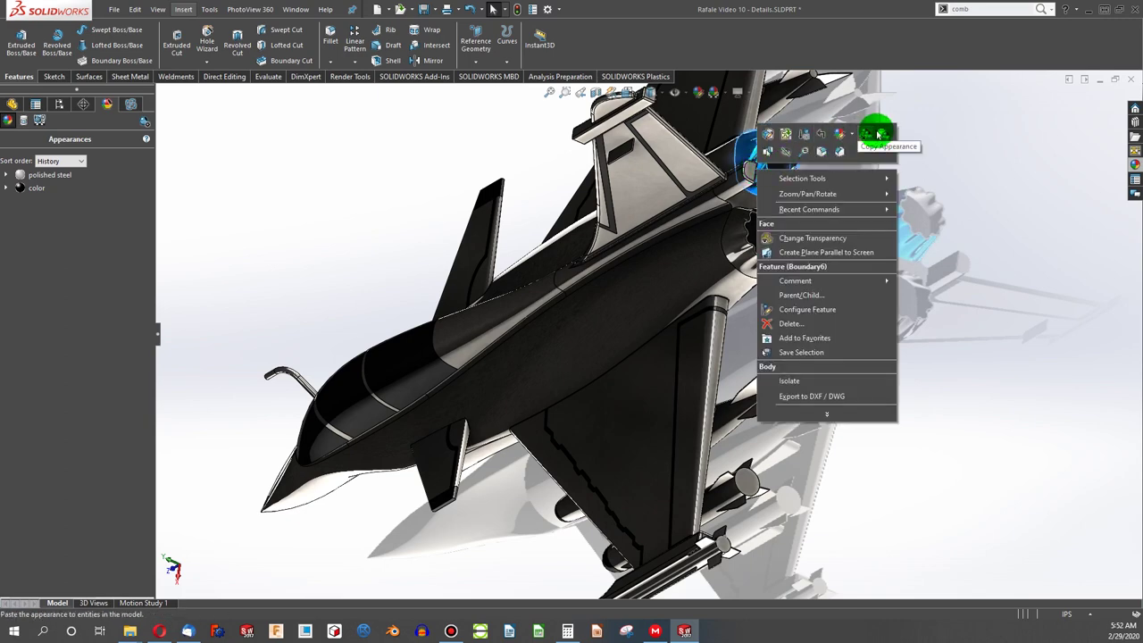
pyautogui.click(880, 134)
pyautogui.click(817, 201)
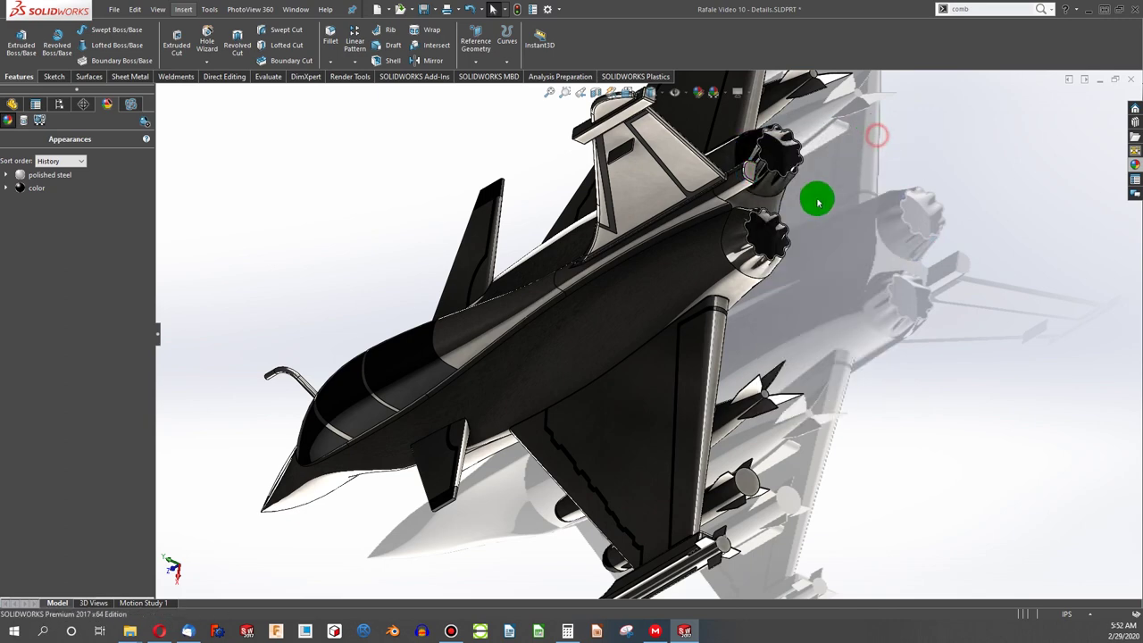
pyautogui.rightClick(761, 270)
pyautogui.click(885, 234)
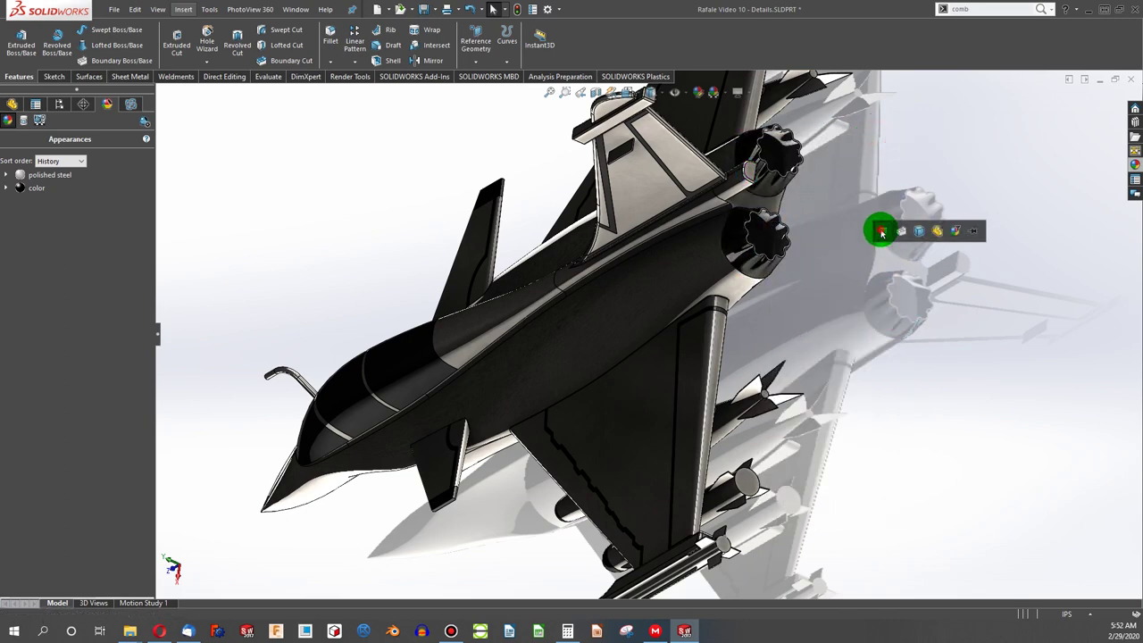
pyautogui.click(880, 233)
# Step: Examine the whole aircraft for the black detailing on its wings, canards, canopy, stores and nozzles
pyautogui.scroll(3, 817, 296)
pyautogui.moveTo(817, 323); pyautogui.dragTo(918, 211, button='middle')
pyautogui.scroll(3, 917, 213)
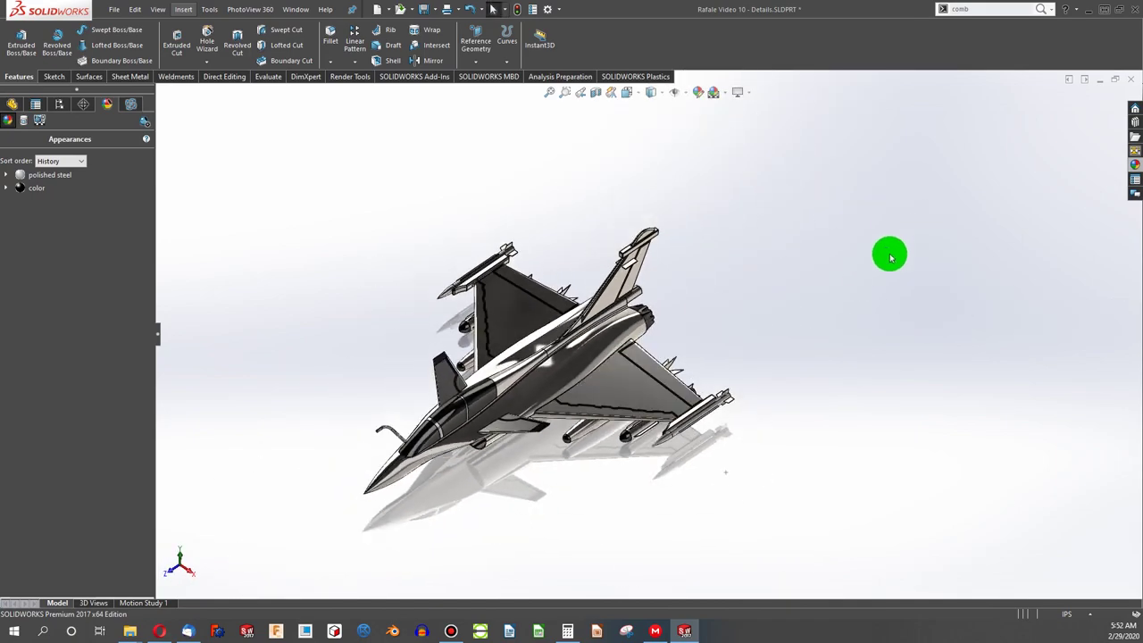
pyautogui.scroll(-5, 535, 402)
pyautogui.moveTo(633, 339); pyautogui.dragTo(388, 295, button='middle')
pyautogui.scroll(5, 638, 332)
pyautogui.scroll(-5, 661, 274)
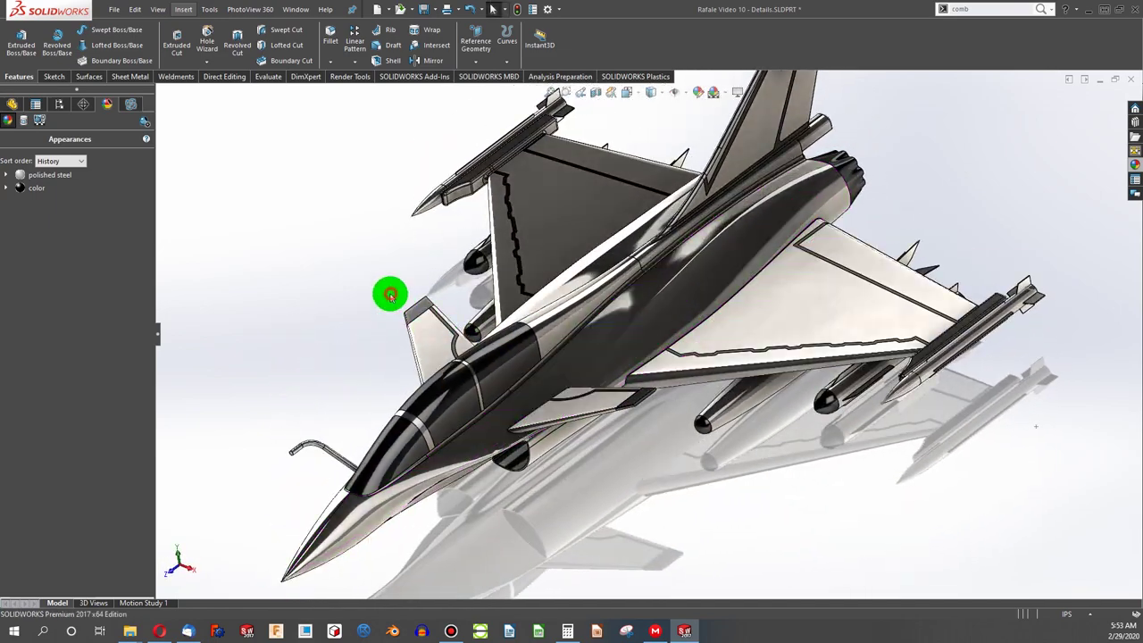
# Step: Switch to the Opera browser and pick the 3000 × 3000 Grey Camo image in the Bing results for saving
pyautogui.click(157, 631)
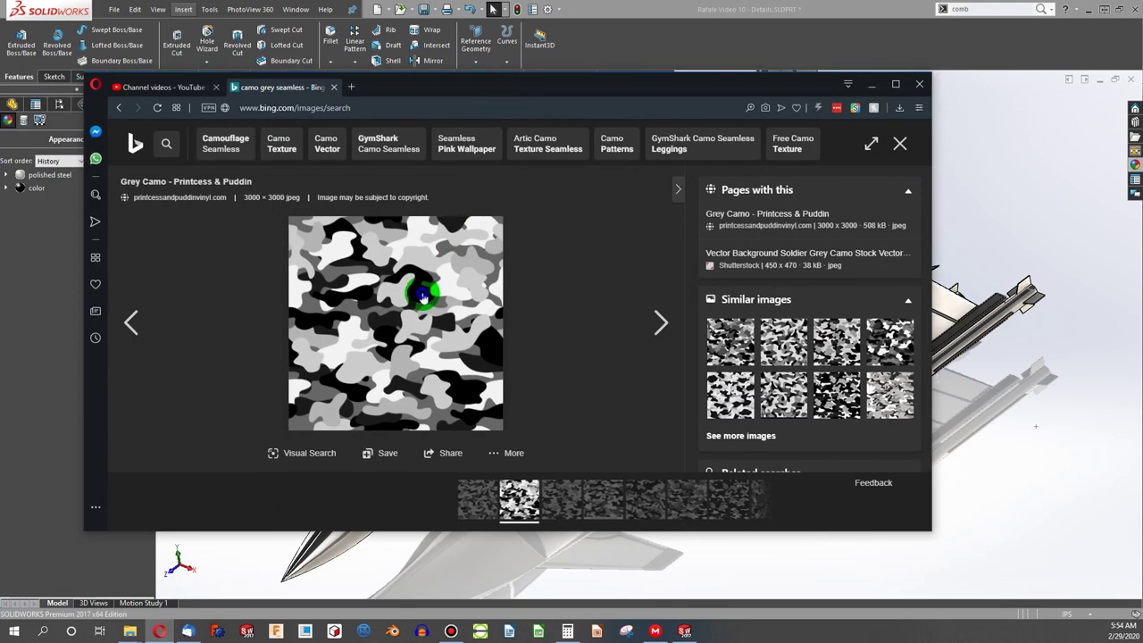
pyautogui.rightClick(424, 296)
pyautogui.click(238, 163)
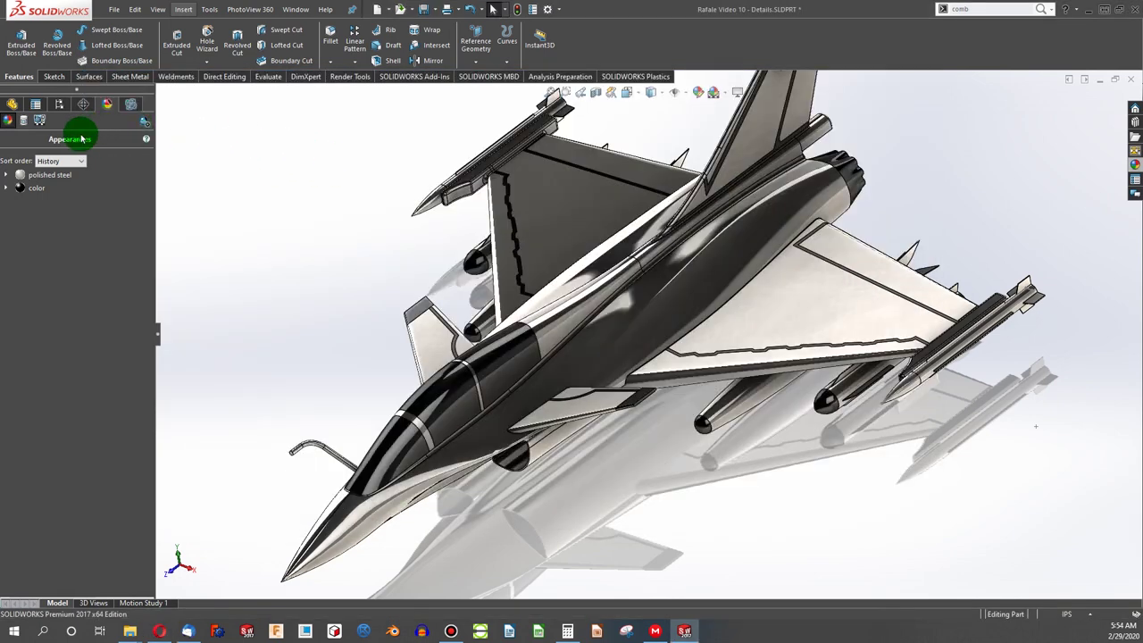
# Step: Switch back to SOLIDWORKS and replace the whole part's polished steel appearance with the grey camouflage image, using the advanced appearance settings
pyautogui.click(9, 106)
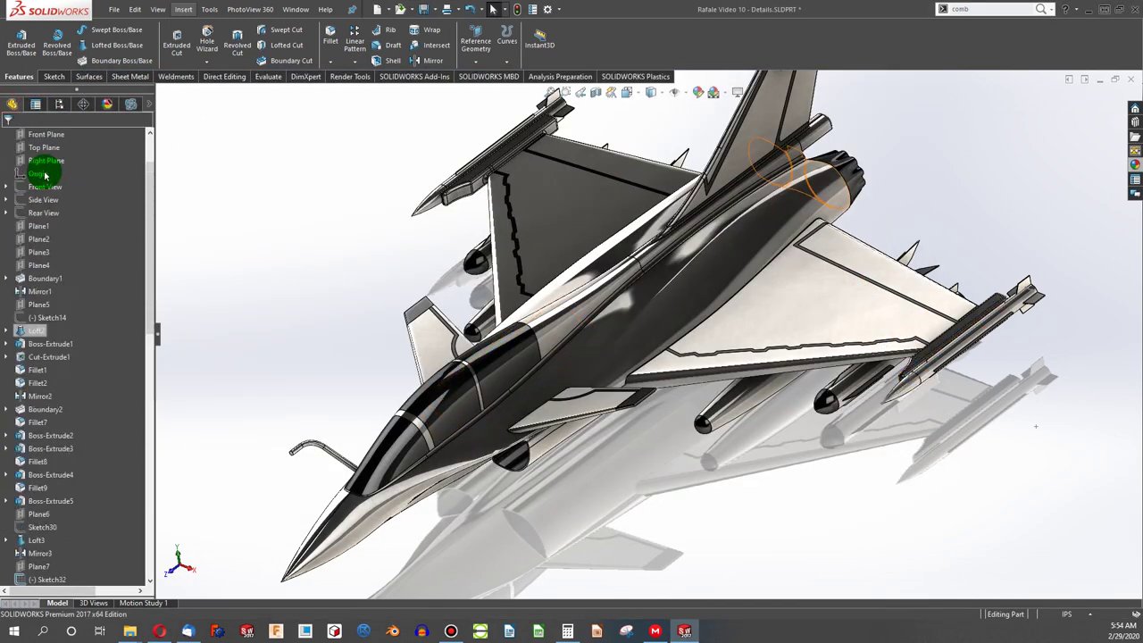
pyautogui.rightClick(42, 136)
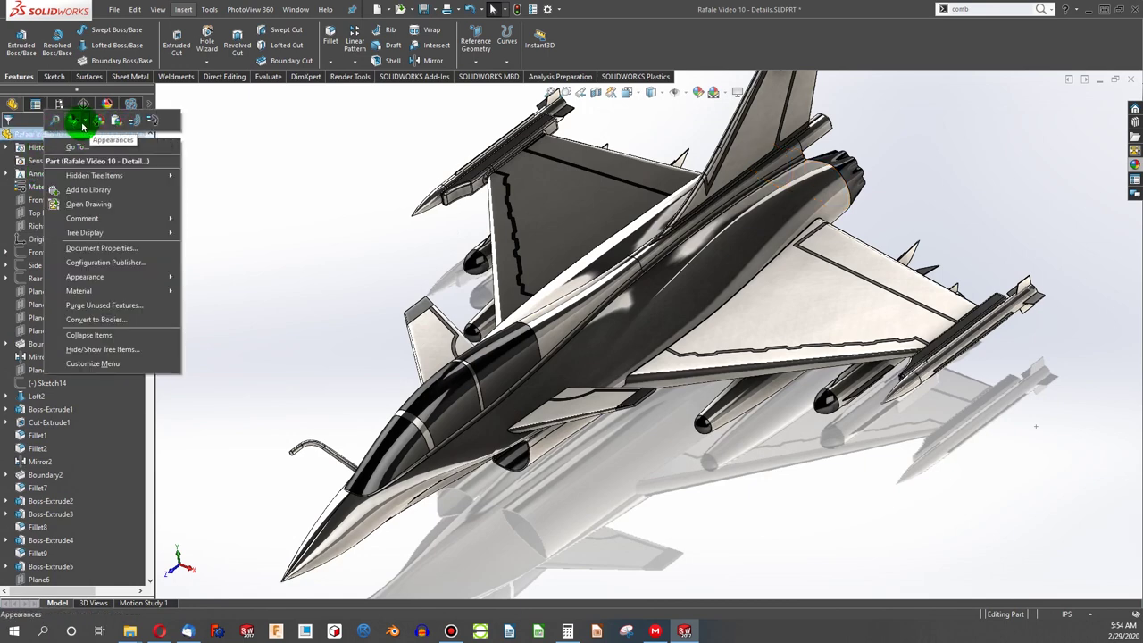
pyautogui.click(83, 125)
pyautogui.click(87, 148)
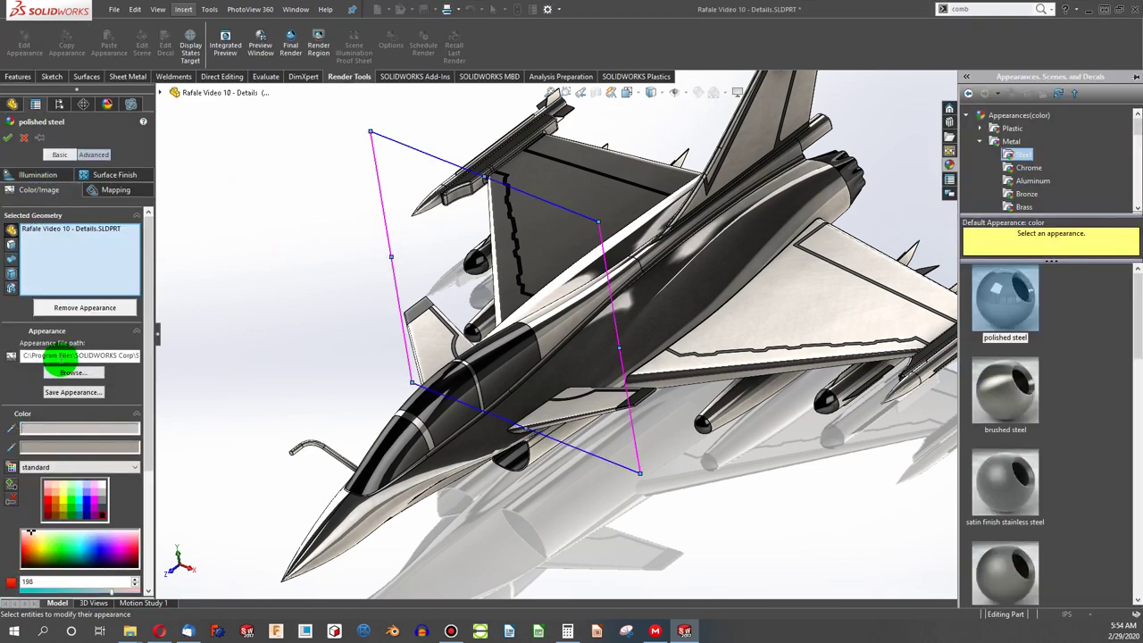
pyautogui.click(89, 156)
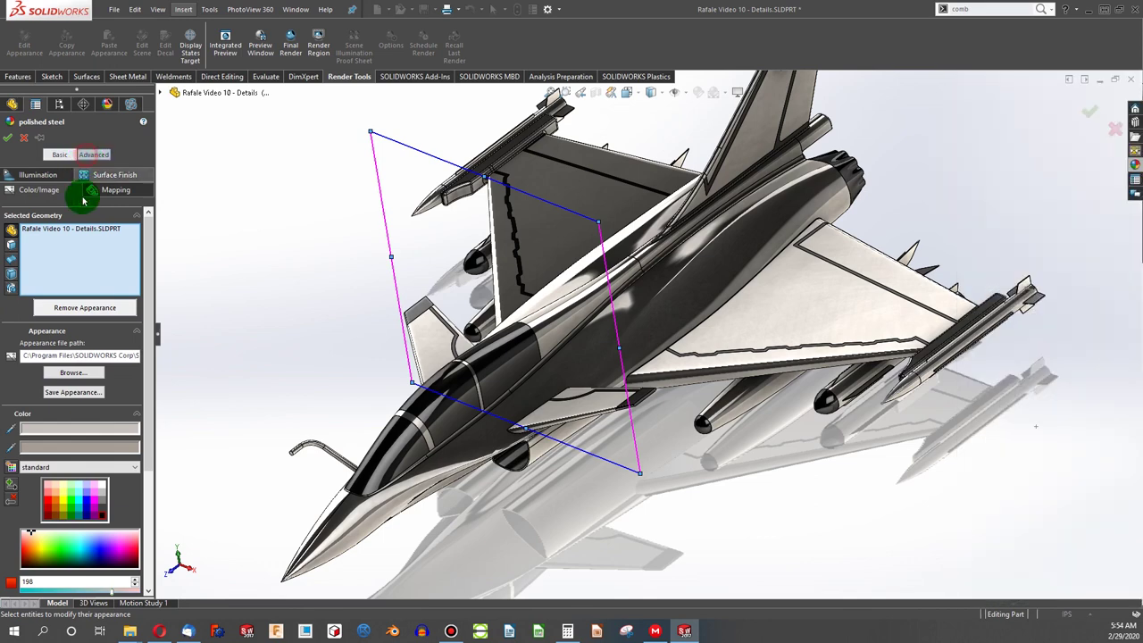
pyautogui.click(73, 373)
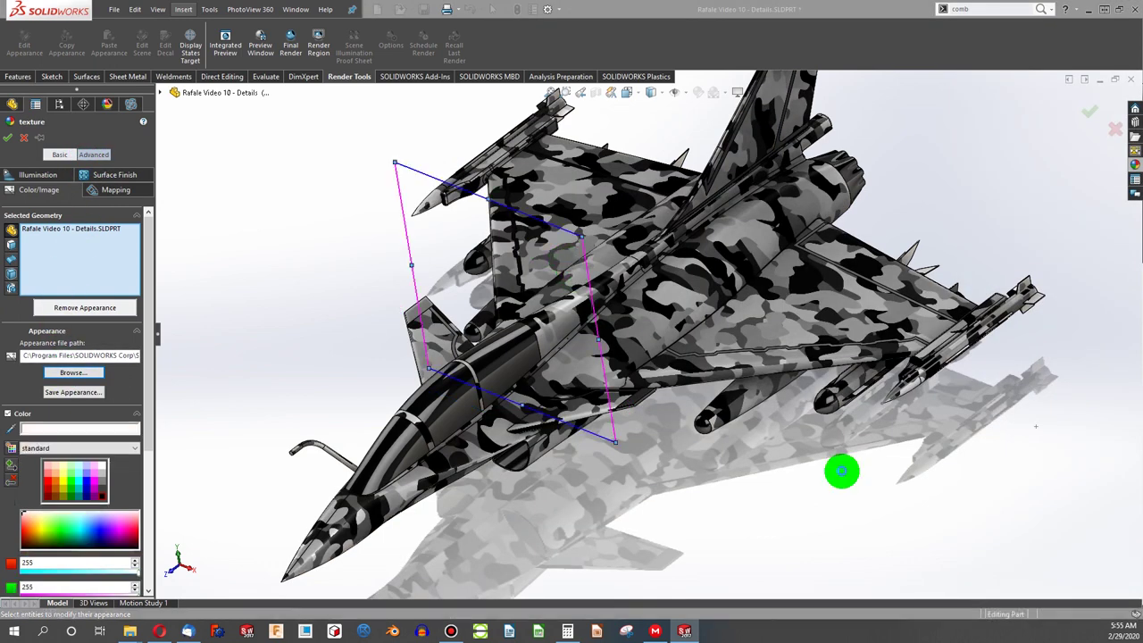
# Step: Enlarge the camouflage texture's mapping frame to about three times its size for a coarser pattern and accept the appearance
pyautogui.scroll(-8, 670, 366)
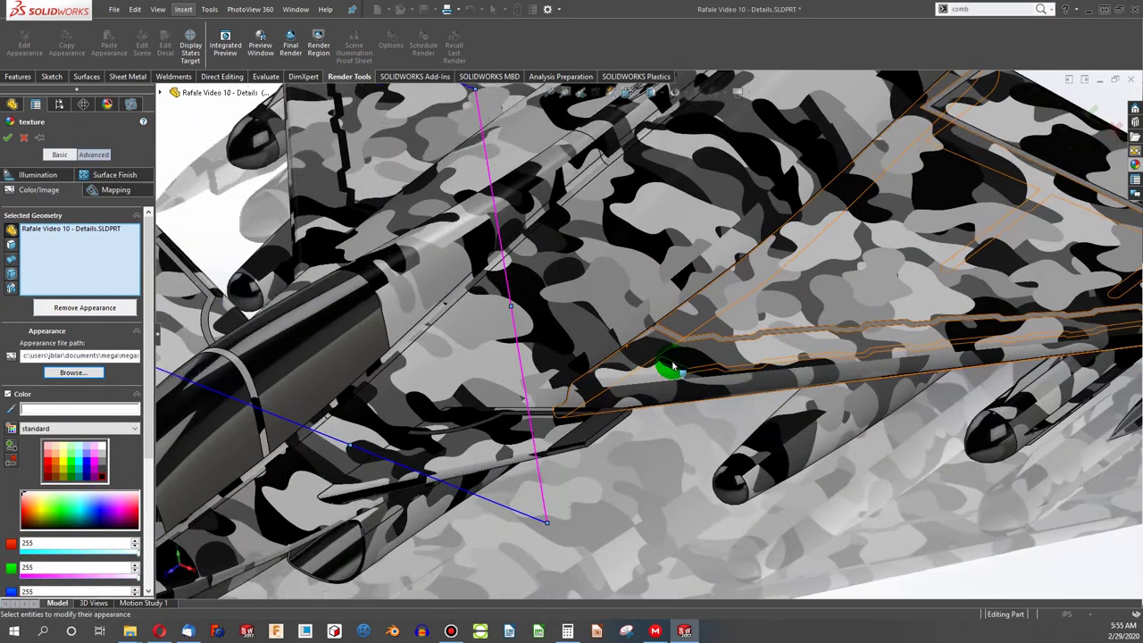
pyautogui.scroll(10, 673, 428)
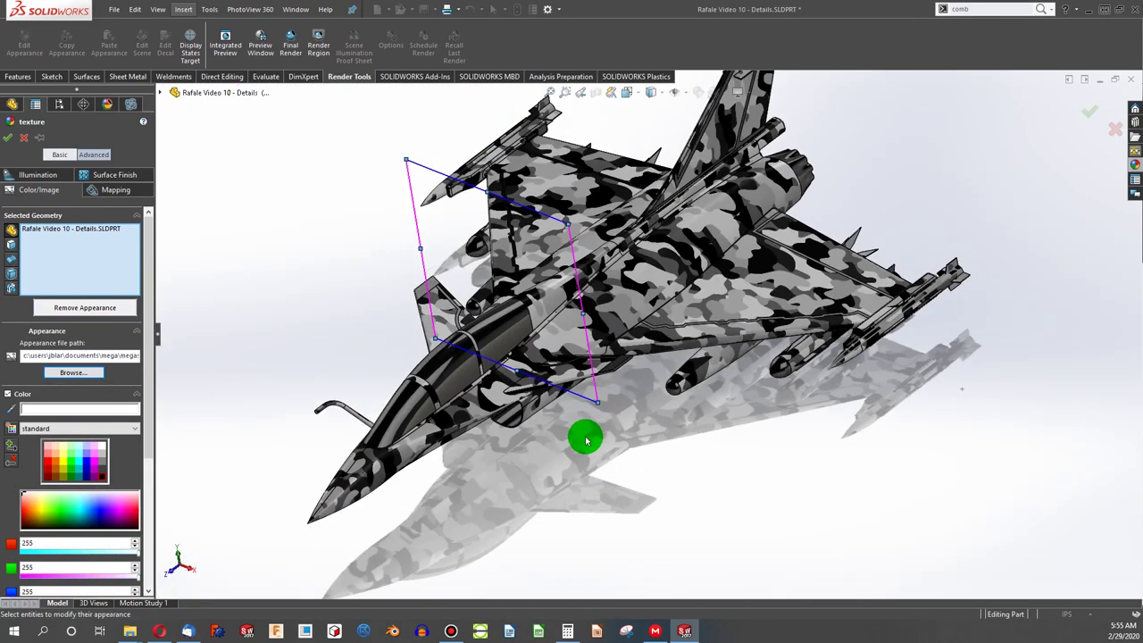
pyautogui.moveTo(584, 438); pyautogui.dragTo(571, 270, button='middle')
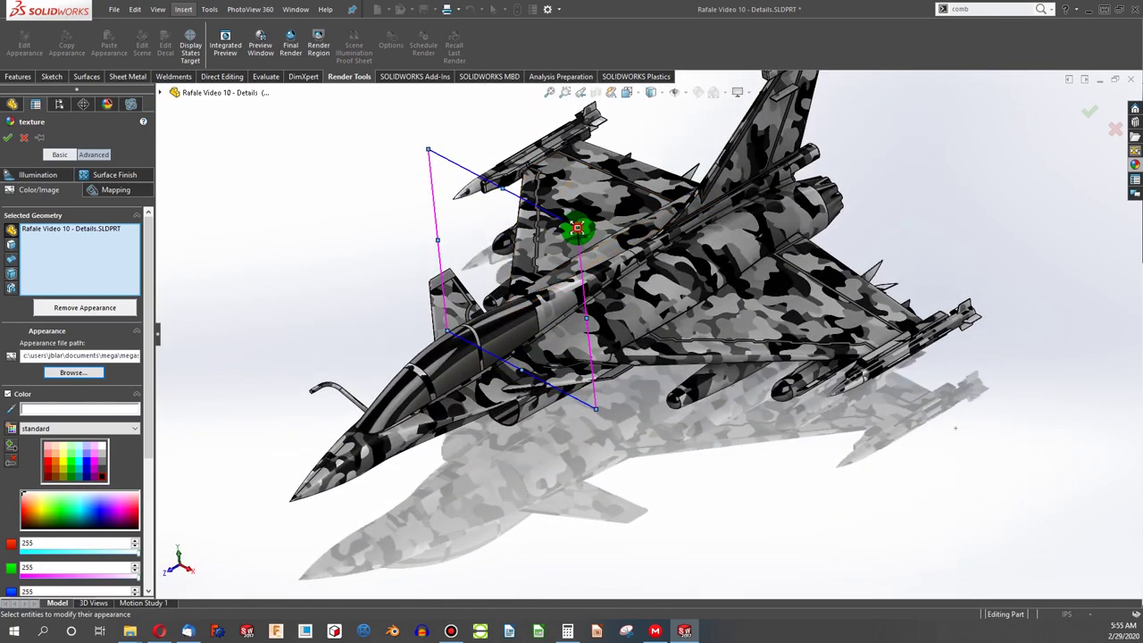
pyautogui.moveTo(578, 229); pyautogui.dragTo(726, 264)
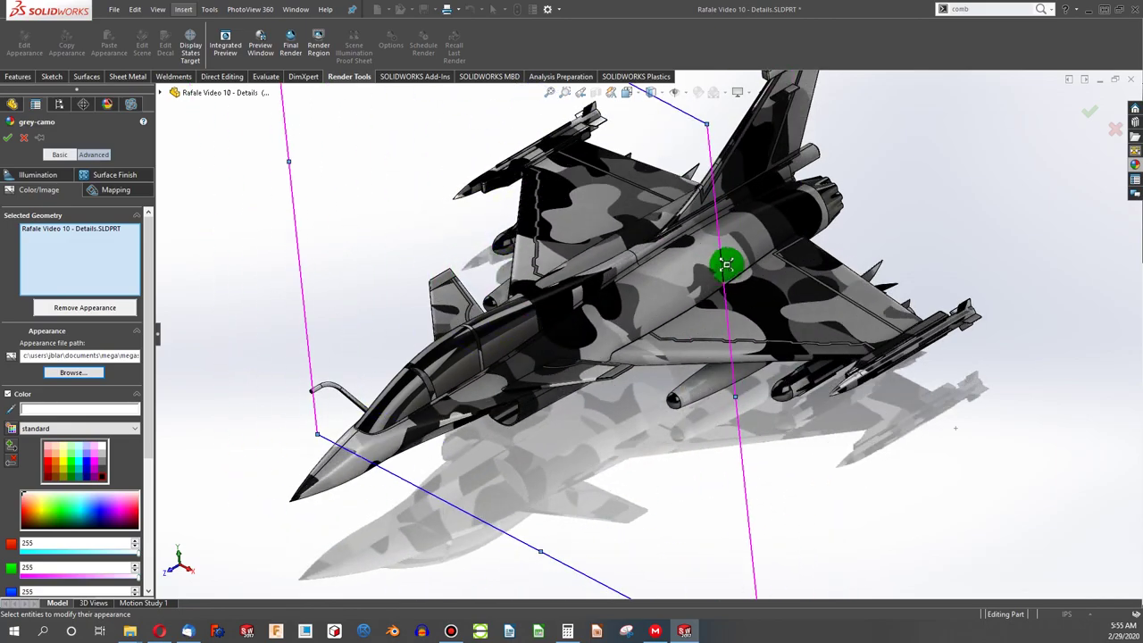
pyautogui.moveTo(808, 244); pyautogui.dragTo(758, 263)
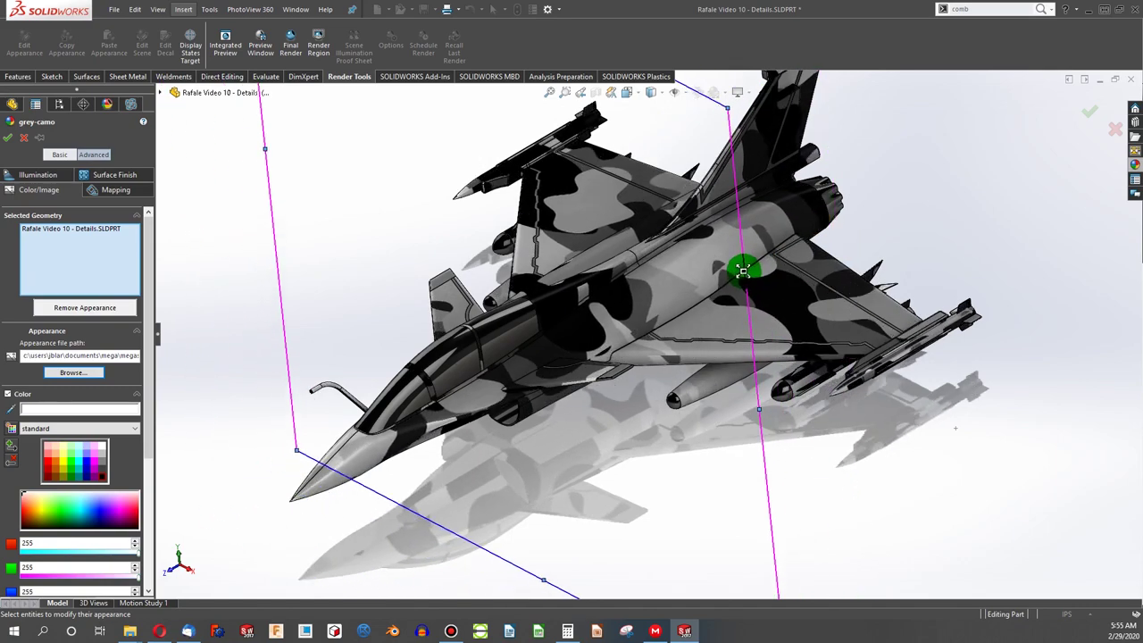
pyautogui.click(9, 139)
# Step: Examine the camouflage pattern over the wings, fuselage and fin, including the split-line strip near the wing's trailing edge
pyautogui.moveTo(676, 334); pyautogui.dragTo(766, 304, button='middle')
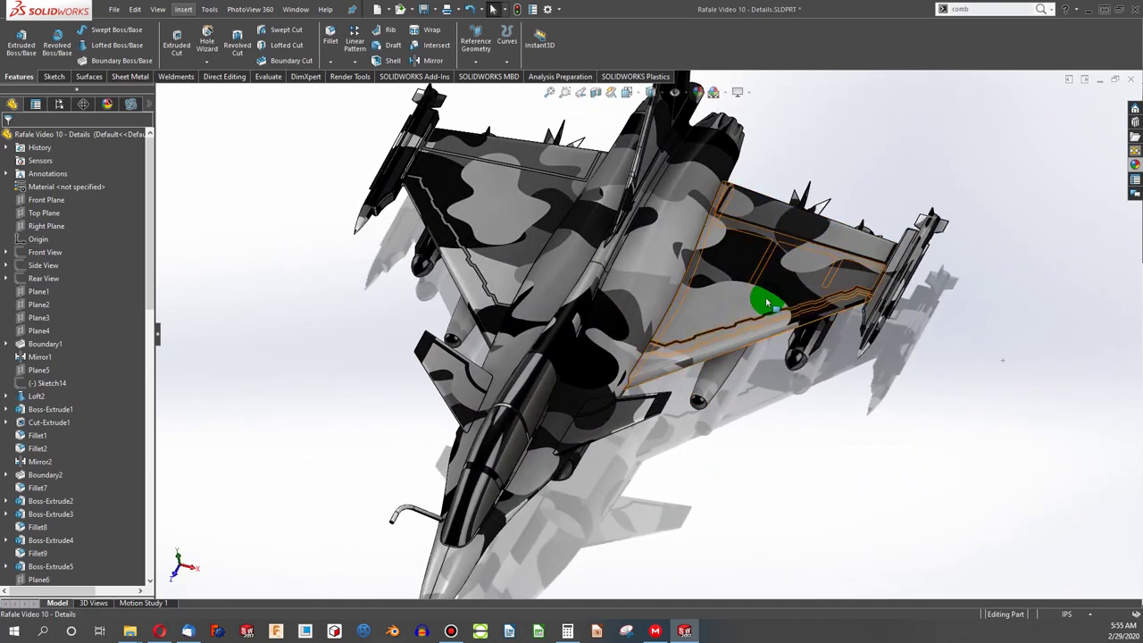
pyautogui.scroll(2, 702, 299)
pyautogui.scroll(-10, 574, 225)
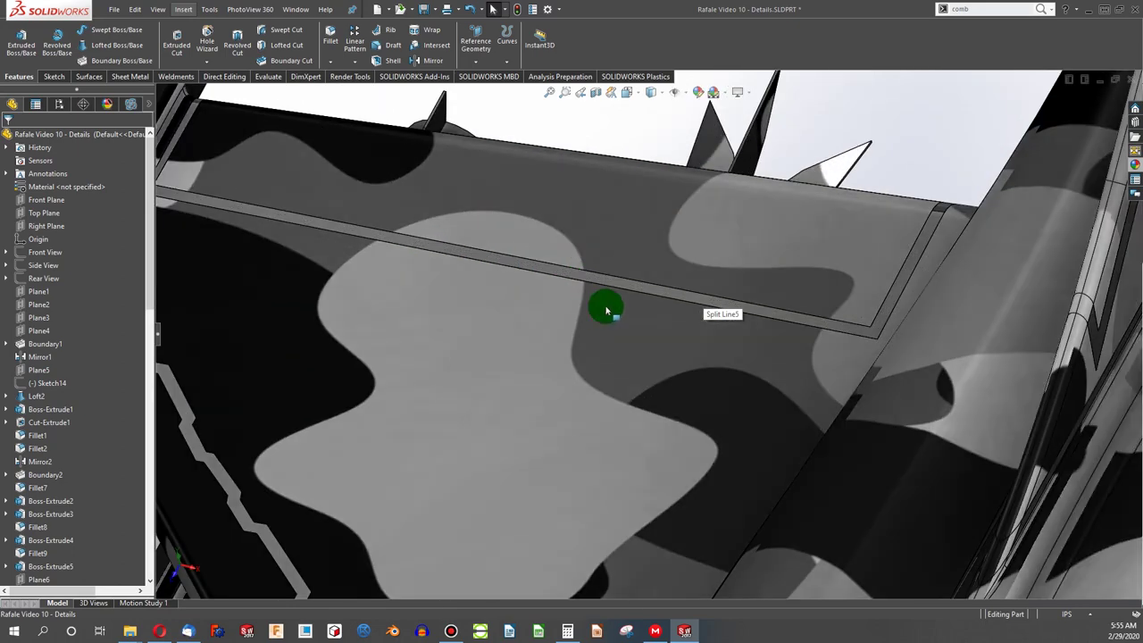
pyautogui.scroll(-2, 826, 332)
pyautogui.click(859, 336)
pyautogui.scroll(4, 857, 337)
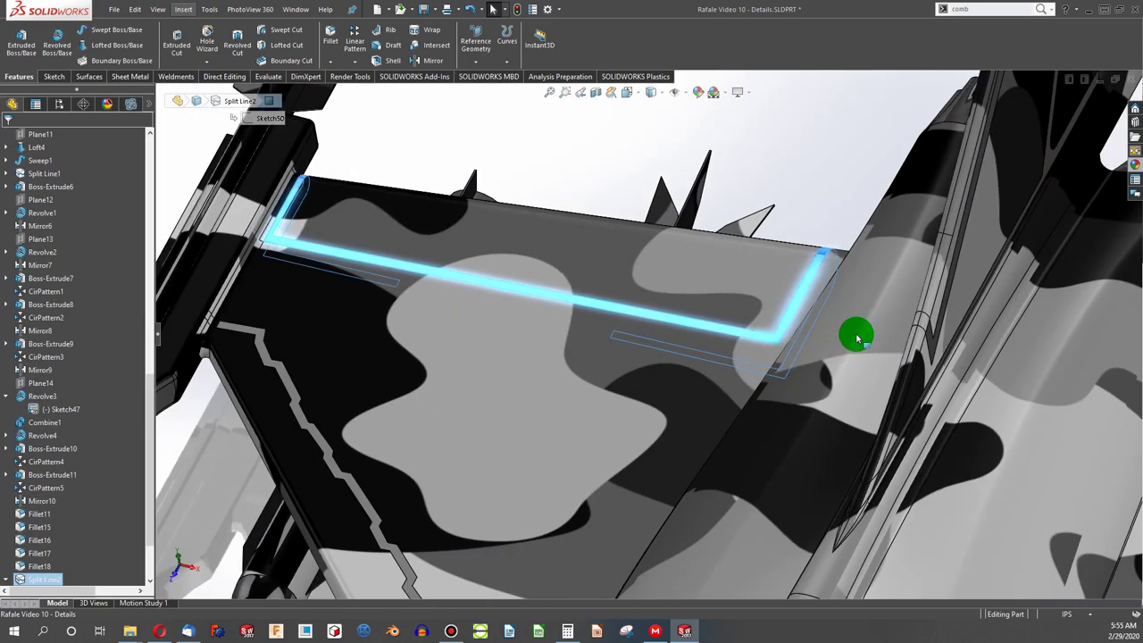
pyautogui.scroll(5, 856, 337)
pyautogui.moveTo(849, 352); pyautogui.dragTo(683, 340, button='middle')
pyautogui.scroll(-3, 663, 256)
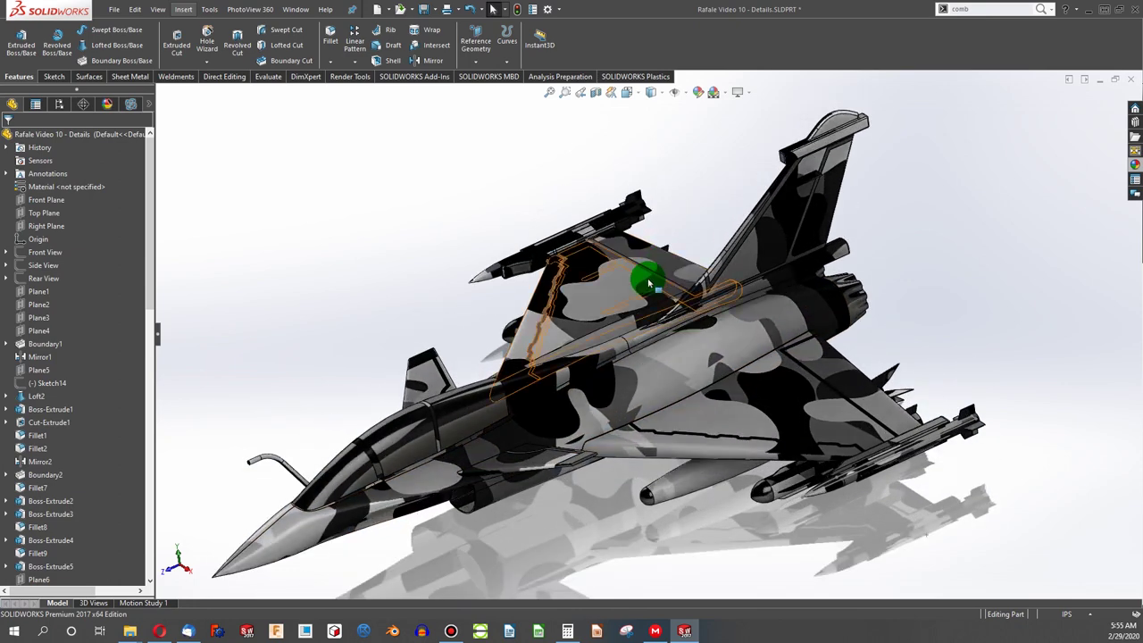
pyautogui.moveTo(649, 283)
pyautogui.mouseDown(button='middle')
pyautogui.moveTo(660, 251)
pyautogui.moveTo(704, 281)
pyautogui.mouseUp(button='middle')
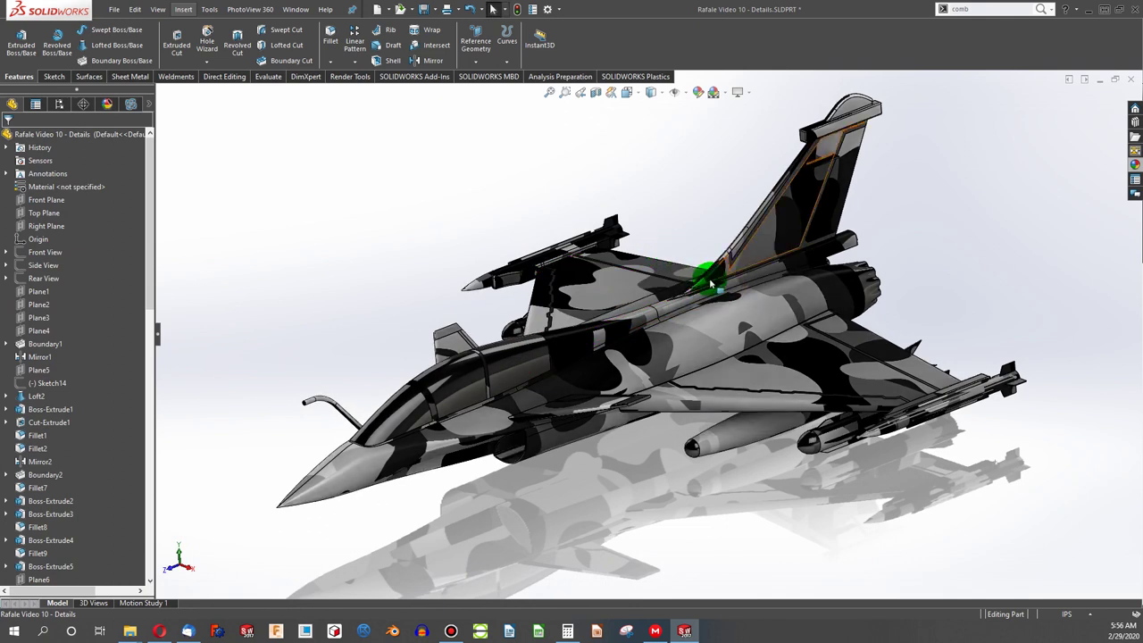